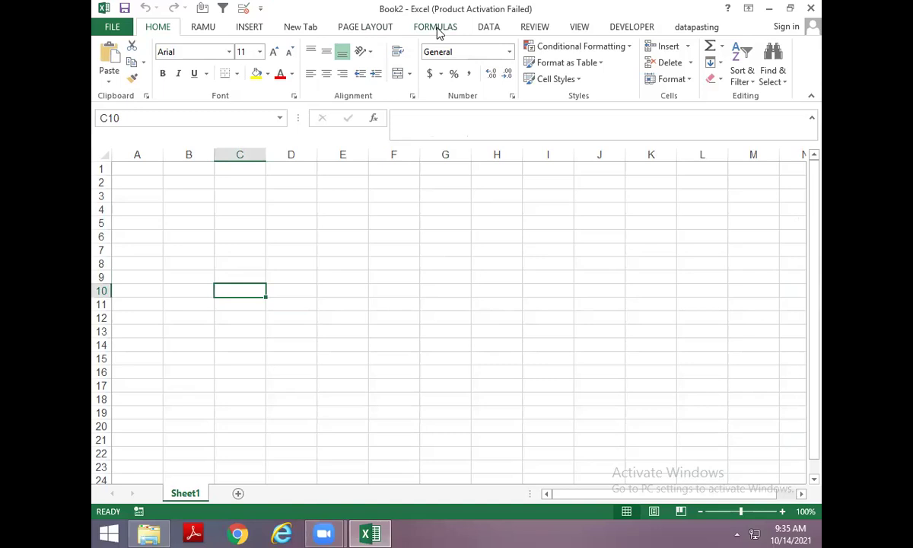
Type the heading iferror in cell D7.
key("Up")
key("Up")
key("Up")
key("Right")
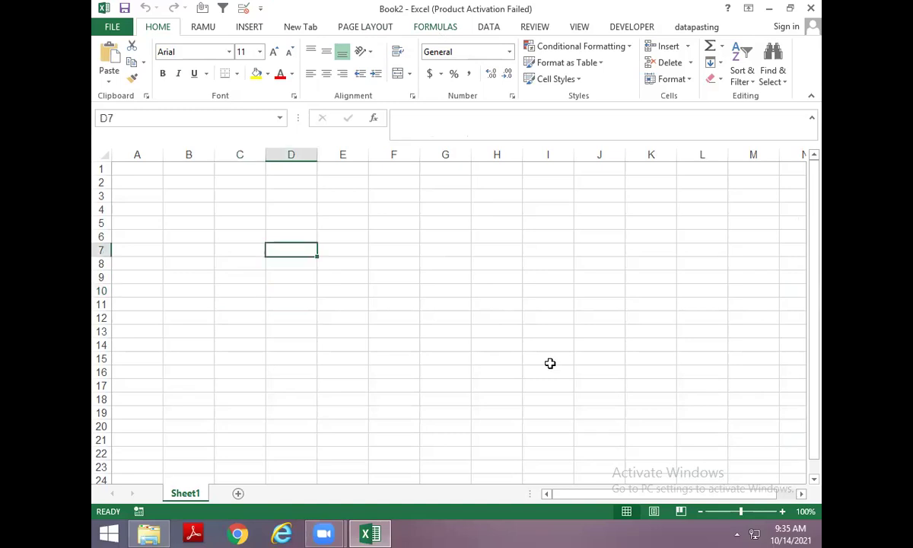
type("iferror")
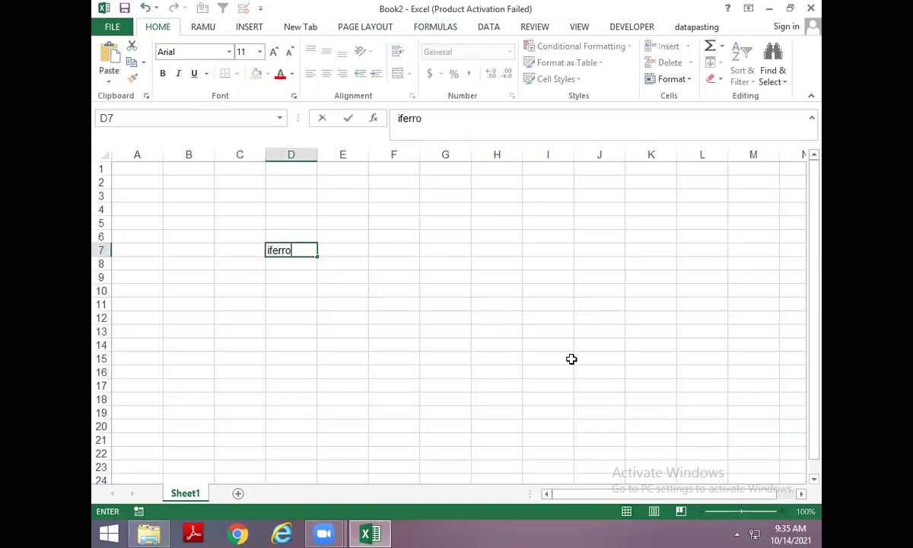
key("Return")
key("Return")
Fill D9:E11 with the pairs A, 5 / 3, 4 / B, C.
type("A")
key("Tab")
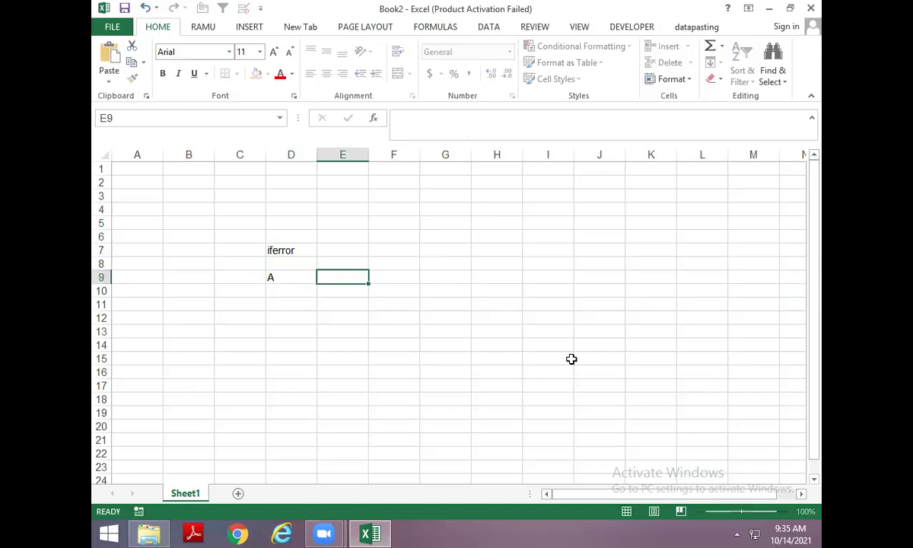
type("5")
key("Return")
type("3")
key("Tab")
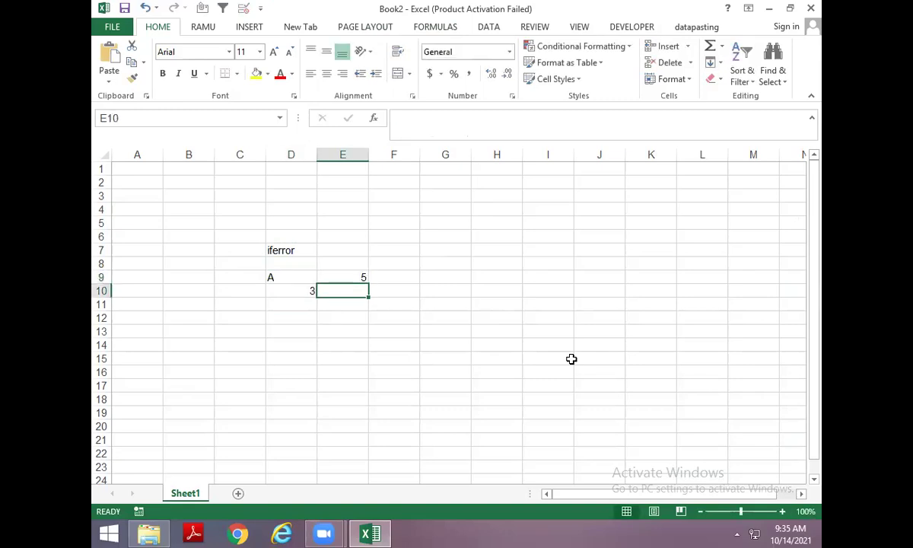
type("4")
key("Return")
type("B")
key("Tab")
type("C")
key("Return")
Fill D12:E13 with the pairs 7, 3 / 5, 3.
type("7")
key("Tab")
type("3")
key("Return")
type("5")
key("Tab")
type("3")
key("Return")
key("Up")
key("Up")
key("Up")
key("Up")
key("Up")
key("Right")
key("Right")
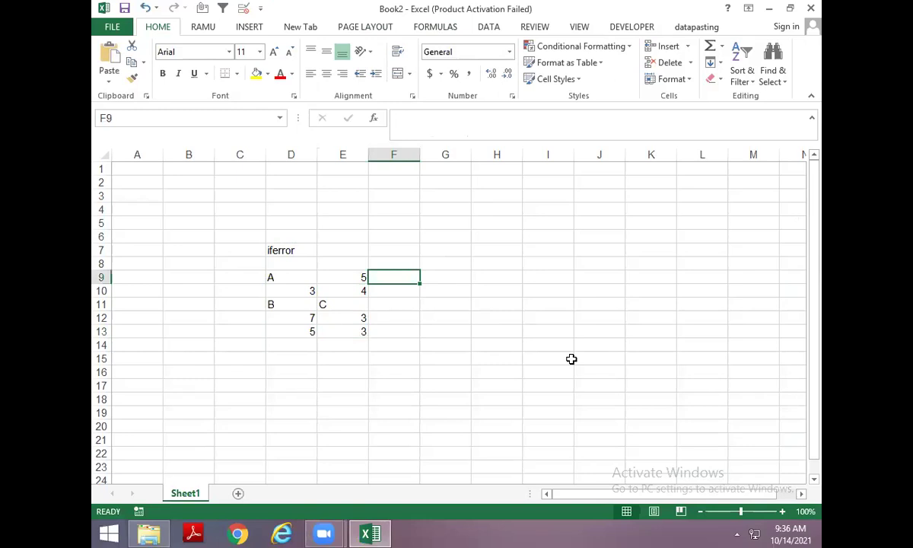
Enter the sum =D9+E9 in F9 and fill it down to F13.
type("=")
key("Left")
key("Left")
type("+")
key("Left")
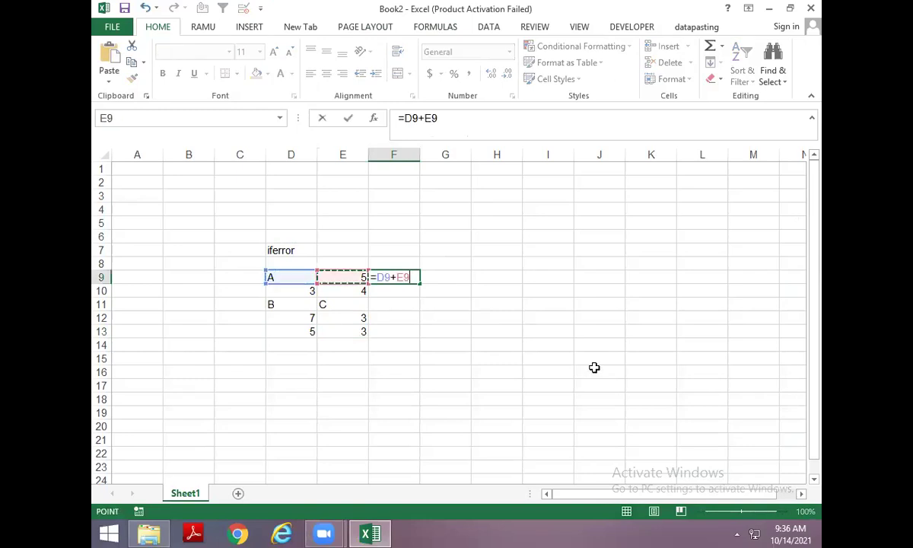
key("Return")
key("ctrl+d")
key("Down")
key("ctrl+d")
key("Down")
key("ctrl+d")
key("Down")
key("ctrl+d")
Wrap F9's sum as =IFERROR(D9+E9,"ISSUE") and fill it down through F13.
key("Left")
key("Left")
key("Up")
key("Up")
key("Up")
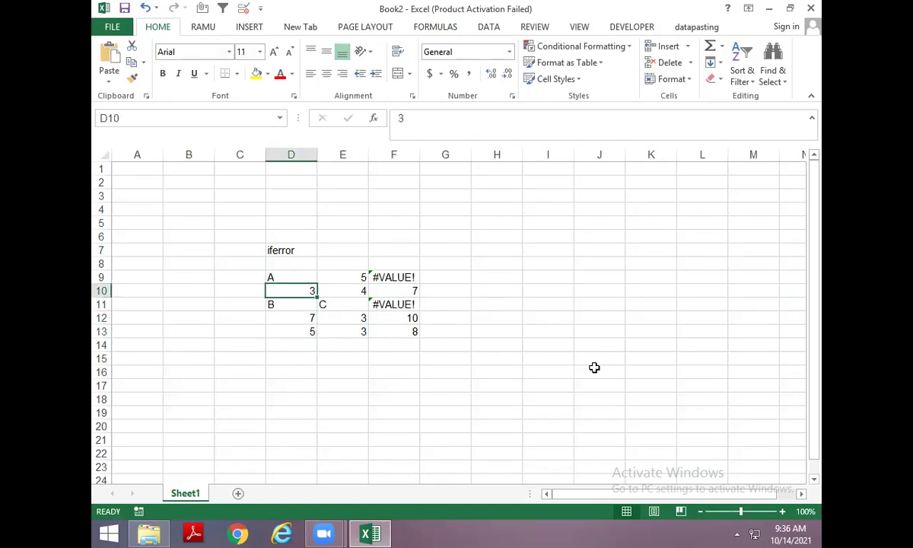
key("Right")
key("Right")
key("Up")
key("F2")
key("Home")
key("Right")
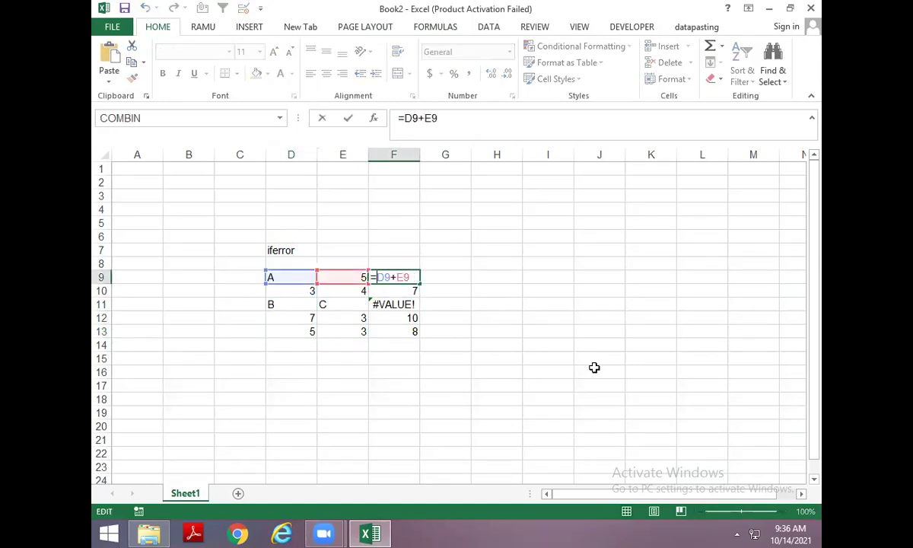
type("IF")
key("Down")
key("Tab")
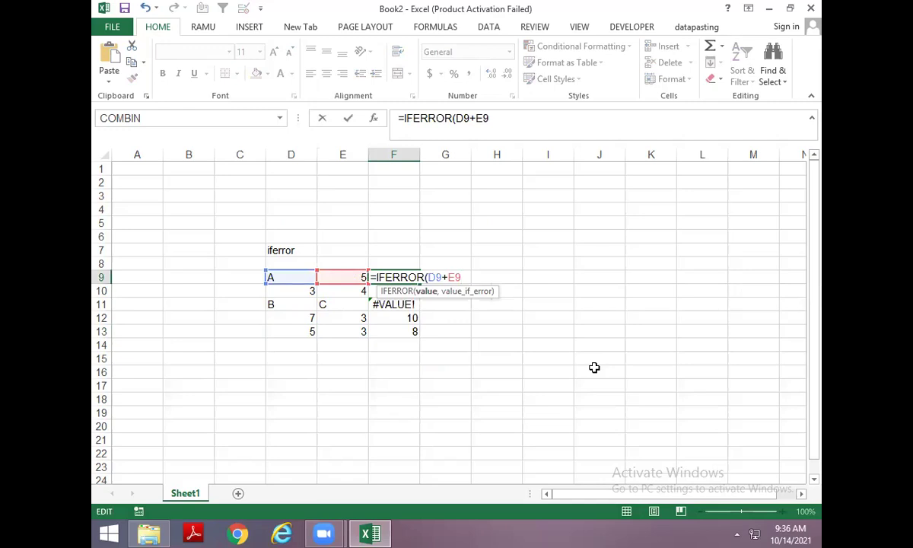
type(",\"ISSUE\"")
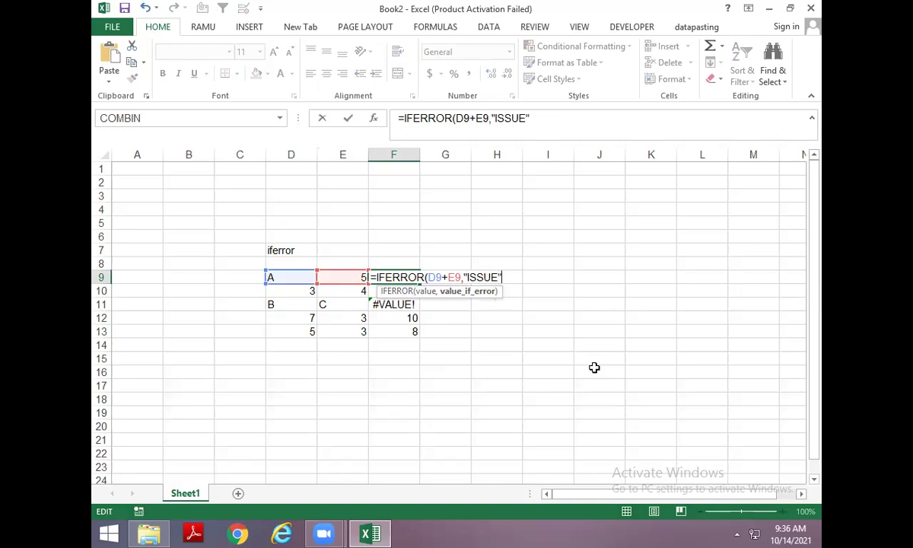
type(")")
key("ctrl+Return")
key("shift+Down")
key("shift+Down")
key("shift+Down")
key("shift+Down")
key("ctrl+d")
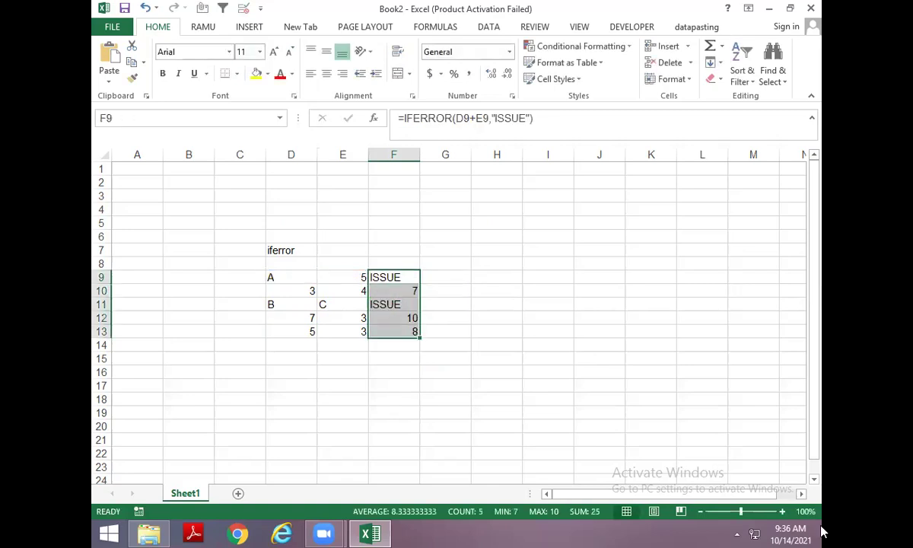
Open and close the system tray volume control, then select H14.
left_click(736, 534)
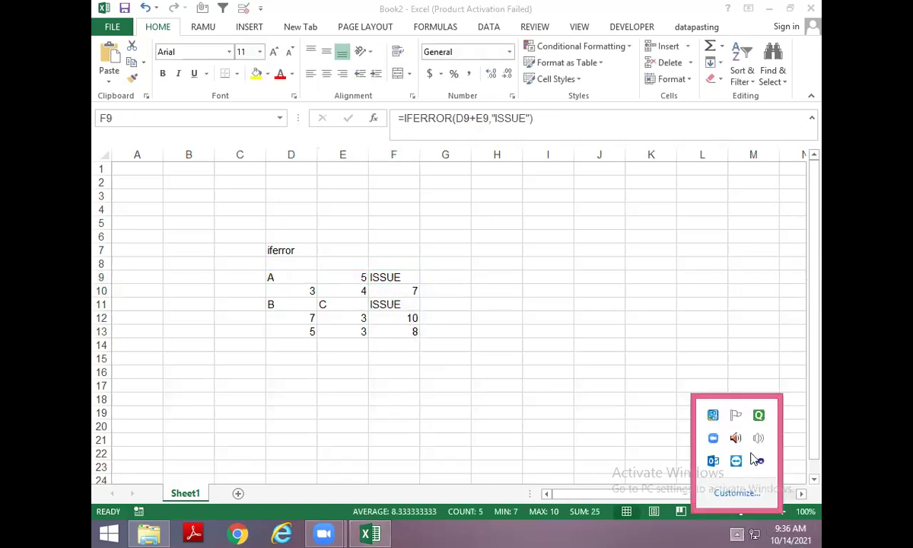
left_click(757, 439)
left_click(503, 345)
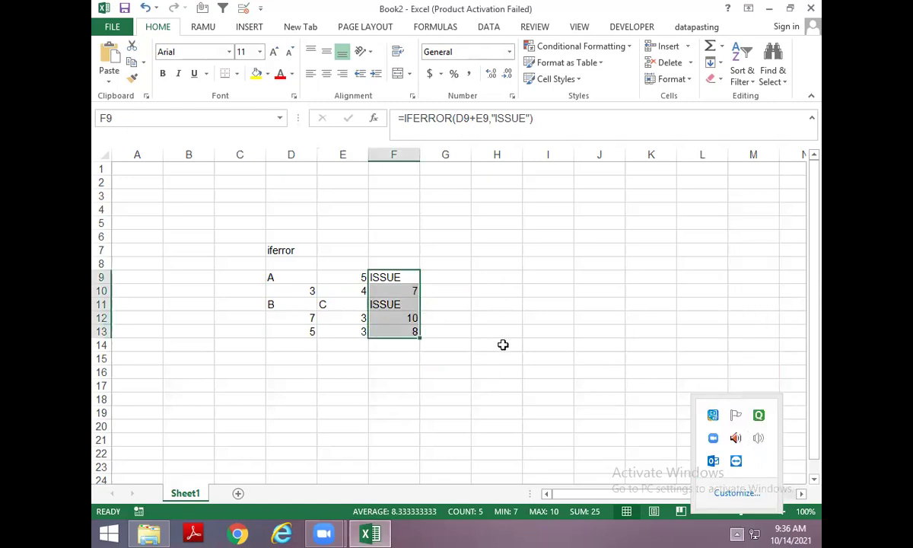
left_click(503, 344)
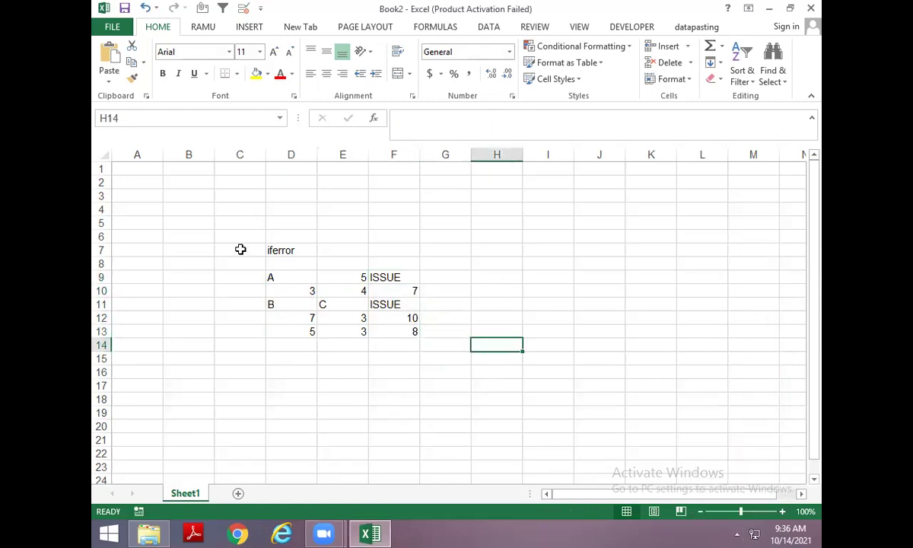
Add a new blank Sheet2 to the workbook.
left_click(238, 492)
scroll(345, 353, "up", 3)
scroll(344, 353, "up", 1)
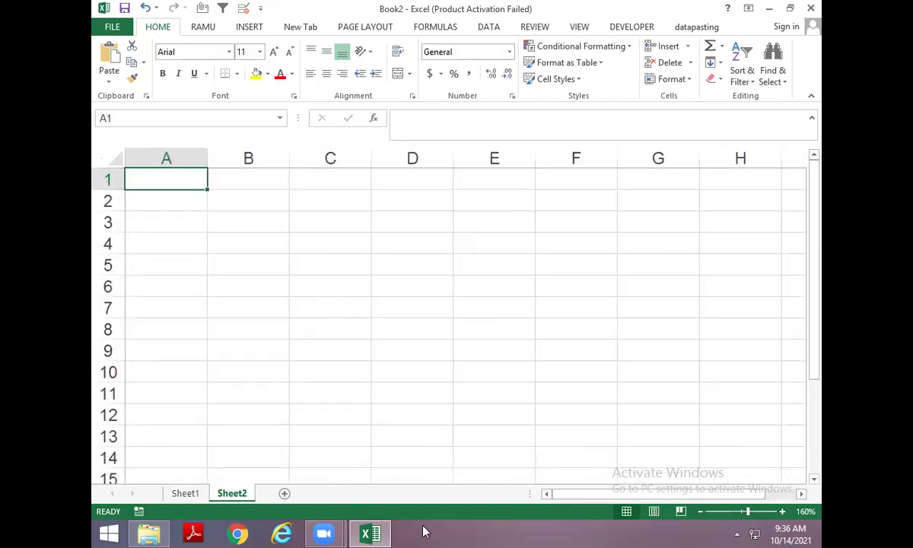
Browse the Text function list under the Formulas tab, then select C3.
left_click(349, 282)
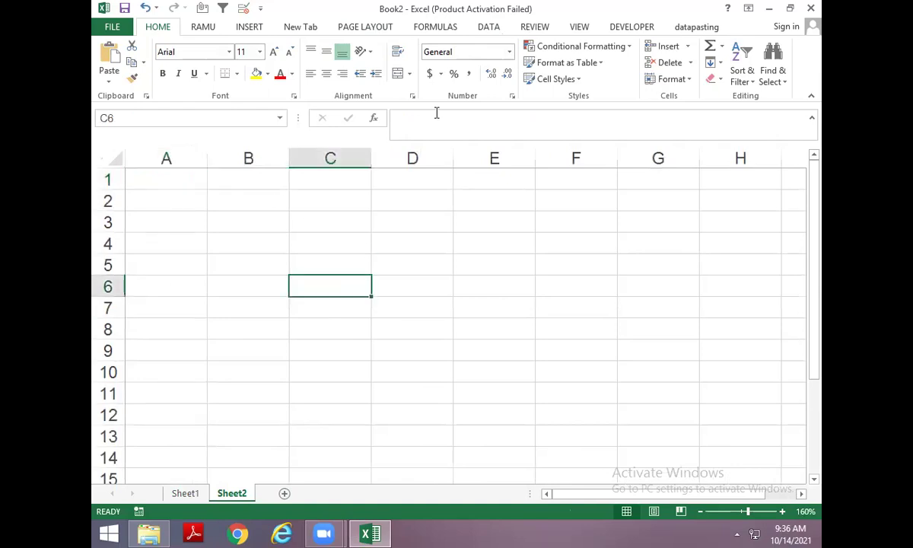
left_click(435, 27)
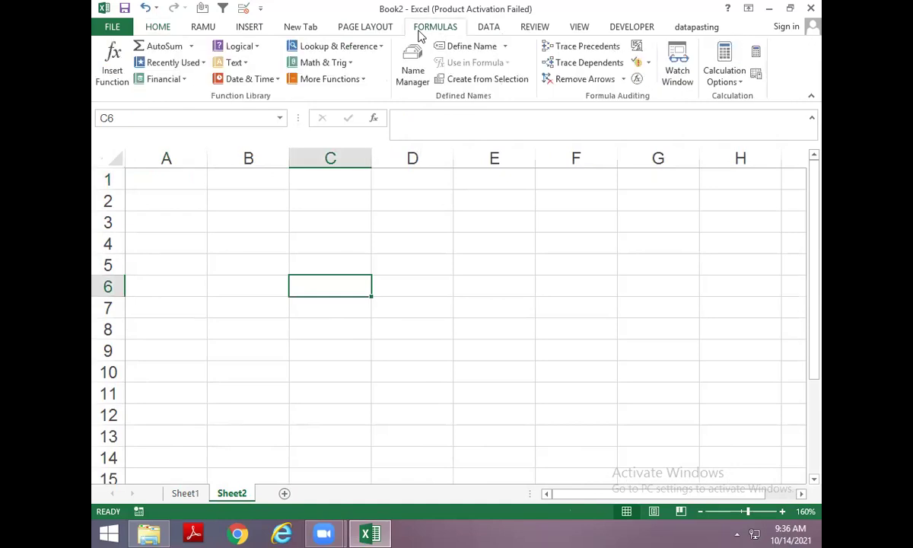
left_click(245, 64)
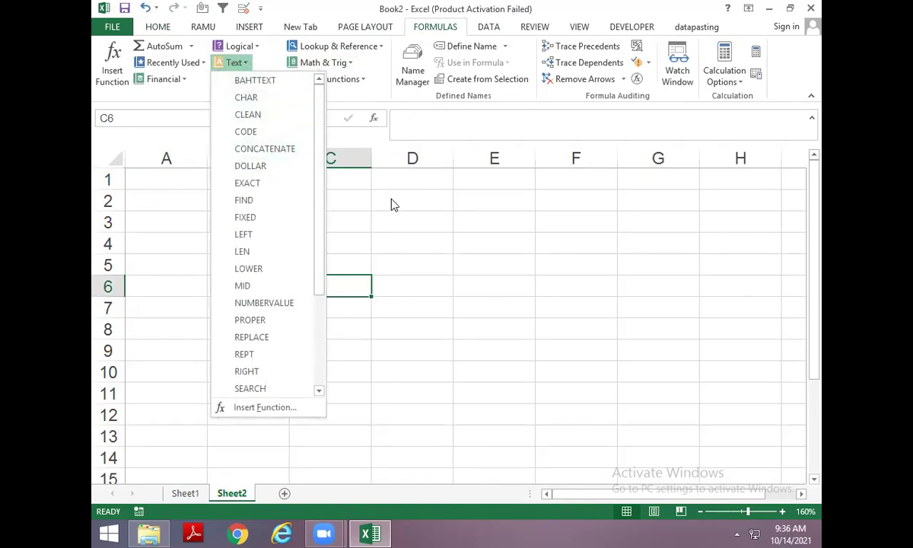
left_click(318, 213)
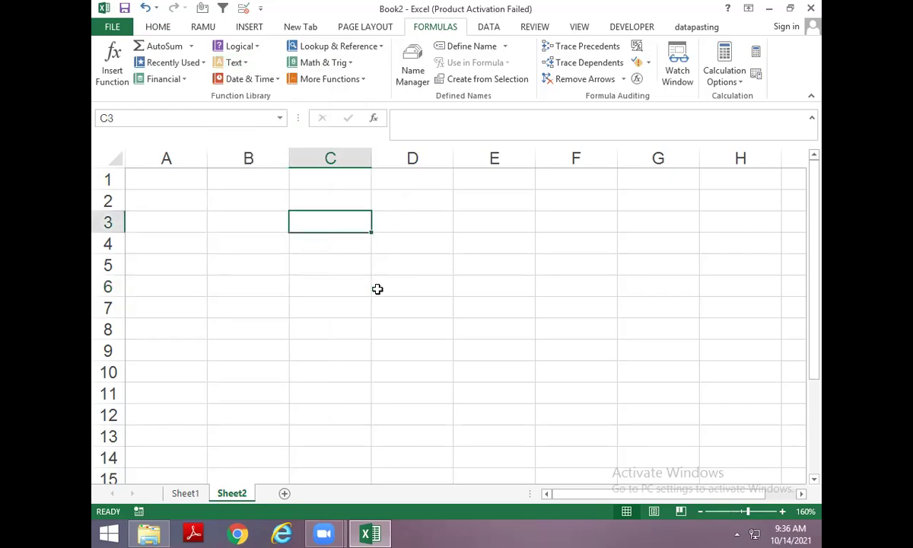
Enter the LEN heading in C3, COMPUTER and DELHI below, and autofit column C.
type("LEN")
key("Return")
key("Return")
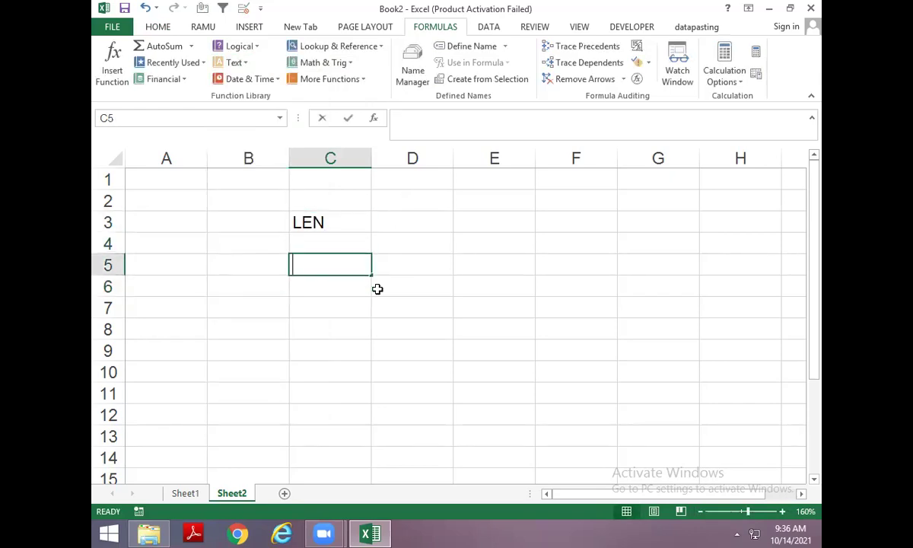
type("COMPUTER")
key("Return")
type("DELHI")
key("Return")
key("Up")
key("Up")
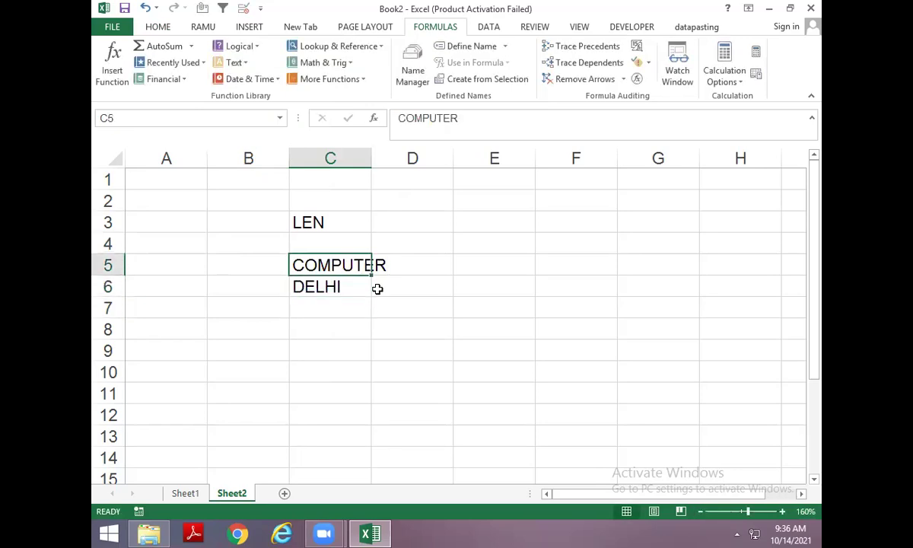
key("alt+h")
key("o")
key("i")
Enter =LEN(C5) in D5 showing 8, and fill it into D6.
key("Right")
type("=LEN(")
key("Left")
key("Return")
key("ctrl+d")
Enter MY --** BOOK in C7 and check its length of 12 in D7.
key("Down")
key("Left")
type("MY")
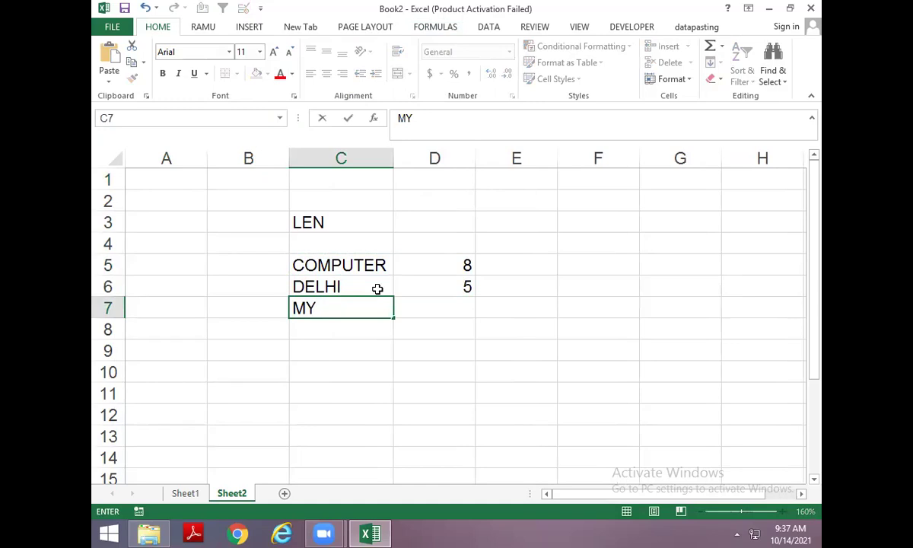
type(" --** BOOK")
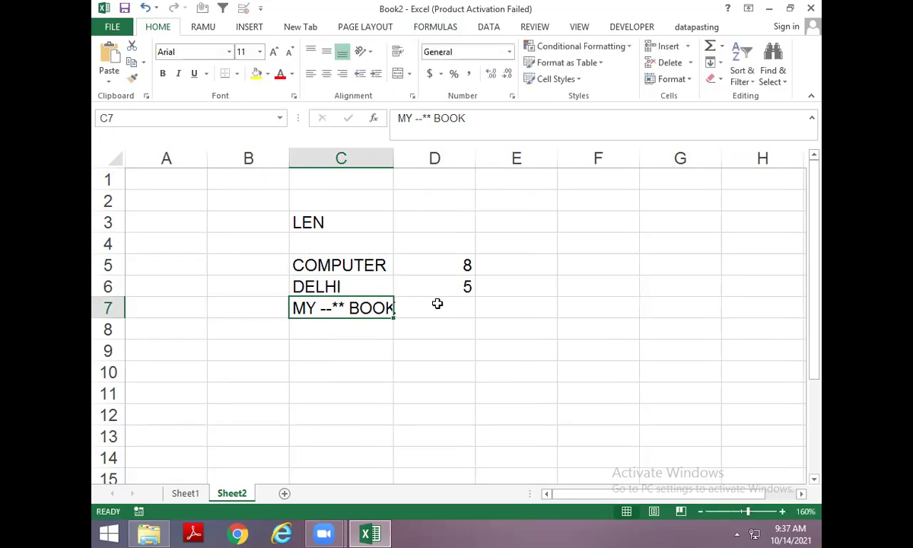
left_click(438, 303)
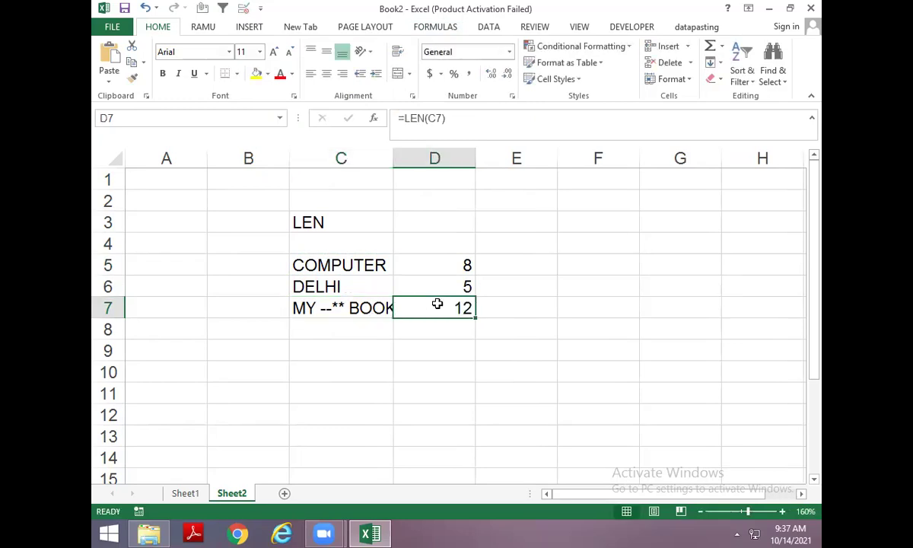
key("Left")
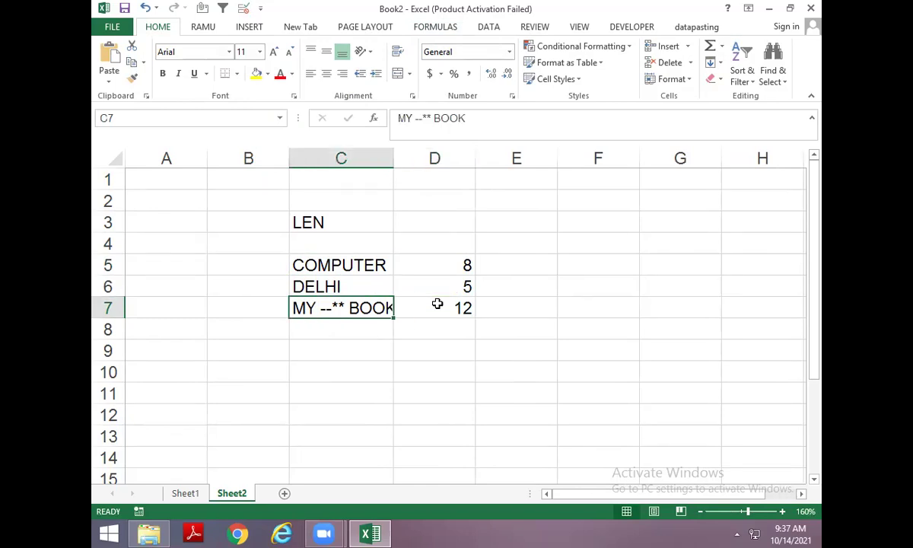
key("Down")
Copy the D7 length formula into D8.
key("F2")
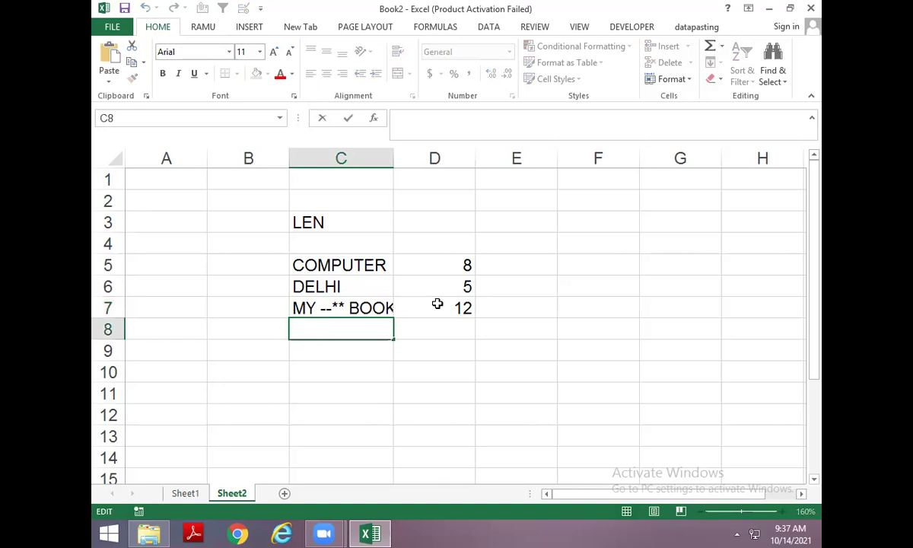
key("Escape")
left_click(437, 304)
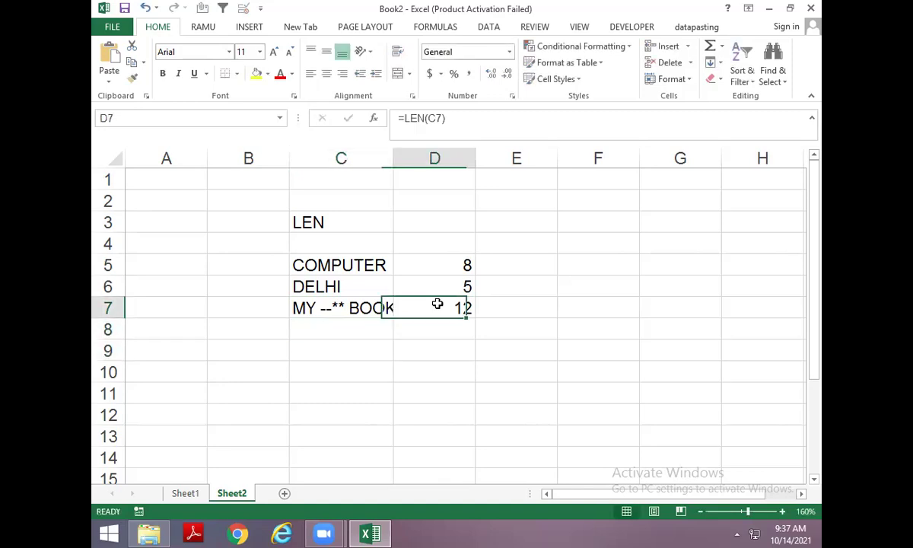
key("ctrl+c")
key("Down")
key("ctrl+v")
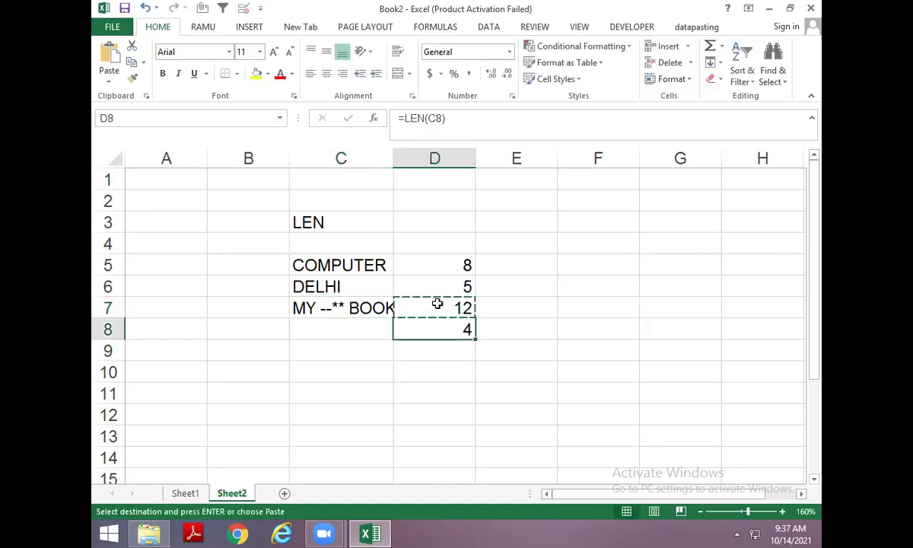
key("Escape")
key("Left")
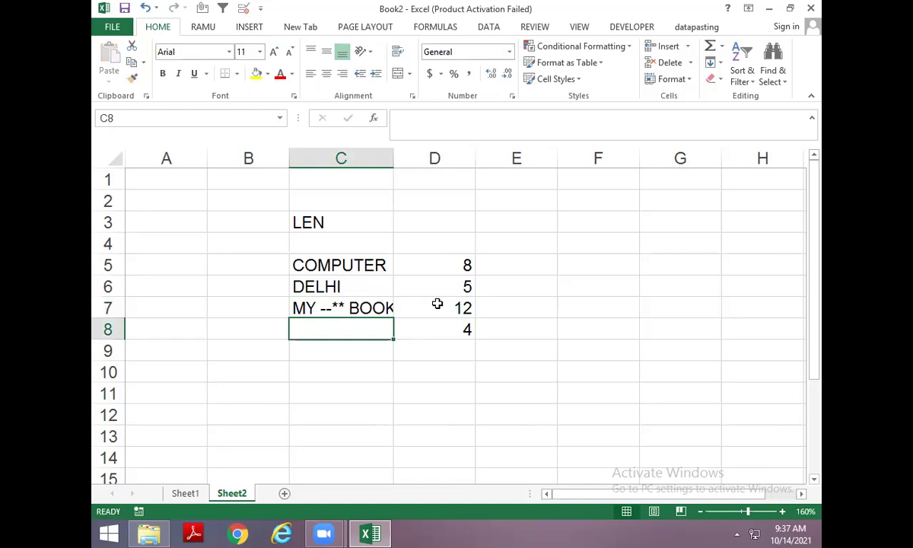
Label cell C10 UPPER, replacing the mistaken entries.
scroll(396, 332, "down", 1)
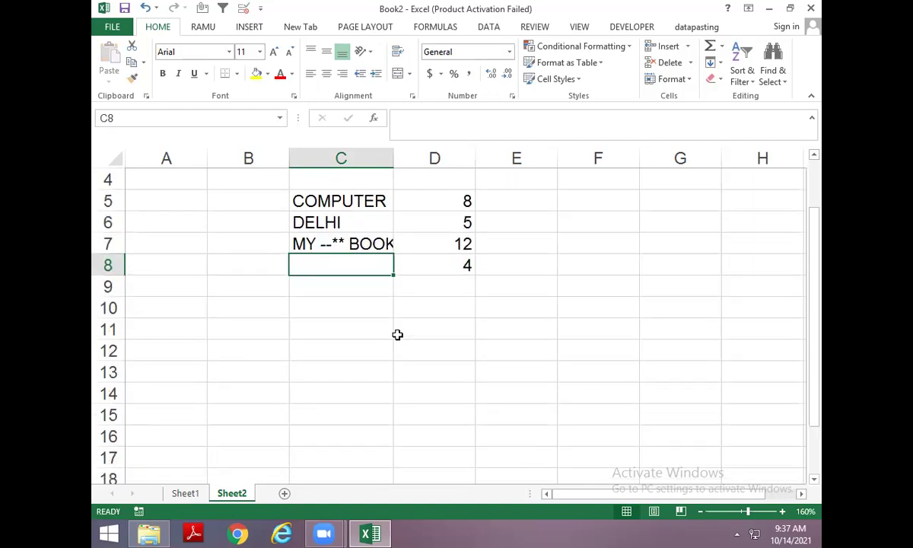
left_click(350, 309)
type("P")
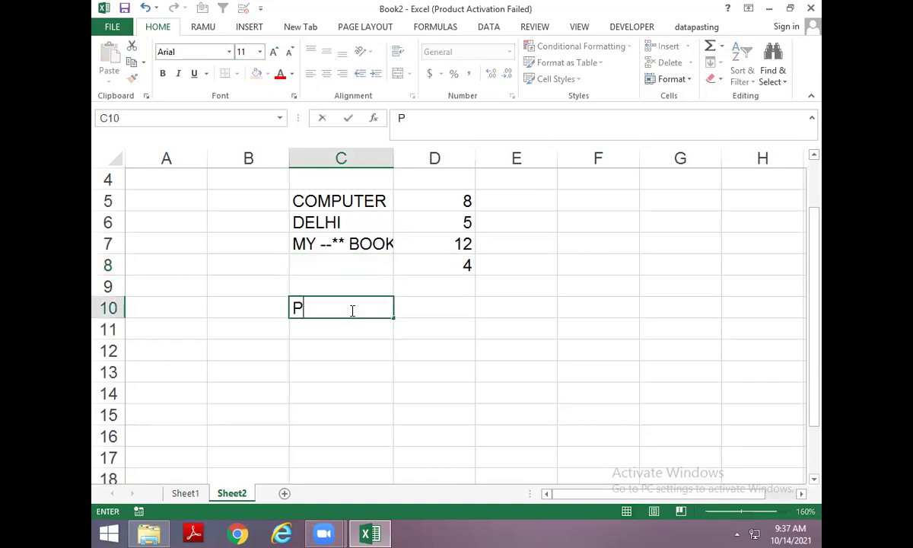
key("Escape")
type("=UPPER")
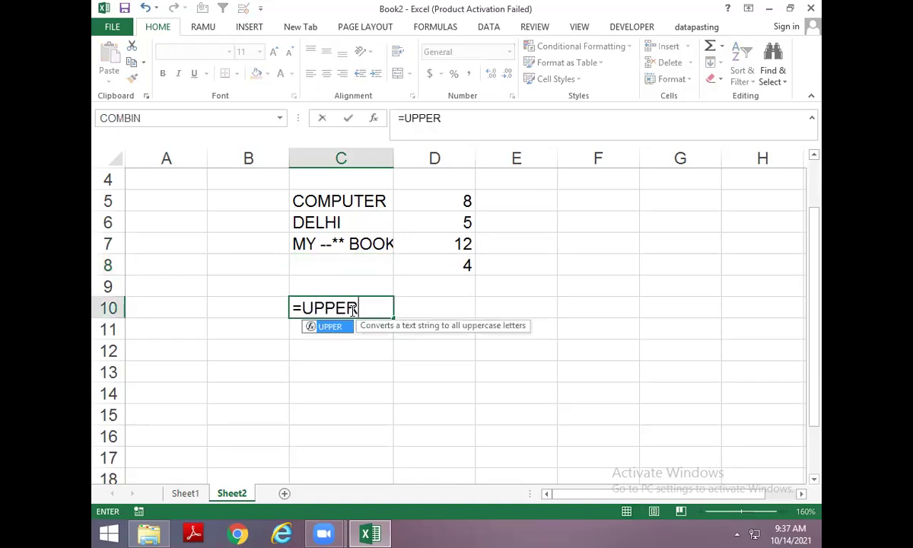
key("Return")
left_click(346, 308)
type("UPPER")
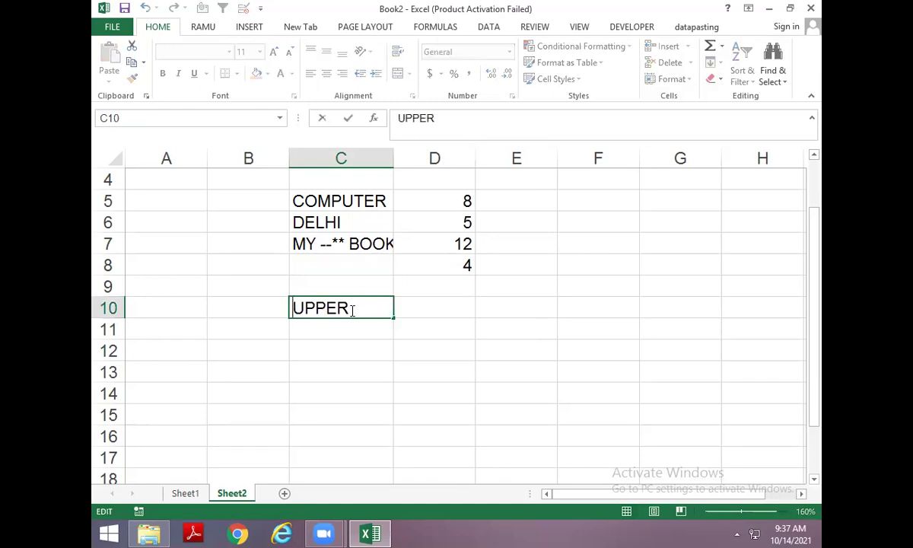
key("Return")
key("Return")
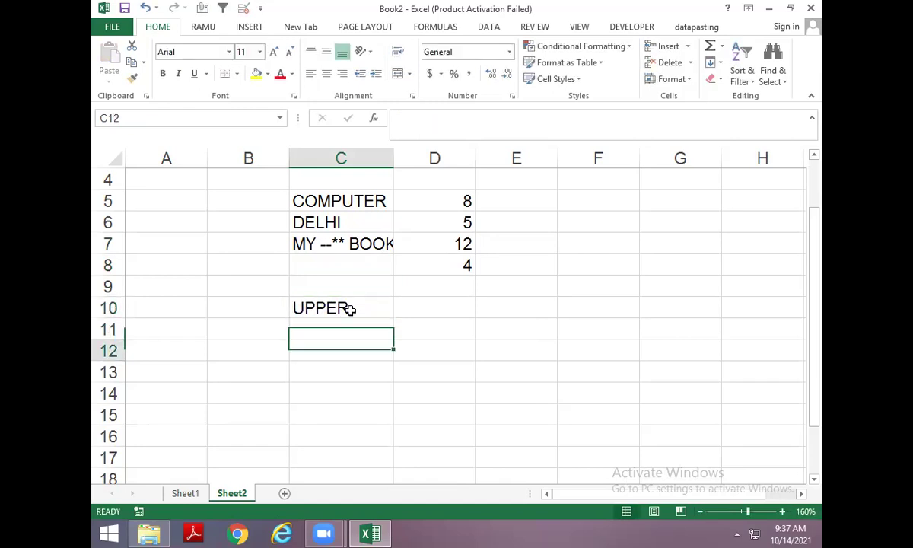
Enter my BOOK in C12 and copy it down to C15.
type("my BOOK")
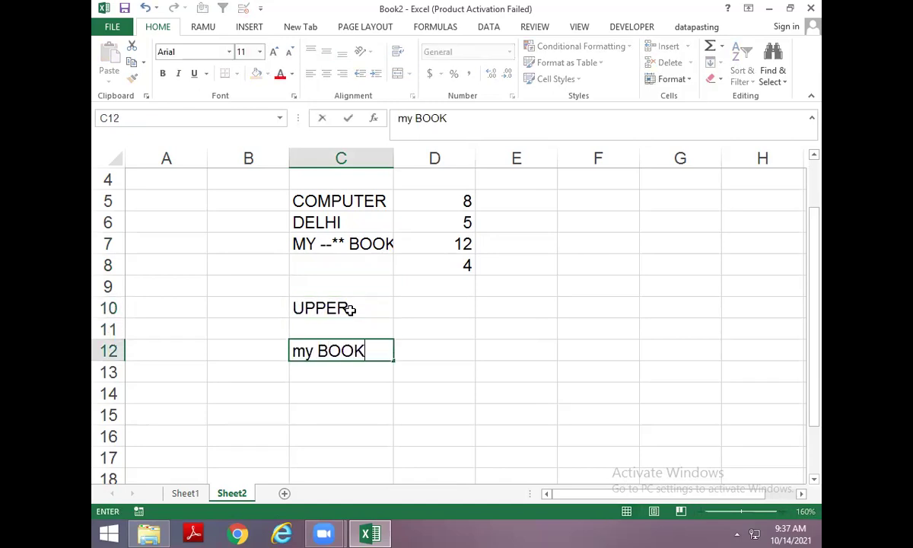
key("Return")
key("ctrl+d")
key("Down")
key("ctrl+d")
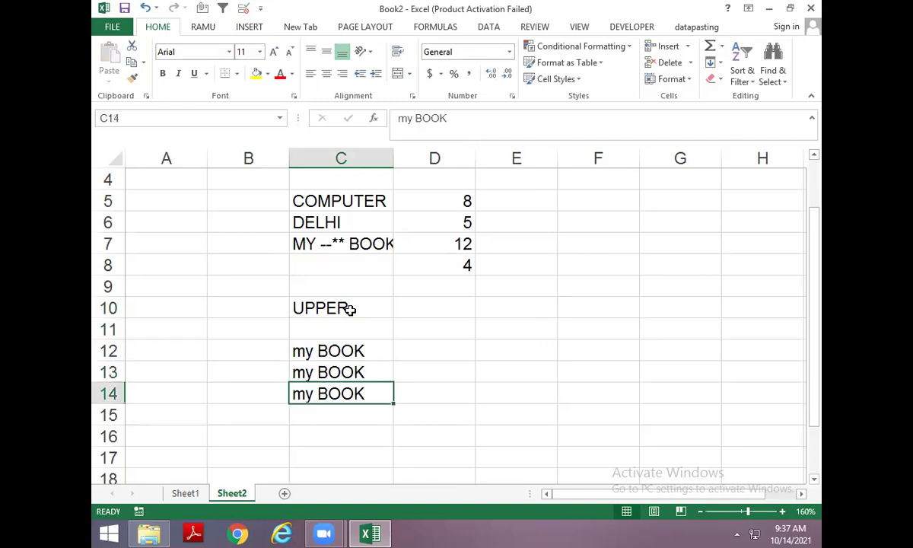
key("Down")
key("ctrl+d")
key("Up")
key("Up")
key("Up")
Enter =UPPER(C12) in D12 and fill it down to D15, showing MY BOOK.
key("Right")
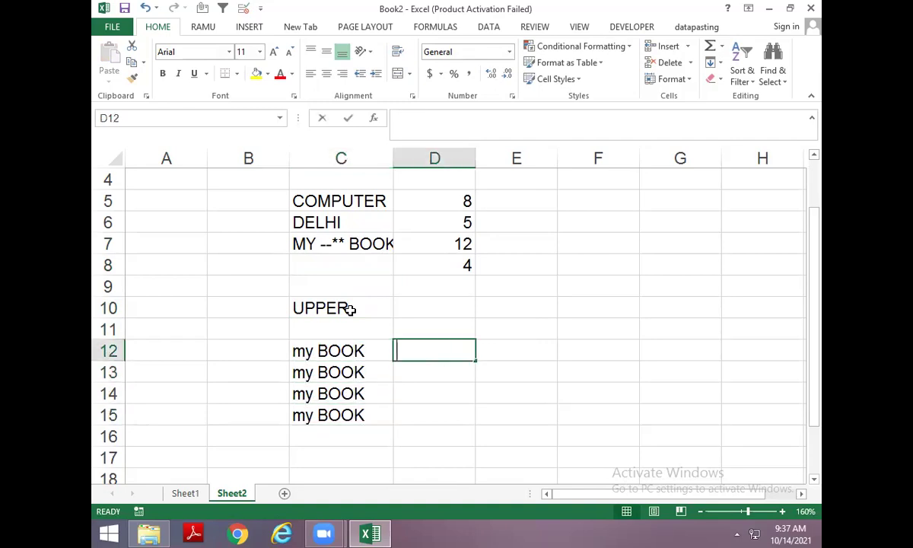
type("=UPP")
key("Tab")
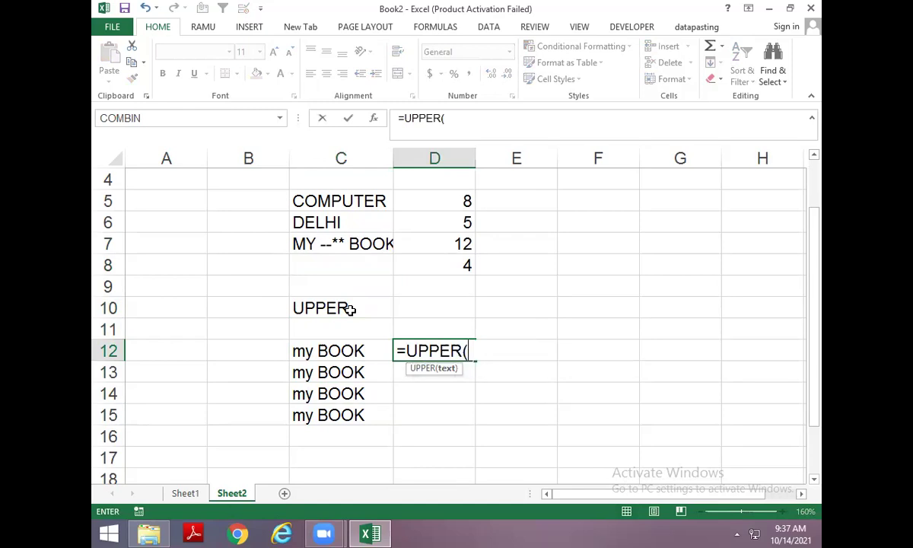
key("Left")
key("Return")
key("ctrl+d")
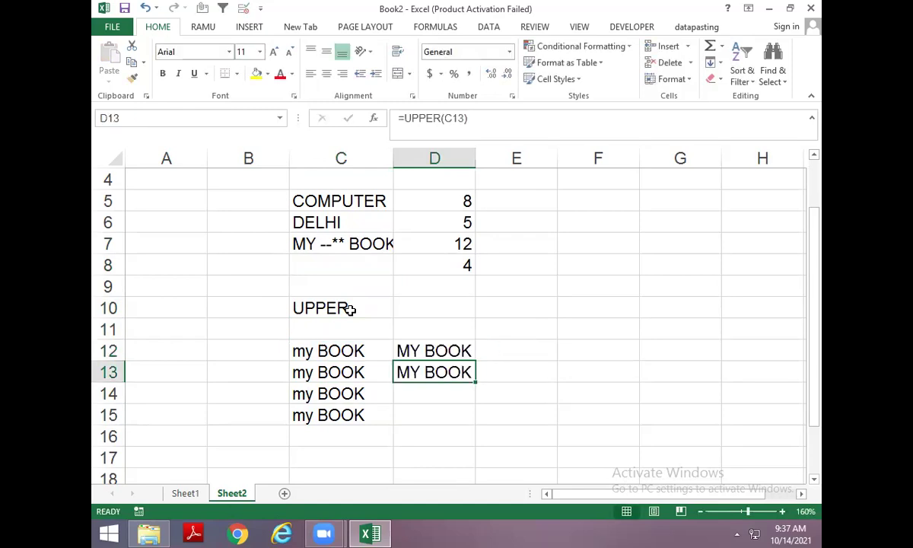
key("Down")
key("ctrl+d")
key("Down")
key("ctrl+d")
key("Up")
key("Up")
key("Up")
Add the UPPER heading in D11 and select E11 for the LOWER heading.
key("Up")
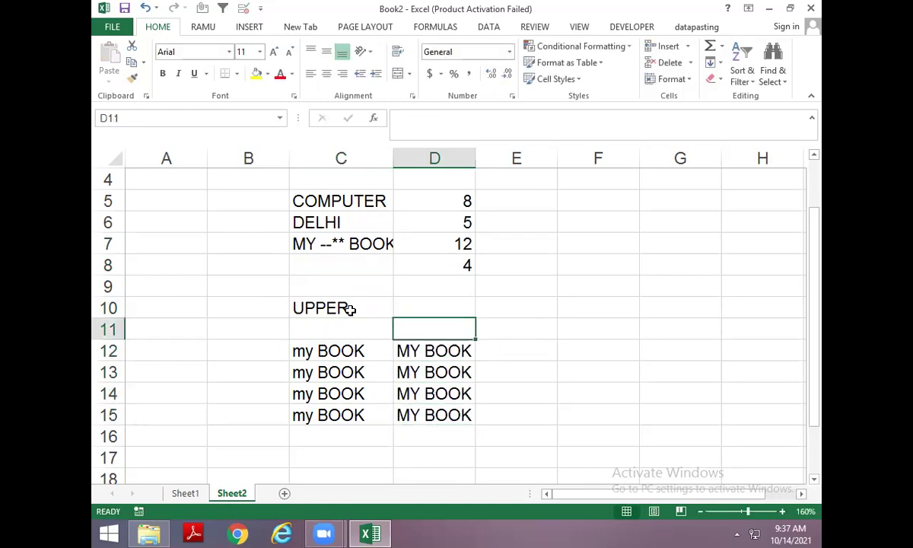
type("UPPER")
key("Return")
key("Up")
key("Up")
key("Right")
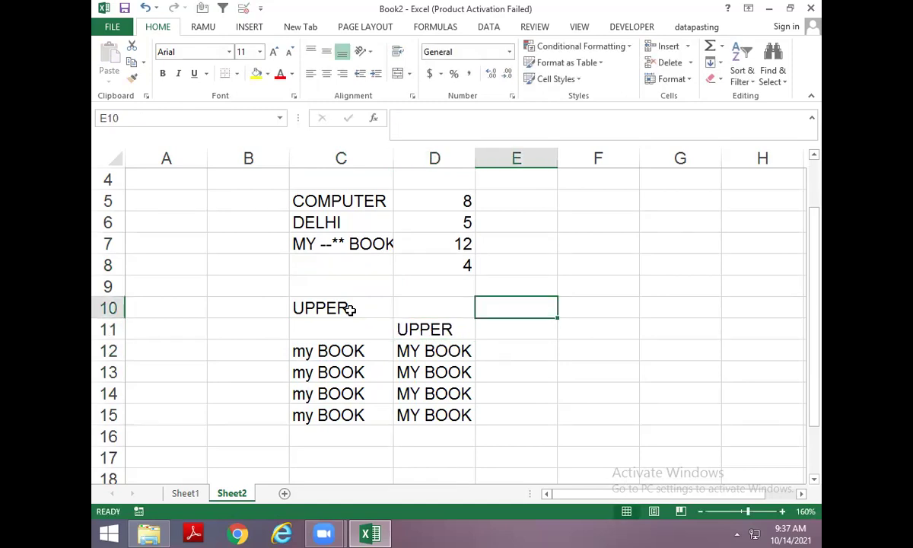
key("Down")
Head E11 LOWER and fill =LOWER(C12) through E12:E15 so it shows 'my book'.
type("LOWER")
key("Return")
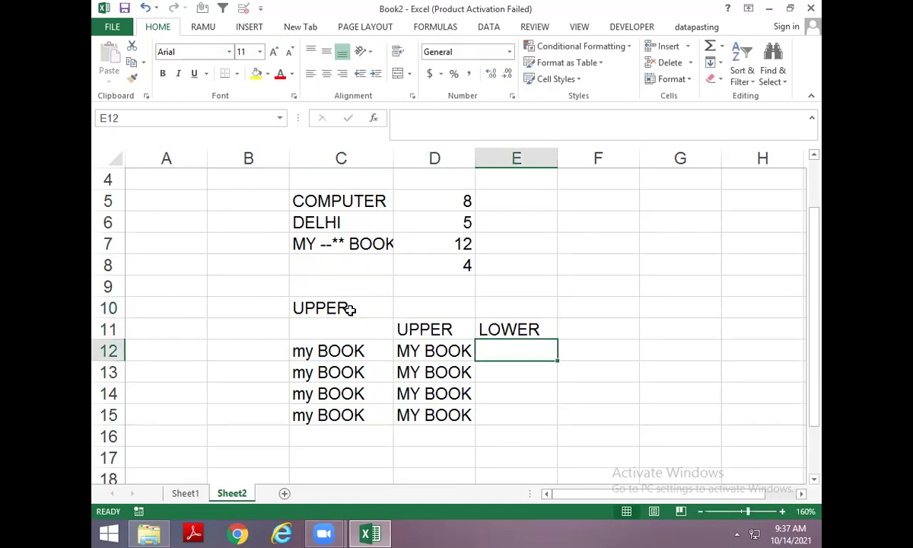
type("=LOWER(")
key("Left")
key("Left")
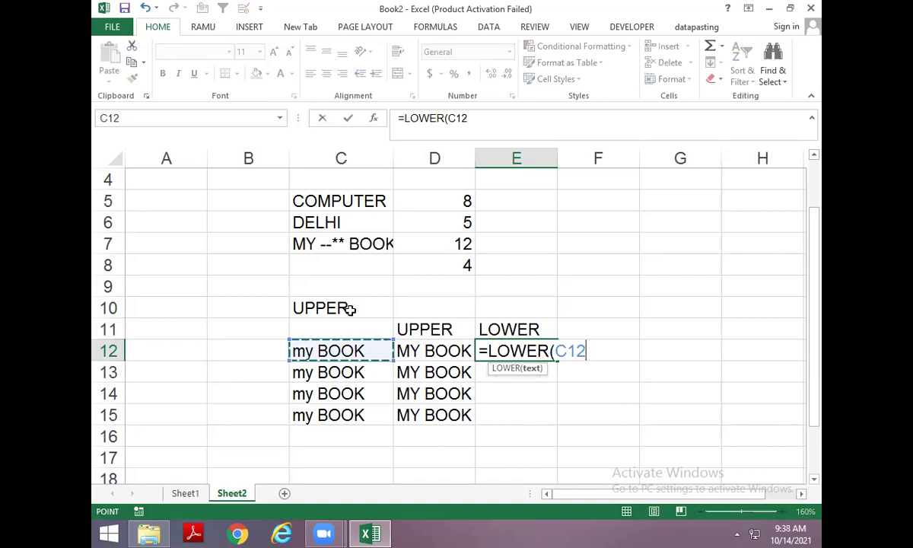
key("Return")
key("ctrl+d")
key("Down")
key("ctrl+d")
key("Down")
key("ctrl+d")
key("Up")
key("Up")
key("Up")
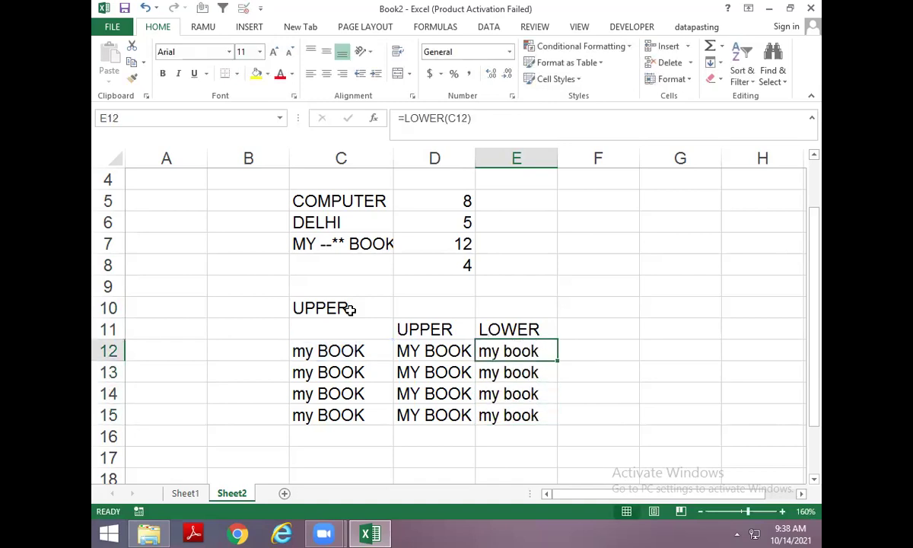
Enter the heading PROPER in F11.
key("Right")
key("Up")
type("PRP")
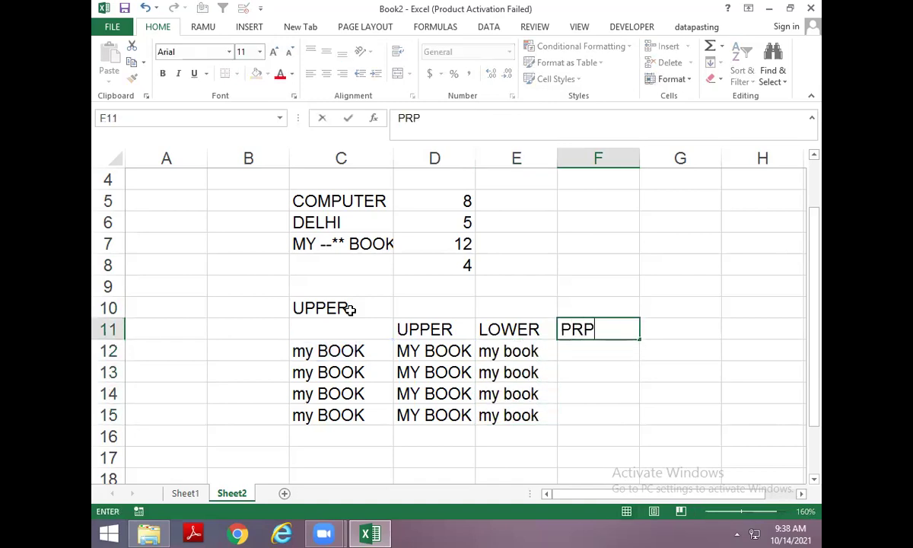
key("BackSpace")
type("OPER")
key("Return")
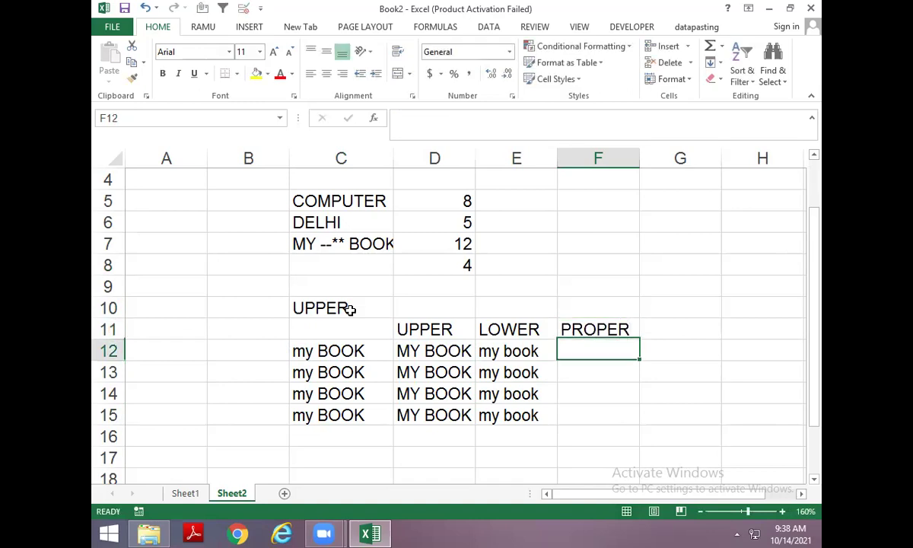
Enter =PROPER(C12) in F12 and copy it down to F15, showing 'My Book'.
type("=R")
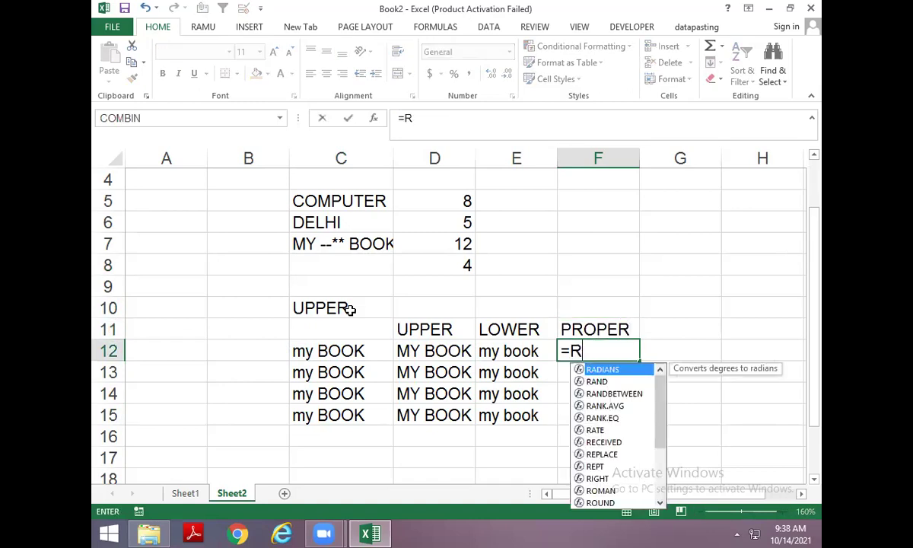
key("BackSpace")
type("PR")
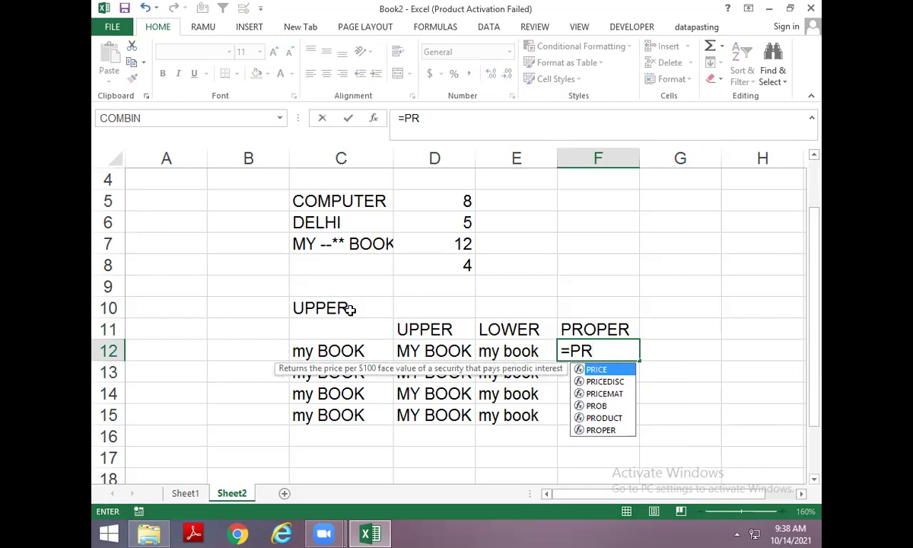
type("OPER(")
key("Left")
key("Left")
key("Left")
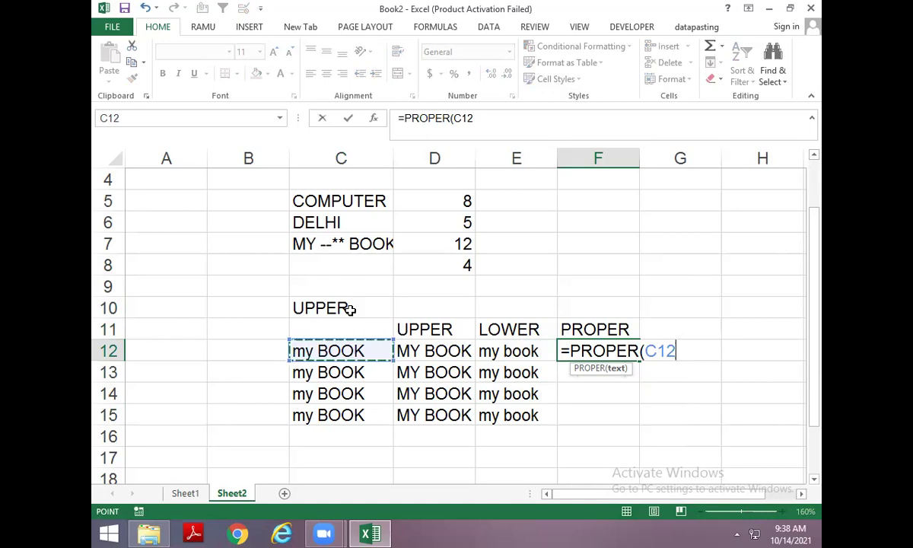
key("Return")
key("ctrl+d")
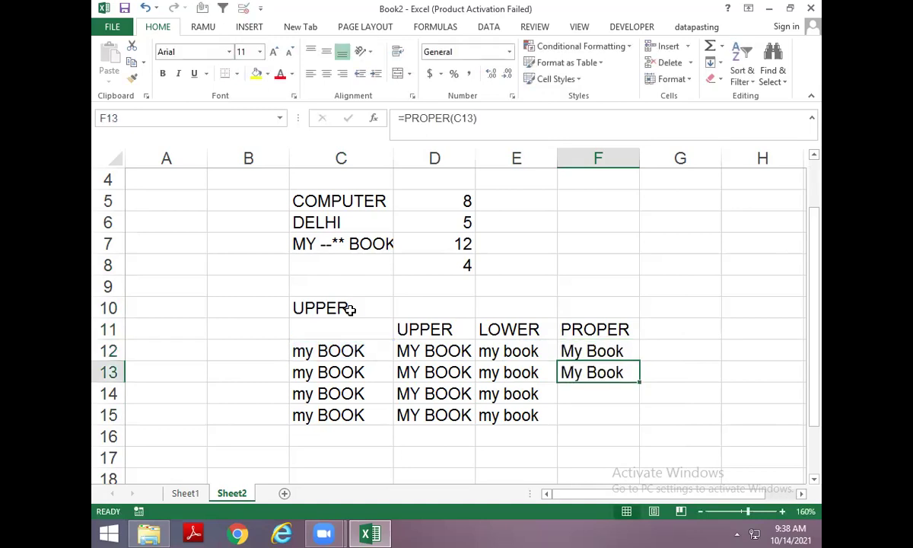
key("Return")
key("ctrl+d")
key("Return")
key("ctrl+d")
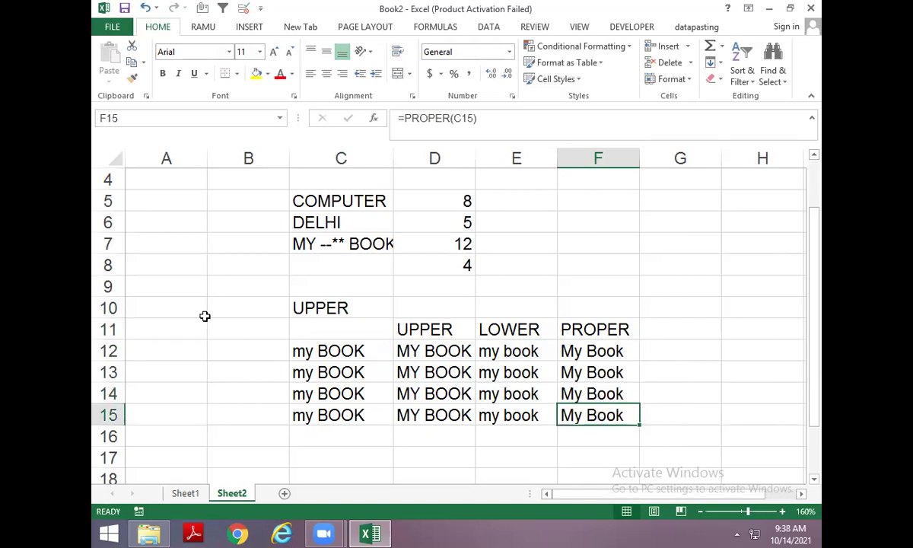
scroll(236, 375, "down", 2)
Enter MY in C17 and BOOK in D17.
left_click(262, 368)
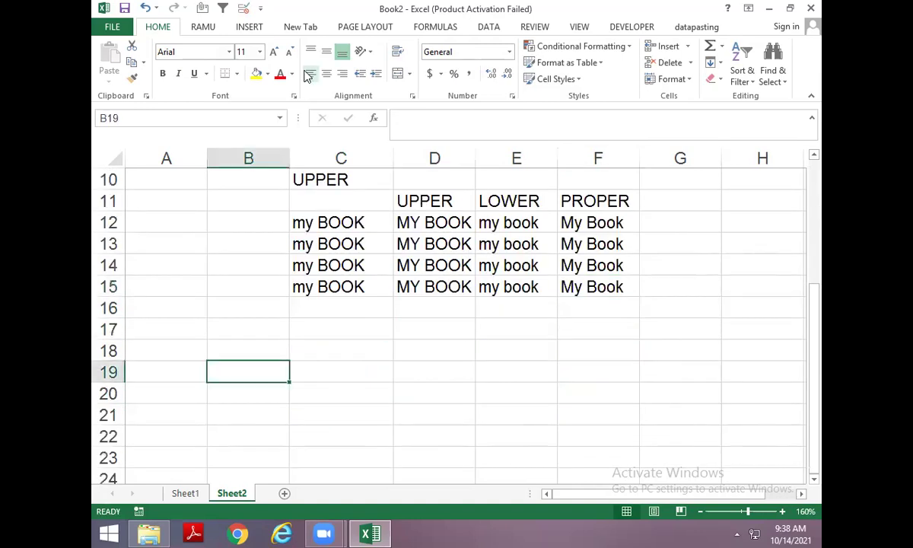
left_click(410, 29)
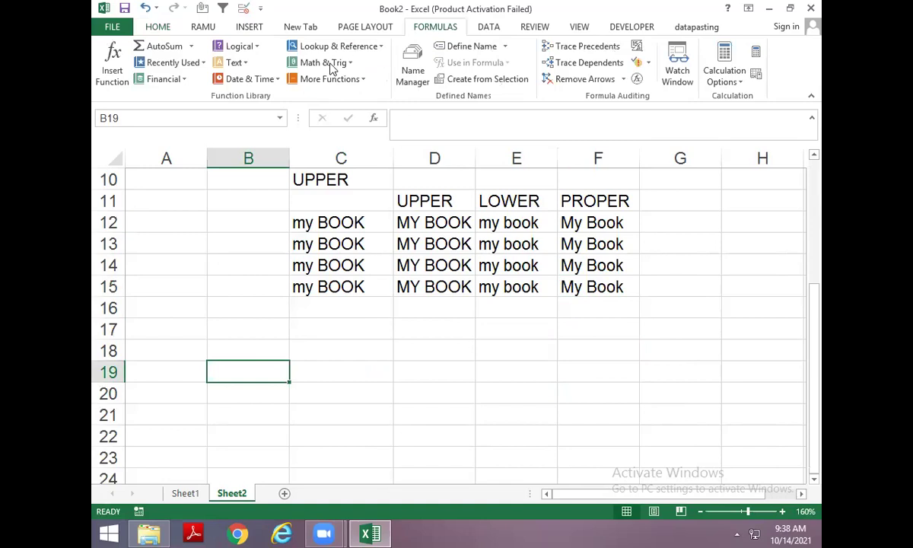
left_click(232, 62)
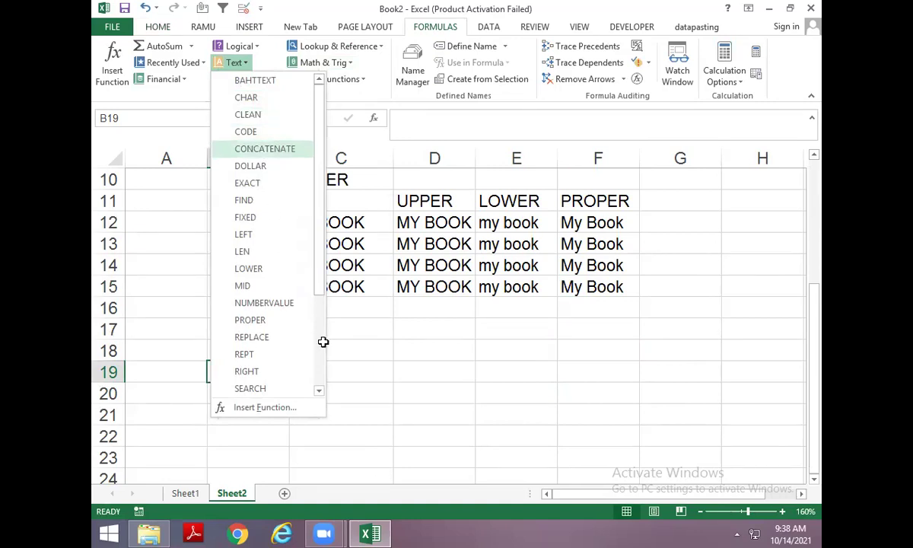
left_click(382, 331)
type("MY")
key("Tab")
type("BOOK")
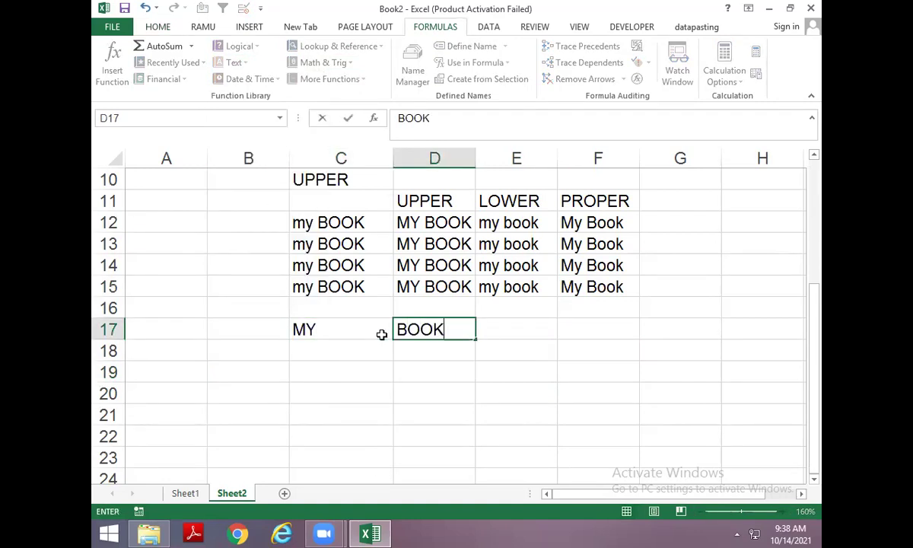
key("Return")
Enter =C17&D17 in D19 to show MYBOOK.
key("Right")
key("Down")
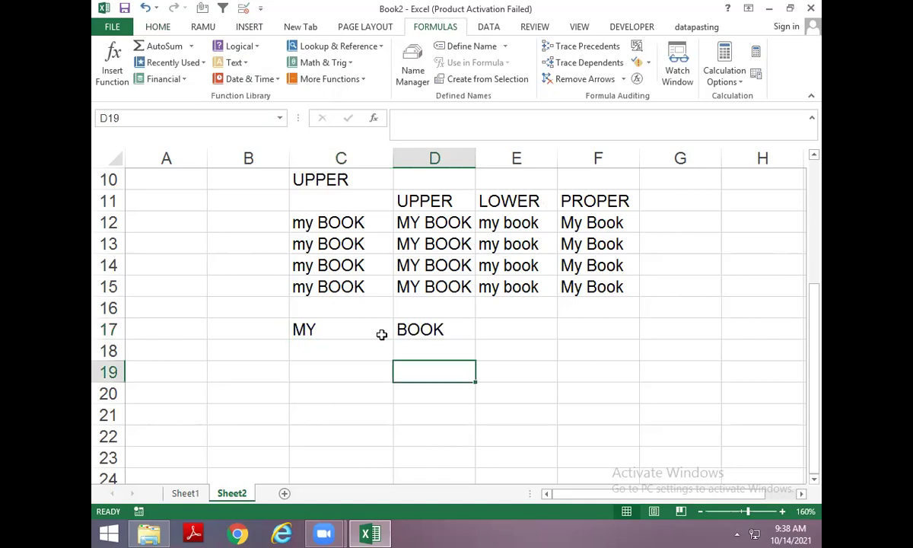
type("=")
key("Left")
key("Left")
key("Right")
key("Up")
key("Up")
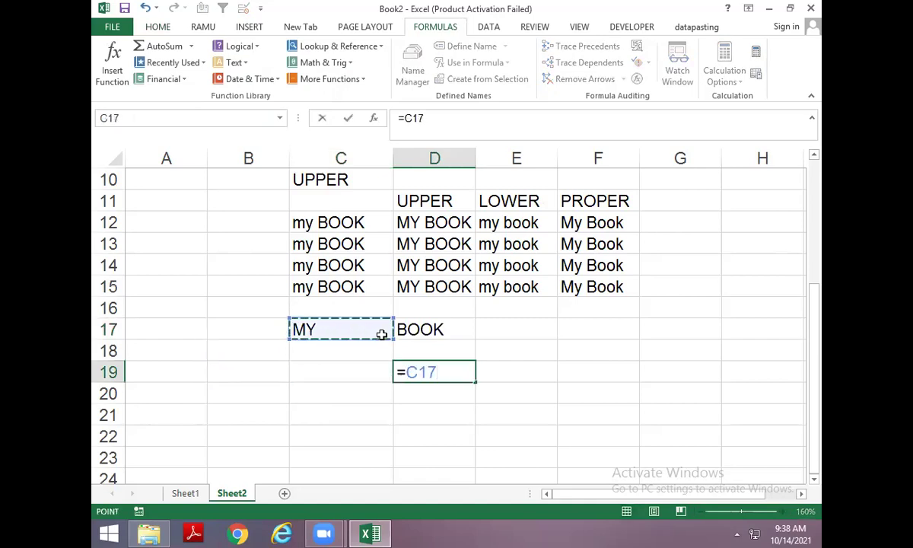
type("&")
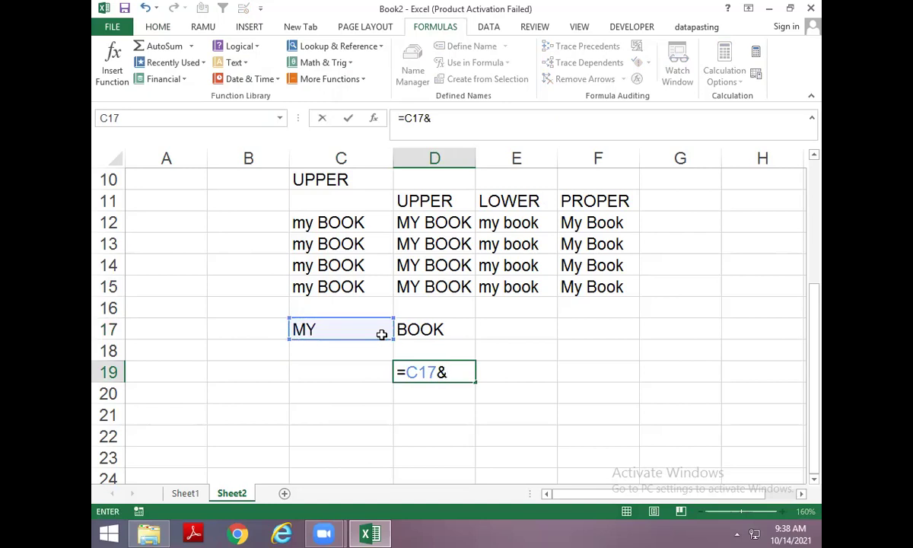
key("Up")
key("Up")
key("Return")
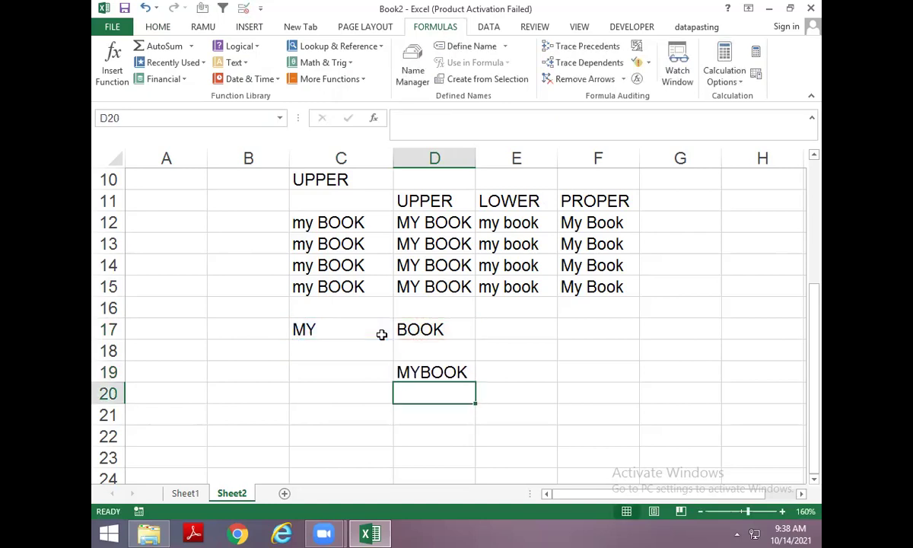
Enter =C17&" "&D17 in D20 to show MY BOOK.
type("=")
key("Left")
key("Up")
key("Up")
key("Up")
type("&")
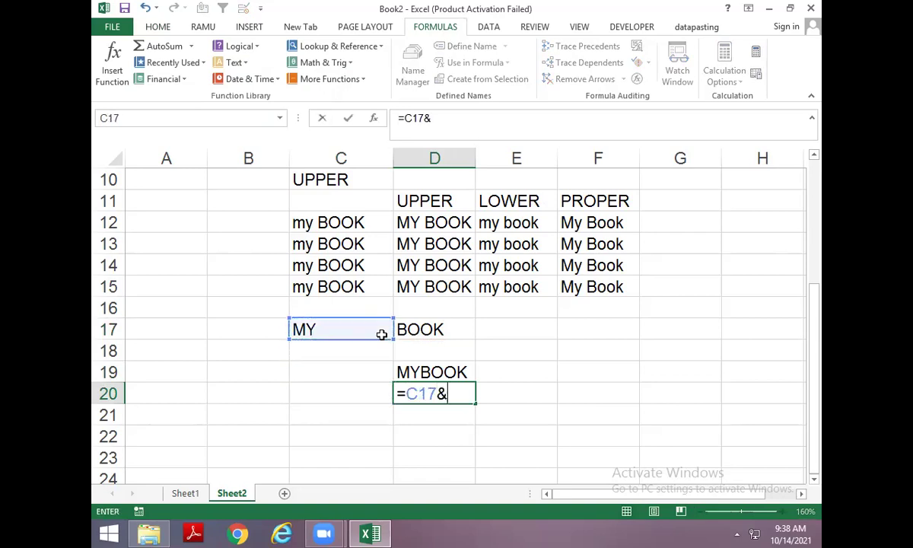
type("\" \"&")
key("Up")
key("Up")
key("Up")
key("ctrl+Return")
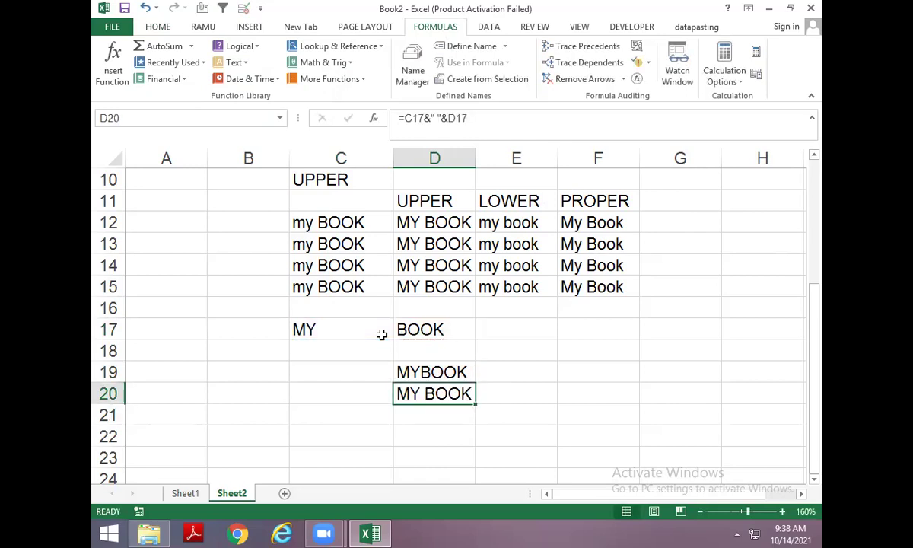
key("Down")
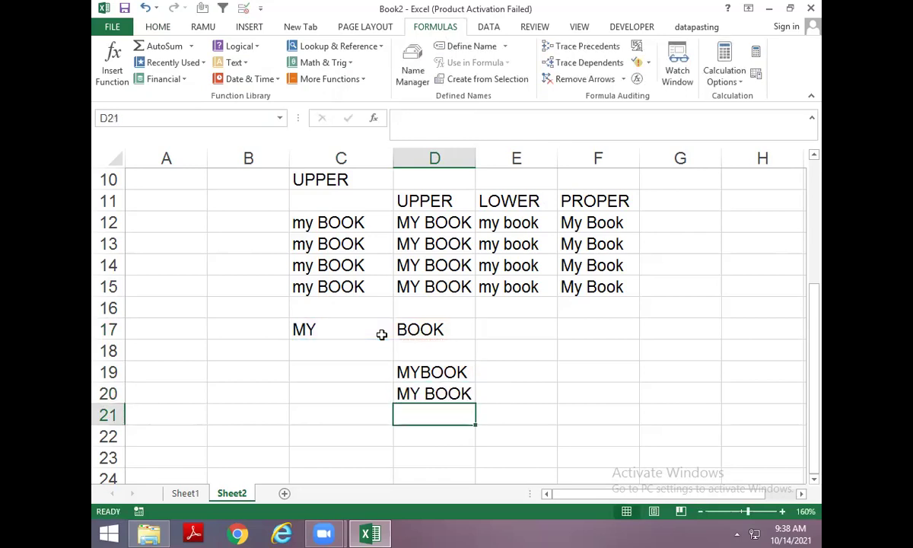
key("Up")
key("Up")
Type the label 'use of &' in C19.
key("Left")
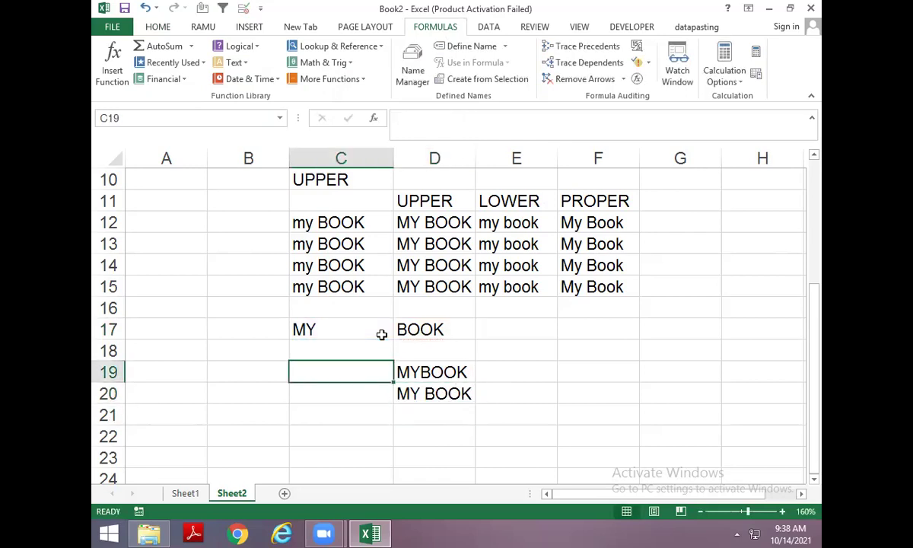
type("USE O")
key("BackSpace")
key("BackSpace")
key("BackSpace")
key("BackSpace")
key("BackSpace")
key("Caps_Lock")
type("us")
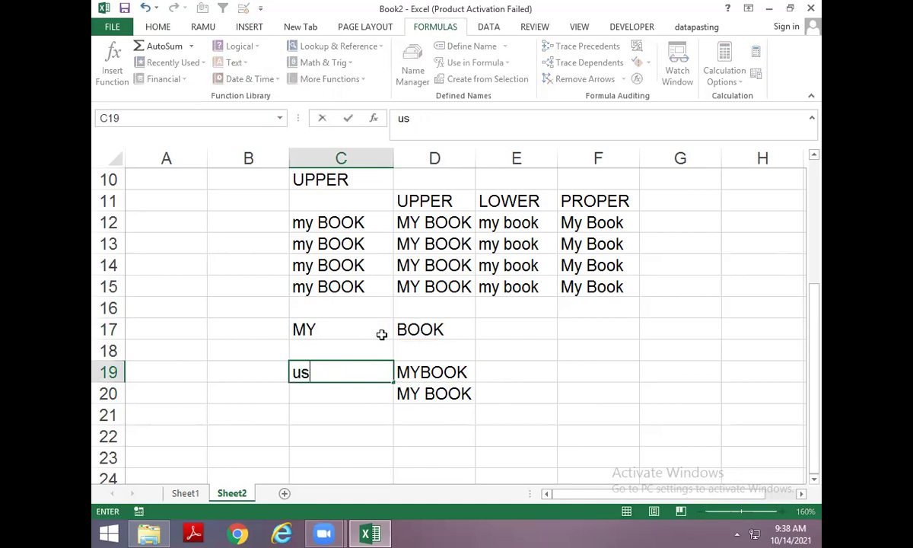
type("e of &")
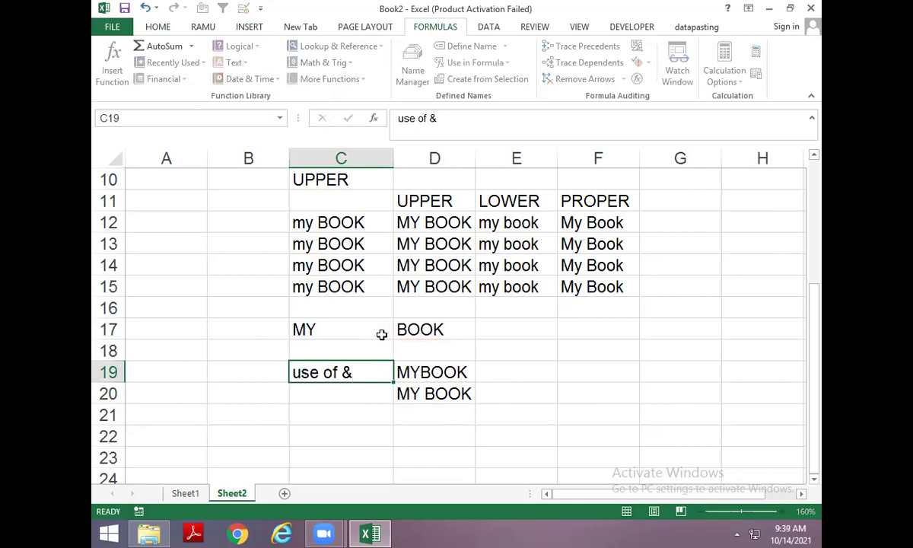
key("Return")
key("Return")
key("Return")
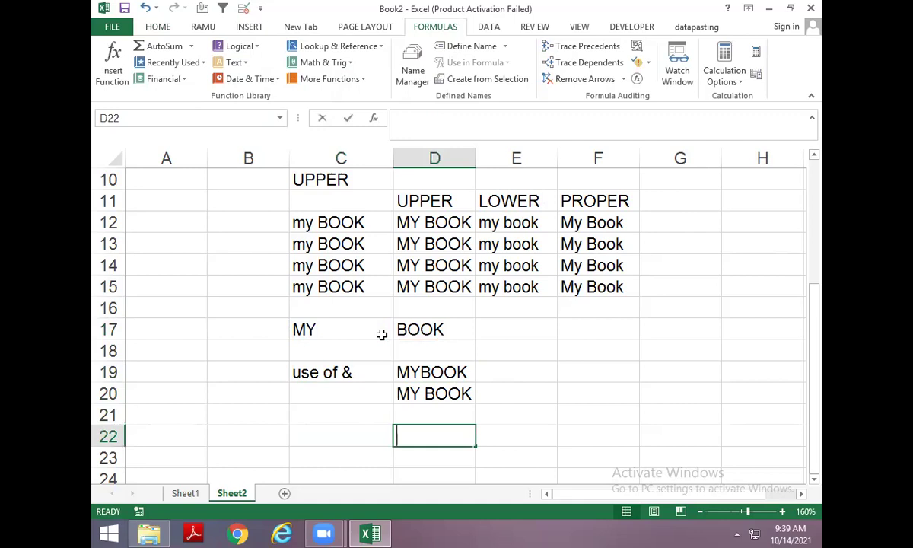
Enter =CONCATENATE(C17,D17) in D22 to show MYBOOK.
type("=con")
key("Tab")
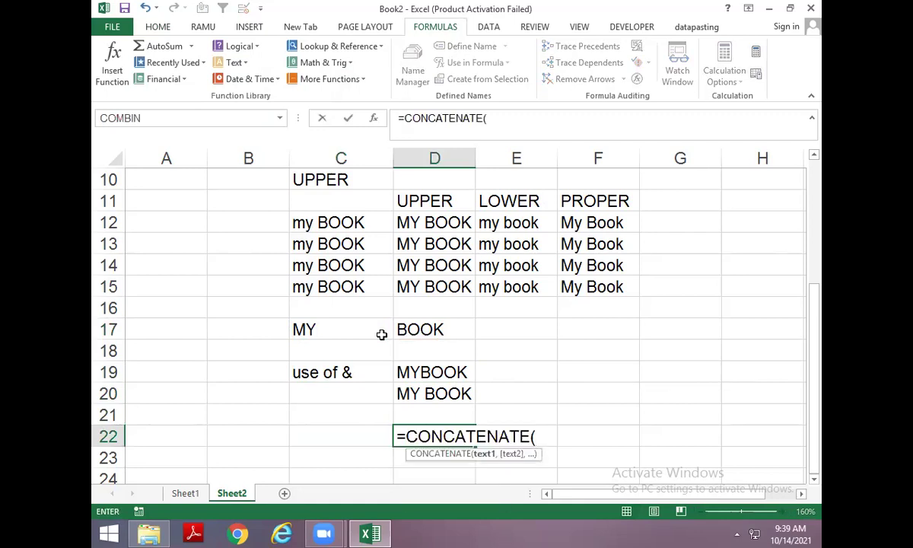
key("Left")
key("Up")
key("Up")
key("Up")
key("Up")
key("Up")
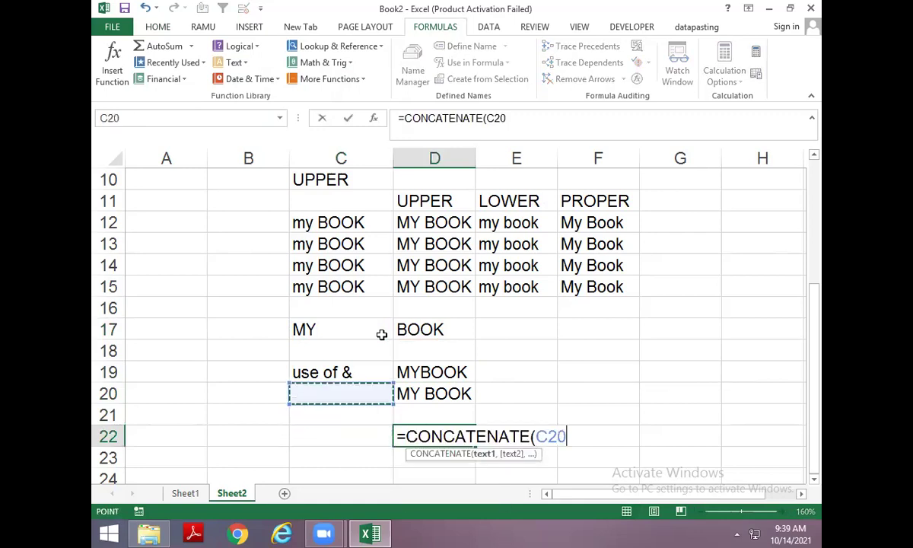
type(",")
key("Up")
key("Up")
key("Up")
key("Up")
key("Up")
key("Return")
key("Return")
key("Return")
key("Up")
key("Up")
Enter =CONCATENATE(C17," ",D17) in D24 to show MY BOOK.
key("Down")
type("=con")
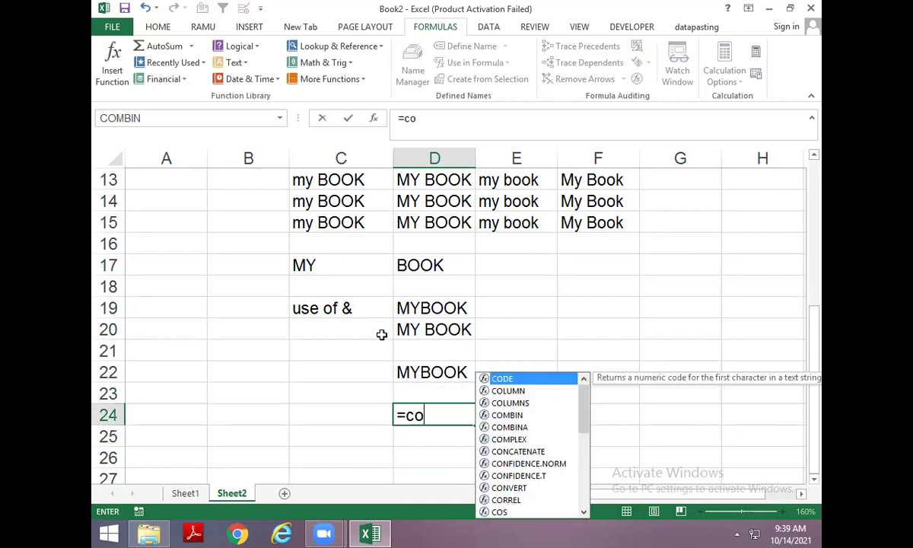
key("Tab")
key("Left")
key("Up")
key("Up")
key("Up")
key("Up")
key("Up")
key("Up")
key("Up")
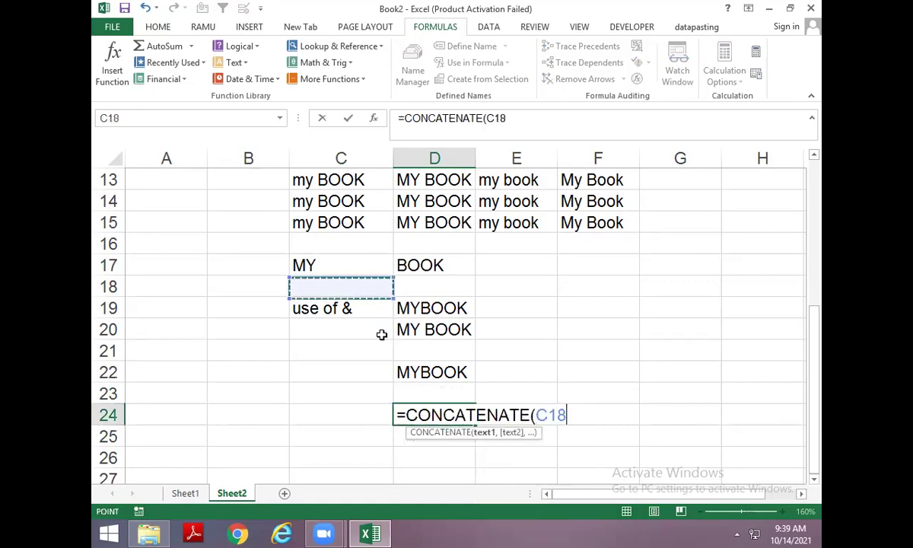
type(",\" \",")
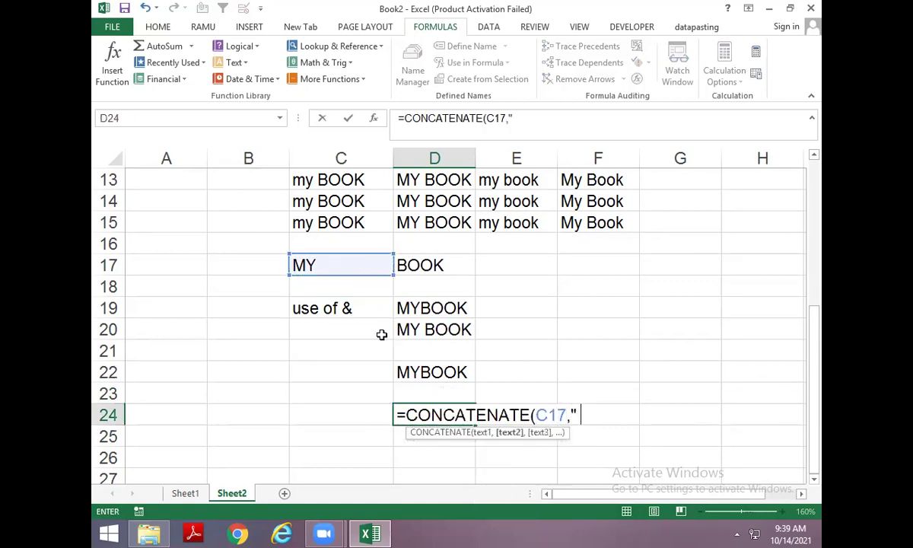
key("Up")
key("Up")
key("Up")
key("Up")
key("Up")
key("Up")
key("Up")
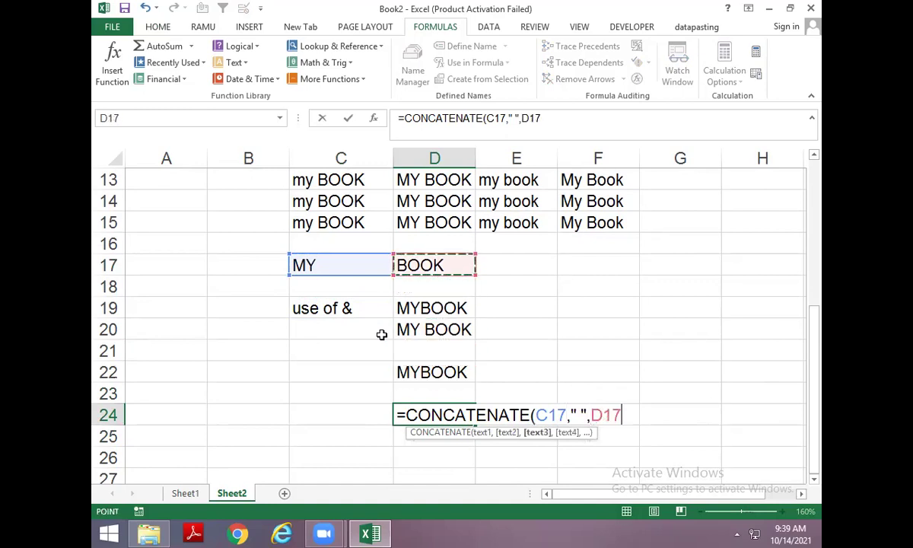
key("Return")
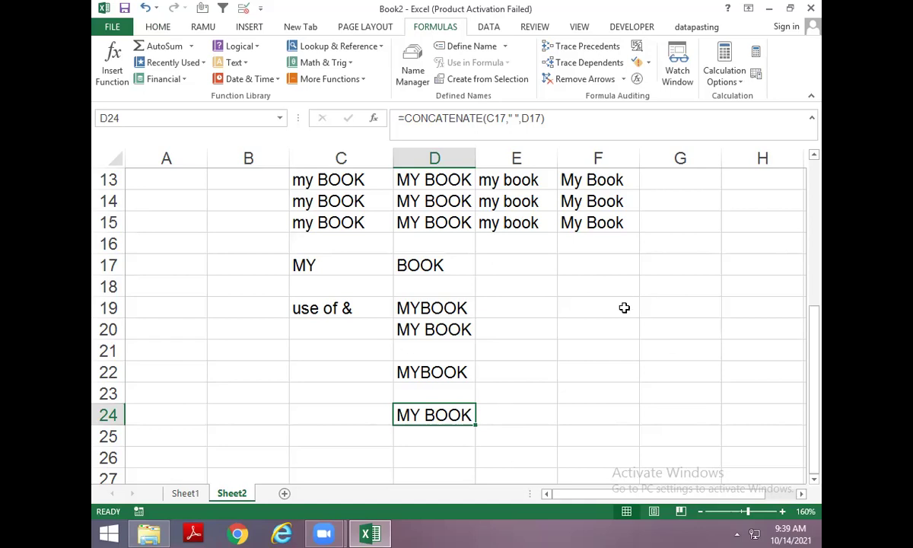
scroll(525, 350, "down", 2)
Inspect the CONCATENATE formula in D24.
left_click(363, 315)
left_click(348, 321)
left_click(346, 316)
left_click(346, 322)
left_click(344, 310)
left_click(341, 322)
left_click(339, 310)
left_click(331, 327)
left_click(331, 300)
left_click(340, 347)
left_click(346, 308)
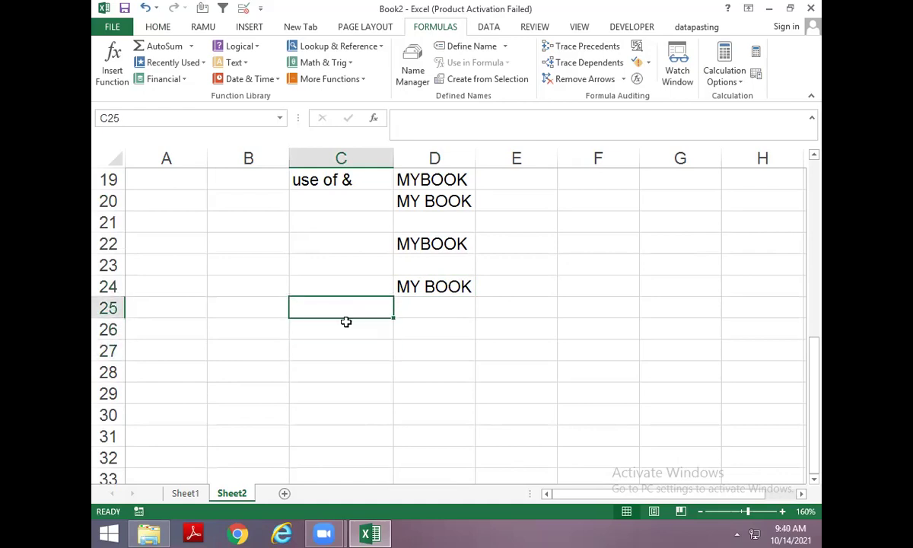
left_click(345, 328)
left_click(431, 288)
scroll(316, 342, "down", 3)
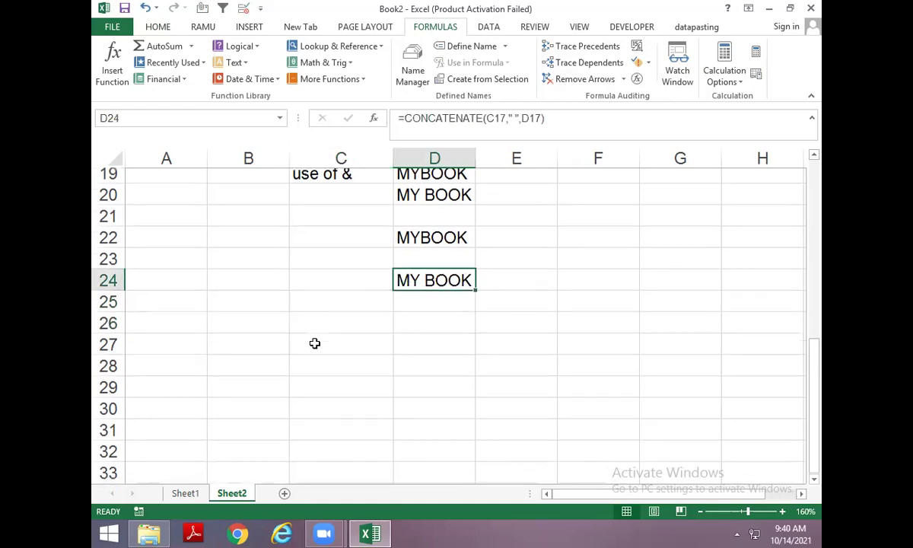
Type the heading rept in C26.
left_click(340, 265)
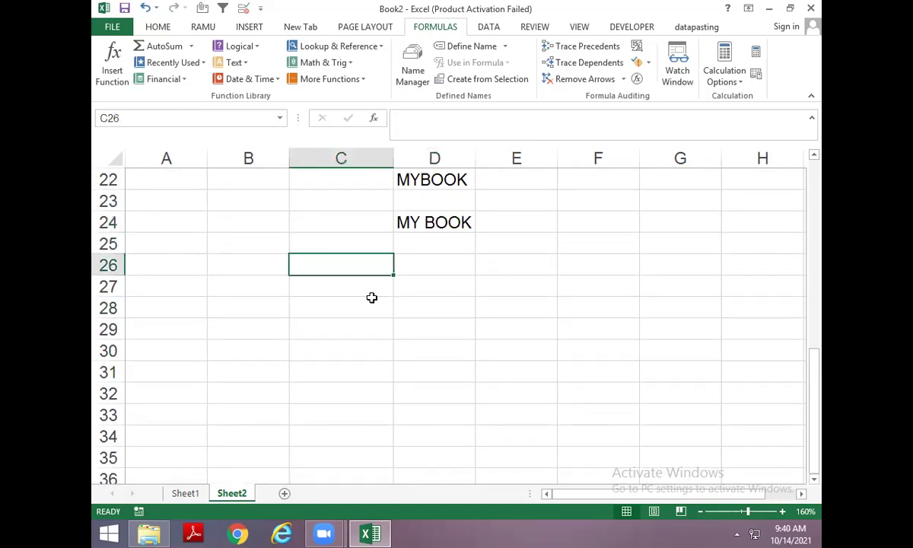
left_click(232, 62)
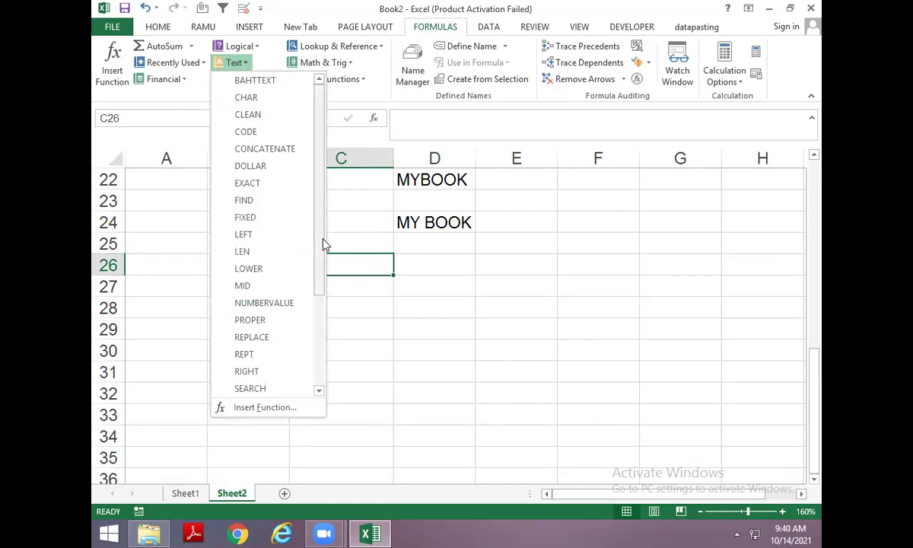
key("Escape")
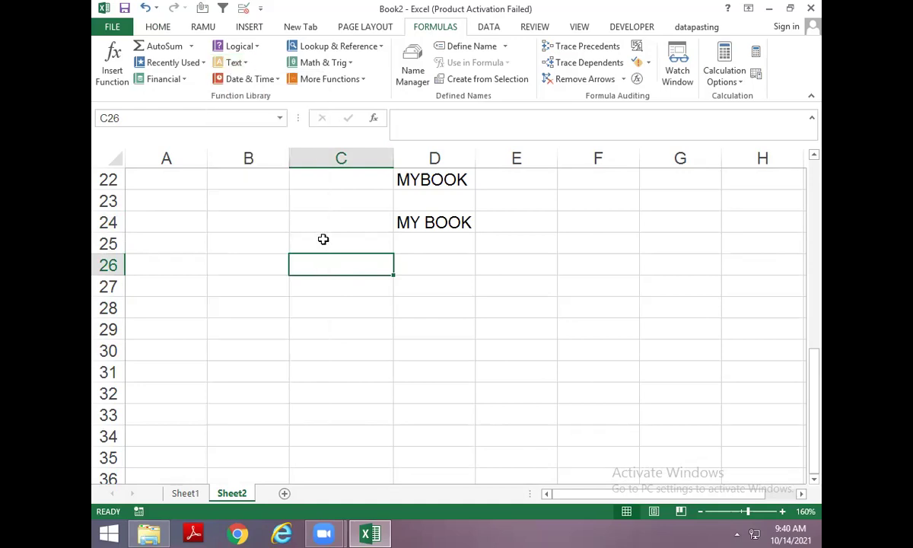
type("rept")
key("Return")
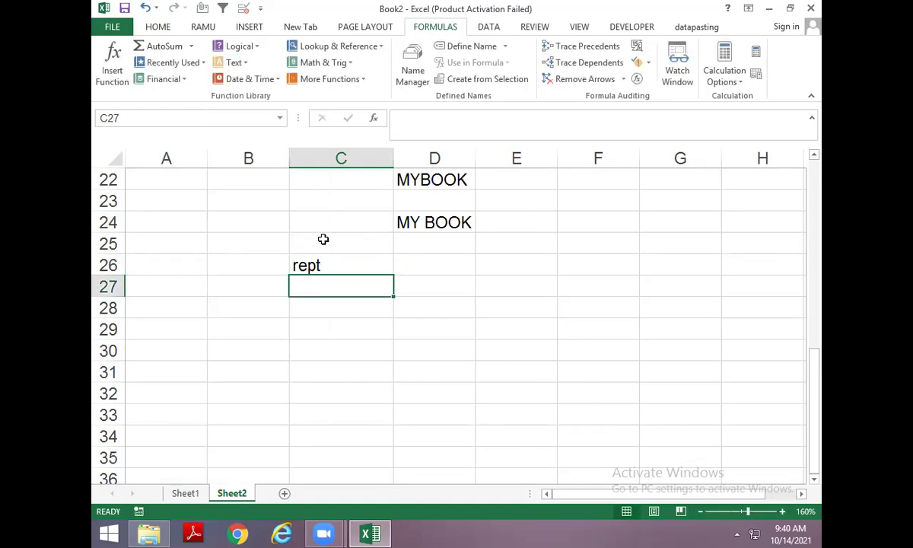
Put A in C28 and =REPT(C28,5) in D28 to show AAAAA.
key("Return")
type("a")
key("BackSpace")
type("A")
key("Tab")
type("=RE")
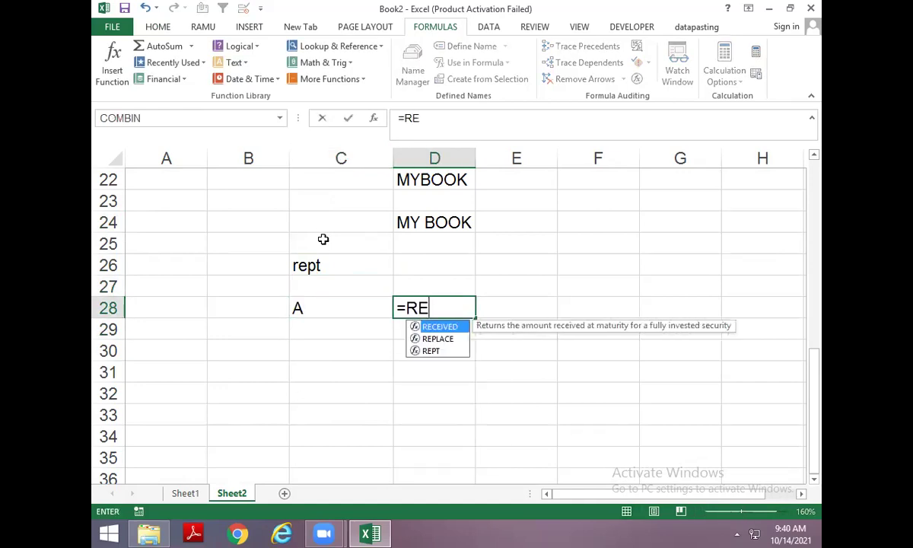
type("PT(")
key("Left")
key("Left")
key("Right")
type(",5")
key("Return")
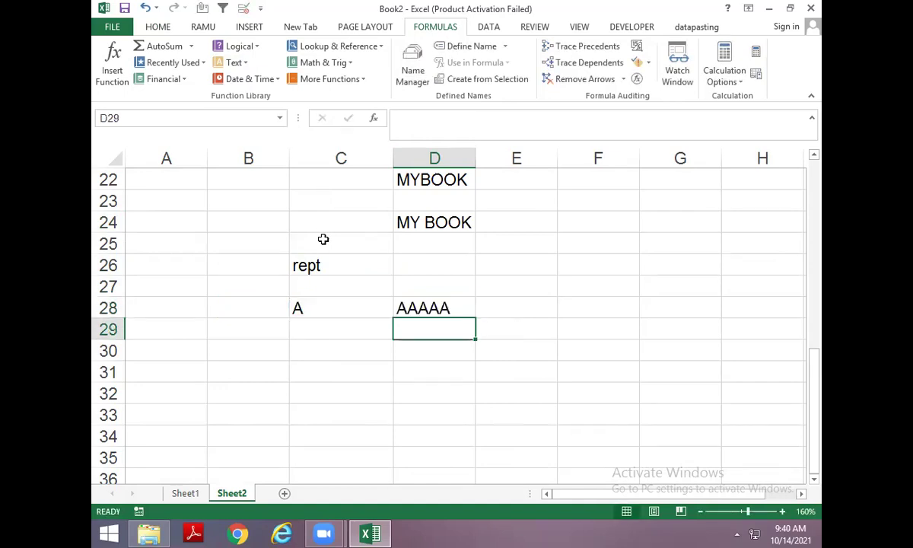
Put BOOK in C29 and =REPT(C29,2) in D29 to show BOOKBOOK.
key("Left")
type("BOOK")
key("Right")
key("F2")
type("=REPT(")
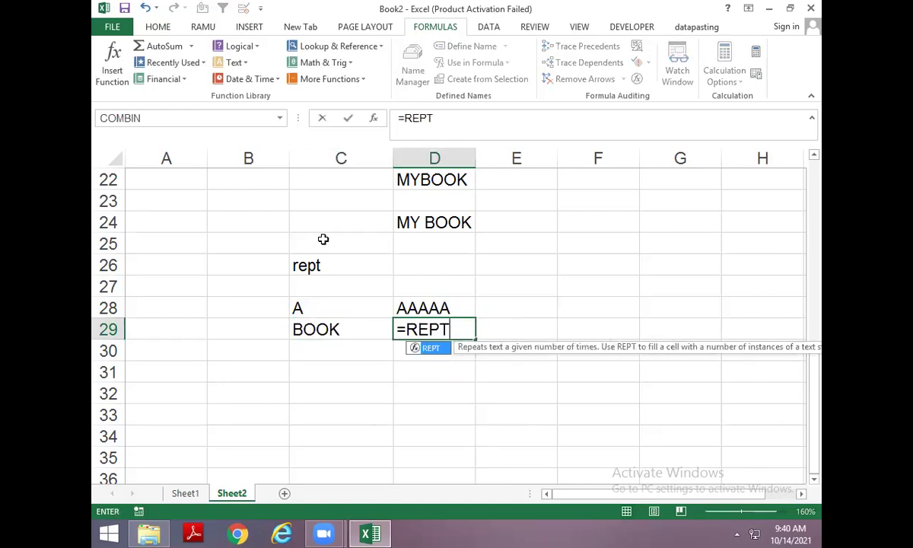
key("Left")
type(",2")
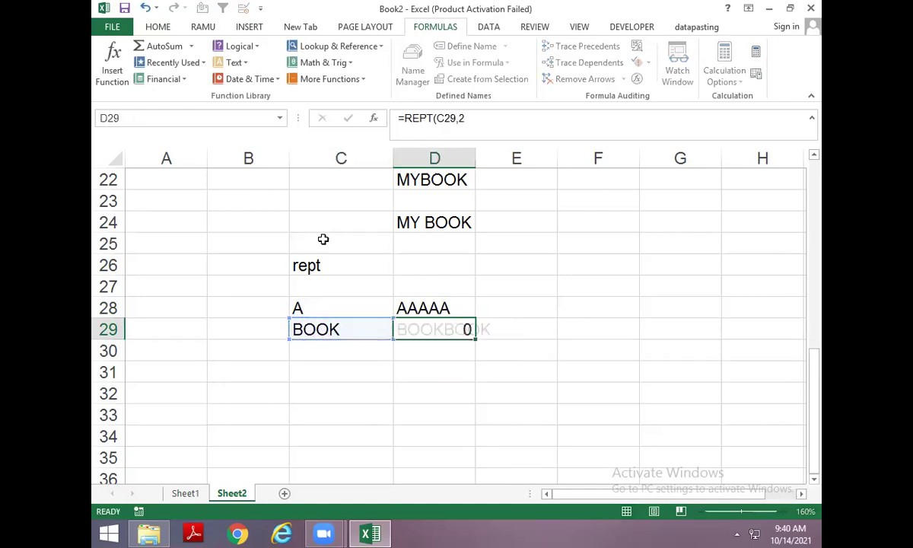
key("Return")
Put BOOK in C30 and =REPT(C30,4) in D30 to show BOOKBOOKBOOKBOOK.
type("BOOK")
key("Tab")
key("ctrl+d")
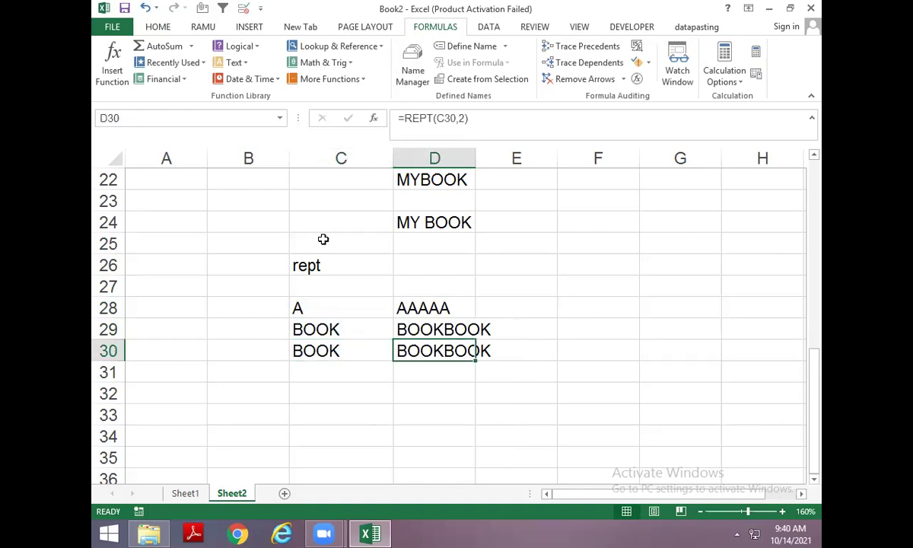
key("F2")
key("BackSpace")
type("4")
key("Return")
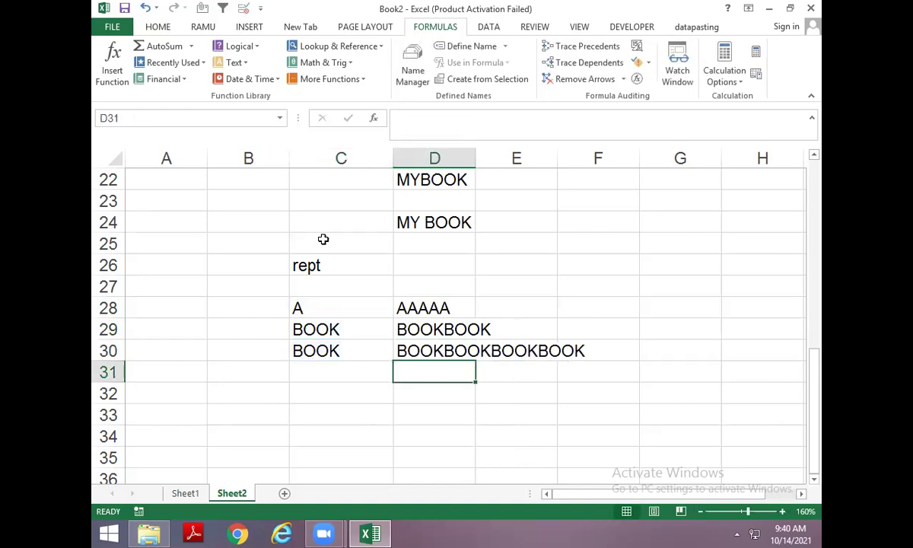
key("Down")
key("Down")
scroll(323, 239, "down", 1)
key("Up")
key("Up")
key("Up")
Enter ABC in cell C32.
key("Down")
key("Left")
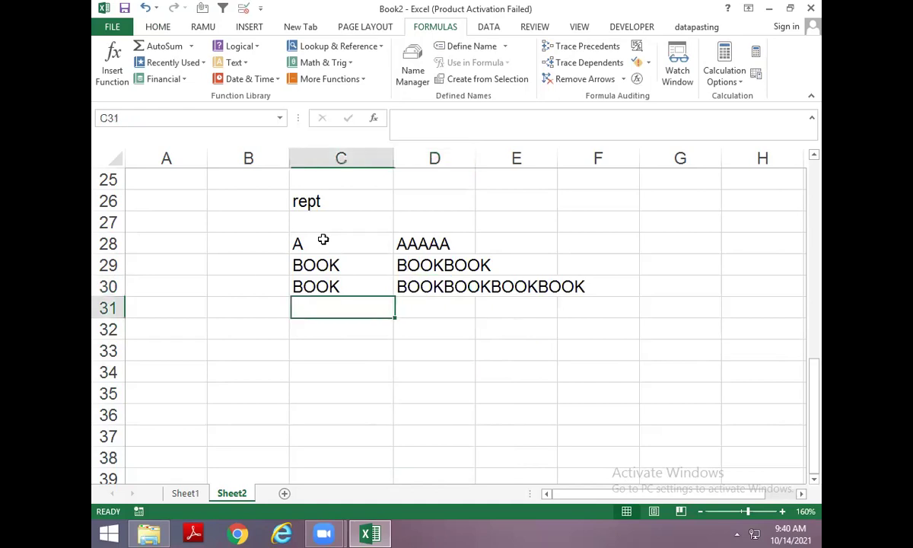
key("Down")
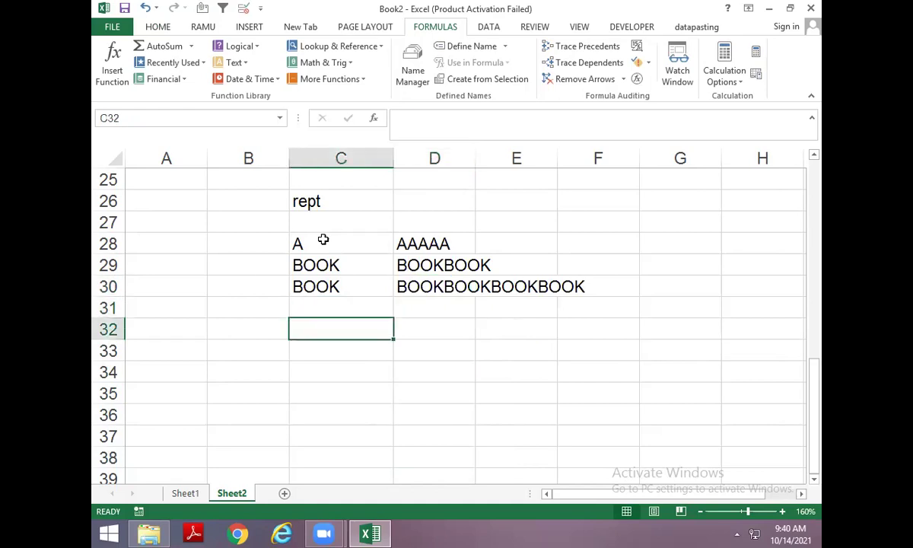
type("ABC")
key("Right")
key("Left")
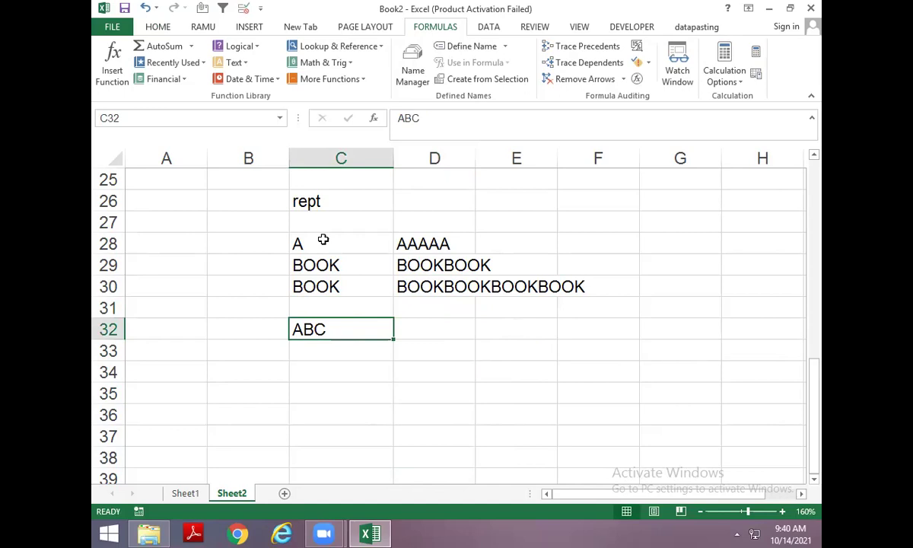
key("Right")
Put =LEN(C32) in D32 so it shows 3.
type("=L")
key("BackSpace")
type("LEN(")
key("Left")
key("Left")
key("Right")
key("Return")
Wrap the D32 formula into =REPT(C32,LEN(C32)), accepting Excel's suggested correction.
key("Up")
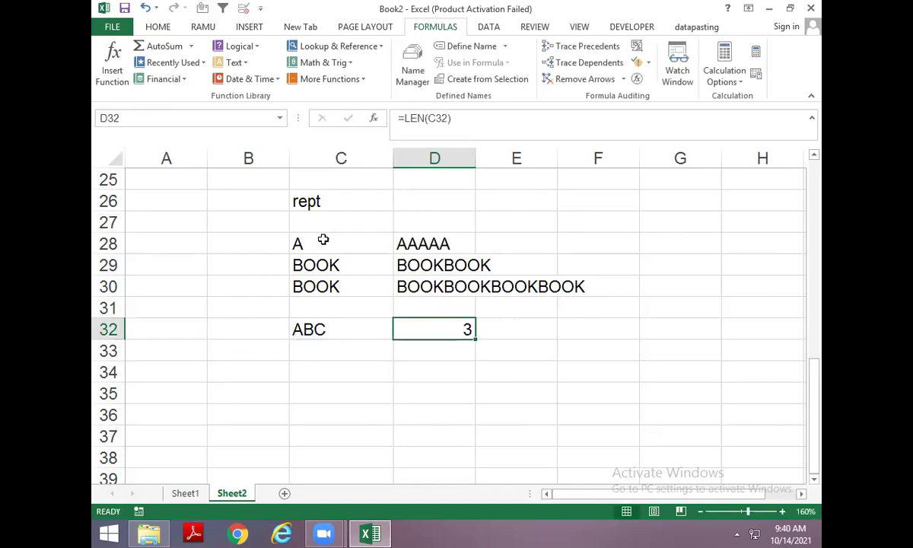
key("F2")
key("Home")
key("Right")
type("REPT(")
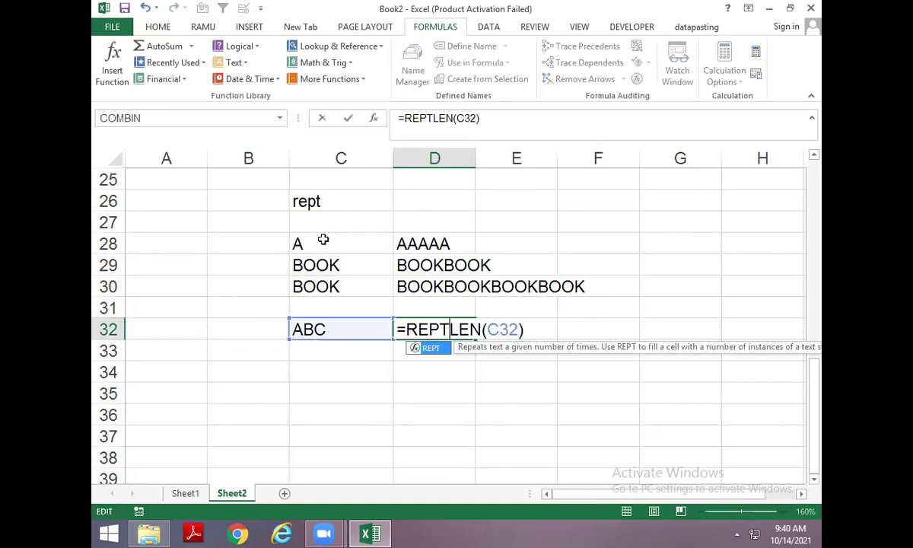
left_click(310, 330)
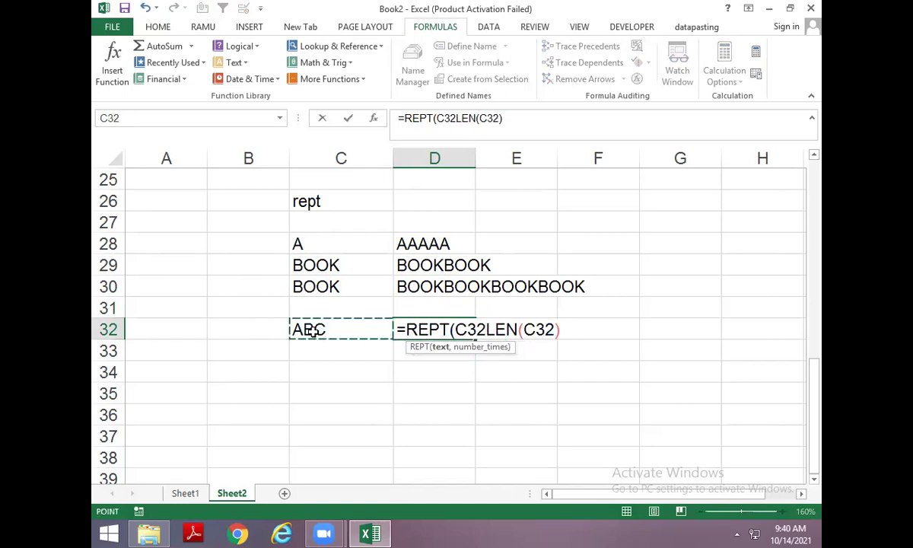
key("Return")
key("Return")
left_click(310, 330)
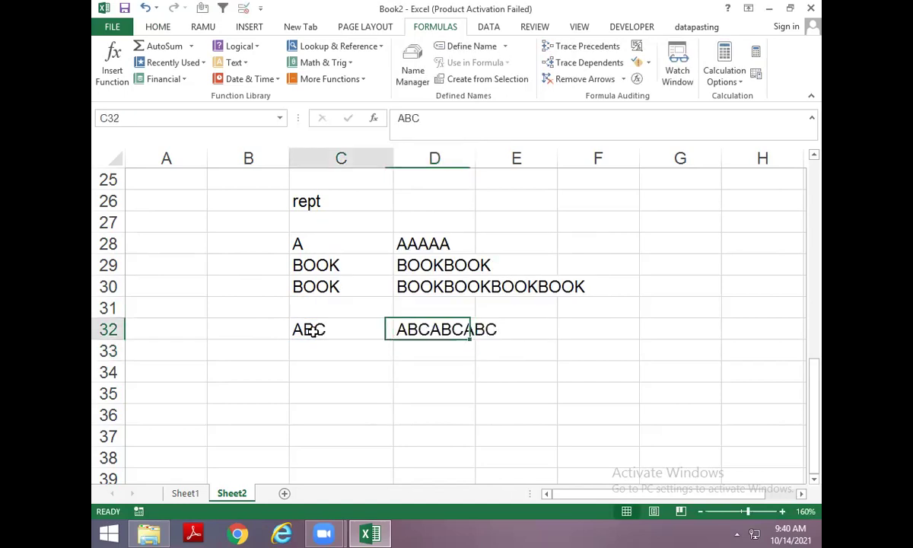
type("A")
key("Return")
Test C32 with AB, ABC, 1234 and finally 12, so D32 shows 1212.
left_click(314, 331)
type("AB")
key("ctrl+Return")
type("ABC")
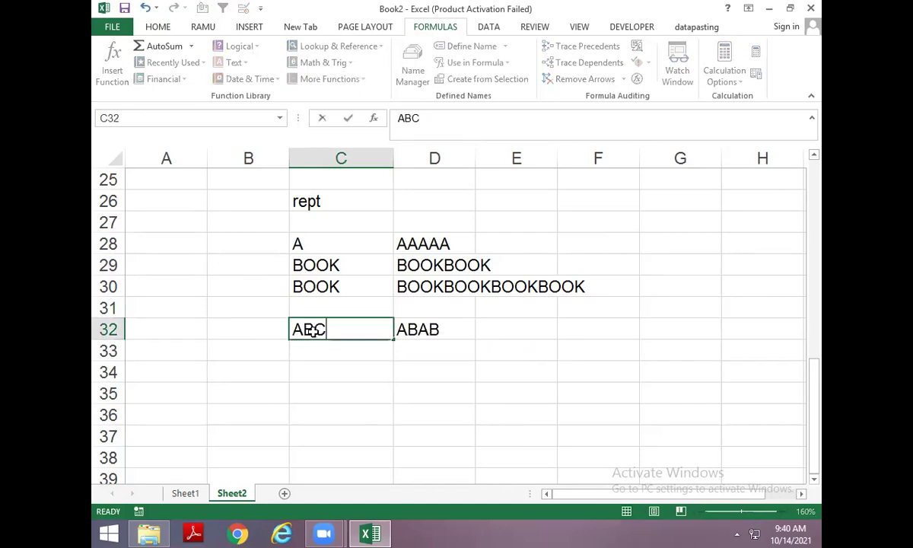
key("Return")
left_click(313, 332)
type("1234")
key("Return")
left_click(311, 329)
type("12")
key("Return")
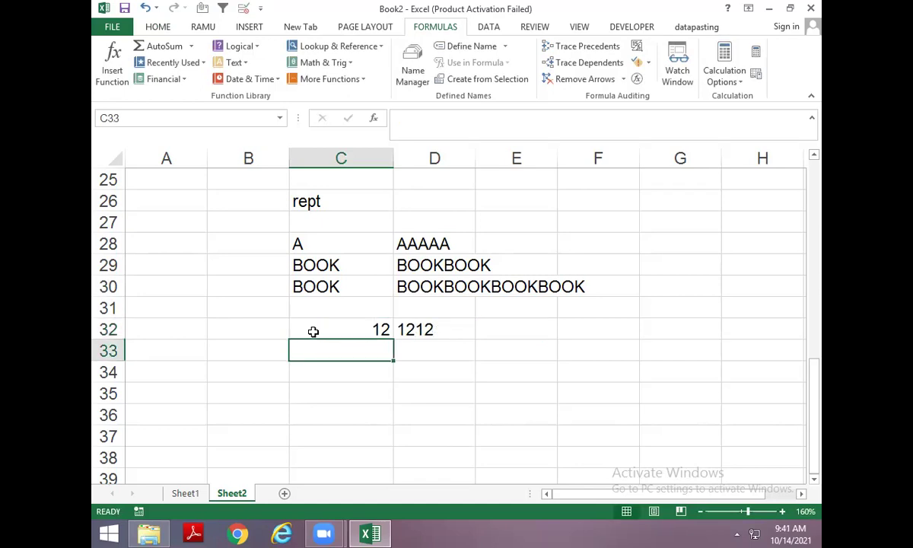
scroll(303, 377, "down", 1)
Browse the Formulas Text functions list, then close it without inserting anything.
left_click(319, 327)
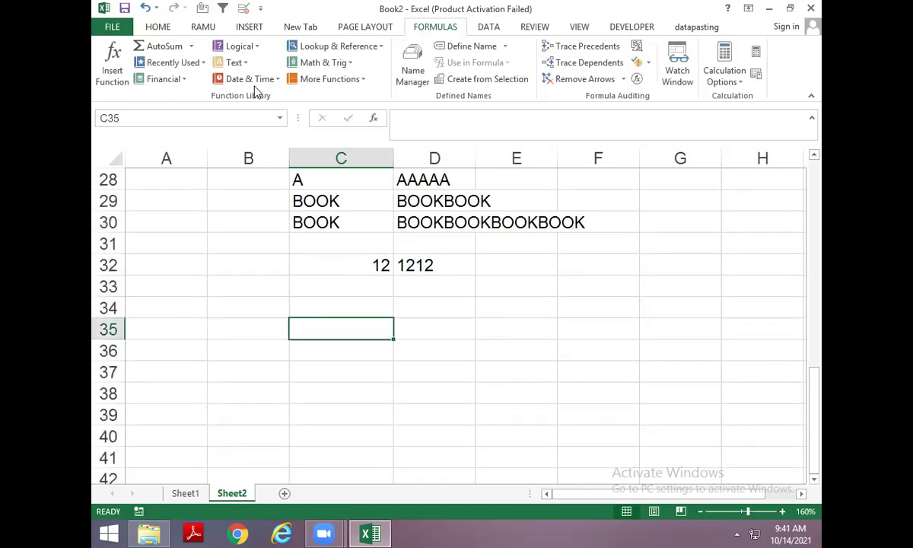
left_click(242, 64)
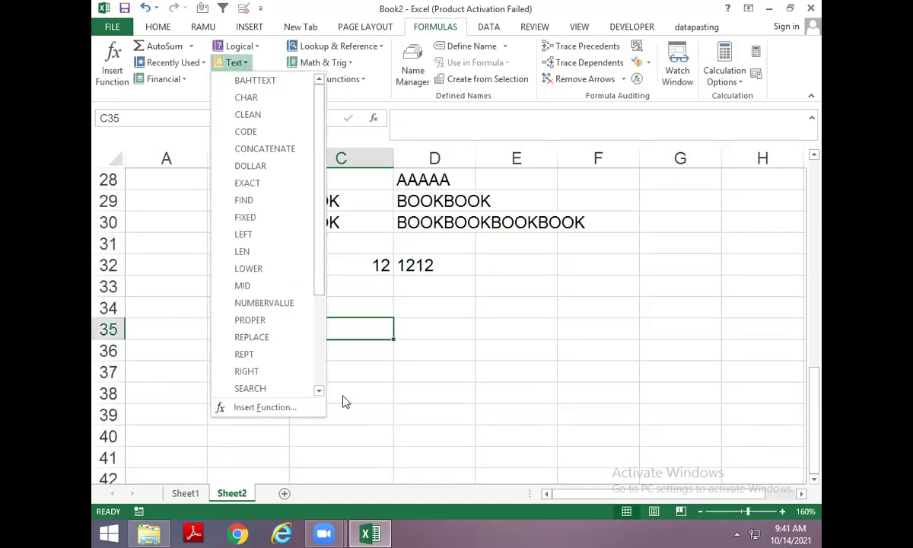
scroll(319, 300, "down", 3)
scroll(319, 300, "down", 1)
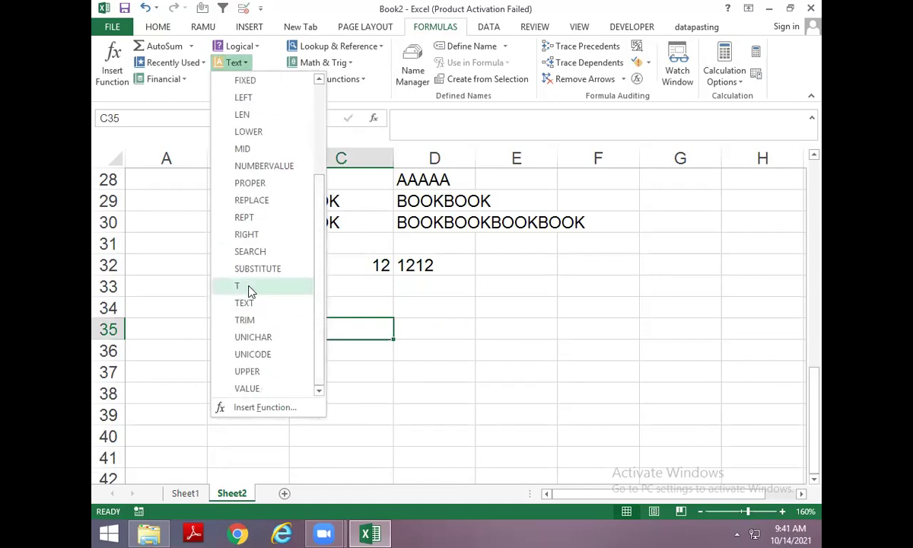
left_click(286, 329)
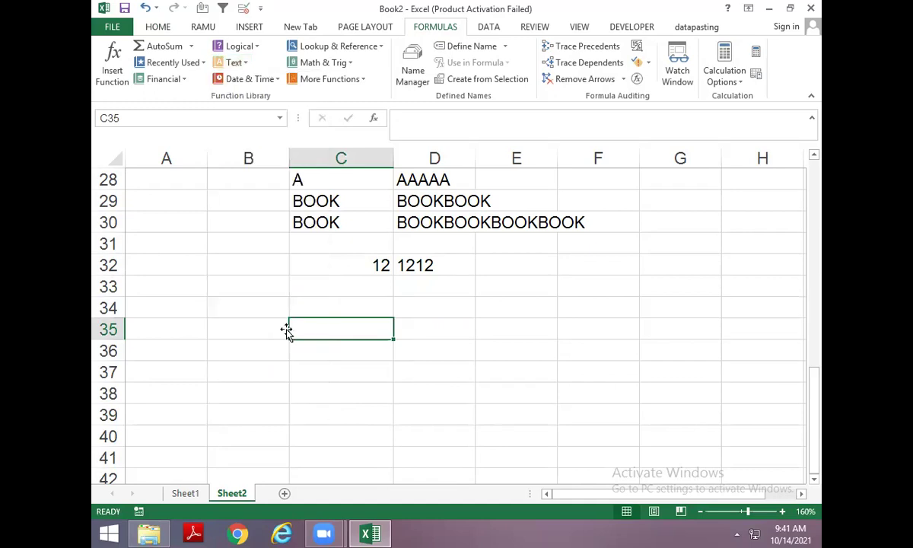
Type the heading TRIM into cell C34.
left_click(306, 312)
type("TRIM")
key("Return")
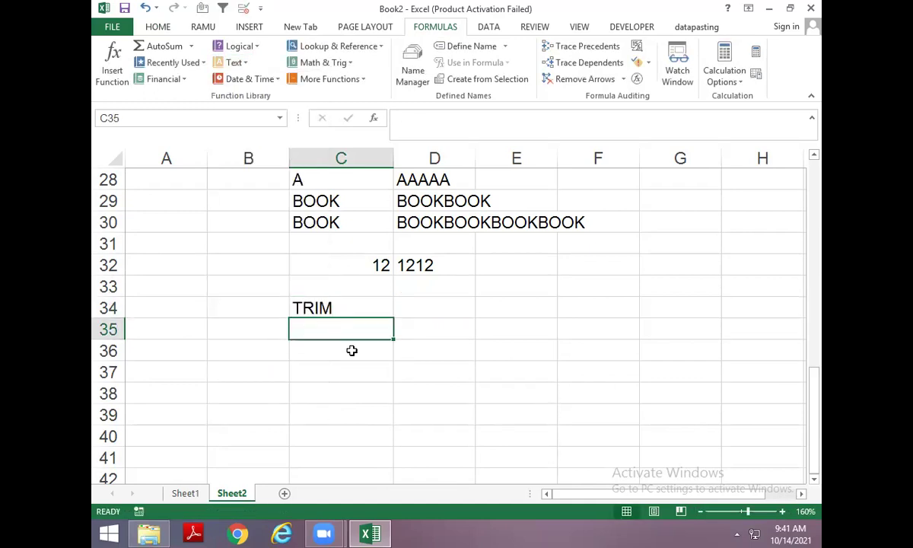
left_click(346, 348)
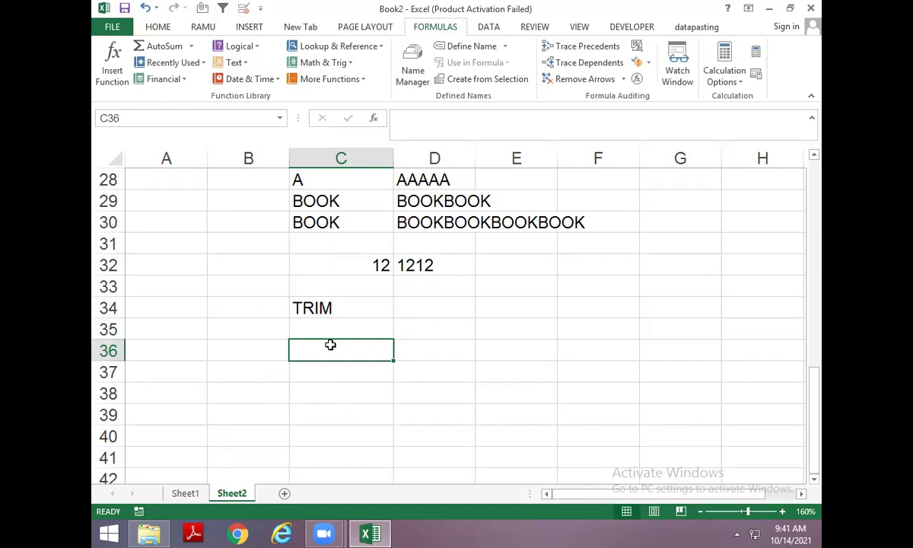
left_click(606, 529)
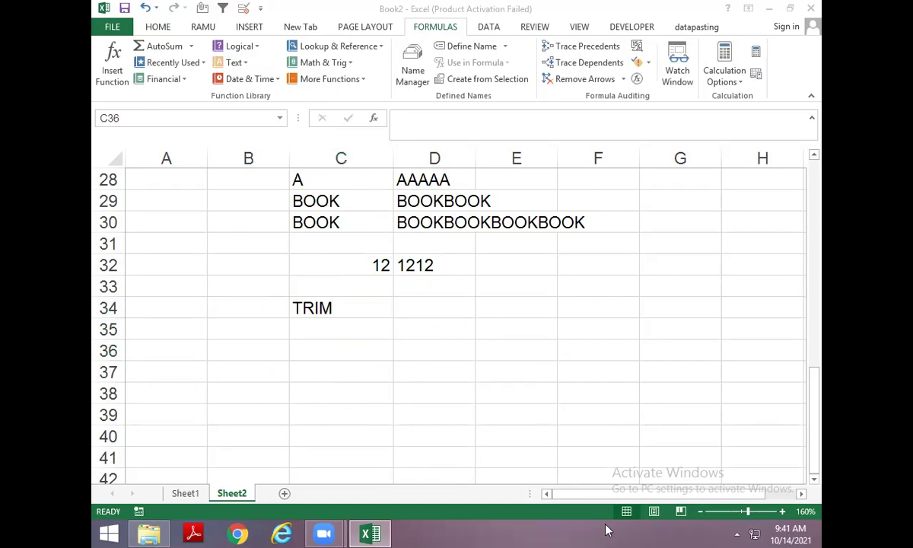
Enter the space-padded text 'MY BOOK' in C35.
left_click(392, 336)
type("MY B")
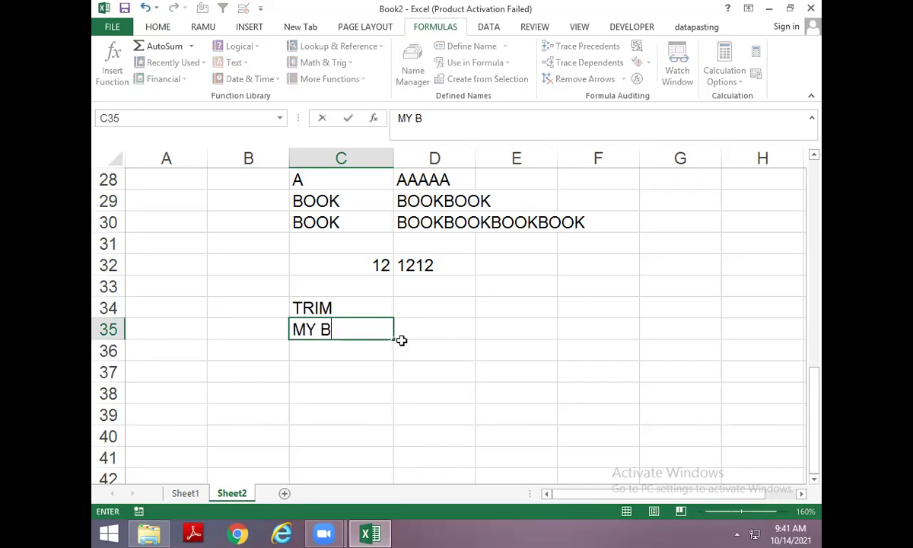
key("BackSpace")
key("BackSpace")
type("BOOK")
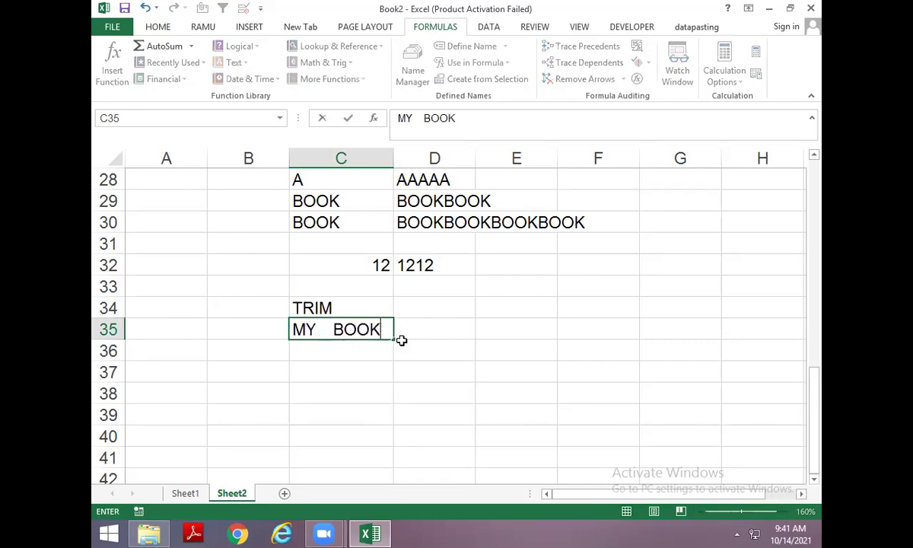
key("Return")
Fill row 35 with =LEN(C35) giving 10, =TRIM(C35), and =LEN(E35) giving 7.
left_click(401, 339)
type("=LEN(")
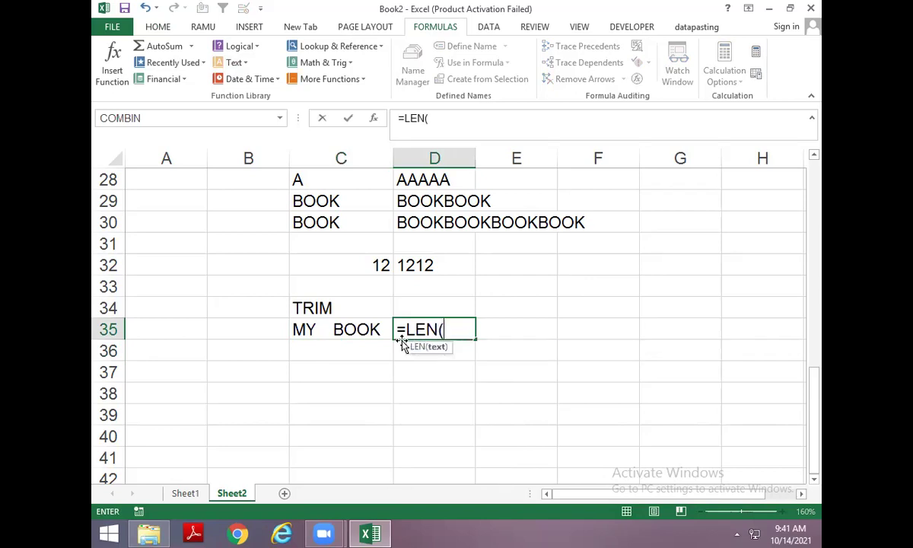
key("Left")
key("Return")
key("Up")
key("Right")
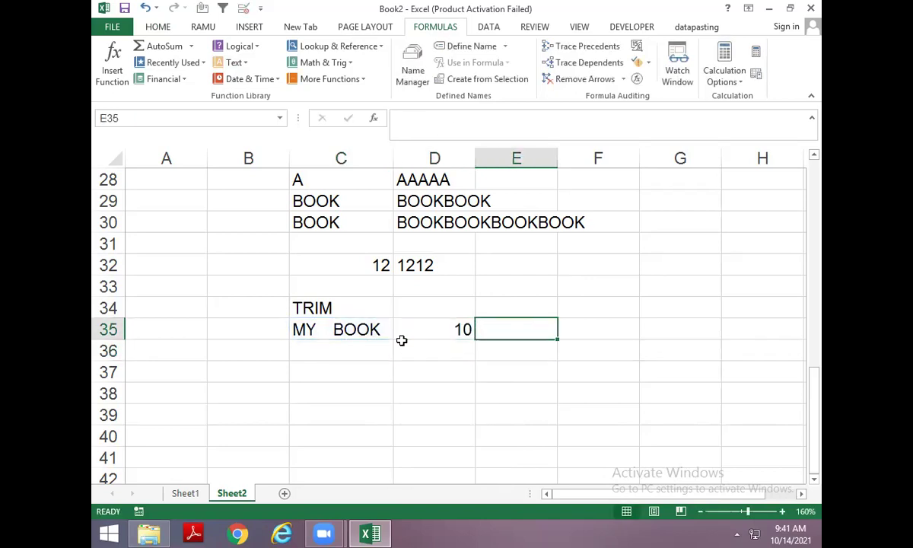
type("=TRIM(")
key("Left")
key("Left")
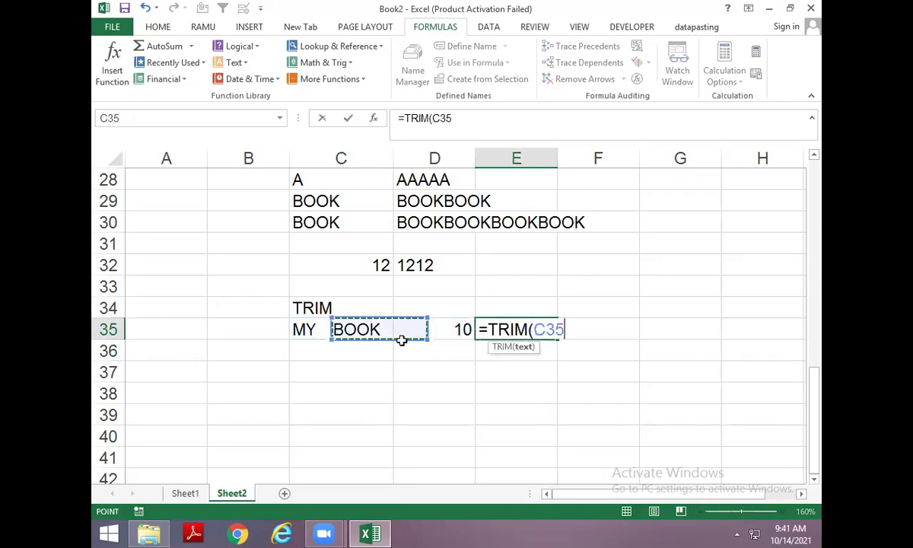
key("Return")
key("Right")
type("=L")
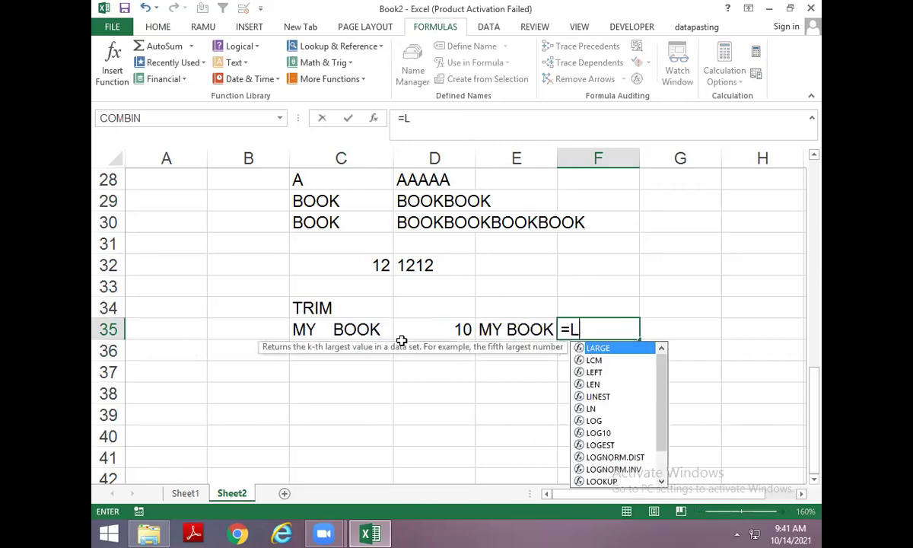
type("EN(")
key("Left")
key("Return")
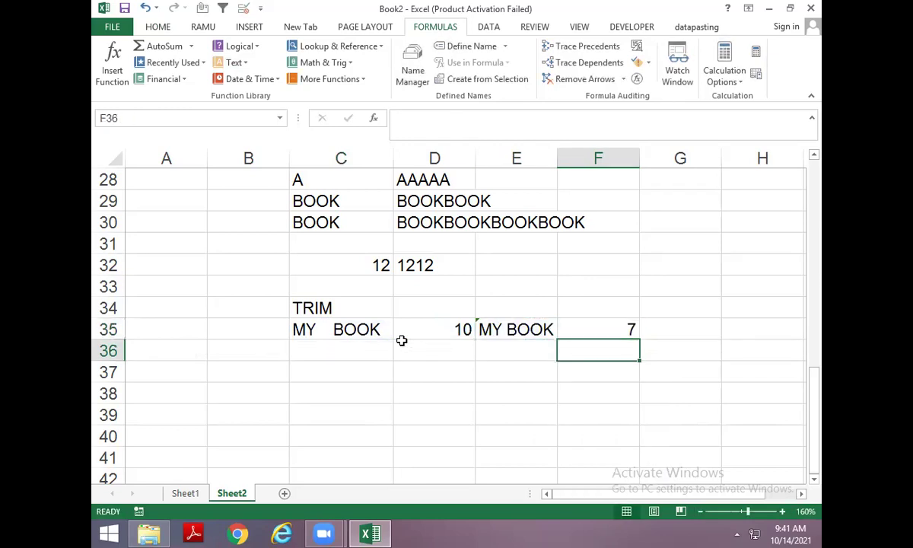
Enter the padded text 'MY BOOK DELHI' in C36.
key("Left")
key("Left")
key("Left")
key("F2")
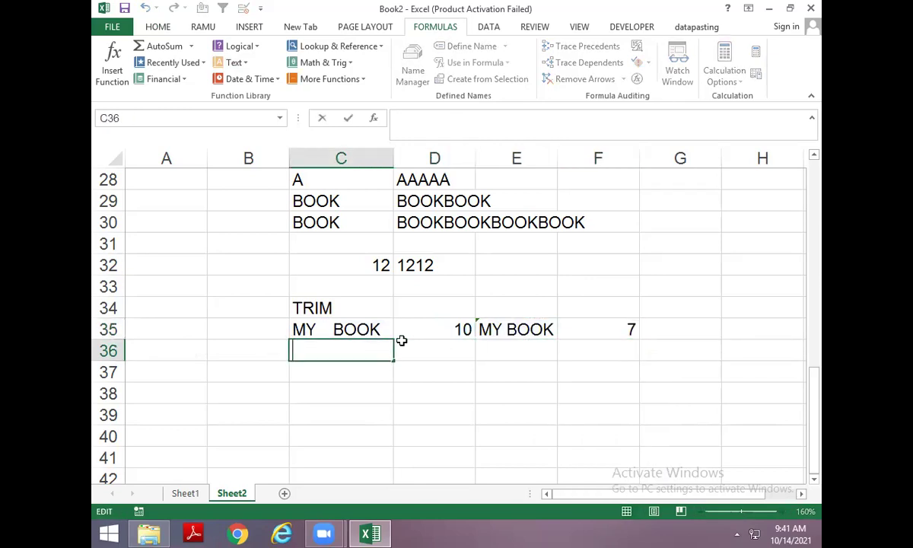
type(",")
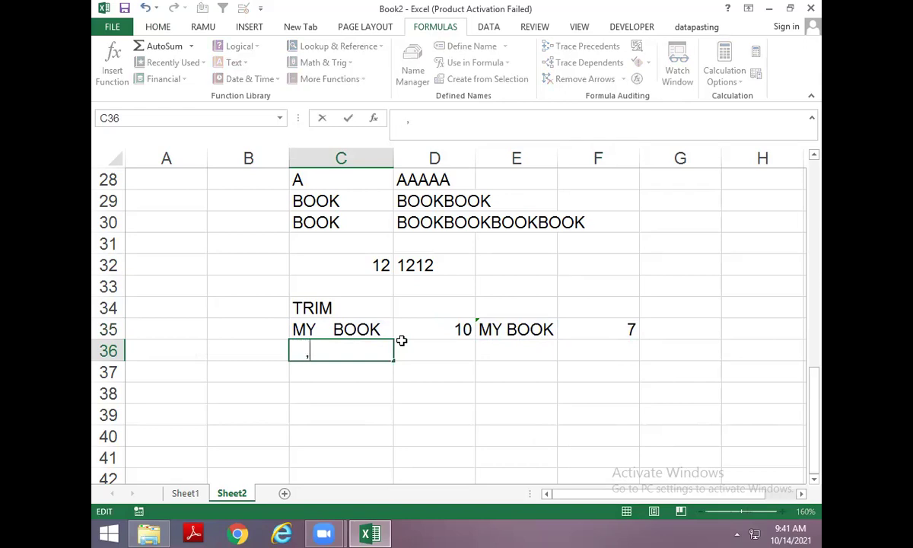
key("BackSpace")
type("MY   BOOK")
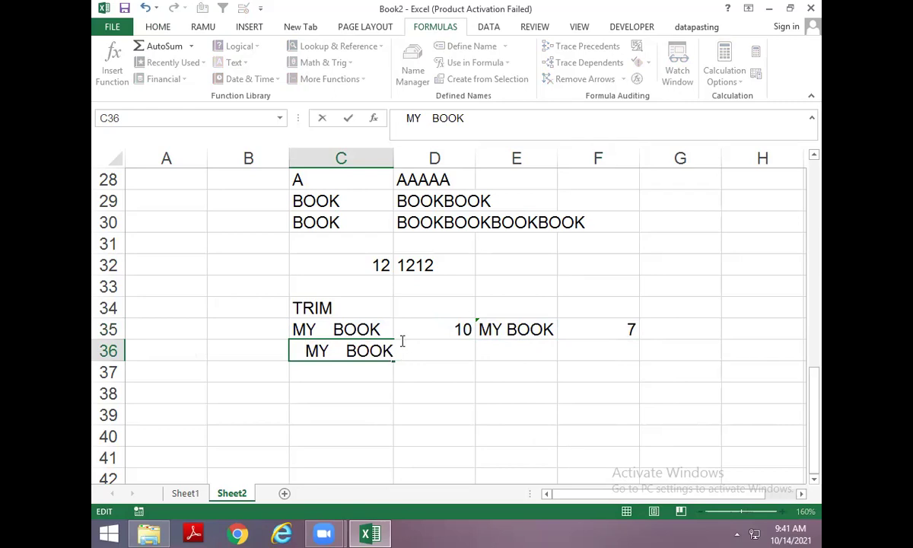
type("  DELHI")
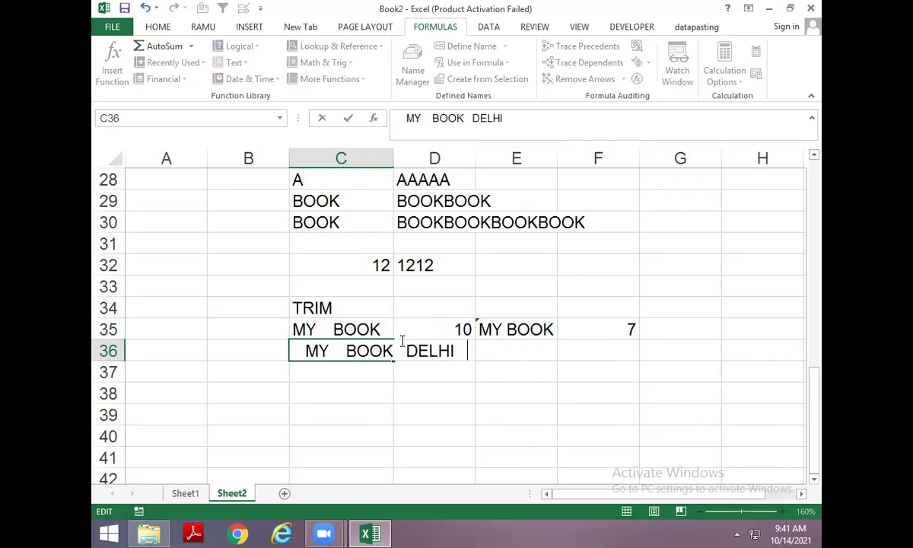
key("Return")
Copy the length formula from D35 into D36 to get 24.
left_click(401, 336)
key("ctrl+c")
left_click(402, 346)
key("ctrl+v")
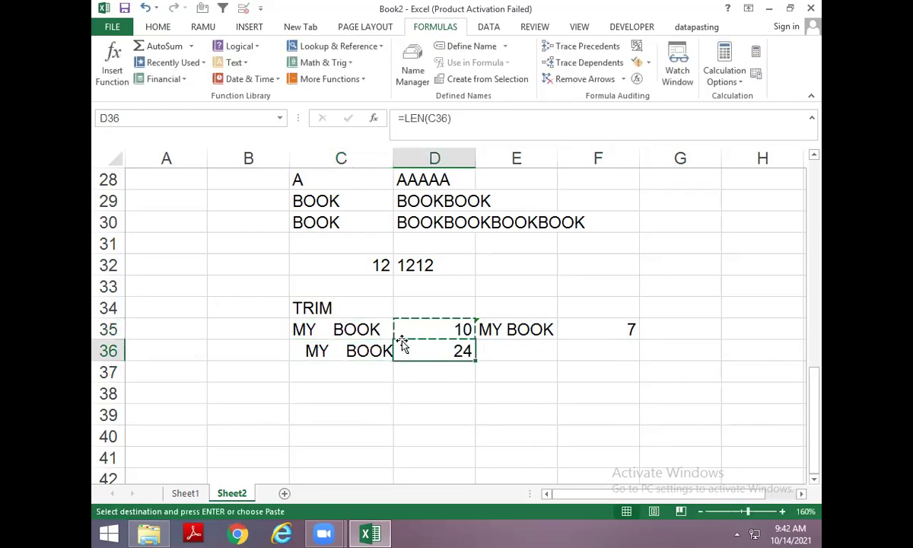
key("Escape")
Add =TRIM(C36) in E36 and =LEN(E36) in F36, giving 13.
key("Right")
type("T")
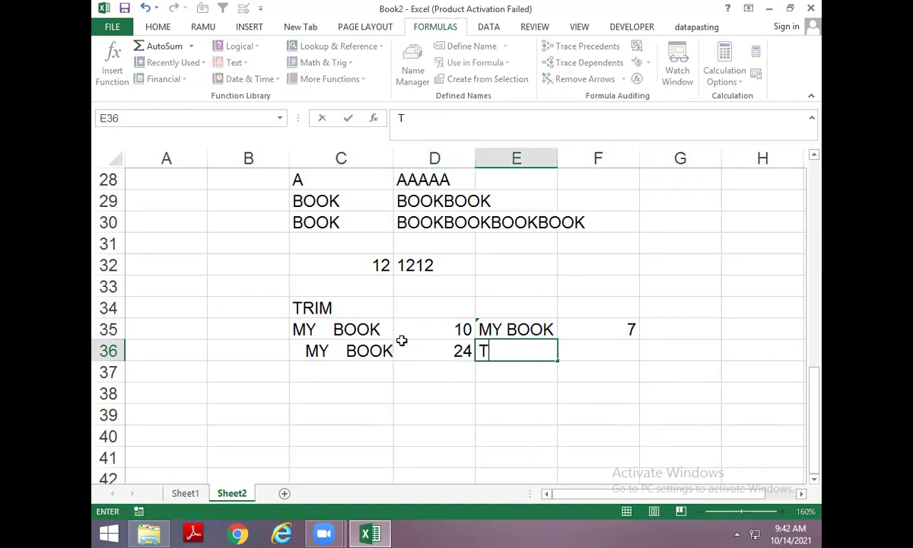
key("BackSpace")
type("=TRIM(")
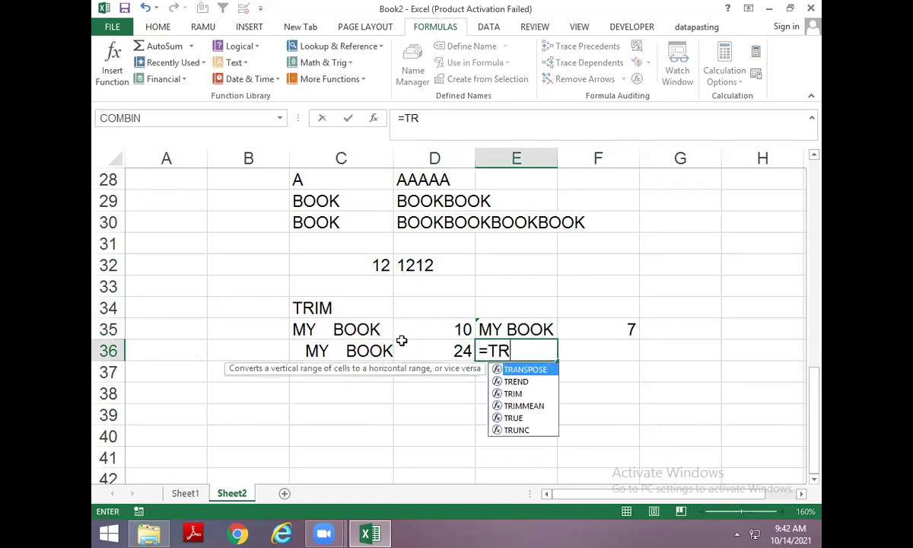
key("Left")
key("Left")
key("Return")
key("Up")
key("Right")
type("=LEN(")
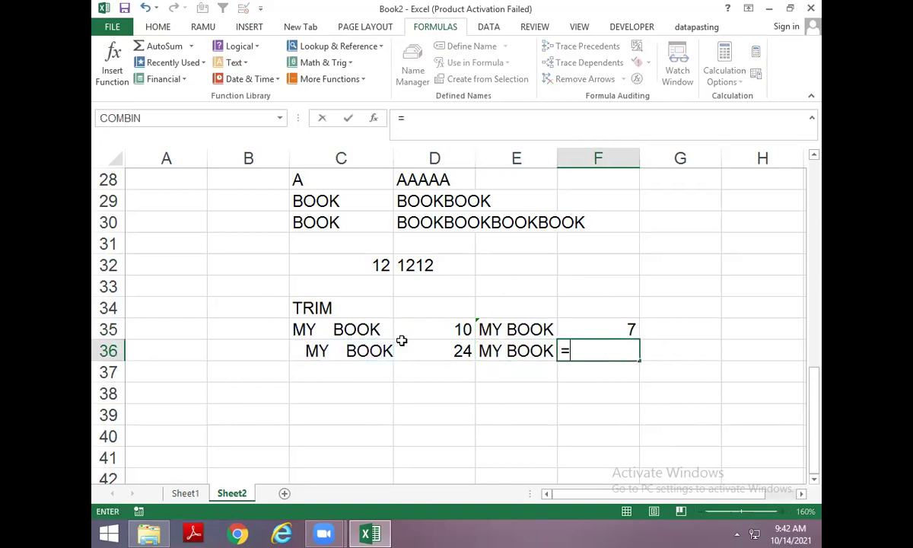
key("Left")
key("Return")
key("Up")
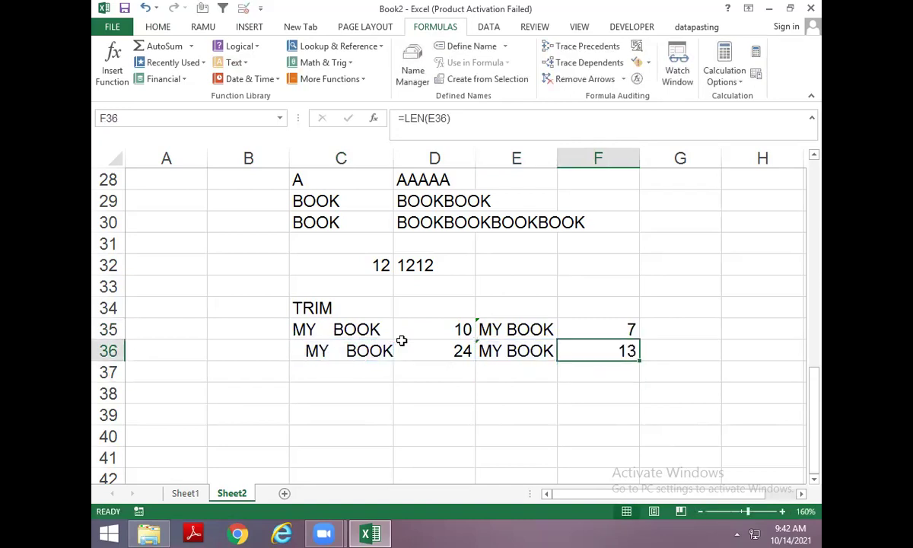
key("Left")
key("Left")
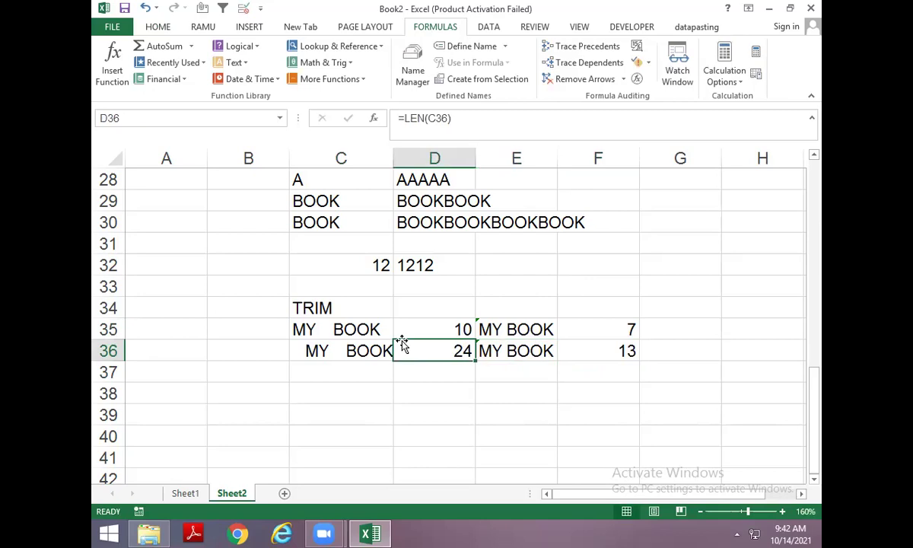
Bring up the Text functions list with cell C40 selected.
scroll(310, 298, "down", 2)
left_click(310, 298)
left_click(242, 64)
Close the function list and type the heading RIGHT in B39.
left_click_drag(320, 184, 330, 295)
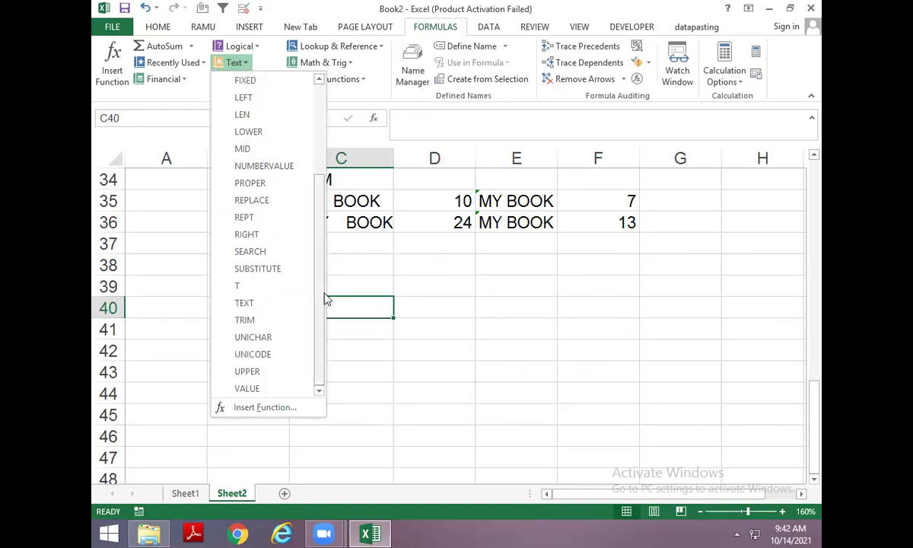
key("Escape")
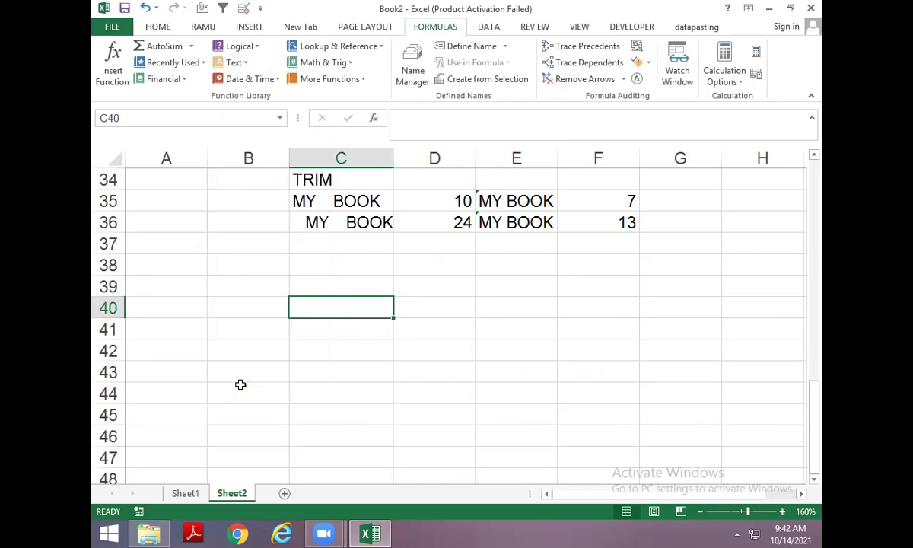
left_click(242, 294)
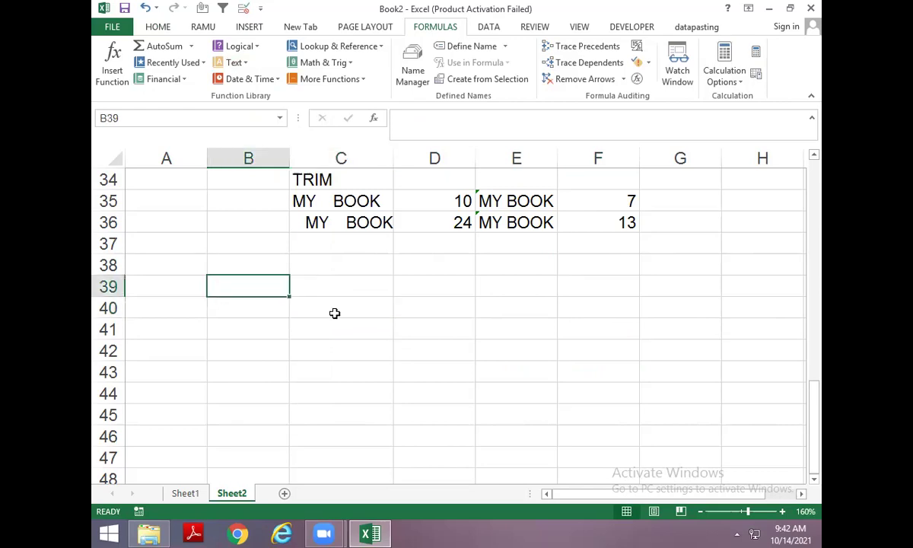
type("MYIIJ")
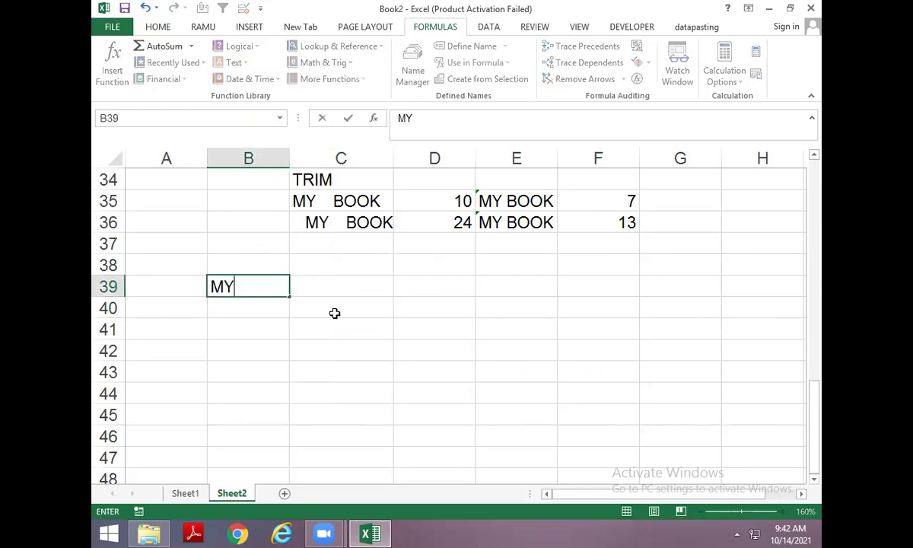
key("BackSpace")
key("BackSpace")
key("BackSpace")
key("BackSpace")
key("BackSpace")
type("=")
key("BackSpace")
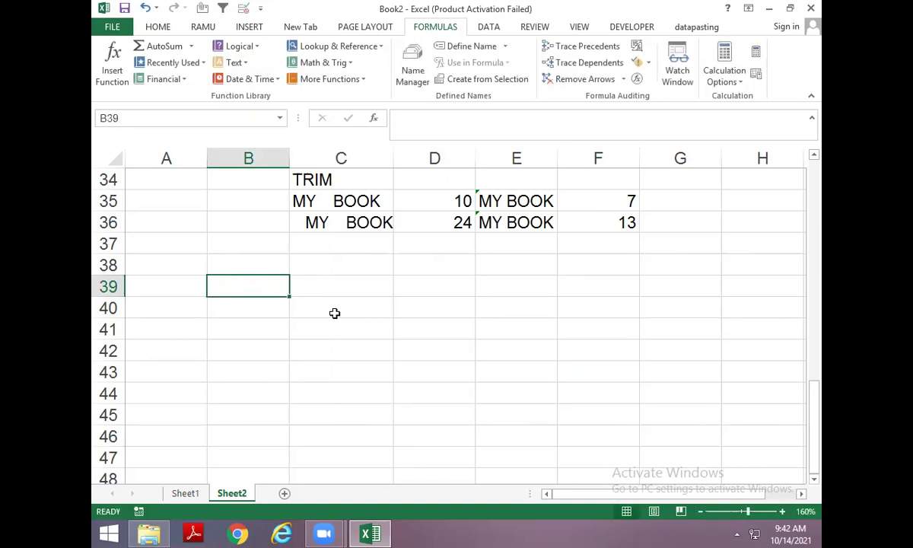
type("RIGHT")
key("Return")
Enter COMPUTER in B41 and =RIGHT(B41) in D41, returning R.
key("Return")
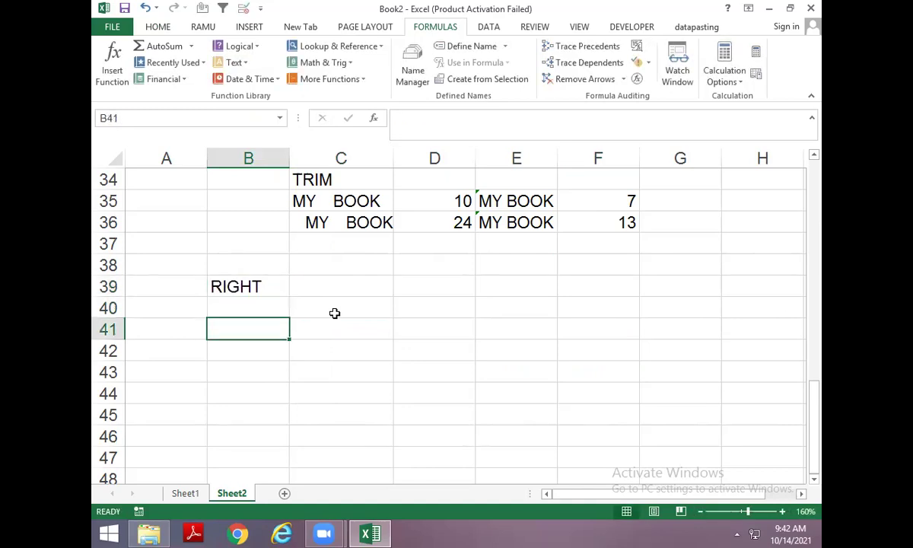
type("COMPUTER")
key("Return")
key("Up")
key("Right")
key("Right")
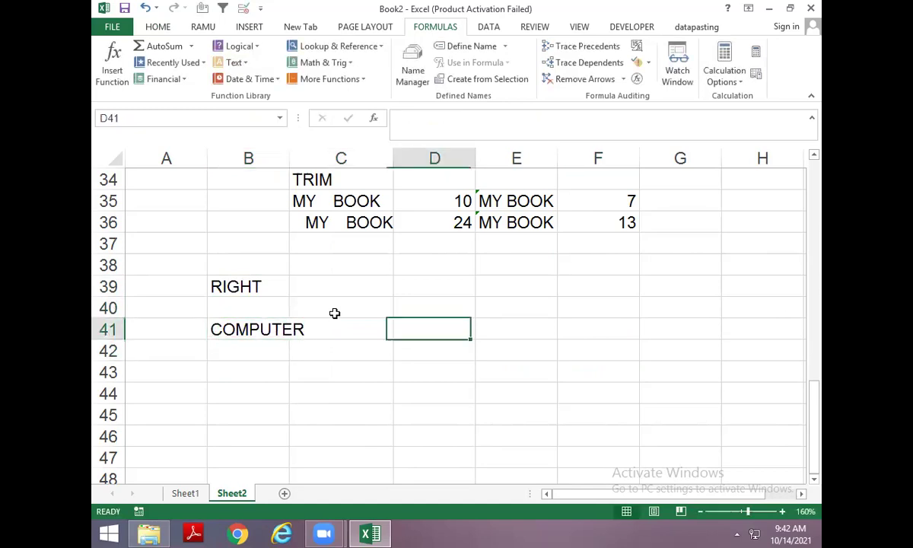
type("=RIGHT(")
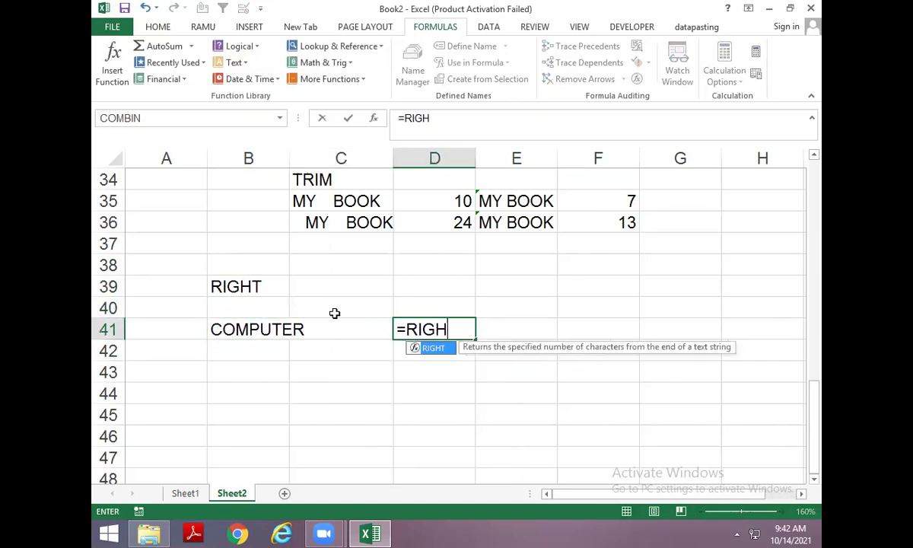
key("Left")
key("Left")
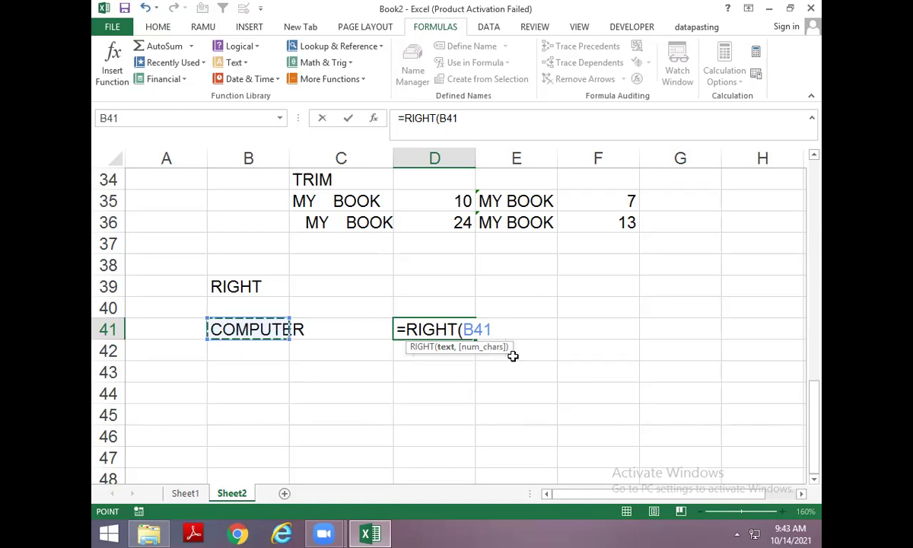
key("Return")
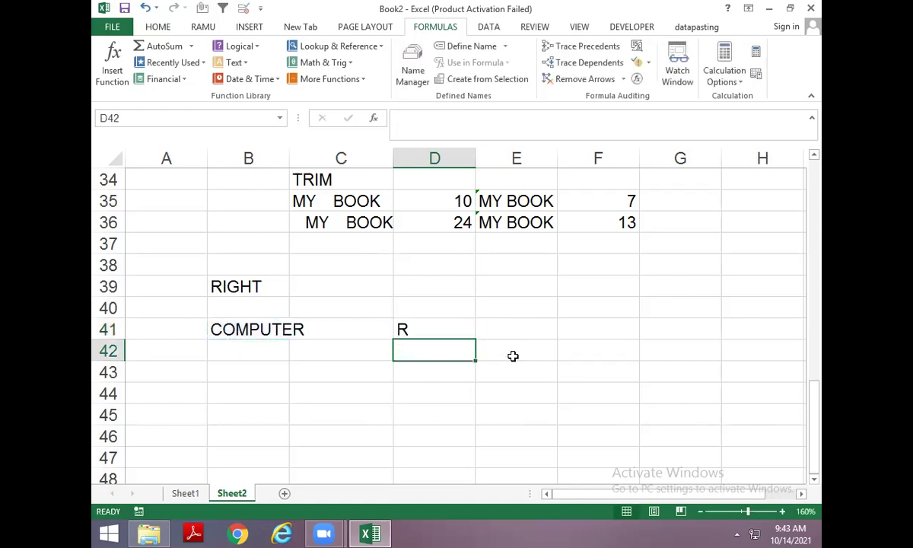
Fill COMPUTER down into B42 and enter =RIGHT(B42,3) in D42, returning TER.
key("Left")
key("Left")
key("ctrl+d")
key("Right")
key("Right")
key("F2")
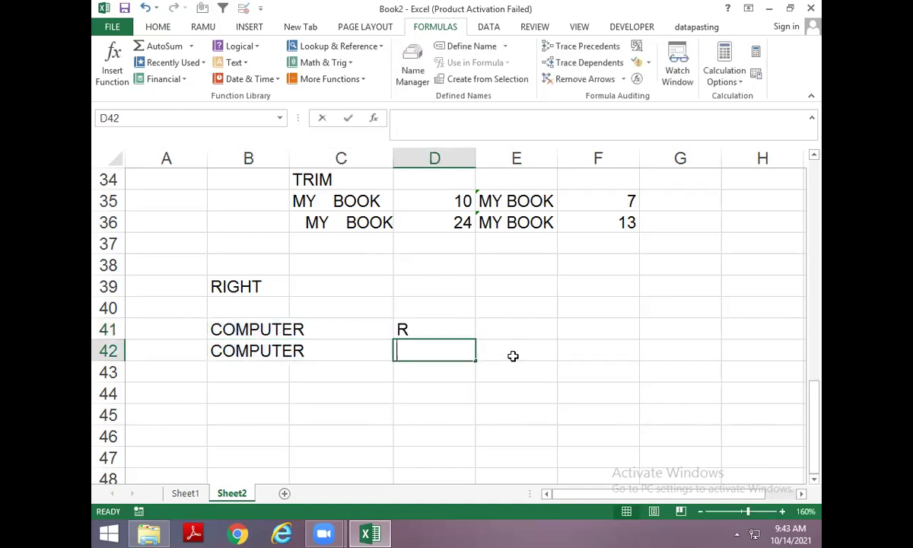
type("=RIGHT(")
key("Left")
key("Left")
type(",3")
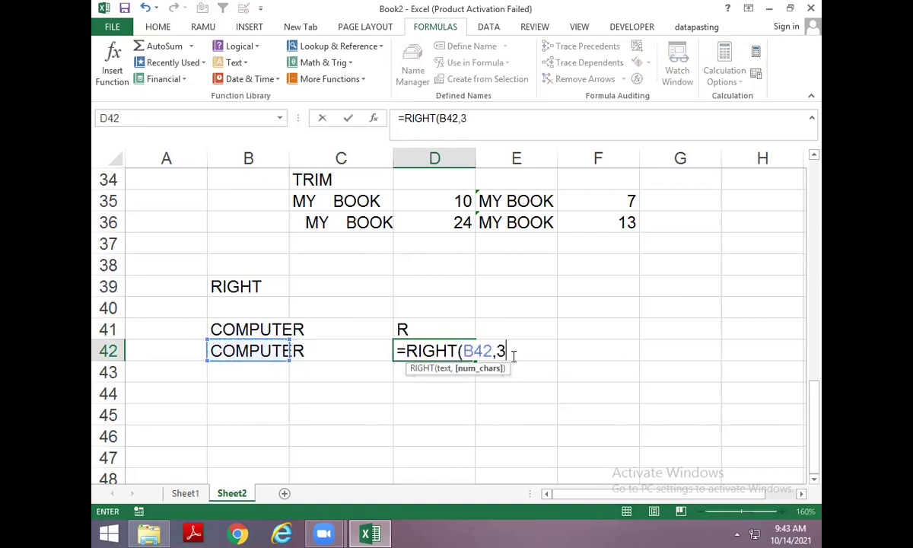
key("Return")
Type the heading LEFT in B44 and copy the two COMPUTER cells B41:B42.
key("Left")
key("Left")
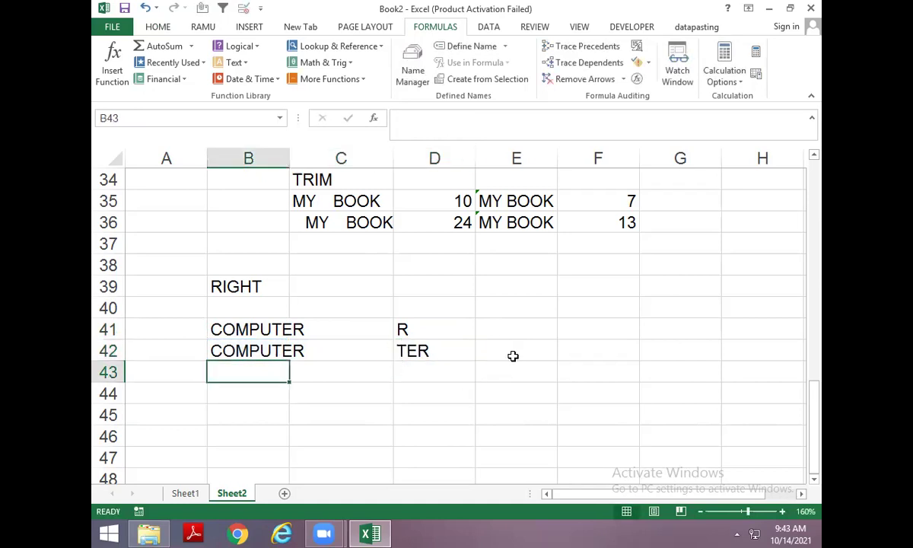
key("Down")
type("LEFT")
key("Up")
key("Up")
key("Up")
key("shift+Down")
key("ctrl+c")
key("Down")
key("Down")
key("Down")
key("Down")
key("Down")
key("Down")
key("Down")
key("Down")
key("Down")
key("Down")
key("Down")
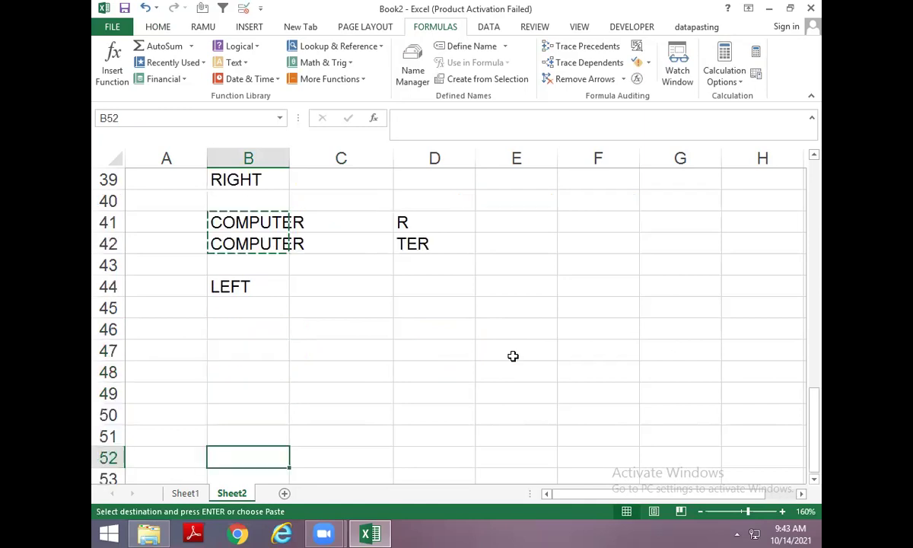
Paste COMPUTER into B46:B47, then enter =LEFT(B46) giving C and =LEFT(B47,3) giving COM.
key("Up")
key("Up")
key("Up")
key("Up")
key("Up")
key("Up")
key("ctrl+v")
key("Right")
key("Right")
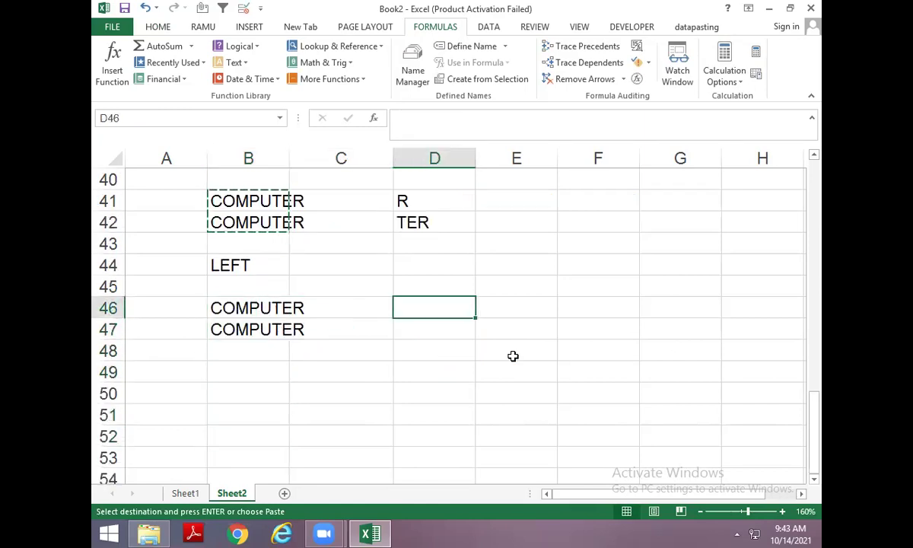
type("=LEFT(")
key("Left")
key("Left")
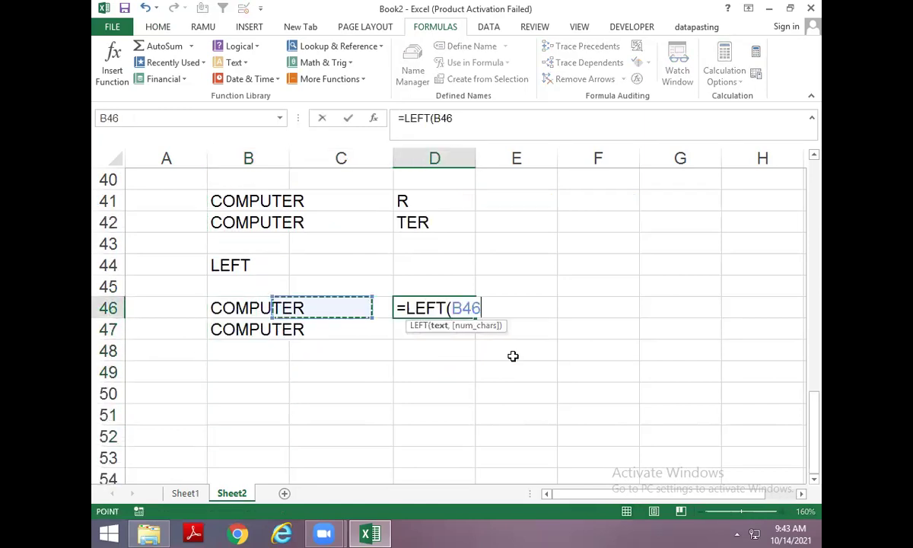
key("Return")
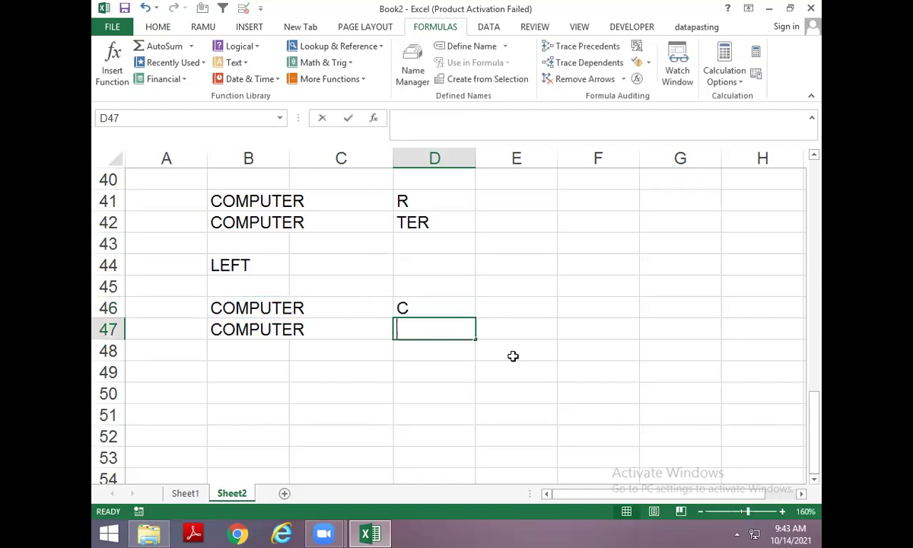
type("=LEFT(")
key("Left")
key("Left")
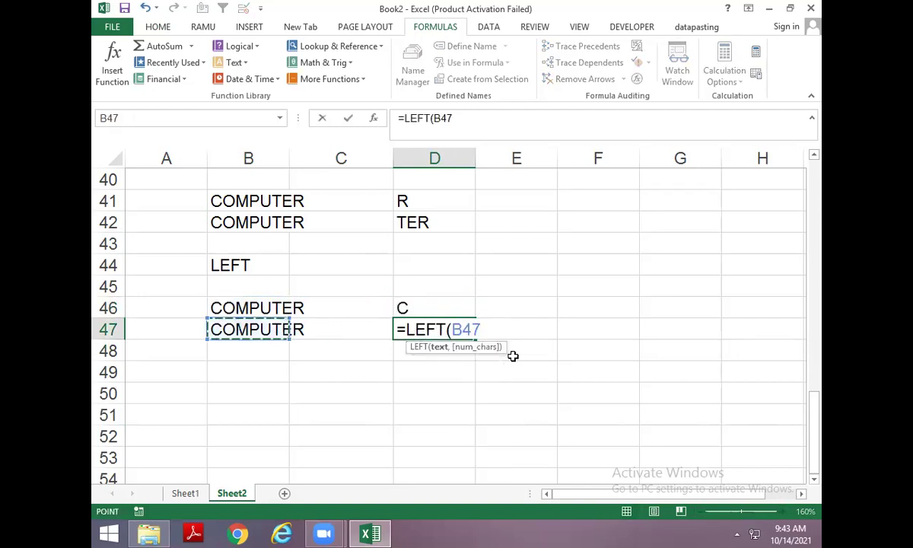
type(",3")
key("ctrl+Return")
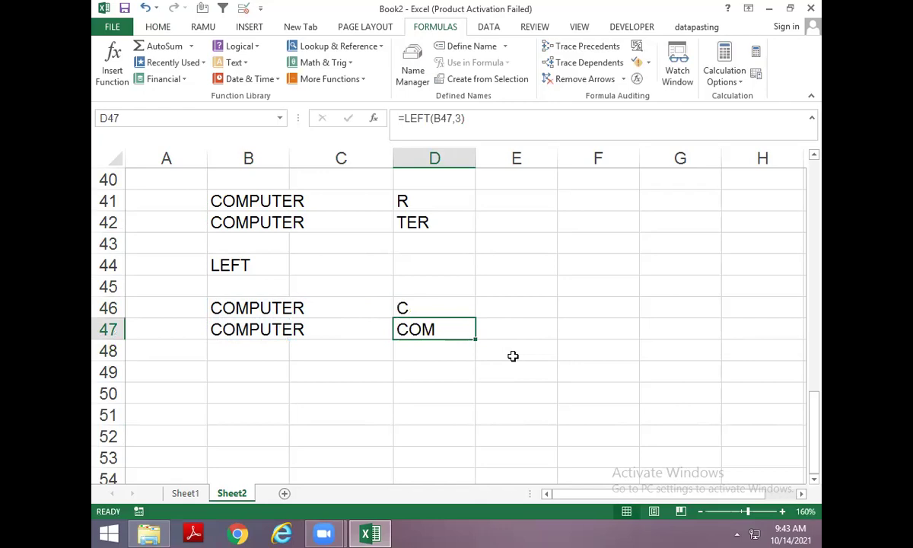
scroll(426, 397, "down", 1)
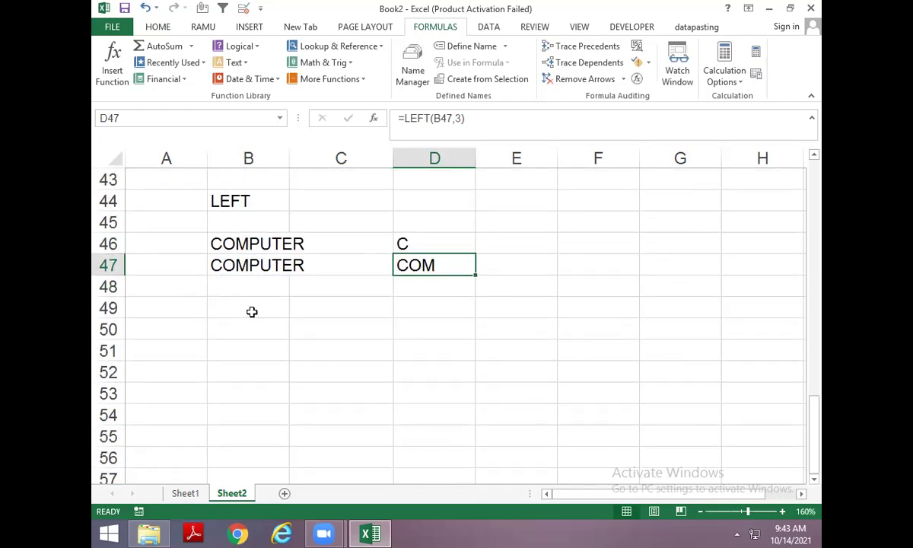
left_click(252, 310)
Add the MID heading and copy COMPUTER from B46 into B51.
type("MID")
key("Return")
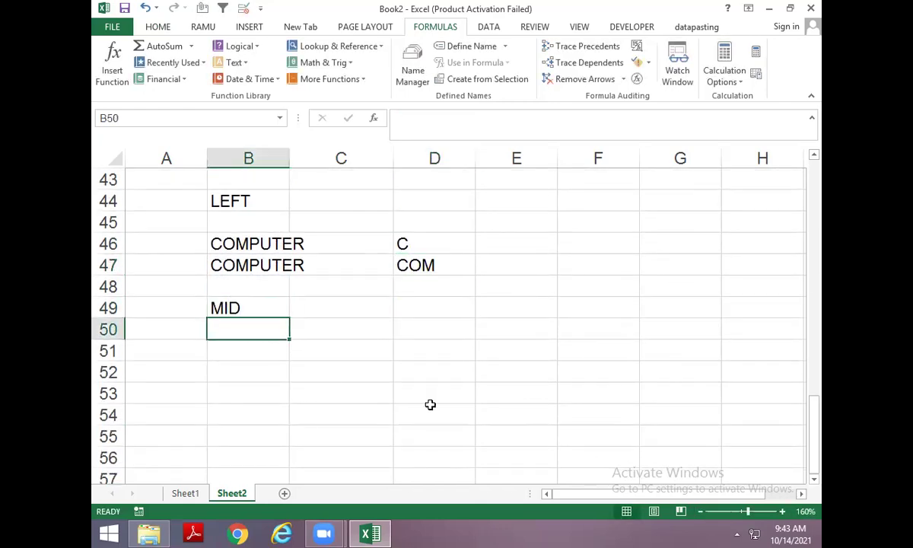
key("Up")
key("Up")
key("Up")
key("Up")
key("ctrl+c")
key("Down")
key("Down")
key("Down")
key("Down")
key("Down")
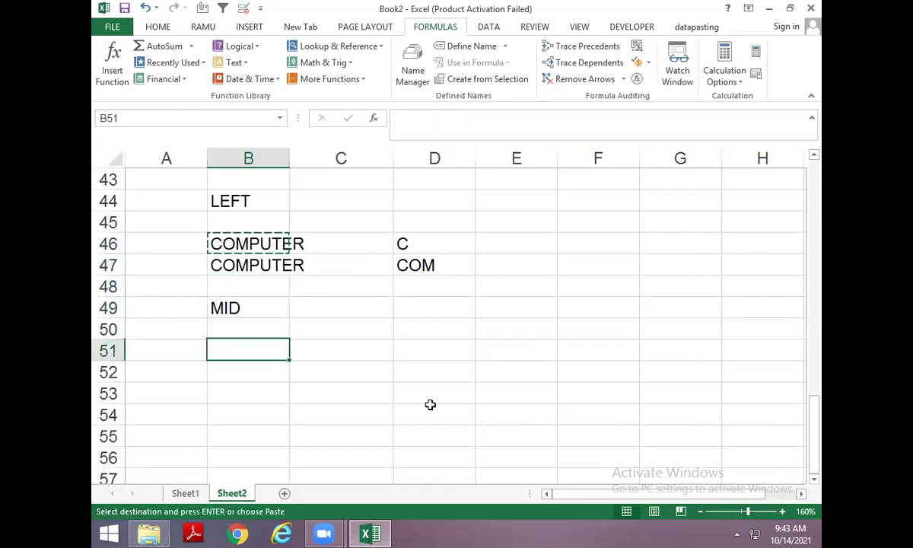
key("ctrl+v")
Enter =MID(B51,3,2) in D51 to extract MP from COMPUTER.
key("Right")
key("Right")
type("=")
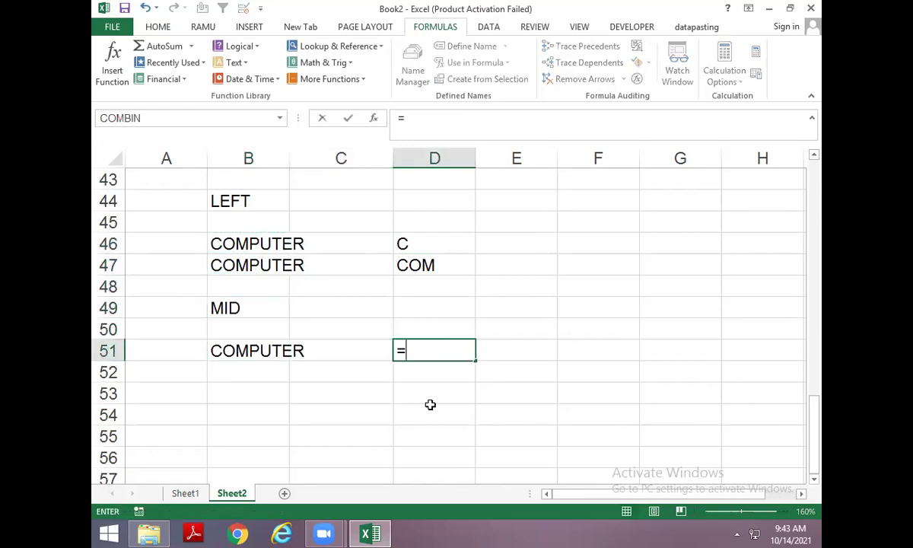
type("MID(")
key("Left")
key("Left")
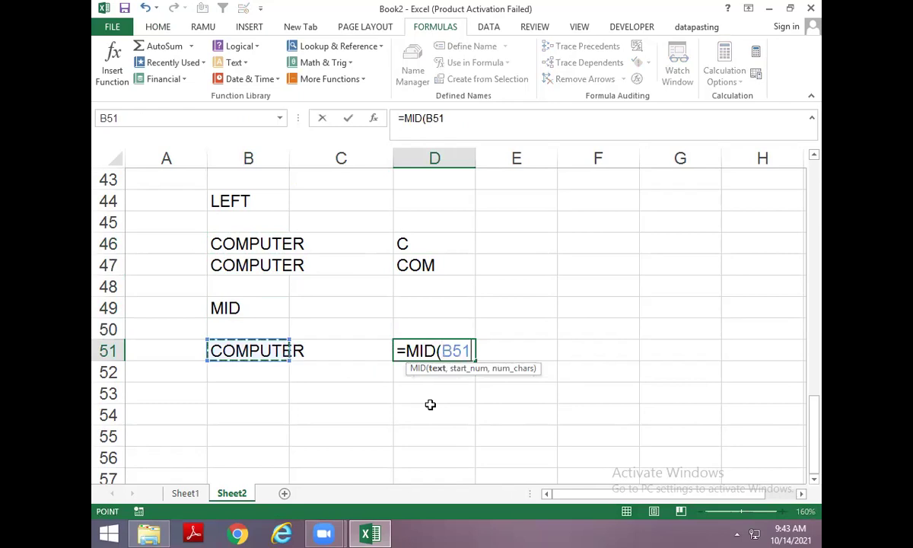
type(",")
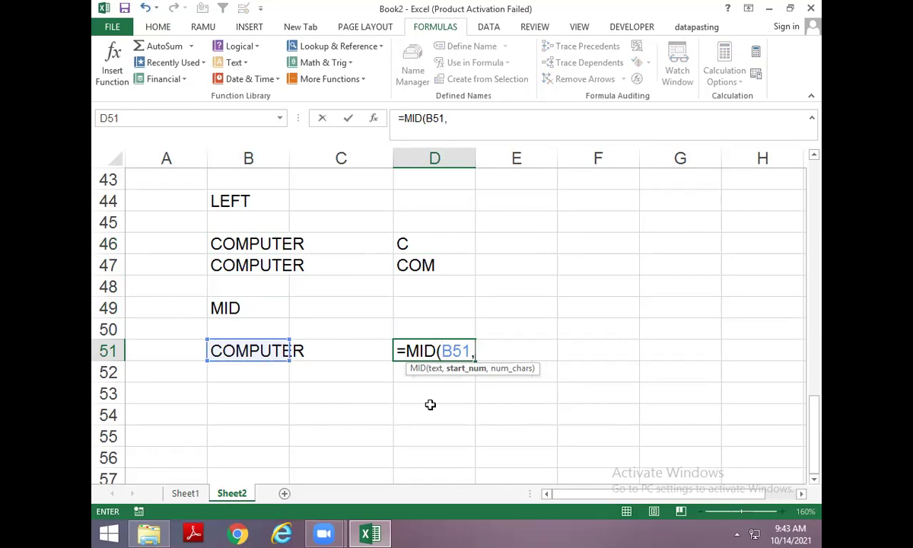
type("3")
type(",2")
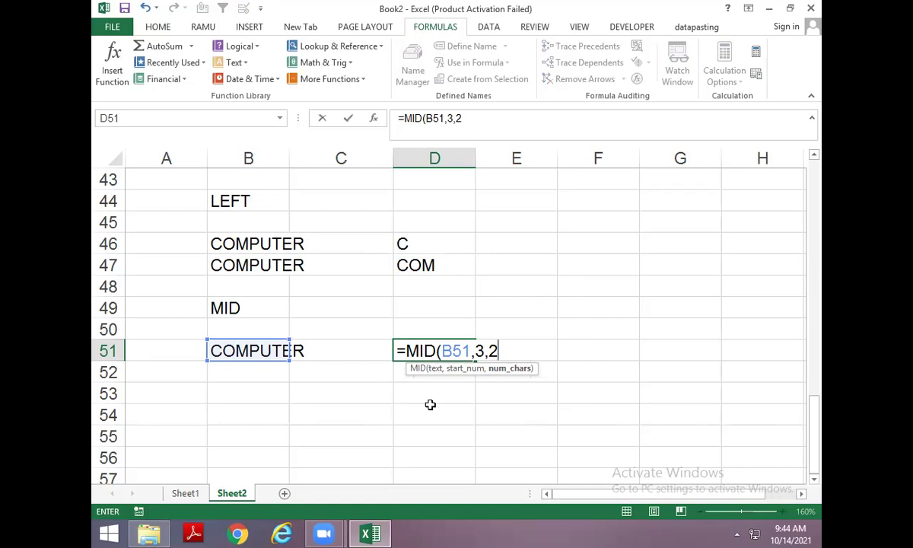
key("Return")
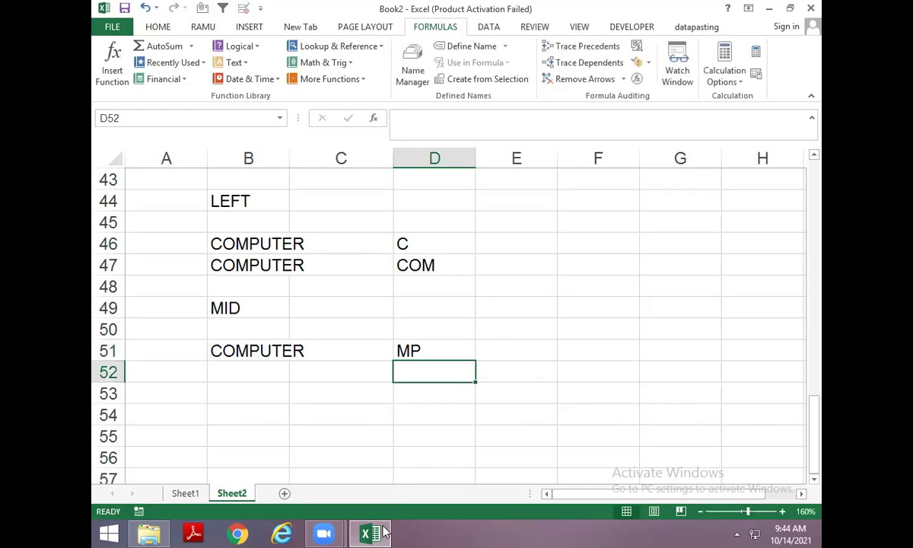
scroll(277, 322, "down", 1)
left_click(277, 327)
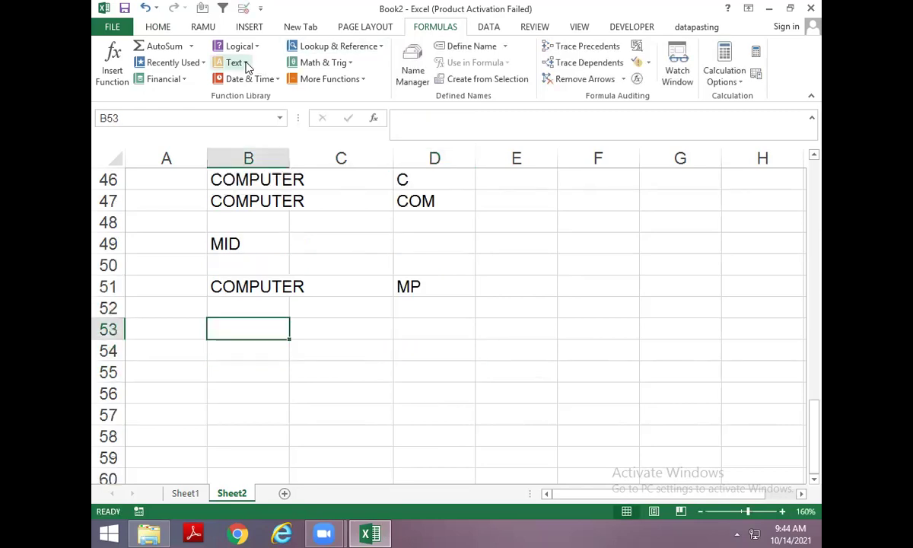
Browse the Text functions list, then enter BOOK3 in B53.
left_click(236, 63)
left_click_drag(323, 152, 335, 250)
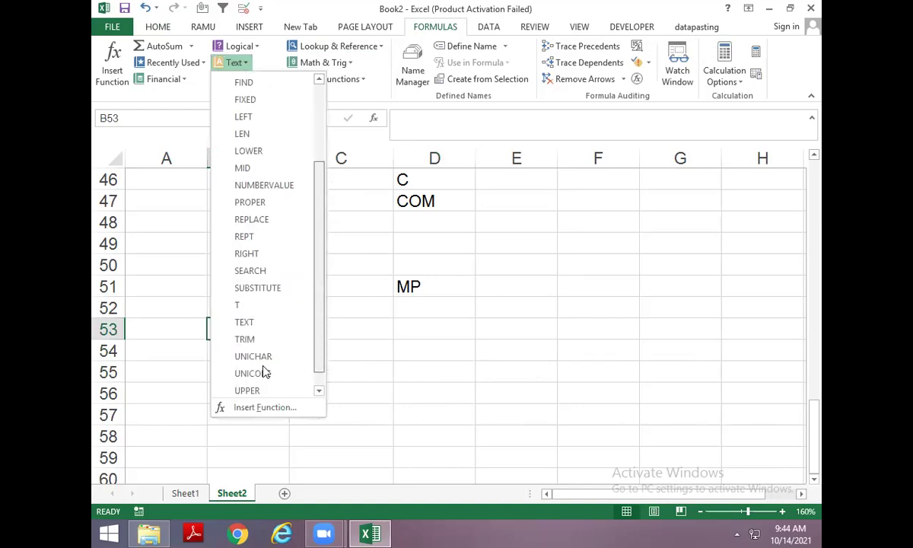
key("Escape")
double_click(272, 332)
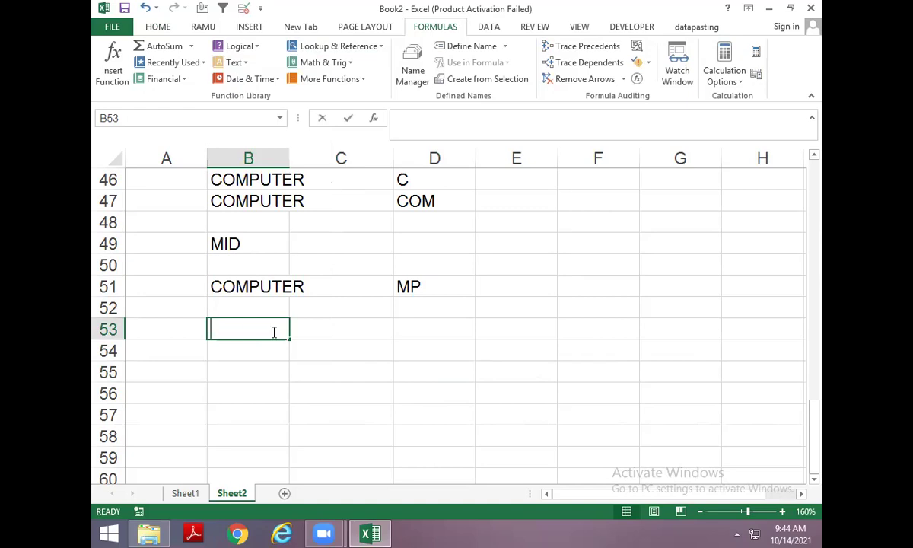
type("BOOK")
key("Return")
double_click(272, 332)
type("3")
key("Tab")
Enter =RIGHT(B53,1) in C53, returning 3.
type("=RIGHT(")
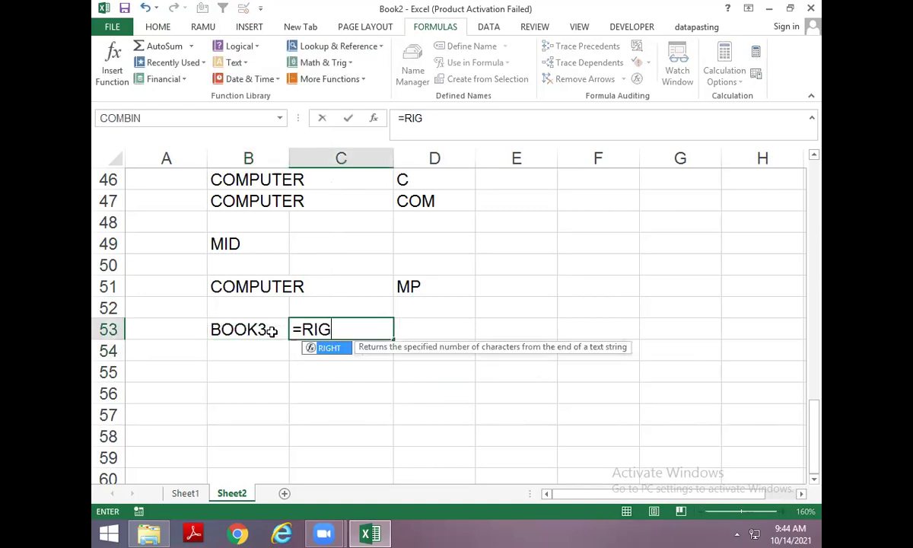
left_click(272, 332)
type(",1")
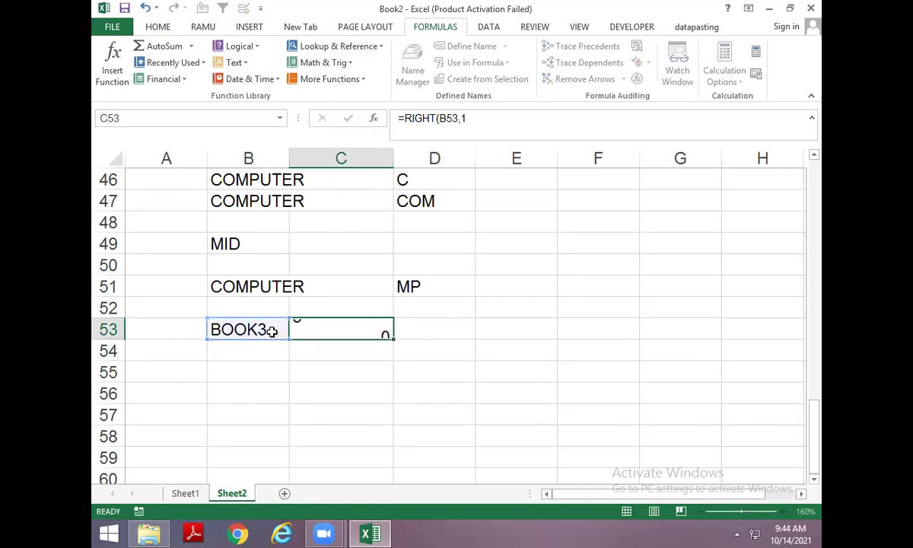
key("Return")
key("Up")
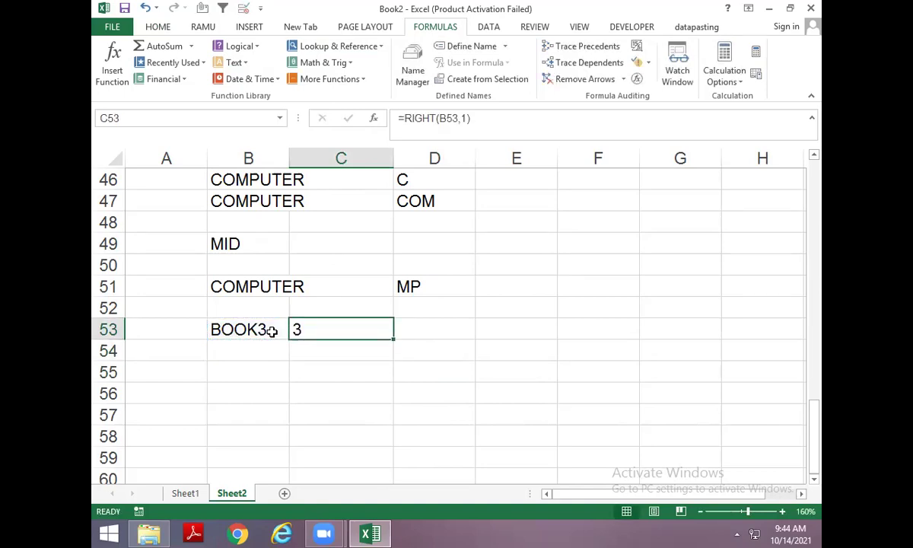
Type the plain number 3 in C55 for comparison.
key("Down")
key("Down")
type("3")
key("Return")
key("Up")
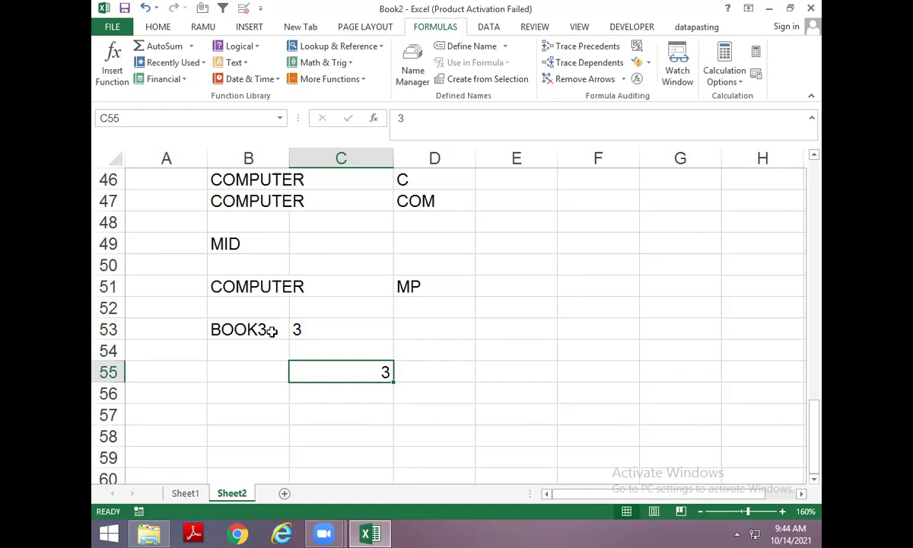
key("Up")
key("Up")
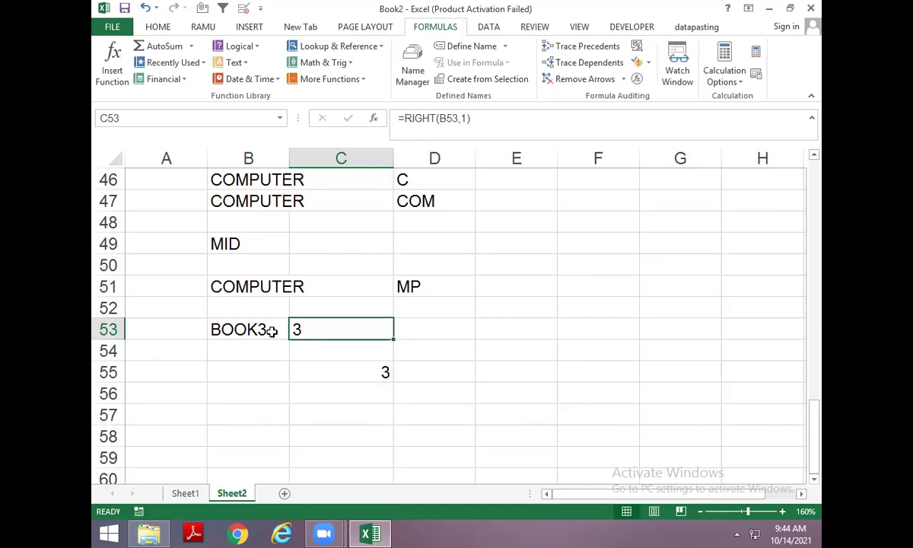
Fill the RIGHT formula and BOOK3 down into row 54.
key("F2")
key("Escape")
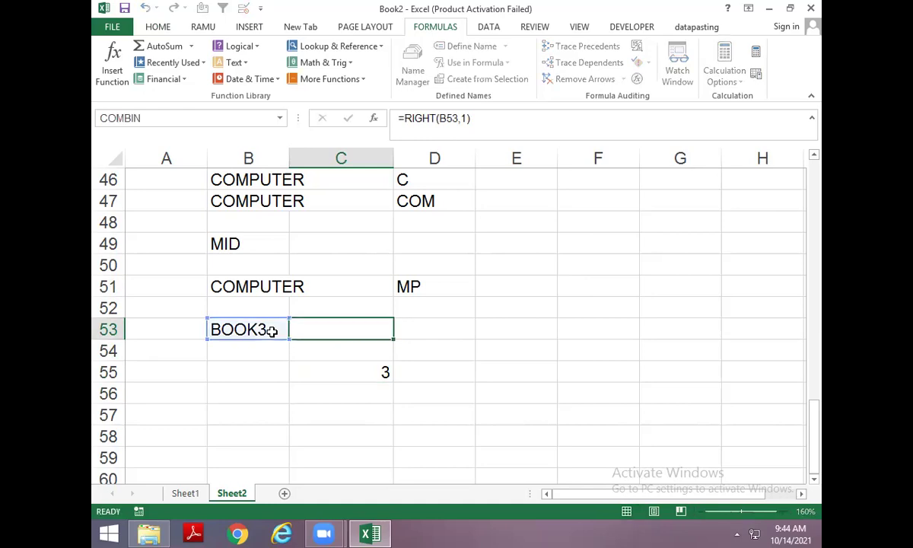
key("Down")
key("ctrl+d")
key("Left")
key("ctrl+d")
key("Right")
key("Down")
key("Up")
key("Up")
Wrap the C53 formula in VALUE so it returns a numeric 3.
key("F2")
key("Home")
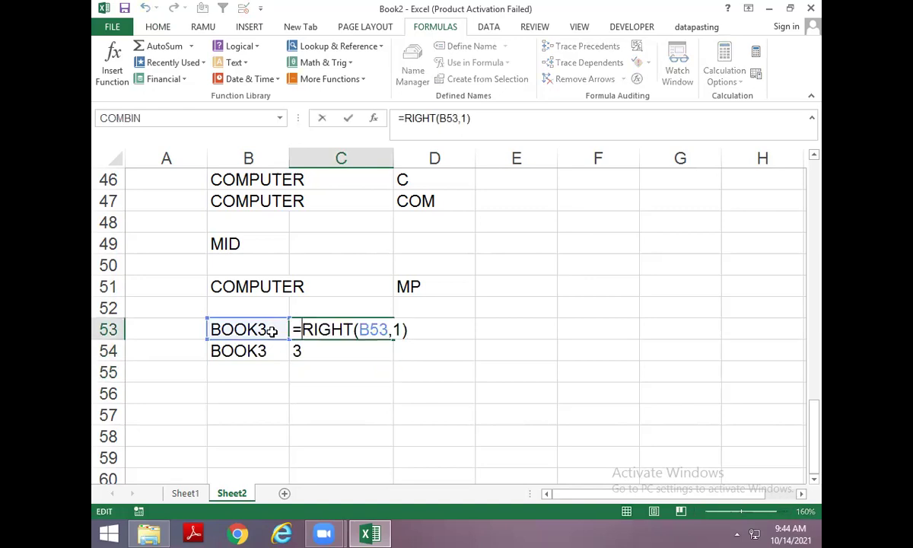
key("Right")
type("VALUE(")
key("ctrl+Return")
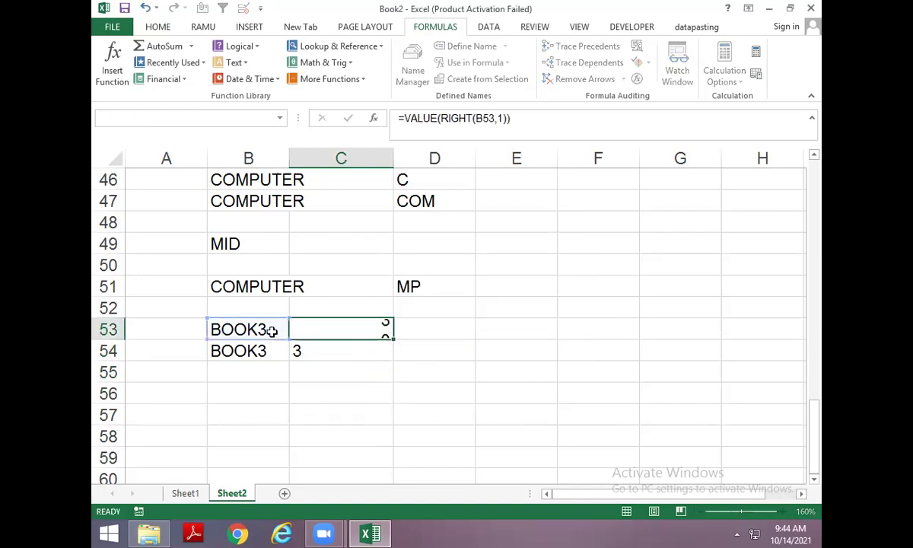
Fill BOOK3 down through B57 and the RIGHT formula down through C57.
key("Down")
key("Left")
key("Down")
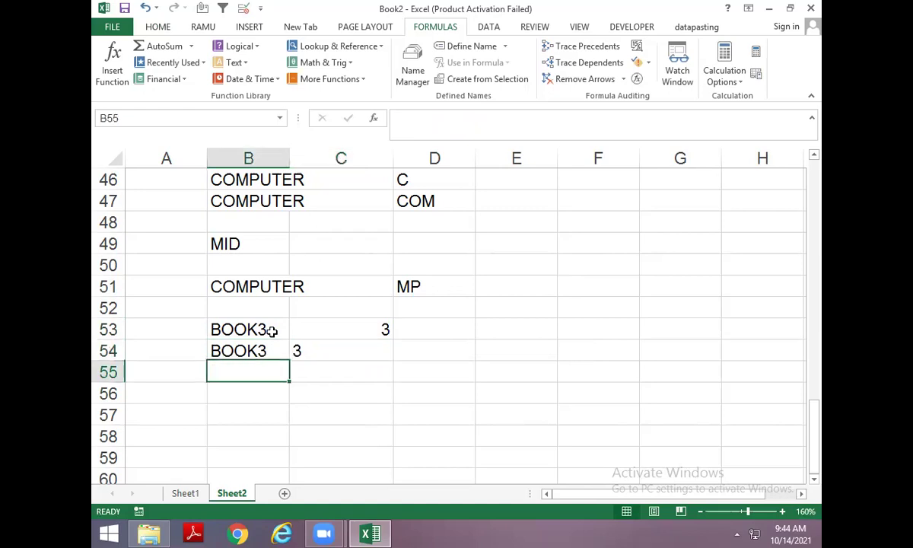
key("ctrl+d")
key("Down")
key("ctrl+d")
key("Down")
key("ctrl+d")
key("Up")
key("Right")
key("Up")
key("ctrl+d")
key("Down")
key("ctrl+d")
key("Down")
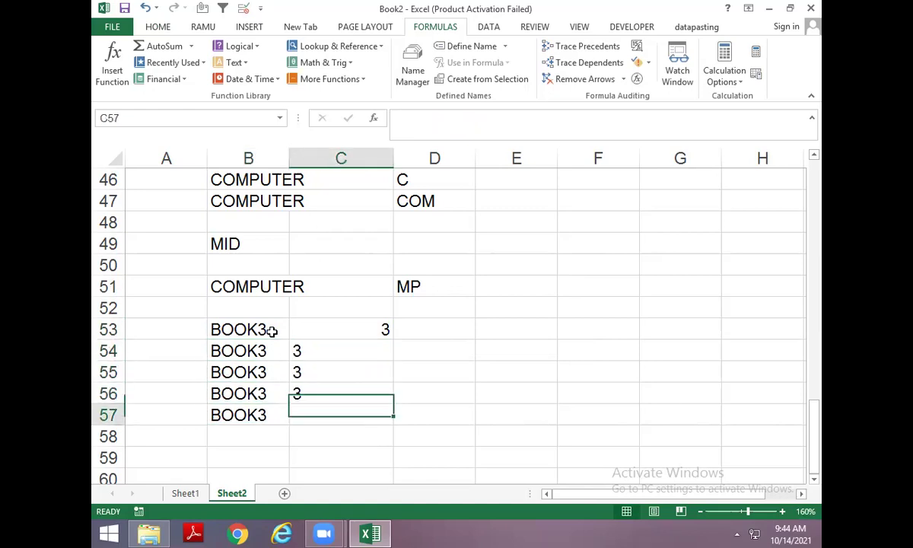
key("ctrl+d")
key("Up")
key("Up")
Append *1, /1, +0 and -0 to the RIGHT formulas in C54:C57 to make them numeric.
key("Up")
key("F2")
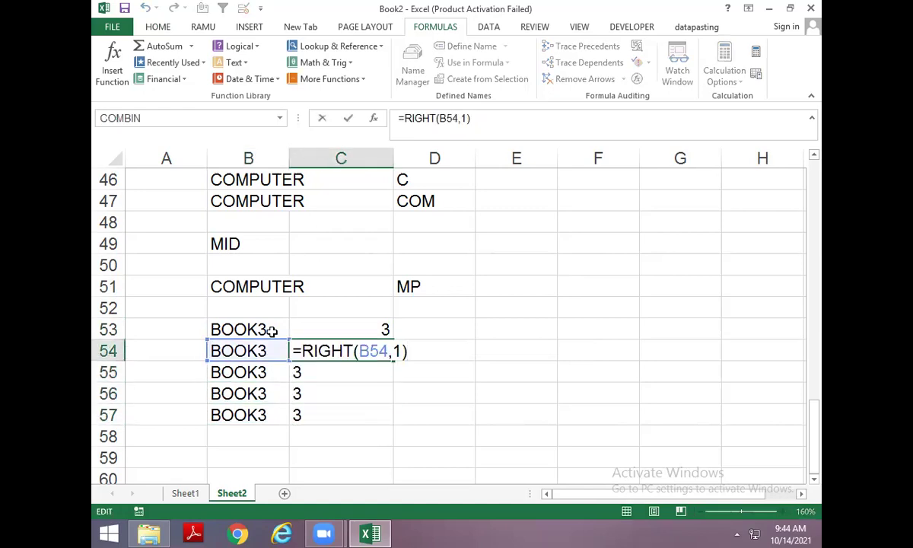
type("*1")
key("Return")
key("Up")
key("Down")
key("F2")
type("/1")
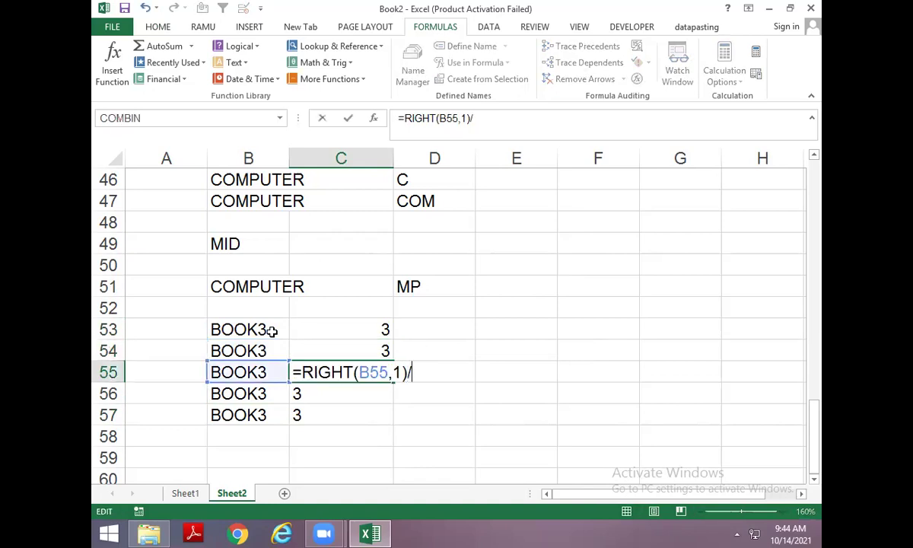
key("Return")
key("F2")
type("+0")
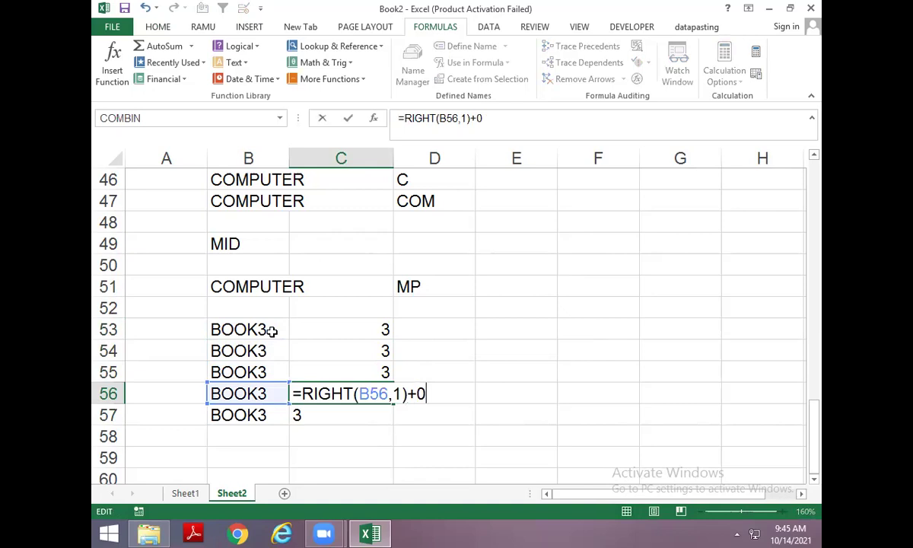
key("Return")
key("F2")
type("-0")
key("Return")
Review the converted formulas in C53:C57 and open the Text functions list.
key("Up")
key("Up")
key("Up")
key("Up")
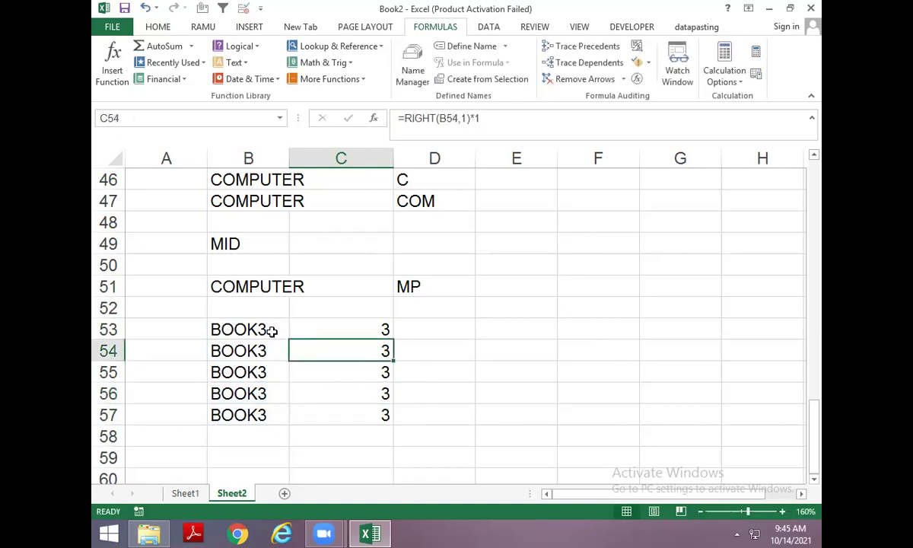
key("Down")
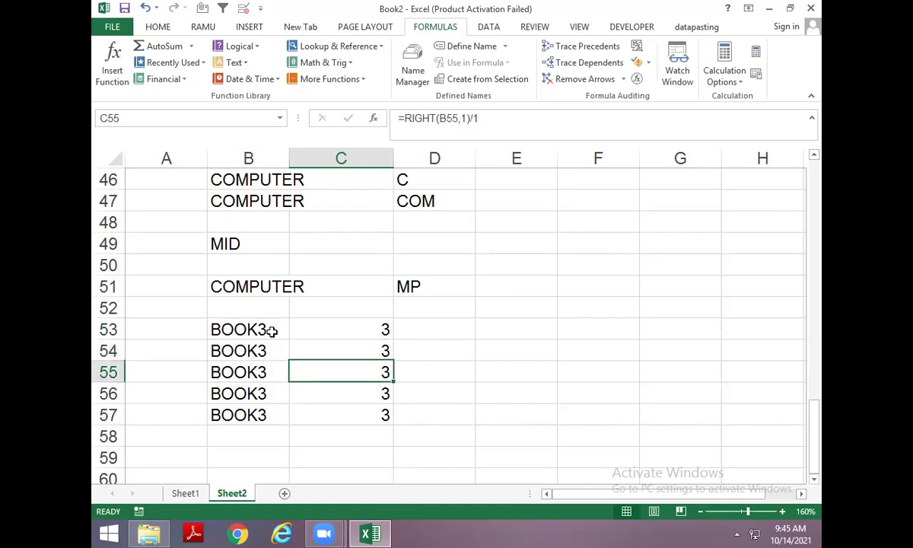
key("Down")
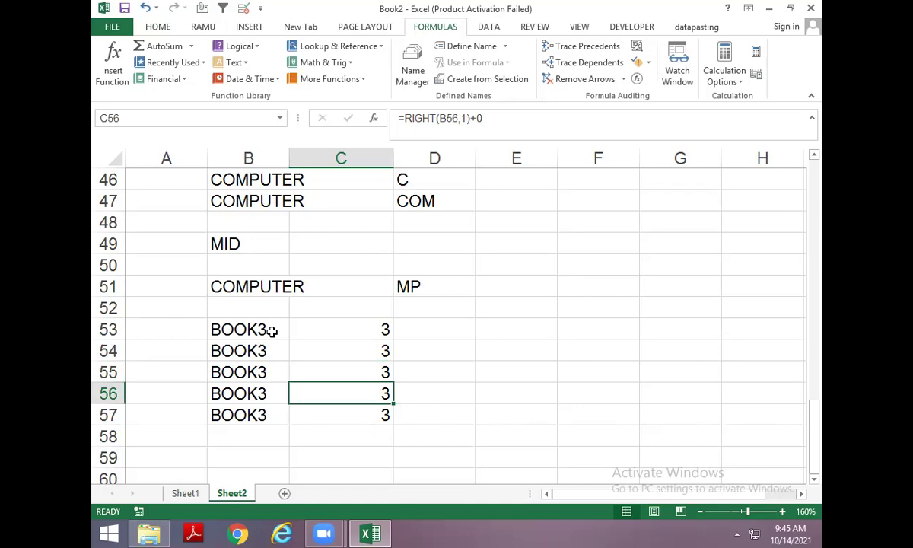
key("Up")
key("Up")
key("Up")
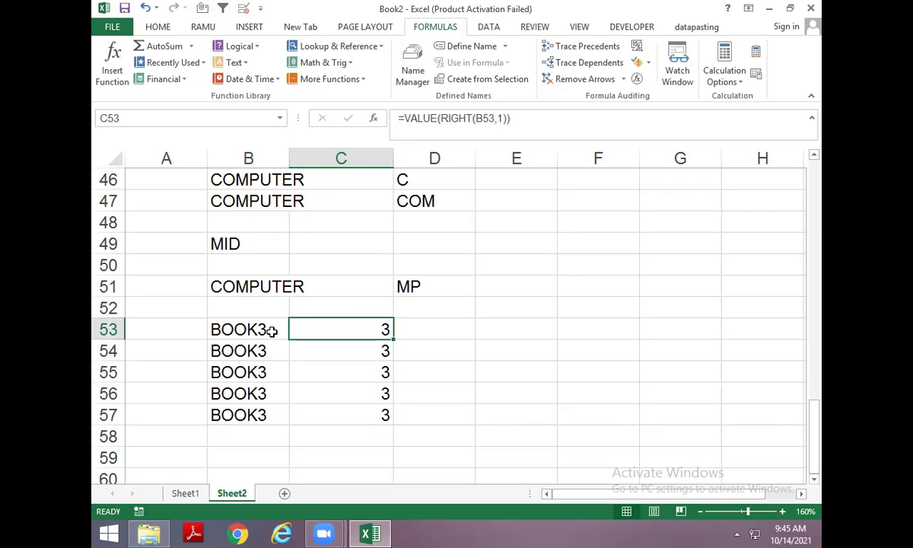
key("Down")
key("Down")
key("Down")
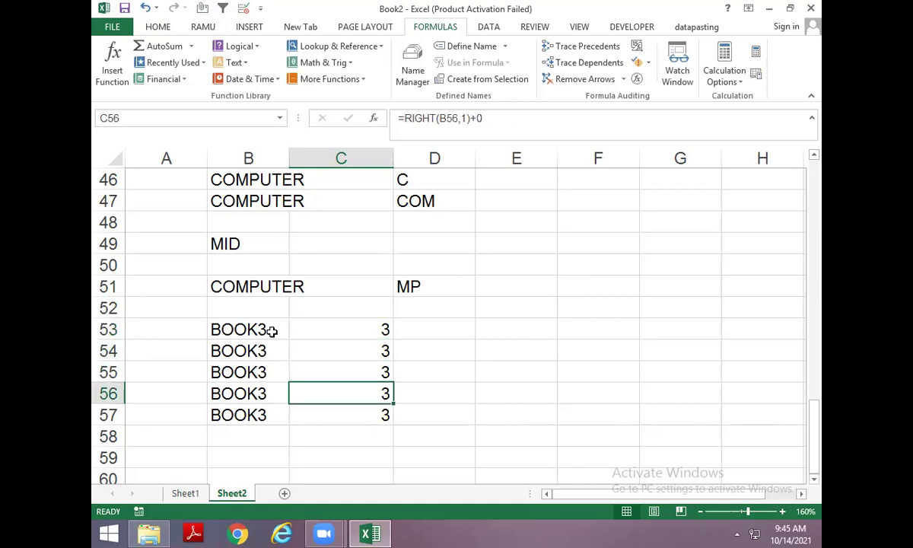
scroll(330, 340, "down", 4)
scroll(269, 282, "up", 1)
left_click(270, 281)
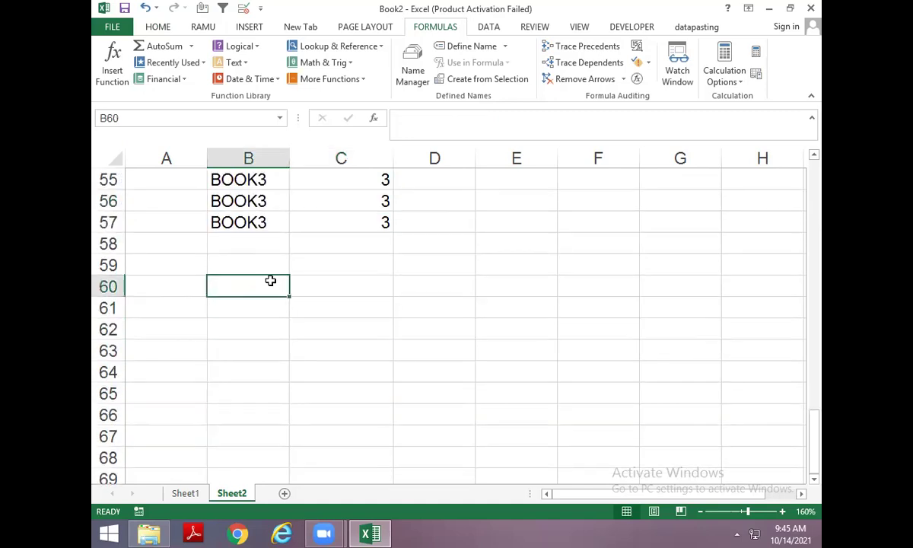
left_click(233, 63)
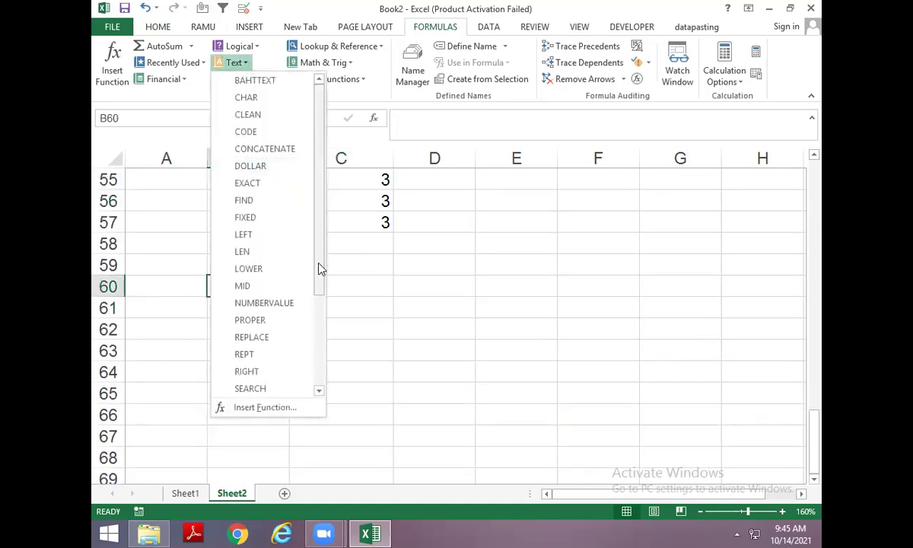
Close the Text functions list and enter the label BAHTTEXT( in B62.
scroll(320, 274, "down", 1)
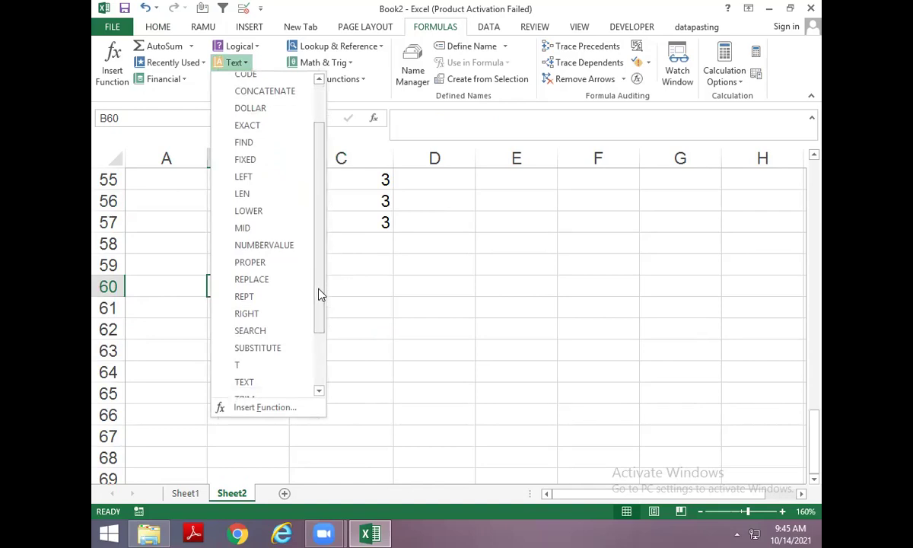
left_click_drag(320, 295, 349, 169)
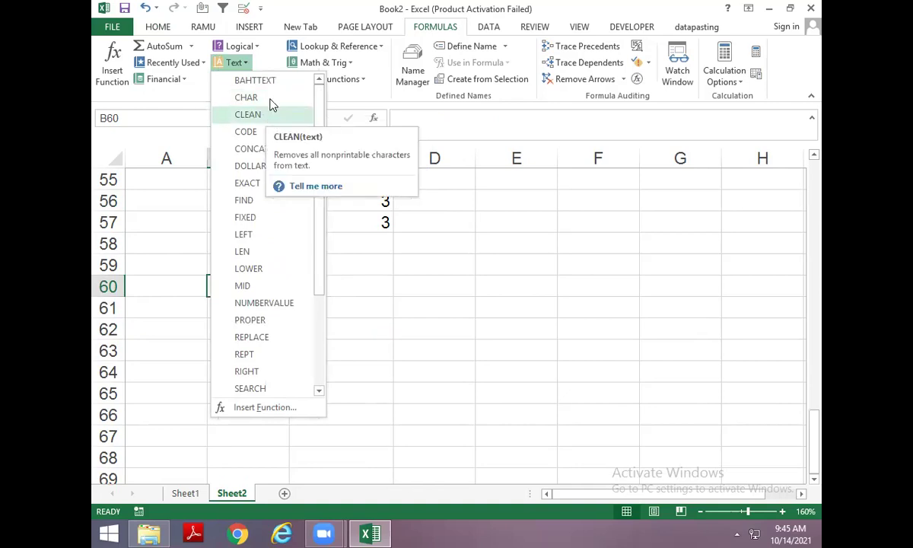
key("Escape")
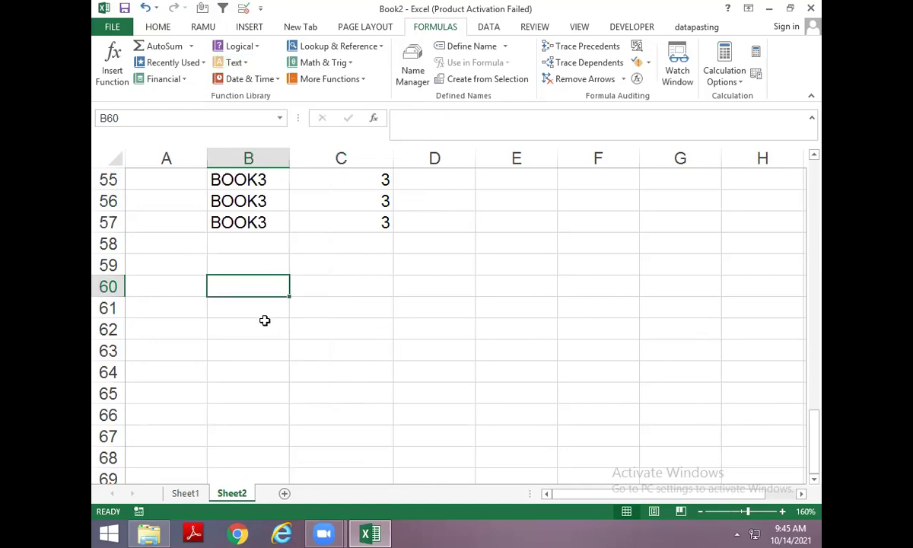
left_click(263, 320)
type("=BAH")
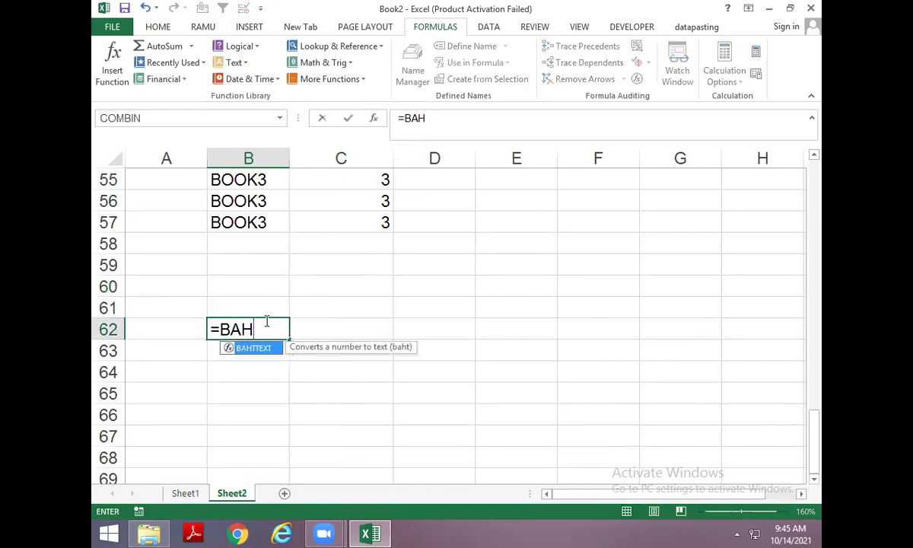
key("Tab")
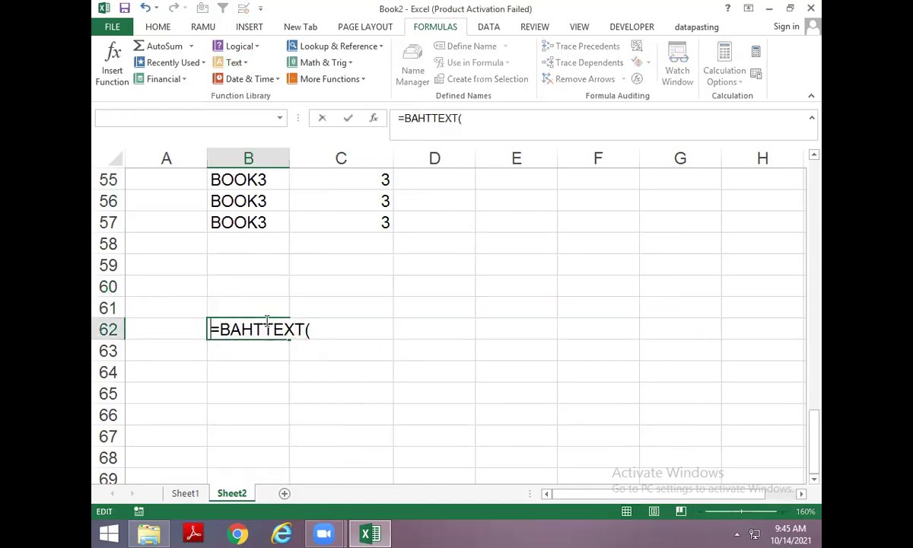
key("Home")
key("Delete")
Enter 16 in B64 and =BAHTTEXT(B64) in C64, then copy the Thai result.
key("Return")
key("Return")
type("6")
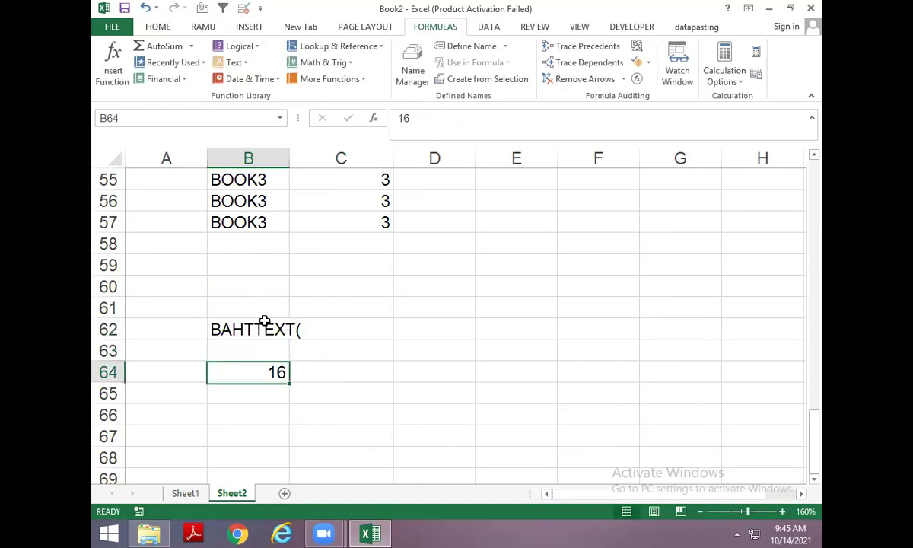
key("Tab")
type("=AB")
key("BackSpace")
key("BackSpace")
type("BAH")
key("Tab")
key("Left")
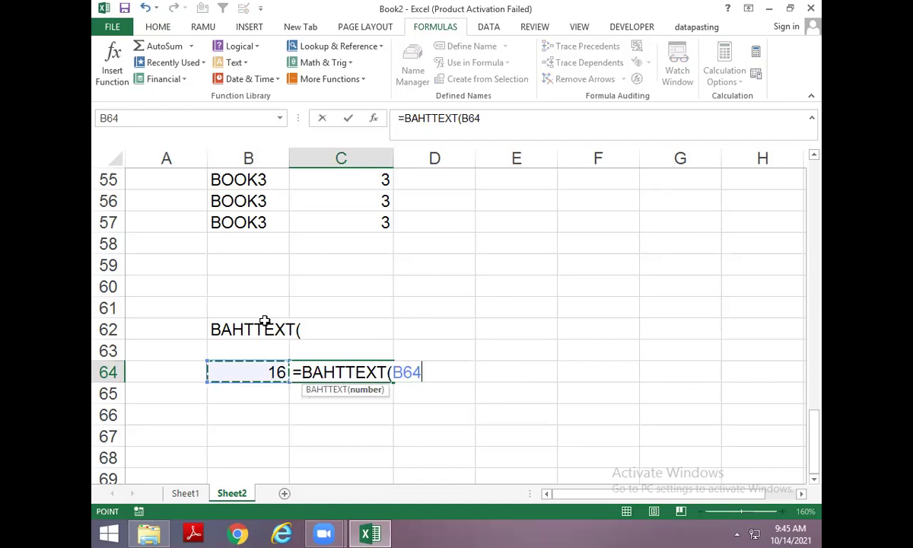
key("Return")
key("Return")
key("Up")
key("Up")
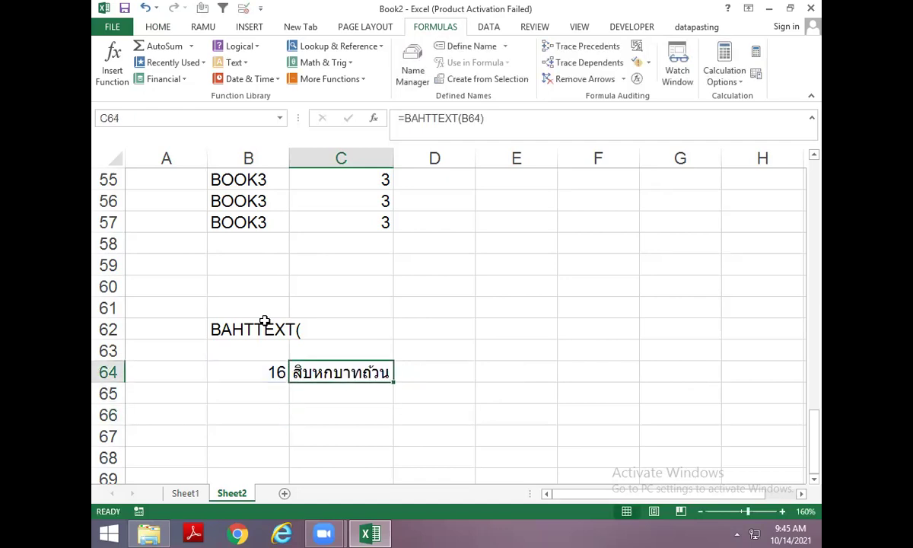
key("ctrl+c")
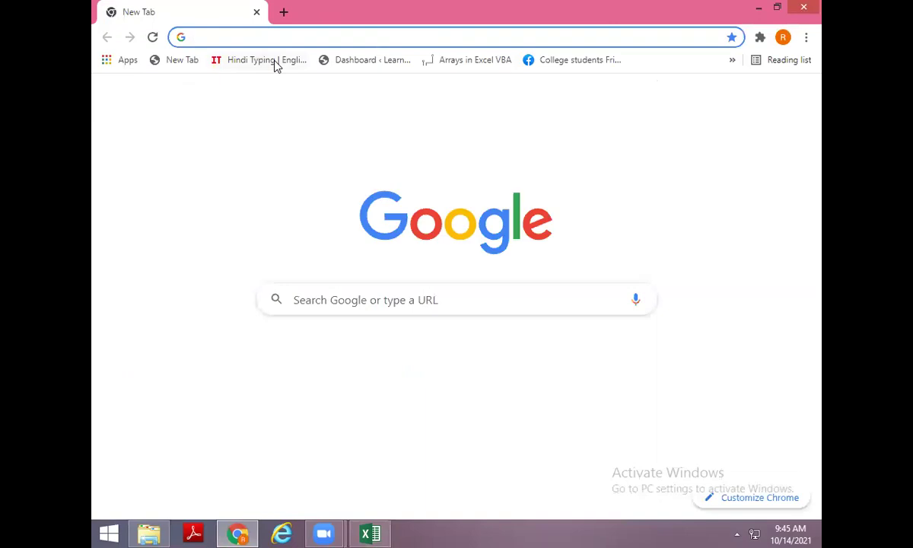
Open Google Translate from the Google apps grid and paste the Thai text.
type("GOOgle.com")
left_click(275, 66)
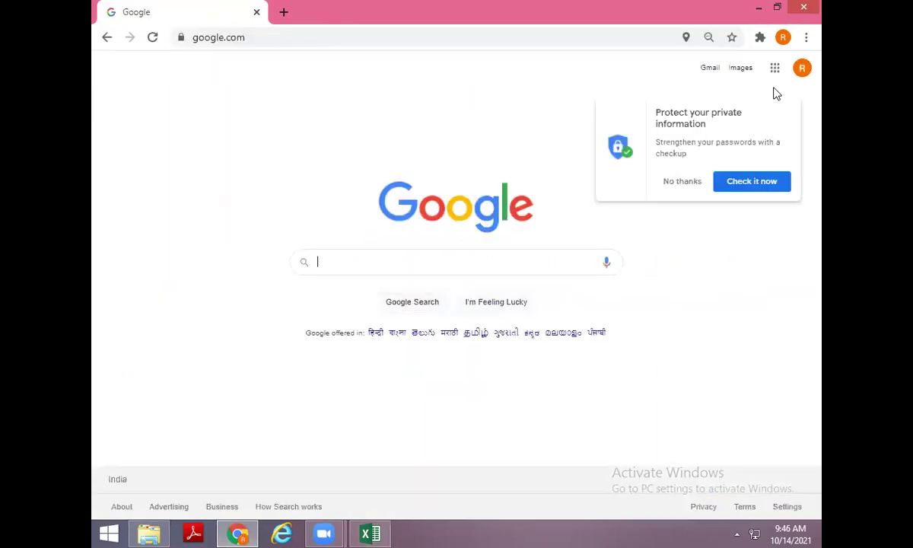
left_click(775, 70)
scroll(737, 271, "down", 1)
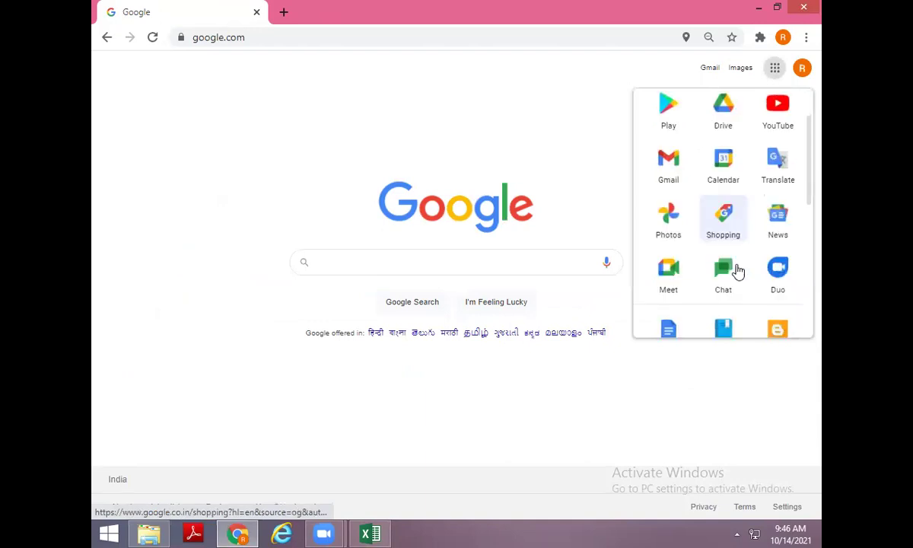
left_click(749, 148)
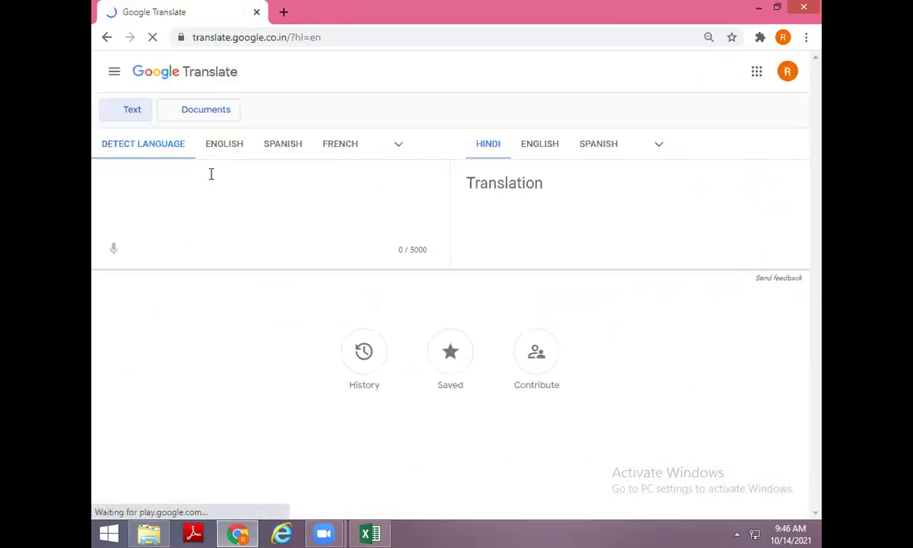
key("ctrl+v")
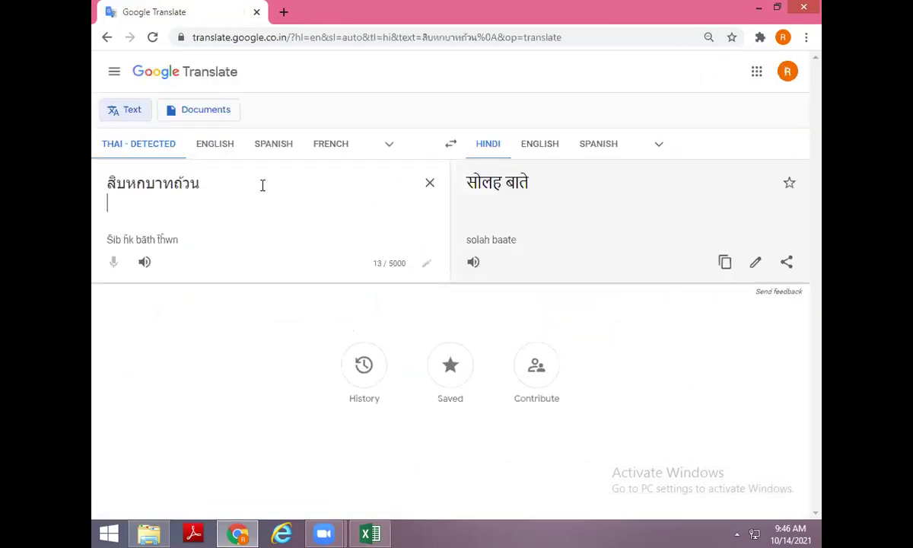
Select the Hindi result सोलह बाते, rearrange the browser window, and return to Excel.
triple_click(501, 190)
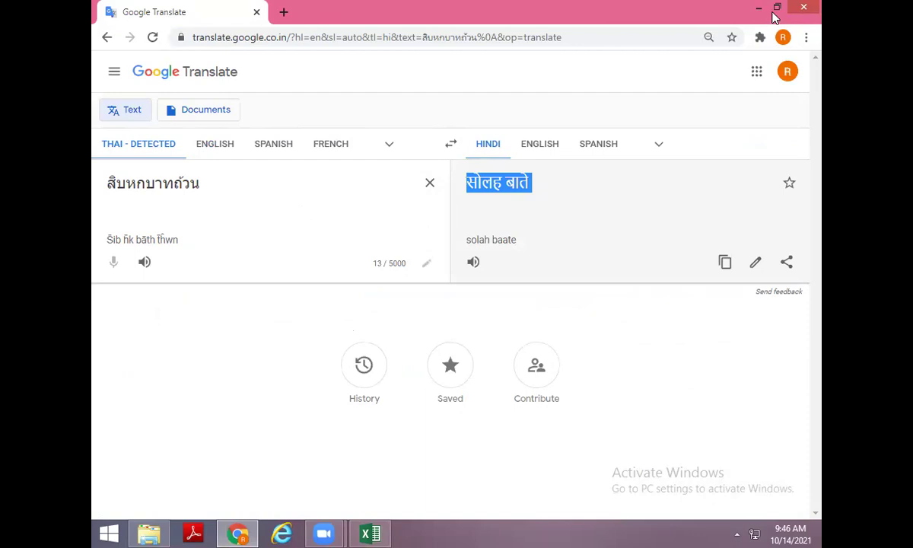
left_click(776, 7)
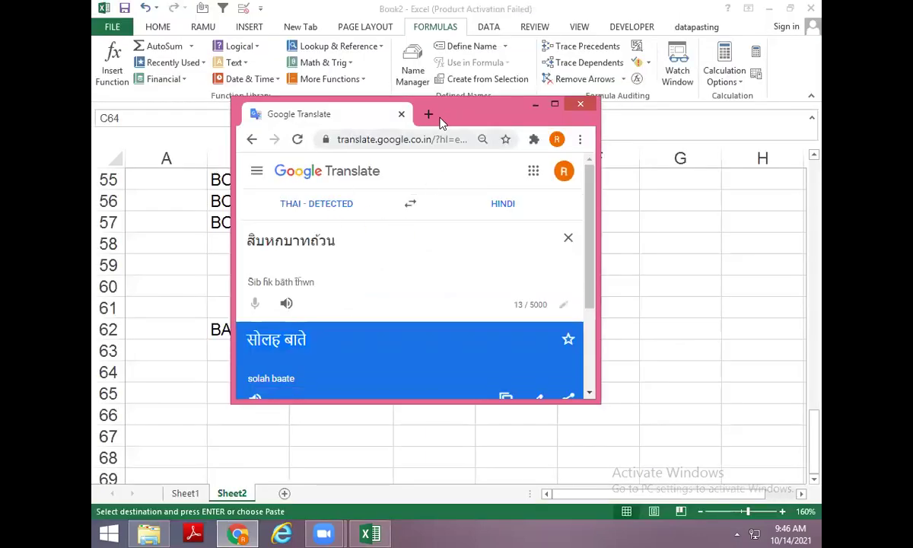
left_click_drag(412, 114, 336, 61)
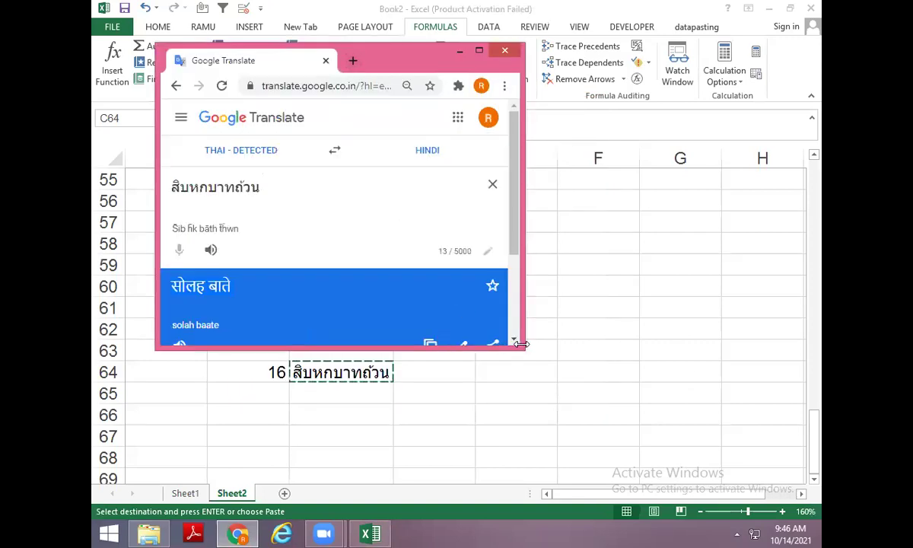
left_click_drag(520, 347, 810, 419)
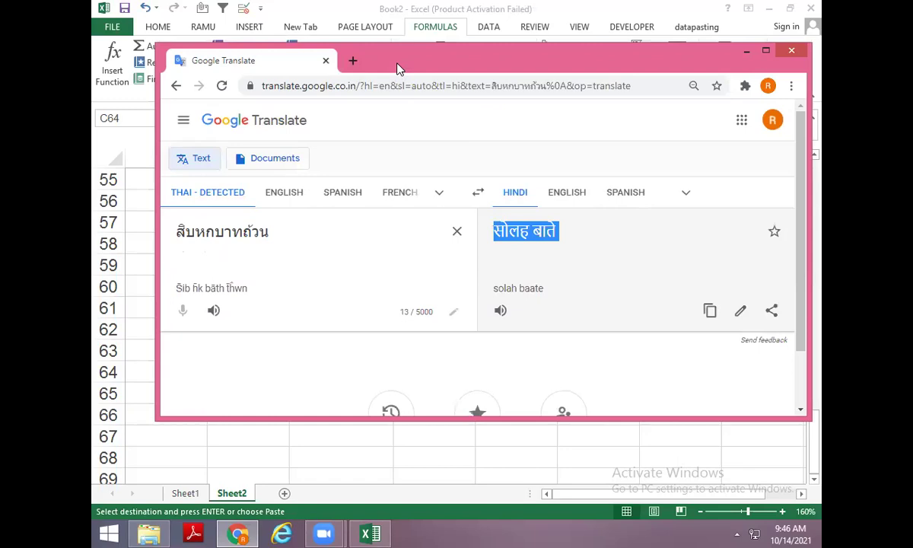
left_click_drag(399, 68, 376, 102)
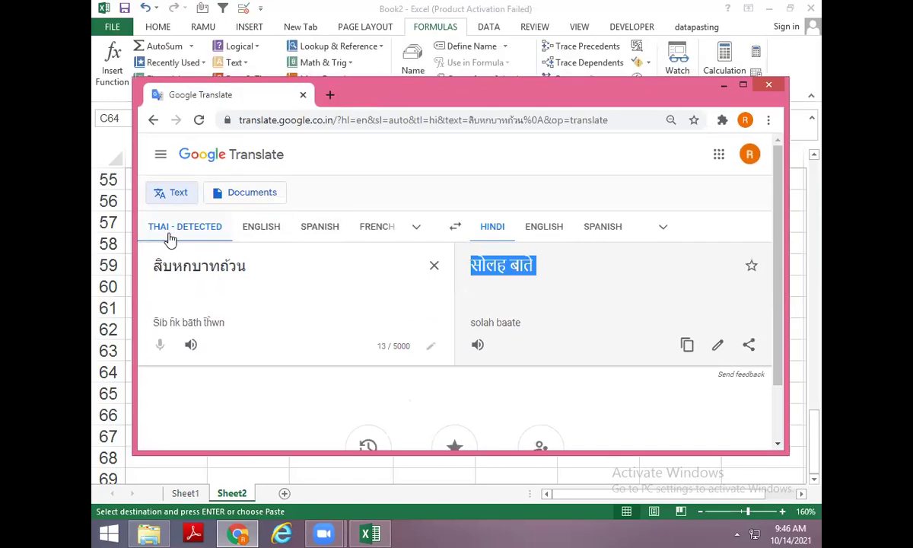
key("alt+Tab")
Clear the pending copy and enter the number 5 in B66.
key("Escape")
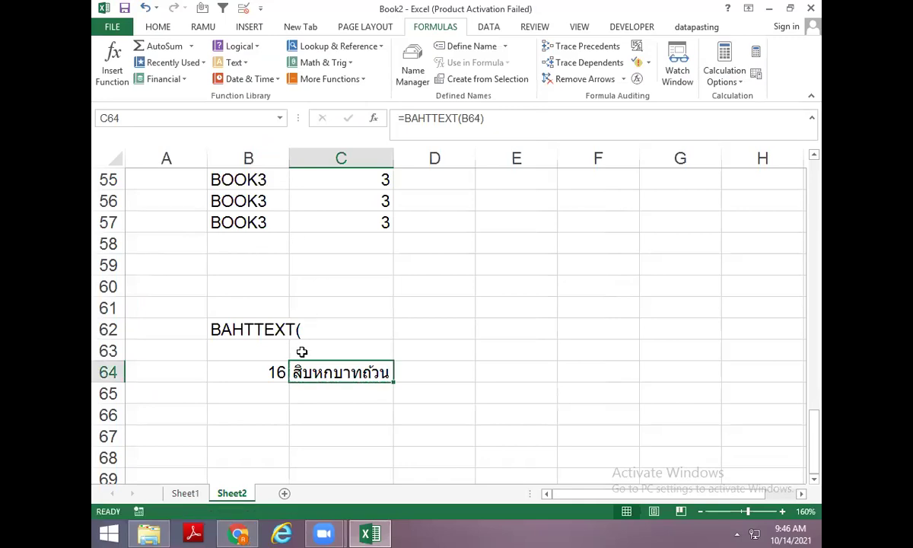
scroll(302, 352, "down", 1)
left_click(263, 344)
type("5")
key("Return")
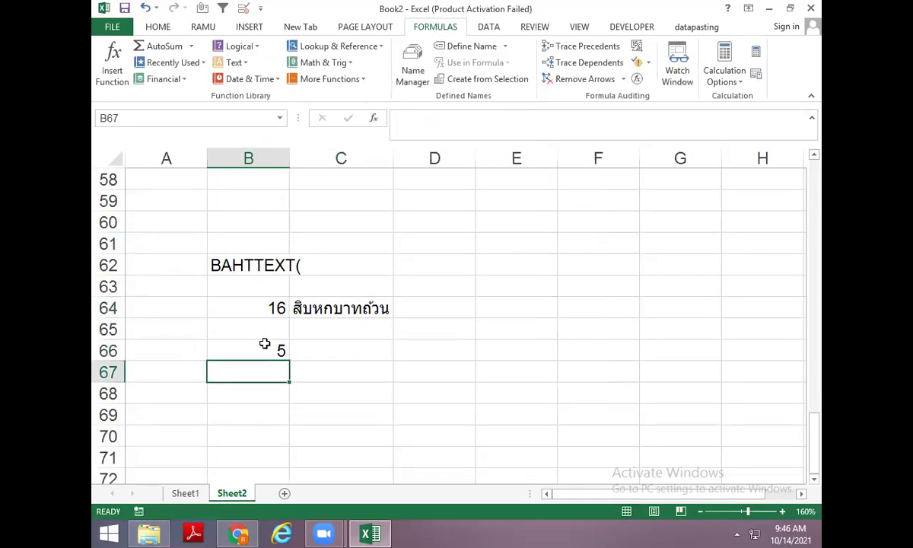
Type the word FIVE in C66 beside the 5.
key("Up")
key("Right")
type("=V")
key("BackSpace")
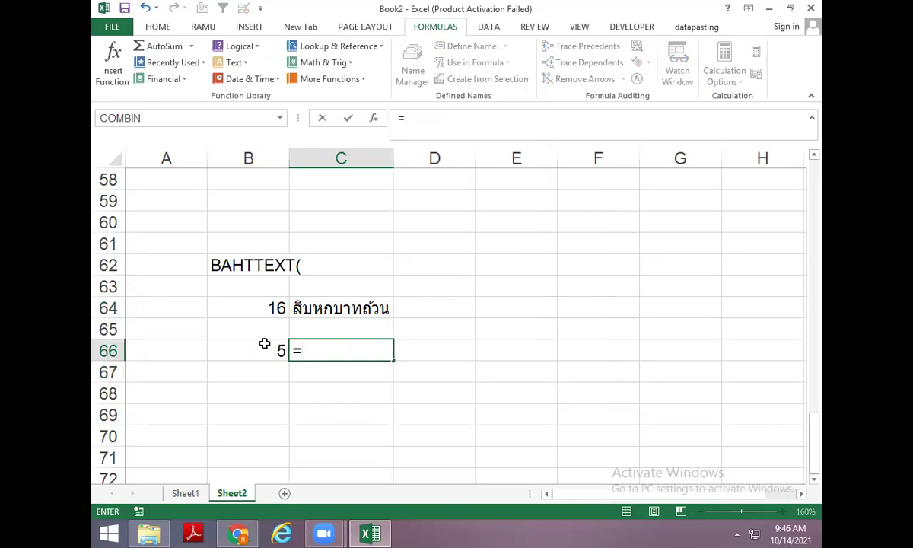
key("BackSpace")
type("FIVE")
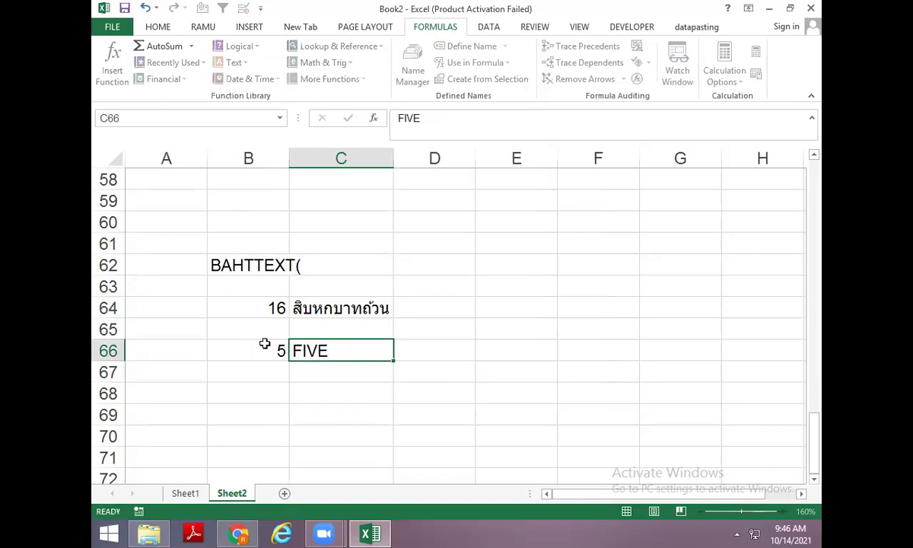
key("ctrl+Return")
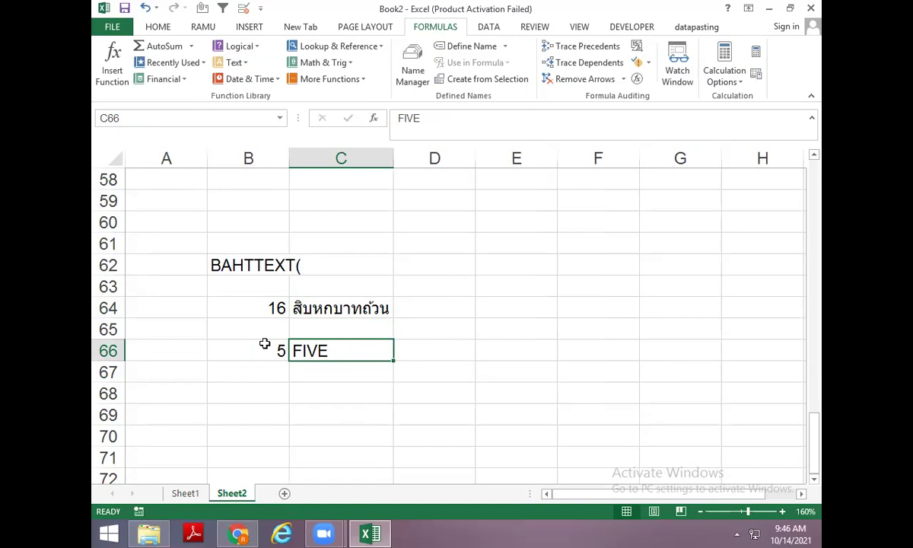
Check the 5 and FIVE cells and select B68 for the next example.
scroll(304, 304, "down", 2)
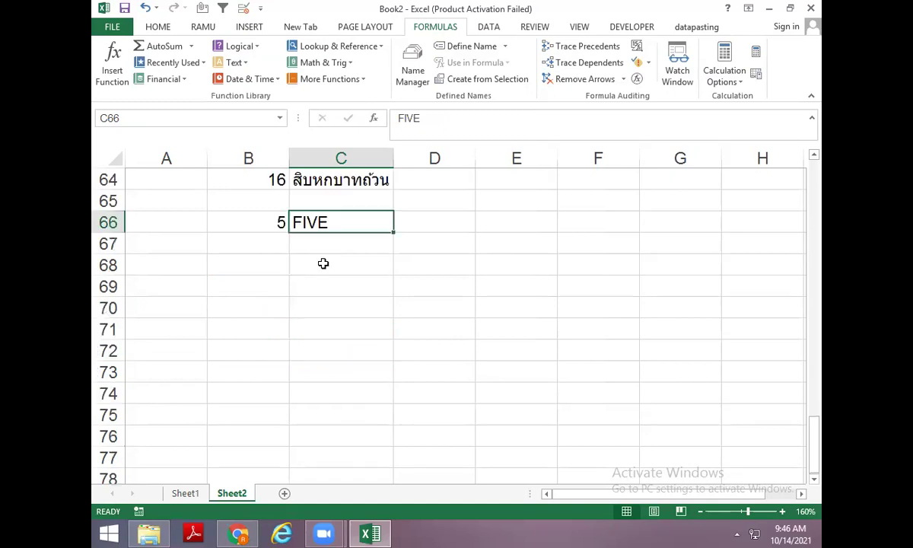
left_click(268, 259)
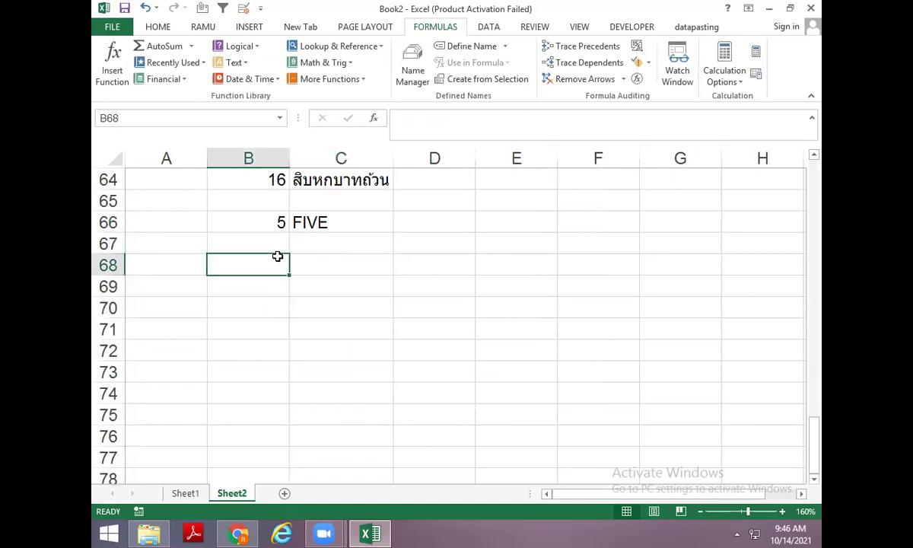
left_click(259, 218)
left_click(308, 218)
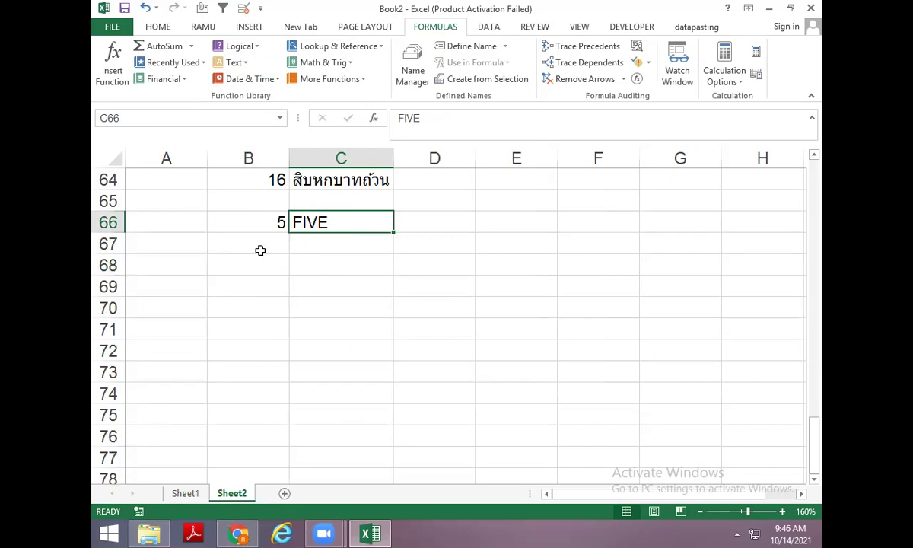
left_click(245, 238)
left_click(252, 262)
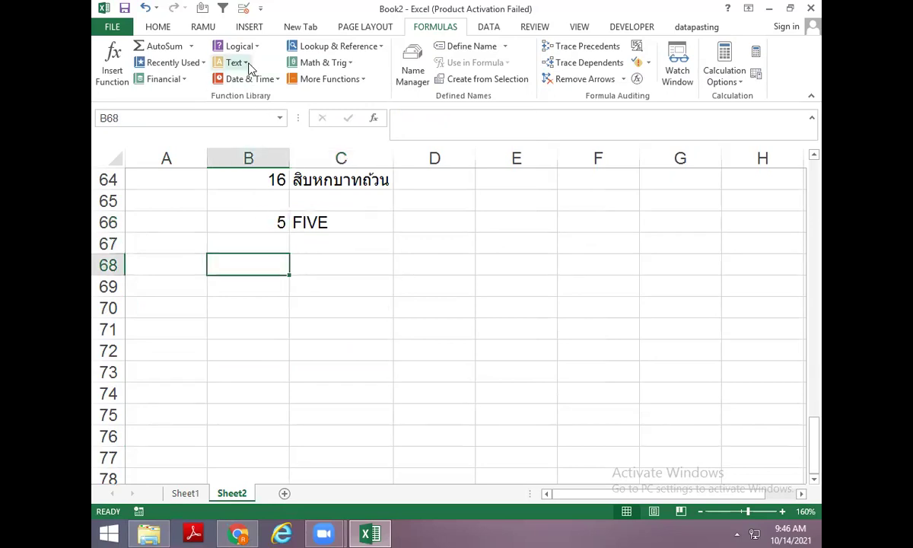
left_click(248, 65)
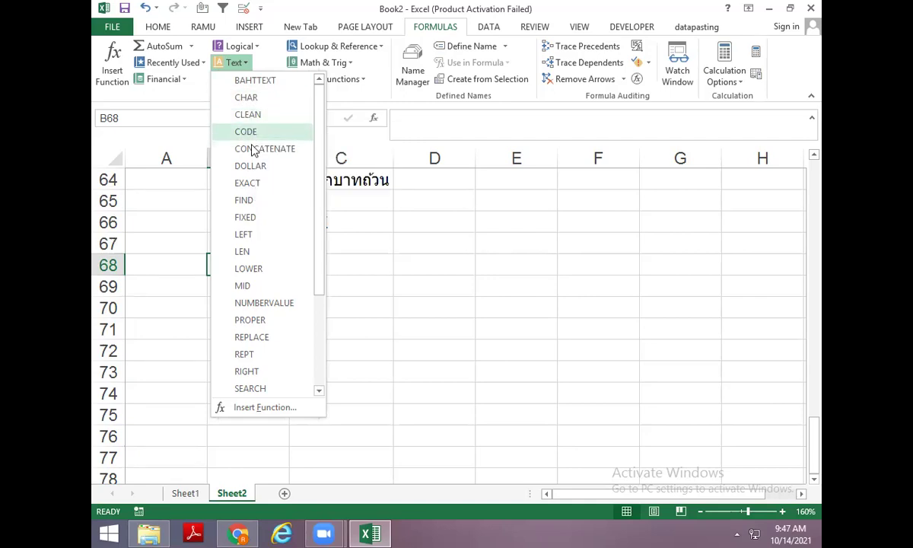
key("Escape")
left_click(258, 283)
left_click(259, 262)
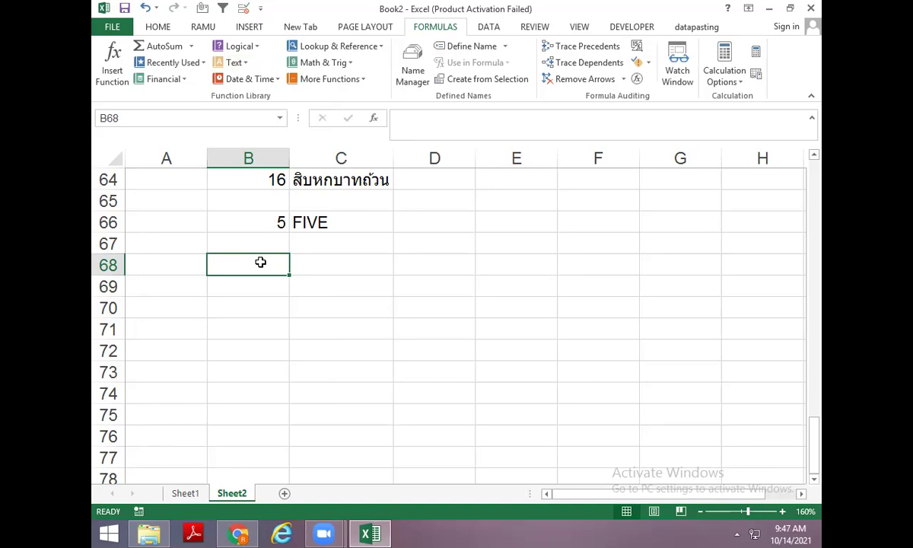
Enter A in B68 and =CODE(B68) in C68.
type("A")
key("Tab")
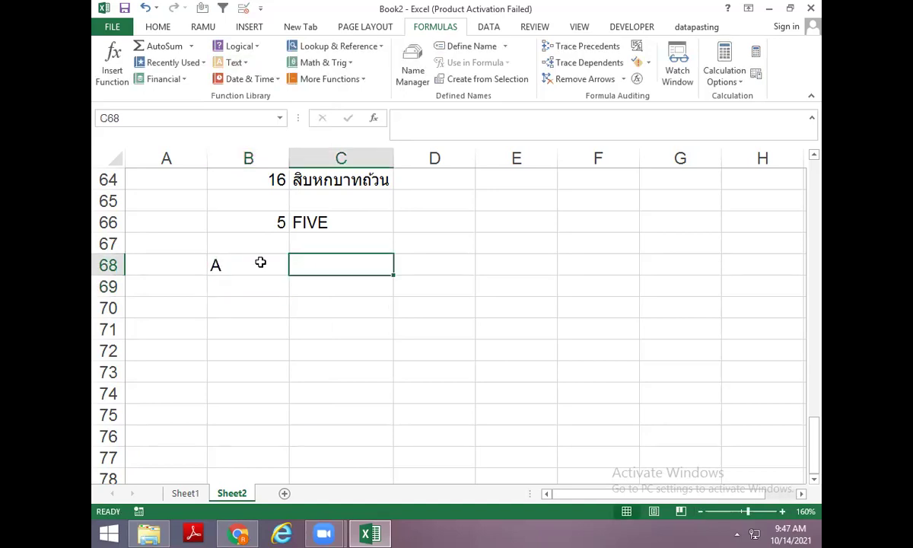
type("=CODE(")
left_click(260, 263)
key("Return")
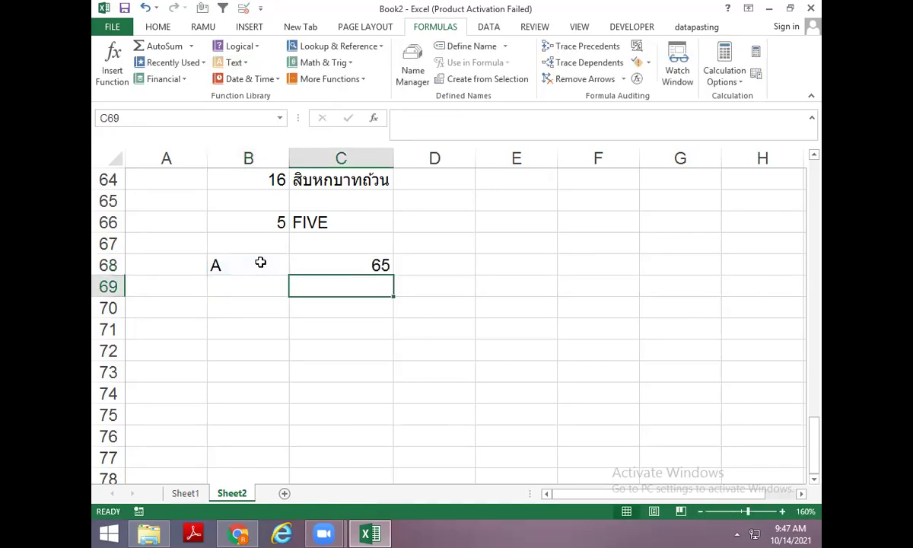
Add B in B69 and fill the CODE formula down into C69.
key("Left")
key("Down")
key("Up")
key("F2")
type("B")
key("Return")
key("Up")
key("Right")
key("ctrl+d")
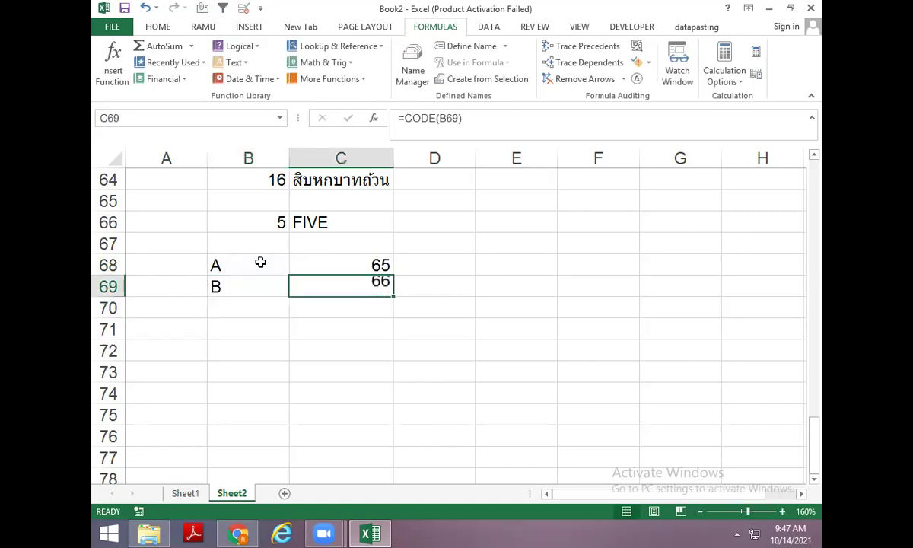
Add Z, a and z in B70:B72, filling the CODE formula beside each.
key("Down")
key("Left")
type("Z")
key("Right")
key("ctrl+d")
key("Down")
key("Left")
type("A")
key("BackSpace")
type("a")
key("Right")
key("ctrl+d")
key("Down")
key("Left")
type("z")
key("Right")
key("ctrl+d")
Add the digits 1, 0 and 9 in B73:B75 with their CODE values beside them.
key("Down")
key("Left")
type("1")
key("Right")
key("ctrl+d")
key("Down")
key("Left")
type("0")
key("ctrl+Return")
key("Down")
type("9")
key("Return")
key("Up")
key("Up")
key("Up")
key("Up")
key("Up")
key("Up")
key("Up")
key("Up")
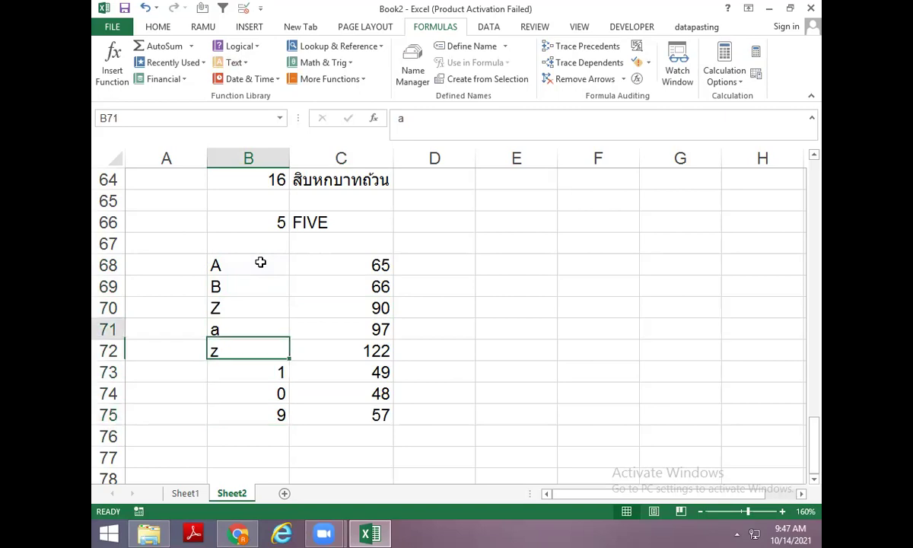
key("Right")
key("Right")
Enter =CHAR(C68) in D68.
type("=char")
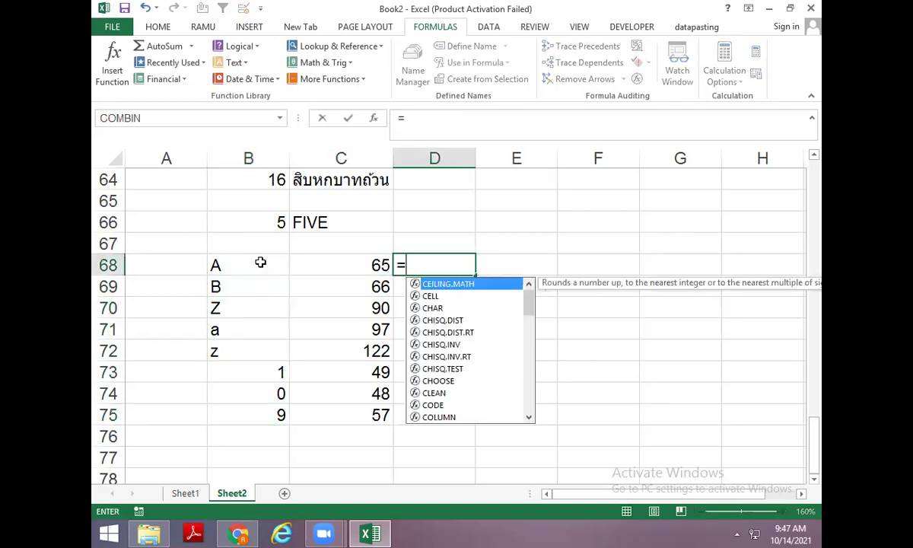
key("Tab")
key("Left")
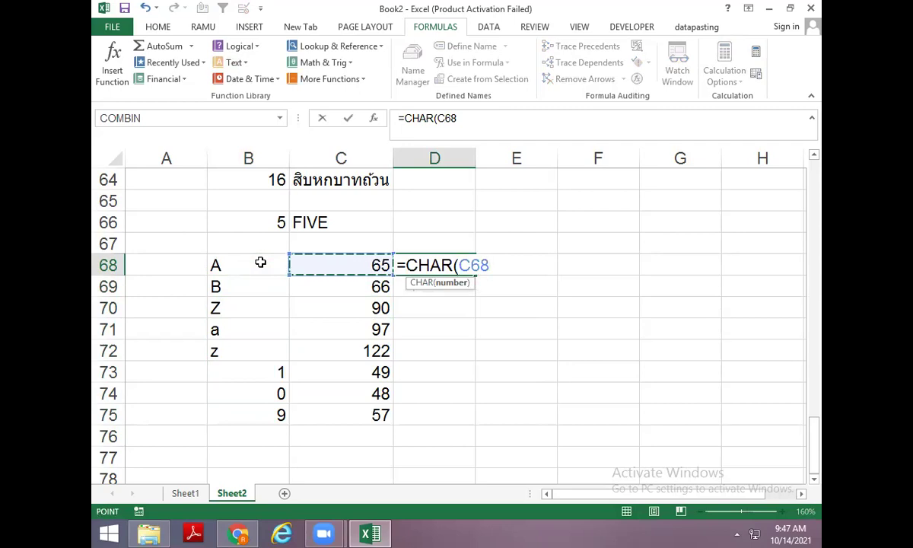
key("Return")
Fill the CHAR formula down column D with Ctrl+D to convert the remaining codes.
key("ctrl+d")
key("Down")
key("ctrl+d")
key("Down")
key("ctrl+d")
key("Down")
key("ctrl+d")
key("Down")
key("ctrl+d")
key("Down")
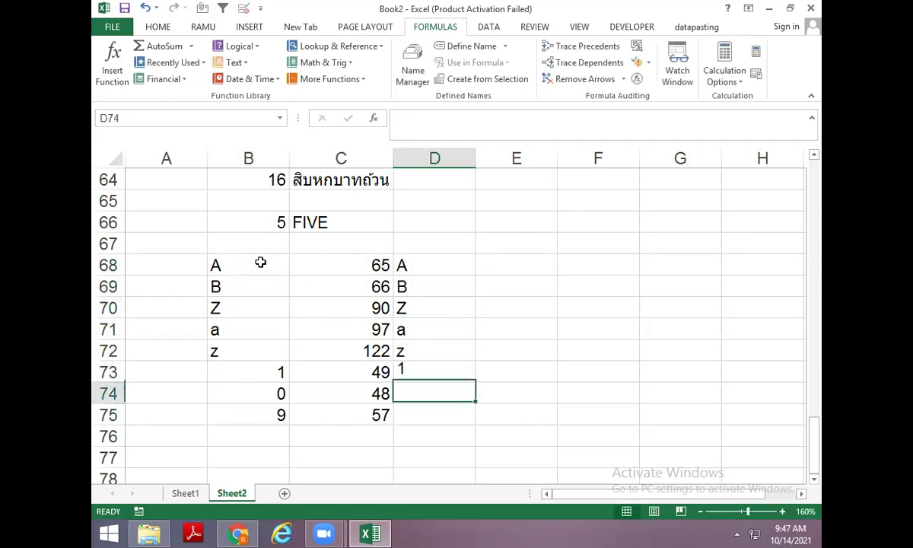
key("ctrl+d")
key("Down")
key("ctrl+d")
key("Up")
key("Up")
key("Up")
key("Up")
key("Up")
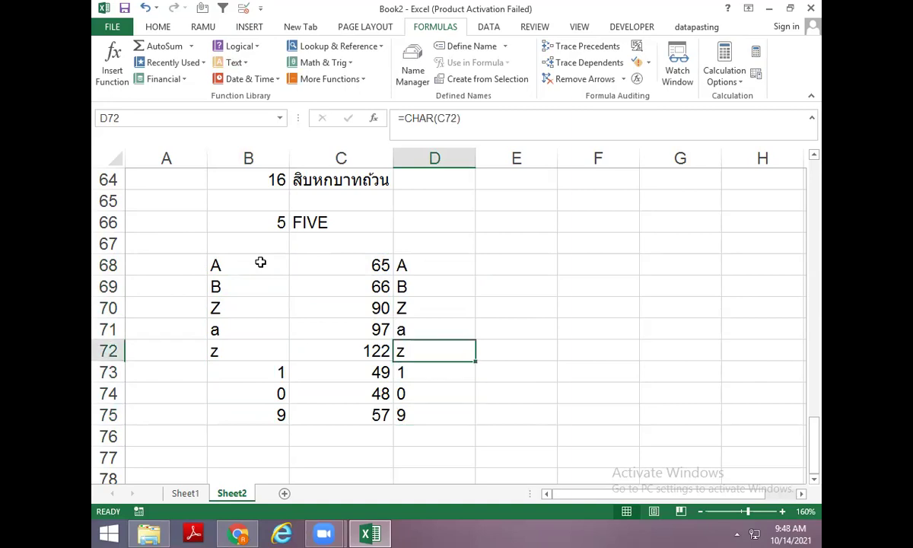
key("Right")
key("Right")
key("Left")
Type noida, NEW DELHI, NEPAL and nepa nagar into E70:E73.
type("n")
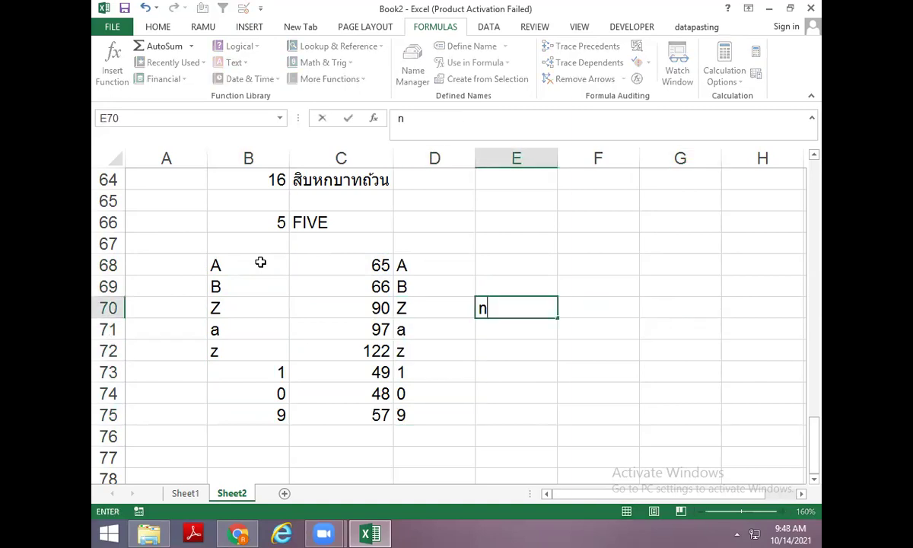
type("oida")
key("Return")
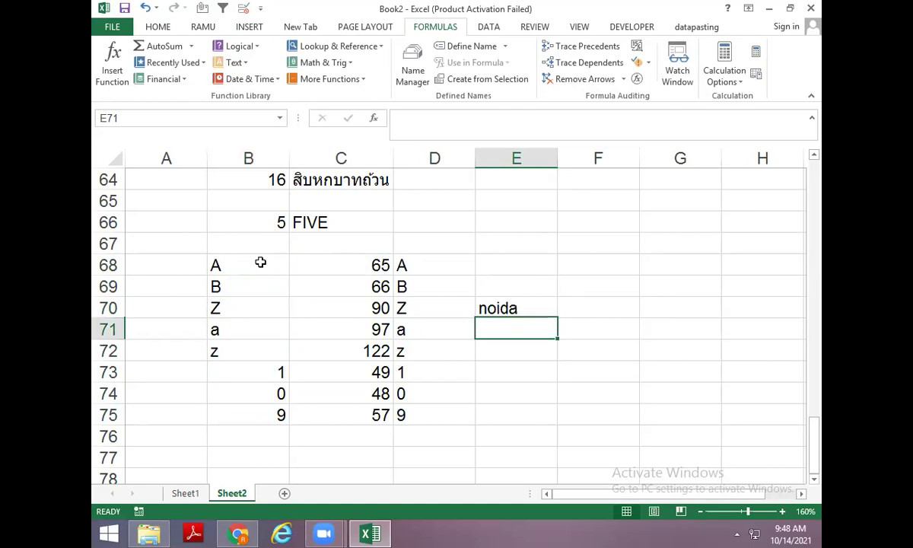
type("NEW DELHI")
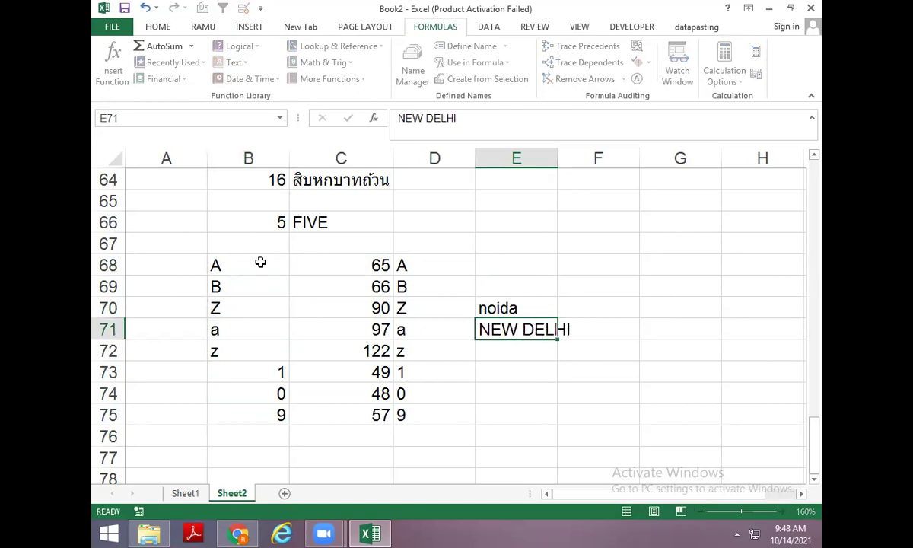
key("Return")
type("NEPAL")
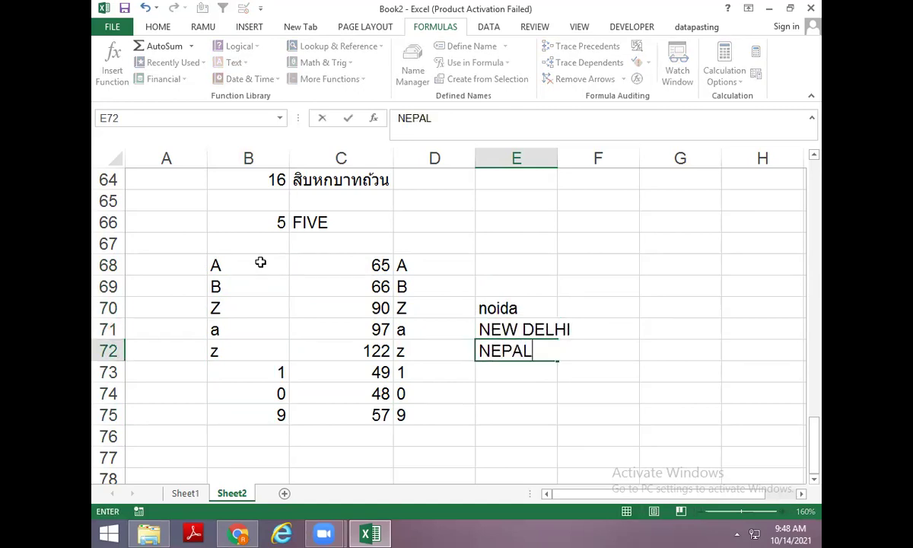
key("Return")
type("ne")
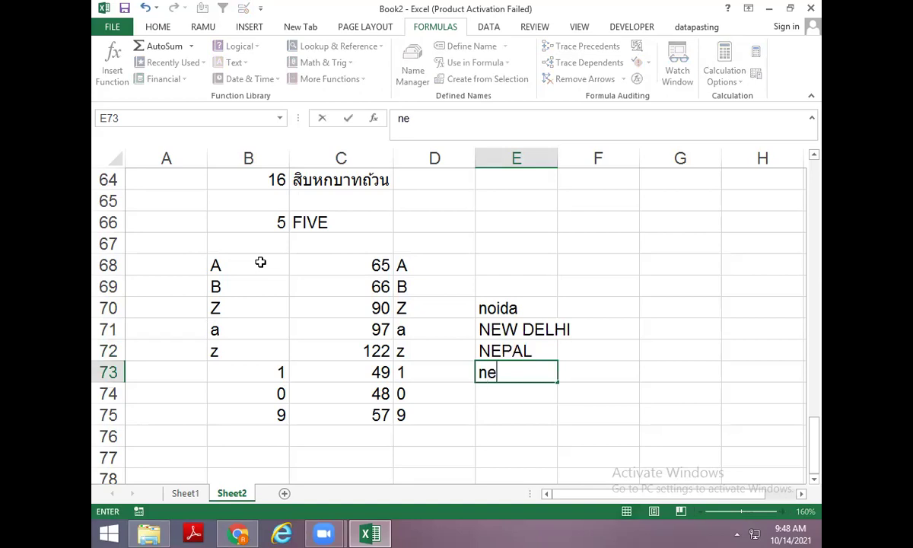
type("pa nagar")
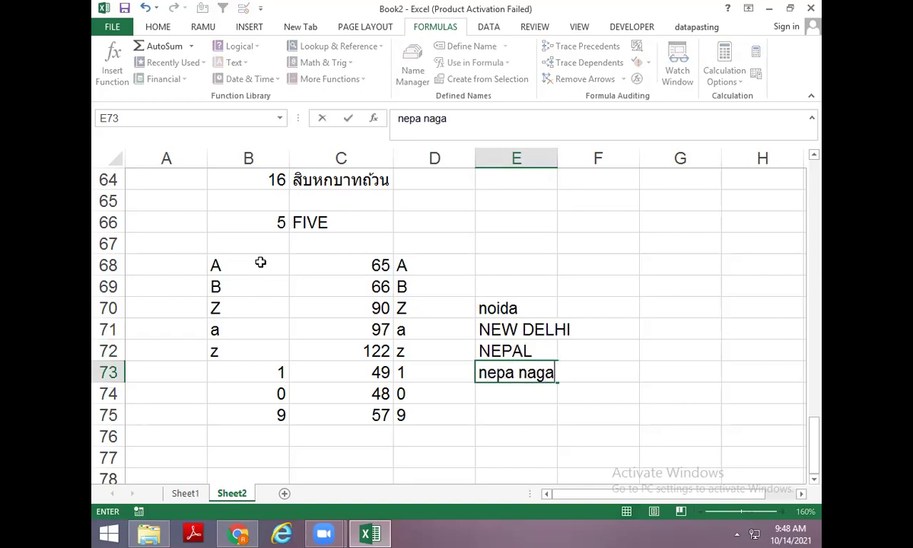
key("Return")
Review the CODE formula in C68 and the CHAR formulas in D68:D69.
key("Up")
key("Up")
key("Up")
key("Up")
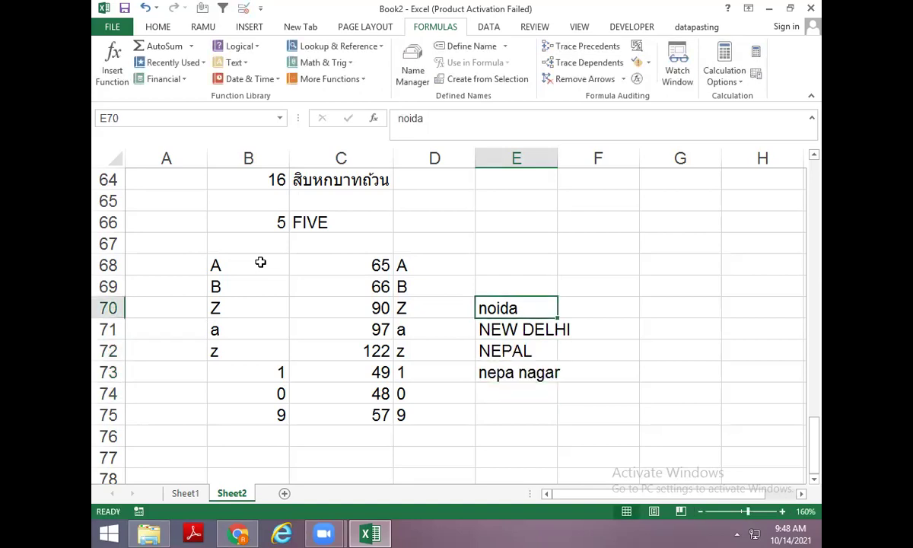
key("Down")
key("Up")
key("shift+Down")
key("shift+Down")
key("shift+Down")
key("Down")
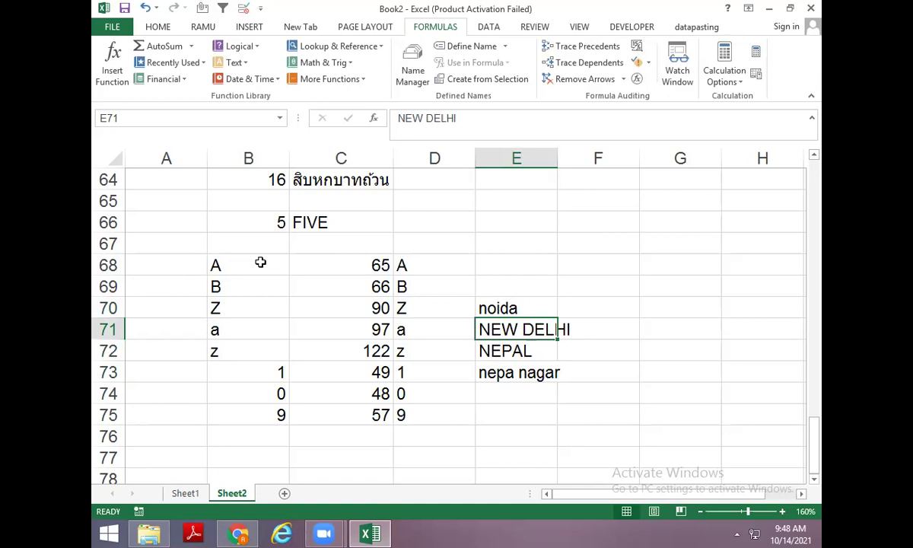
key("Left")
key("Left")
key("Left")
key("Up")
key("Up")
key("Up")
key("Right")
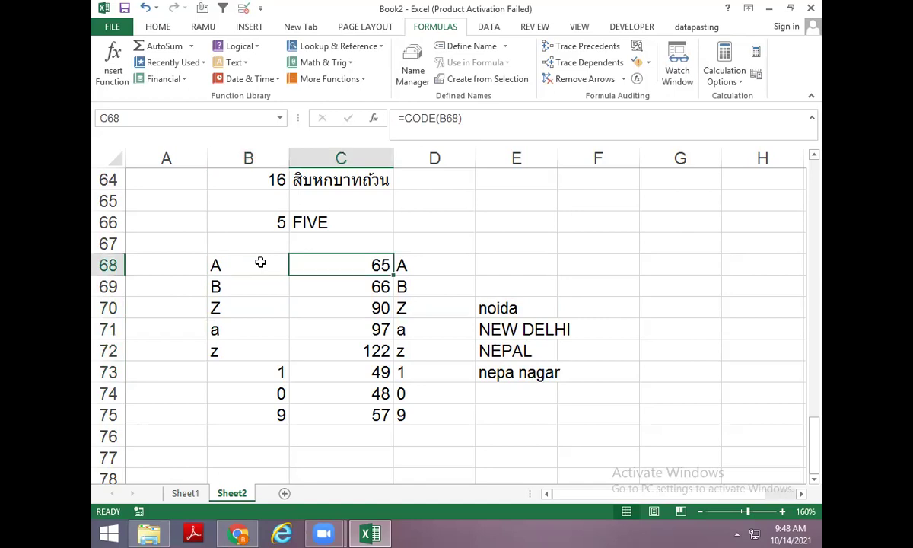
left_click_drag(405, 266, 409, 332)
left_click_drag(355, 271, 363, 319)
left_click(424, 292)
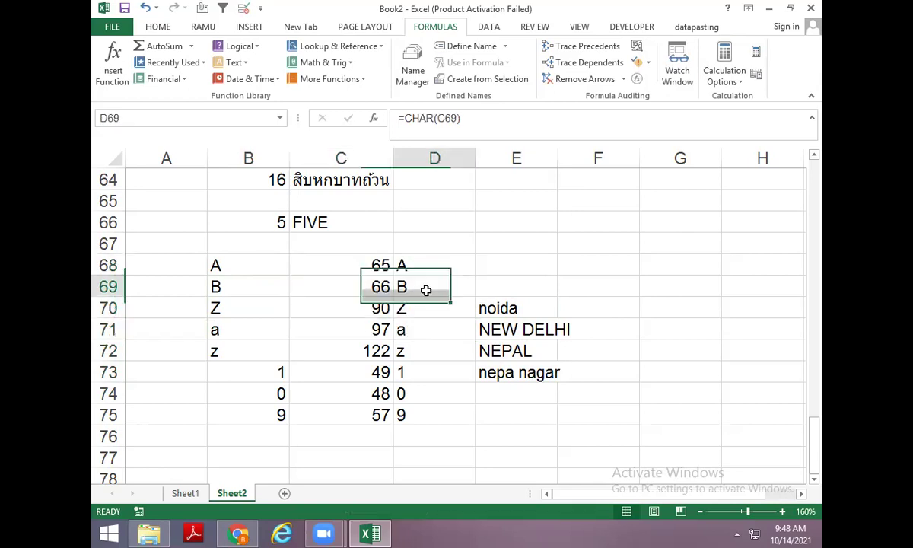
left_click(242, 262)
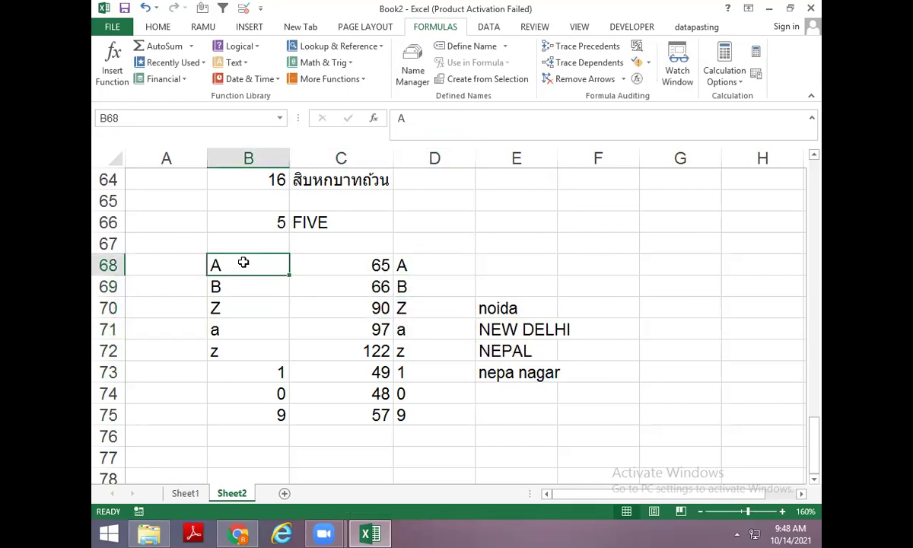
left_click(323, 261)
left_click(417, 271)
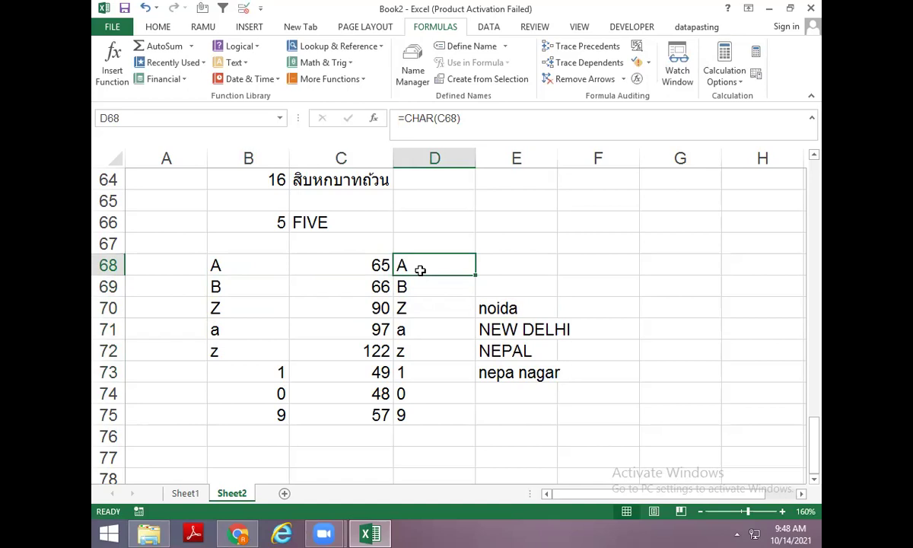
Enter 5 in B80 and =DOLLAR(B80) in C80.
scroll(318, 273, "down", 4)
left_click(308, 268)
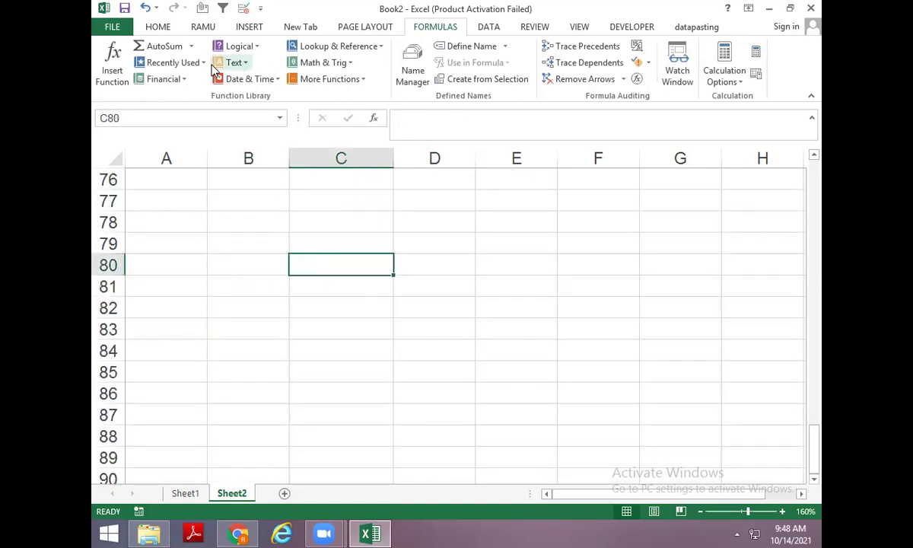
left_click(242, 64)
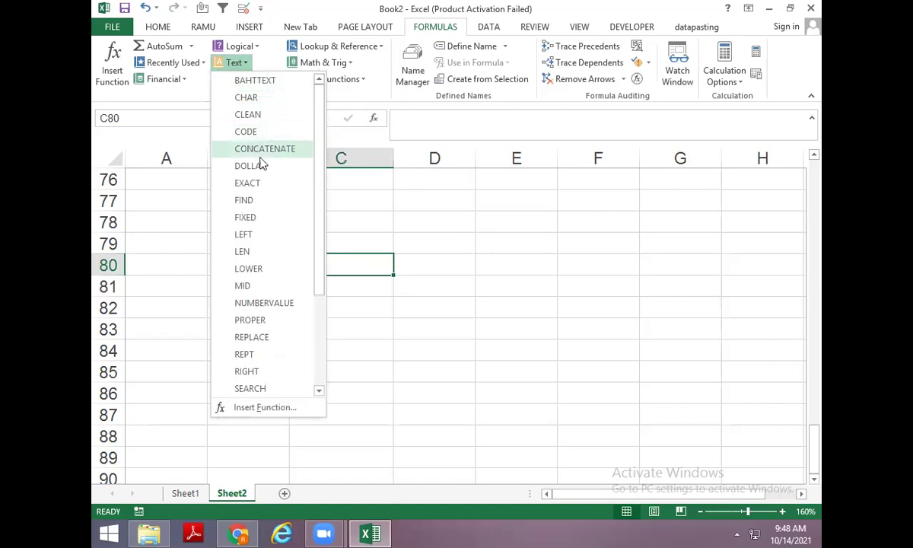
left_click(274, 290)
left_click(249, 259)
type("5")
key("Tab")
type("=dol")
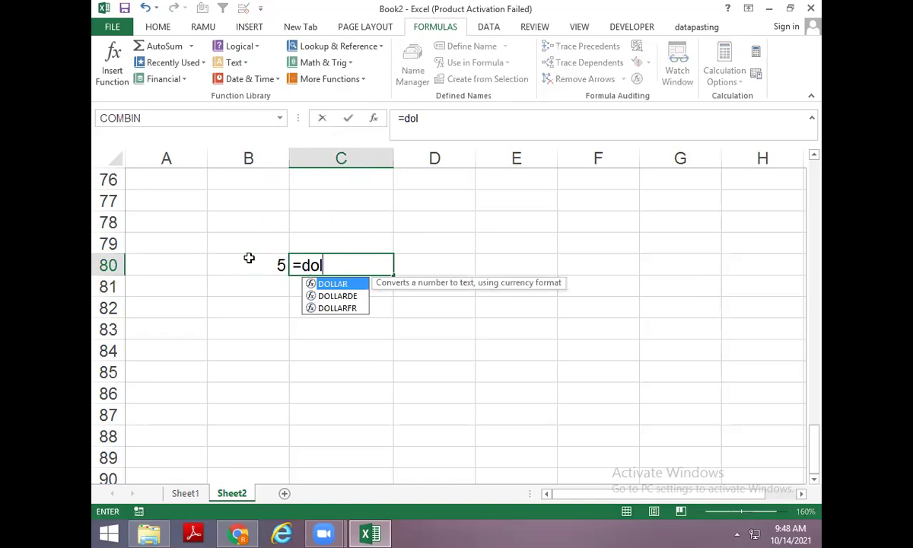
type("l")
key("Tab")
left_click(249, 259)
key("ctrl+Return")
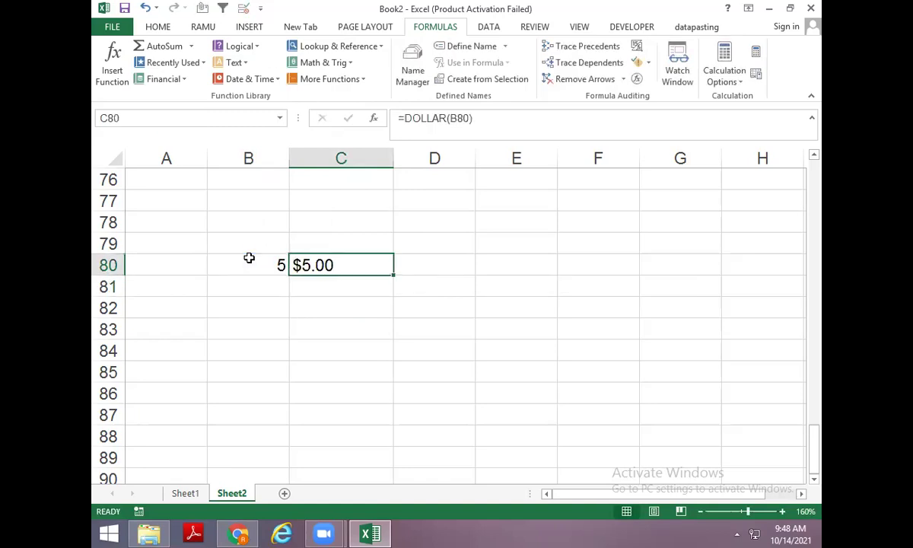
Enter 5 in B81 and =DOLLAR(B81,4) in C81 for four decimals.
key("Down")
key("Left")
type("5")
key("ctrl+Return")
key("Tab")
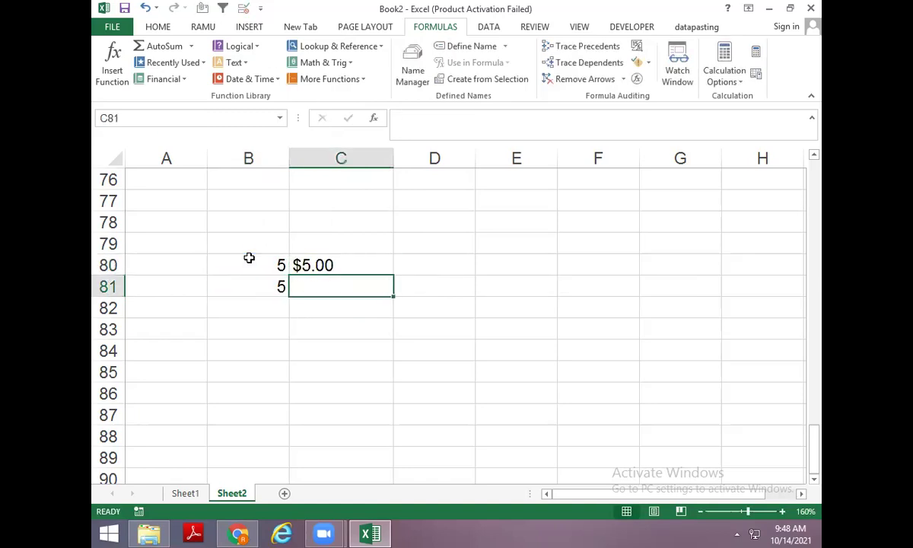
type("=doo")
key("BackSpace")
type("ll")
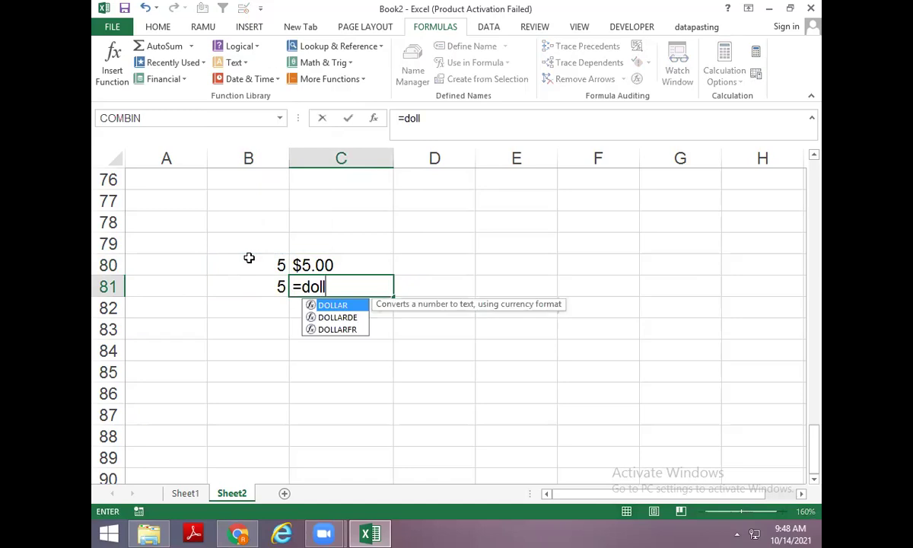
key("Tab")
key("Left")
type(",")
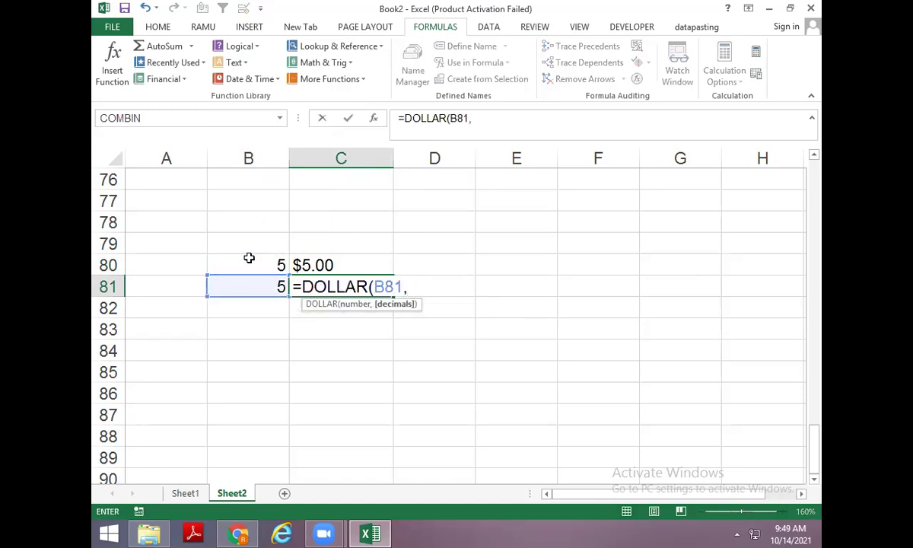
type("4")
key("ctrl+Return")
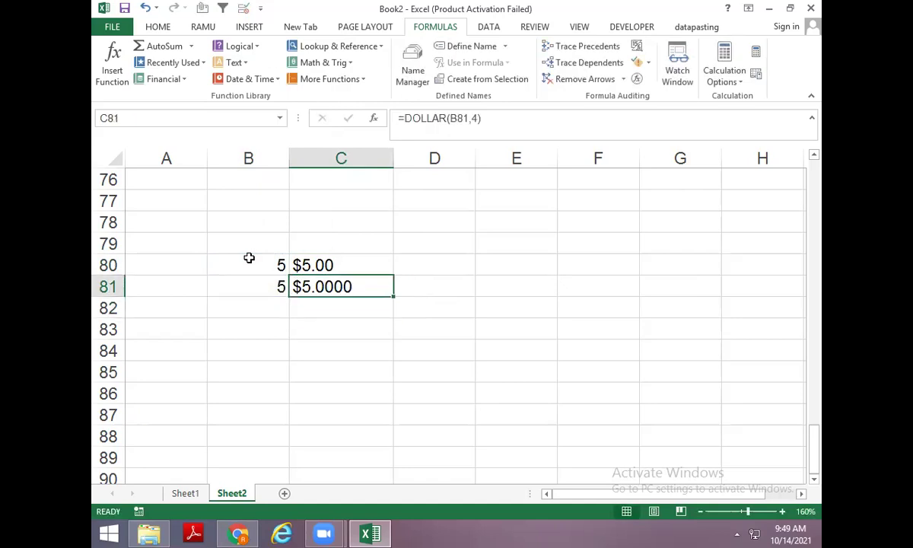
Copy row 81 down to row 82 and change C82 to =DOLLAR(B82,0).
key("Up")
key("Down")
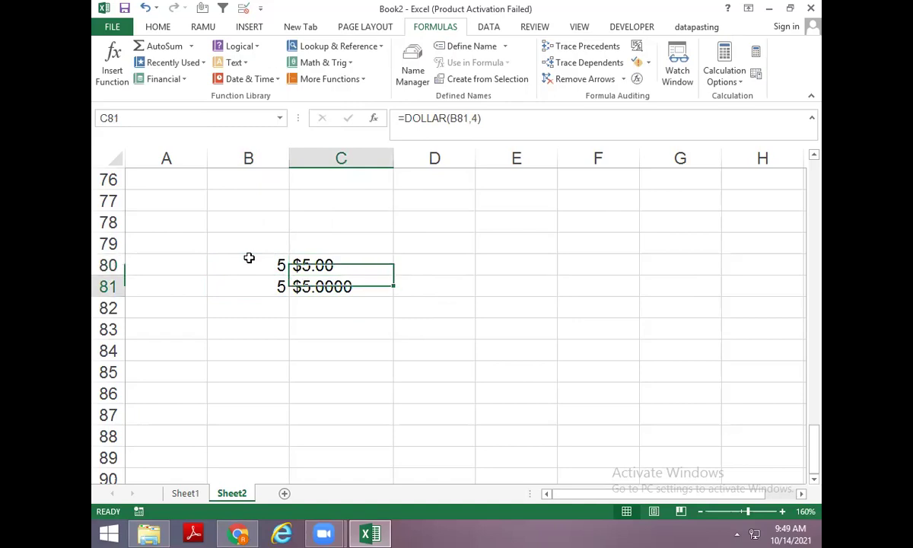
key("Left")
key("Down")
key("ctrl+d")
key("Right")
key("ctrl+d")
key("F2")
key("Left")
key("BackSpace")
type("0")
key("ctrl+Return")
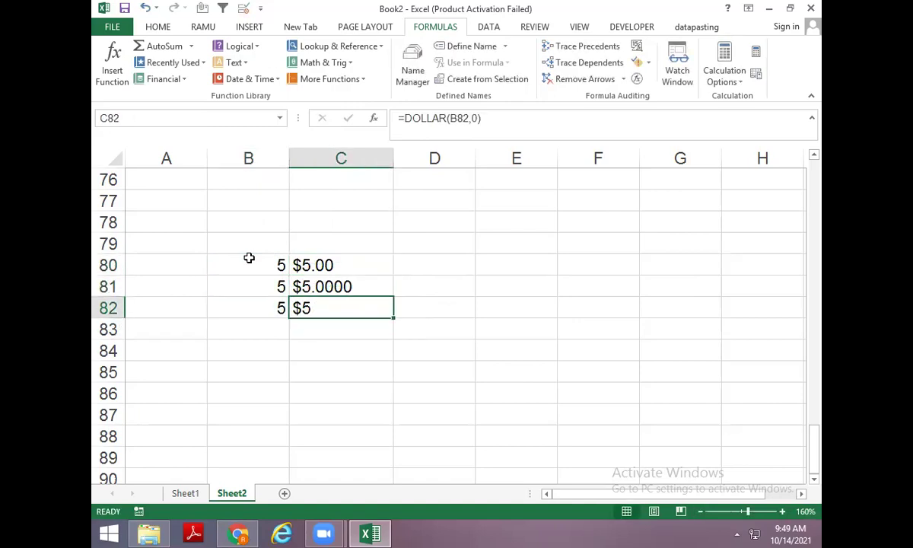
Label the DOLLAR block with 'dollar' in B79.
key("Down")
key("Left")
key("Down")
key("Up")
key("Up")
key("Up")
key("Up")
key("Up")
type("dollar")
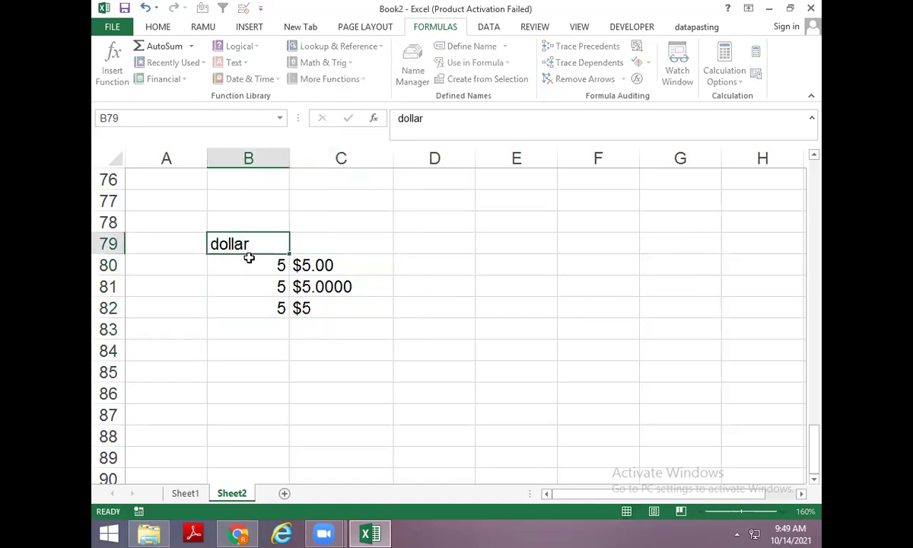
key("Return")
Type the heading EXACT in B84.
key("Left")
key("Right")
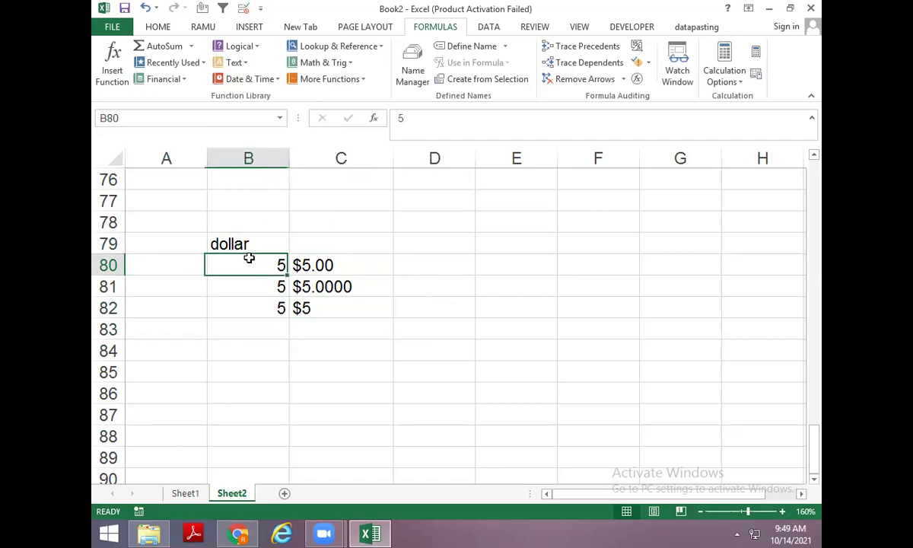
key("Right")
key("Down")
key("Down")
key("Down")
key("Down")
key("Left")
type("e")
key("BackSpace")
type("EXACT")
key("Return")
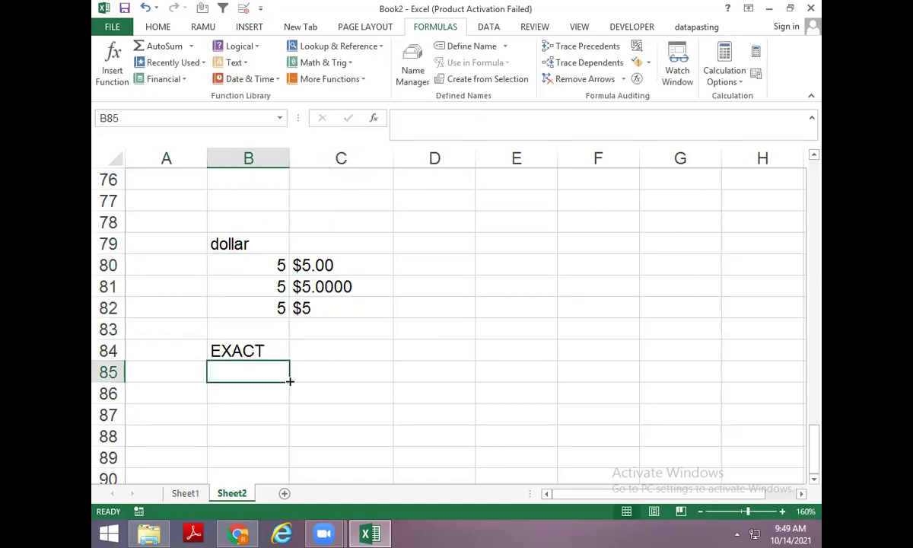
Enter the sample words ram in B86 and RAM in C86.
scroll(285, 363, "down", 1)
left_click(254, 332)
type("ram")
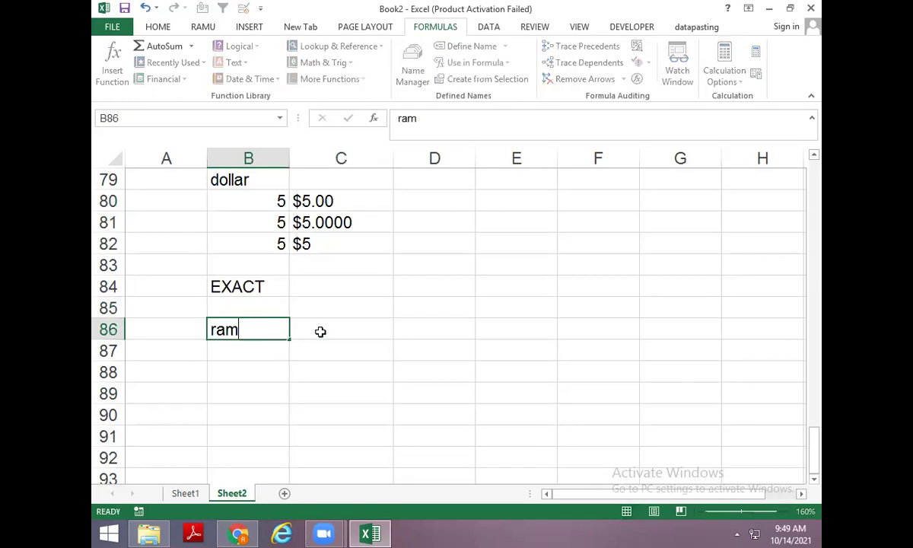
left_click(320, 332)
double_click(321, 332)
type("RAM")
key("Return")
Put the plain equality comparison =B86=C86 in B87, which shows TRUE.
type("=")
key("Up")
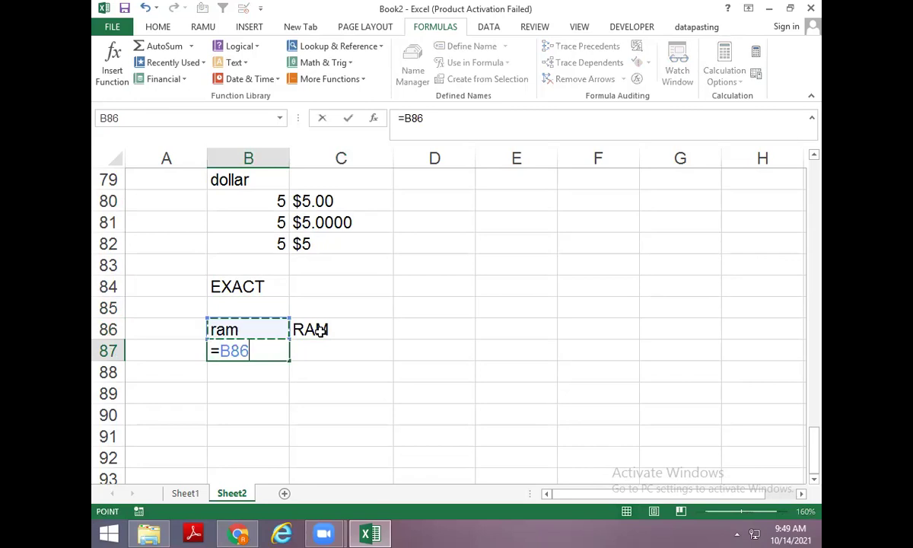
type("=")
key("Up")
key("Right")
key("Return")
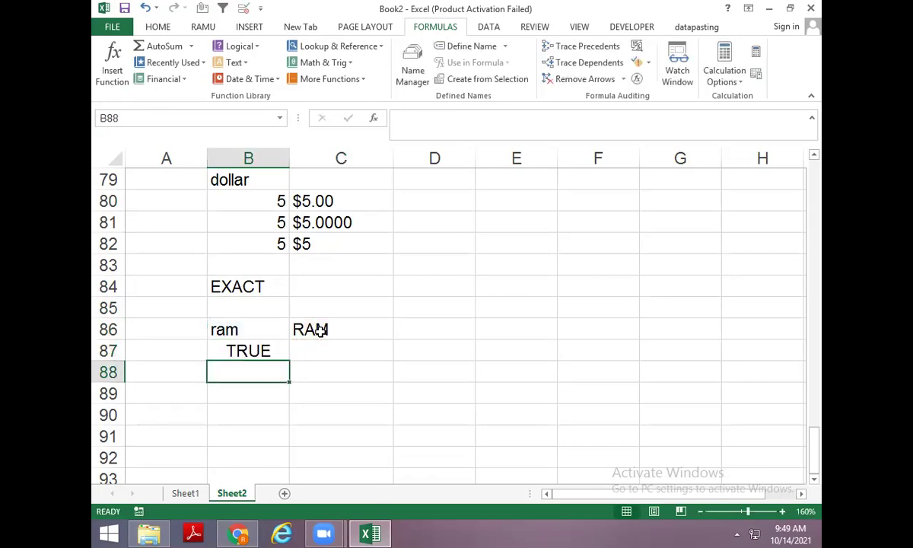
Enter =EXACT(B86,C86) in B88, which returns FALSE for ram versus RAM.
type("=EXA")
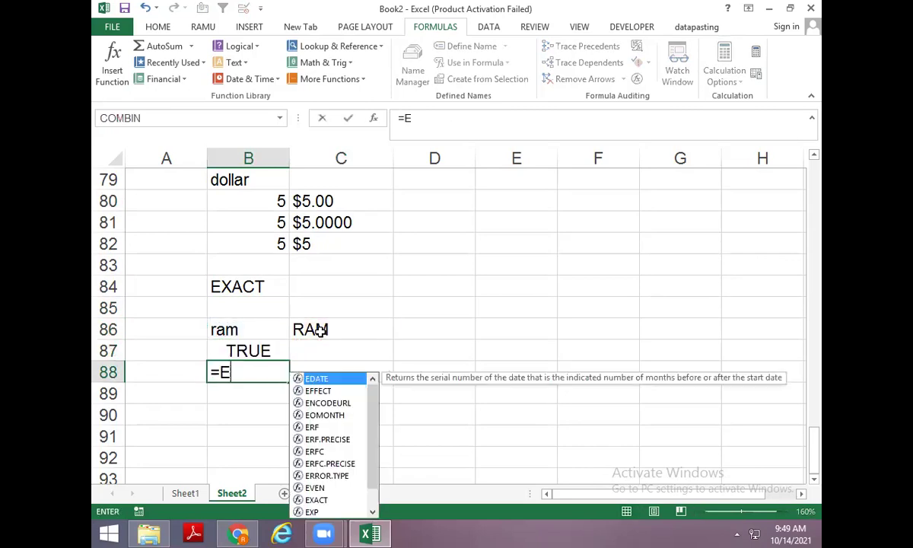
key("Tab")
key("Up")
key("Up")
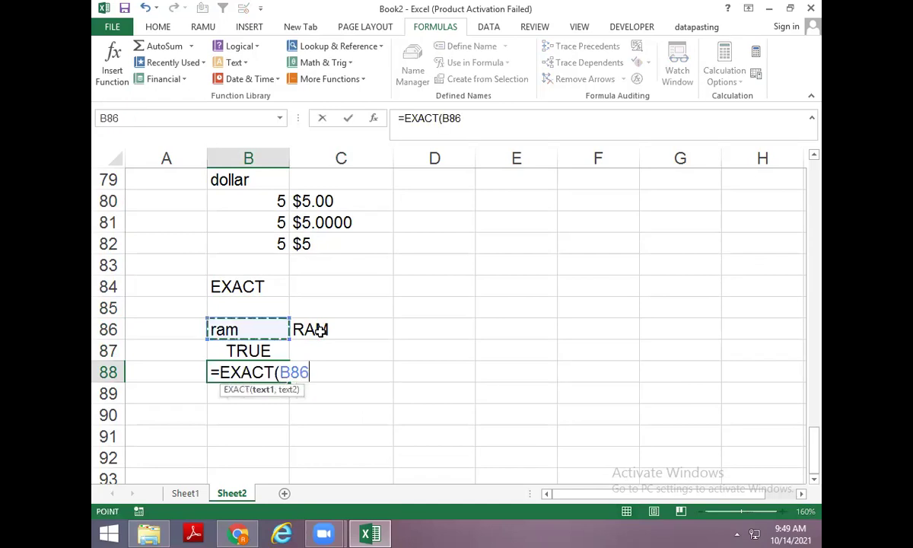
type(",")
key("Up")
key("Up")
key("Right")
key("ctrl+Return")
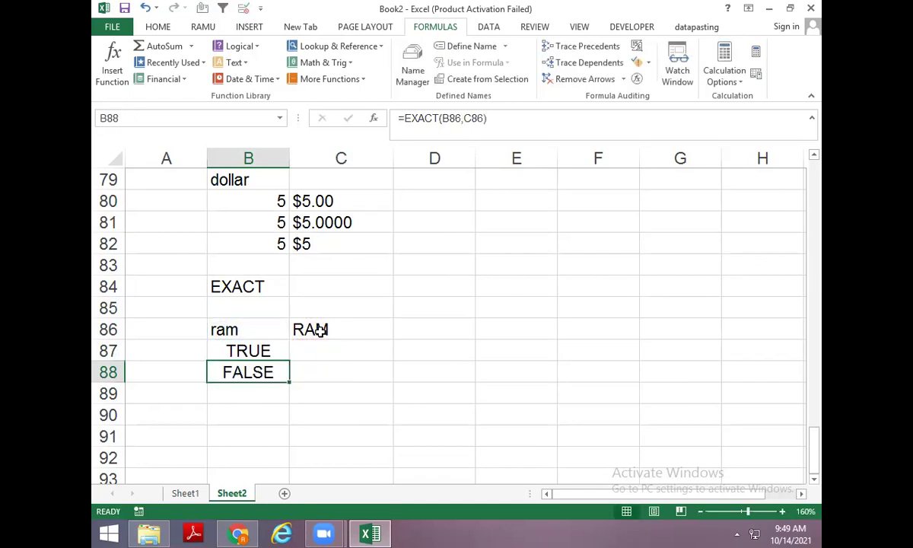
scroll(363, 367, "down", 2)
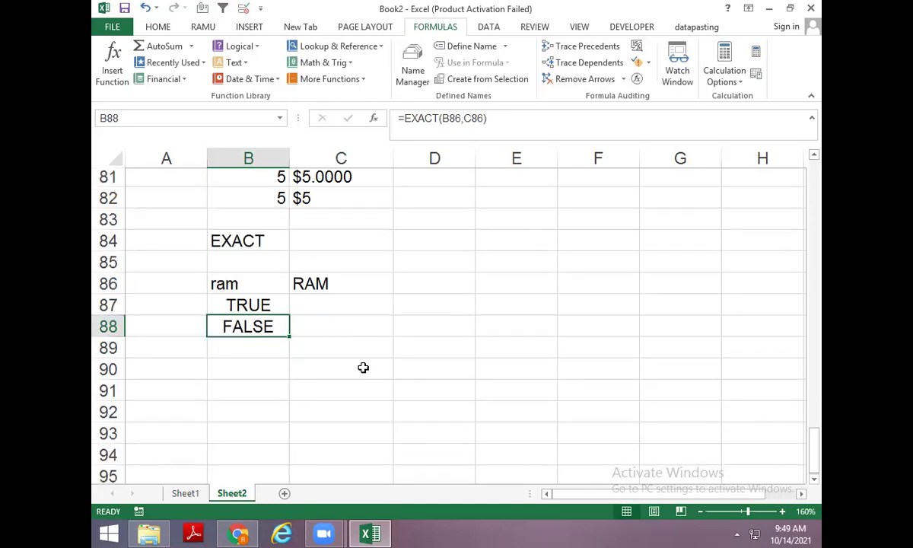
left_click(251, 309)
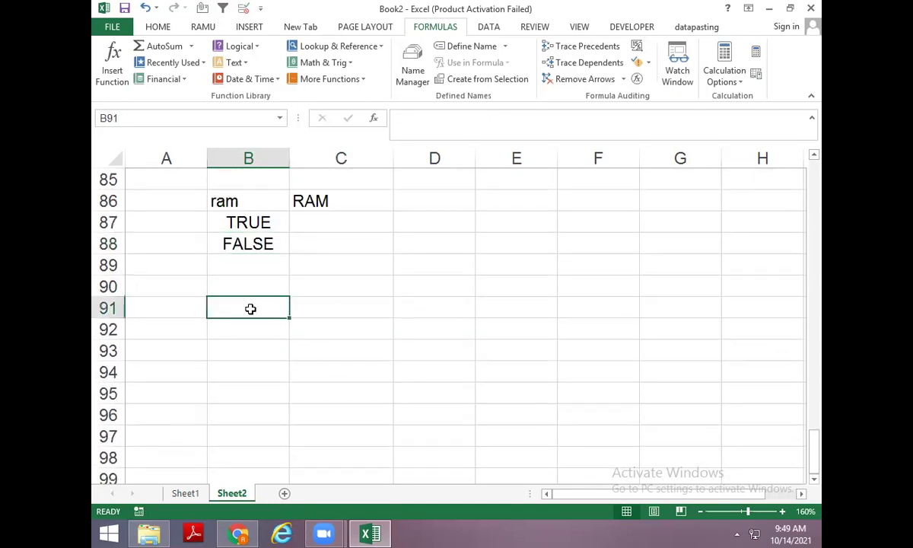
Browse the Formulas > Text functions, then enter the heading FIND in B90 and COMPUTER in B92.
left_click(234, 63)
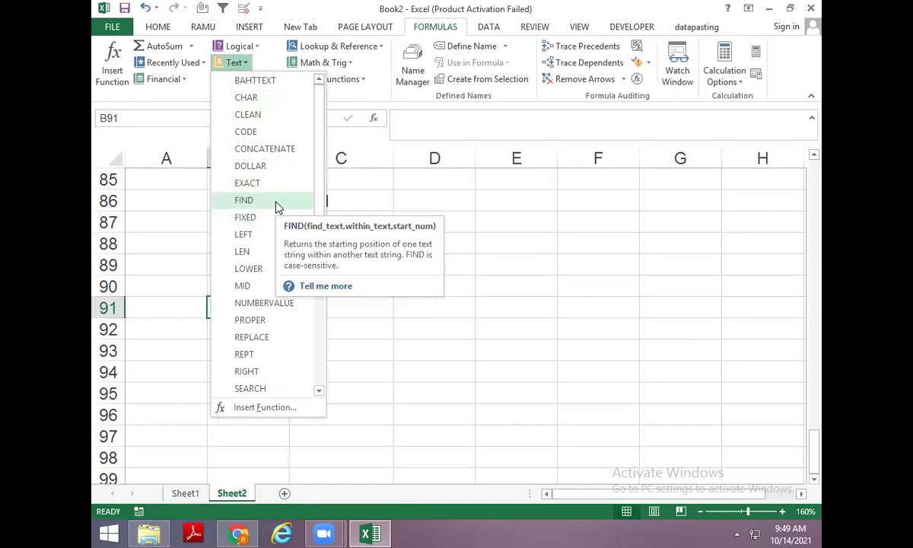
left_click(295, 300)
left_click(261, 281)
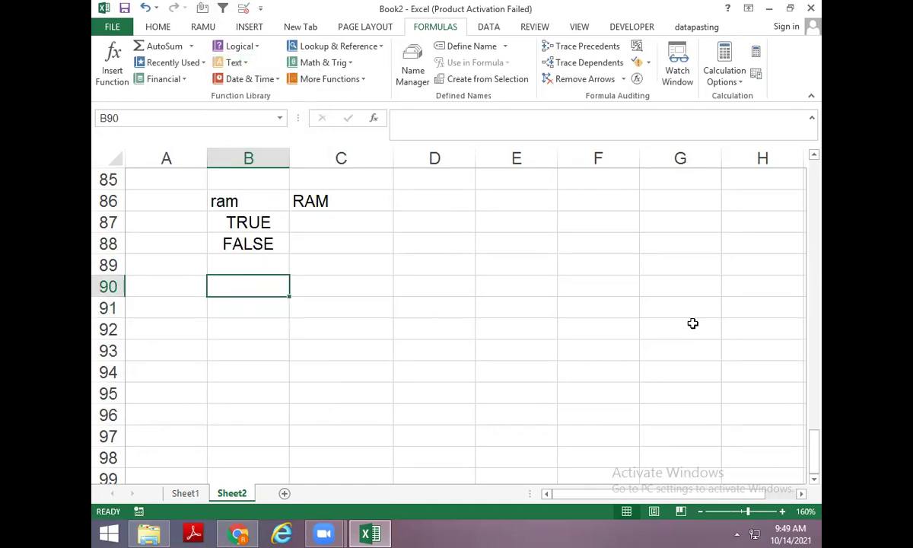
type("FIND")
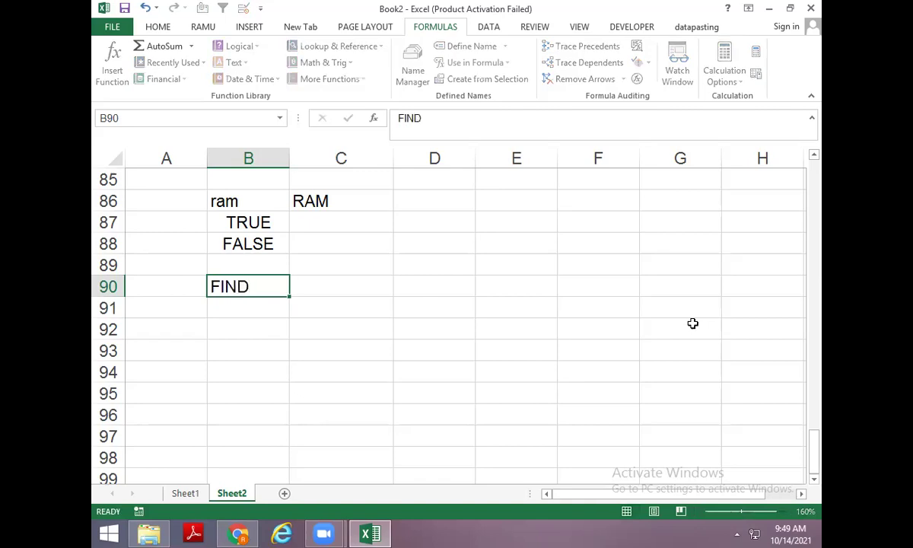
key("Return")
key("Return")
type("COMPUTER")
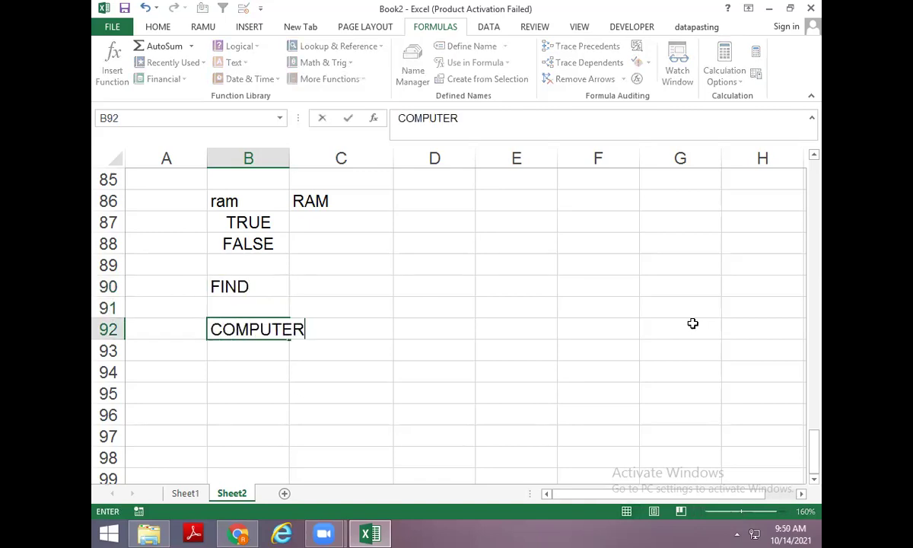
key("Return")
key("Up")
AutoFit column B to fit COMPUTER using Alt, H, O, I.
key("alt")
key("h")
key("o")
key("i")
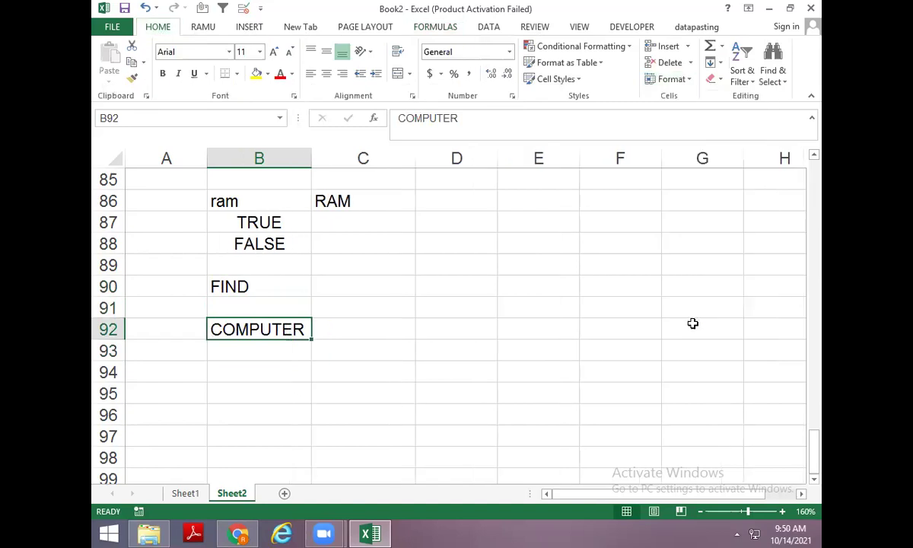
Start the formula =FIND("P",B92 in D92 to locate P within COMPUTER.
key("Right")
key("Left")
key("Right")
key("Right")
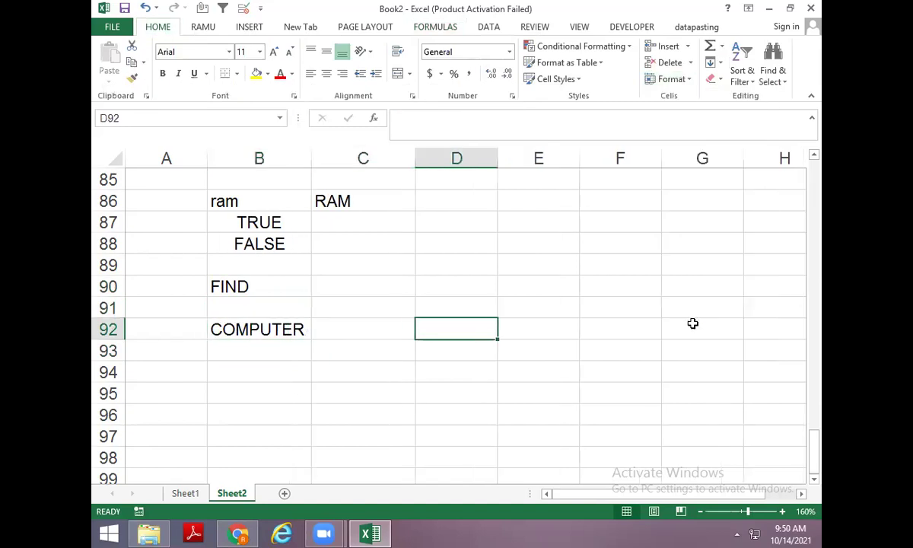
type("=FI")
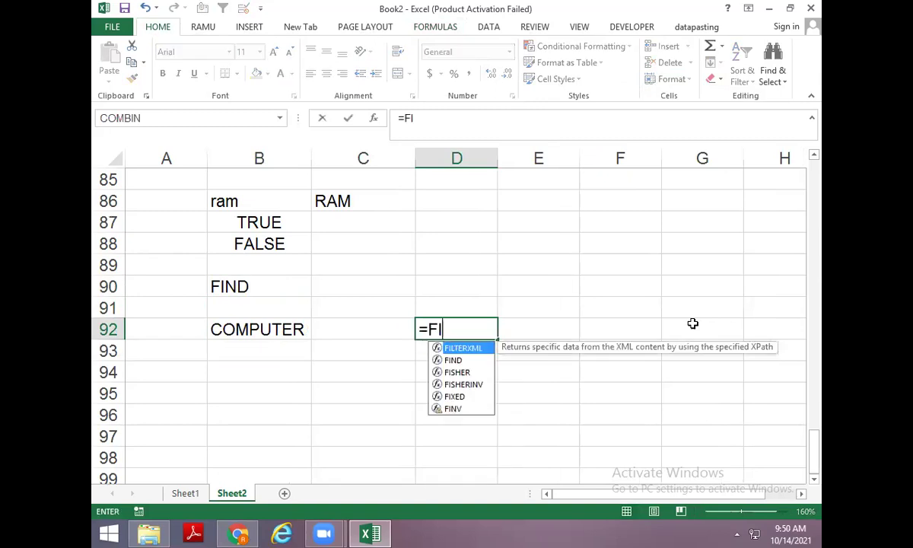
type("ND(\"")
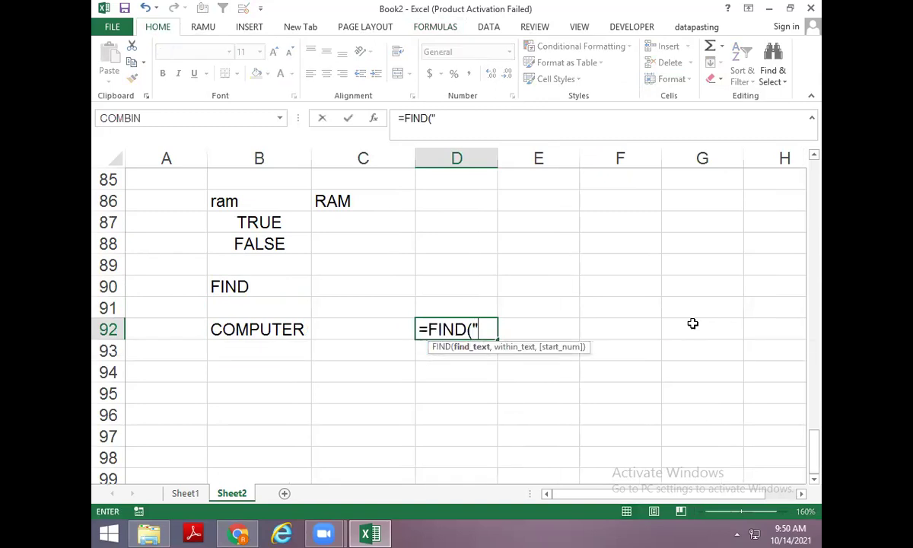
type("P\",")
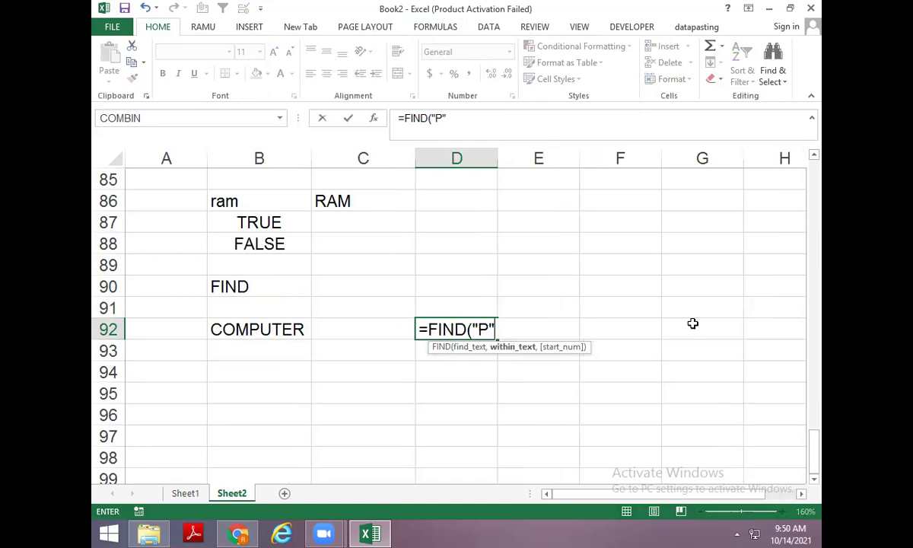
key("Left")
key("Left")
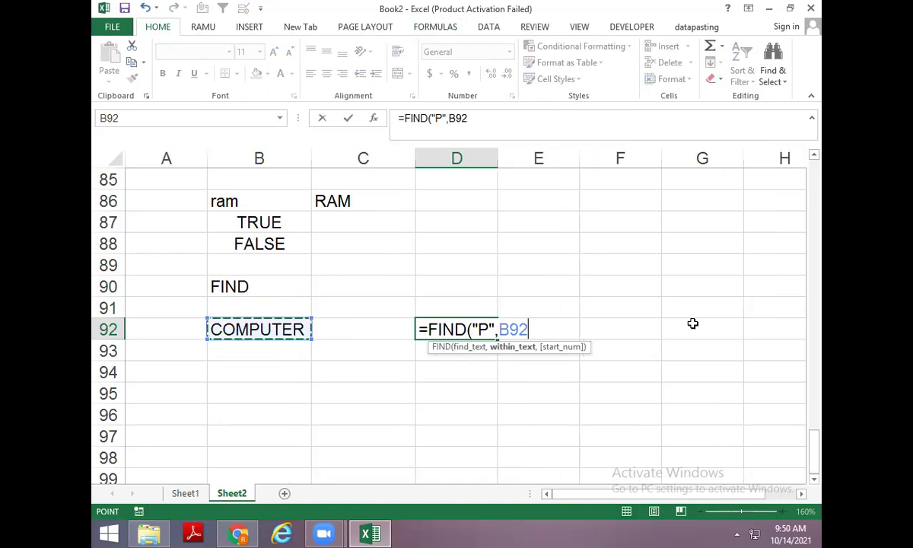
Complete =FIND("P",B92) in D92, returning 4, and enter COMPUTER in B93.
key("Return")
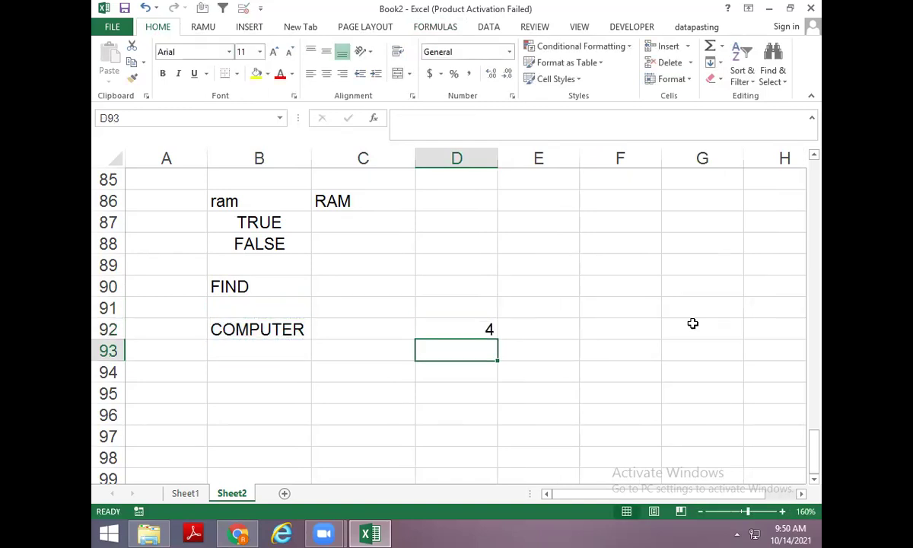
key("Up")
key("Down")
key("Left")
key("Left")
type("C")
key("Right")
key("Right")
Enter =FIND("p",B93) in D93, which returns #VALUE! for the lowercase p.
type("C")
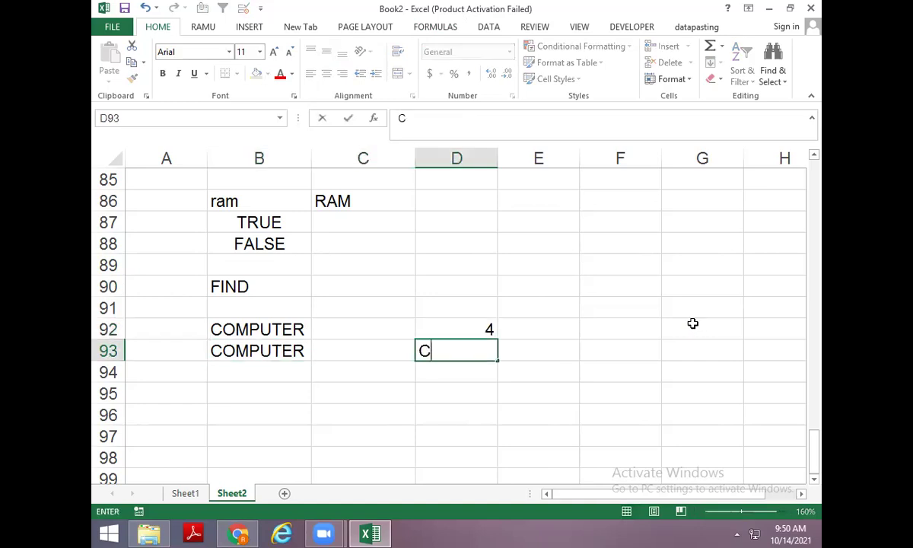
key("BackSpace")
type("=FIND(")
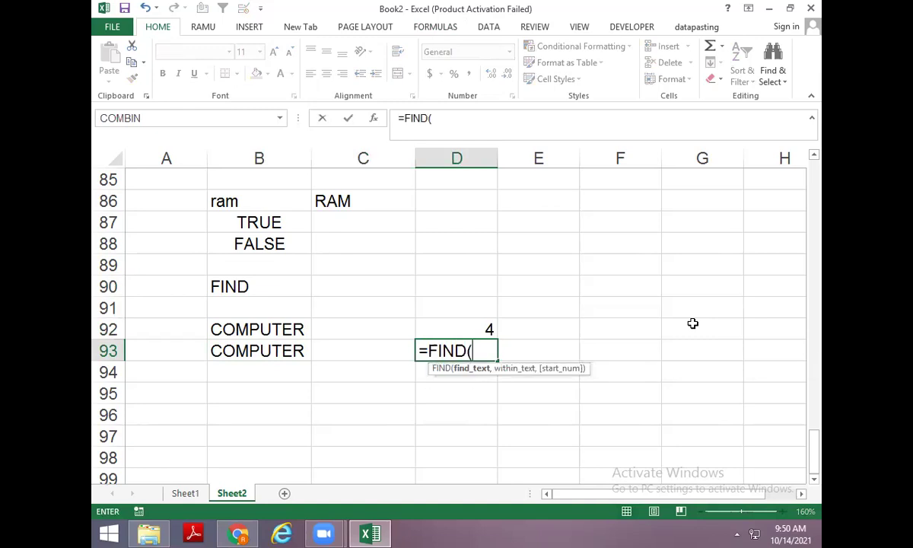
type("\"p\",")
key("Left")
key("Left")
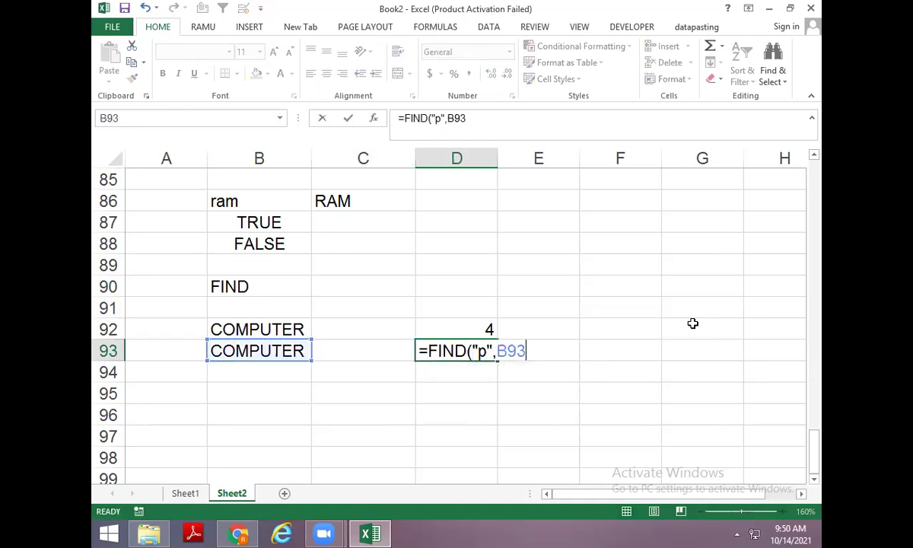
key("Return")
Revisit D92's formula to highlight the uppercase "P" behind FIND's case sensitivity.
key("Up")
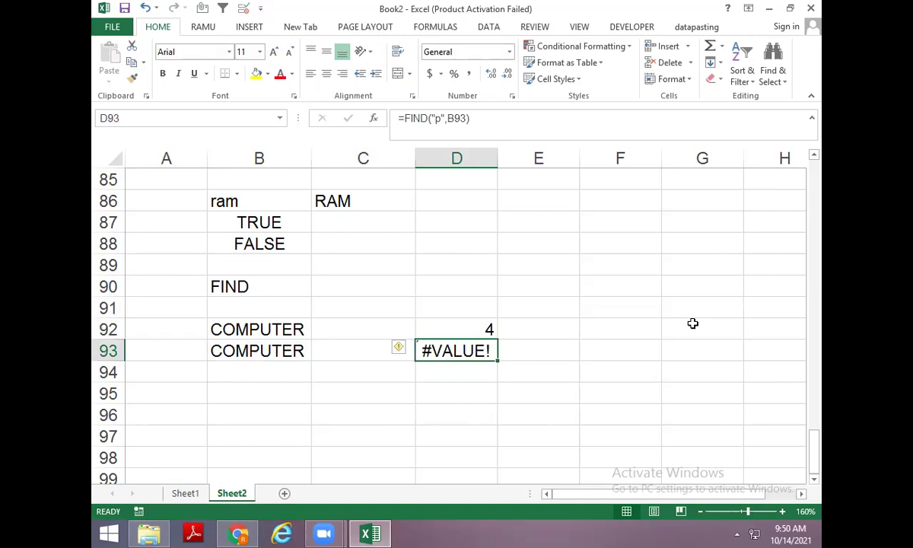
key("Up")
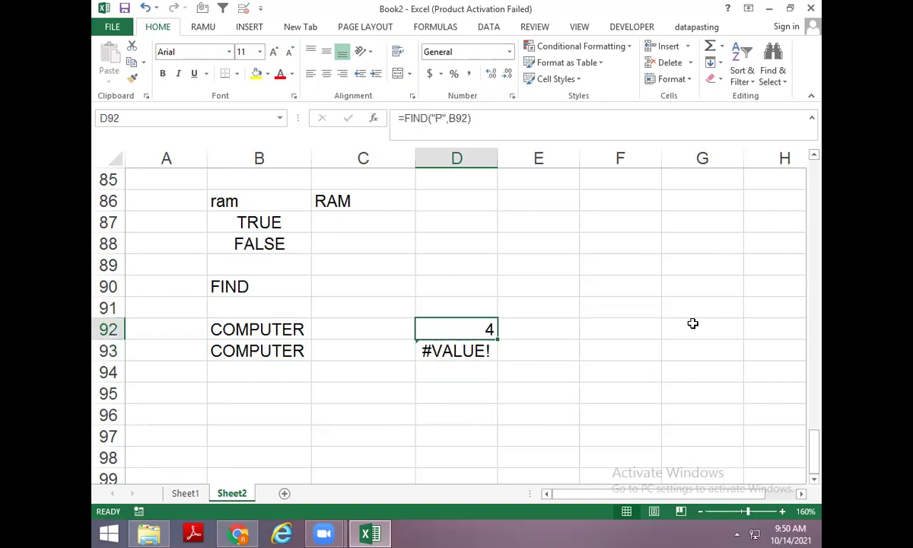
key("Left")
key("Left")
key("Right")
key("Right")
key("F2")
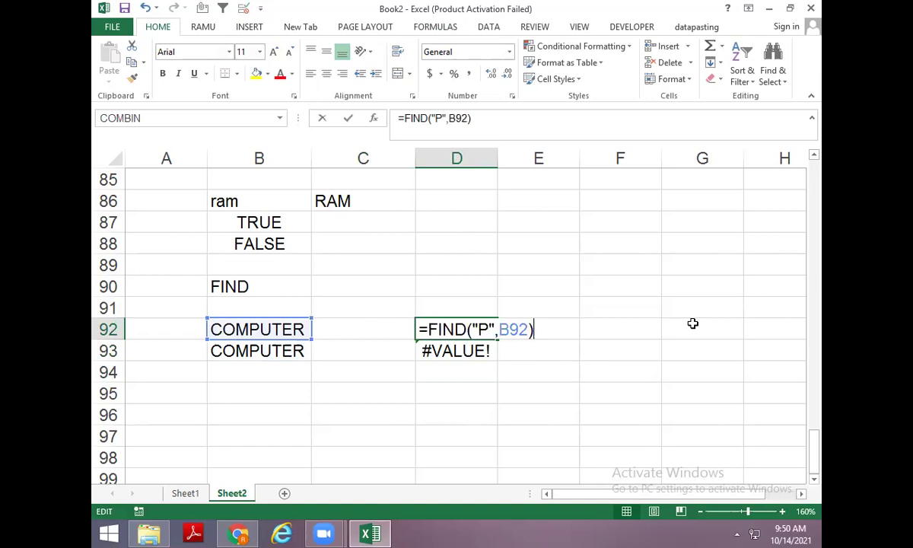
key("Left")
key("Left")
key("Left")
key("Left")
key("Left")
key("Left")
key("Left")
key("shift+Right")
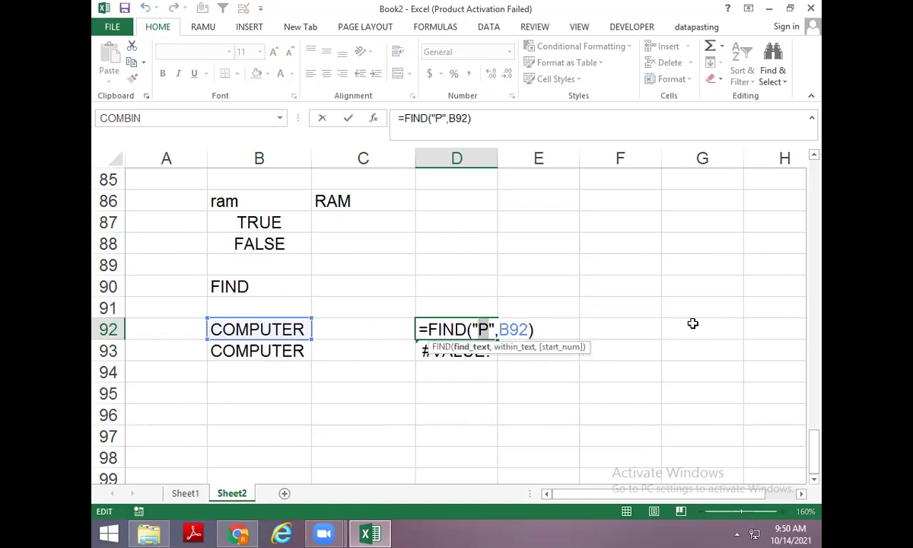
key("Return")
key("Up")
key("Down")
key("Down")
key("Down")
Type the note 'case sensative' in B95.
key("Left")
key("Left")
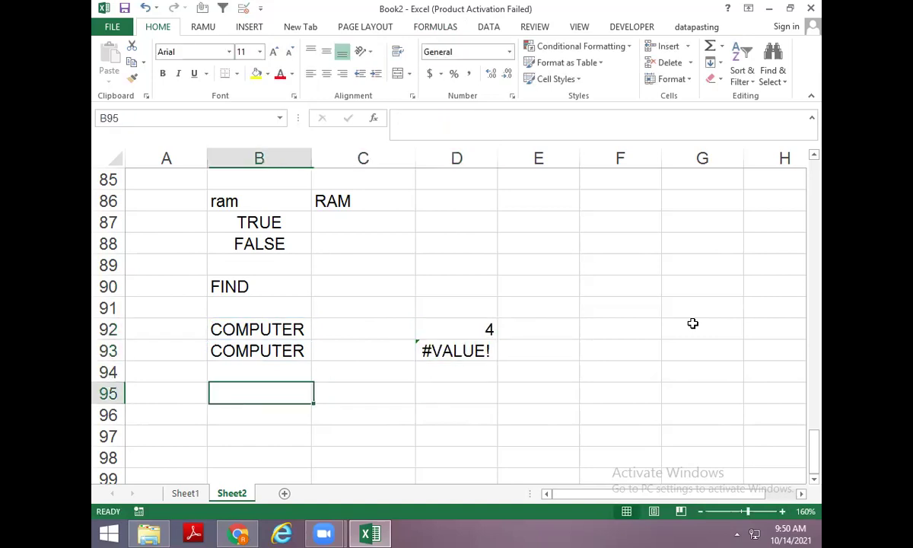
type("ca")
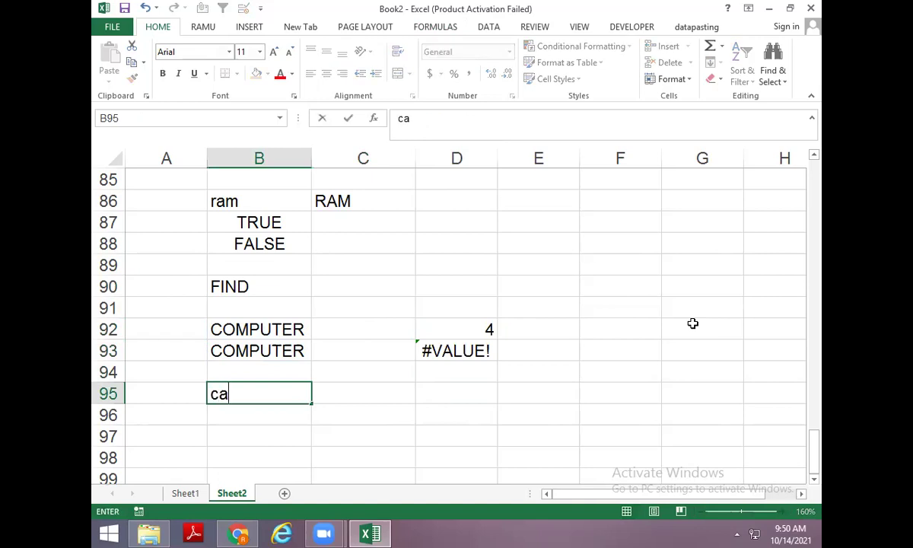
type("se sensative")
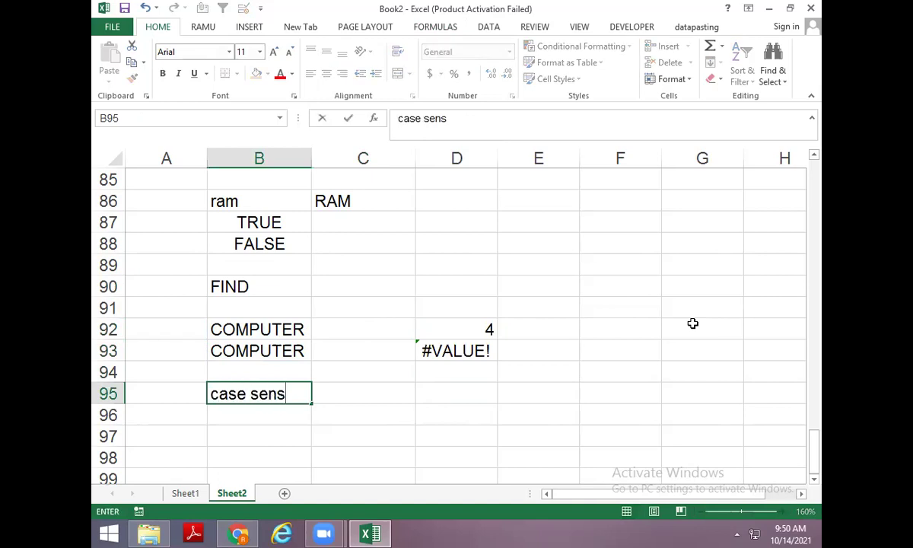
key("Return")
Copy the two COMPUTER cells B92:B93 into B97:B98.
key("Down")
key("Down")
key("Down")
key("Up")
key("Up")
key("Up")
key("Up")
key("Up")
Add the heading 'search' in B96 and fill it and the FIND heading B90 yellow.
key("Up")
key("Up")
key("shift+Down")
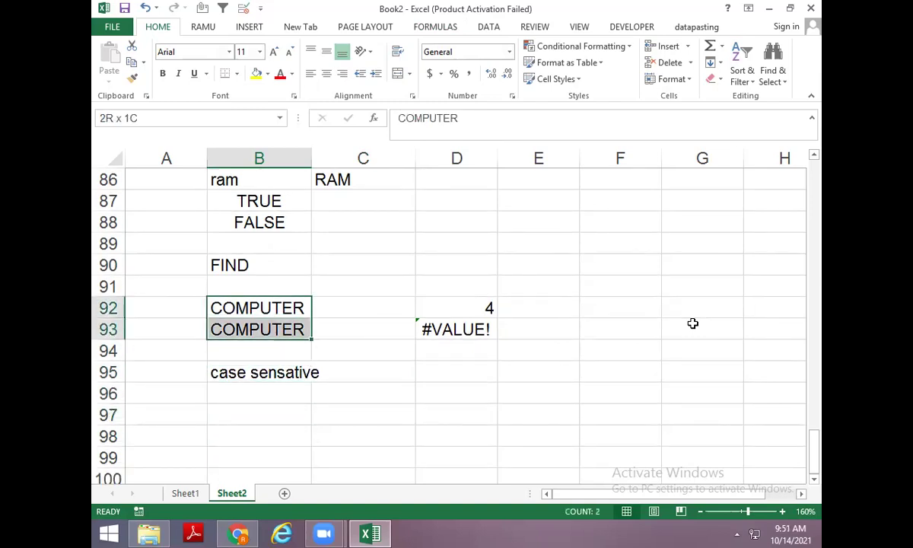
key("ctrl+c")
key("Down")
key("Down")
key("Down")
key("Down")
key("Down")
key("ctrl+v")
key("Up")
key("Right")
key("Left")
type("search")
key("Return")
key("Up")
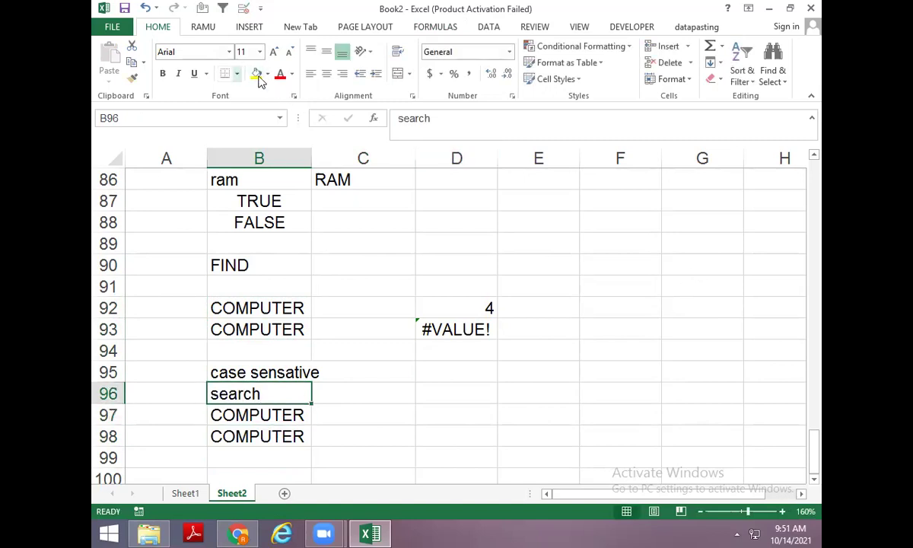
left_click(258, 74)
left_click(254, 268)
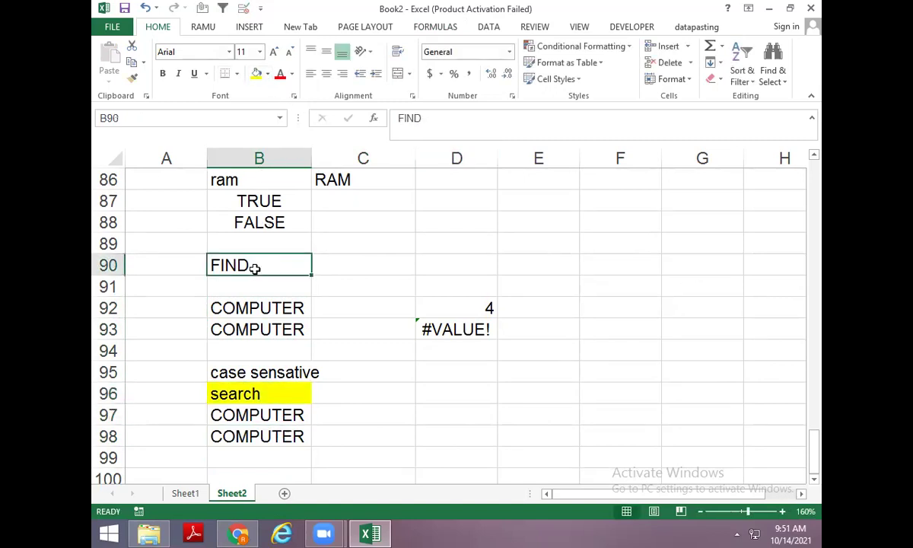
left_click(258, 75)
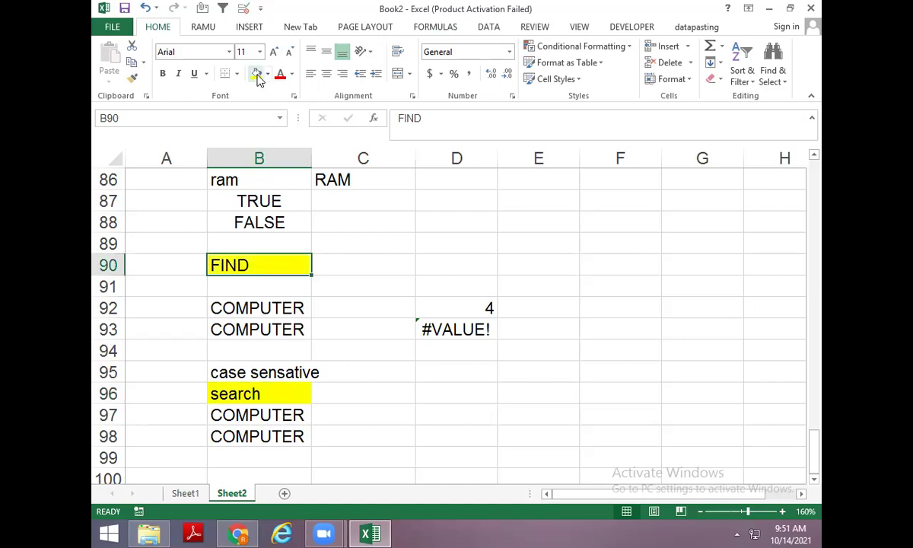
Start a SEARCH formula in D97 by typing =search.
key("Down")
key("Down")
key("Down")
key("Down")
key("Down")
key("Down")
key("Down")
key("Right")
key("Down")
key("Up")
key("Right")
type("=search")
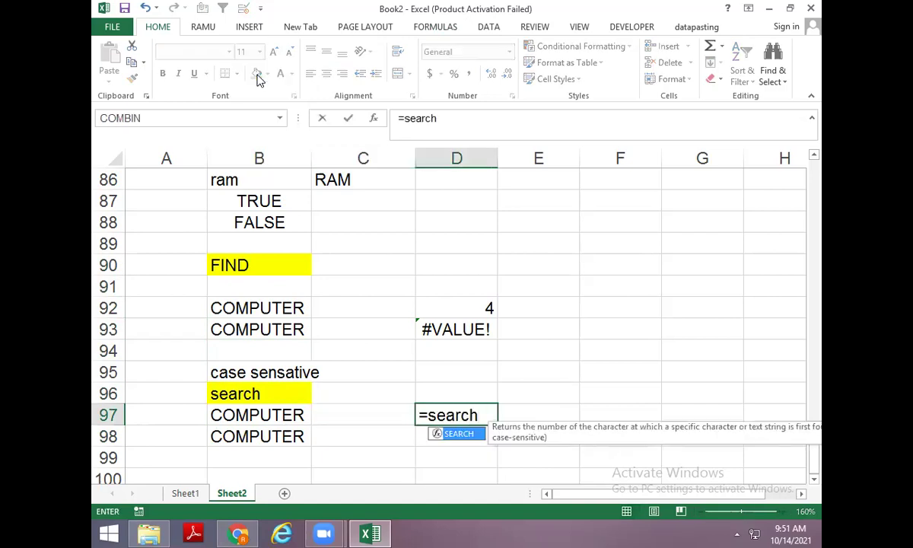
Complete =SEARCH("m",B97) in D97, returning 3.
key("Tab")
type("\"")
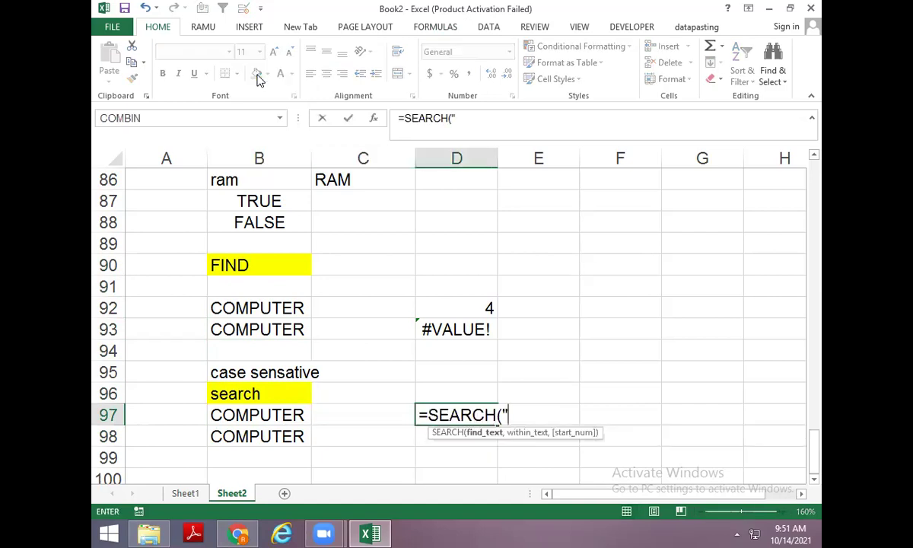
type("m\",")
key("Left")
key("Left")
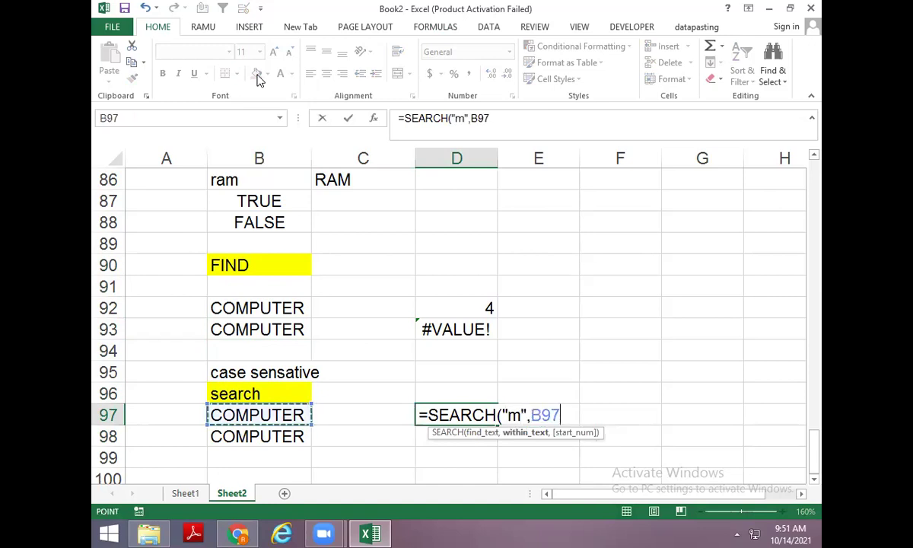
key("Return")
Fill the formula into D98 and change it to =SEARCH("M",B98), also returning 3.
key("ctrl+d")
key("F2")
key("Left")
key("Left")
key("Left")
key("Left")
key("Left")
key("Left")
key("Left")
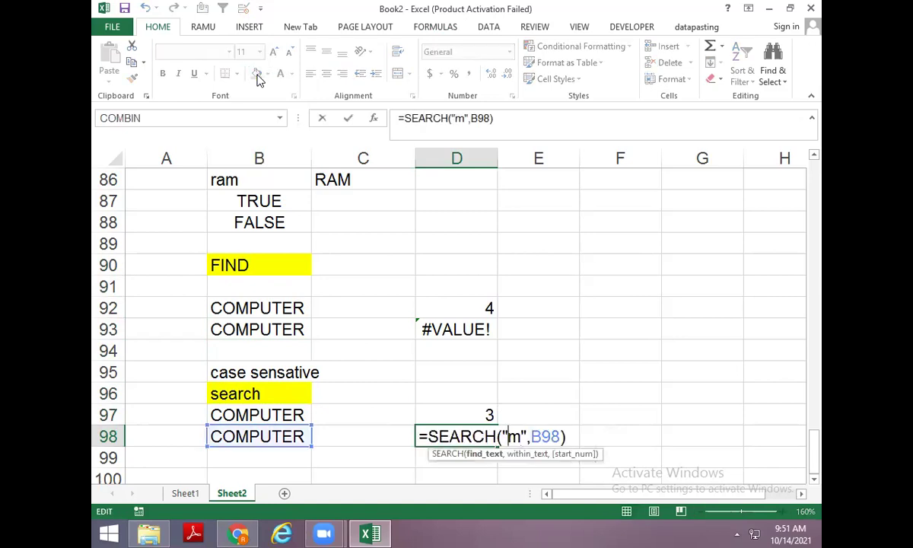
key("Delete")
type("M")
key("BackSpace")
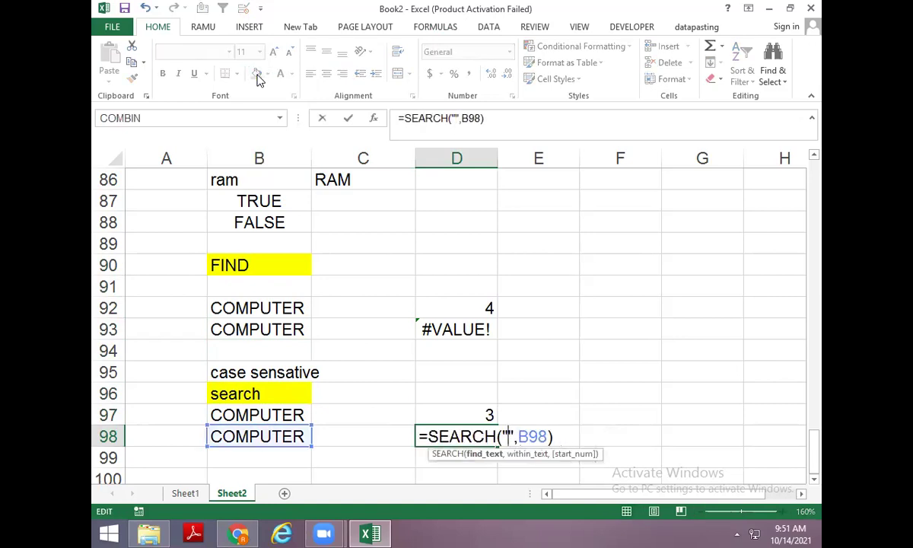
type("M")
key("shift+Return")
Apply All Borders to B97:D98.
key("shift+Left")
key("shift+Left")
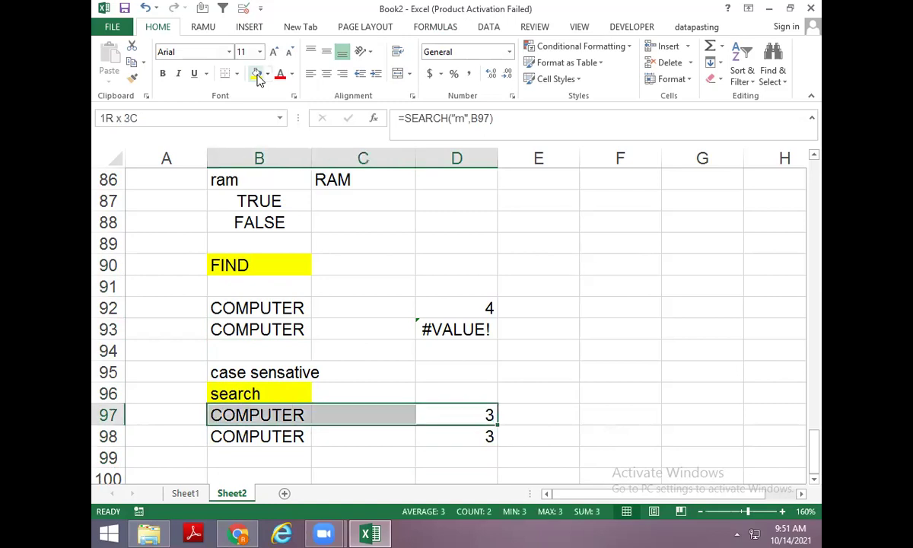
key("shift+Down")
key("alt+h")
key("b")
key("a")
Move back up from D97 toward the FIND examples to compare the results.
scroll(333, 310, "down", 1)
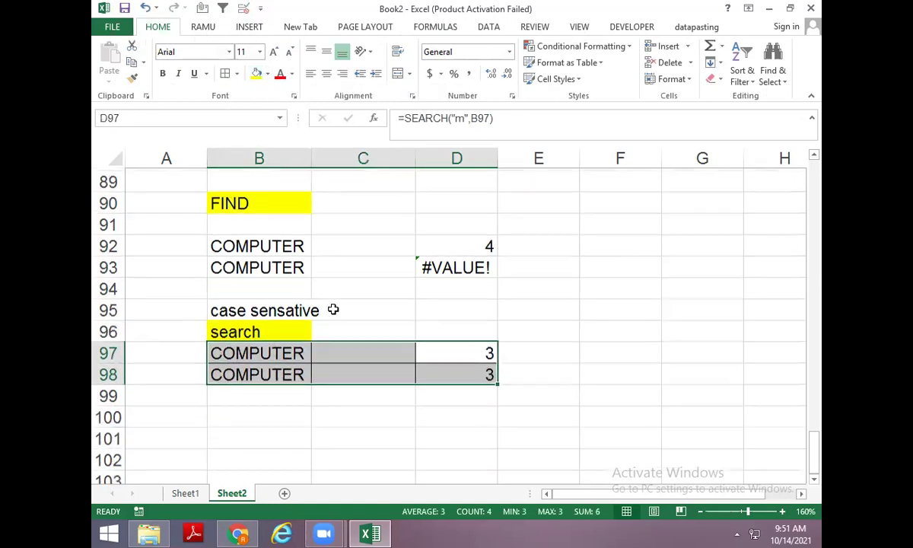
left_click(378, 423)
key("Up")
key("Up")
key("Up")
key("Right")
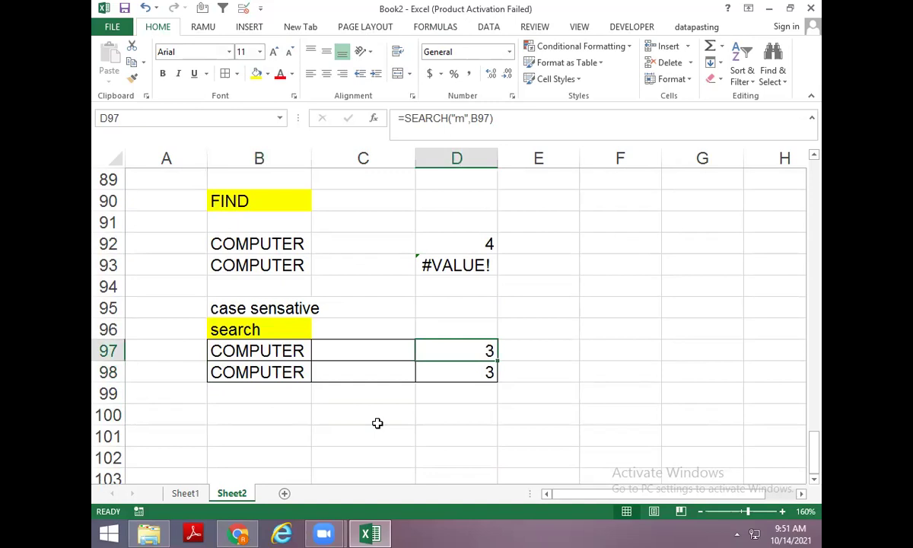
key("Up")
key("Up")
key("Up")
key("Left")
key("Up")
key("Up")
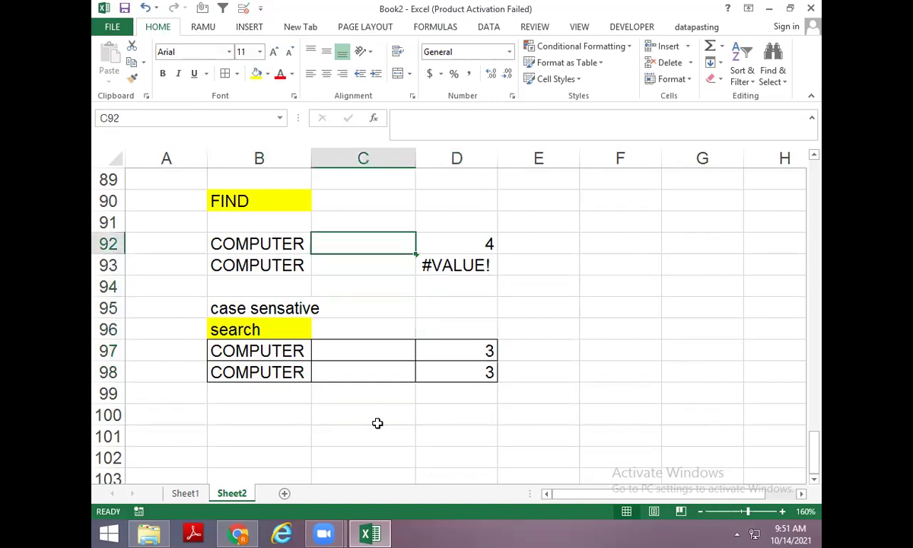
key("Left")
key("Up")
key("Up")
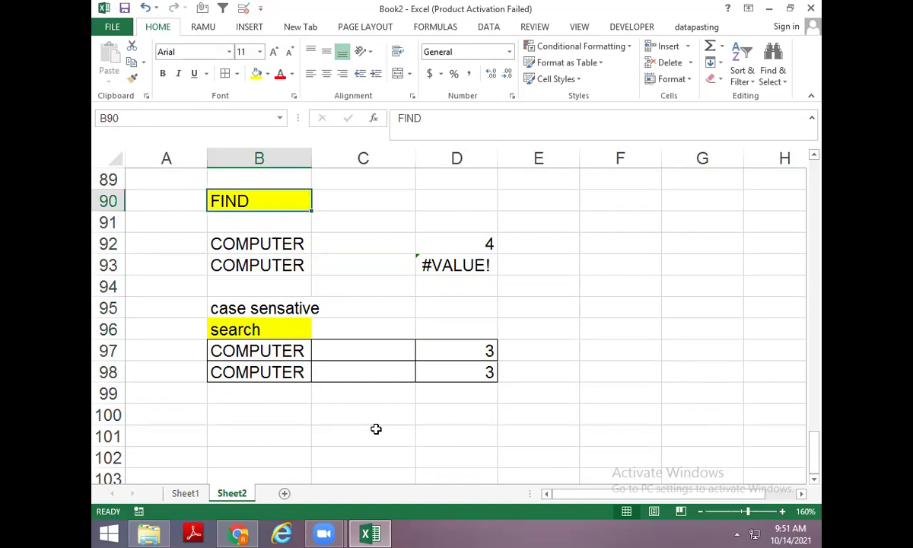
Enter the heading REPLACE in B101.
scroll(376, 429, "down", 1)
left_click(267, 333)
left_click(284, 368)
type("R")
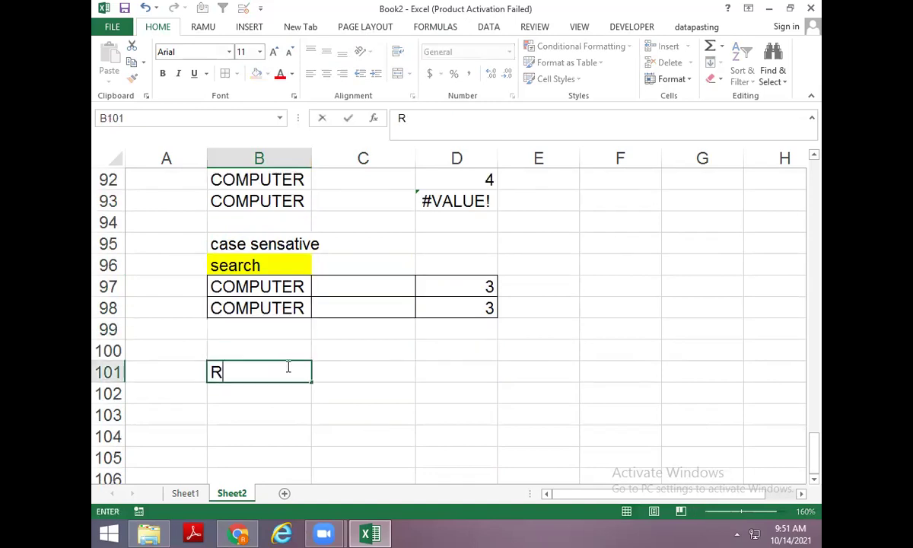
type("EPLACE")
key("Return")
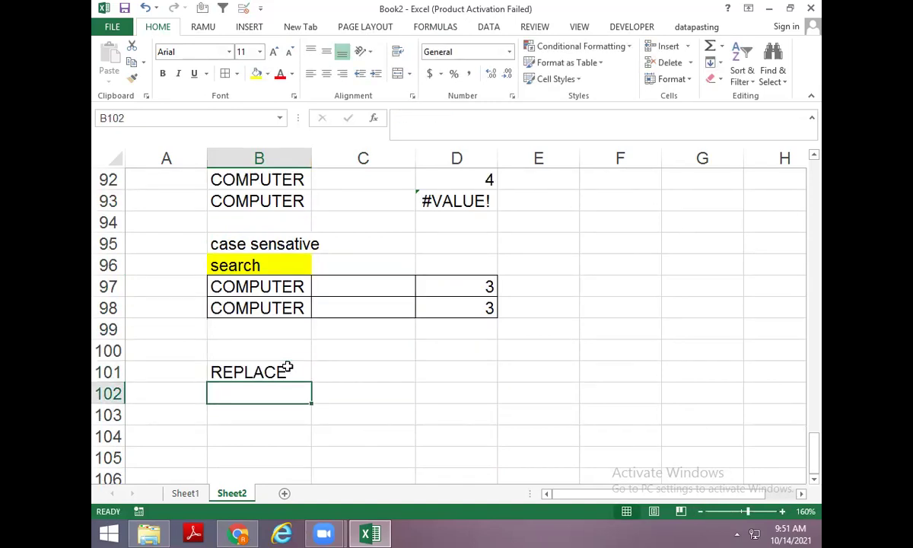
Enter COMPUTER as the sample text in B103.
scroll(307, 471, "down", 1)
left_click(240, 356)
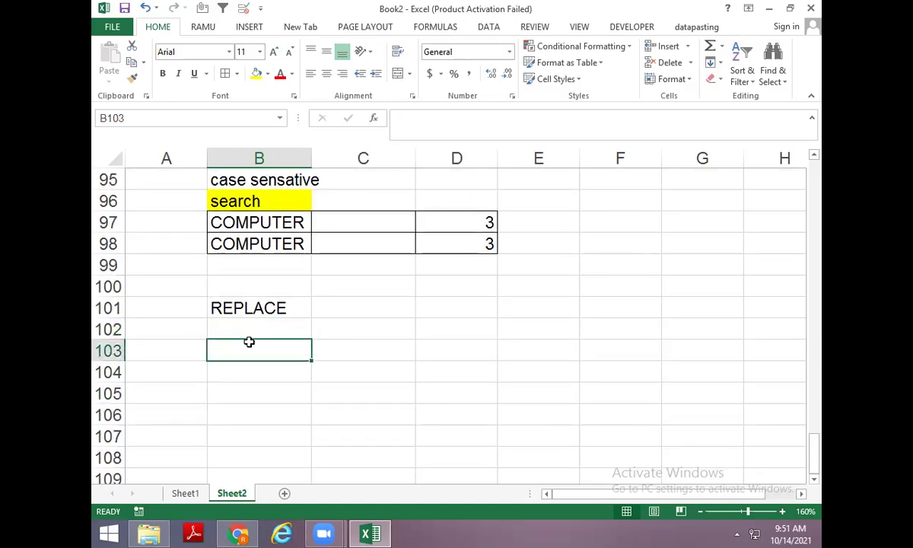
type("=")
key("Escape")
type("COMPUTER")
key("Return")
key("Up")
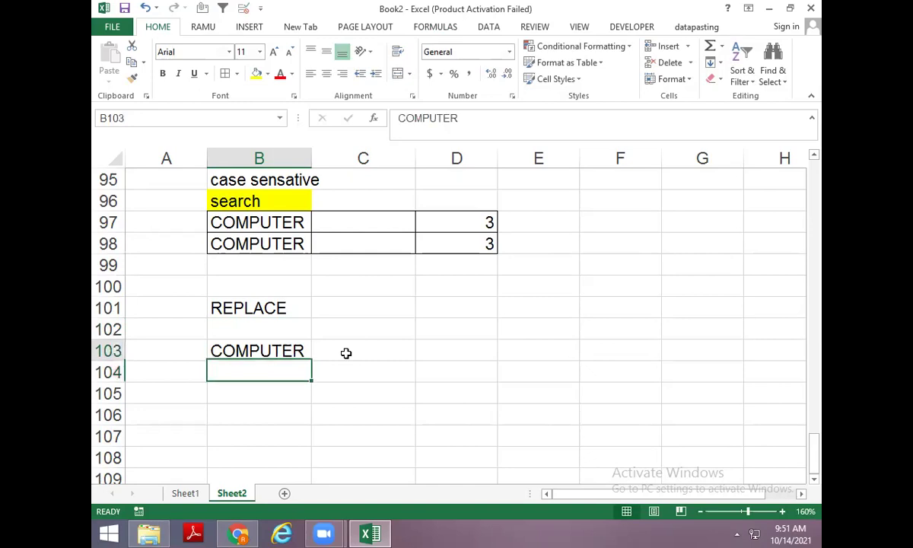
Enter =REPLACE(B103,3,2,"X") in C103, turning COMPUTER into COXUTER.
left_click(346, 352)
type("=REPL")
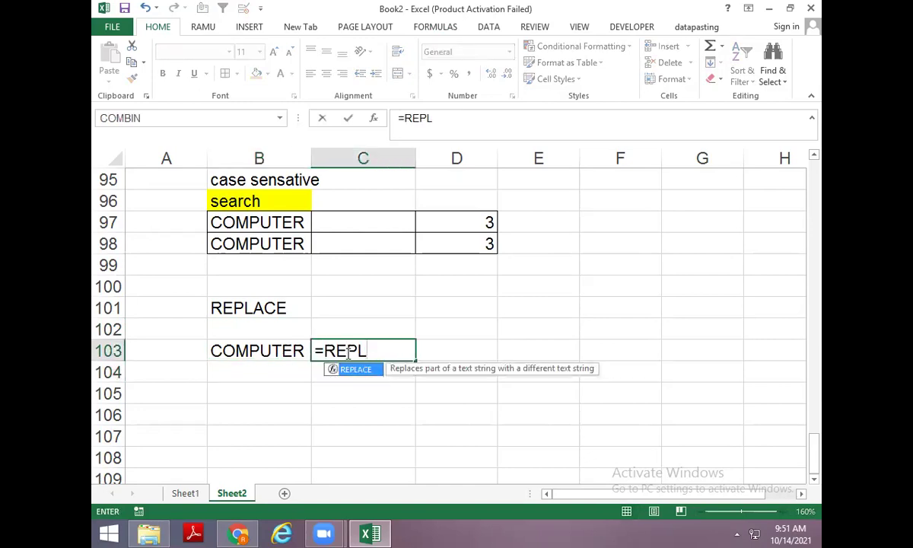
key("Tab")
key("Left")
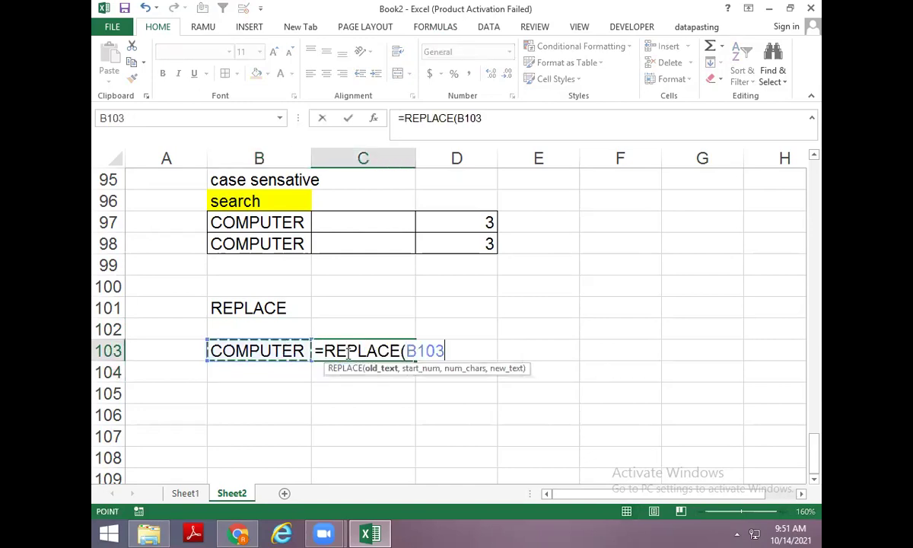
type(",3")
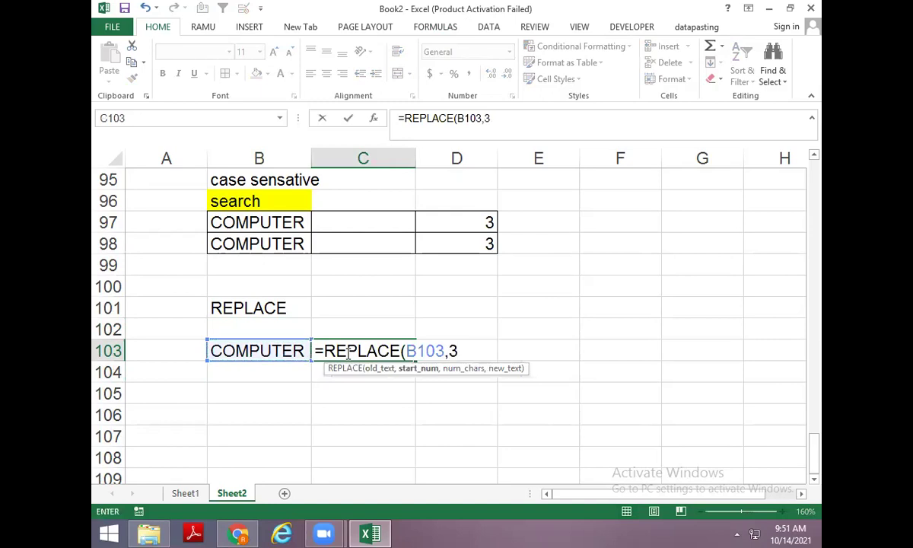
type(",2")
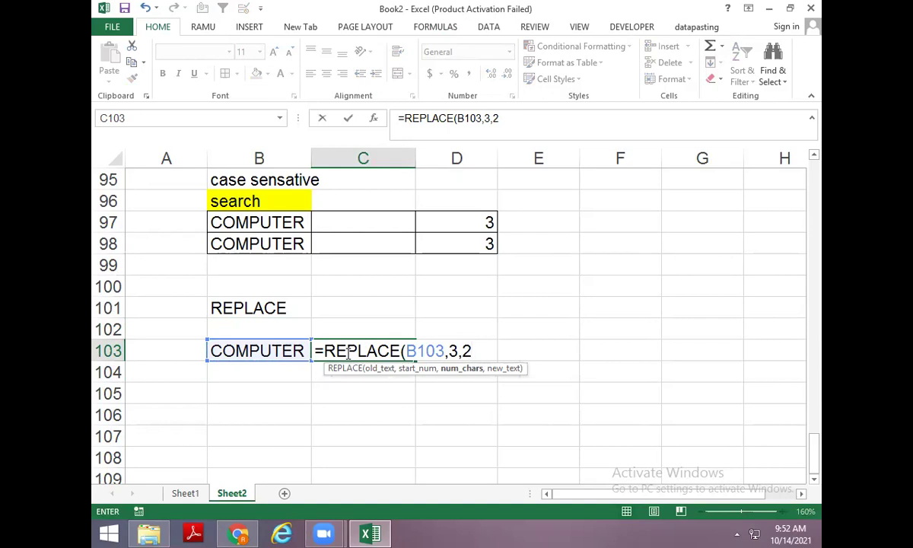
type(",\"X\"")
key("Return")
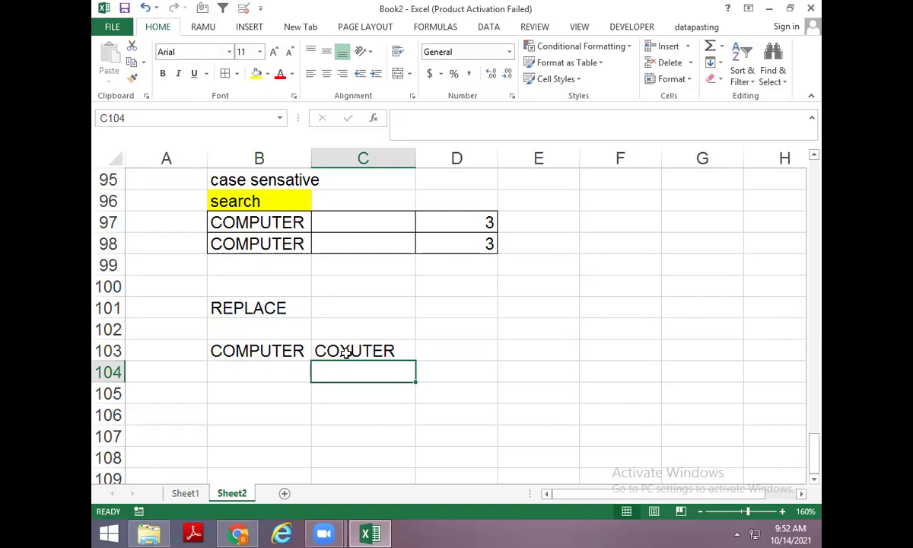
key("Left")
Fill COMPUTER and the formula into row 104, removing the X so C104 shows COUTER.
key("ctrl+d")
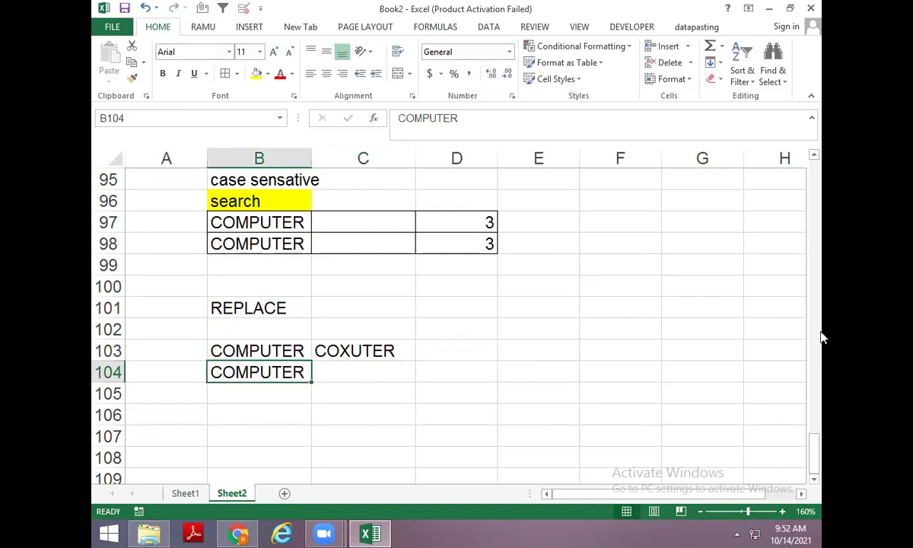
key("Right")
key("ctrl+d")
key("F2")
key("Left")
key("Left")
key("Left")
key("Left")
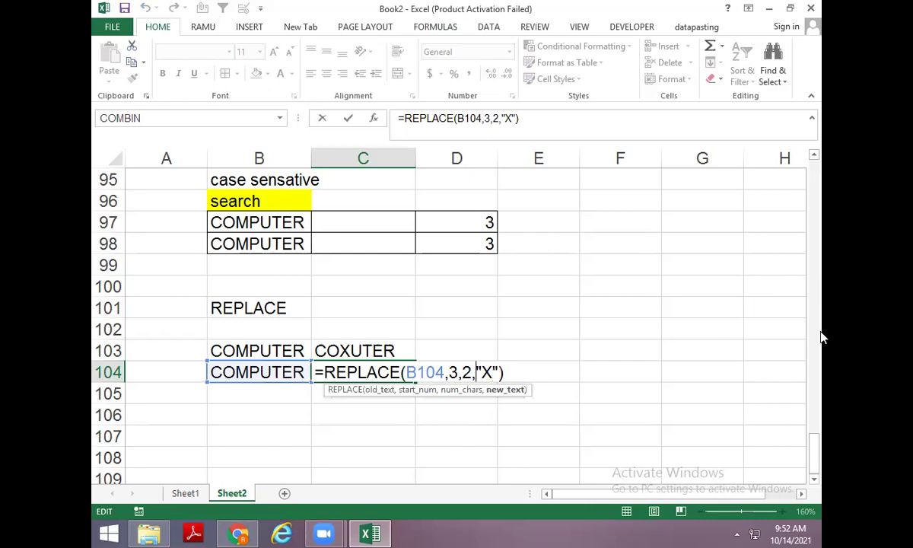
key("BackSpace")
key("Return")
key("Up")
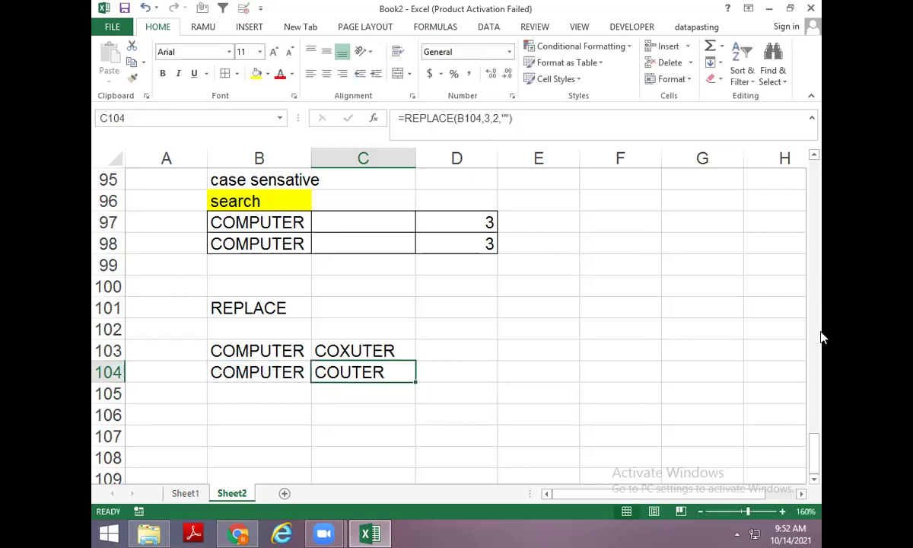
Enter COMPUTER in B105 and =REPLACE(B105,3,0,"X") in C105, producing COXMPUTER.
key("Left")
key("Down")
type("COMPUTER")
key("Tab")
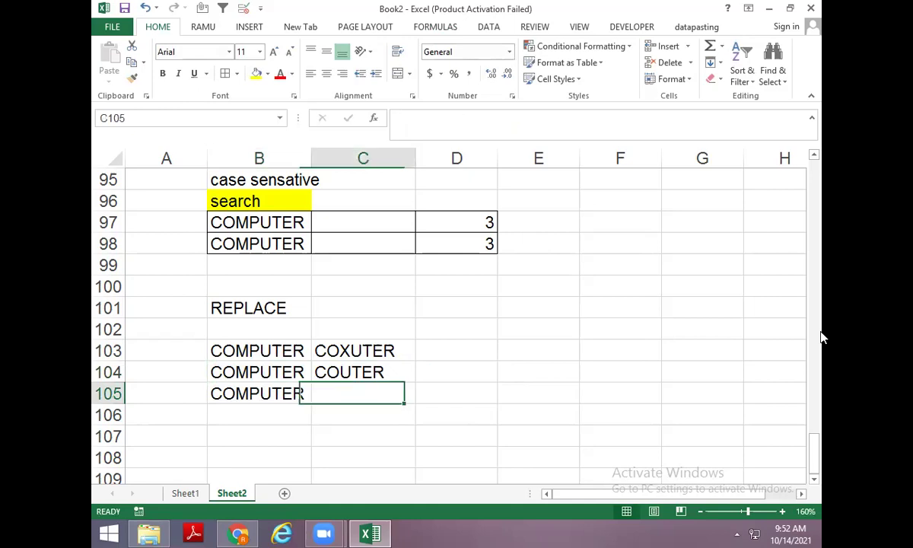
type("=REPL")
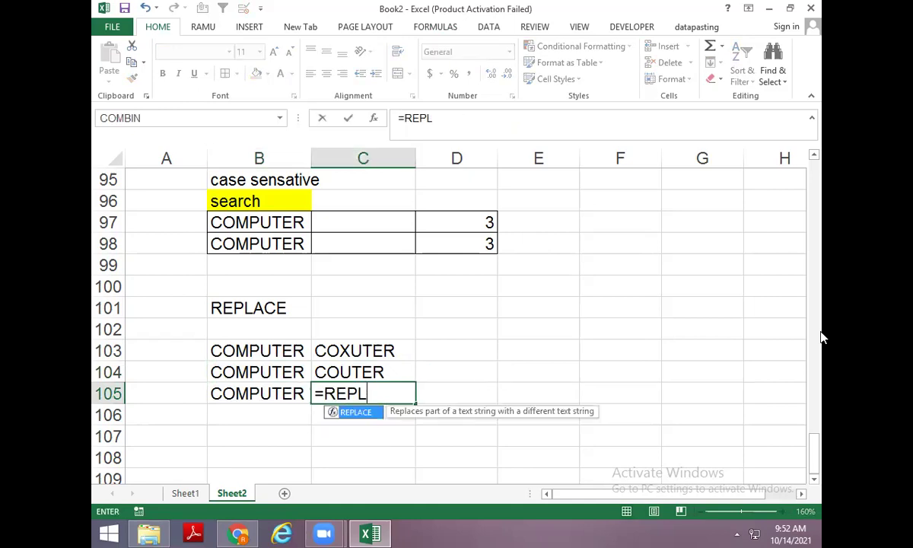
key("Tab")
key("Left")
type(",3")
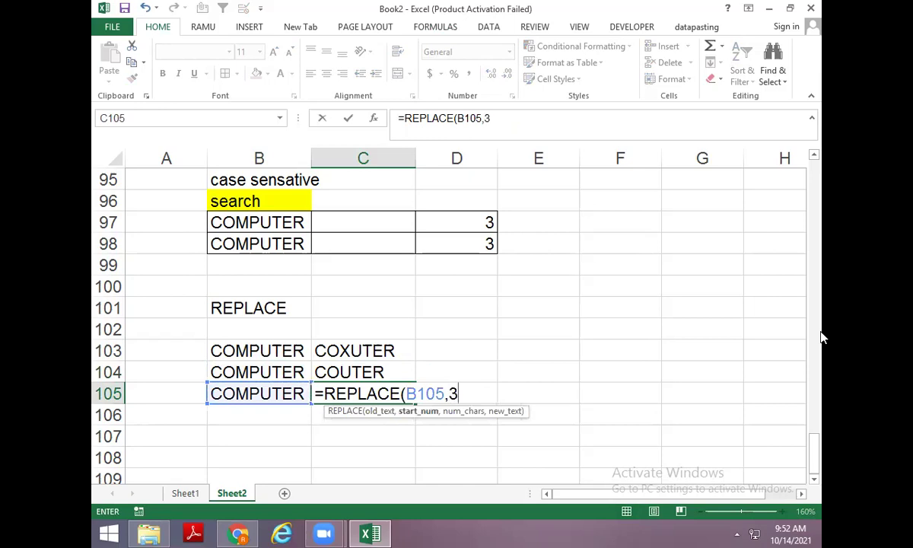
type(",")
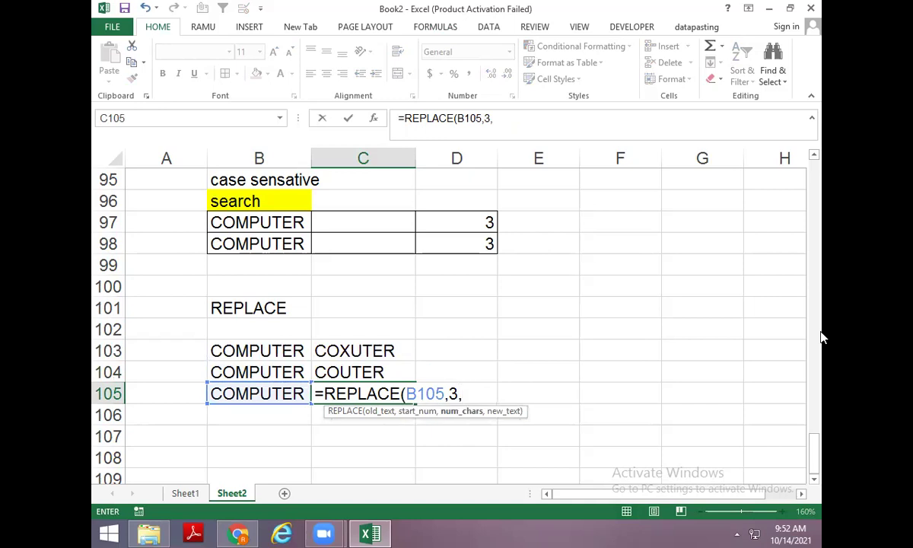
type("0,")
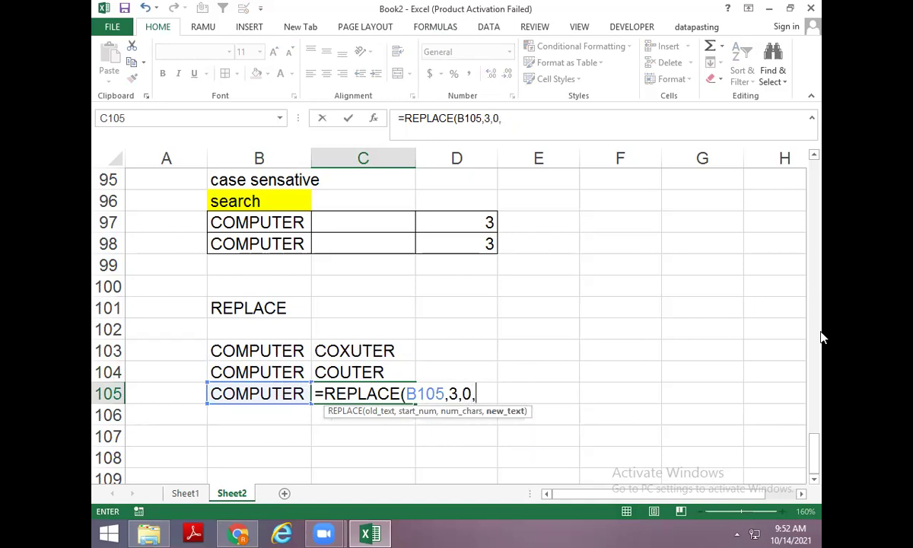
type("\"X\")")
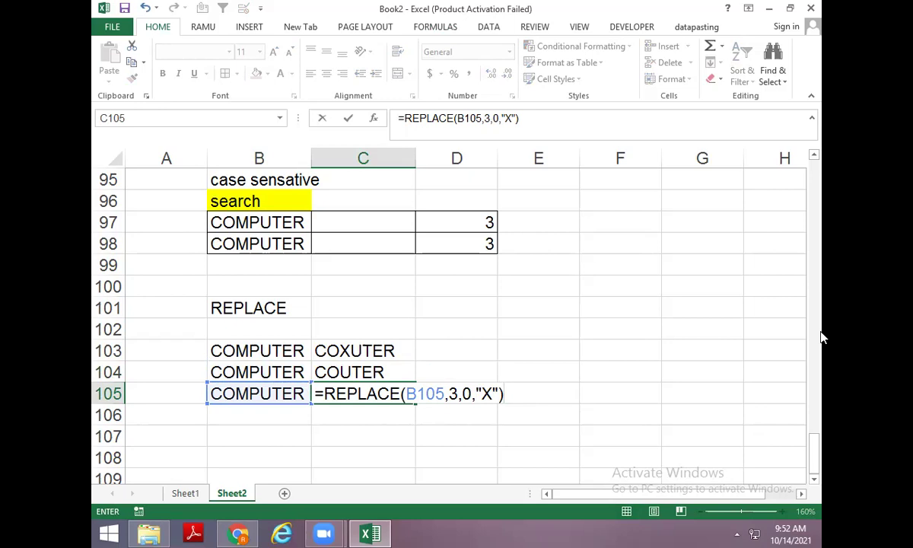
key("Return")
scroll(340, 312, "down", 1)
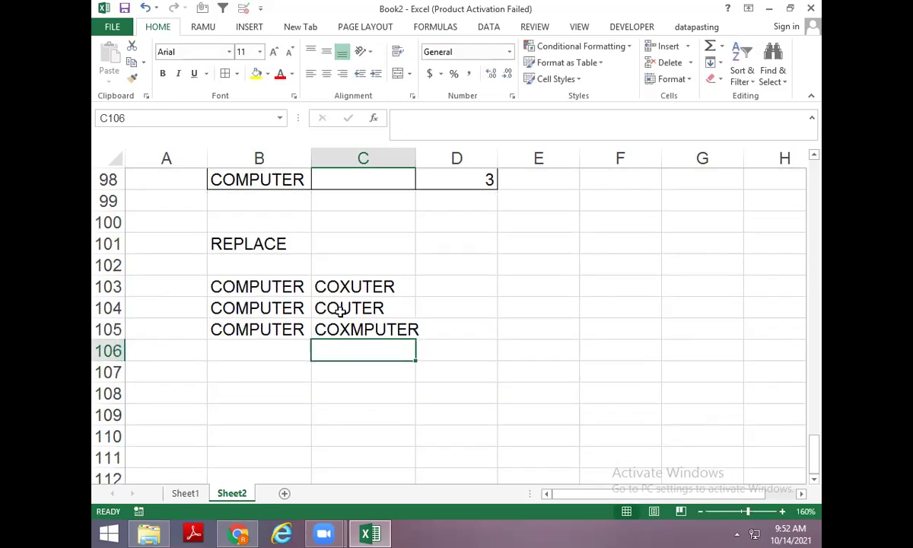
left_click(276, 364)
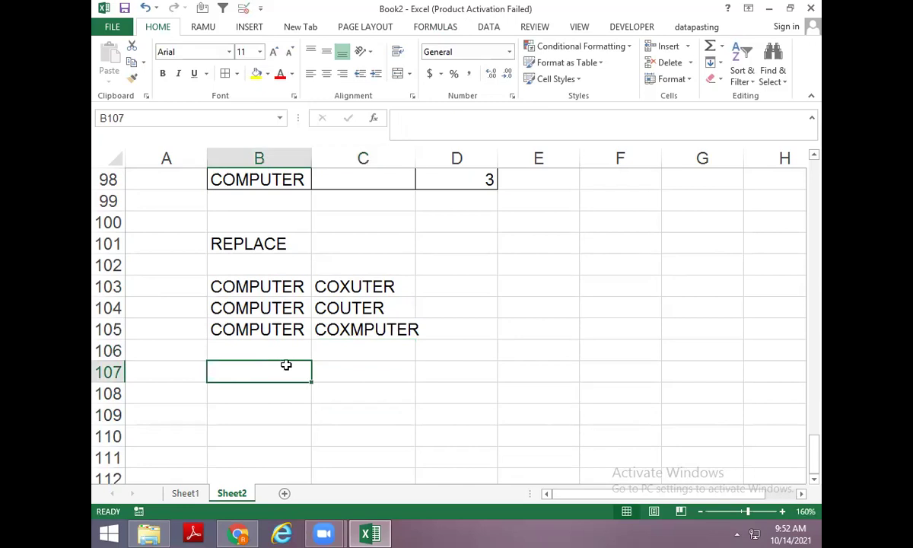
Enter SUBSTITUTE as a plain-text heading in B107, stripping the autocompleted = and bracket.
type("=SU")
key("Tab")
key("Left")
key("Left")
key("Left")
key("Left")
key("Left")
key("Left")
key("Left")
key("Left")
key("Left")
key("Left")
key("Left")
key("Left")
key("Delete")
key("End")
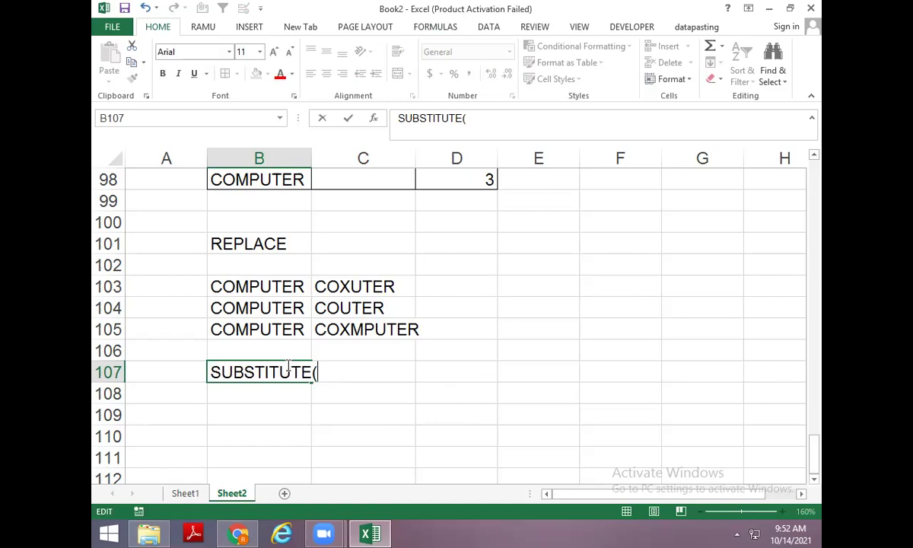
key("BackSpace")
left_click(295, 395)
scroll(261, 361, "down", 1)
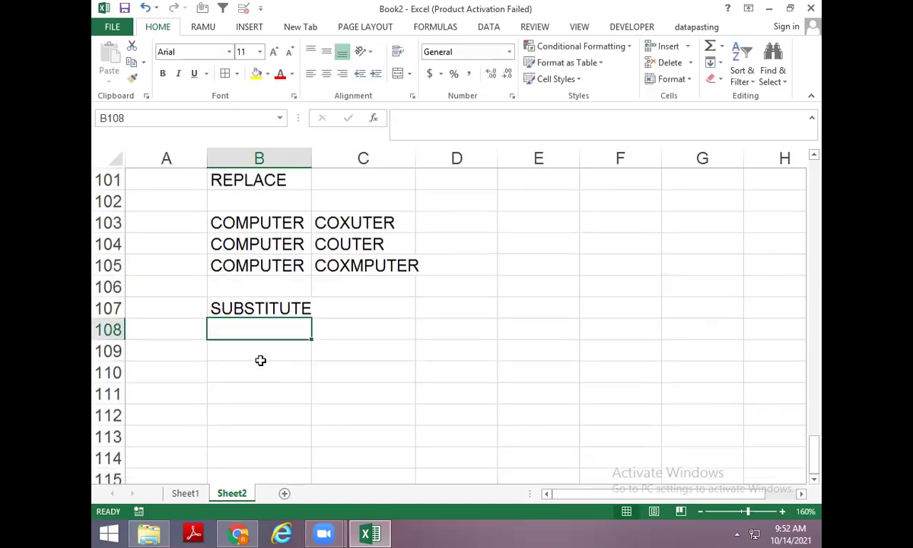
left_click(259, 359)
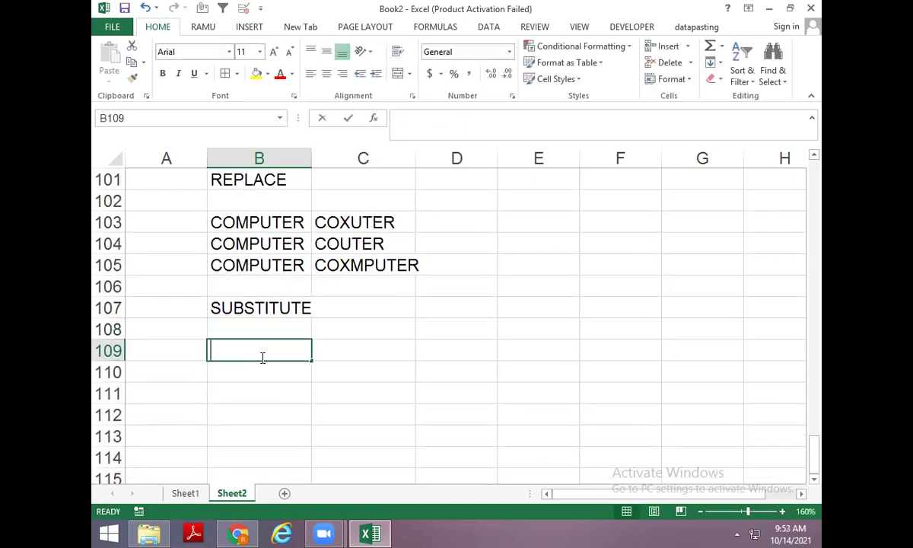
Enter the sample words SORRIDON and DISPRIN in B109 and B110.
type("SORRIDON")
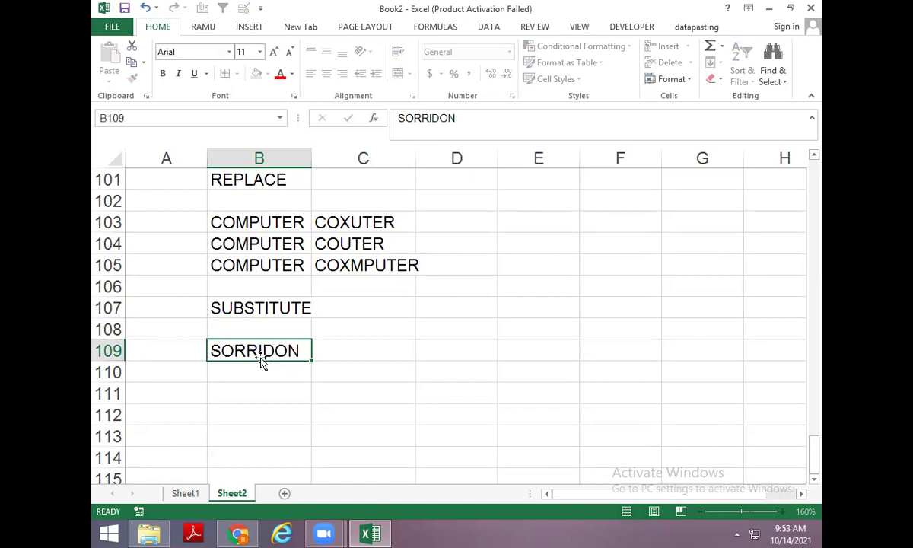
key("Return")
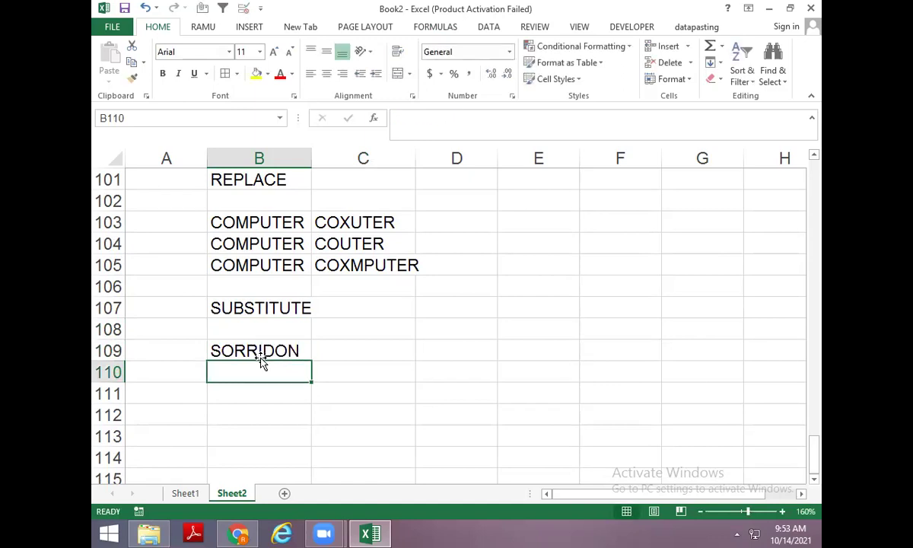
key("Up")
key("Up")
key("Down")
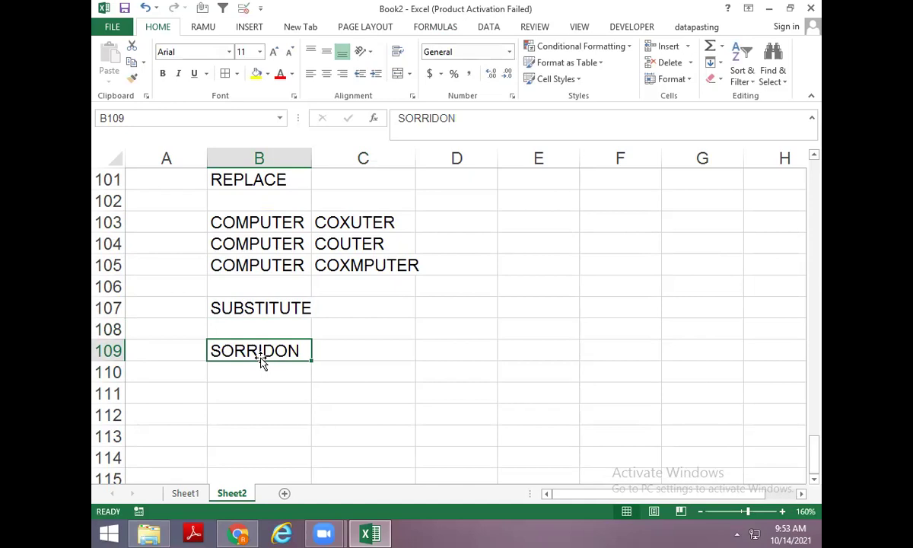
key("Down")
type("DISPRIN")
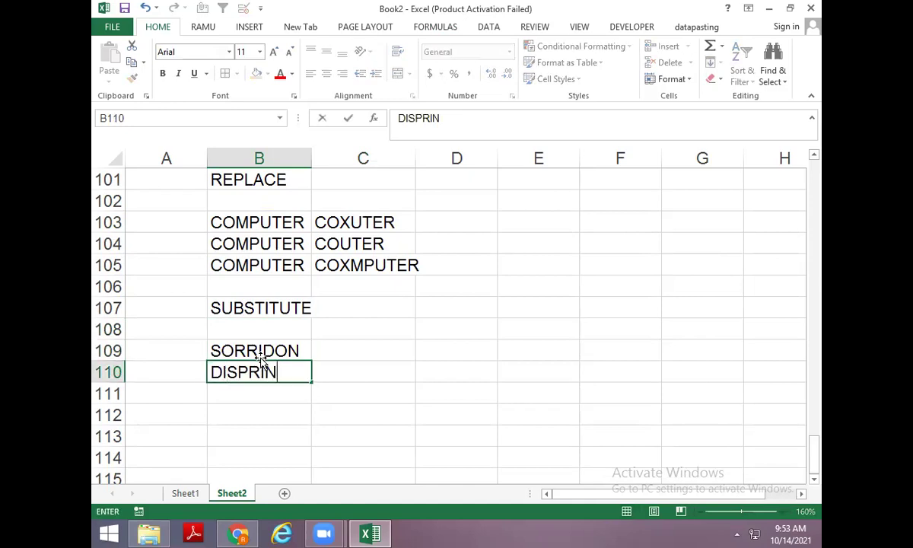
key("Return")
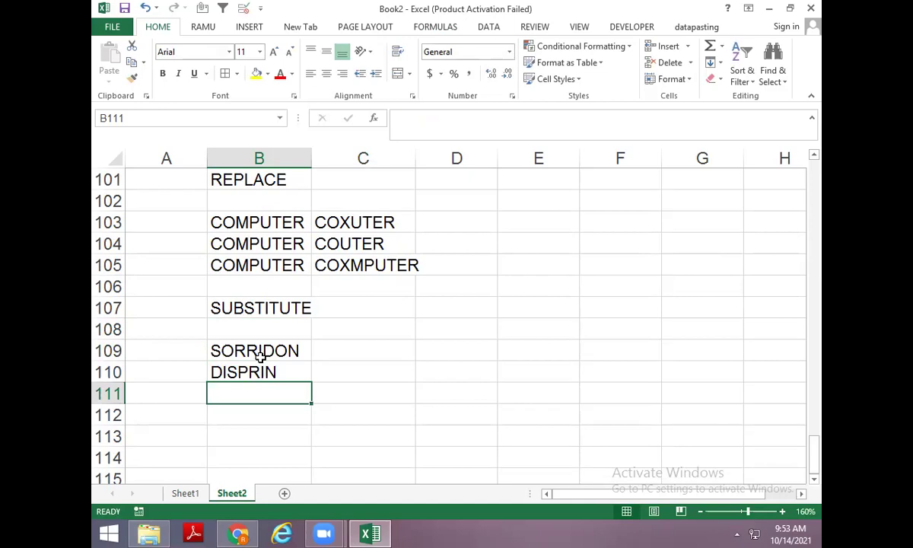
left_click(272, 348)
left_click(276, 370)
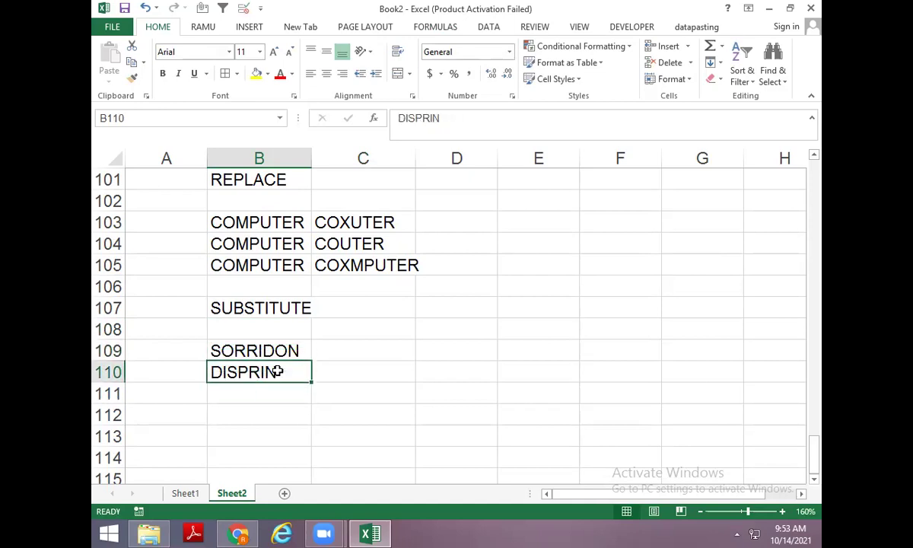
scroll(276, 370, "down", 2)
Enter COMPUTER in B112 and =SUBSTITUTE(B112,"M","X") in D112, giving COXPUTER.
left_click(282, 290)
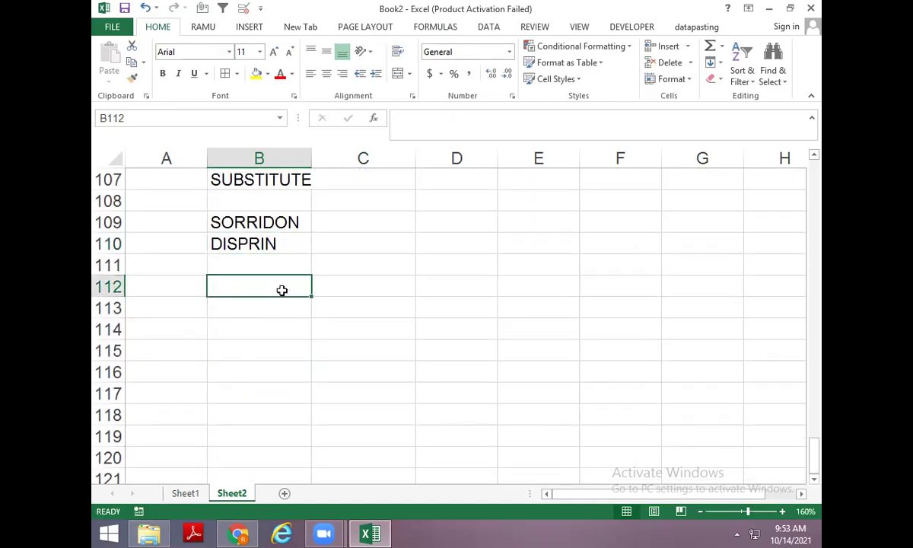
type("COMPUTER")
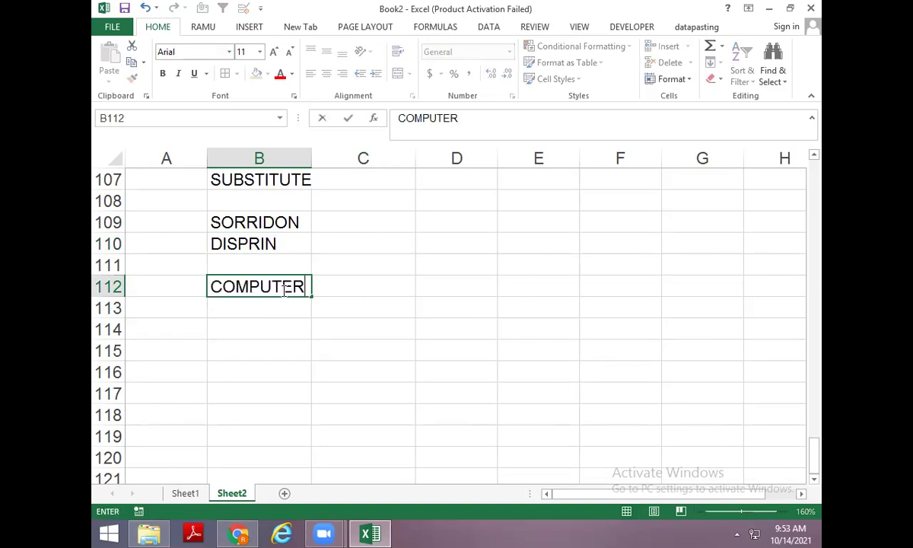
key("Return")
key("Up")
key("Right")
key("Right")
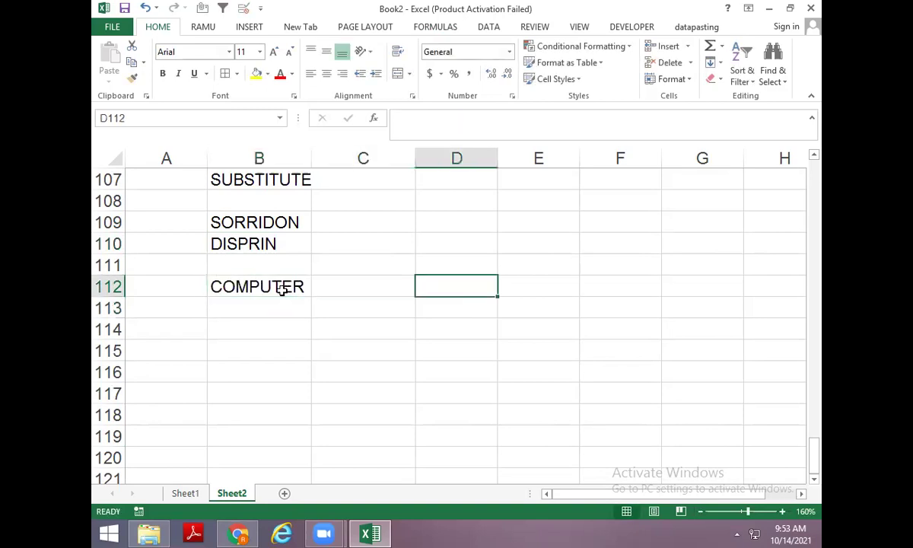
type("=SUB")
key("Tab")
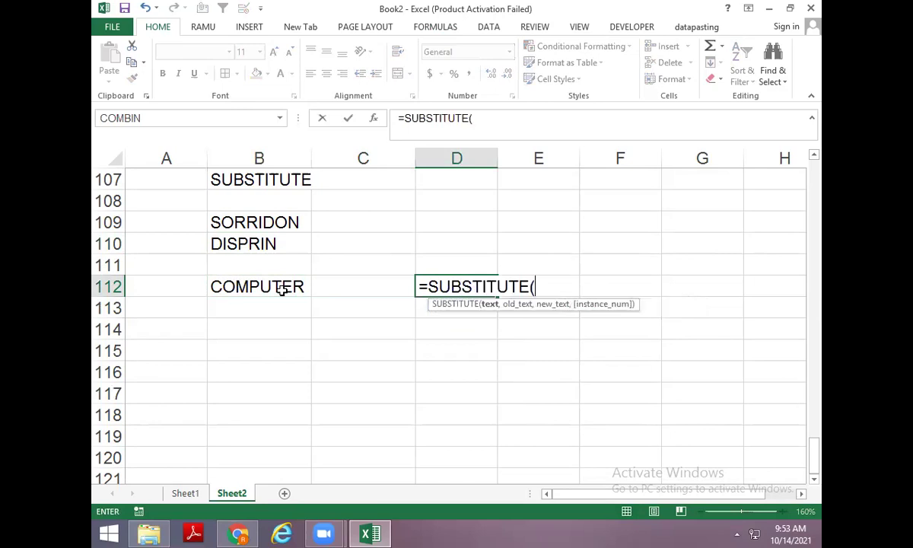
left_click(281, 289)
type(",")
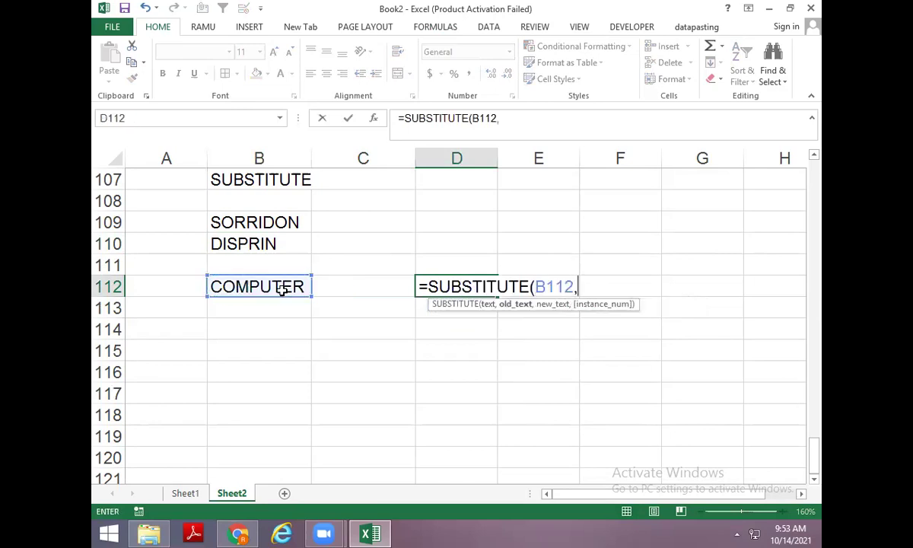
type("\"M\",")
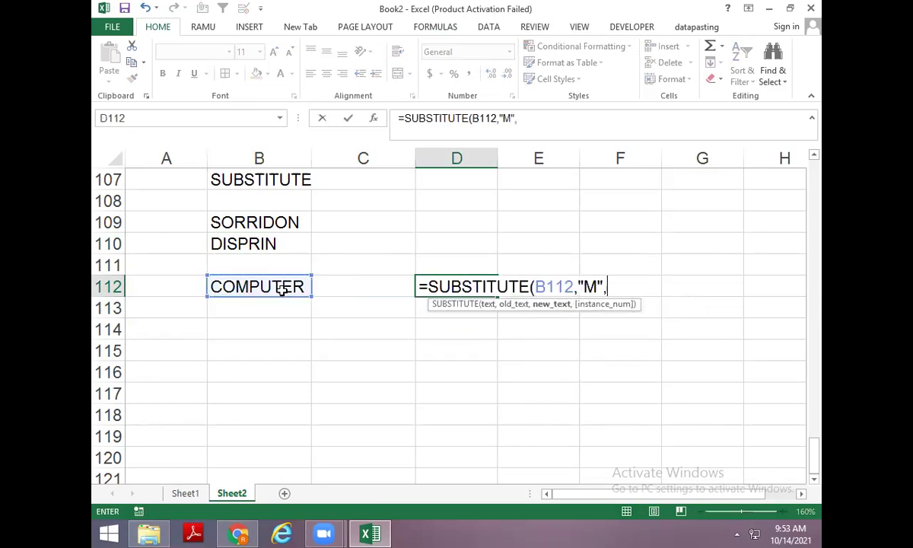
type("\"X\"")
key("Return")
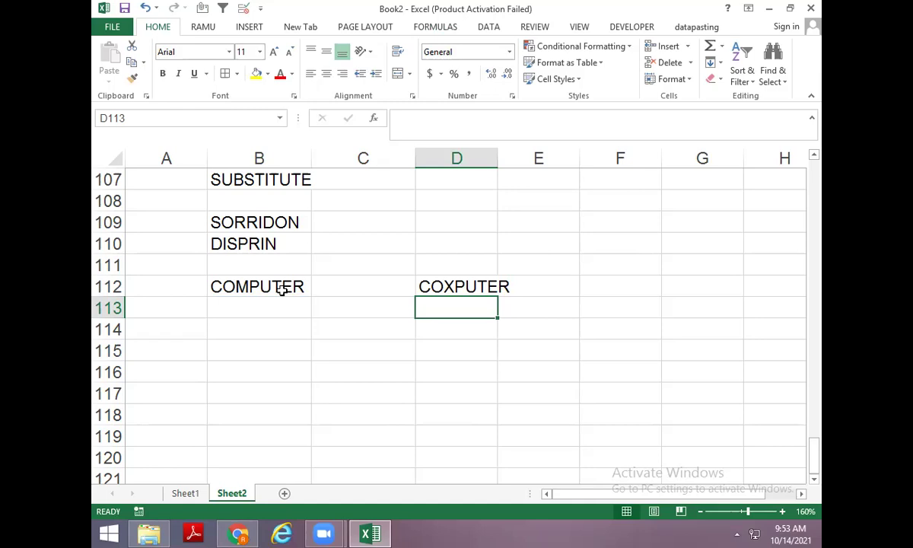
Copy row 112 down to row 113 and make D113 replace M with nothing, giving COPUTER.
key("Left")
key("Left")
key("ctrl+d")
key("Right")
key("Right")
key("ctrl+d")
key("F2")
key("Left")
key("Left")
key("BackSpace")
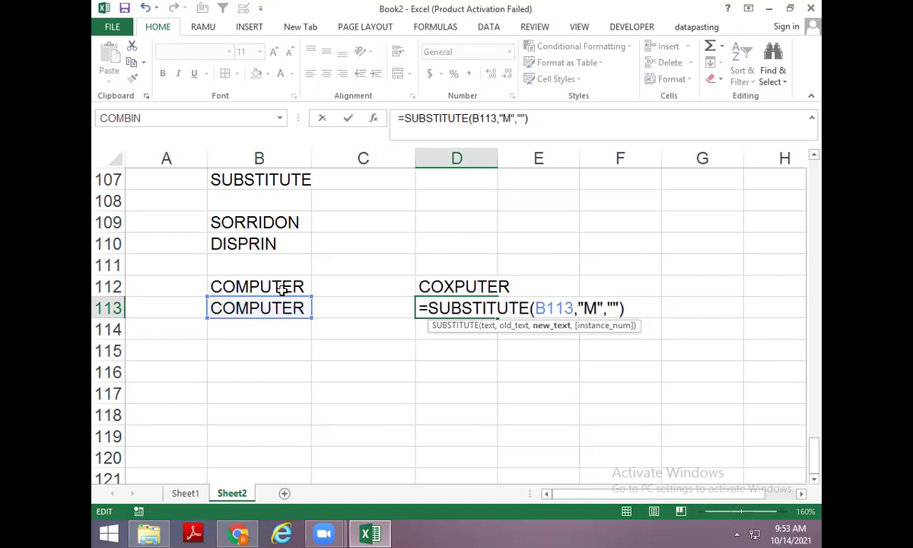
key("Return")
key("Up")
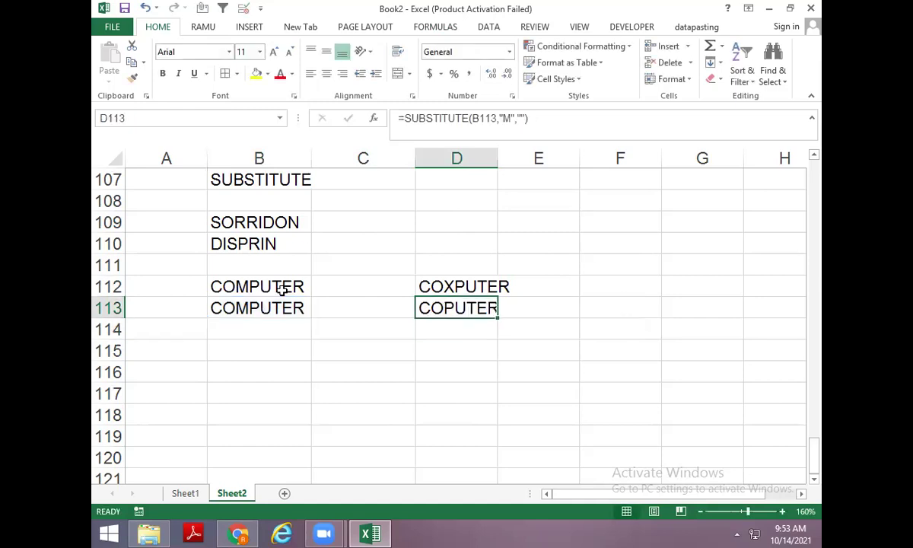
Copy row 113 to row 114 and make D114 =SUBSTITUTE(B114,"m",""), leaving COMPUTER unchanged.
key("Down")
key("Left")
key("Left")
key("ctrl+d")
key("Right")
key("Right")
key("ctrl+d")
key("F2")
key("Left")
key("Left")
key("Left")
key("Left")
key("Left")
key("BackSpace")
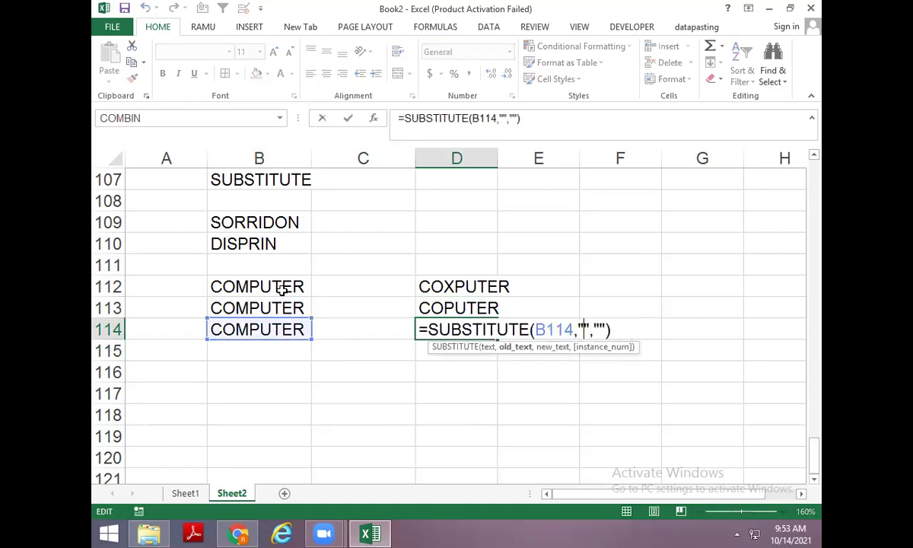
type("m")
key("Return")
key("Up")
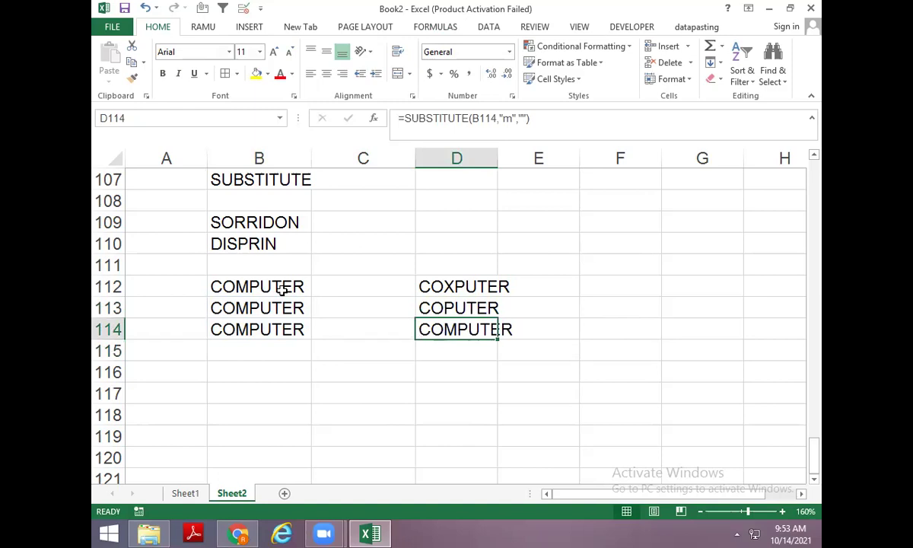
key("Left")
key("Left")
key("Up")
key("Up")
key("Up")
key("Up")
key("Up")
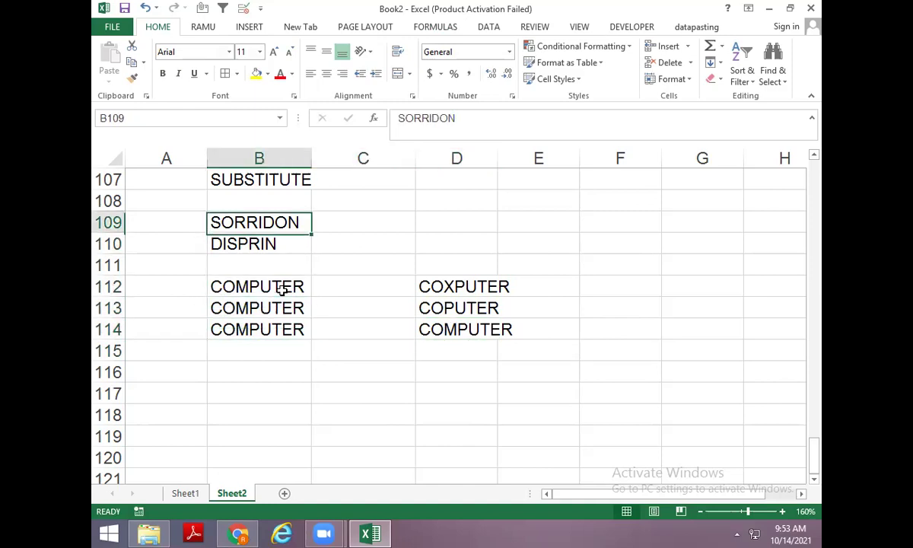
Add the note "case sesative" in C107 beside the SUBSTITUTE heading.
key("Up")
key("Up")
key("Right")
type("case sesa")
key("BackSpace")
type("esative")
key("Return")
Enter the sample text "my mummy" in B116.
key("Down")
key("Down")
key("Down")
key("Down")
key("Down")
key("Down")
key("Down")
key("Down")
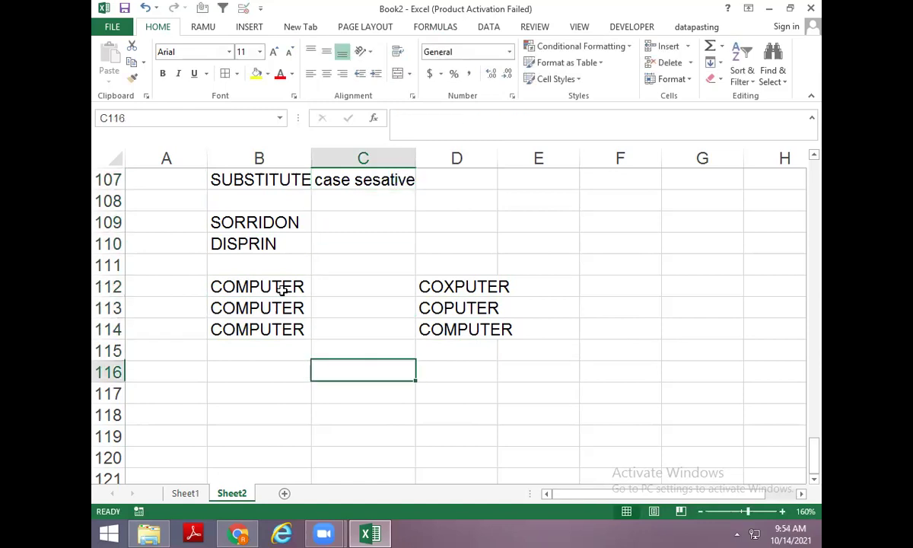
key("Left")
type("my p")
key("BackSpace")
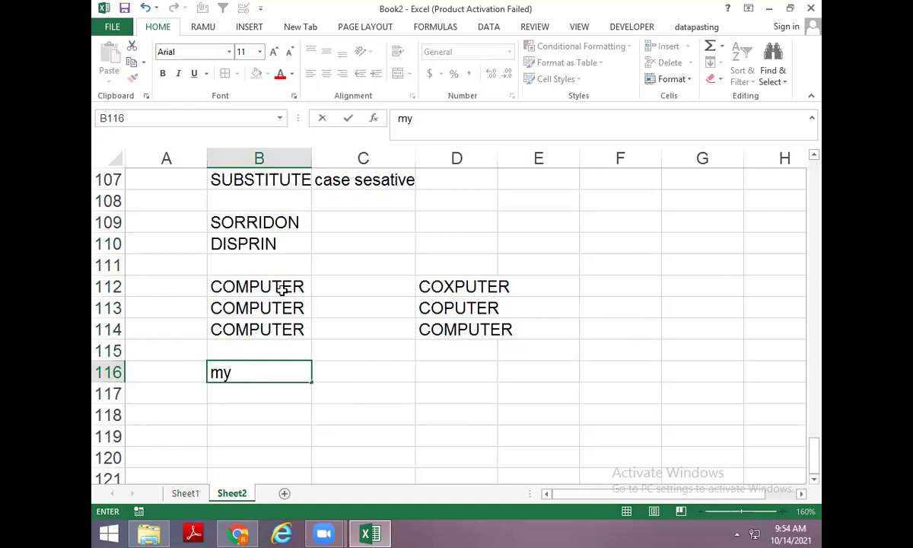
type("m")
key("BackSpace")
type("mummy")
key("Return")
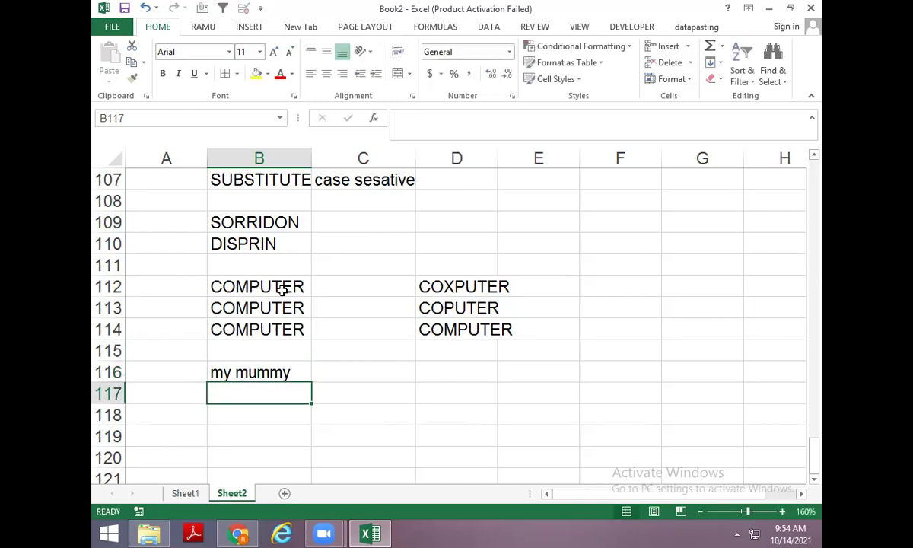
key("Up")
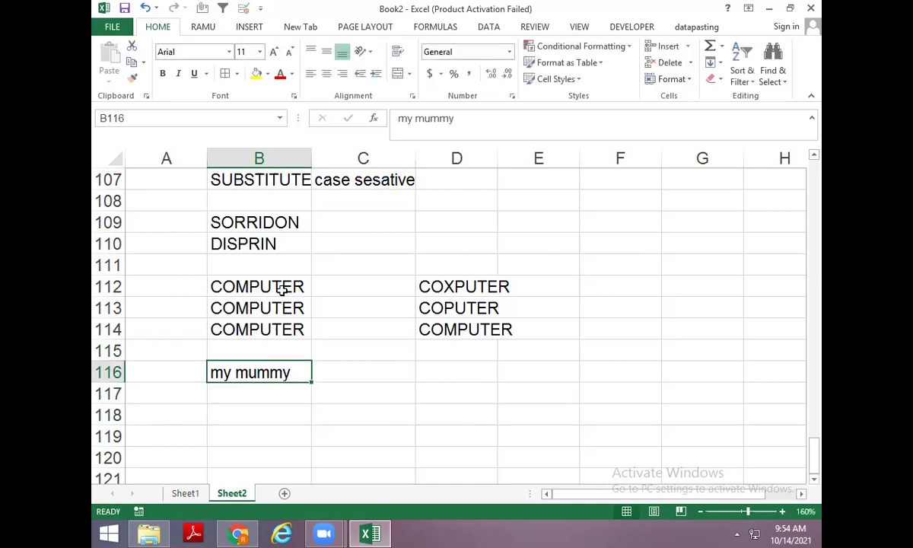
Try entering =SUBSTITUTE(B116,"M","X") in D116, then discard the broken entry after an error.
key("Right")
key("Right")
type("=")
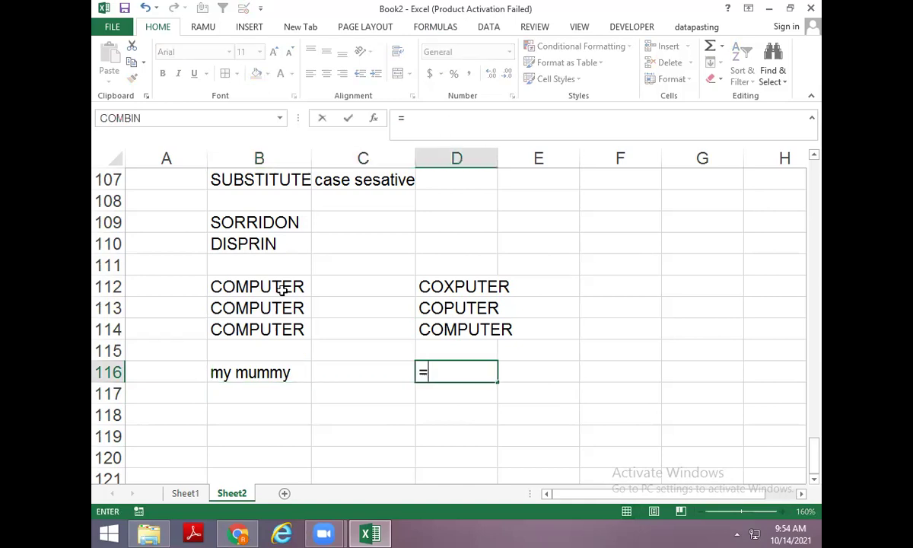
type("sub")
key("Tab")
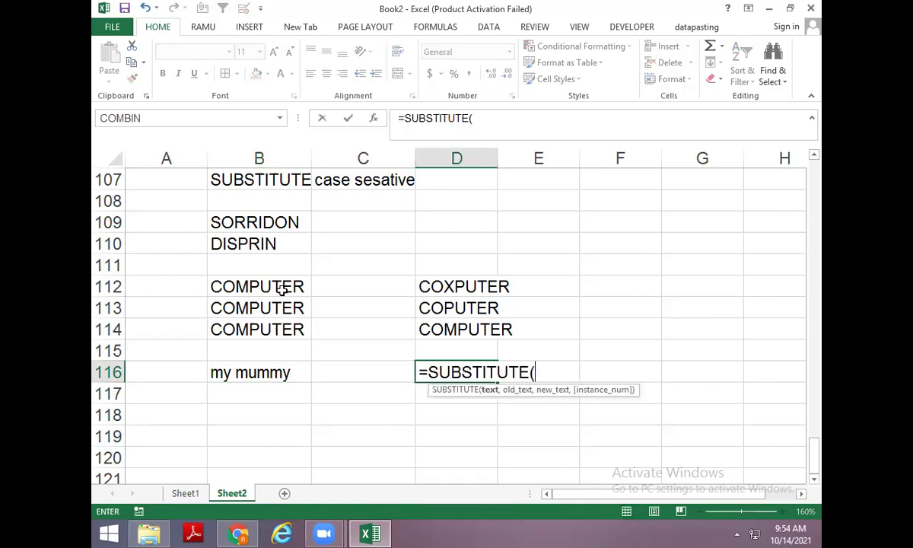
key("Left")
key("Left")
type(",\"m")
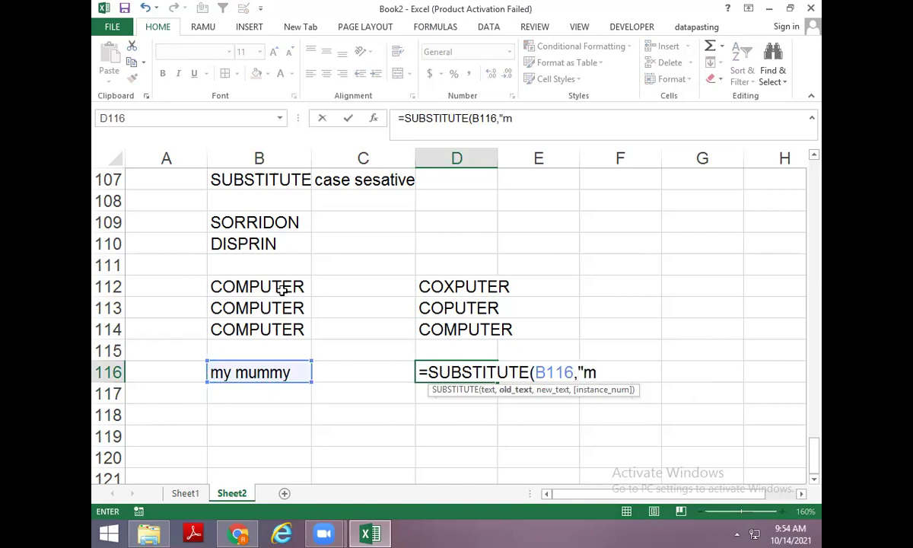
key("BackSpace")
type("M\",\"")
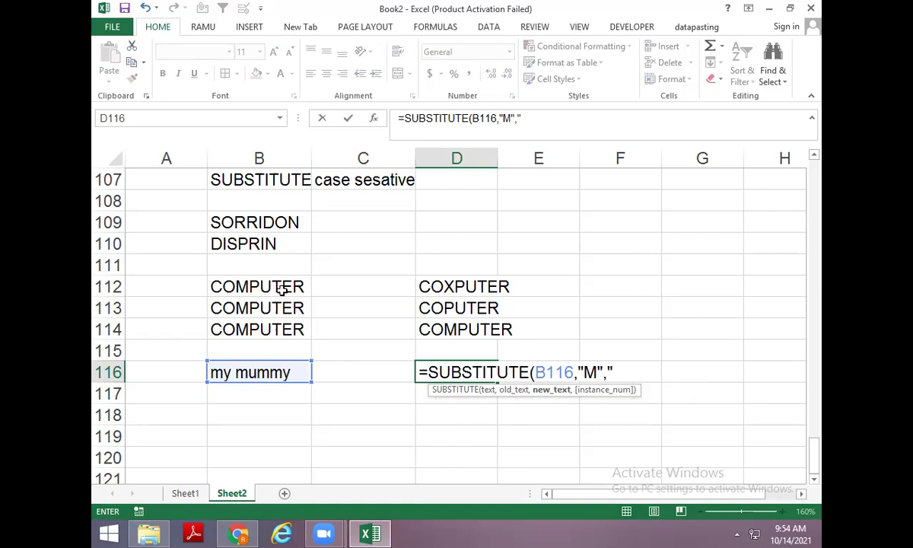
type("X\"")
key("Return")
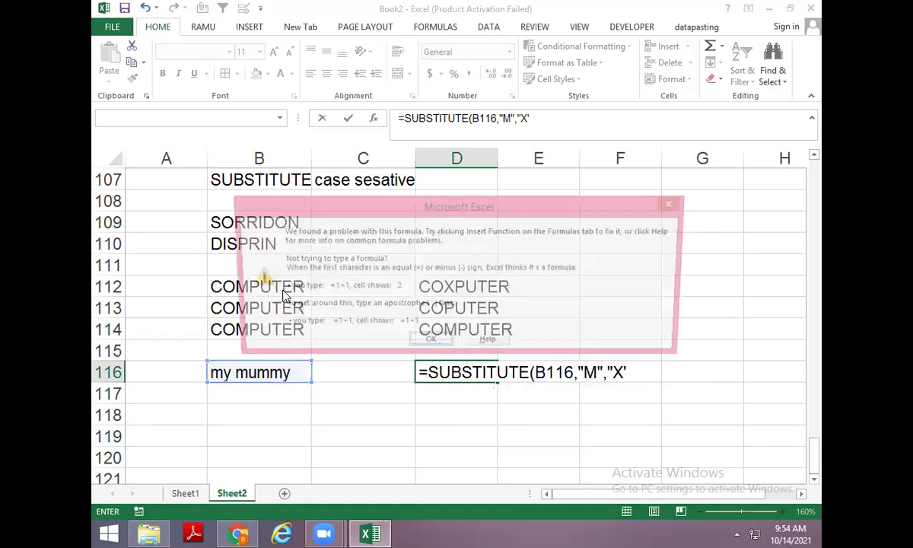
key("Return")
key("Left")
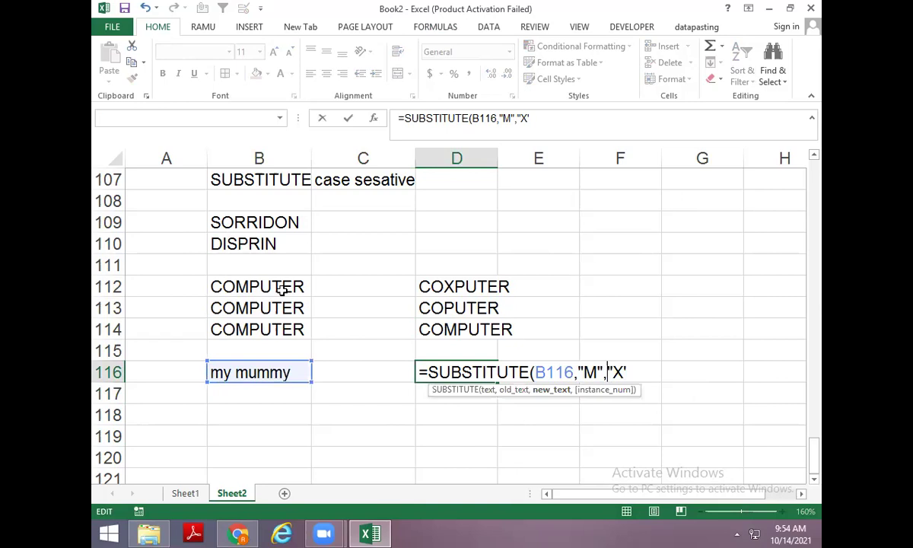
key("Escape")
Re-enter =SUBSTITUTE(B116,"M","X") in D116, which returns my mummy unchanged.
type("=SU")
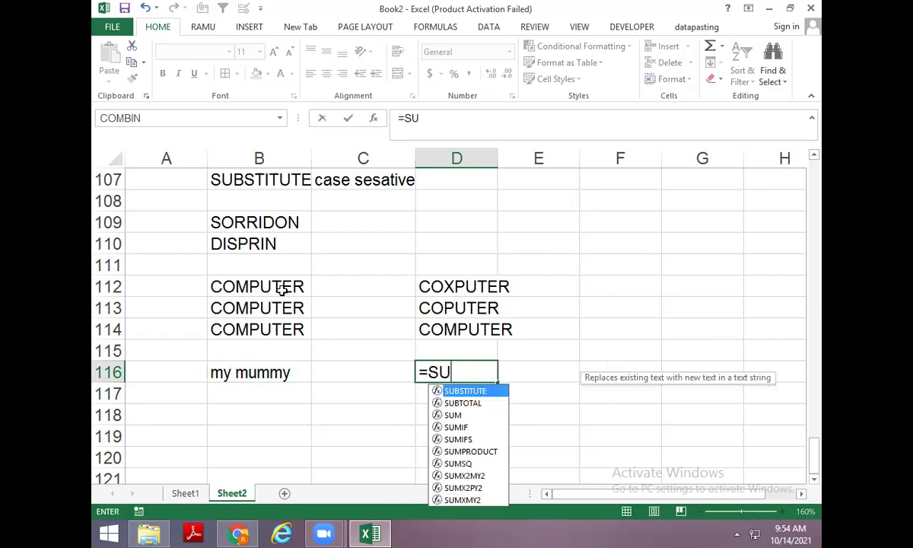
key("Tab")
key("Left")
key("Left")
type(",\"")
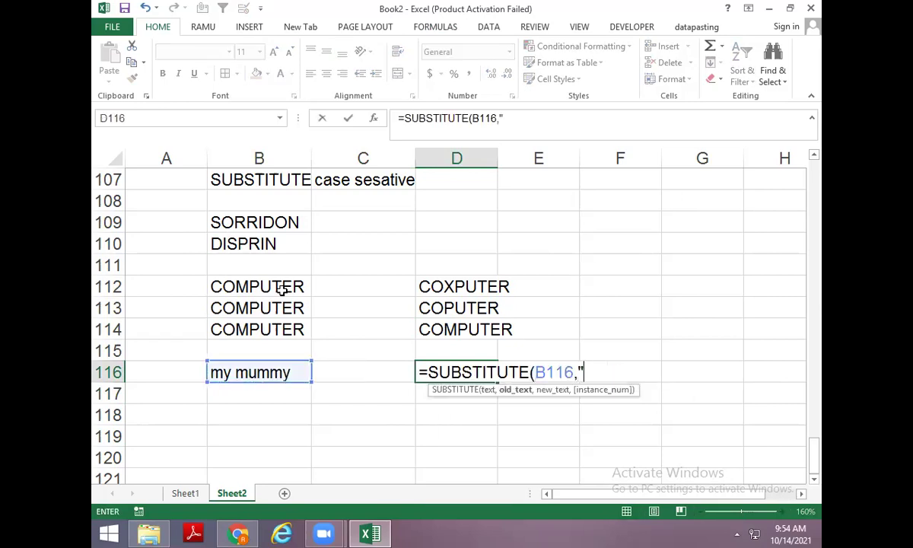
type("M\",\"X\"")
key("Return")
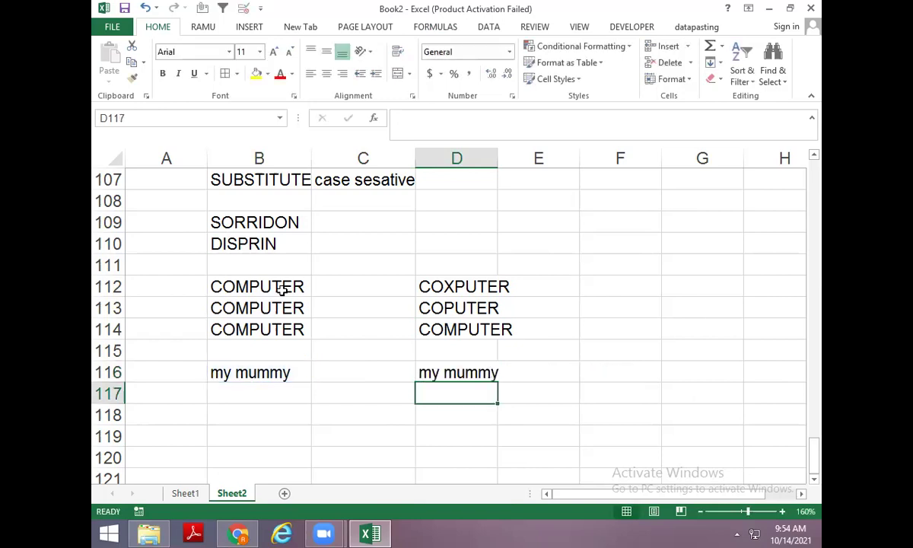
key("Left")
key("Left")
key("ctrl+d")
key("Right")
key("Right")
key("Right")
key("Left")
key("ctrl+d")
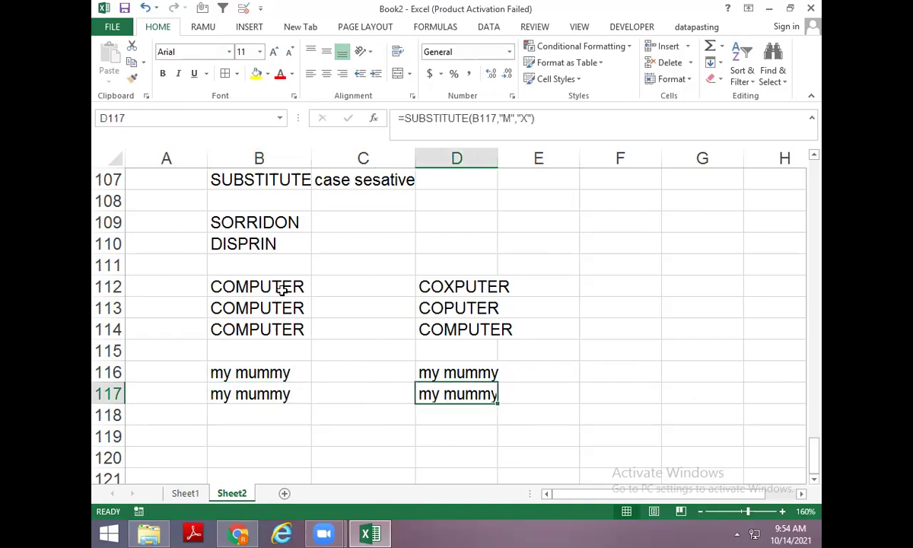
key("F2")
key("Left")
key("Left")
key("Left")
key("Left")
key("Left")
key("Left")
key("BackSpace")
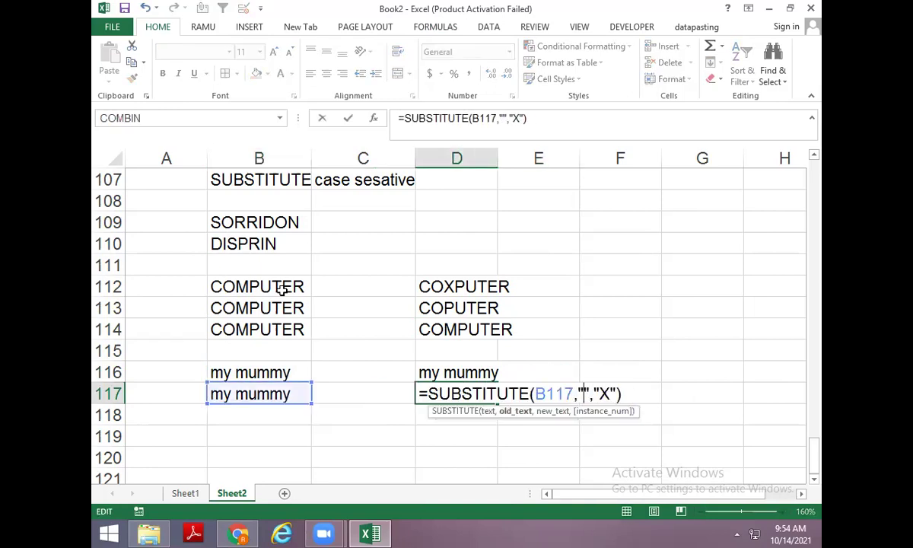
type("m")
key("Return")
key("Up")
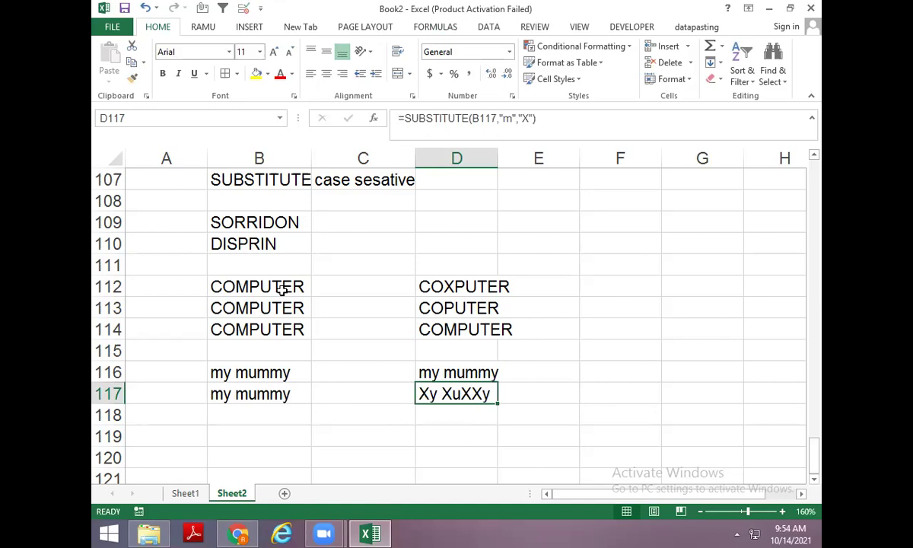
key("Down")
key("Left")
key("Left")
key("Up")
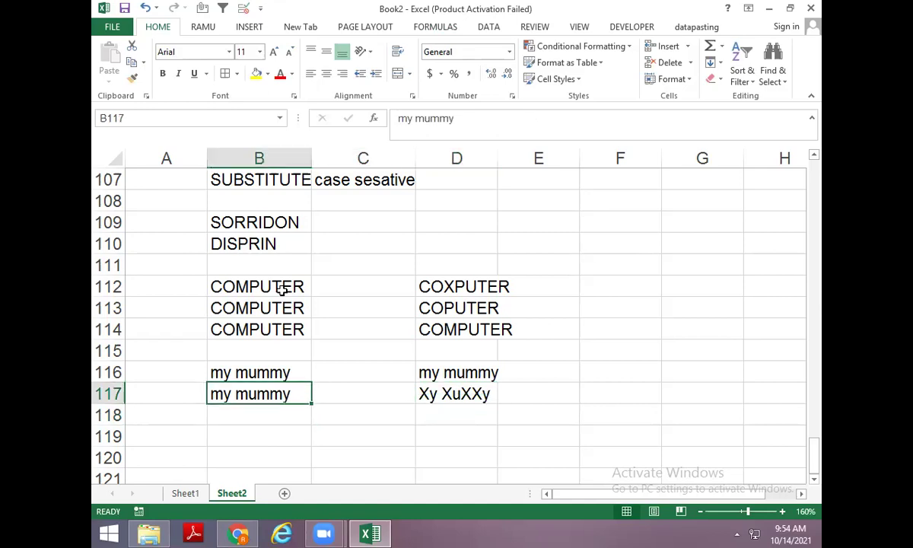
key("Right")
key("Right")
key("Left")
key("Left")
key("Down")
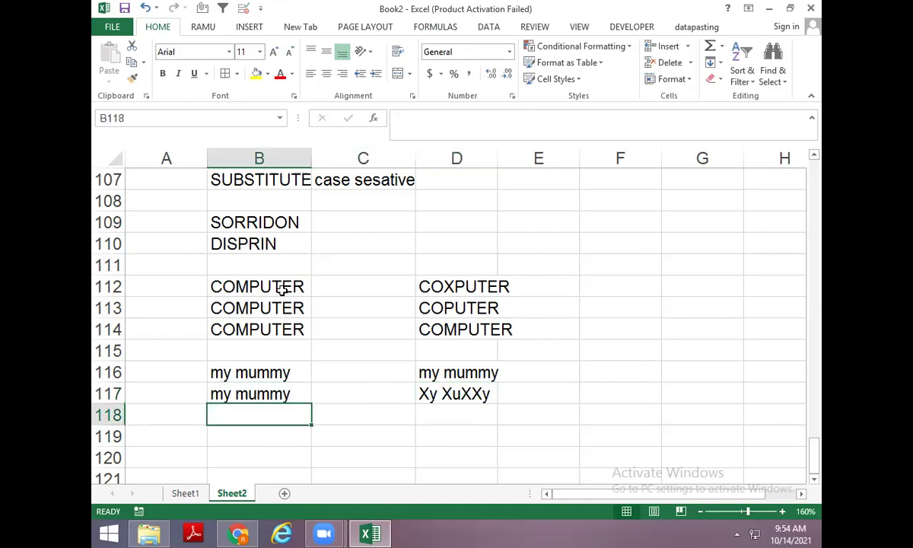
key("ctrl+d")
key("Right")
key("Right")
key("ctrl+d")
key("F2")
key("Left")
key("Left")
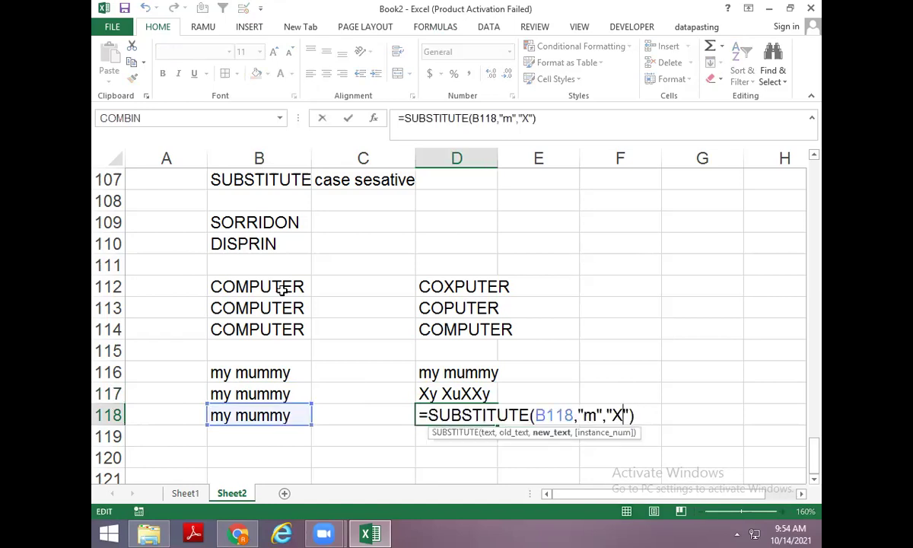
key("Right")
type(",1")
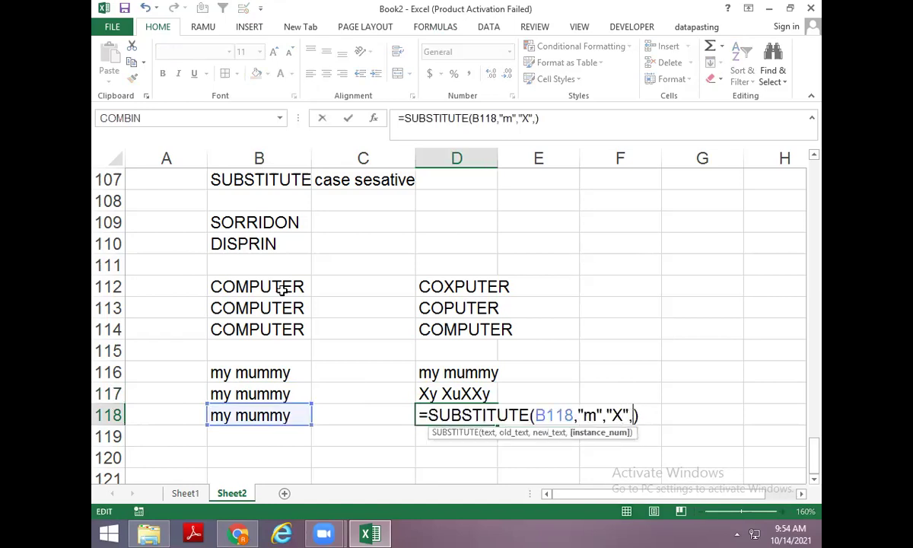
key("Return")
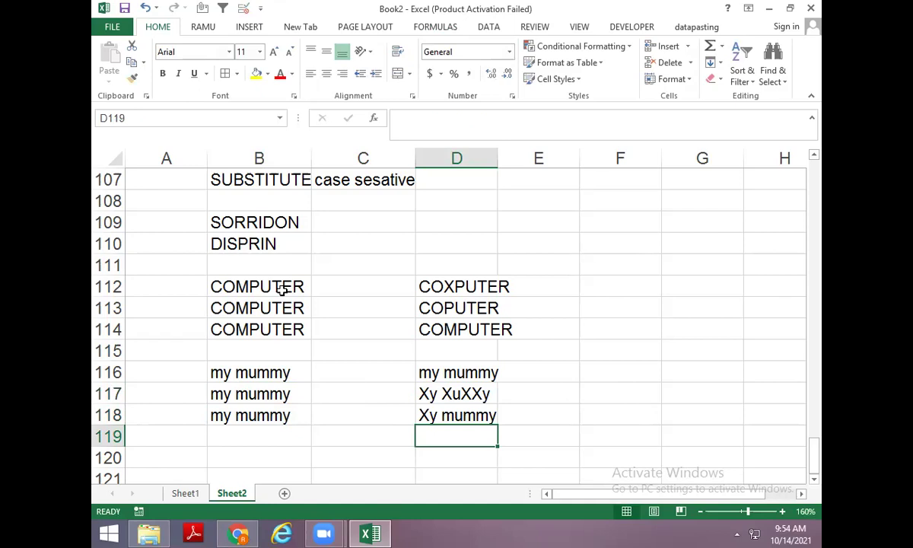
key("Left")
key("Left")
key("ctrl+d")
key("Right")
key("Right")
key("ctrl+d")
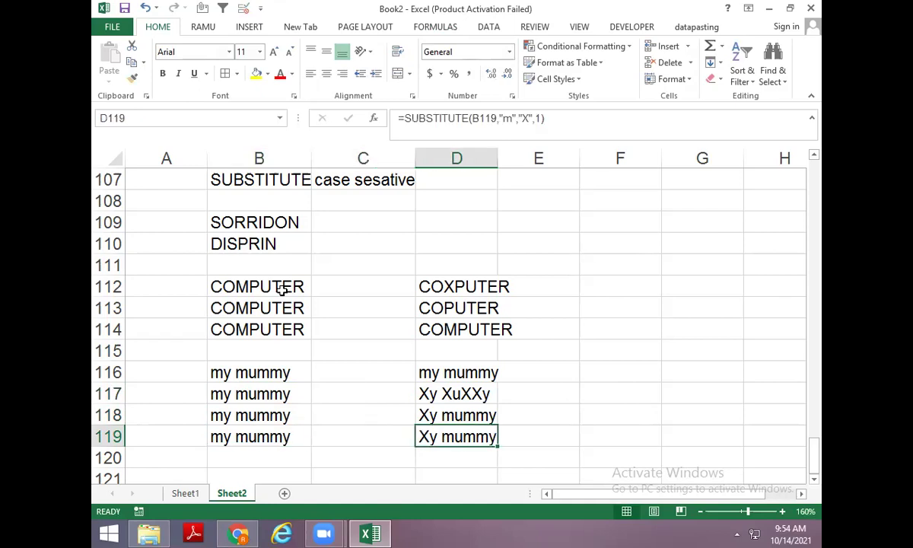
key("F2")
key("Left")
key("BackSpace")
type("0")
key("BackSpace")
type("2")
key("Return")
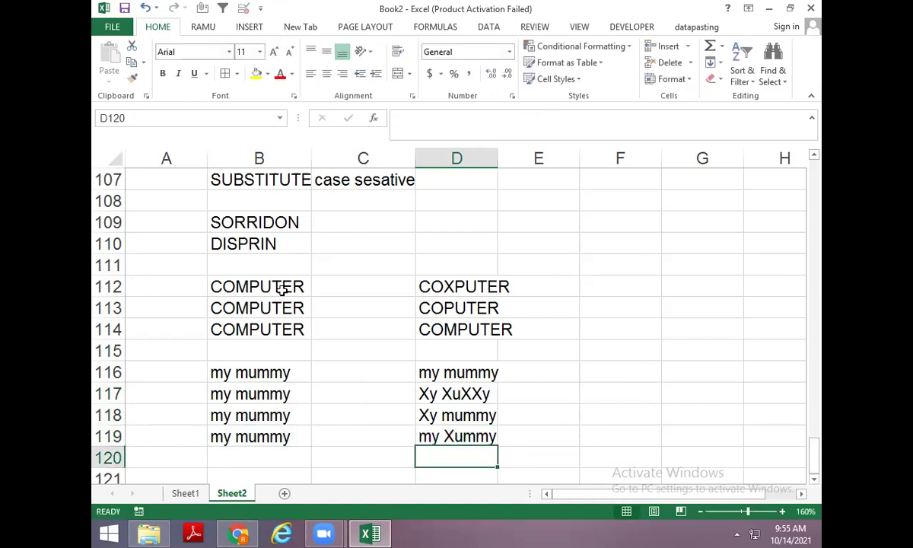
key("Left")
key("Left")
key("ctrl+d")
key("Right")
key("Right")
key("ctrl+d")
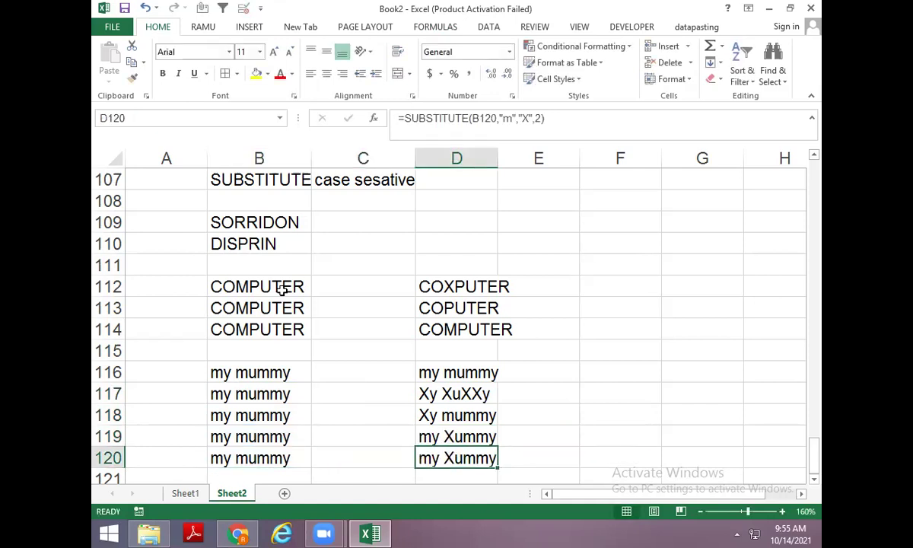
key("F2")
key("Left")
key("BackSpace")
type("3")
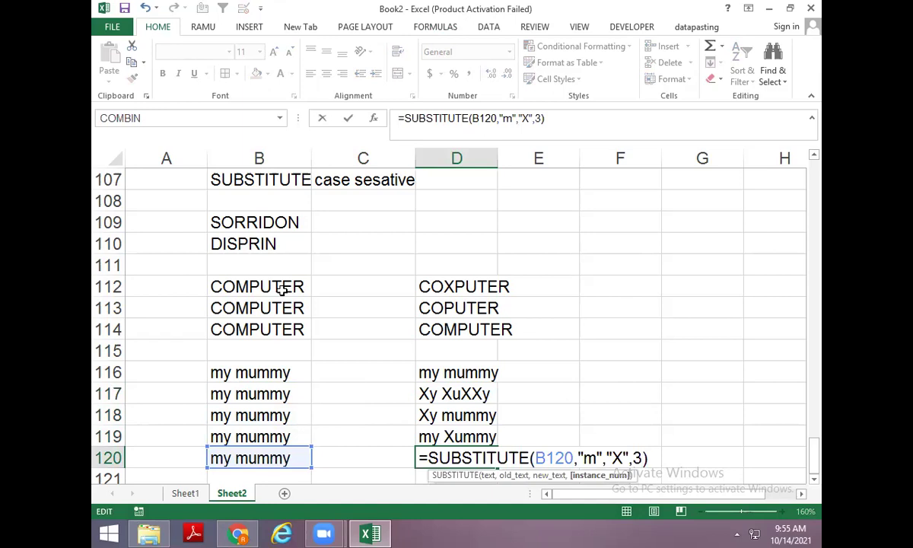
key("Return")
key("Down")
key("Down")
key("Up")
key("Up")
key("Left")
key("Left")
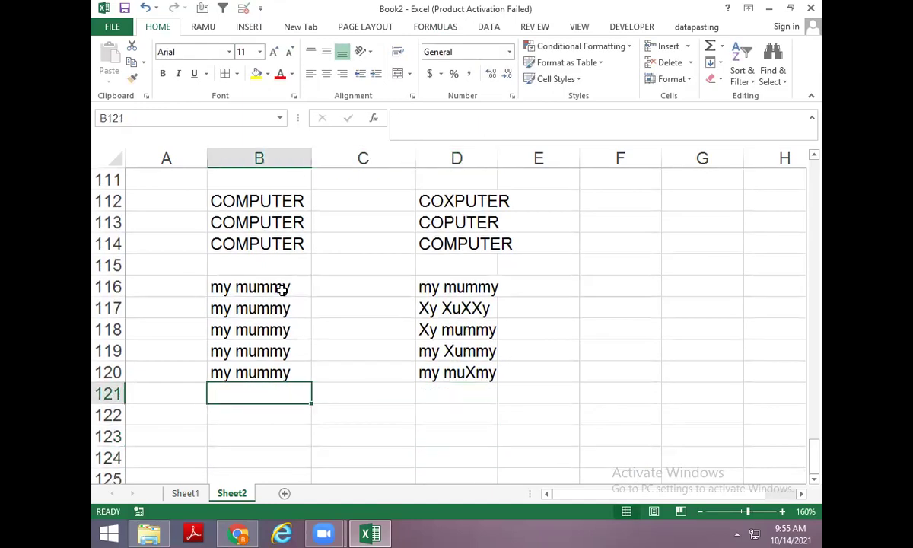
key("ctrl+d")
key("Right")
key("Right")
key("ctrl+d")
key("Left")
key("Left")
key("Right")
key("Right")
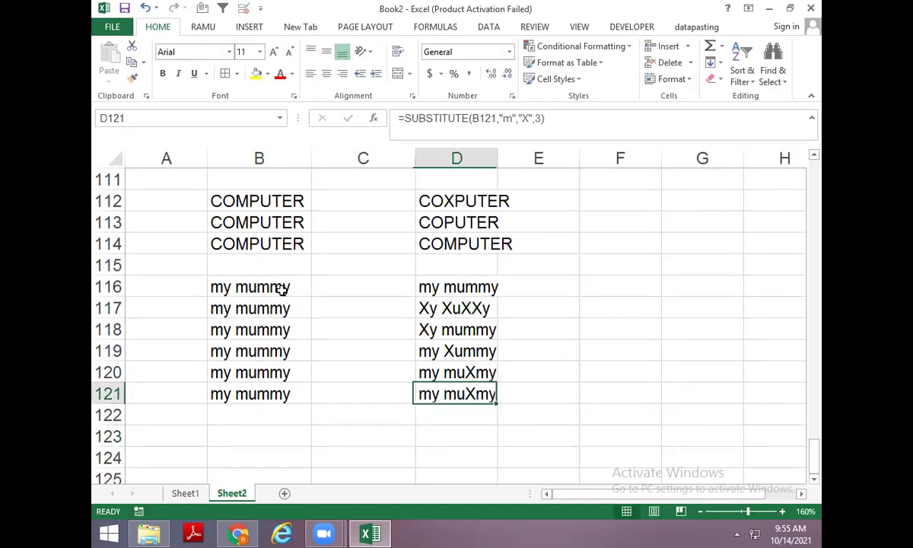
key("F2")
key("BackSpace")
type("4")
key("Return")
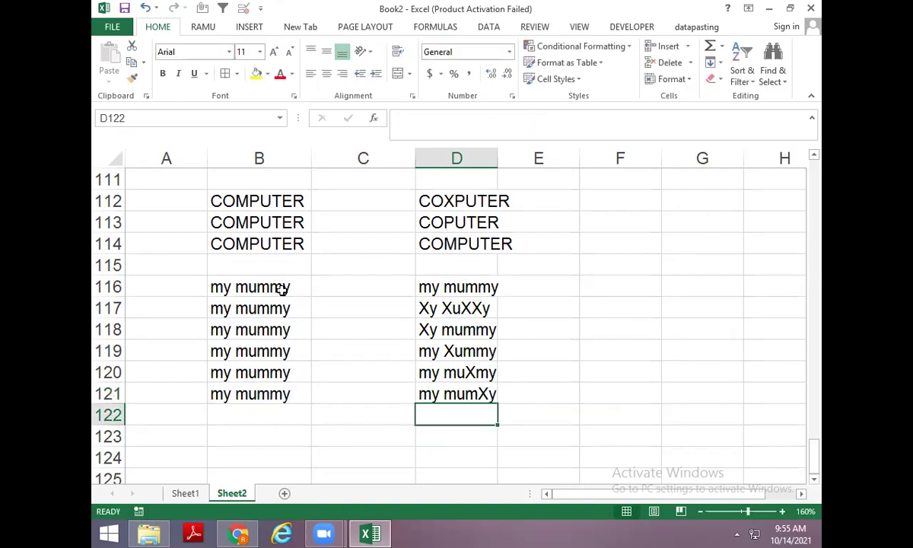
key("Left")
key("Left")
key("ctrl+d")
key("Right")
key("Right")
key("ctrl+d")
key("F2")
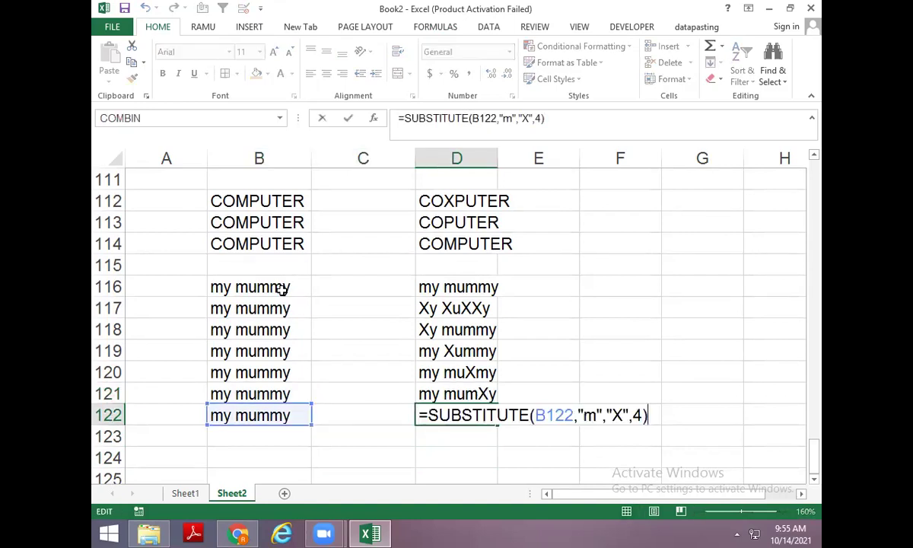
key("Left")
key("BackSpace")
type("5")
key("Return")
key("Up")
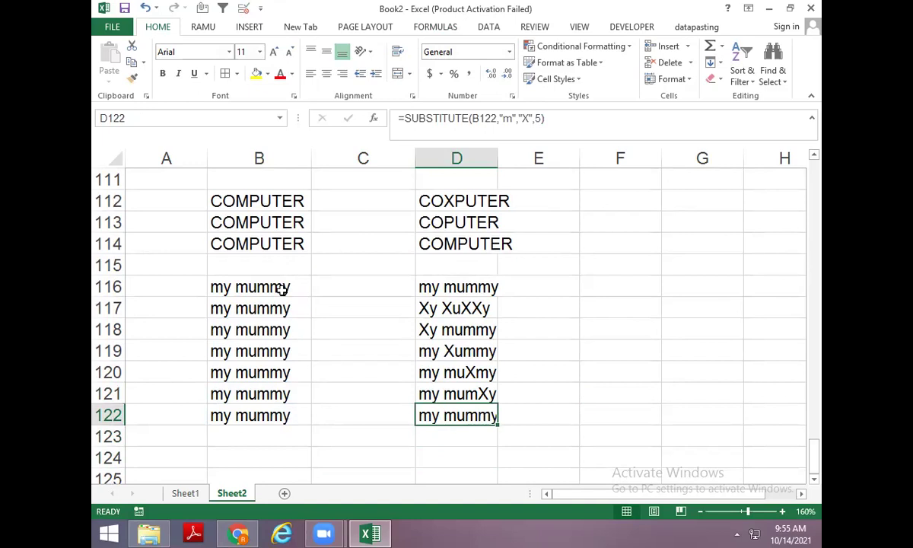
key("Up")
key("Up")
key("Up")
key("Up")
key("Up")
key("Up")
key("F2")
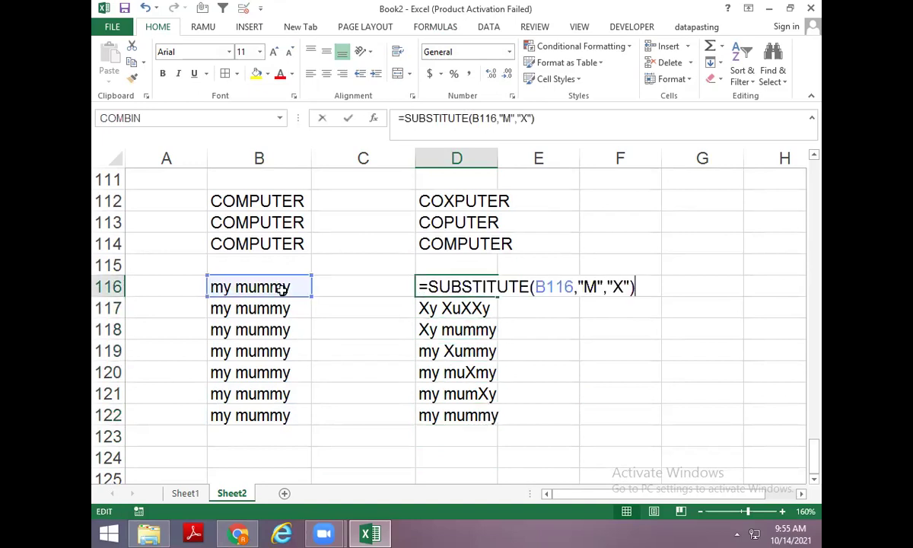
key("Return")
key("Down")
key("Down")
key("Down")
key("F2")
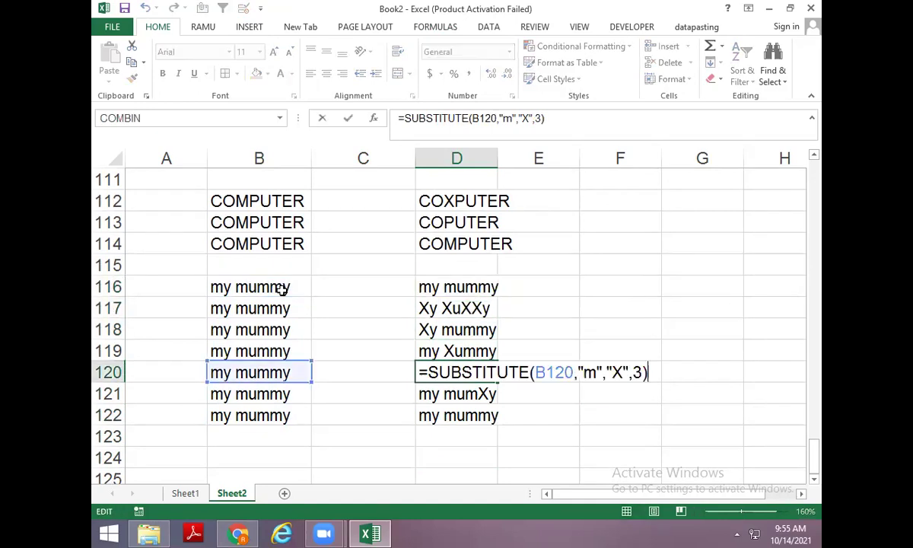
key("Left")
key("Left")
key("shift+Right")
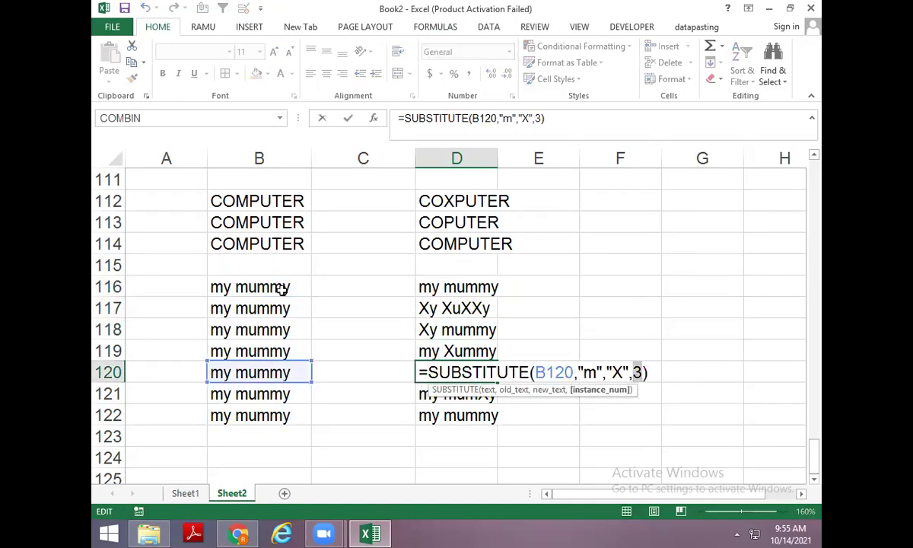
key("Escape")
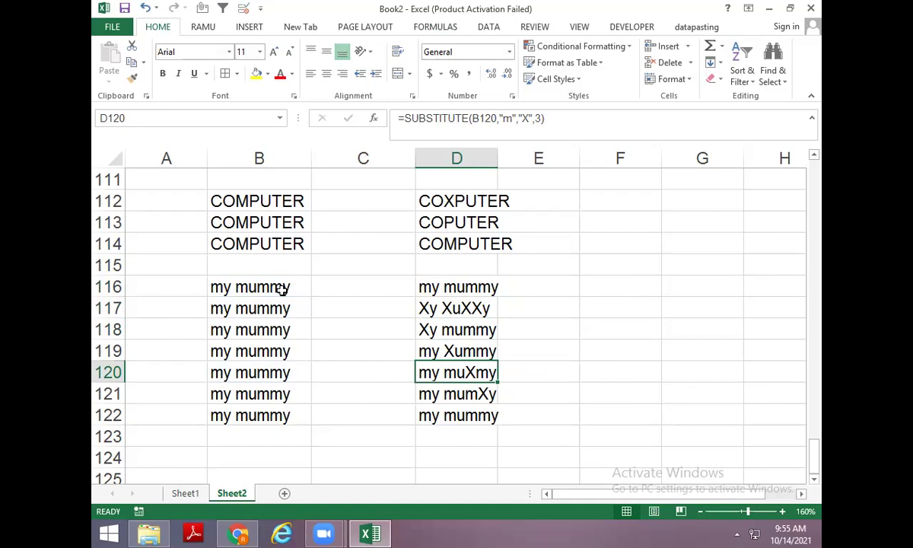
scroll(322, 403, "down", 2)
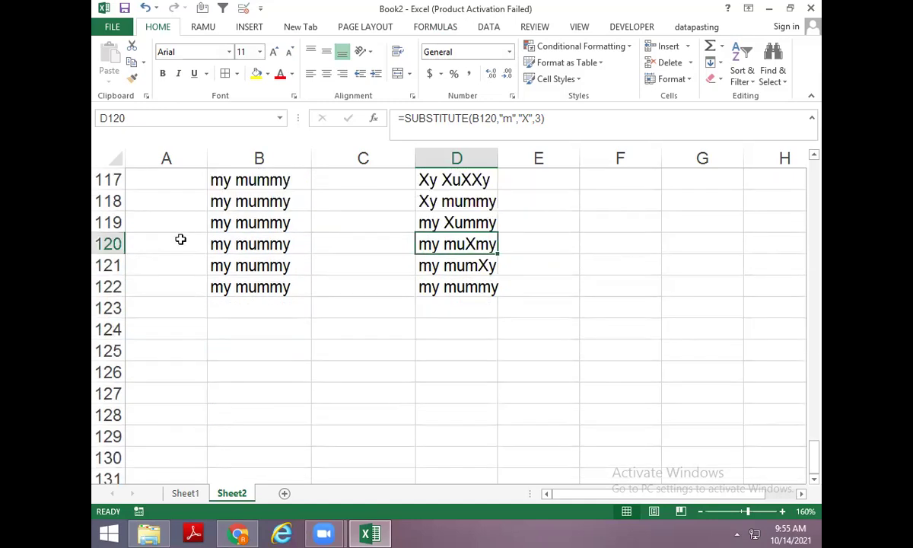
Copy the my mummy text from B120 into B124.
left_click(235, 250)
key("ctrl+c")
key("Down")
key("Down")
key("Down")
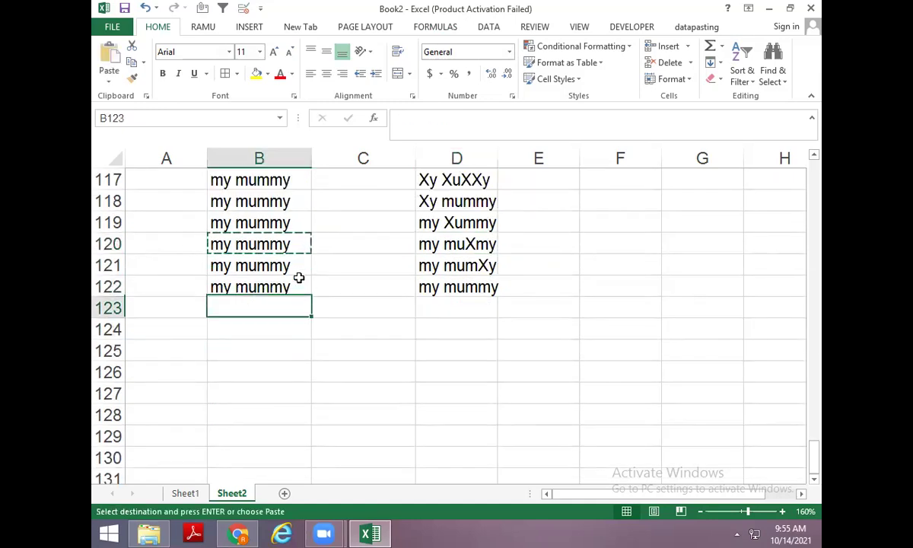
key("Down")
key("ctrl+v")
key("Escape")
key("Right")
key("Right")
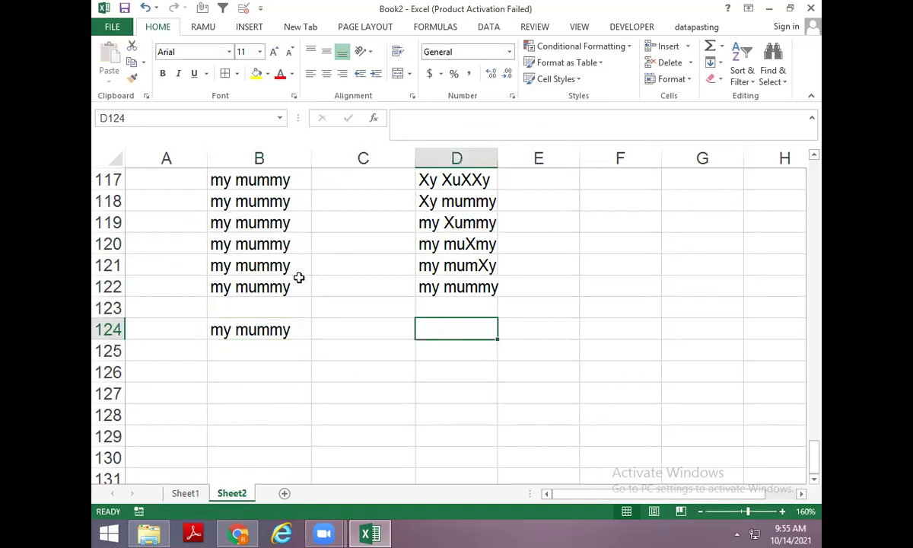
key("Down")
key("Down")
key("Up")
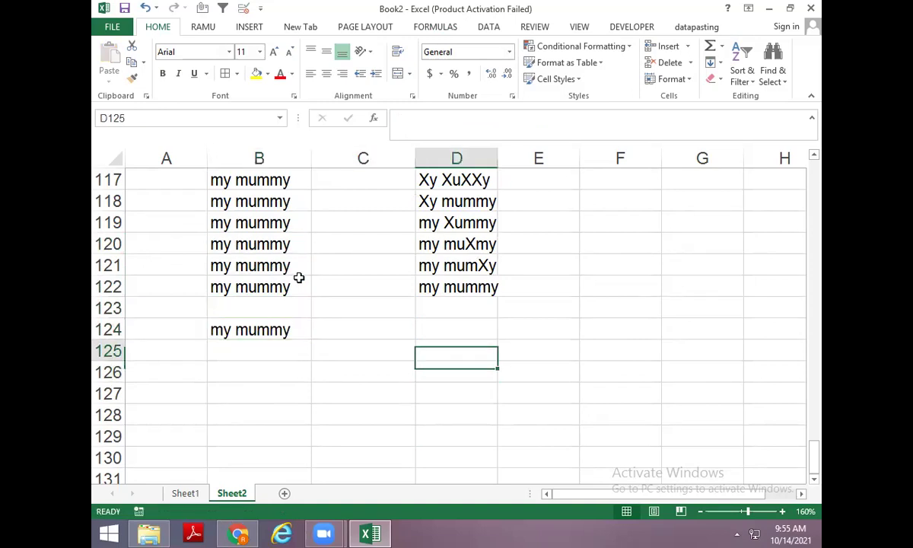
key("Up")
key("Left")
key("Left")
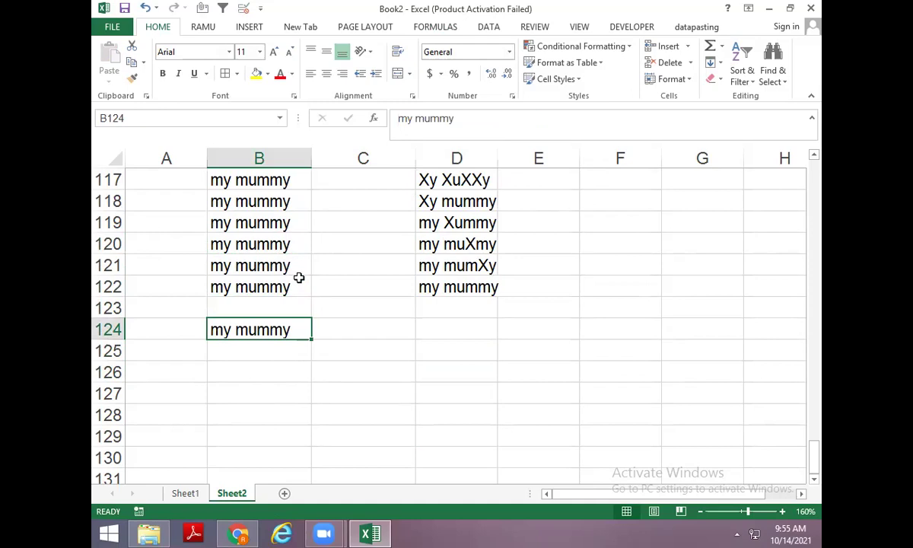
Enter =SUBSTITUTE(B124,"m","x") in D124.
key("Right")
key("Right")
type("=sub")
key("Tab")
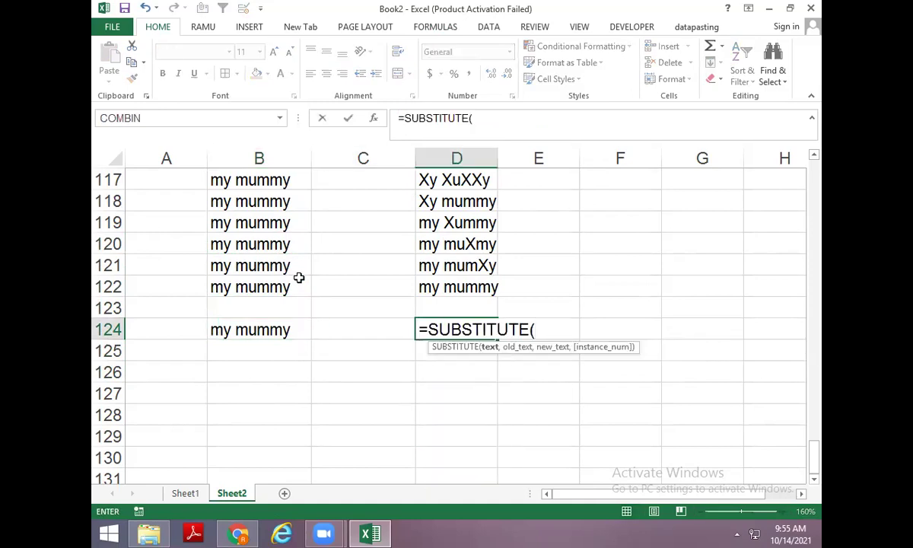
key("Left")
key("Left")
type(",\"")
type(",")
key("BackSpace")
type("m\"")
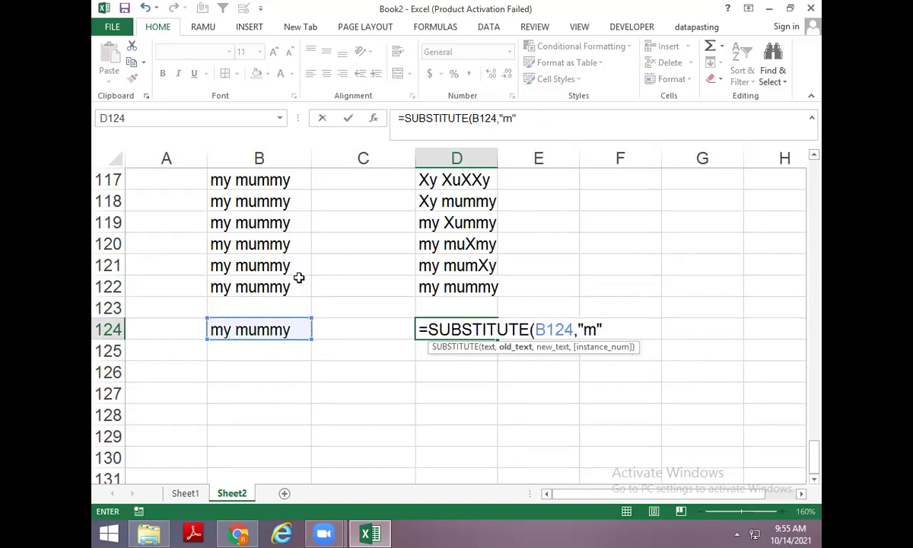
type(",\"x\"")
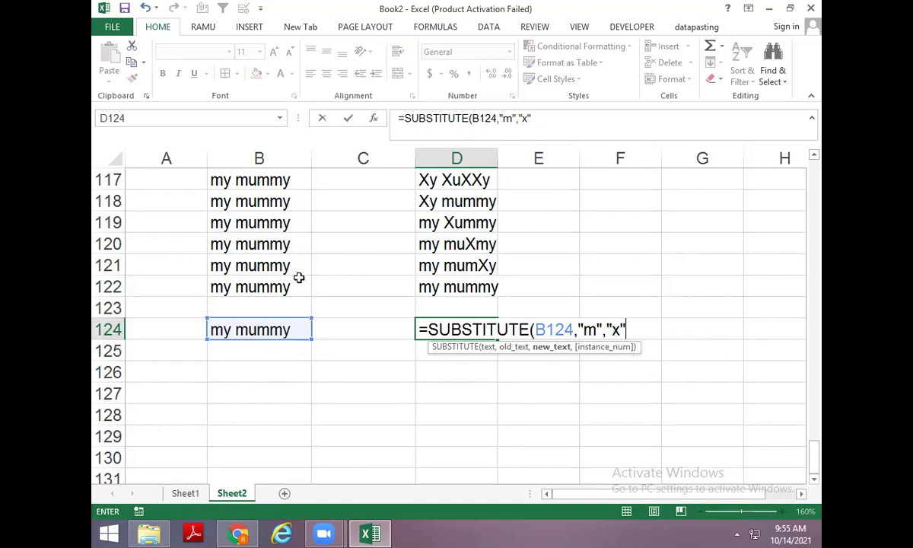
key("Left")
key("Right")
key("F2")
key("Escape")
Retype B124 as MY MUMMY so D124 returns it unchanged.
key("Left")
key("Left")
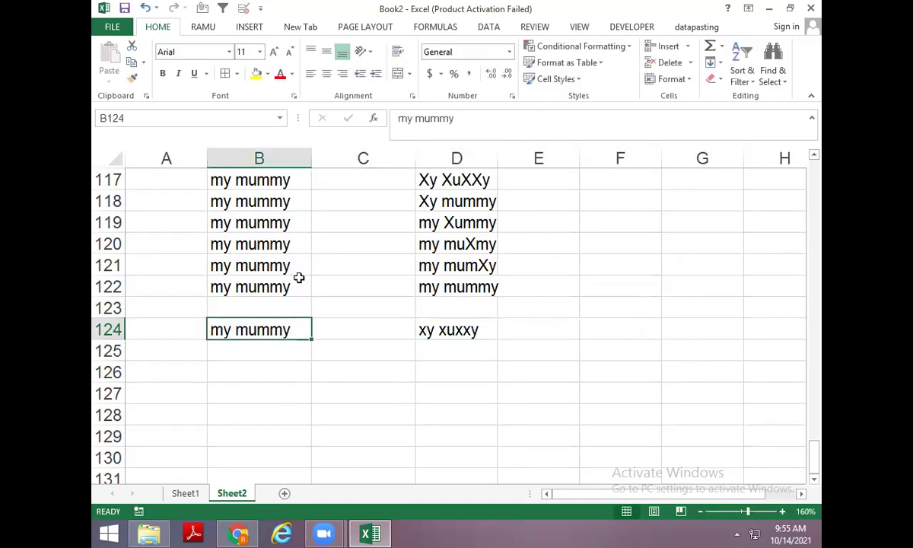
type("MY mu")
key("BackSpace")
key("BackSpace")
type("MUMMY")
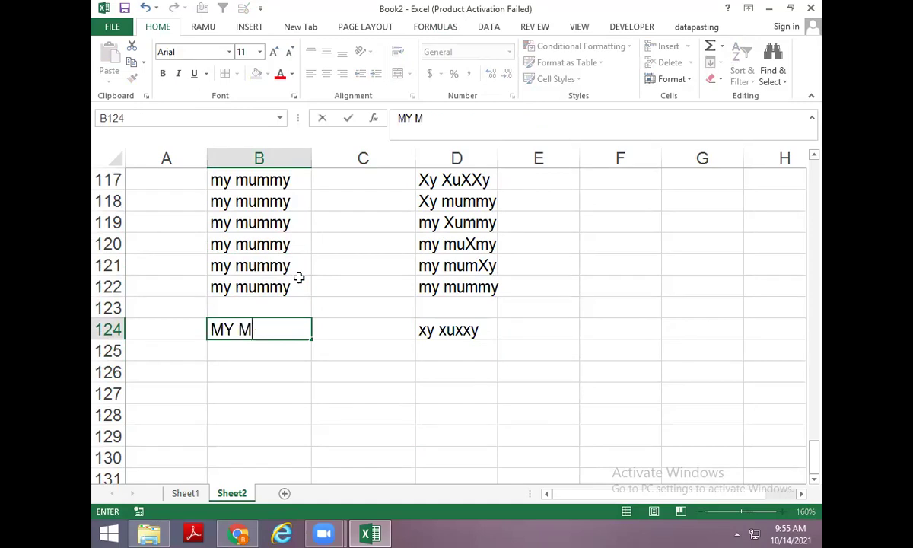
key("Return")
key("Up")
key("Right")
key("Right")
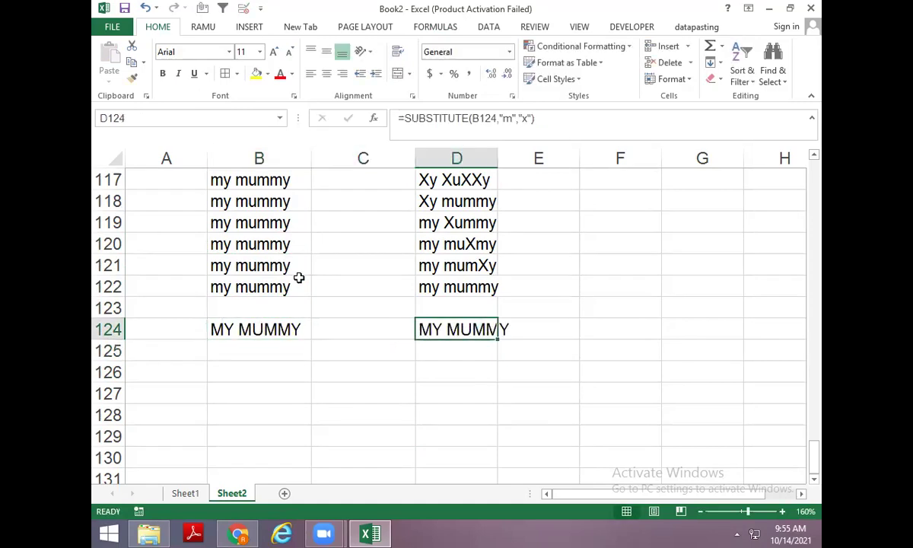
key("F2")
key("Left")
key("Left")
key("Left")
key("Left")
key("Left")
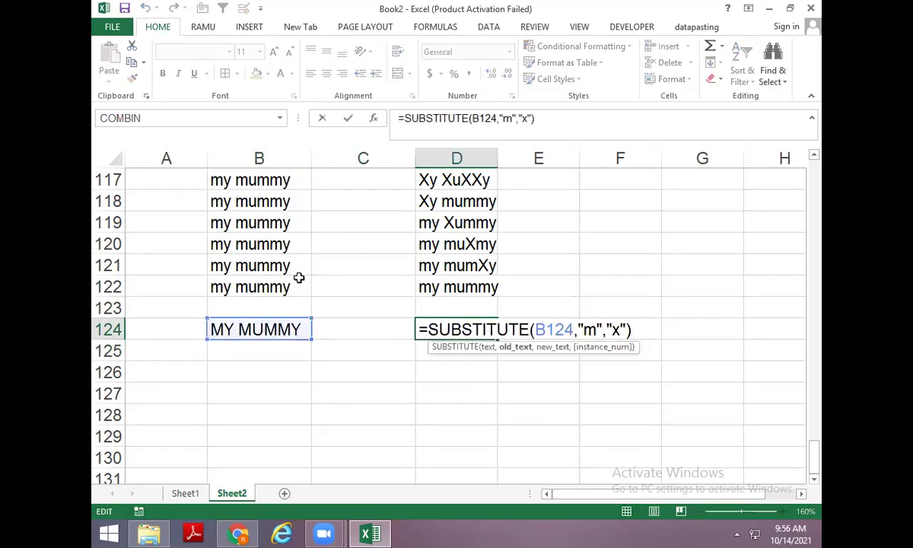
key("Escape")
key("F2")
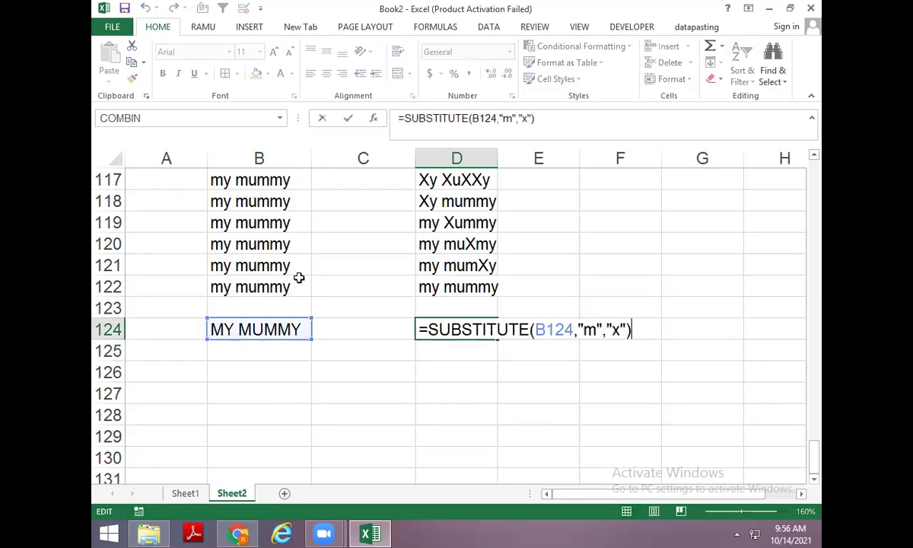
key("Escape")
Autofit column D and wrap D124's "m" argument in UPPER().
key("alt+h")
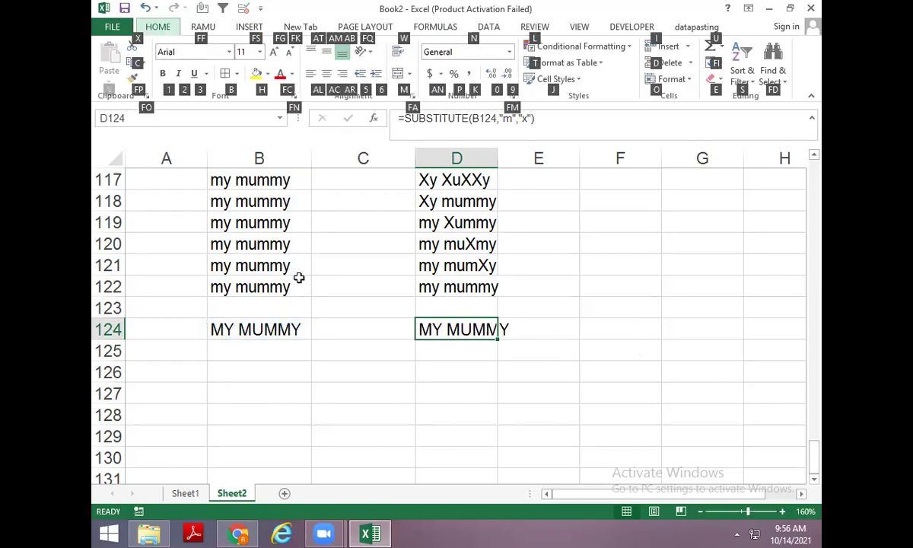
key("o")
key("i")
key("F2")
key("Left")
key("Left")
key("Left")
key("Left")
key("Left")
key("Left")
key("Left")
key("Left")
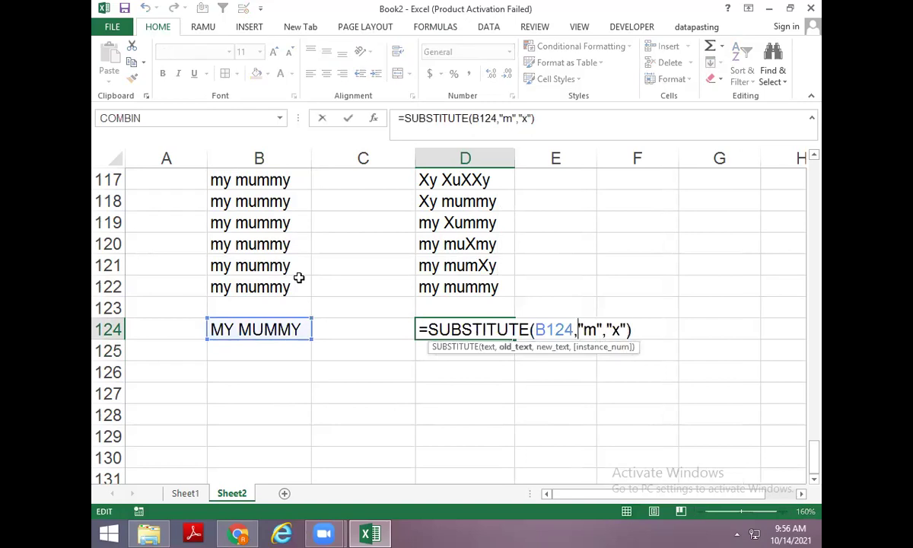
type("UPPER(")
key("Right")
key("Right")
key("Right")
type(")")
key("Return")
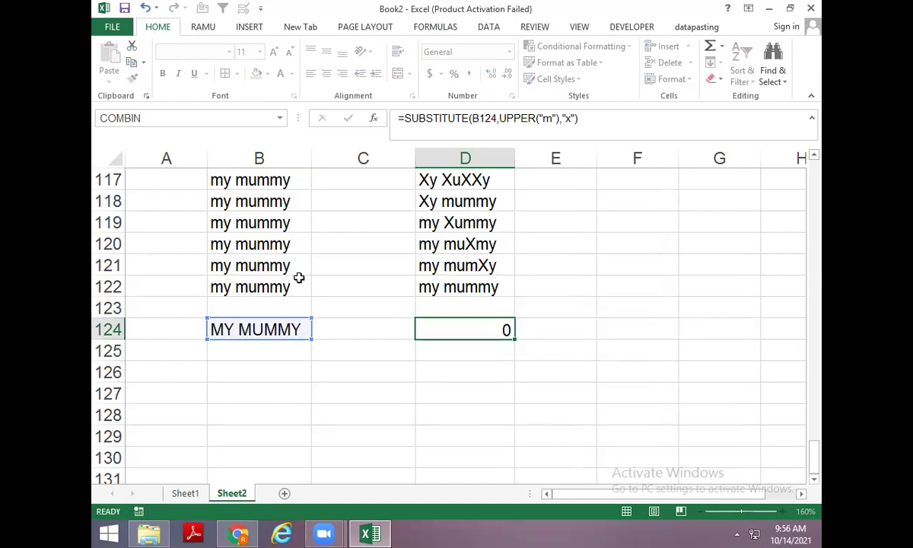
key("Up")
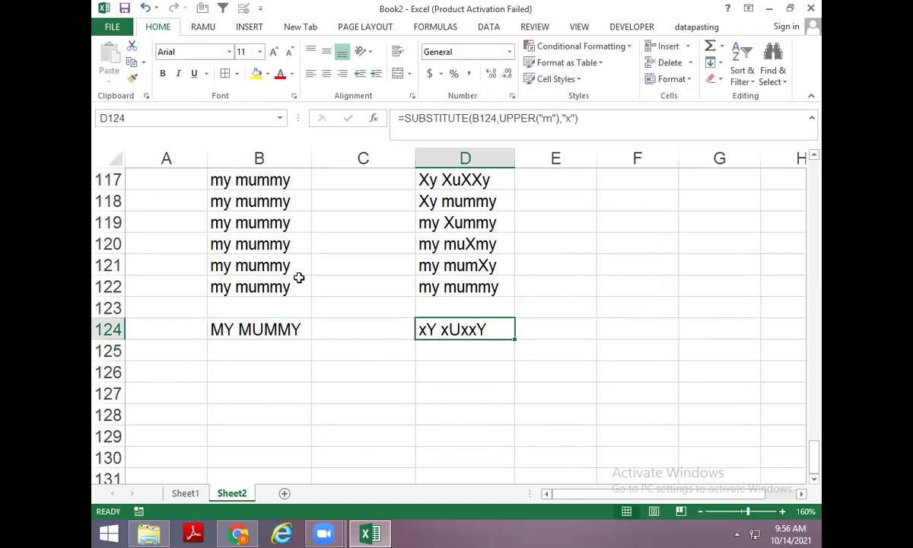
Change the text in B124 to mixed-case MY mUmmY.
key("Left")
key("Left")
key("F2")
key("Left")
key("Left")
key("Left")
key("Left")
key("Left")
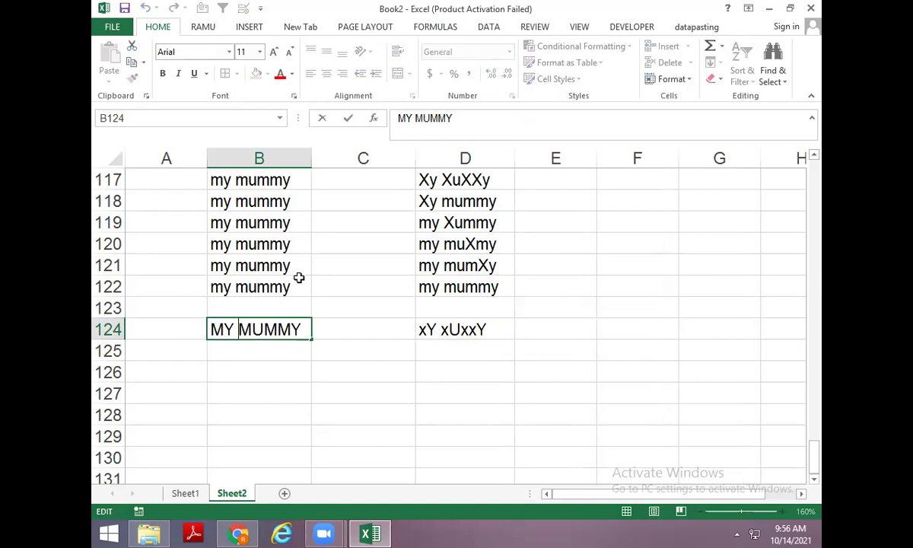
key("Delete")
key("Delete")
key("Delete")
key("Delete")
key("Delete")
type("mY")
key("BackSpace")
type("UmmY")
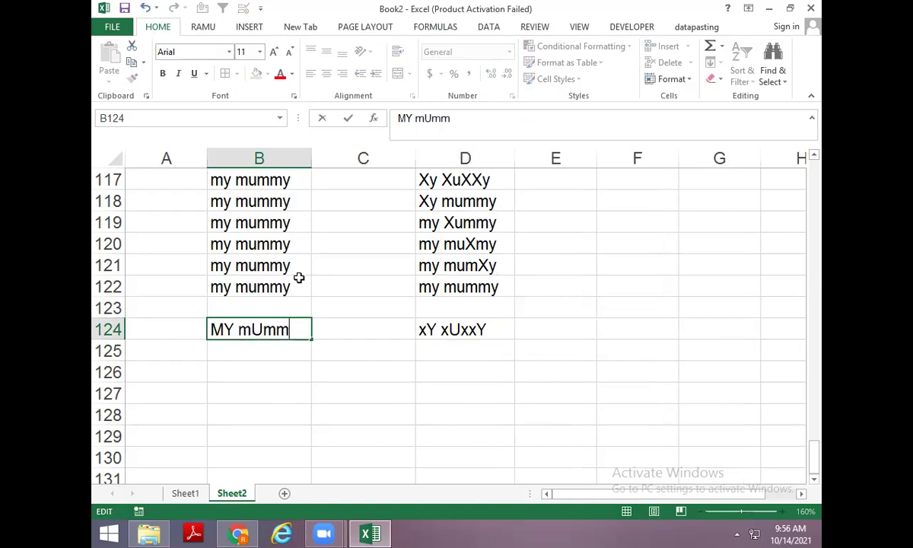
key("ctrl+Return")
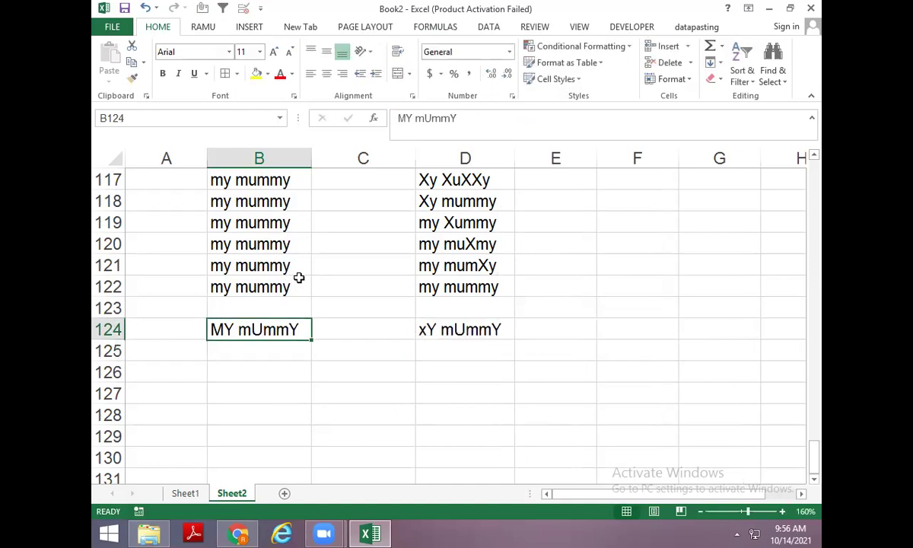
Wrap B124 in UPPER() so D124 becomes =SUBSTITUTE(UPPER(B124),UPPER("m"),"x"), giving xY xUxxY.
key("Right")
key("Right")
key("F2")
key("Left")
key("Left")
key("Left")
key("Left")
key("Left")
key("Left")
key("Left")
key("Left")
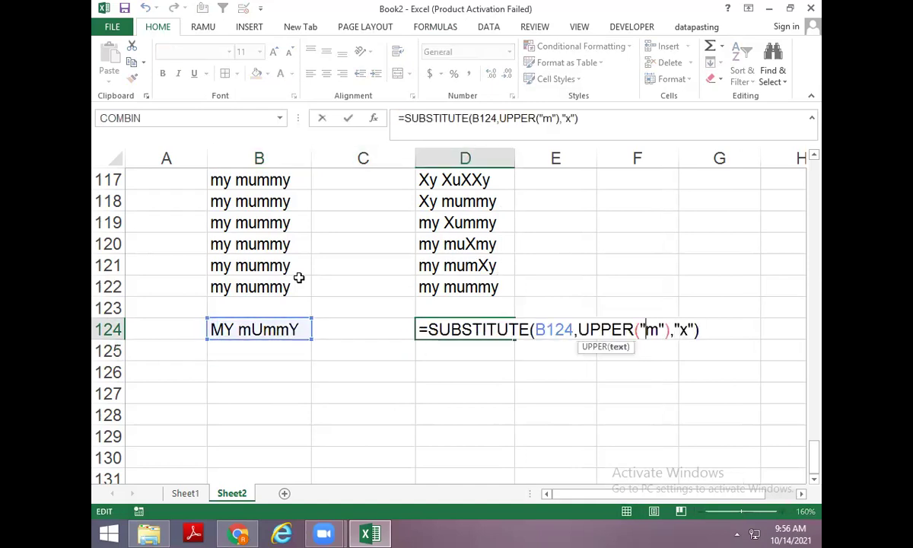
key("Left")
key("Left")
key("Left")
key("Left")
key("Left")
key("Left")
key("Left")
key("Left")
key("Left")
key("Left")
key("Left")
key("Left")
type("UPP")
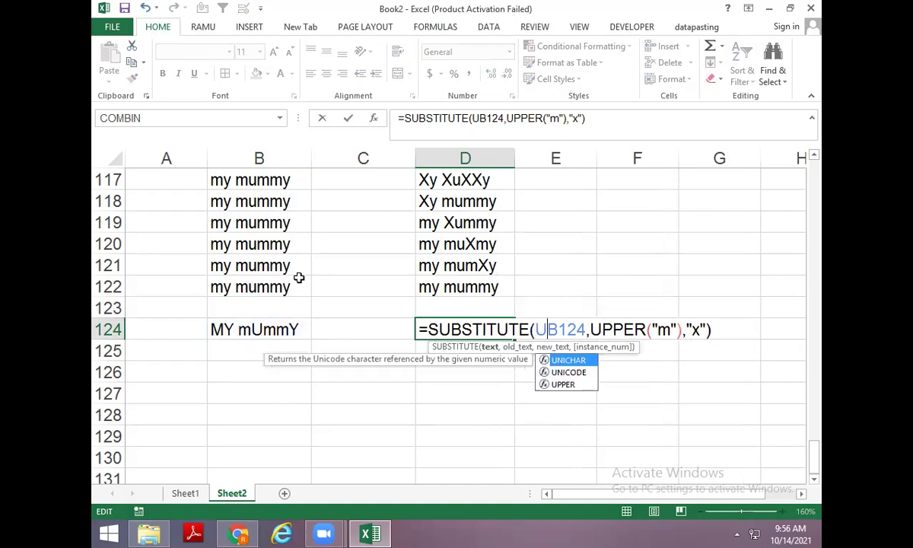
type("ER(")
key("Right")
key("Right")
key("Right")
key("Right")
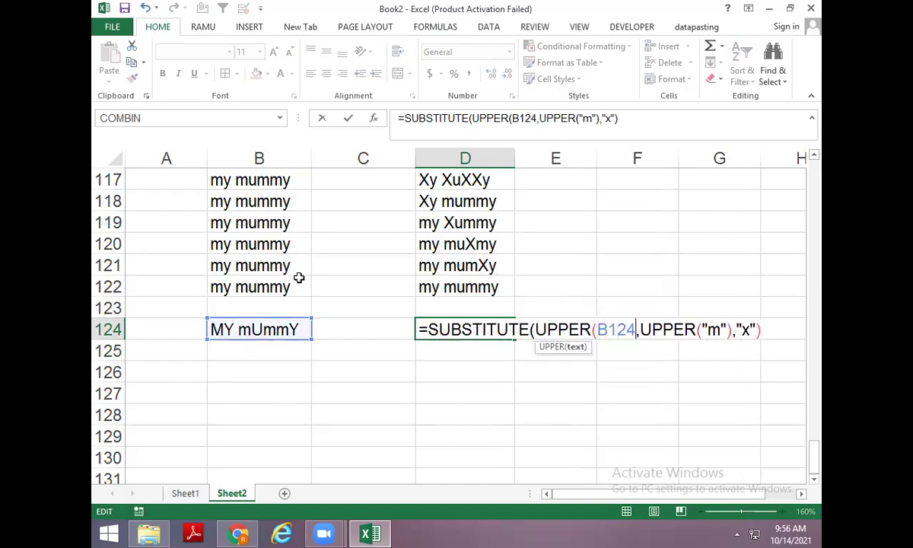
type(")")
key("ctrl+Return")
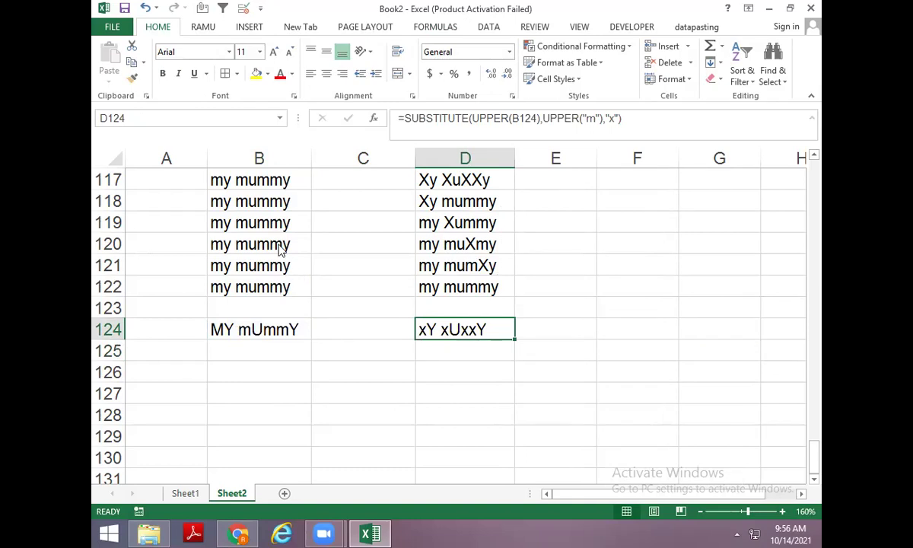
key("F12")
Paste the copied class-folder path into Save As and save the workbook as 'TEXT CLASS 14 oCT 2021'.
key("alt+Tab")
key("alt+Tab")
key("alt+Tab")
key("alt+Tab")
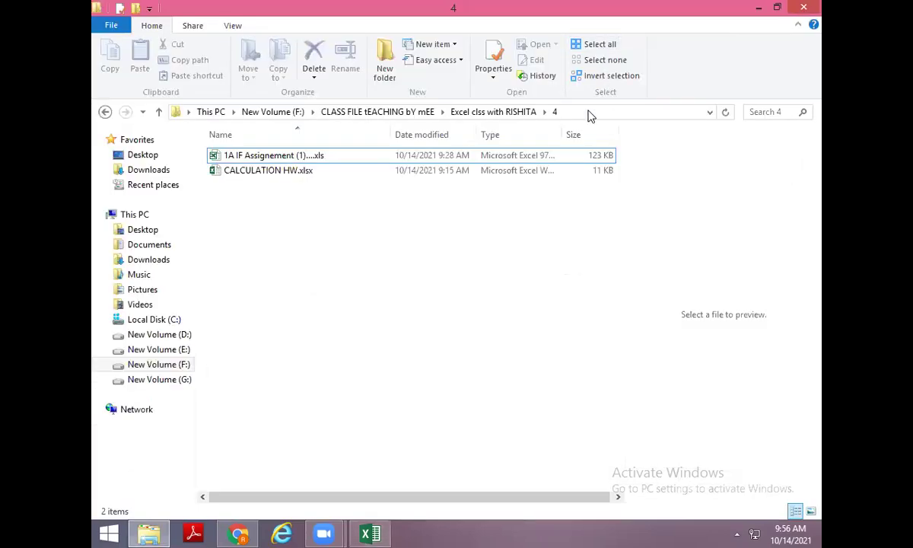
left_click(589, 114)
key("alt+Tab")
type("F:\\CLASS FILE tEACHING bY mEE\\Excel clss with RISHITA\\4")
key("Return")
type("TEXT CLASS ")
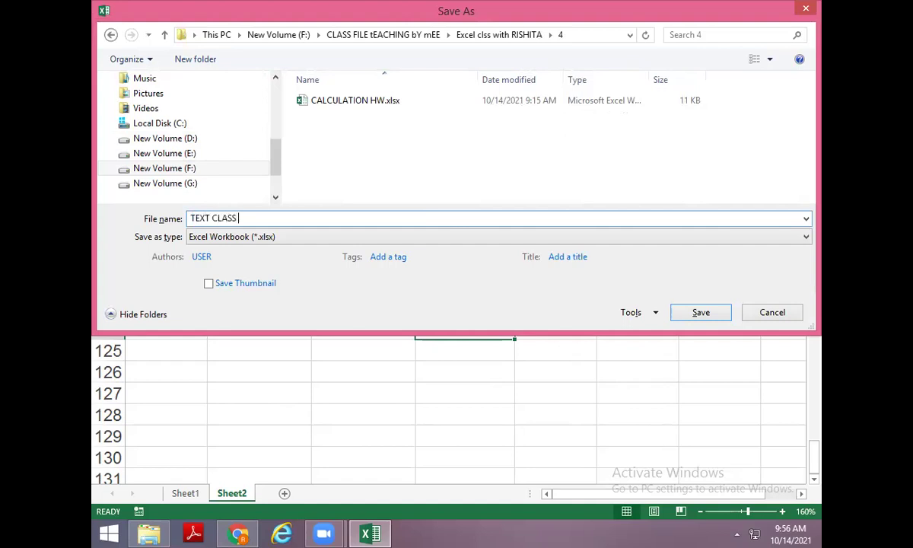
type("14 oCT 2021")
key("Return")
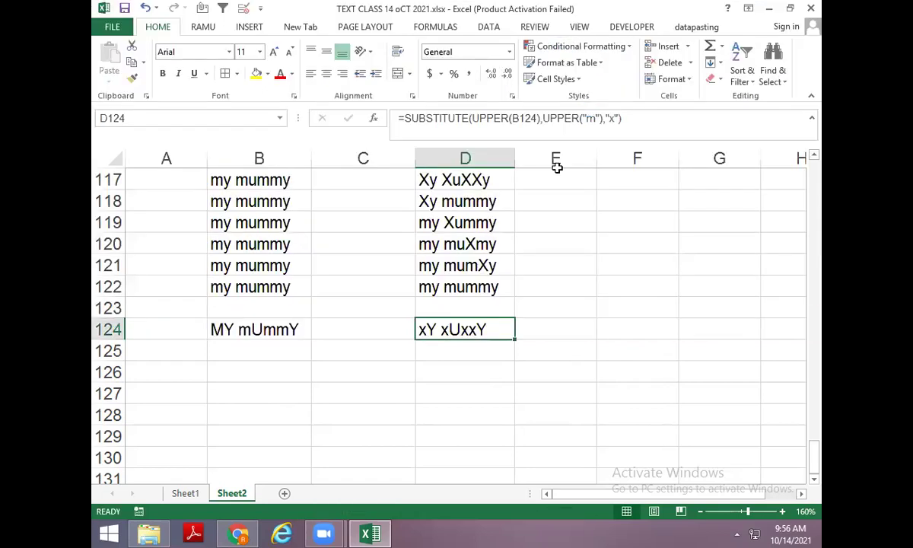
Browse the full list in the Formulas tab's Text function dropdown, then close it.
left_click(259, 392)
scroll(258, 392, "down", 1)
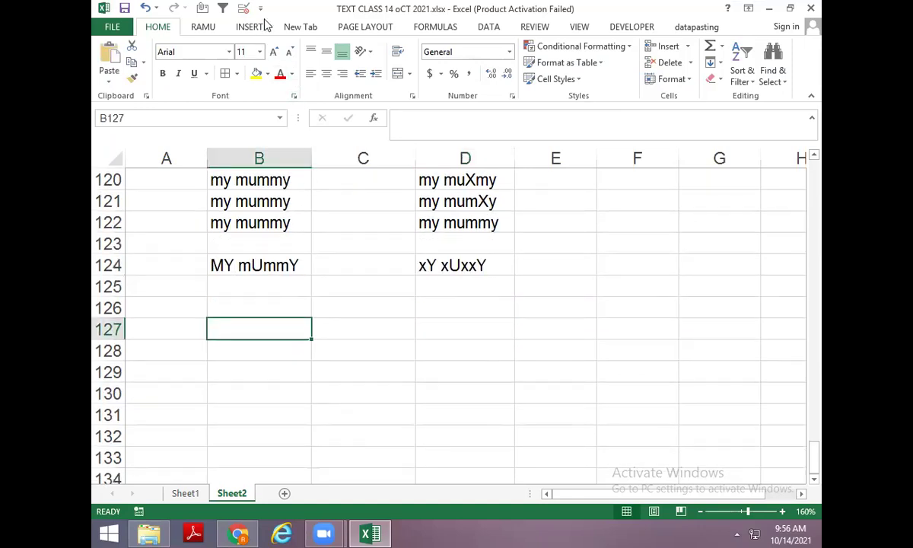
left_click(435, 28)
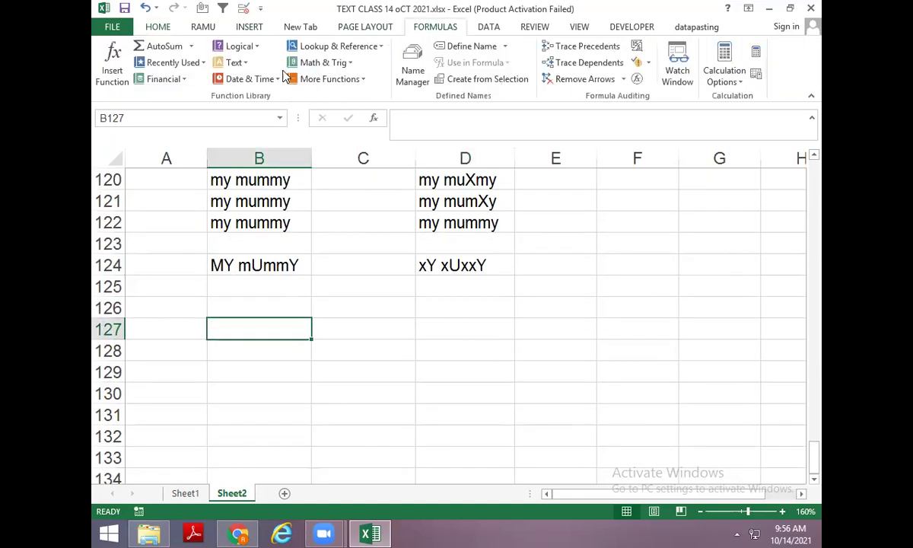
left_click(245, 64)
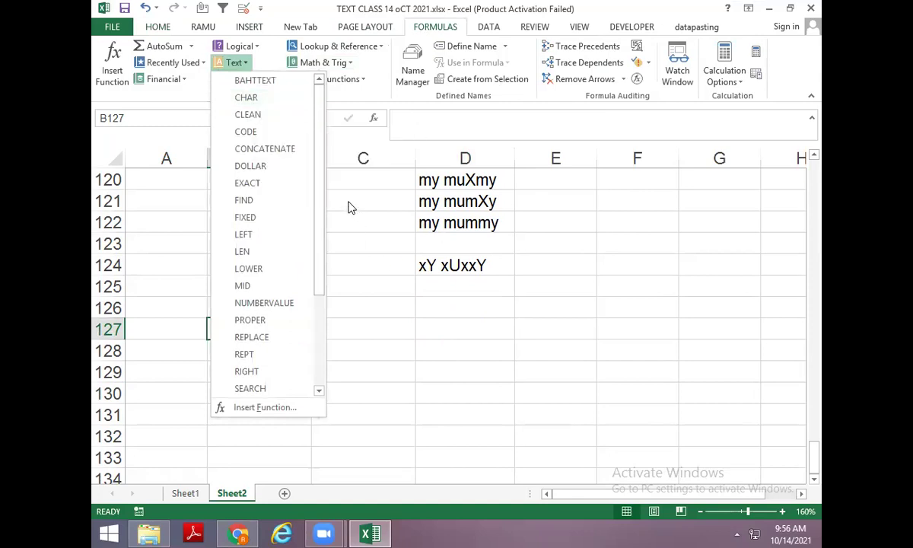
left_click_drag(320, 197, 327, 299)
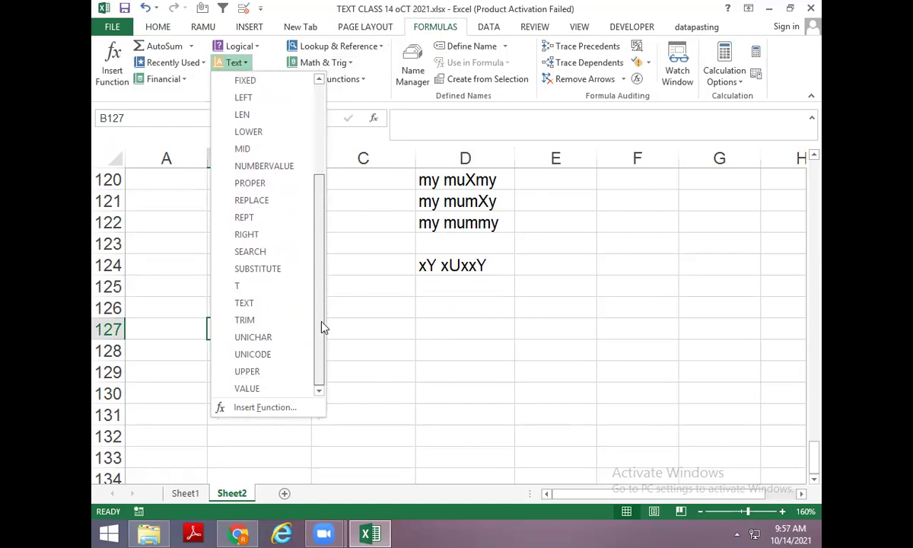
left_click(338, 283)
scroll(300, 314, "down", 3)
scroll(266, 268, "up", 2)
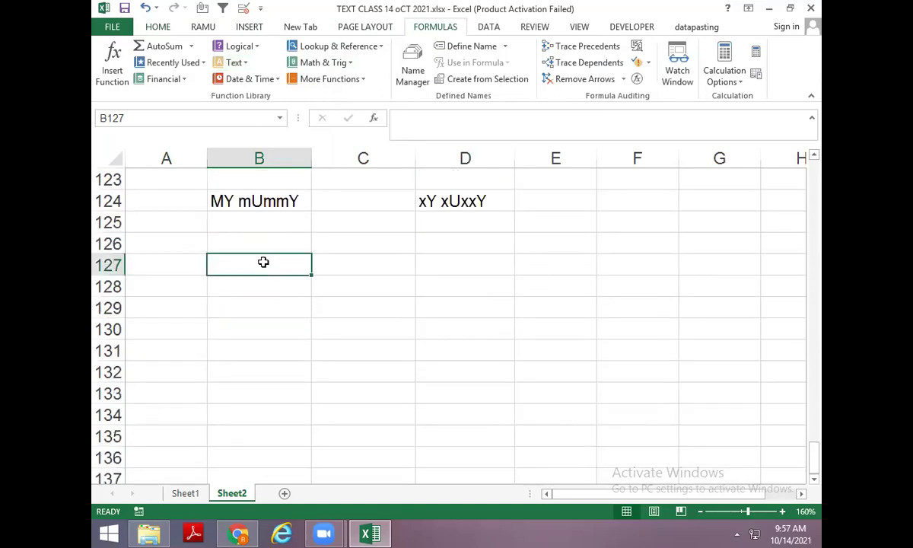
Enter the sample values 15, DELHI, %, today's date, COMPUTER and 27 down B127:B133.
type("15")
key("Return")
type("DELHI")
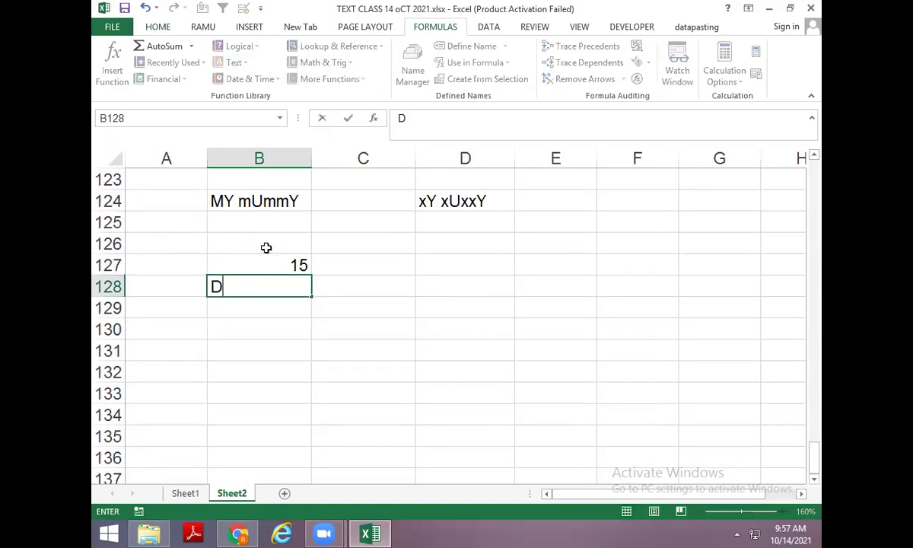
key("Return")
key("Return")
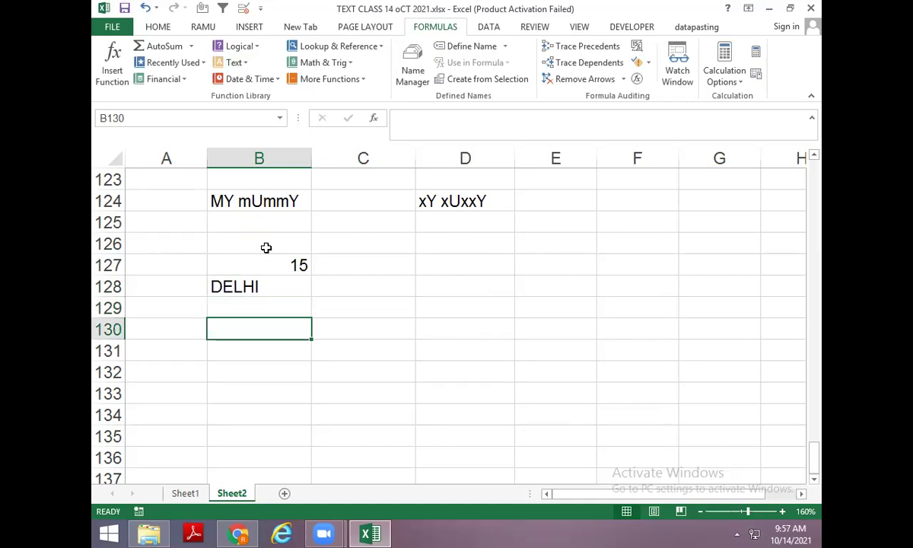
type("%")
key("Return")
key("ctrl+semicolon")
key("Return")
type("COMPUTER")
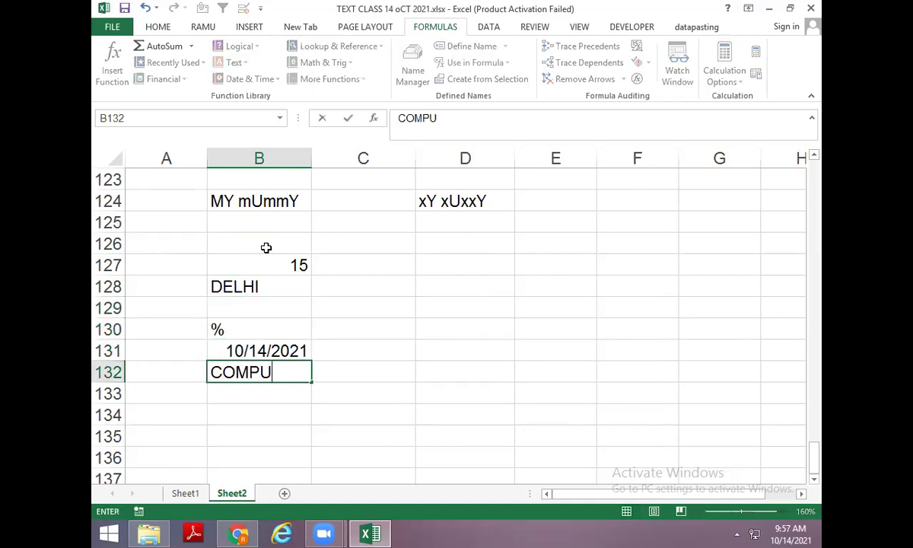
key("Return")
type("27")
key("ctrl+Return")
Enter =T(B127) in C127 and fill it down to C133 so only text entries appear.
key("Up")
key("Up")
key("Up")
key("Up")
key("Up")
key("Up")
key("Right")
type("=T(")
key("Left")
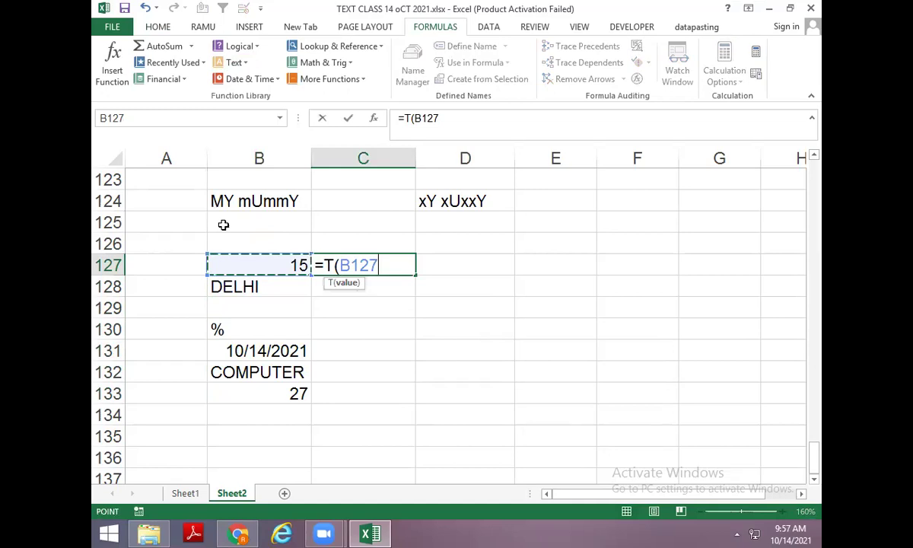
left_click(258, 260)
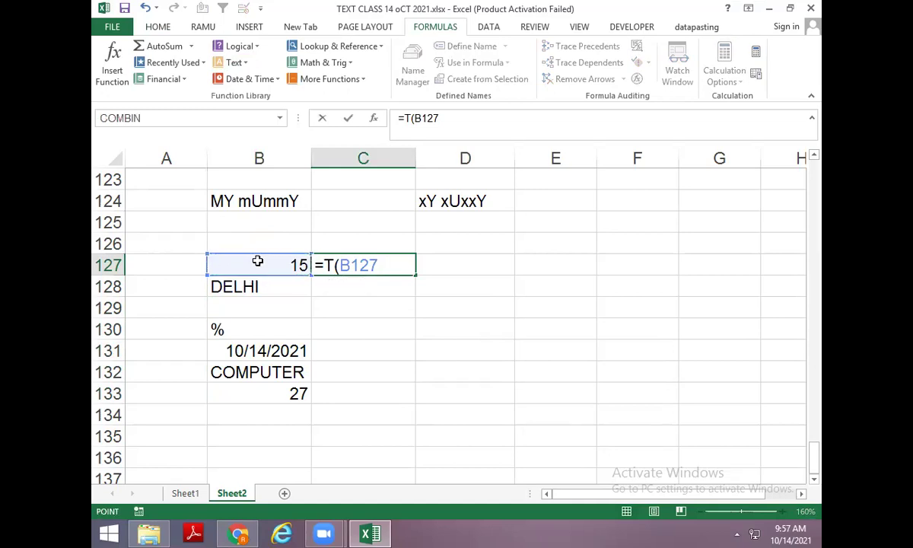
key("Return")
key("Return")
key("Up")
key("ctrl+d")
key("Down")
key("ctrl+d")
key("Down")
key("ctrl+d")
key("Down")
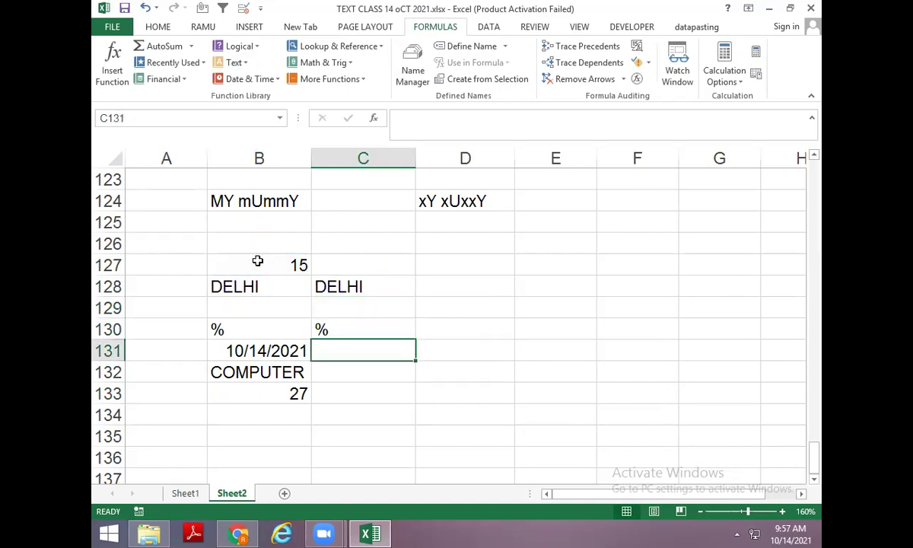
key("ctrl+d")
key("Down")
key("ctrl+d")
key("Down")
key("ctrl+d")
key("Up")
key("Up")
key("Up")
key("Up")
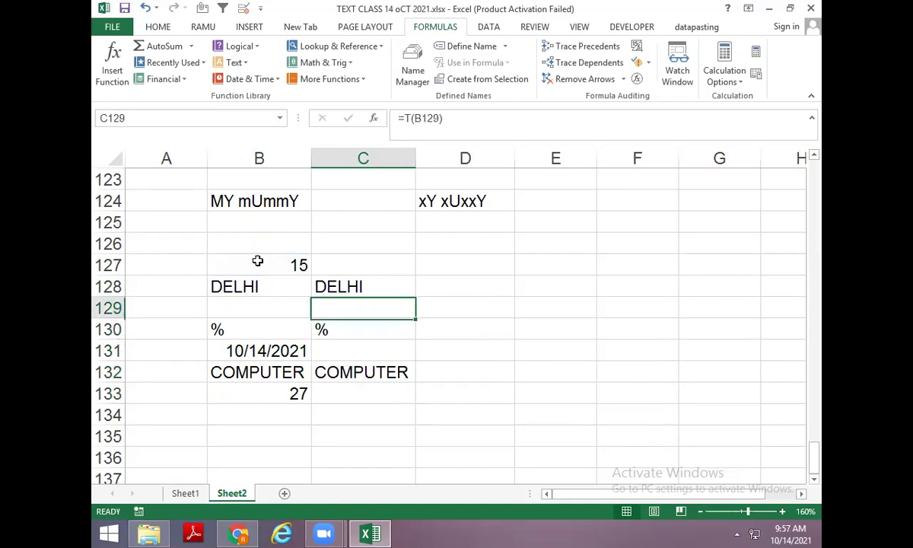
key("Up")
key("Up")
key("Right")
Enter =N(B127) in D127 and fill it down through D133.
type("=N(")
left_click(258, 260)
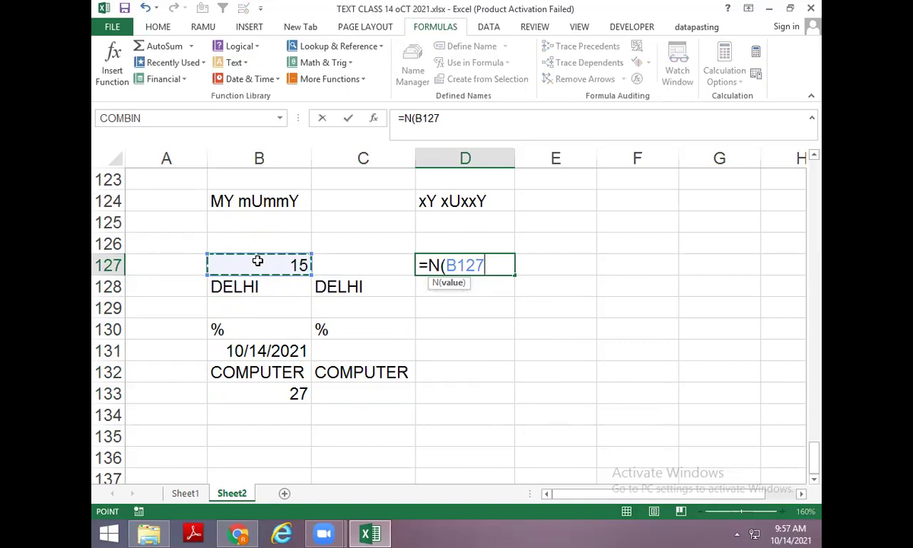
key("Return")
key("ctrl+d")
key("Down")
key("ctrl+d")
key("Down")
key("ctrl+d")
key("Down")
key("ctrl+d")
key("Down")
key("ctrl+d")
key("Down")
key("ctrl+d")
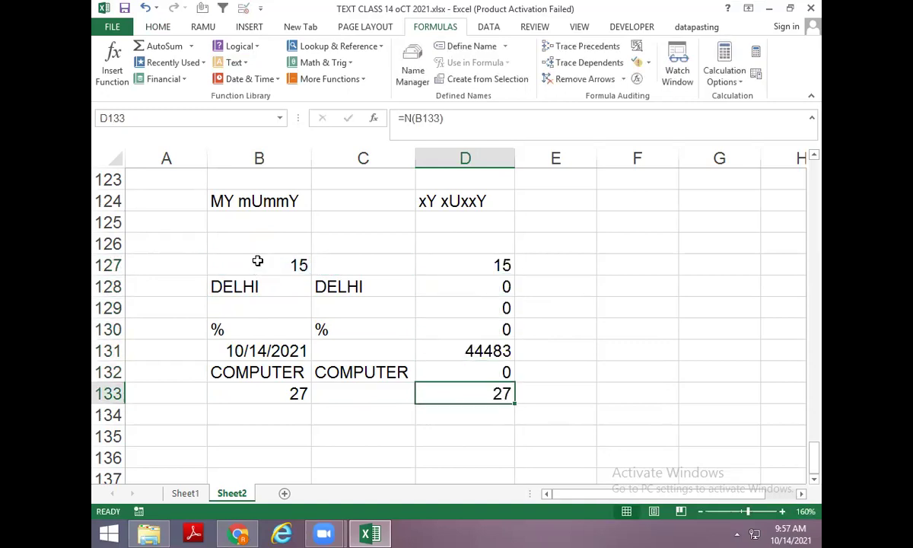
Compare the date with its N result 44483 in D131, briefly formatting D131 as a date before reverting.
key("Up")
key("Up")
key("Left")
key("Left")
key("Right")
key("Right")
key("Left")
key("Left")
key("Right")
key("Right")
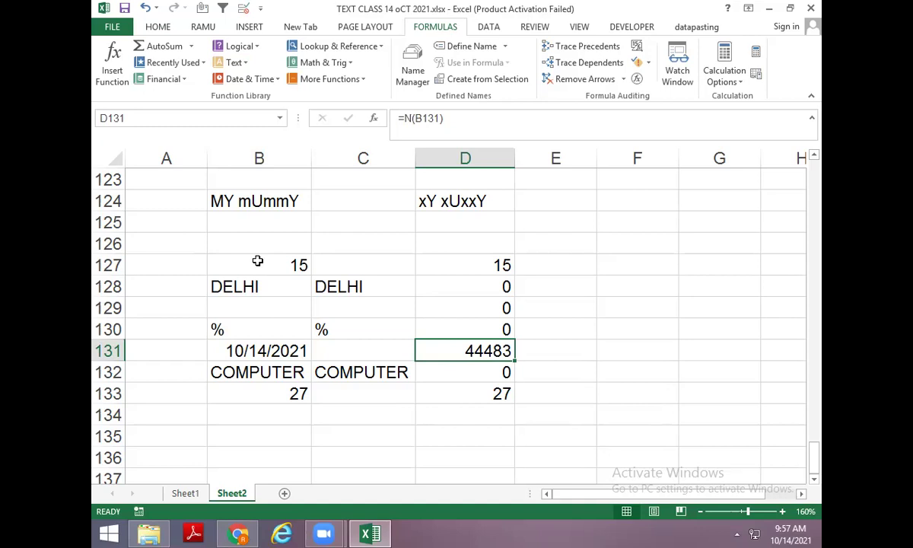
key("ctrl+shift+3")
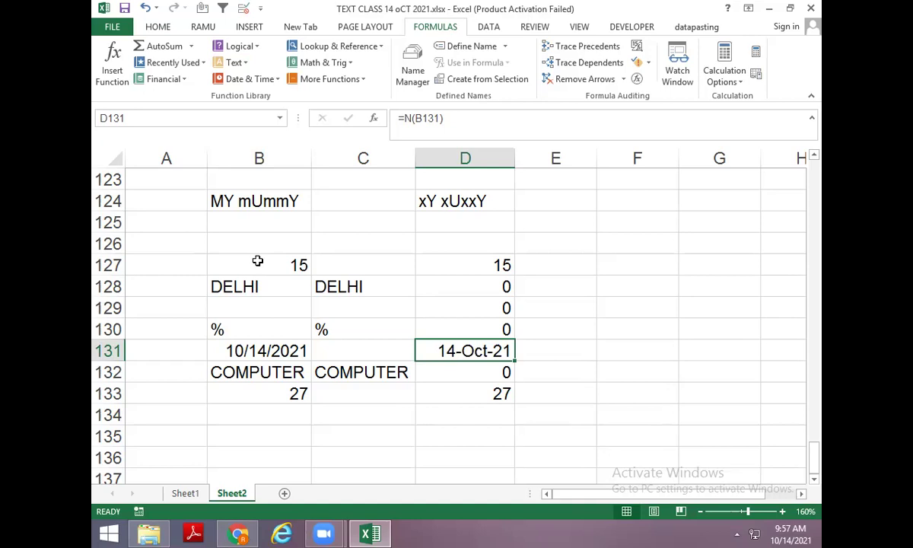
key("ctrl+shift+grave")
Type MY in B135 and BOOK in B136.
scroll(247, 319, "down", 2)
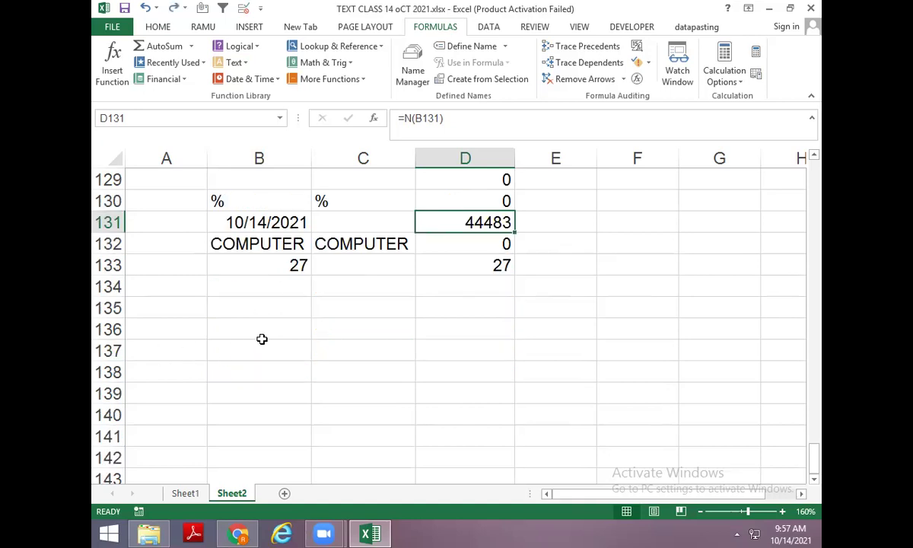
left_click(262, 335)
key("Up")
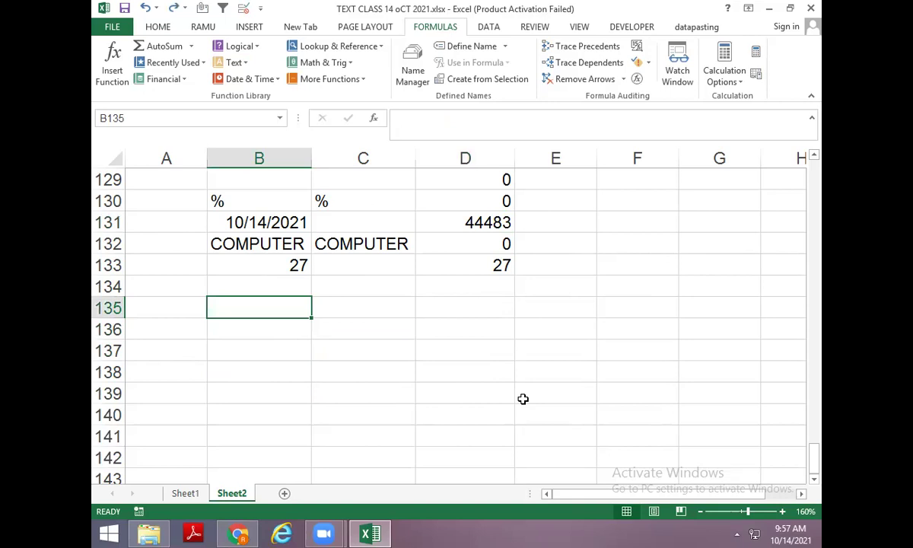
key("Down")
key("Up")
key("Right")
key("Left")
type("MY")
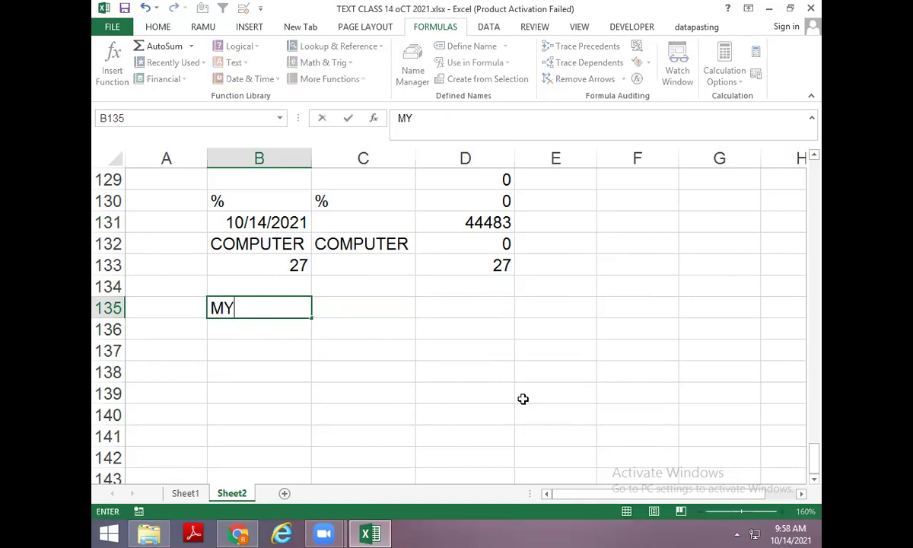
key("Return")
type("BOOK")
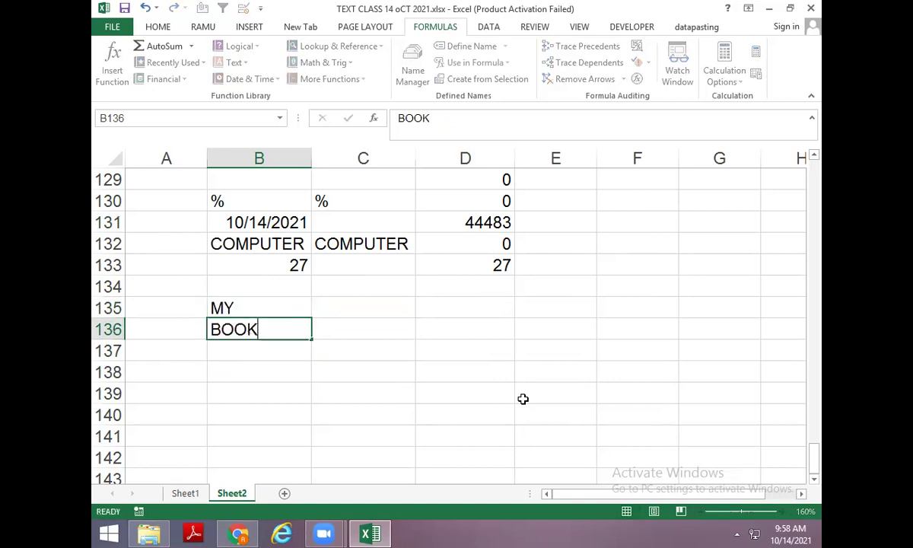
key("Return")
Enter MY and BOOK on two lines inside C135 using Alt+Enter.
key("Up")
key("Up")
key("F2")
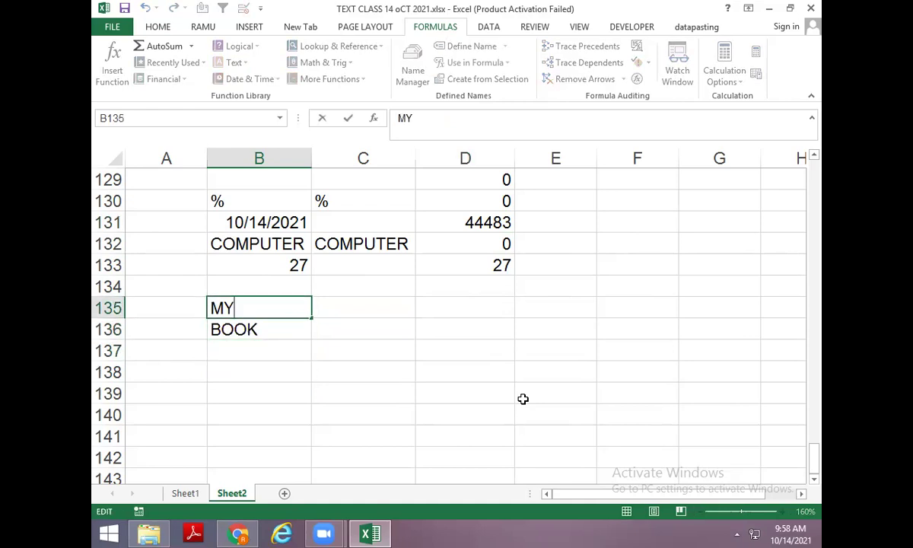
key("Tab")
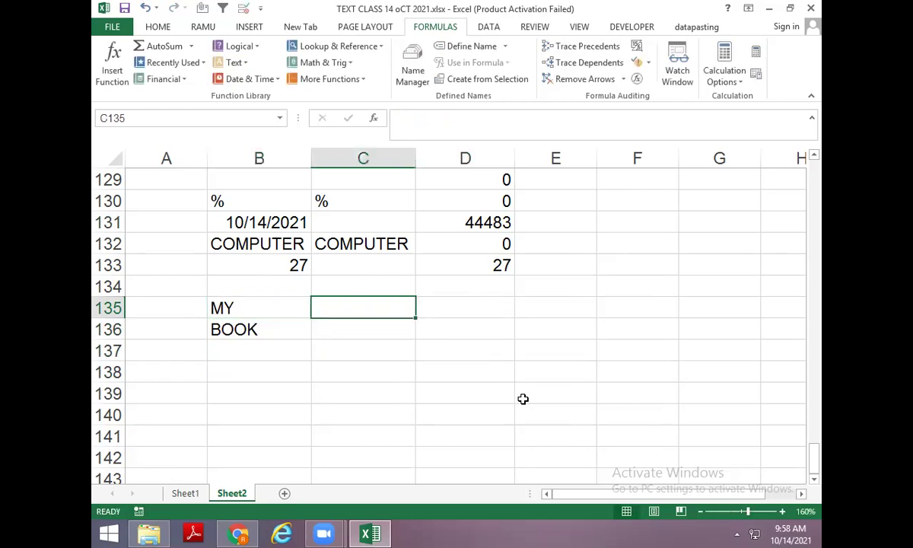
key("F2")
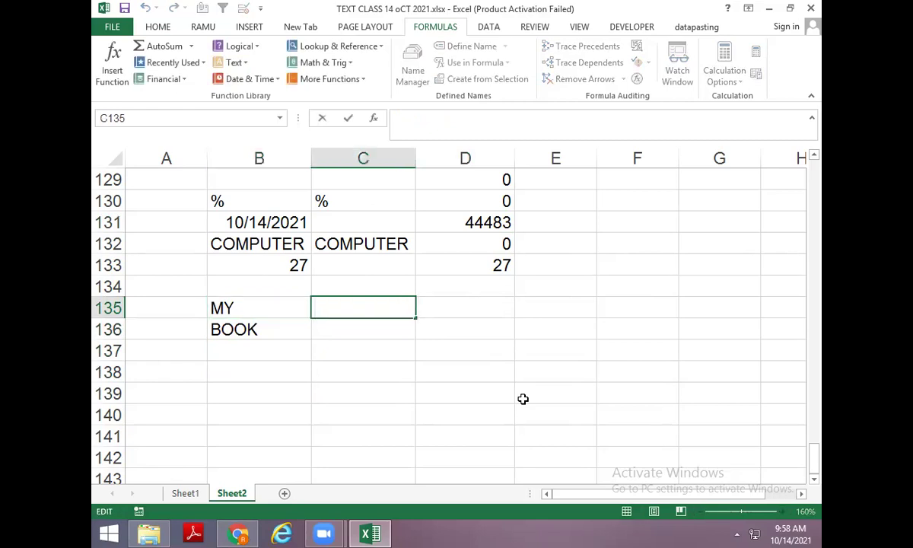
type("MY")
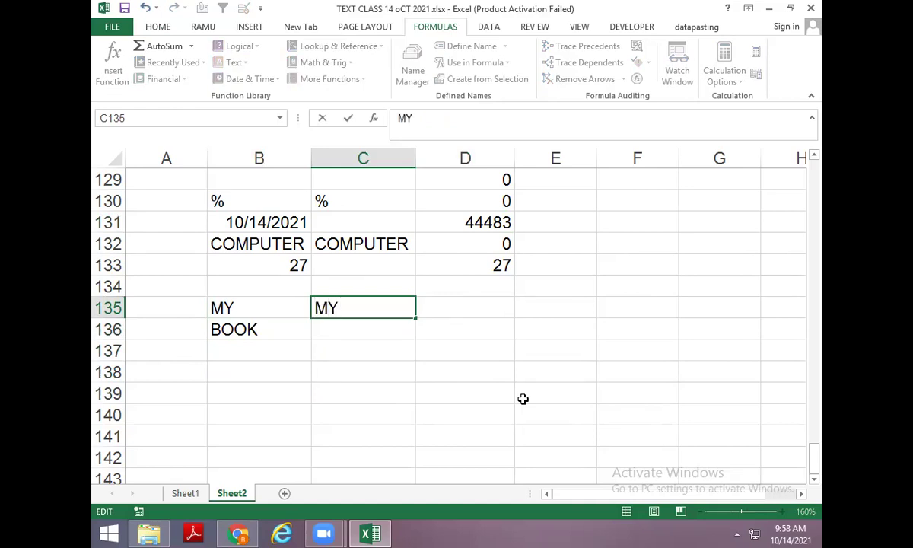
key("alt+Return")
type("BOOK")
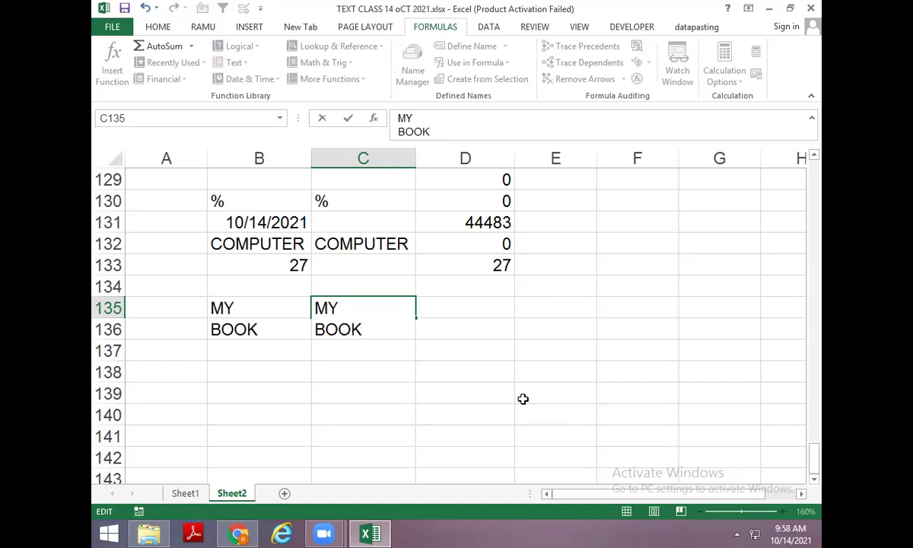
key("Return")
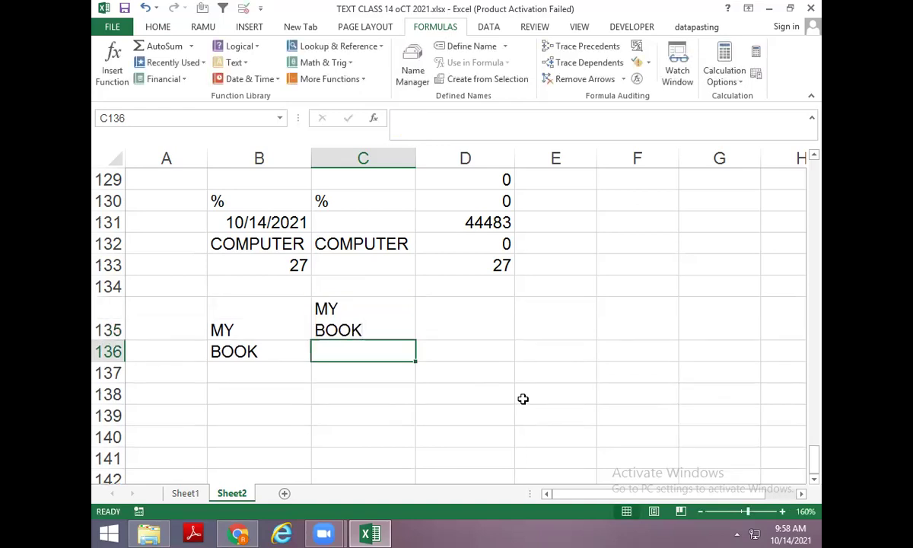
Label C136 with the note 'ALT + ENTER'.
type("ALT E")
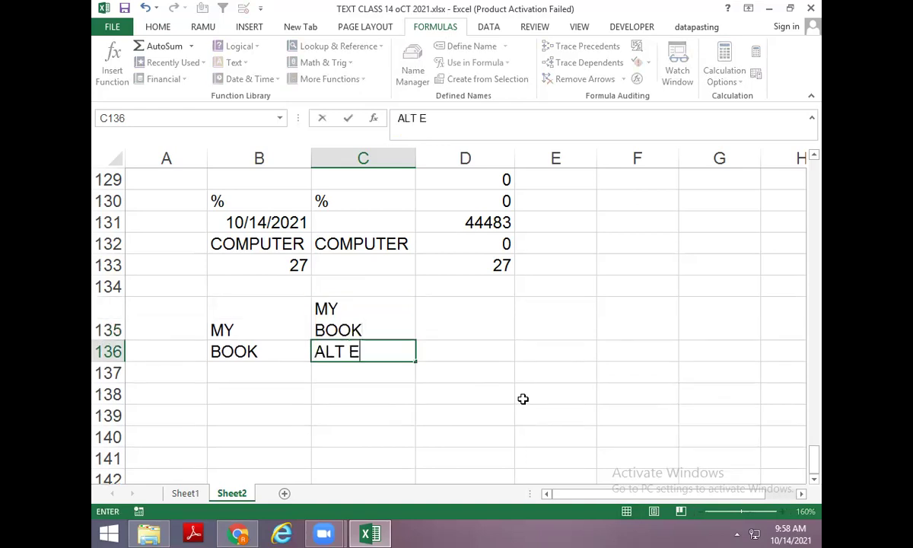
key("BackSpace")
type("+ ENTR")
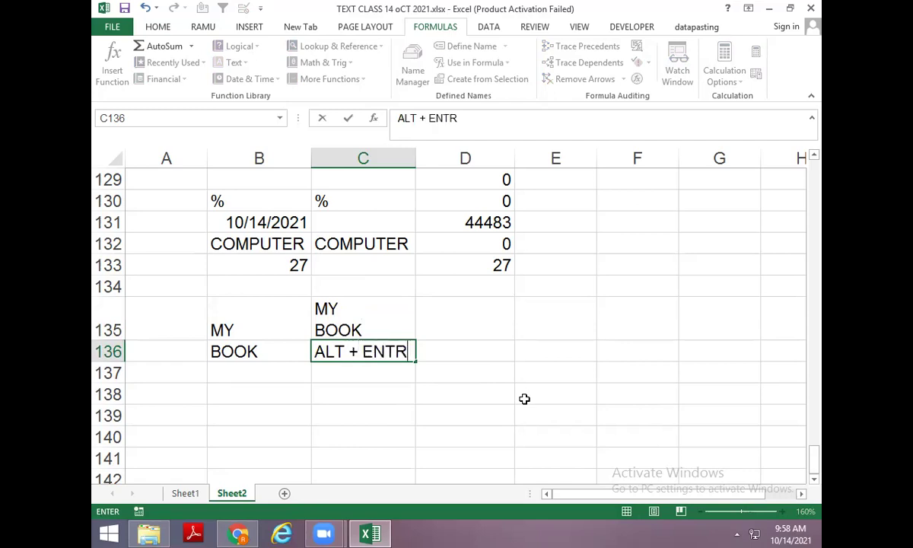
key("BackSpace")
type("ER")
key("Return")
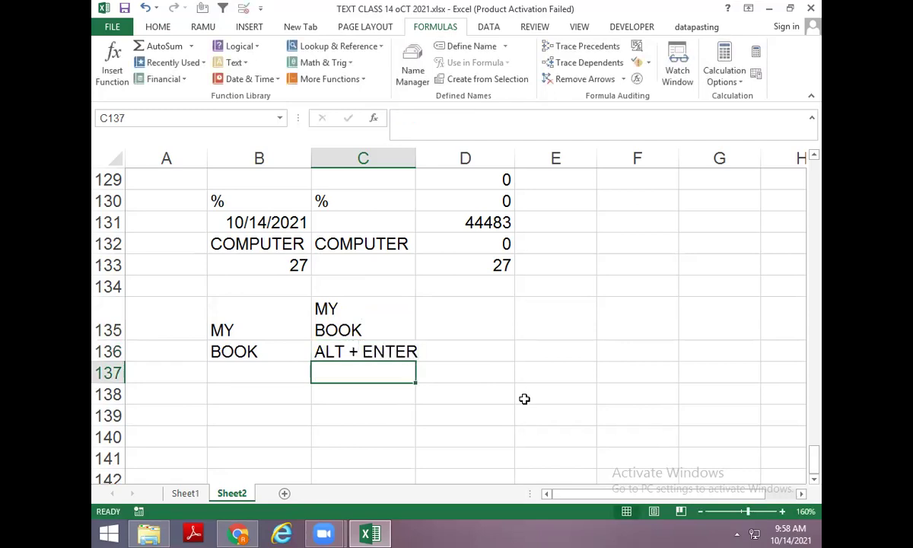
Enter MY and BOOK on two lines inside D135 as well.
key("Down")
key("Right")
key("Up")
key("Up")
key("Up")
key("F2")
type("MY")
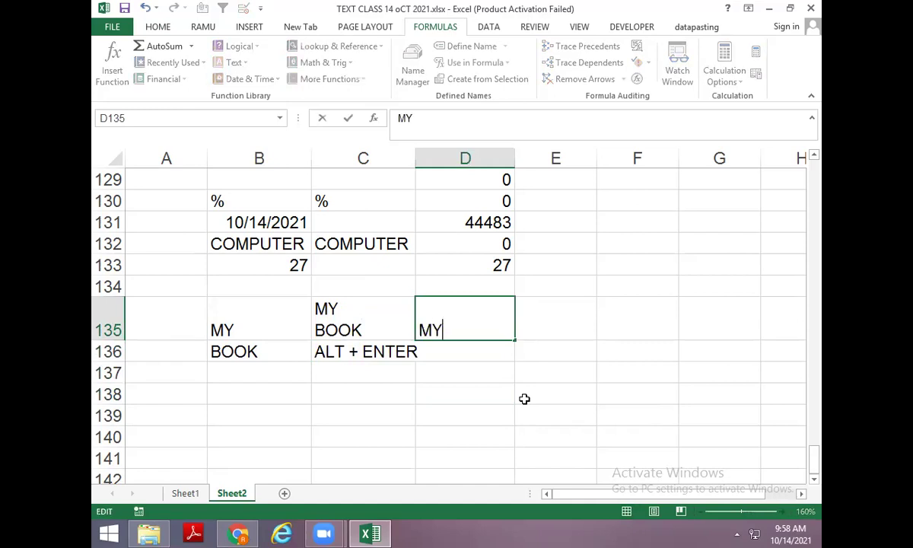
key("alt+Return")
type("BOOK")
key("Return")
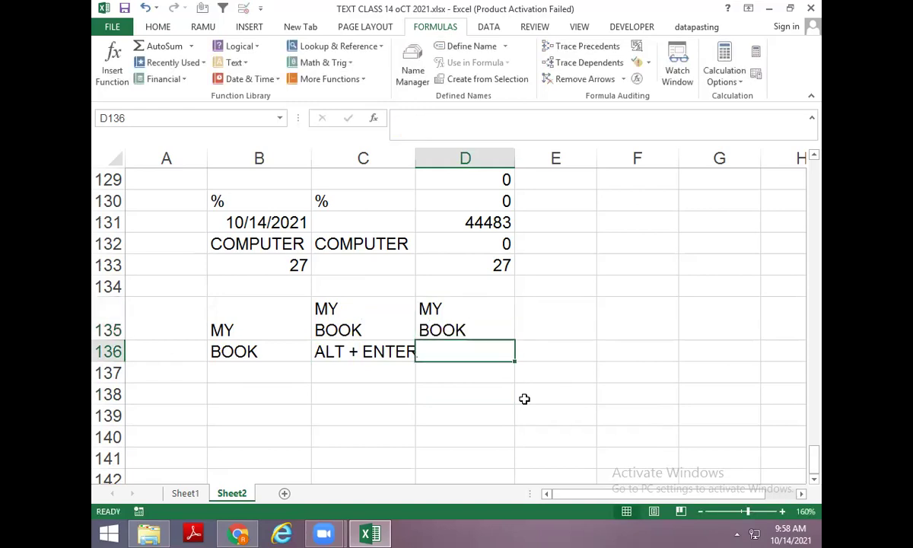
Count the characters of the two-line text with =LEN(D135) in E135.
key("Up")
key("Right")
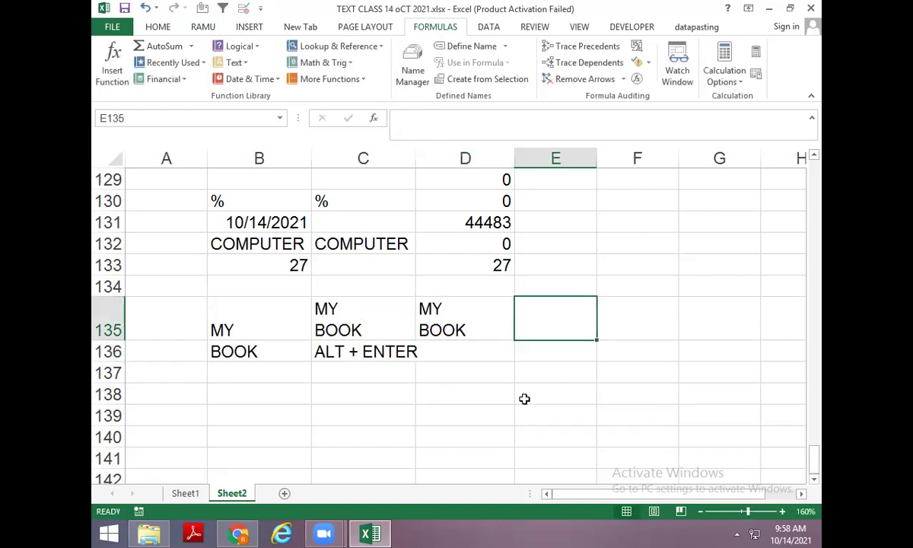
type("=LN")
key("BackSpace")
type("EN(D135)")
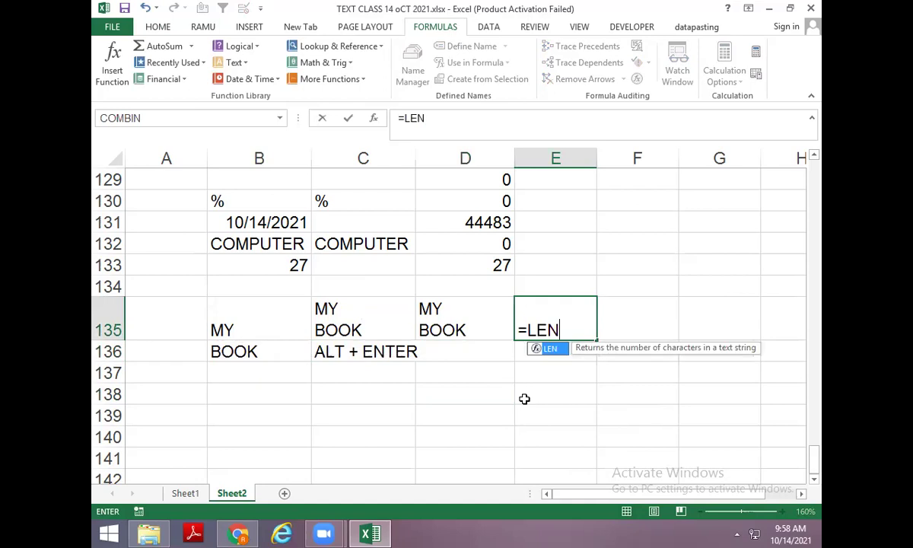
key("Return")
key("Up")
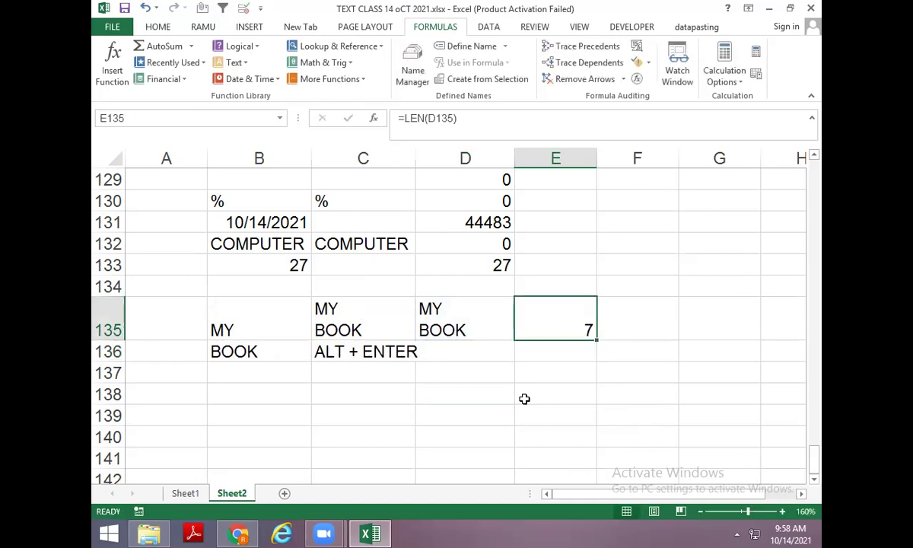
key("Left")
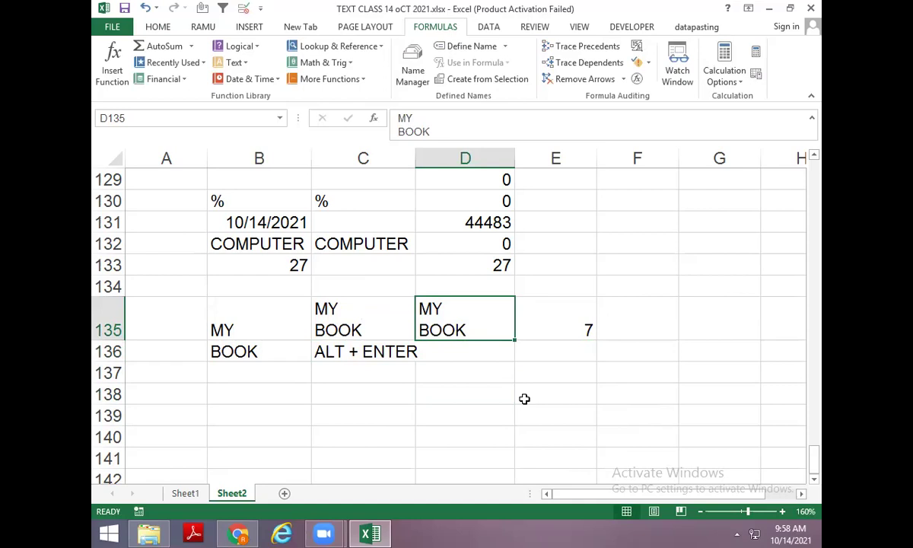
Enter =TRIM(D135) in D136 and =LEN(D136) in E136, both showing length 7.
key("Down")
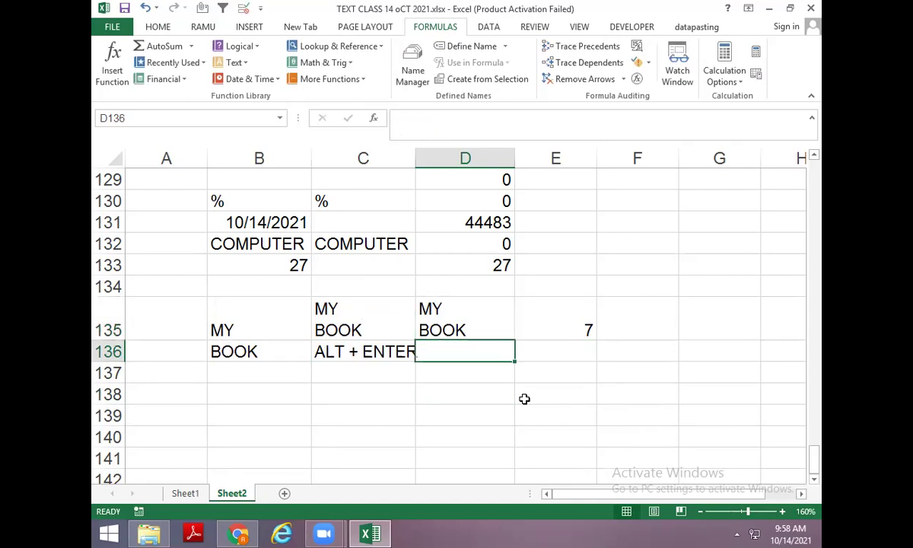
type("=TRIM(")
key("Up")
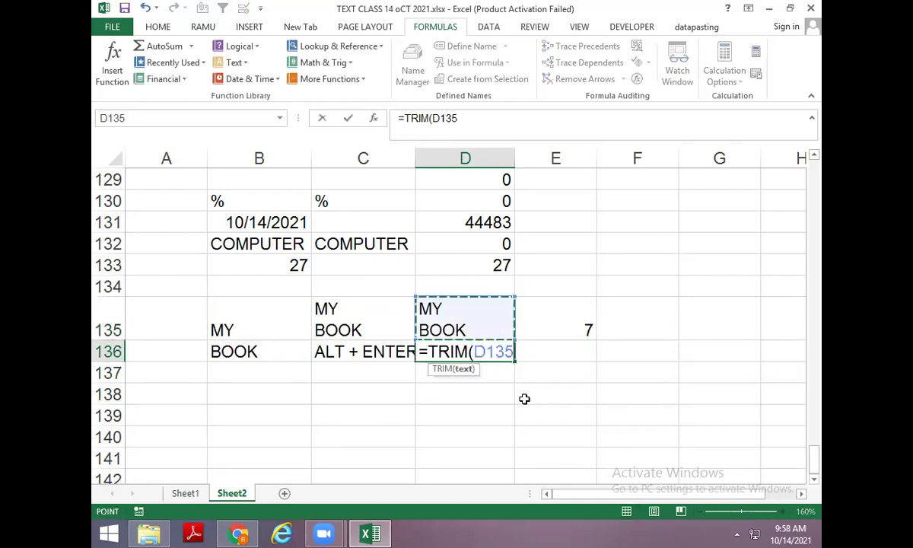
key("ctrl+Return")
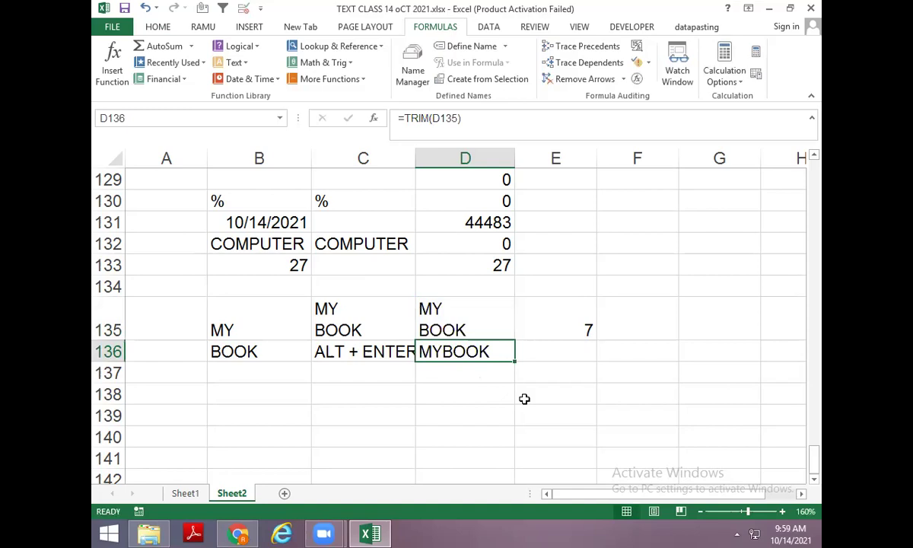
key("Right")
type("=")
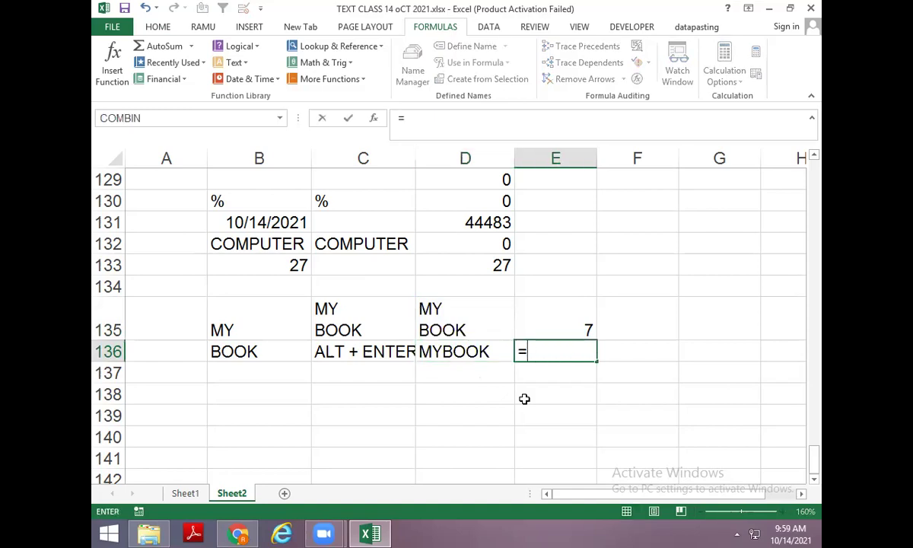
type("LEN(D136")
key("ctrl+Return")
key("Left")
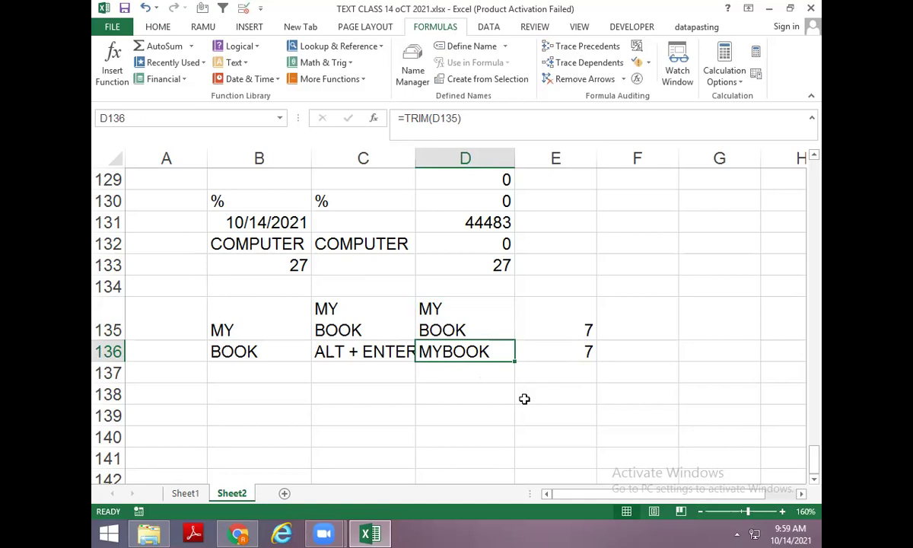
scroll(502, 418, "down", 1)
Put a lone line break in D139 and measure it with =LEN(D139) in E139, giving 1.
left_click(430, 351)
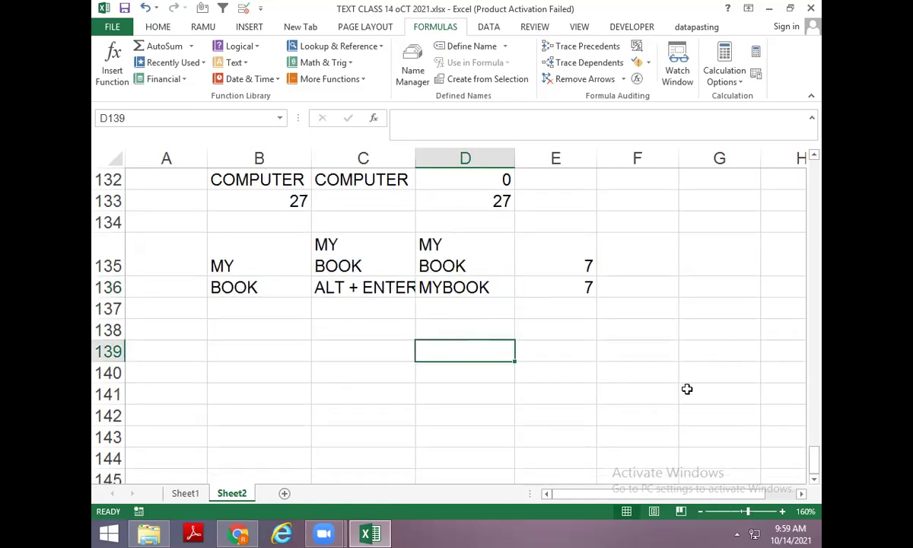
key("F2")
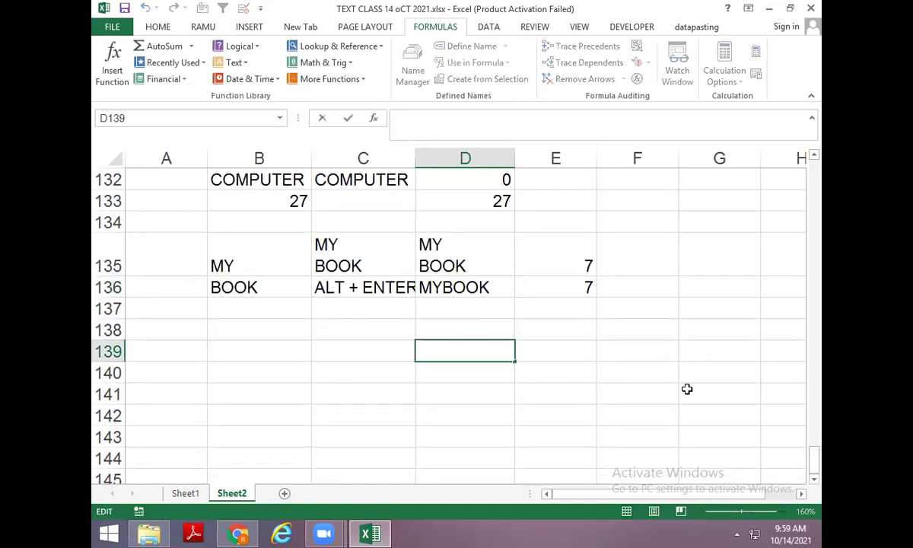
key("alt+Return")
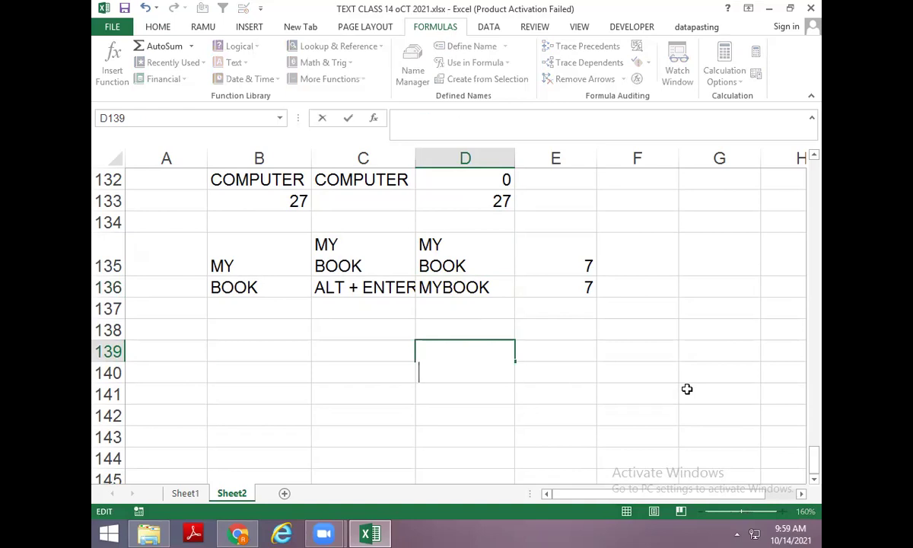
key("Return")
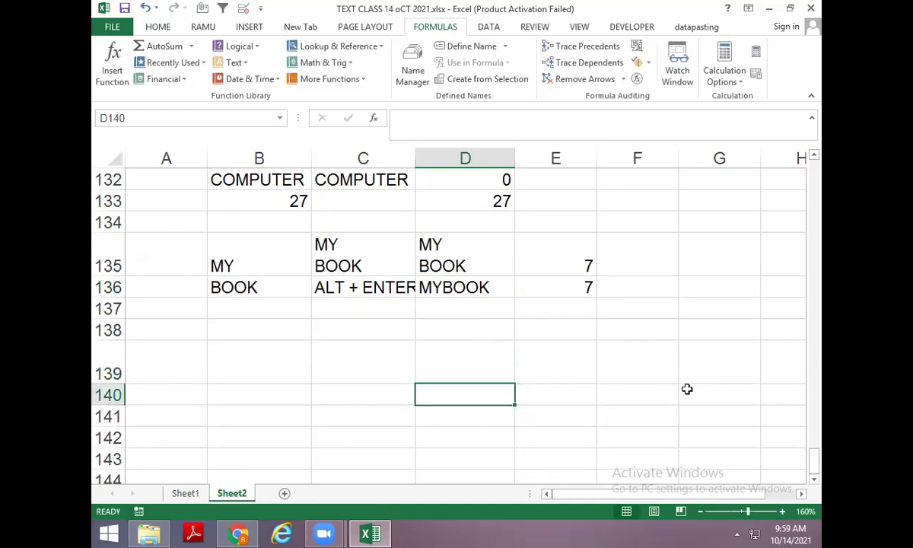
key("Up")
key("Right")
type("=LEN(D139")
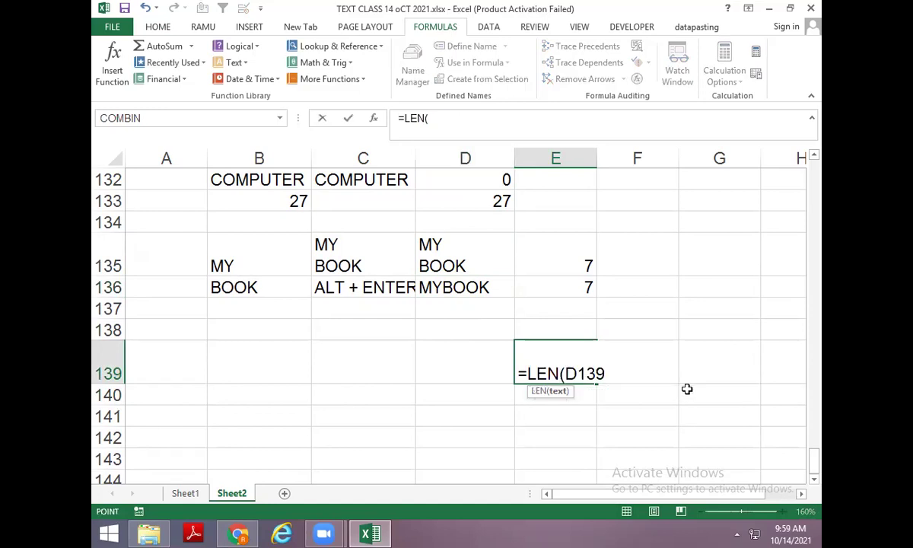
key("Return")
Enter =CODE(D139) in E140 to show the line break's code is 10.
key("Up")
key("Down")
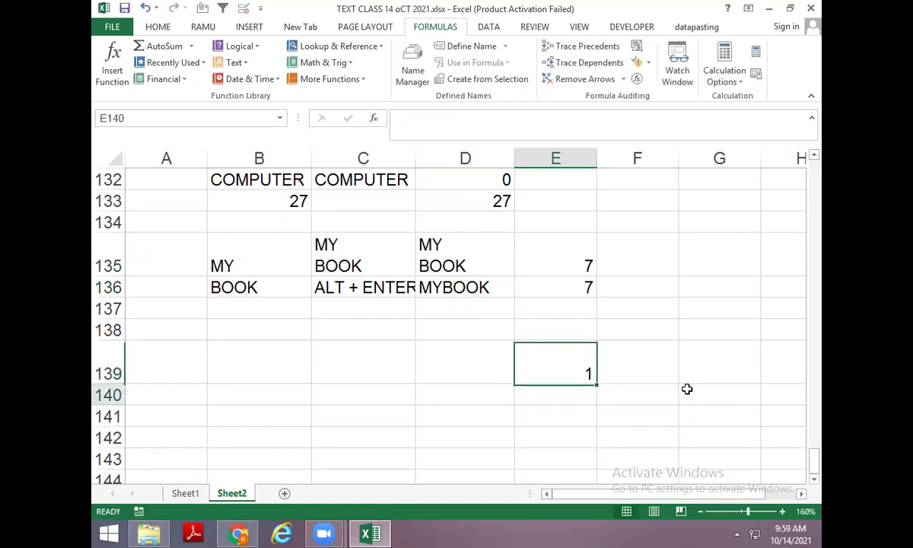
type("=CODE(D139")
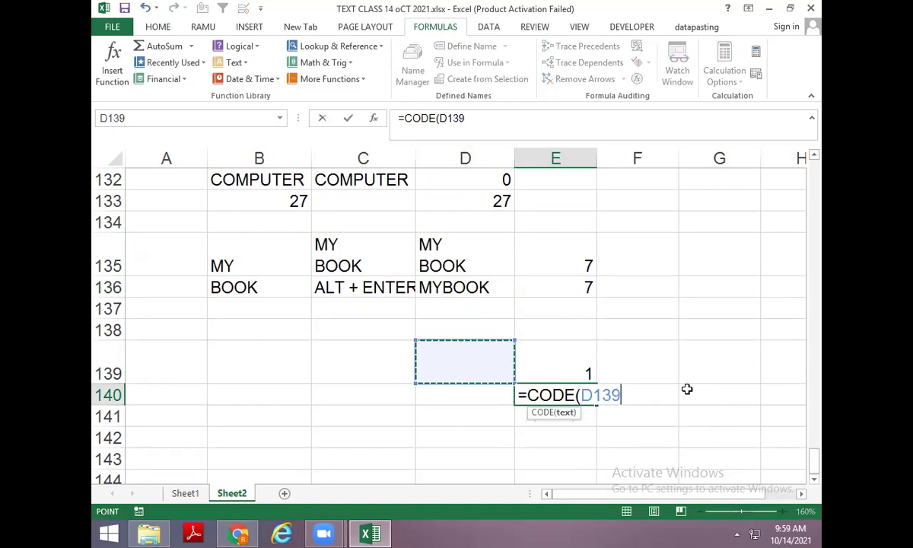
key("Return")
key("Up")
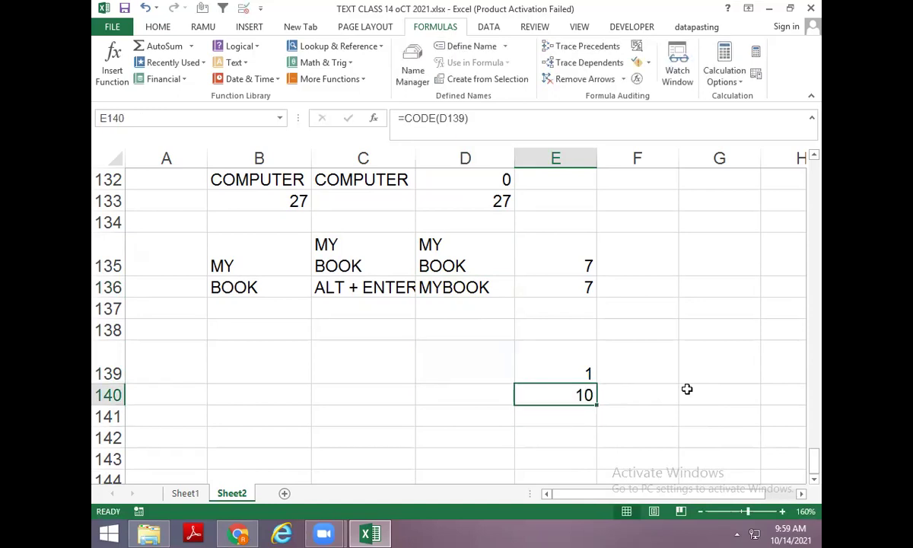
Enter =SUBSTITUTE(D136,CHAR(10)," ") in F136 to show MY BOOK on one line.
key("Up")
key("Up")
key("Up")
key("Up")
key("Right")
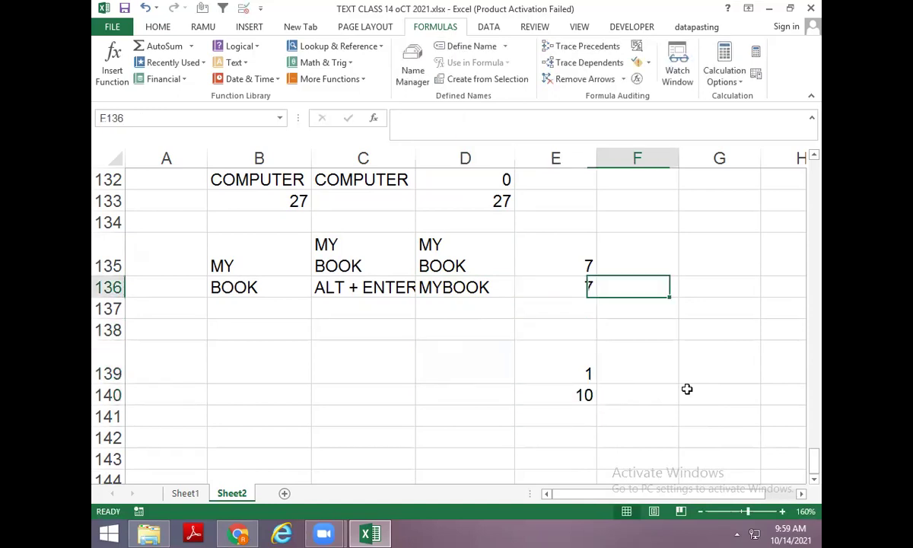
type("=SU")
key("Tab")
key("Left")
key("Left")
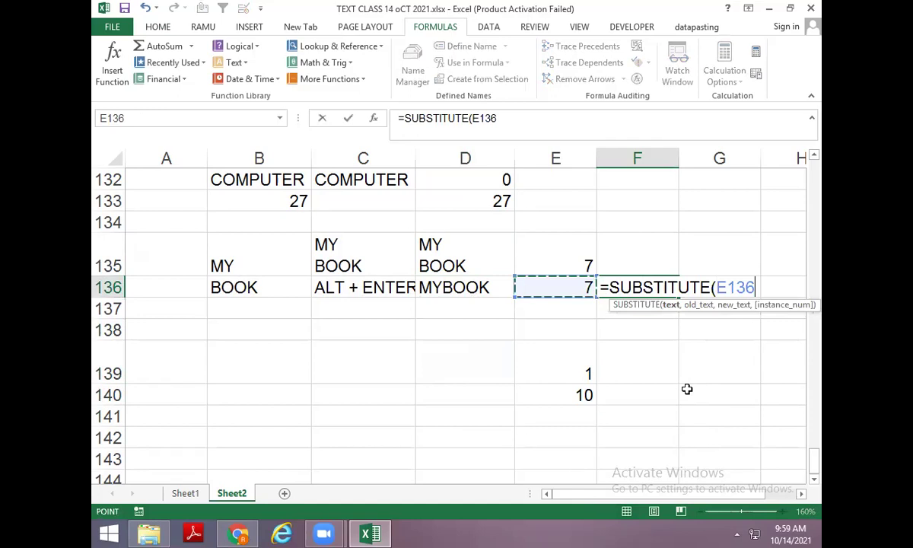
type(",")
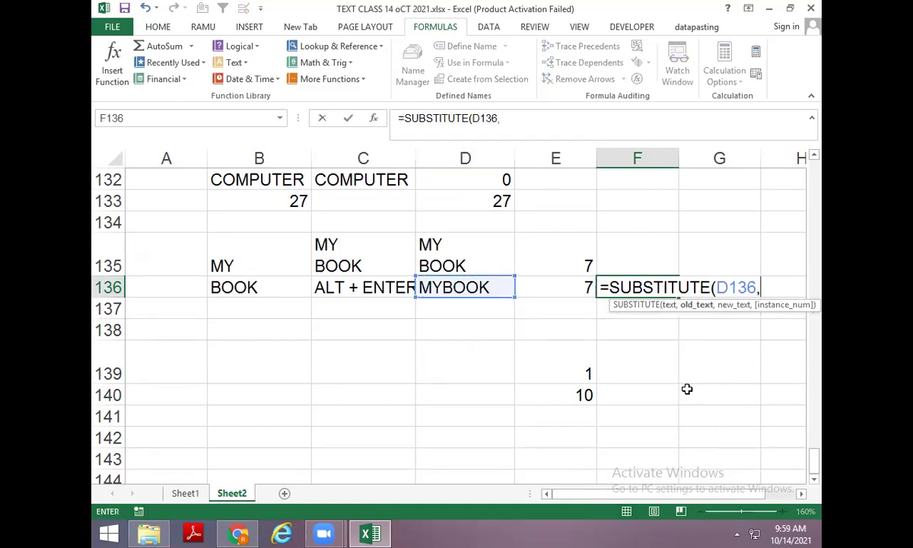
type("CHAR(10")
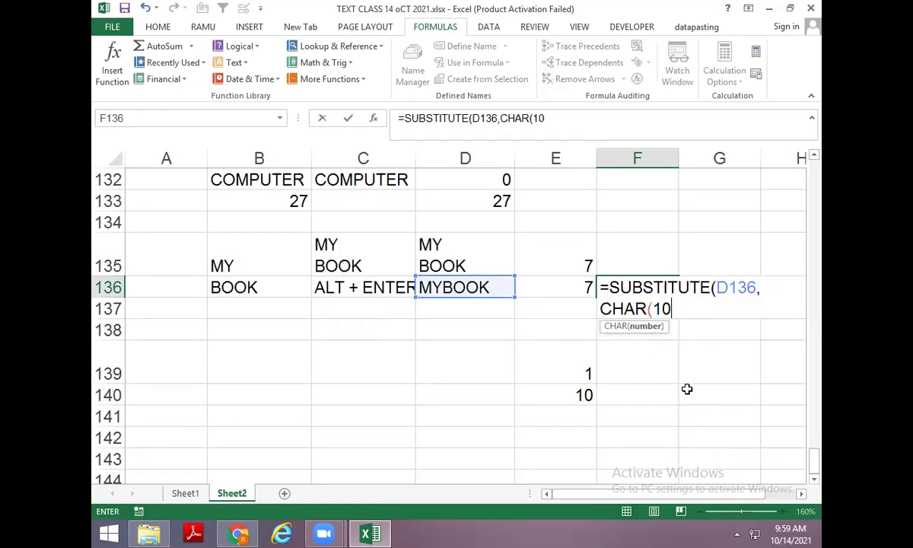
type("),")
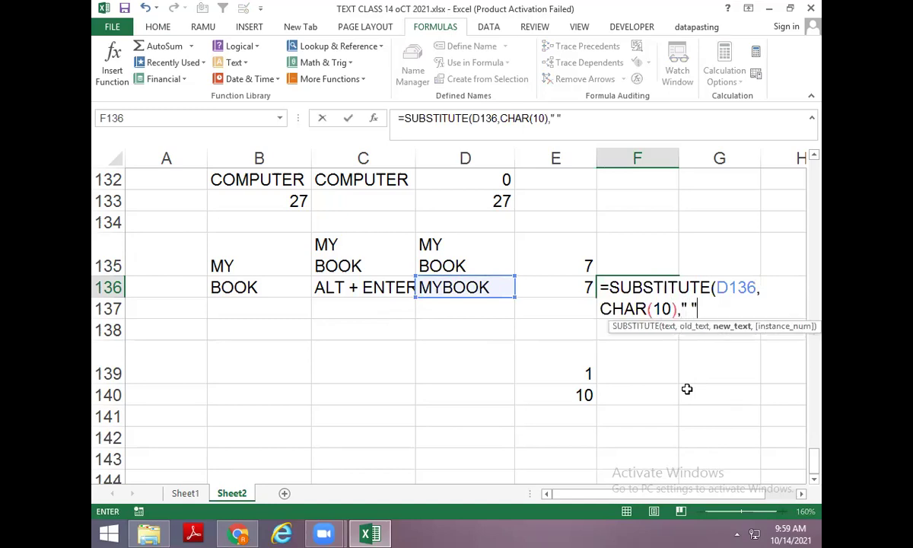
type("\" \"")
key("Return")
key("Return")
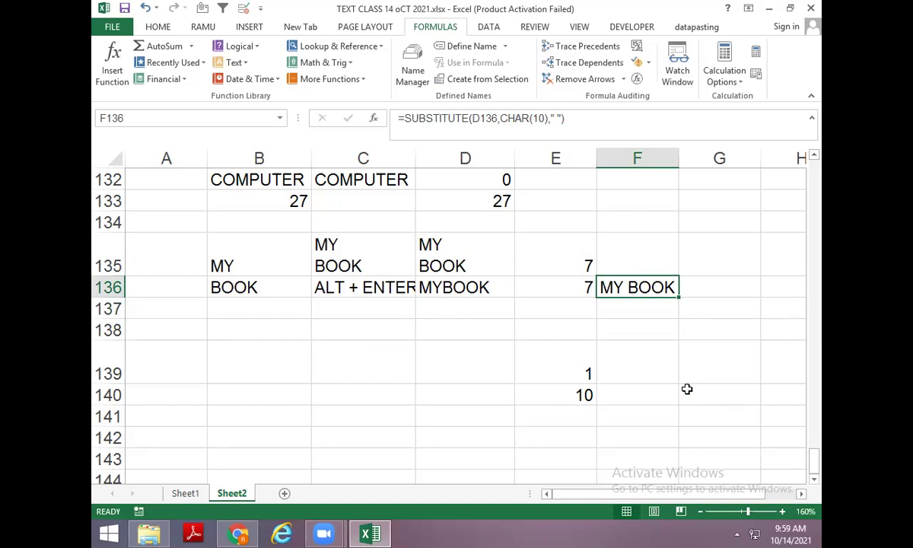
Label B155 'TEXT' and check the custom number format codes without changing anything.
scroll(364, 385, "down", 9)
scroll(247, 291, "up", 3)
left_click(248, 289)
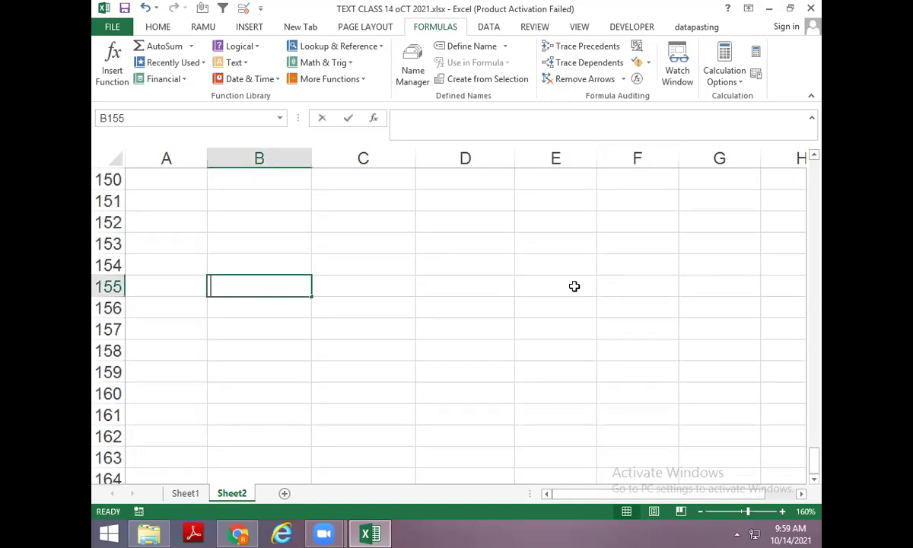
type("TEXT")
key("Return")
key("Right")
key("Right")
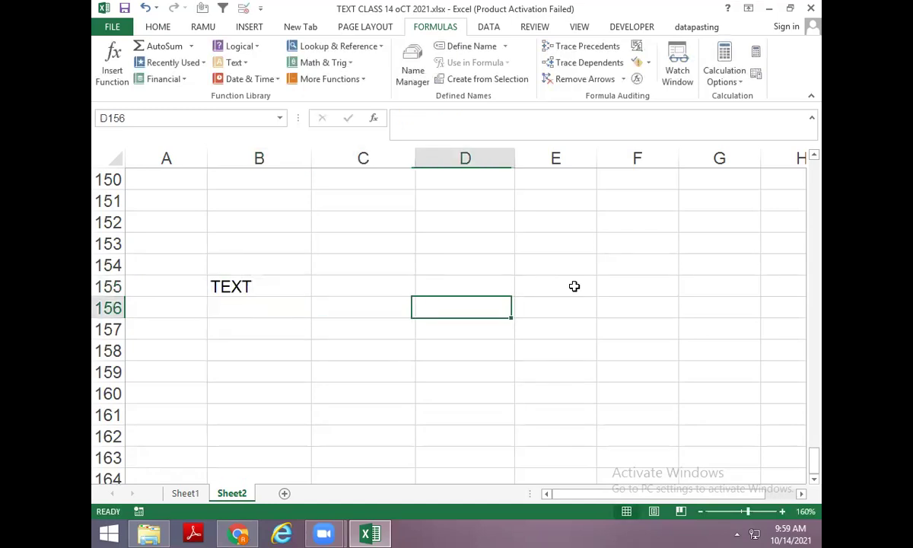
key("ctrl+1")
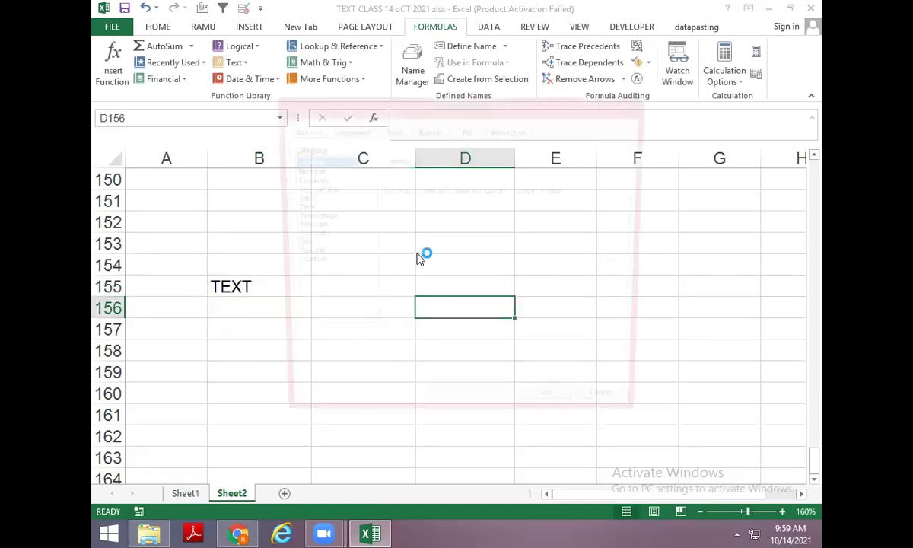
left_click(303, 263)
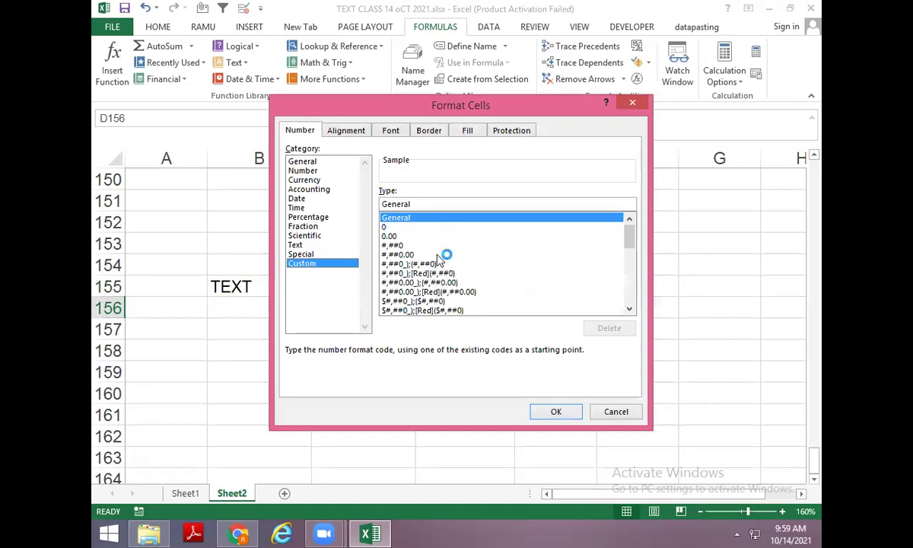
key("Escape")
Put today's date in C155 and enter =TEXT(C155,"D") in D155.
left_click(346, 282)
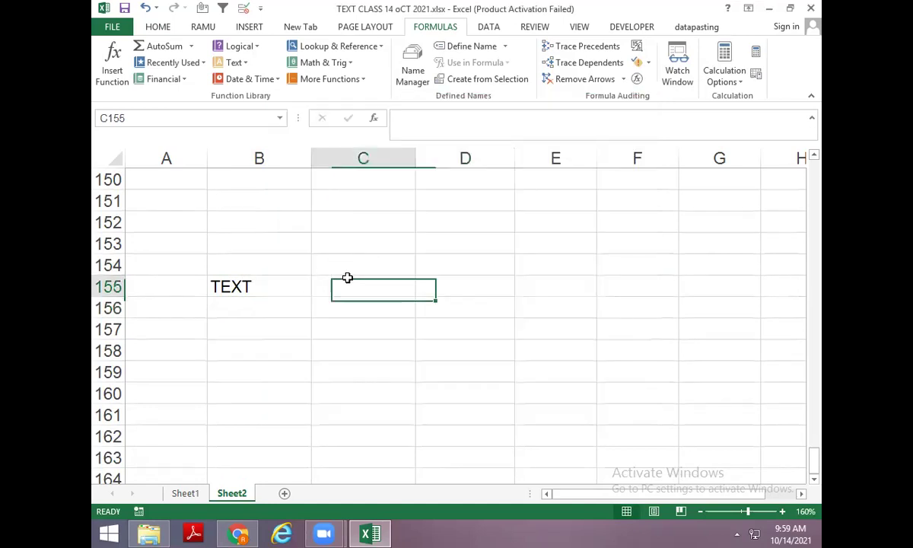
key("ctrl+semicolon")
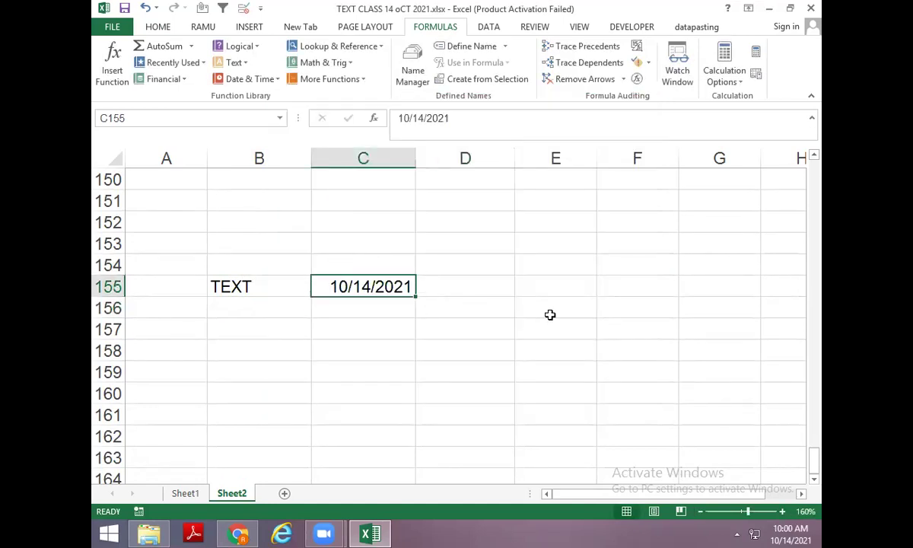
key("Tab")
type("=TEXT(")
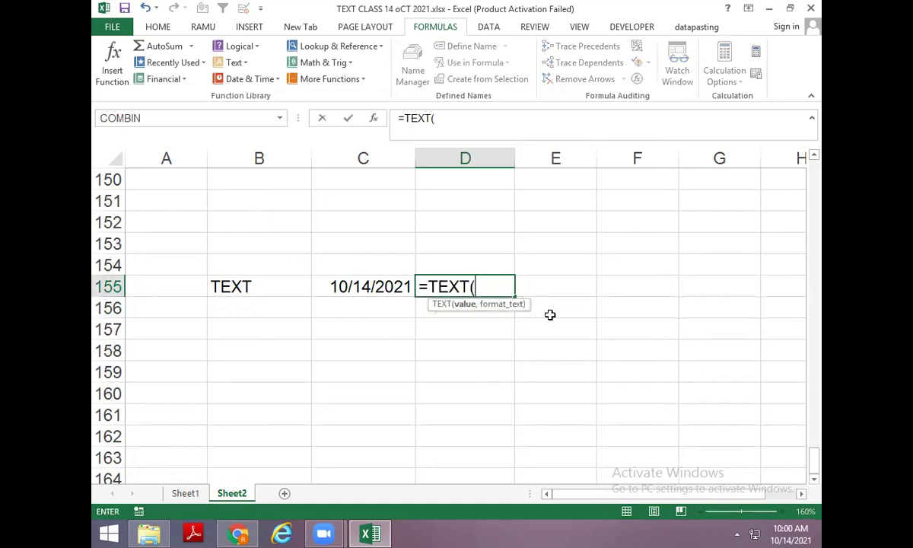
key("Left")
type(",\"D")
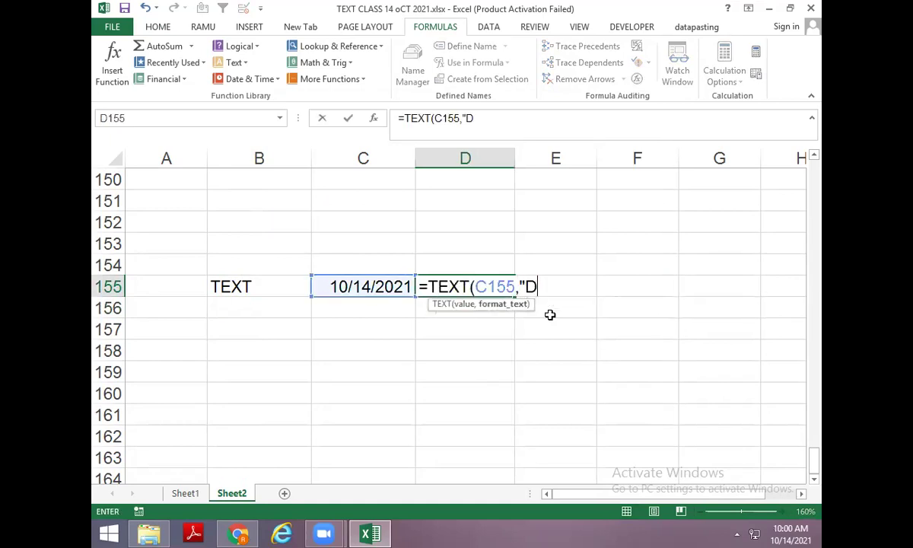
key("Return")
key("Return")
Copy the date and day formula into row 156, changing its format code to DD.
key("Left")
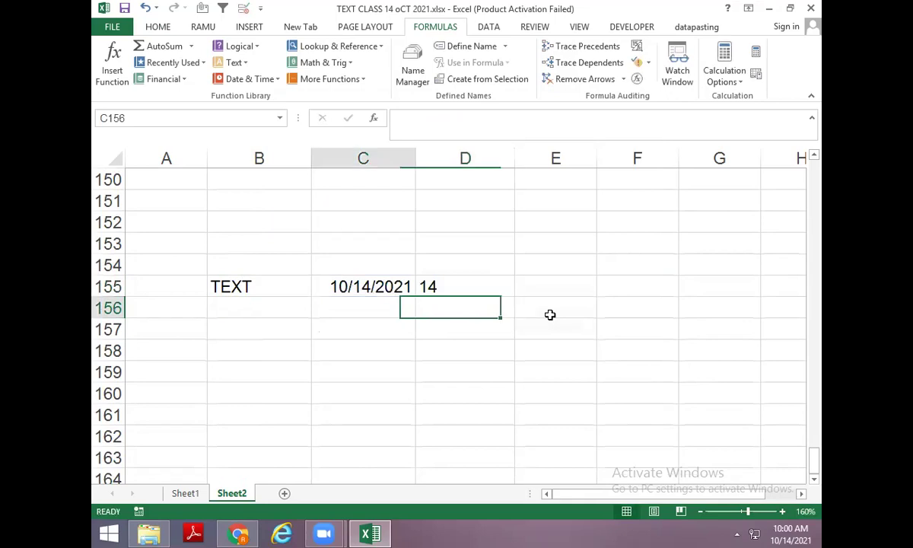
key("ctrl+d")
key("Right")
key("ctrl+d")
key("F2")
key("Left")
key("Left")
type("D")
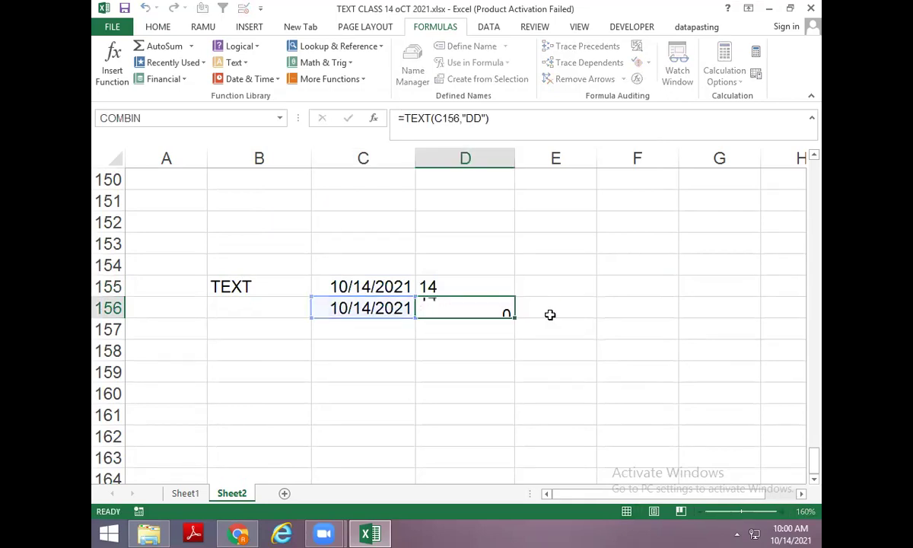
key("Return")
Fill rows 157–158 with day codes DDD and DDDD, giving Thu and Thursday.
key("Left")
key("Right")
key("Left")
key("ctrl+d")
key("Right")
key("ctrl+d")
key("F2")
key("Left")
key("Left")
type("D")
key("Return")
key("Left")
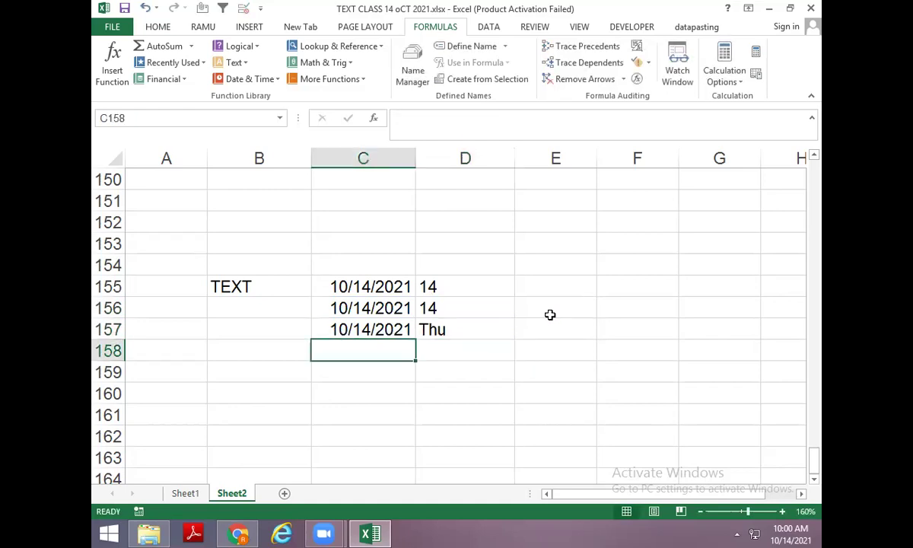
key("ctrl+d")
key("Right")
key("ctrl+d")
key("F2")
key("Left")
key("Left")
type("D")
key("Return")
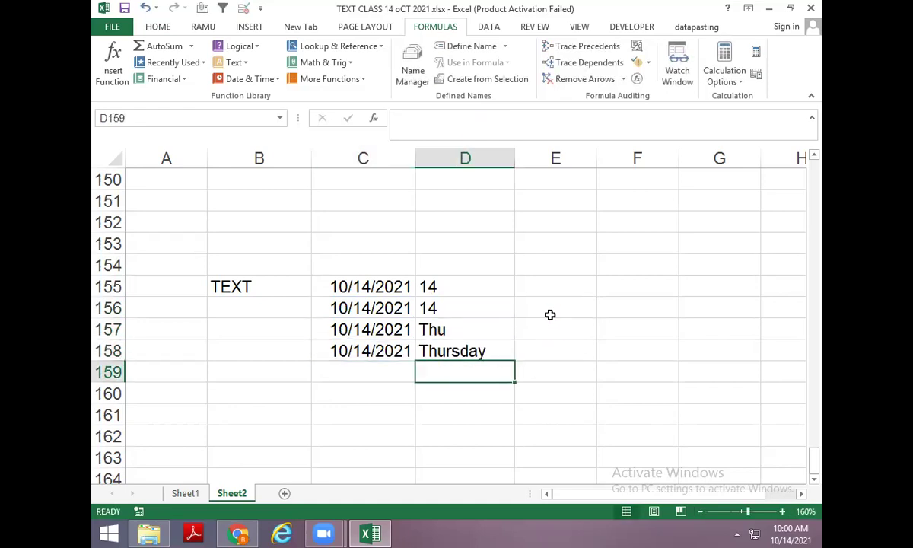
key("Up")
key("Up")
key("Up")
key("Up")
key("F2")
Enter =TEXT(C155,"M") in E155 and fill it down to E158.
key("Tab")
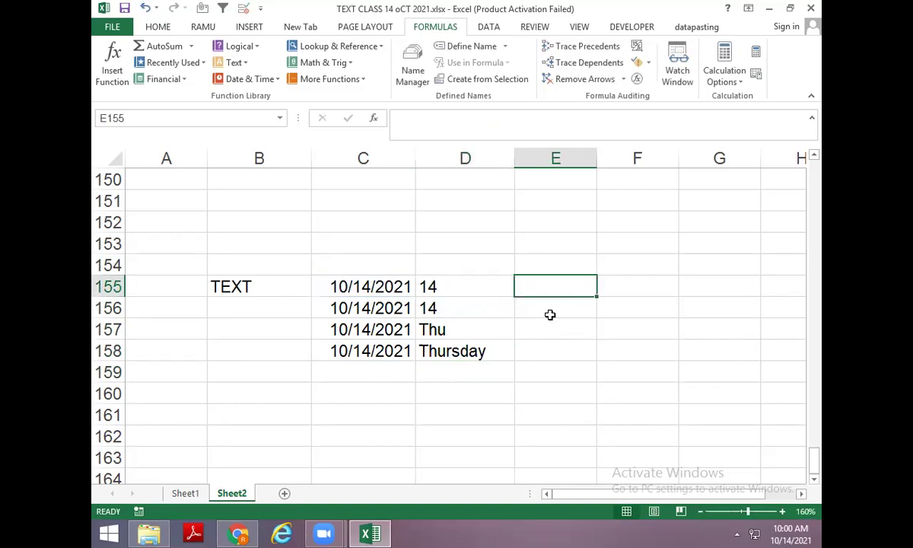
type("=TEXT(")
key("Left")
key("Left")
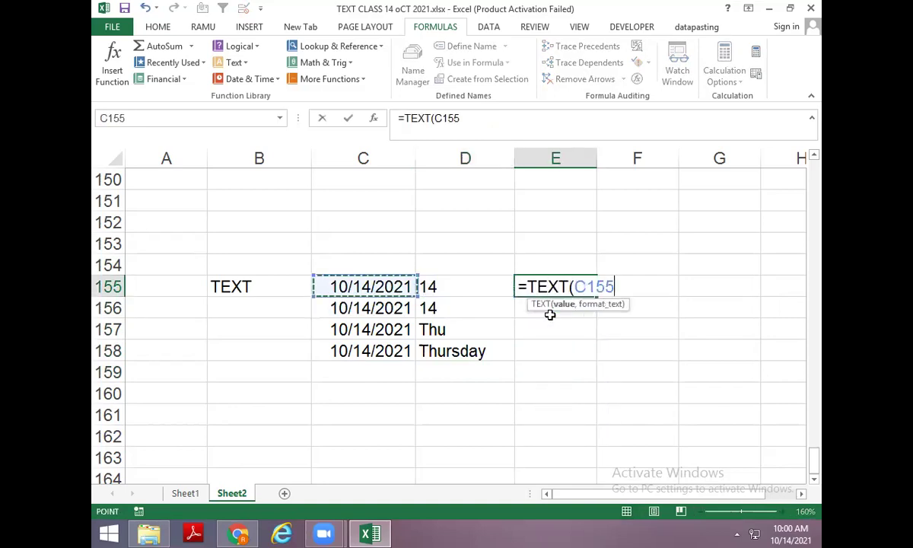
type(",\"M\"")
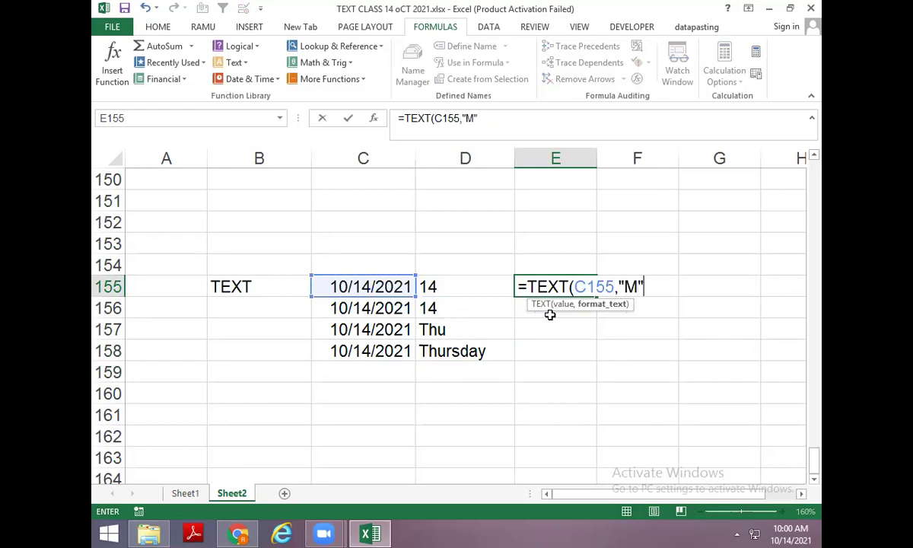
type(")")
key("Return")
key("ctrl+d")
key("Down")
key("ctrl+d")
key("Down")
key("ctrl+d")
key("Up")
key("Up")
key("Up")
key("F2")
key("Return")
Change the month codes to MM, MMM and MMMM, showing 10, Oct and October.
key("F2")
key("Left")
key("Left")
key("Return")
key("F2")
key("Left")
key("Left")
type("M")
key("Return")
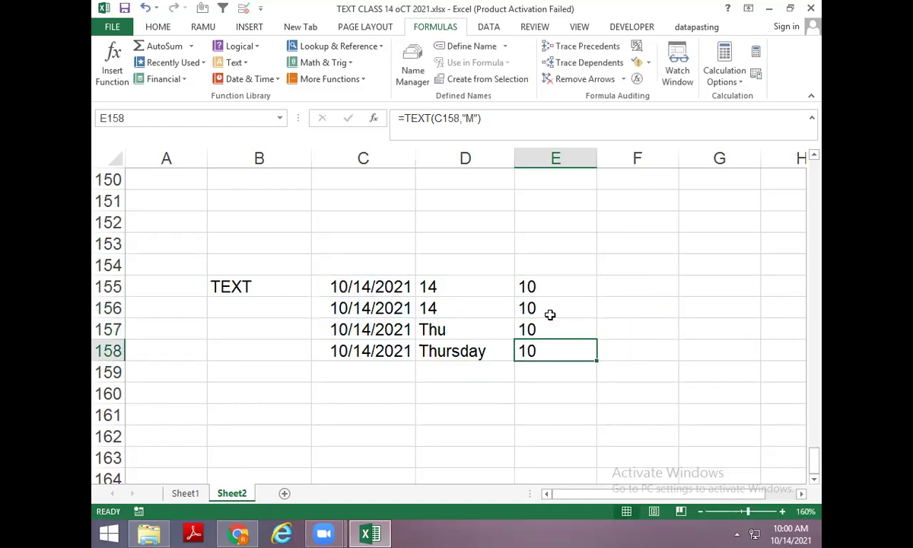
key("F2")
key("Left")
key("Left")
type("MM")
key("Return")
key("Up")
key("F2")
key("Left")
key("Left")
type("M")
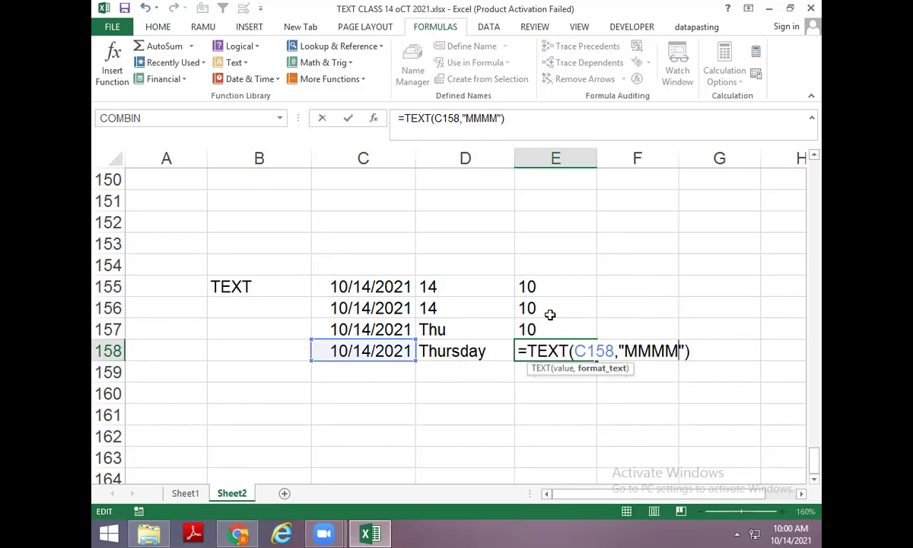
key("Return")
key("Up")
key("Up")
key("F2")
key("Left")
key("Left")
type("M")
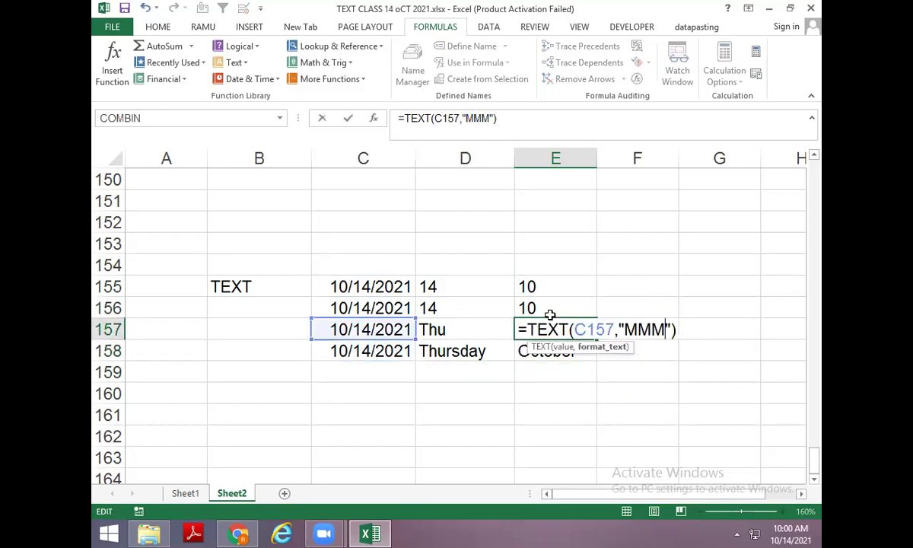
key("Return")
key("Up")
key("Up")
key("Up")
key("Down")
key("Down")
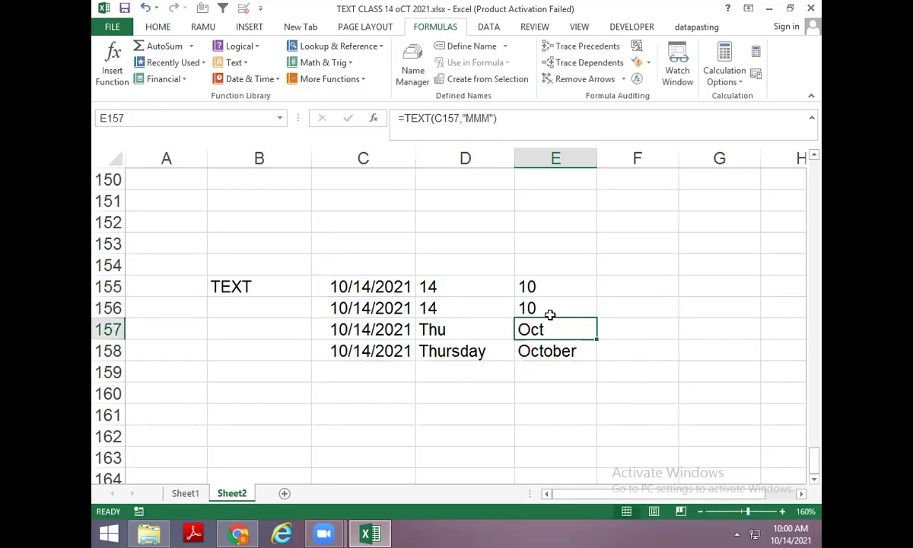
Apply All Borders to the table range C155:E158.
key("Up")
key("Up")
key("Left")
key("Left")
key("shift+Down")
key("shift+Down")
key("shift+Down")
key("shift+Right")
key("shift+Right")
key("alt")
key("h")
key("b")
key("a")
Try =YEAR(C155,"Y") in F155 and dismiss the too-many-arguments error.
key("Up")
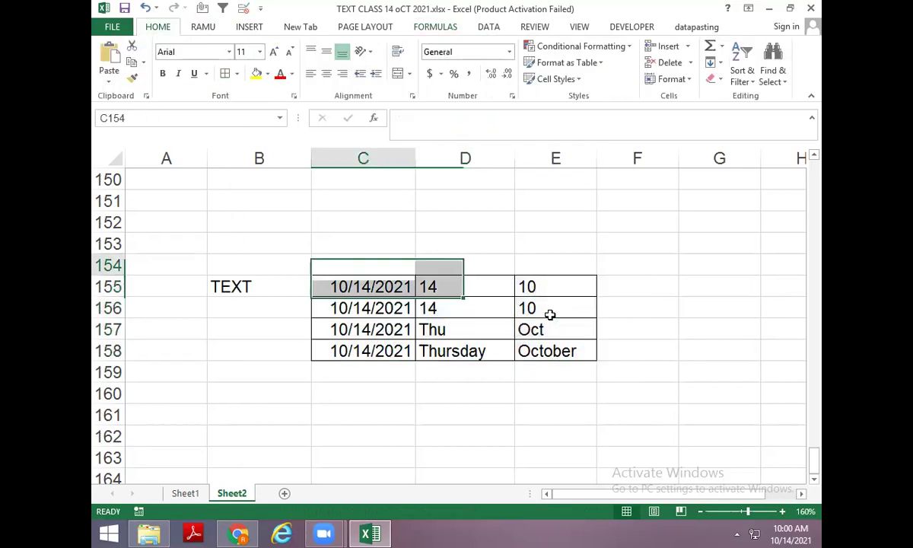
key("Down")
key("Down")
key("Down")
key("Up")
key("Up")
key("Right")
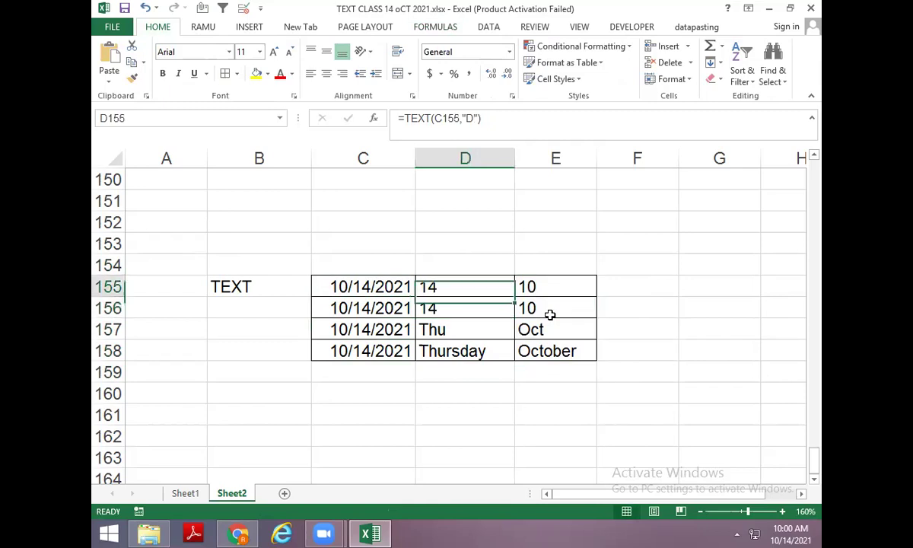
key("Right")
key("Right")
type("=YEAR(")
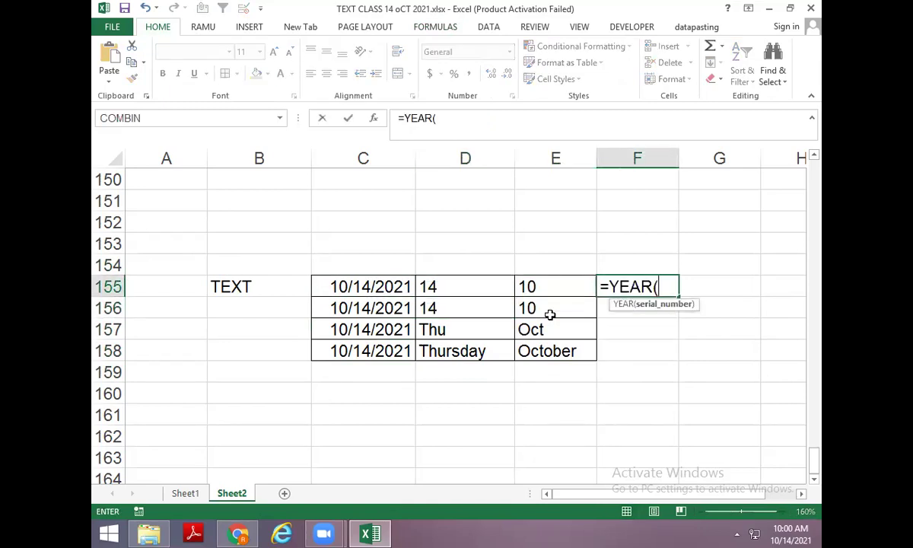
key("Left")
key("Left")
key("Left")
type(",\"Y\"")
key("Return")
key("Escape")
key("Escape")
Enter =TEXT(C155,"Y") in F155 and a "YY" version in F156.
type("=TEXT(")
key("Left")
key("Left")
key("Left")
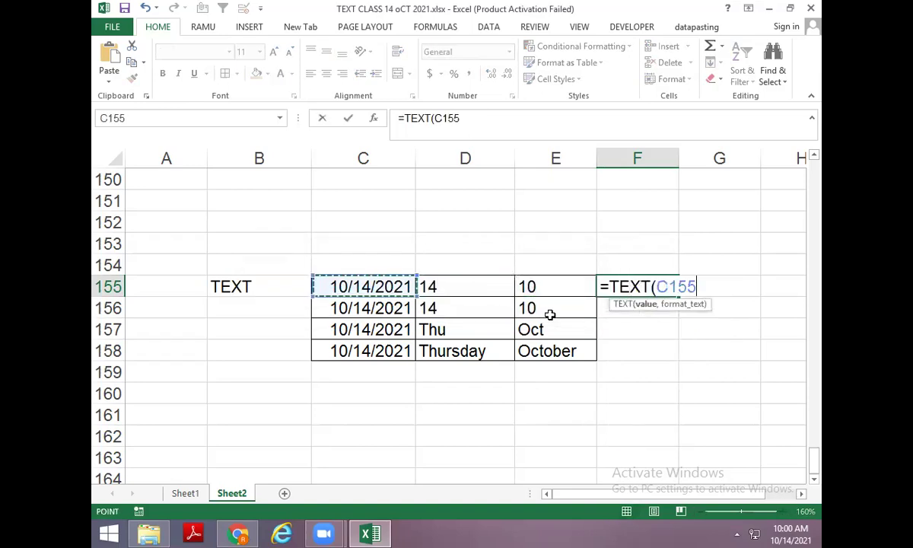
type(",\"Y\"")
key("Return")
key("ctrl+d")
key("F2")
key("Left")
key("Left")
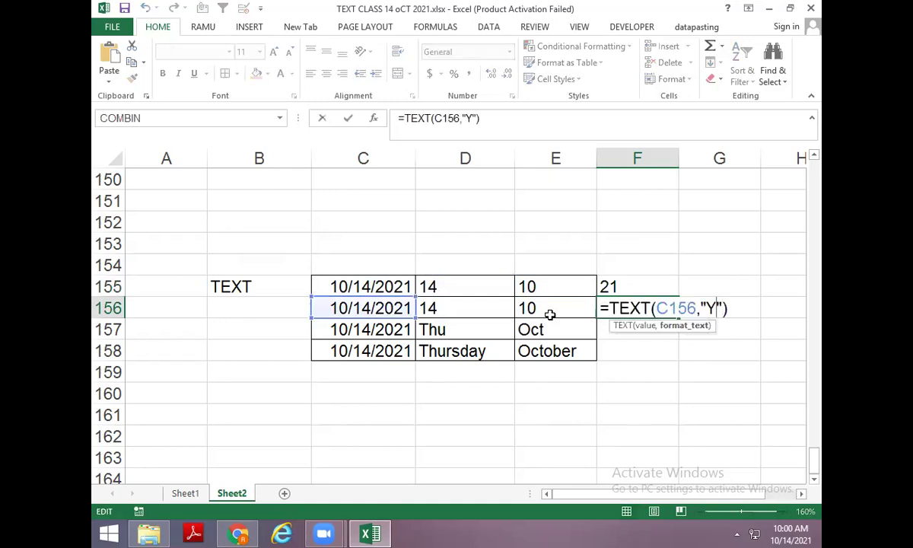
type("Y")
key("Return")
Copy the year formula into F157 and F158 with codes YYY and YYYY.
key("ctrl+d")
key("F2")
key("Left")
key("Left")
type("Y")
key("Return")
key("ctrl+d")
key("F2")
key("Left")
key("Left")
key("Left")
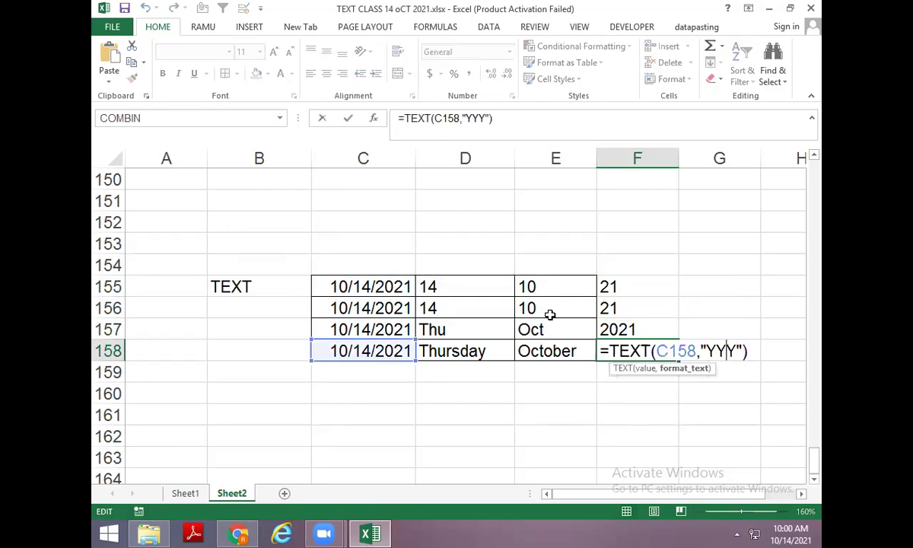
type("Y")
key("shift+Return")
Select F155:F158 and apply All Borders to the year column.
key("Up")
key("Up")
key("Up")
key("Down")
key("shift+Down")
key("shift+Down")
key("shift+Down")
key("alt")
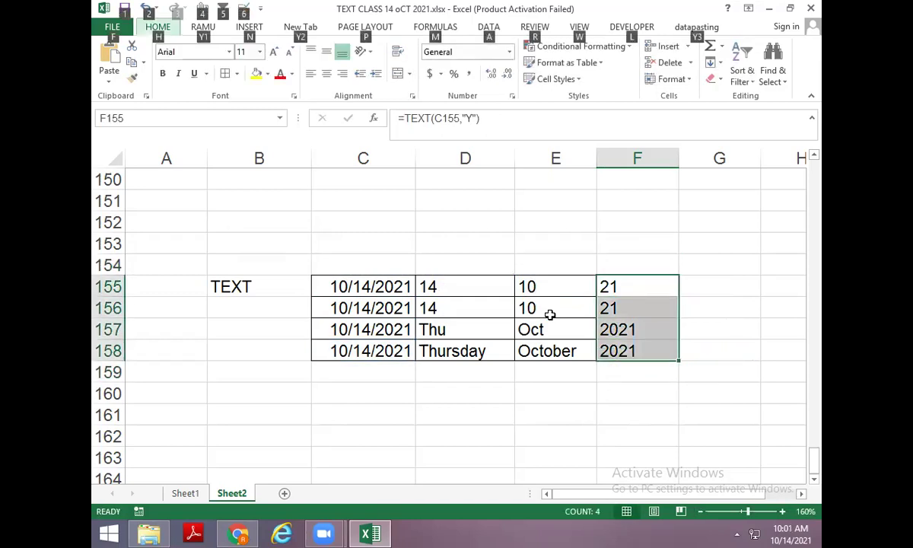
key("a")
key("Escape")
type("HBA")
key("Escape")
key("alt")
key("h")
key("ctrl+Down")
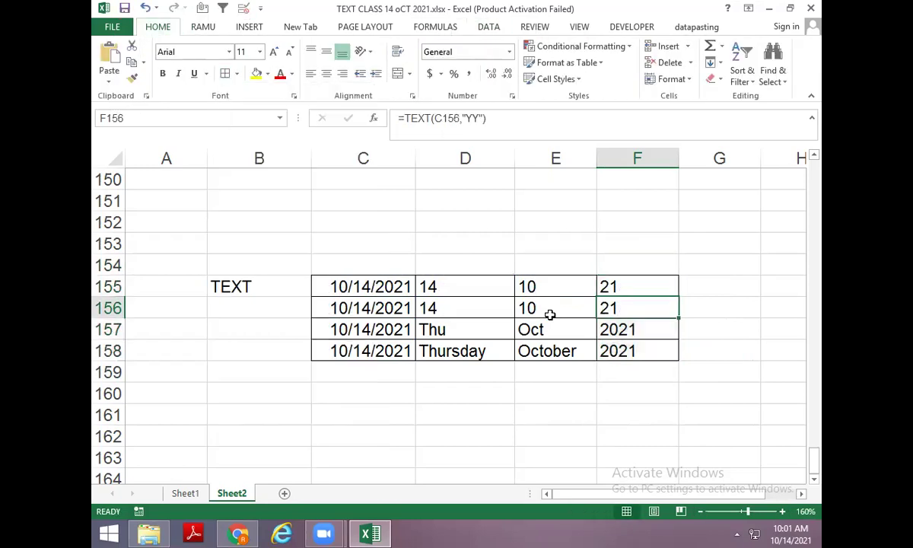
scroll(265, 343, "down", 2)
Enter 0.5 in B161 and =TEXT(B161,"0.0%") in D161 to show 50.0%.
left_click(253, 287)
type("16")
key("Return")
key("Up")
key("Right")
key("Right")
key("Left")
key("Left")
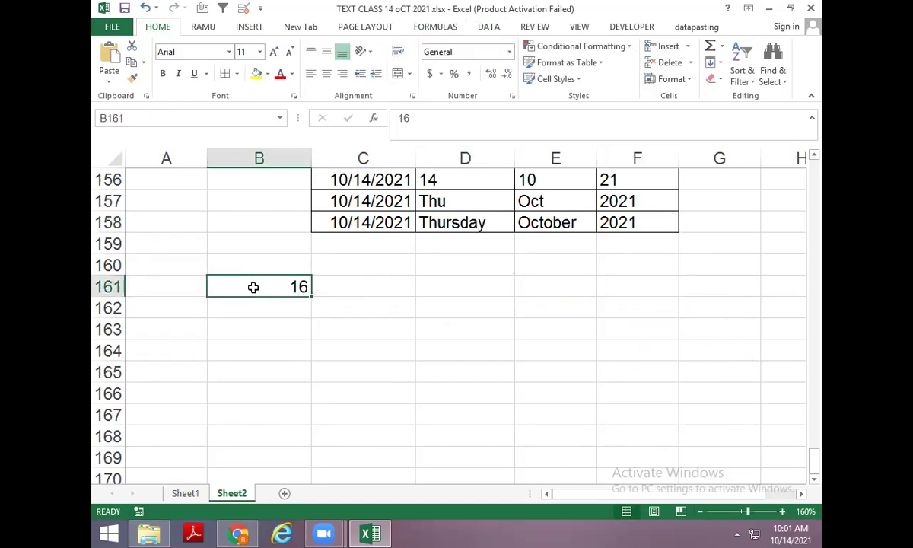
type("0.5")
key("Right")
key("Right")
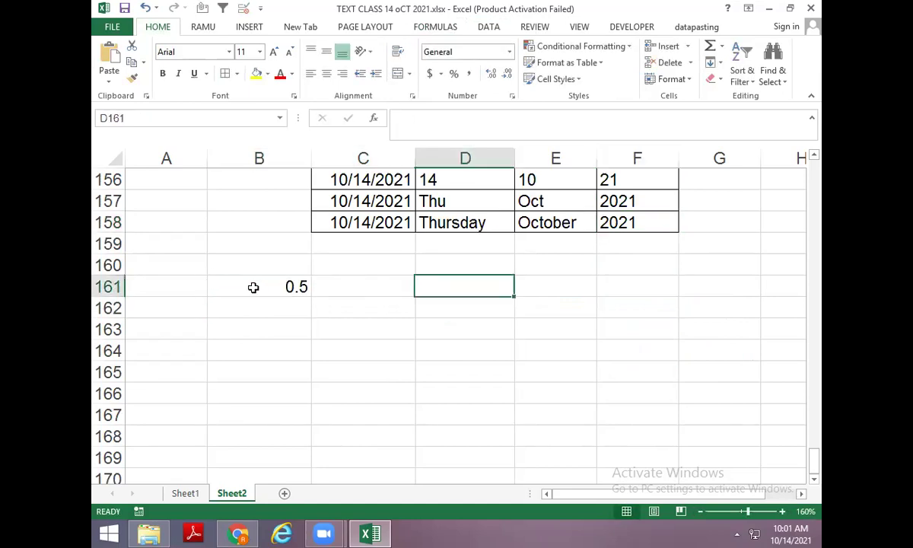
type("=TEXT(")
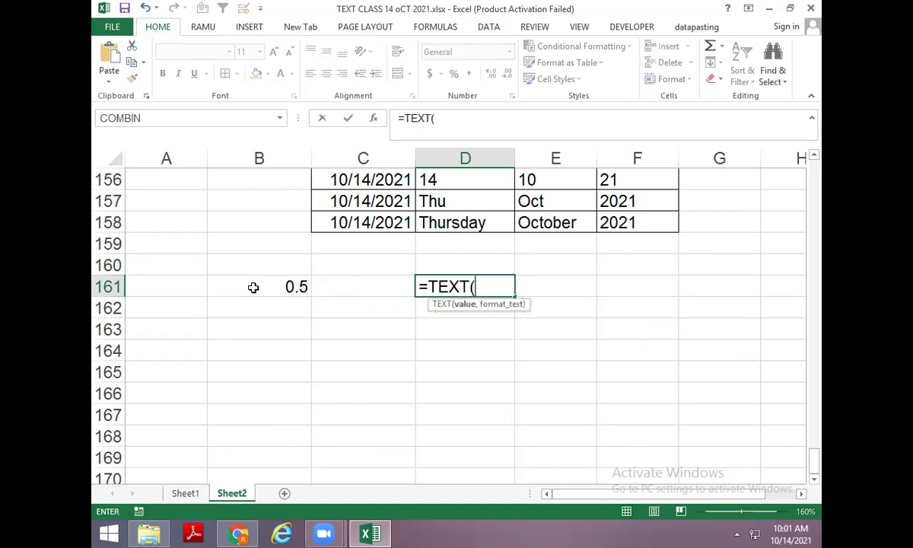
left_click(253, 287)
type(",\"0.0")
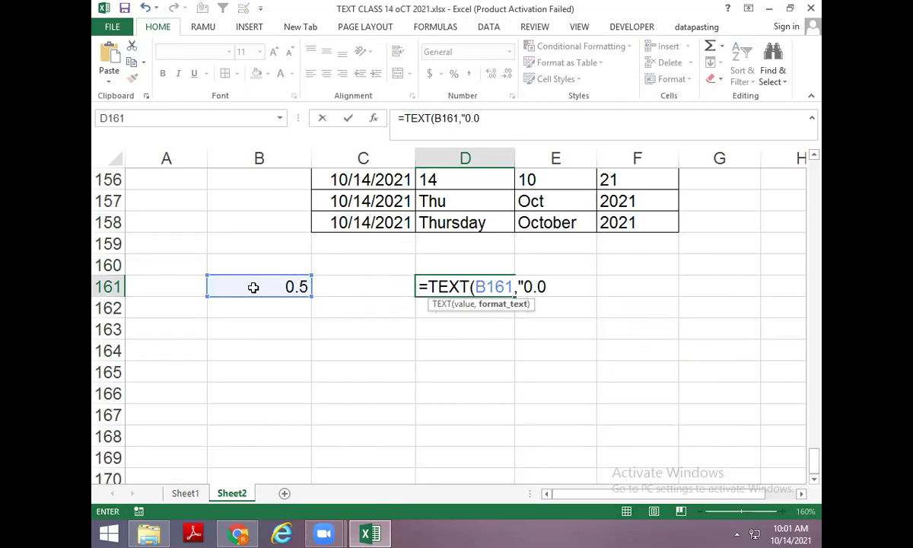
type("%\"")
key("Return")
Fill 0.5 down into B162 and enter =TEXT(B162,"$0.00") in D162 to show $0.50.
key("Up")
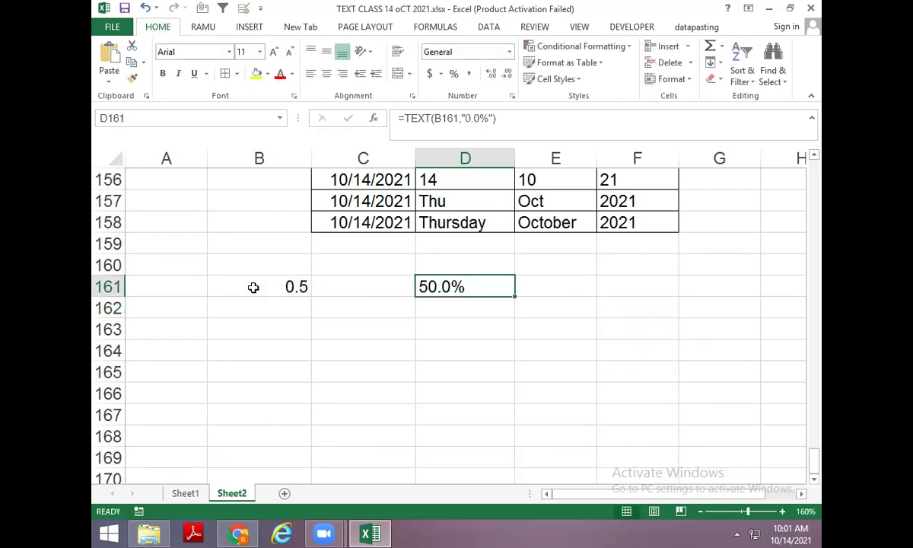
key("Down")
key("Left")
key("Left")
key("ctrl+d")
key("Right")
key("Right")
type("=TEXT(")
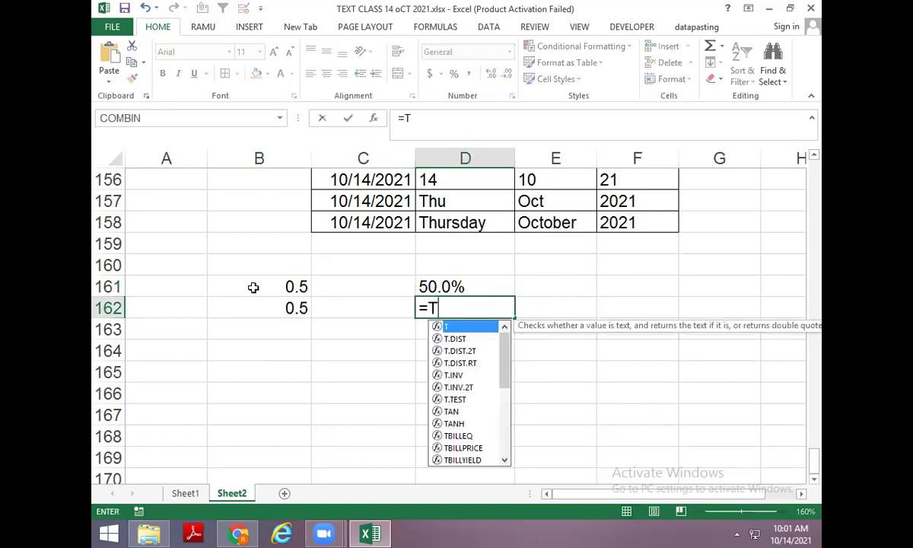
key("Left")
key("Left")
type(",")
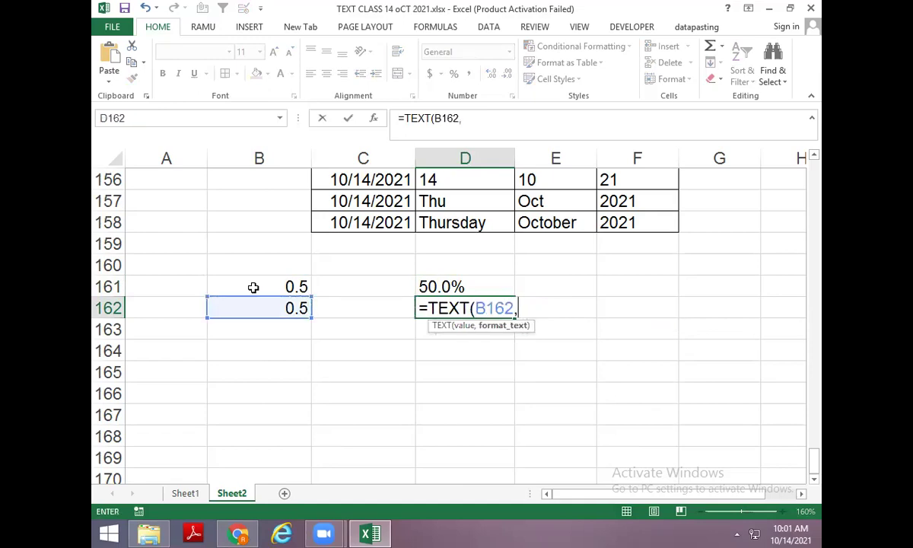
type("\"$0.00")
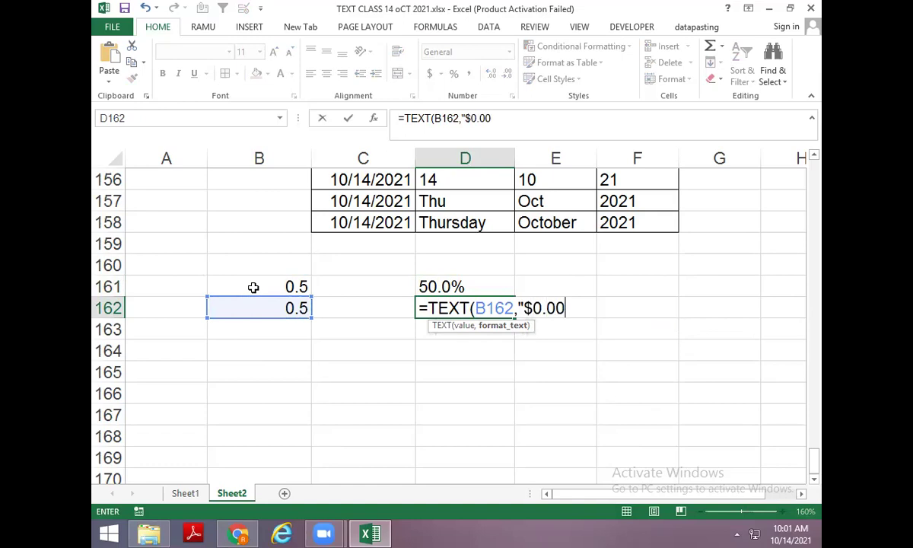
type("\"")
key("ctrl+Return")
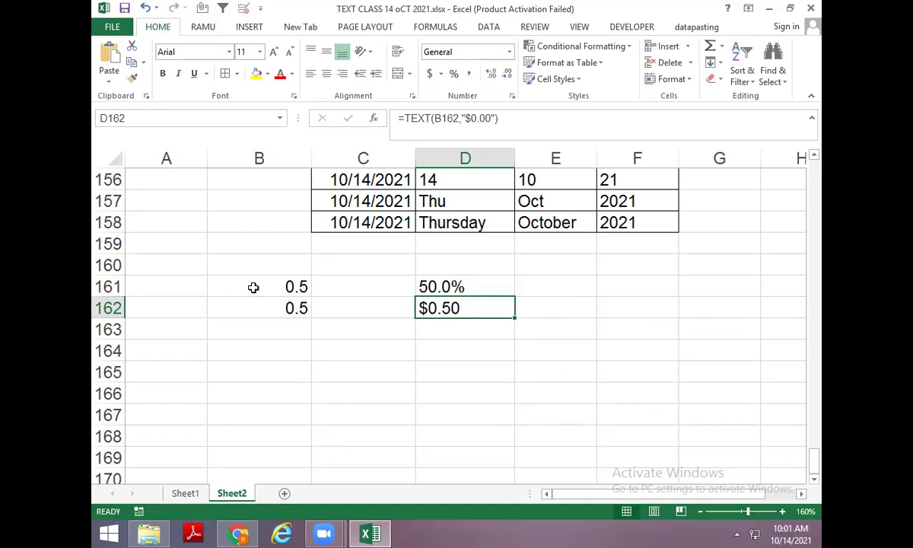
Insert today's date in B164 and enter =TEXT(B164,"DDD-MMMM-YYYY") in D164.
key("Down")
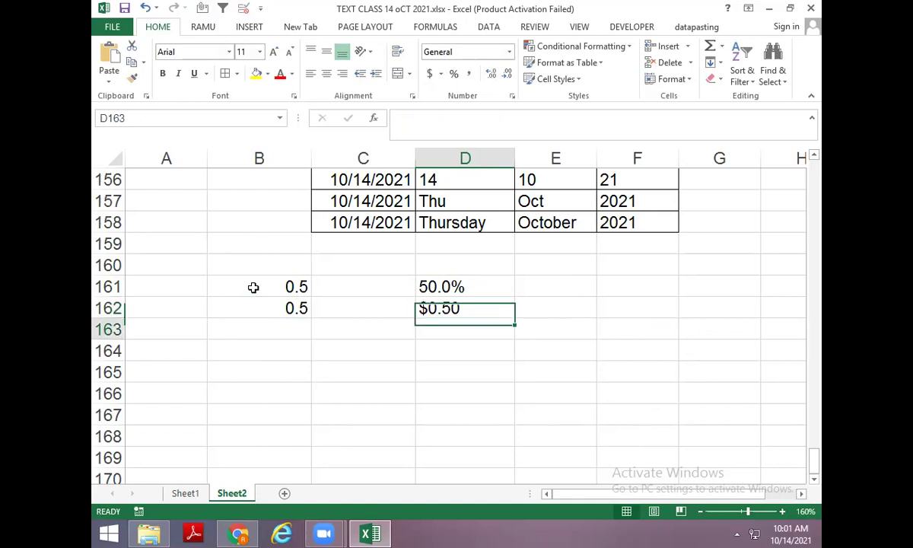
key("Down")
key("Left")
key("Left")
key("ctrl+semicolon")
key("Right")
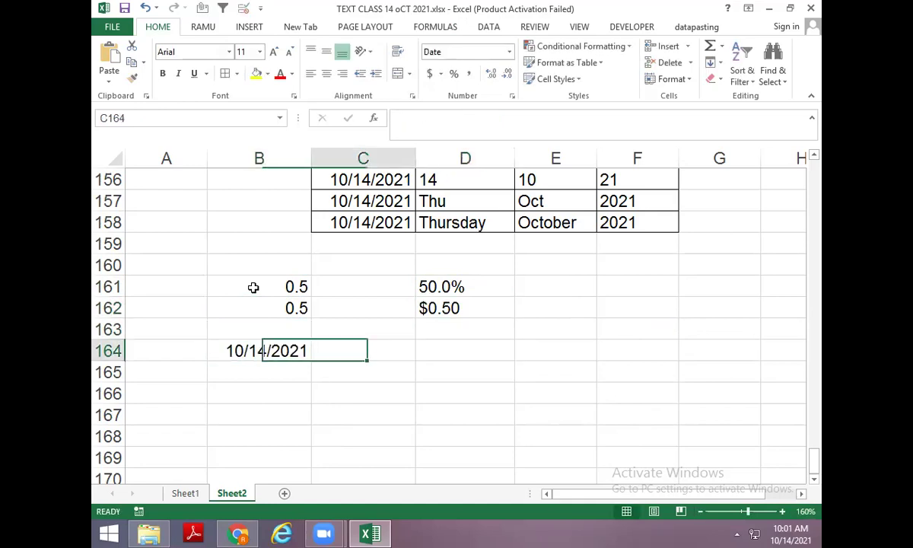
key("Right")
type("=TEXT(")
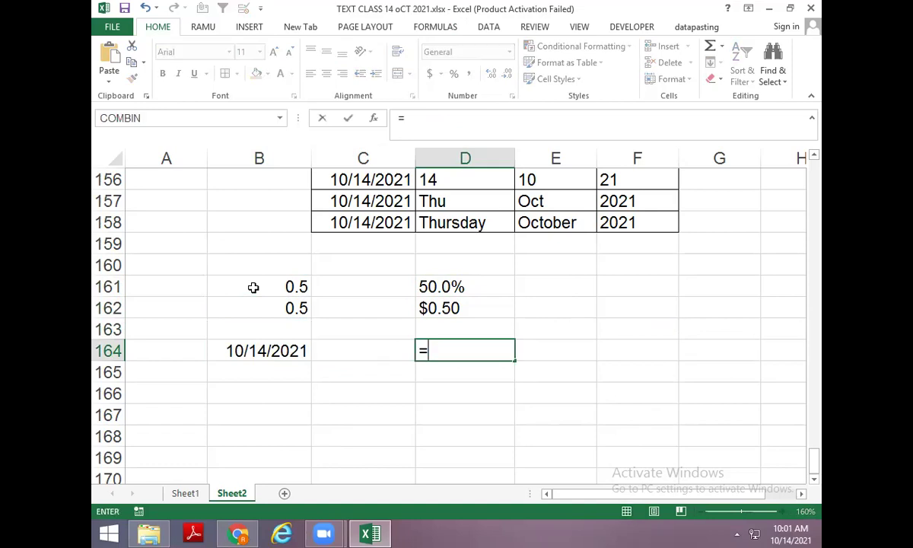
key("Left")
key("Left")
type(",")
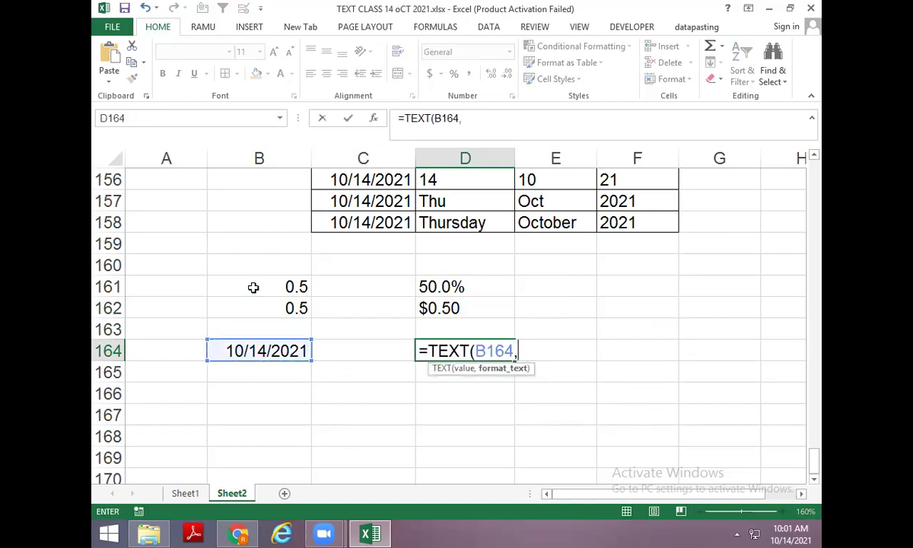
type("\"DDD-")
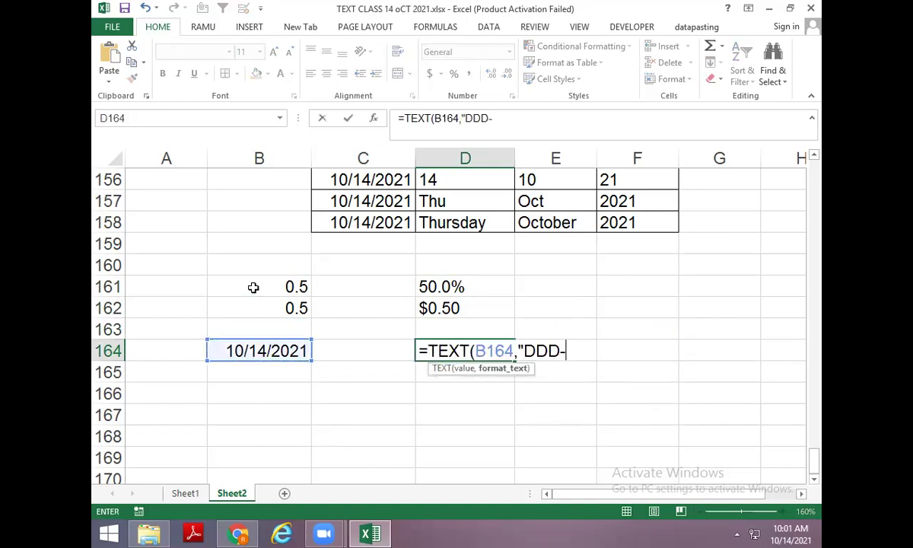
type("MMMM-YYYY")
key("Return")
key("Up")
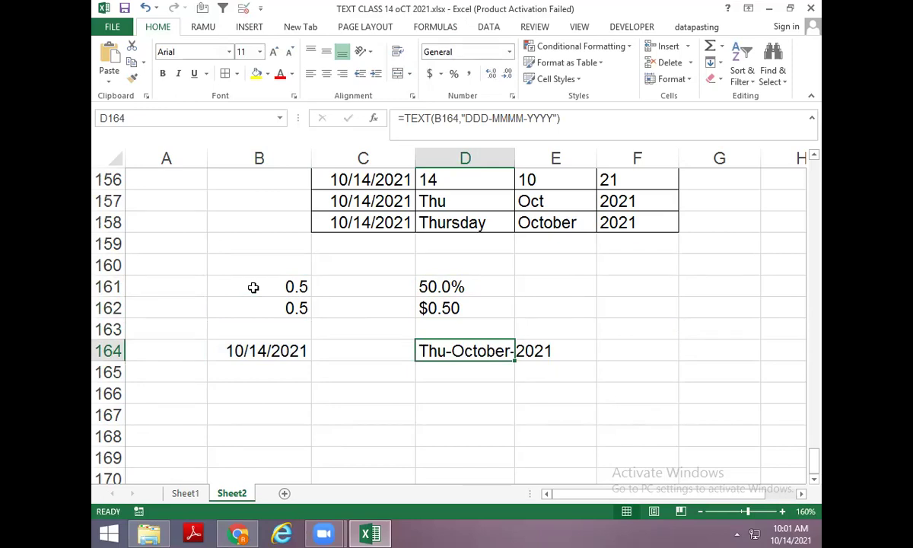
Insert the current time in B166 and enter =TEXT(B166,"H") in D166.
scroll(441, 327, "down", 1)
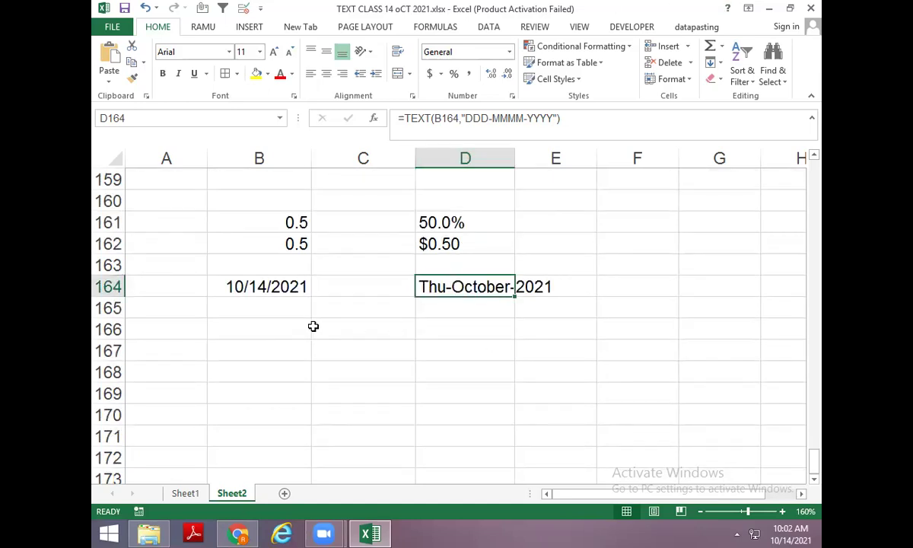
left_click(300, 322)
key("ctrl+shift+semicolon")
key("Return")
left_click(301, 322)
key("Right")
key("Right")
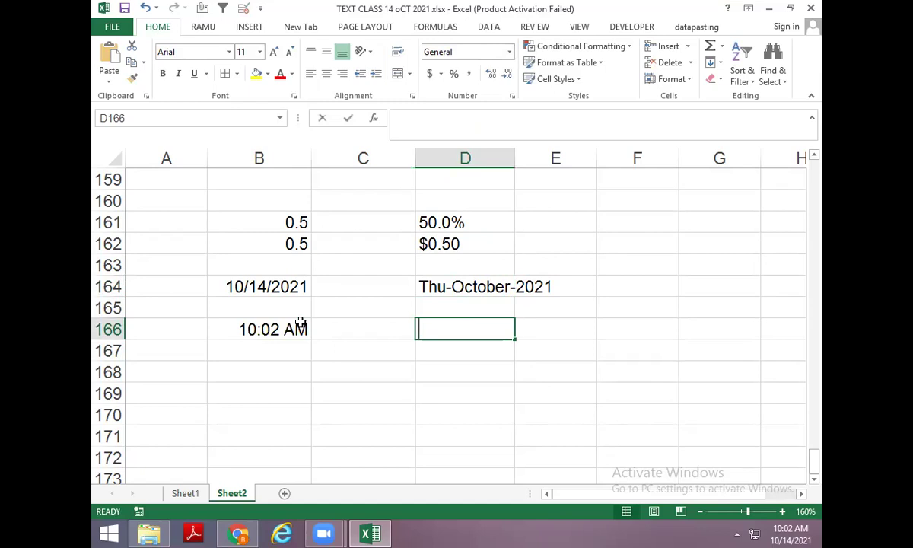
type("=TEXT(")
left_click(300, 323)
type(",\"H")
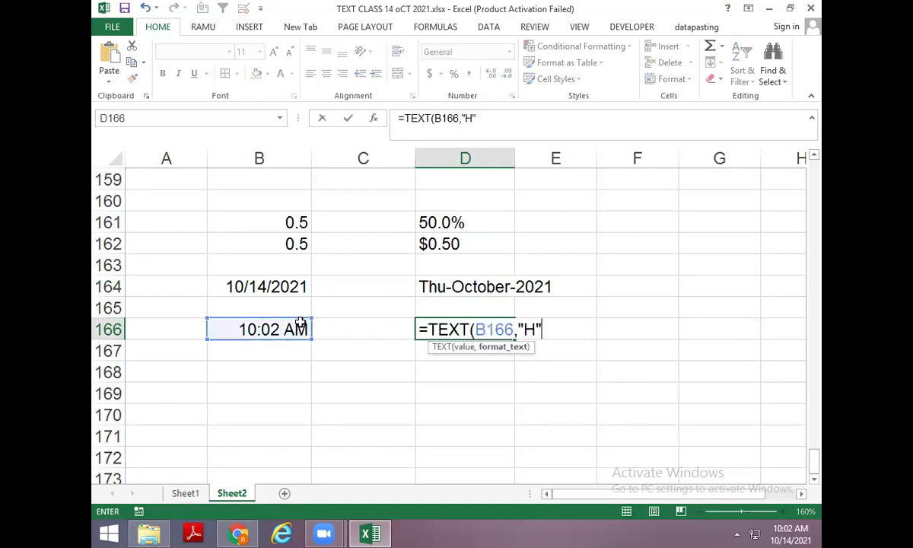
type("\"")
key("Return")
Copy the time down to B167:B168 and the formula to D167 with format "M".
key("Left")
key("Left")
key("ctrl+d")
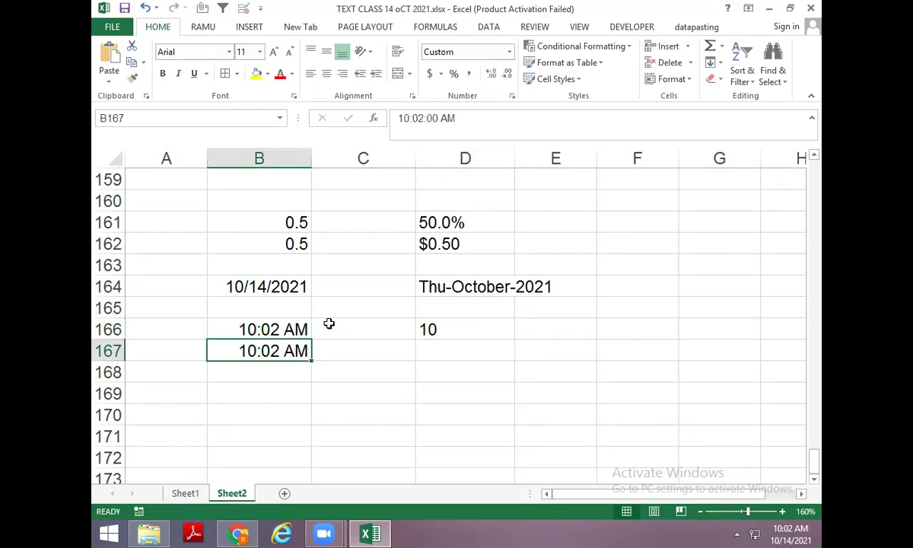
key("shift+Down")
key("ctrl+d")
key("Right")
key("Right")
key("ctrl+d")
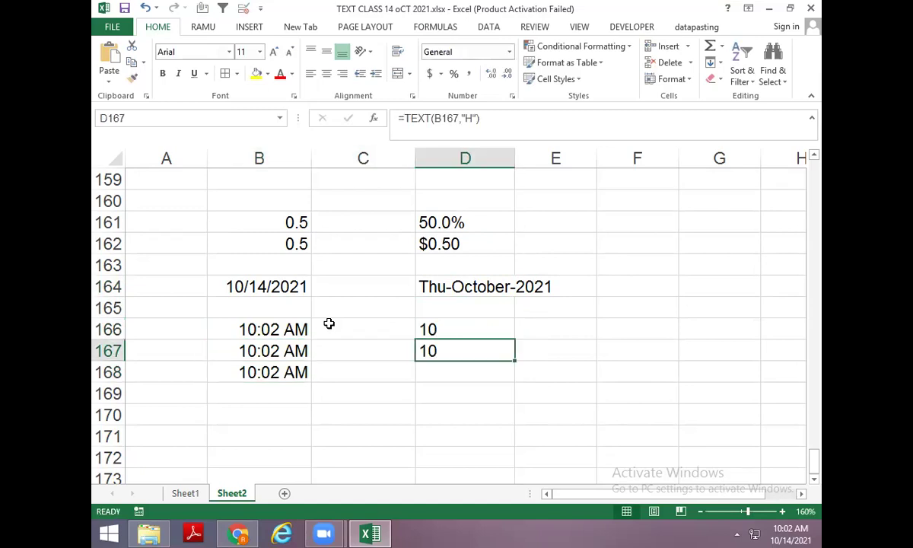
key("F2")
key("Left")
key("Left")
key("BackSpace")
type("M")
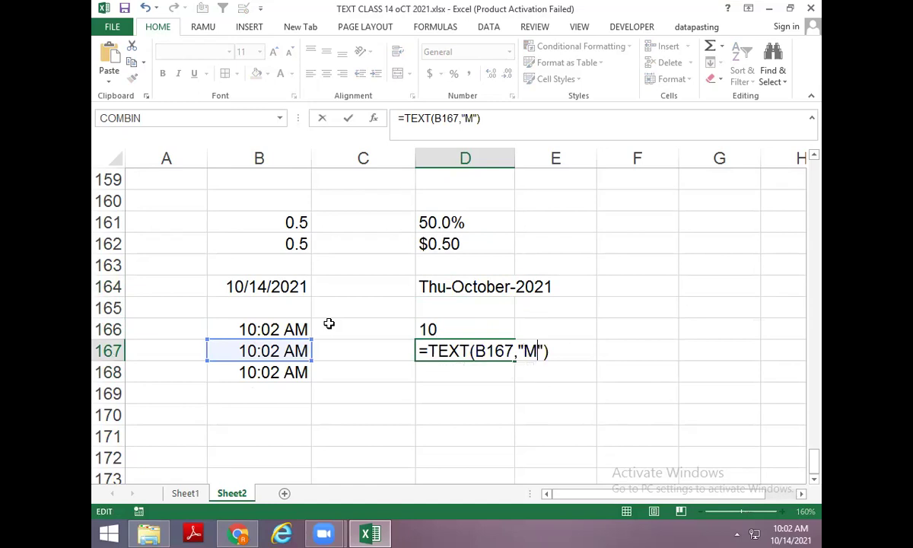
key("Return")
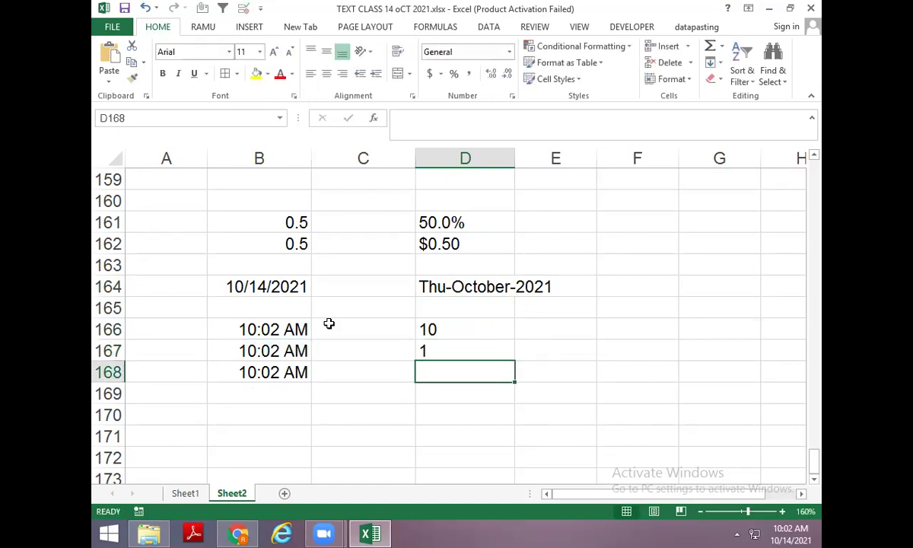
key("Up")
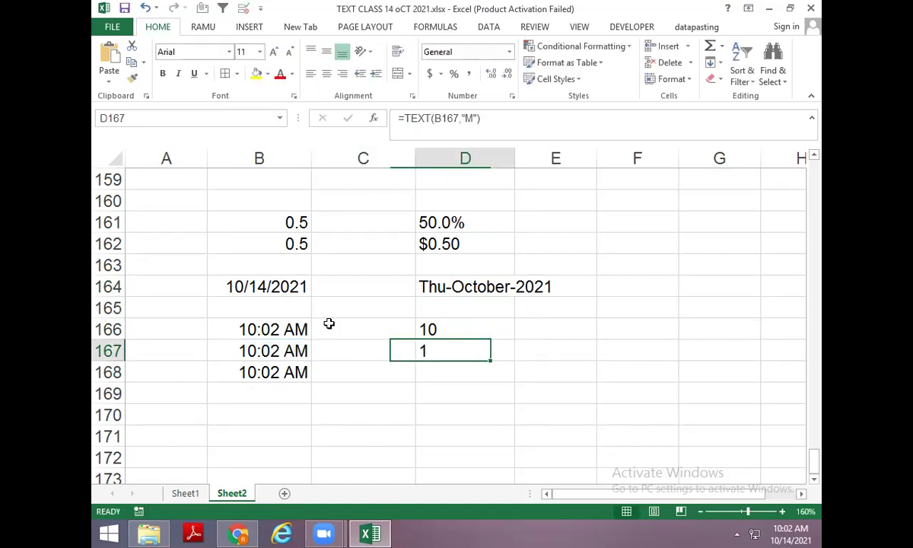
Fill B166:B168 with today's date.
key("F2")
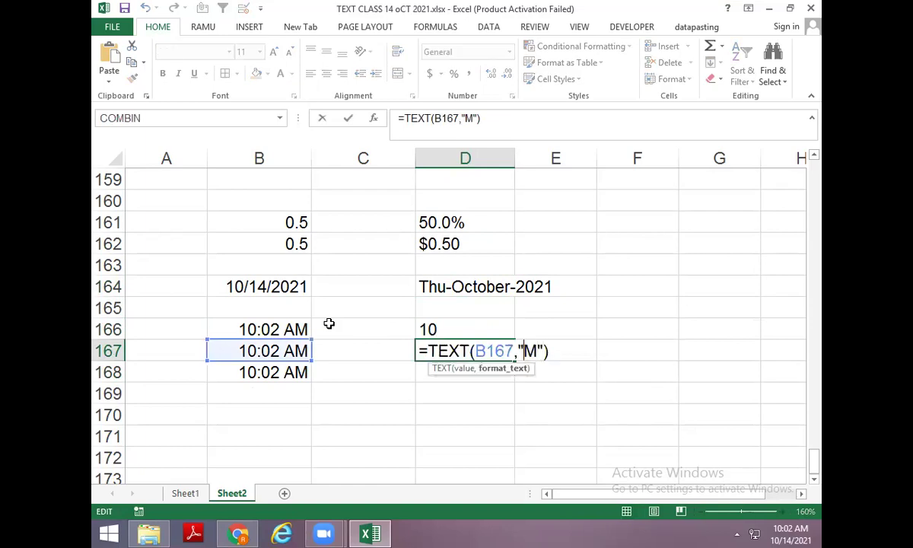
key("Right")
key("Up")
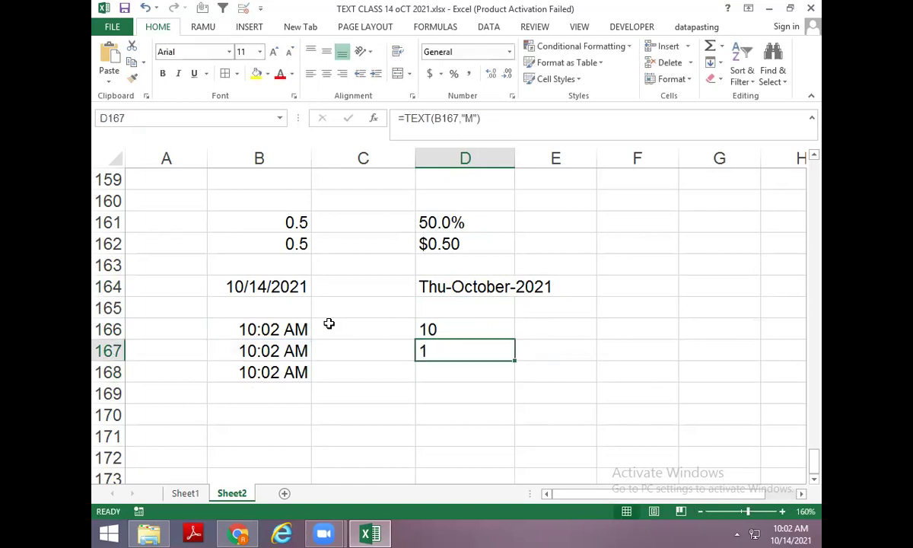
key("Left")
key("Left")
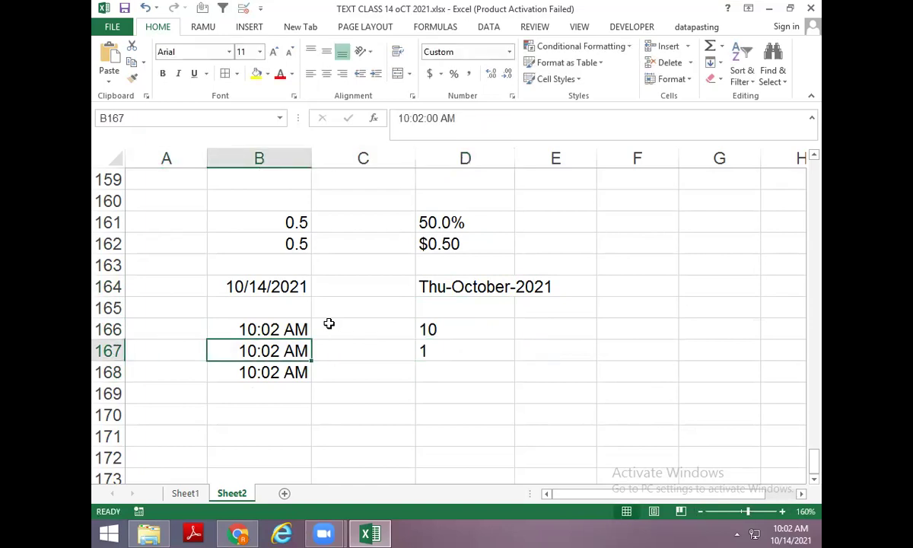
key("Up")
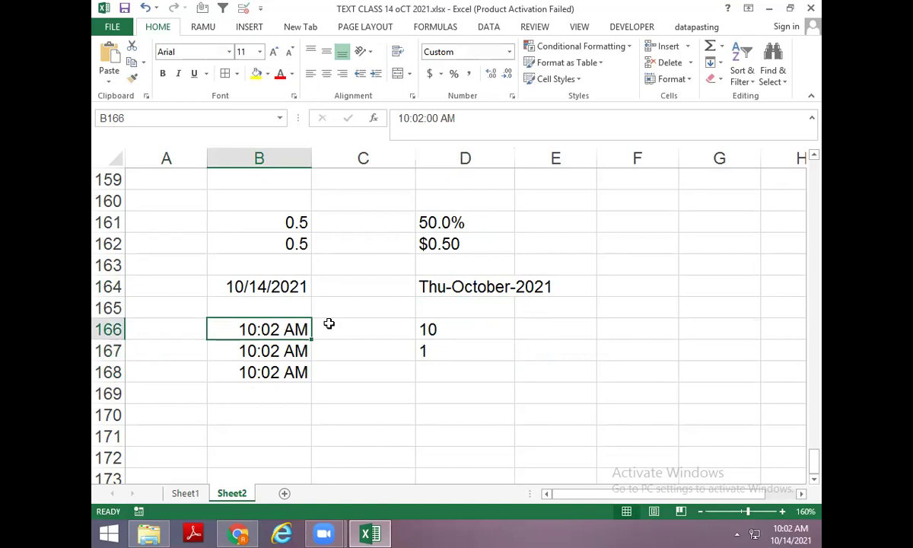
key("ctrl+semicolon")
key("Return")
key("ctrl+semicolon")
key("Return")
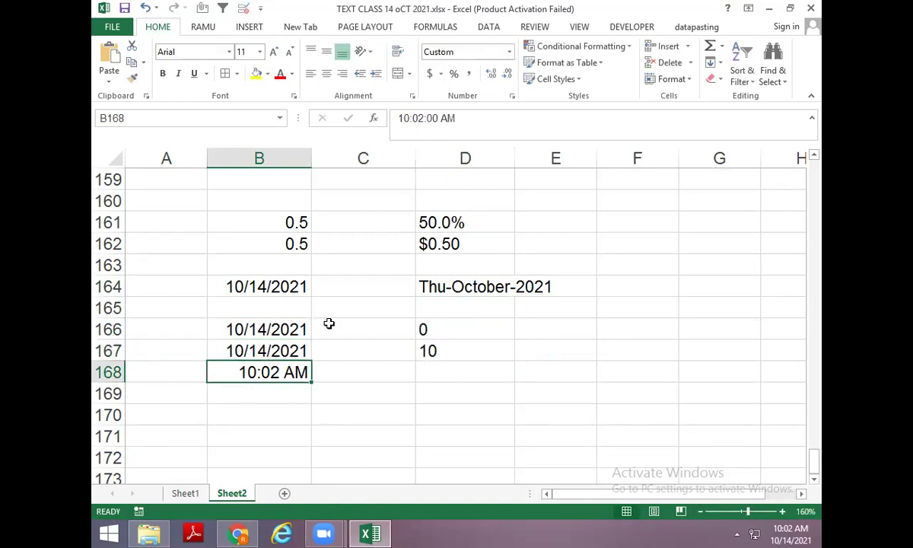
key("ctrl+semicolon")
key("ctrl+Return")
Replace the dates in B166:B168 with the current time.
key("Up")
key("Up")
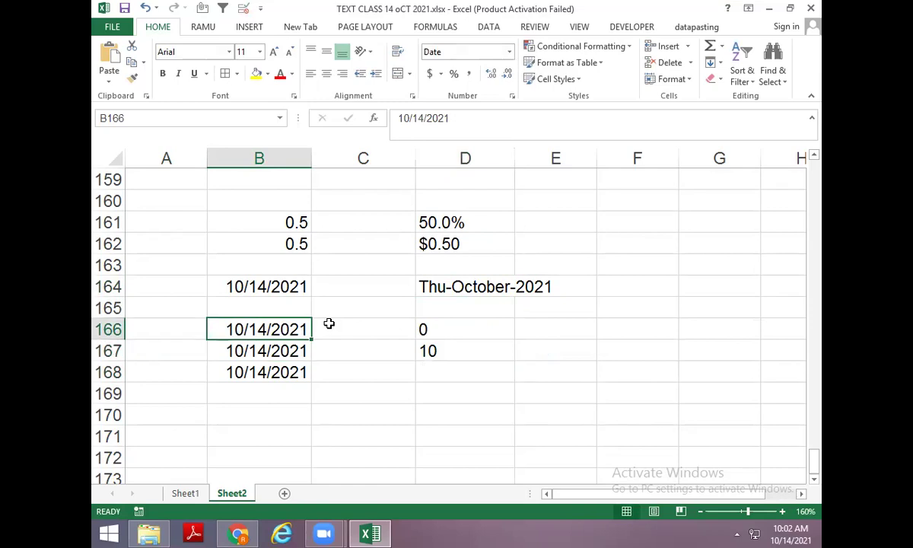
key("ctrl+shift+semicolon")
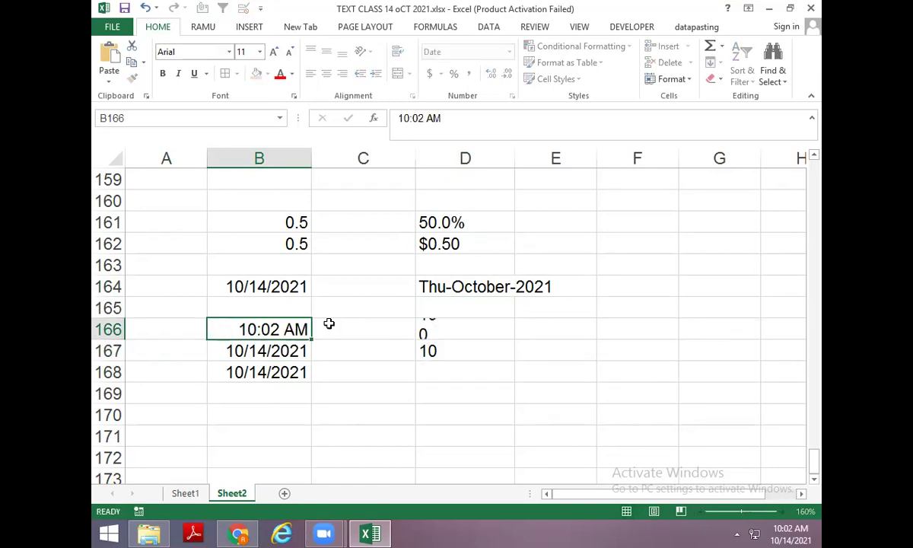
key("Return")
key("ctrl+shift+semicolon")
key("Return")
key("ctrl+shift+semicolon")
key("Up")
key("Right")
key("Right")
Change the D167 formula's format code to lowercase "m".
key("F2")
key("F2")
key("Delete")
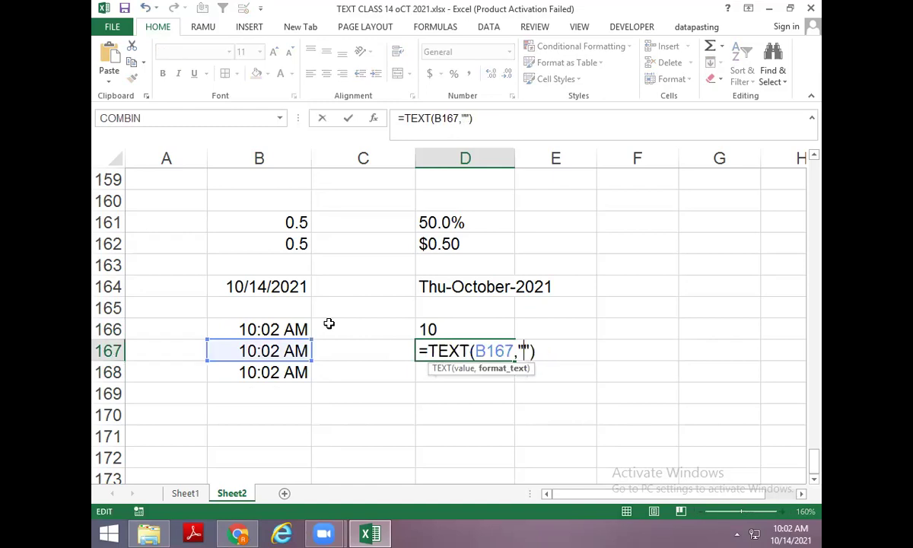
type("m")
key("Return")
key("Up")
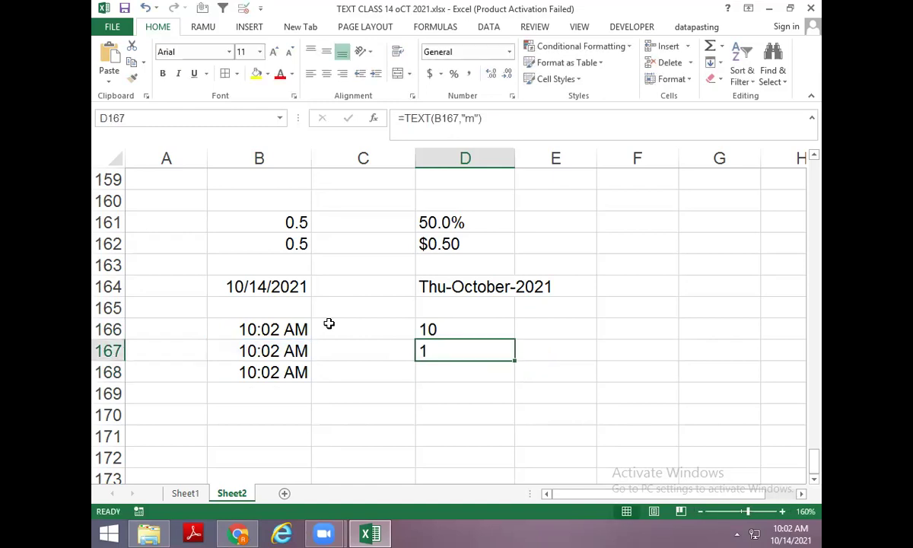
Change the time in B166 to 10:05:15 AM and copy it down to B167:B168.
key("Left")
key("Left")
key("Up")
key("F2")
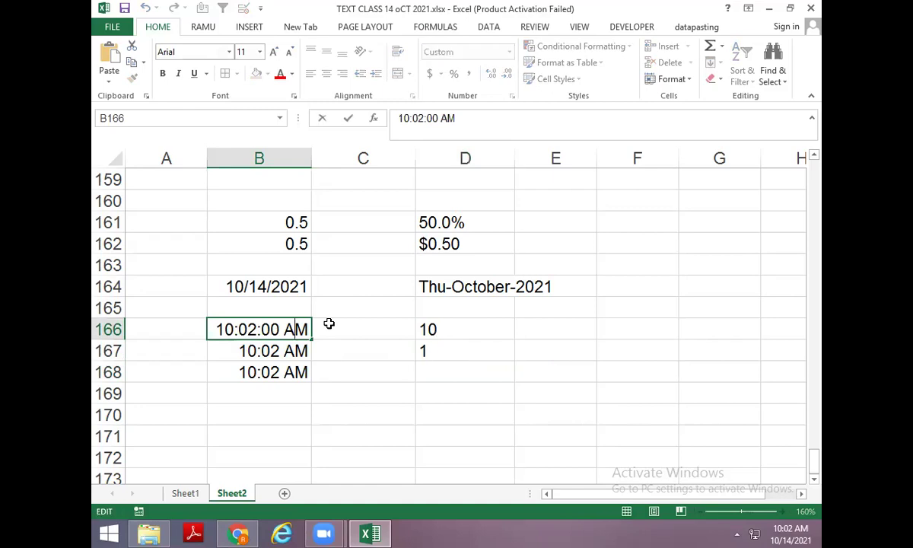
key("Delete")
type("5")
key("Delete")
key("Delete")
type("15")
key("Return")
key("ctrl+d")
key("Down")
key("ctrl+d")
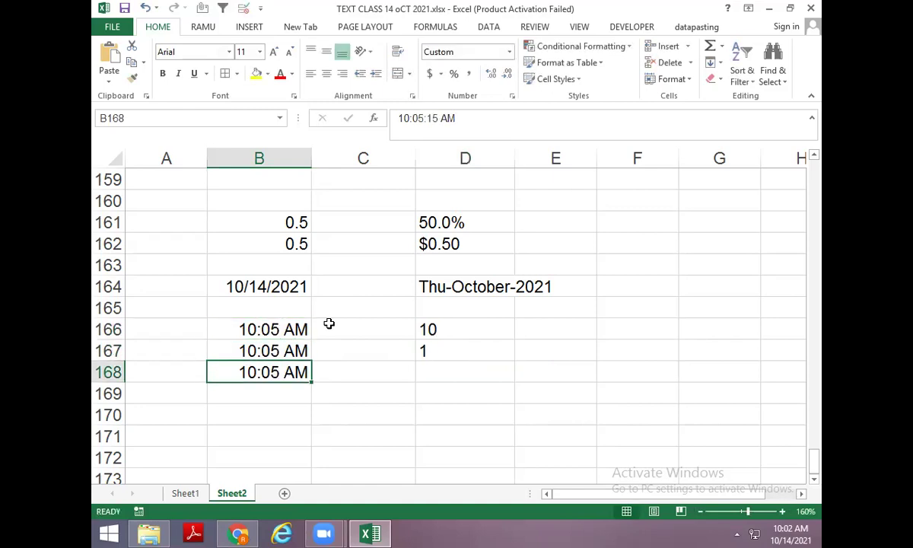
key("Up")
key("Right")
key("Right")
key("Down")
key("ctrl+d")
Change the D168 formula to format "s" to extract the seconds, 15.
key("F2")
key("Left")
key("Left")
key("BackSpace")
type("s")
key("Return")
key("Up")
Try "MM" and then "[m]" as the minute format in D167.
key("Up")
key("F2")
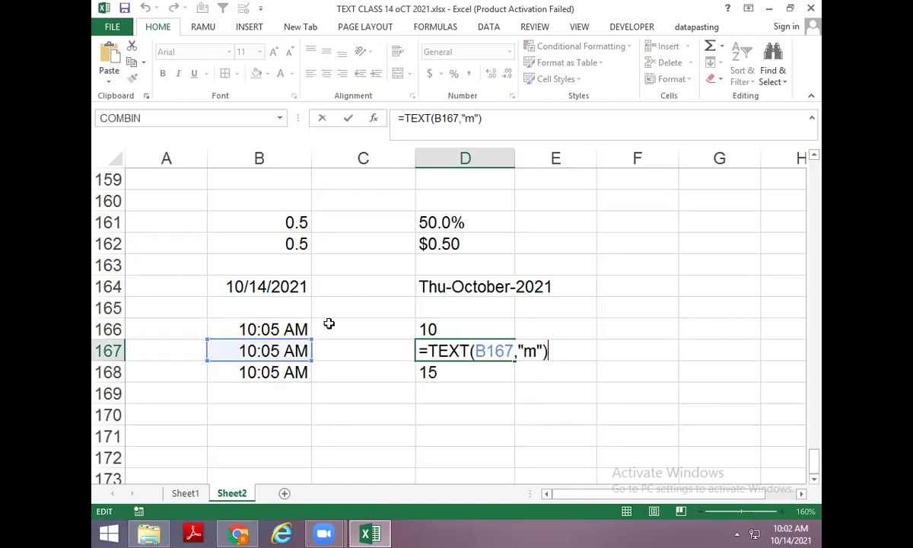
key("Left")
key("Left")
key("Delete")
type("MM")
key("Return")
key("Up")
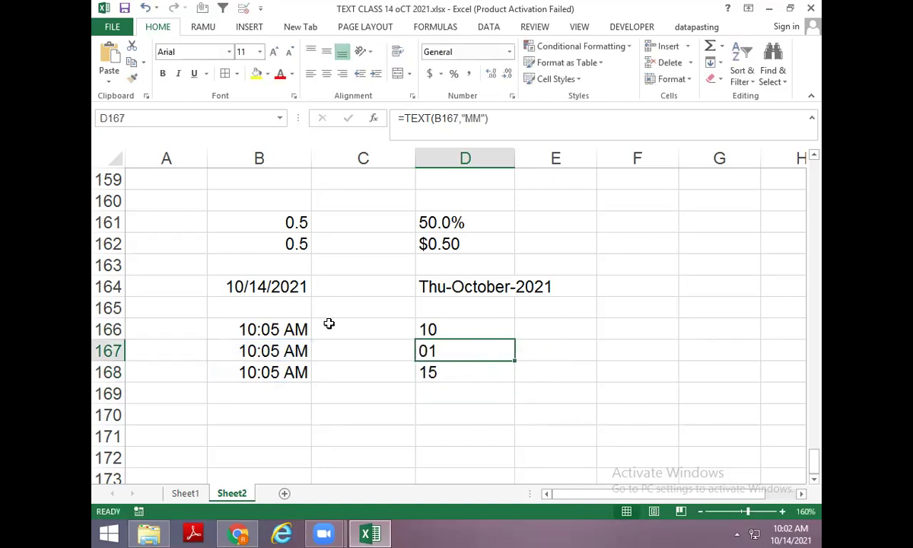
key("F2")
key("Left")
key("Left")
key("Left")
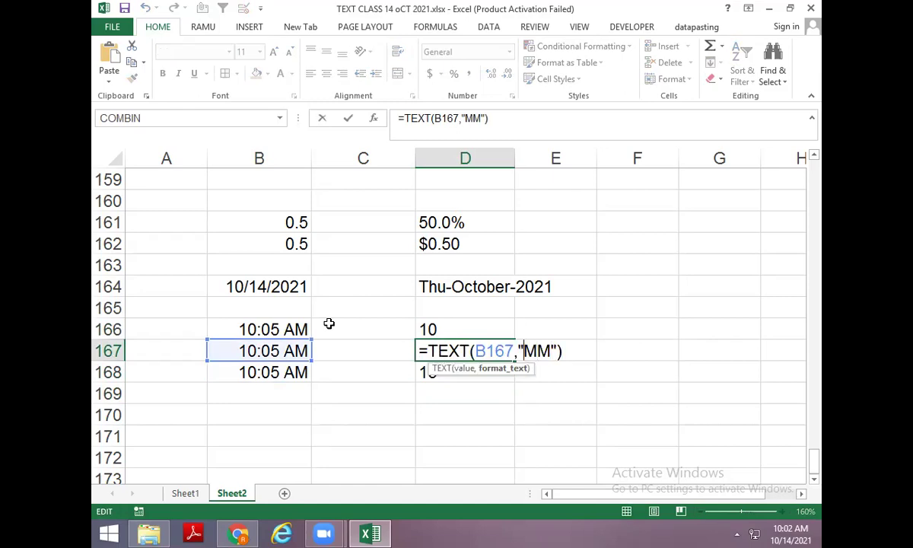
key("BackSpace")
key("Delete")
type("]m]")
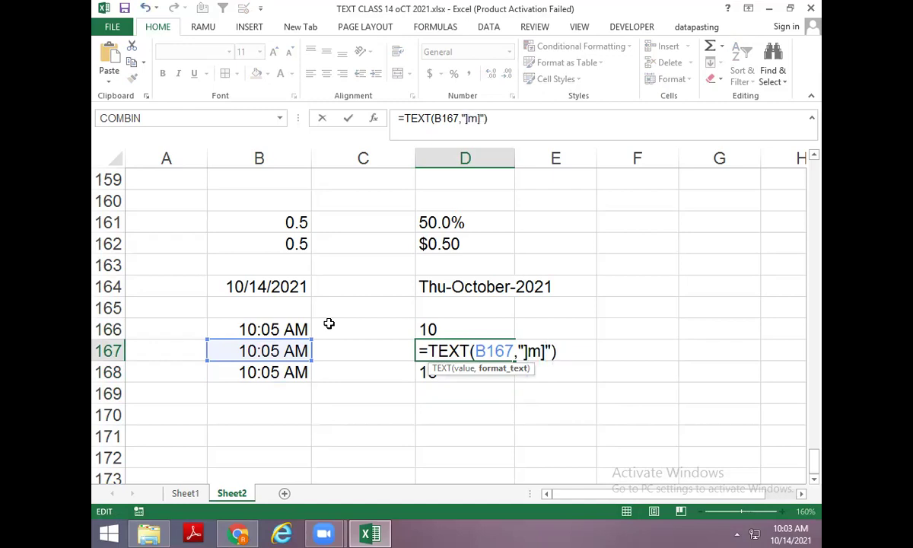
key("BackSpace")
key("BackSpace")
key("BackSpace")
type("[m]")
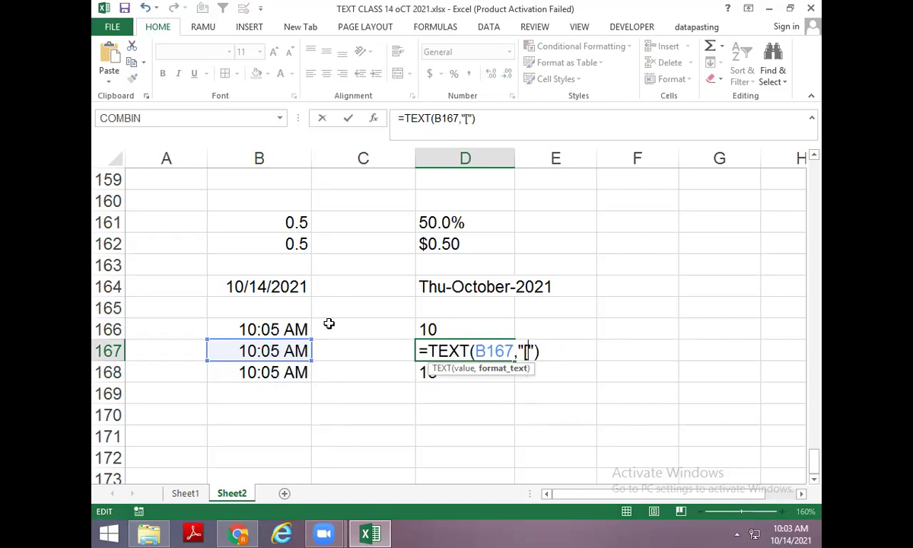
key("ctrl+Return")
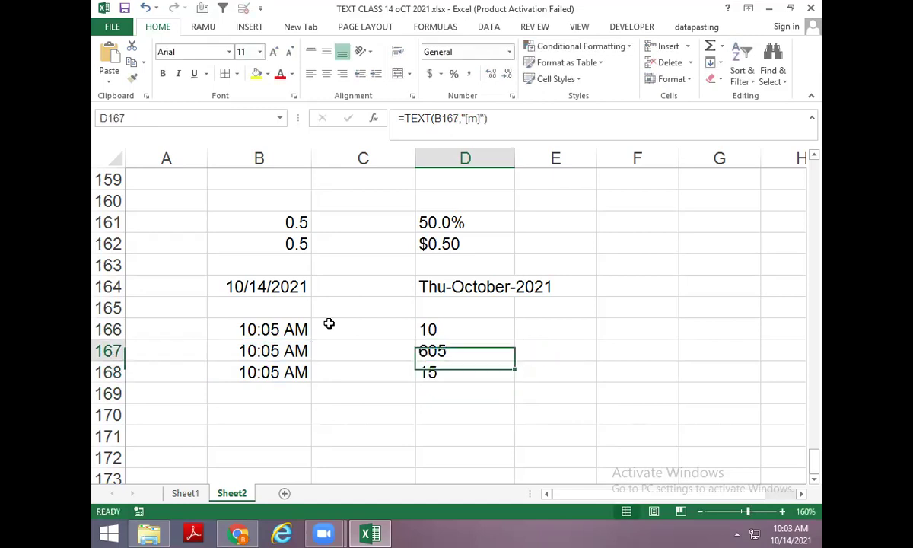
Set D167 back to the lowercase "m" format, then switch to the Google Translate window.
key("Left")
key("Right")
key("F2")
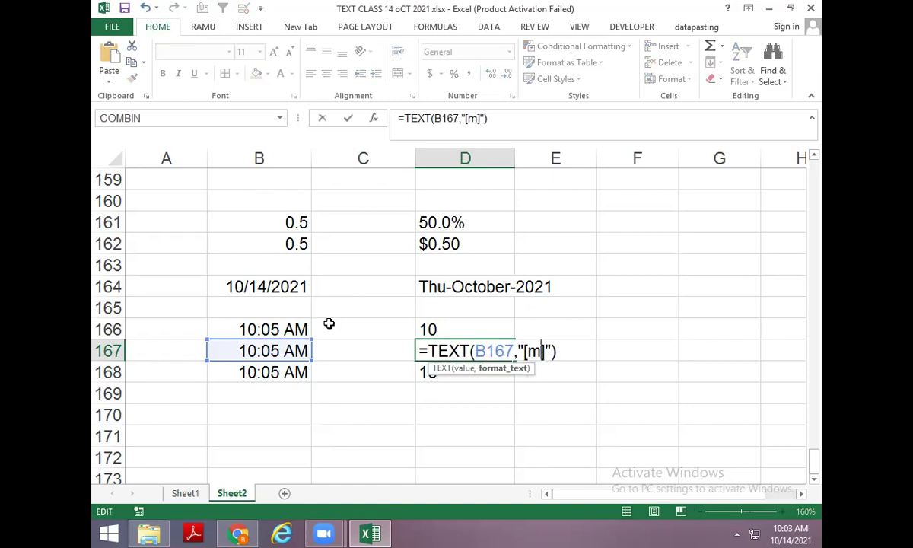
key("Return")
key("Up")
key("Left")
key("Left")
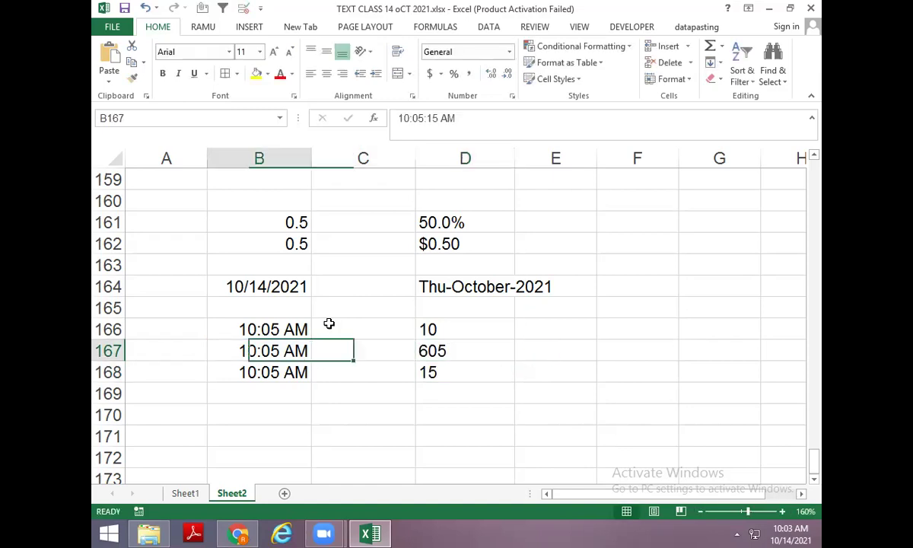
key("Right")
key("Right")
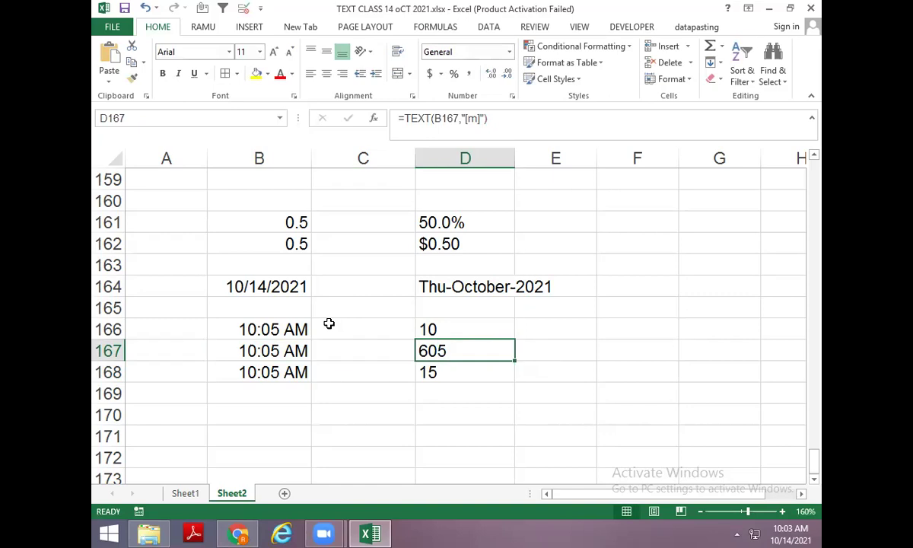
key("F2")
key("Left")
key("Left")
key("Left")
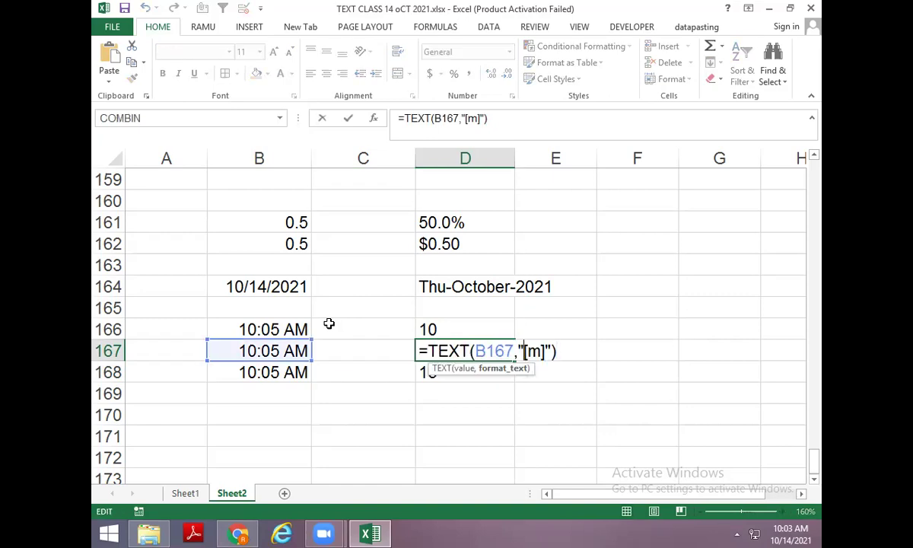
key("BackSpace")
key("BackSpace")
key("BackSpace")
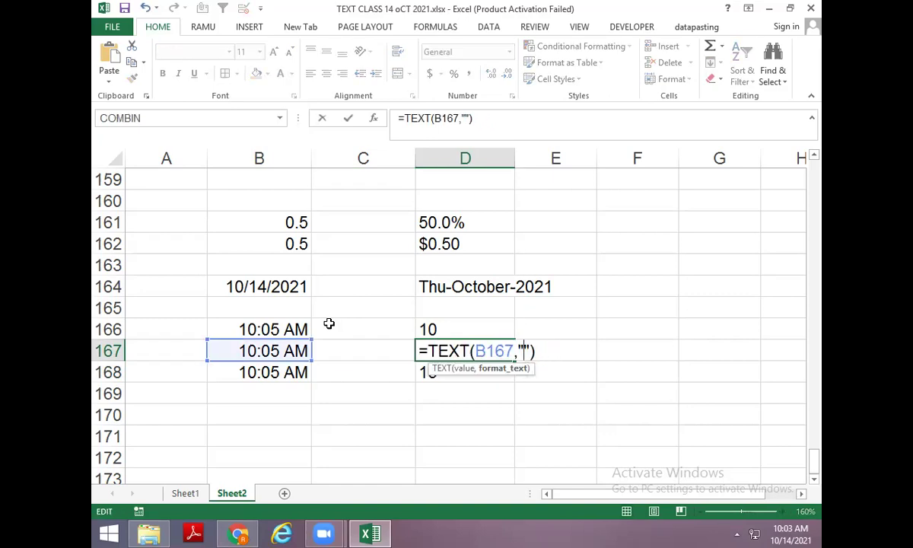
type("m")
key("ctrl+Return")
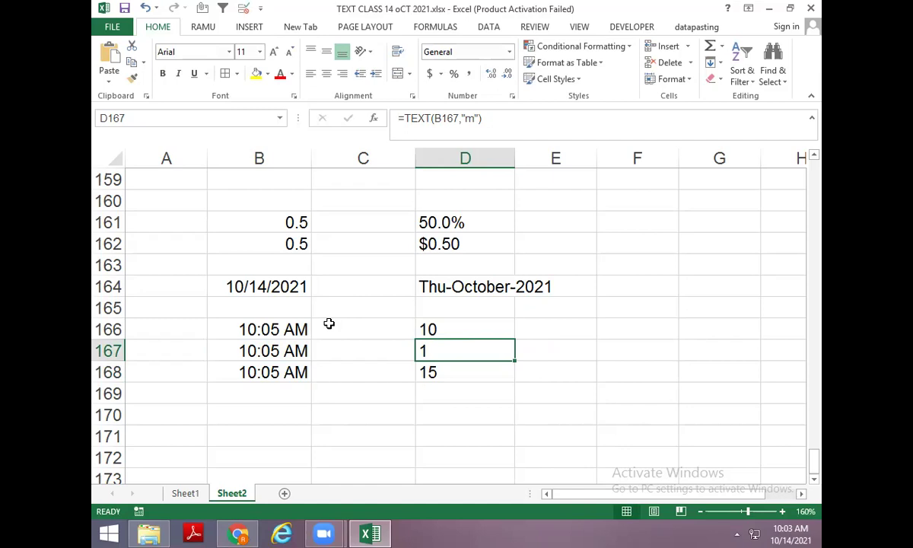
left_click(236, 532)
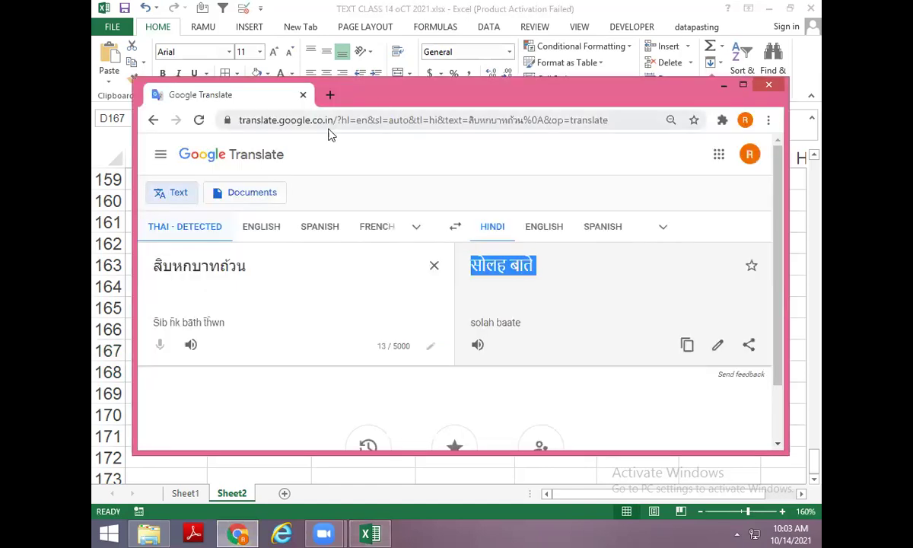
Open google.com and search "how to exact minute from a cell with text function".
double_click(698, 81)
left_click(422, 39)
type("goo")
key("Return")
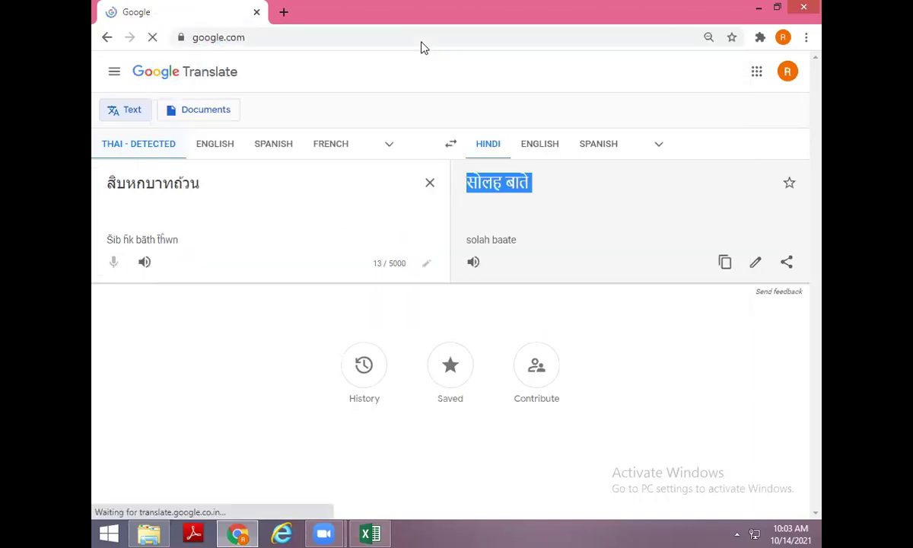
type("how to ")
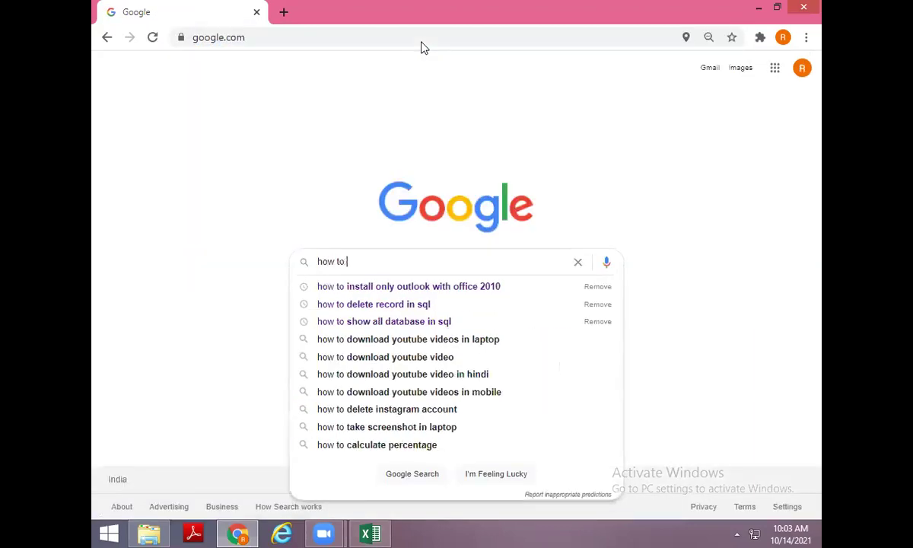
type("exact ")
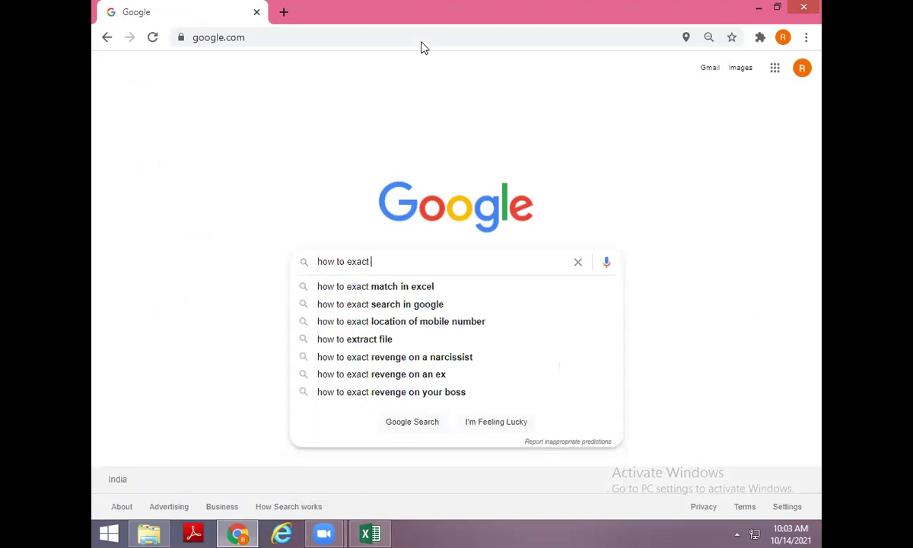
type("minute")
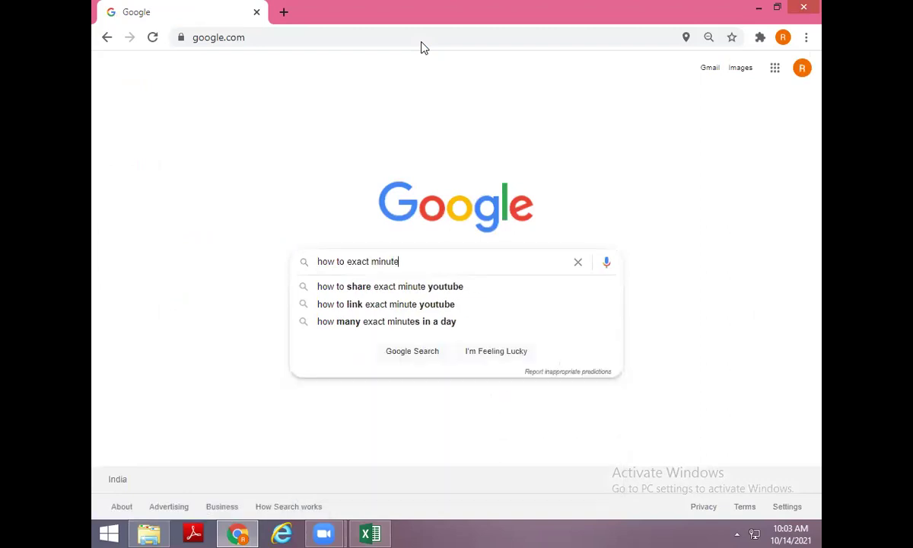
type(" from a cell ")
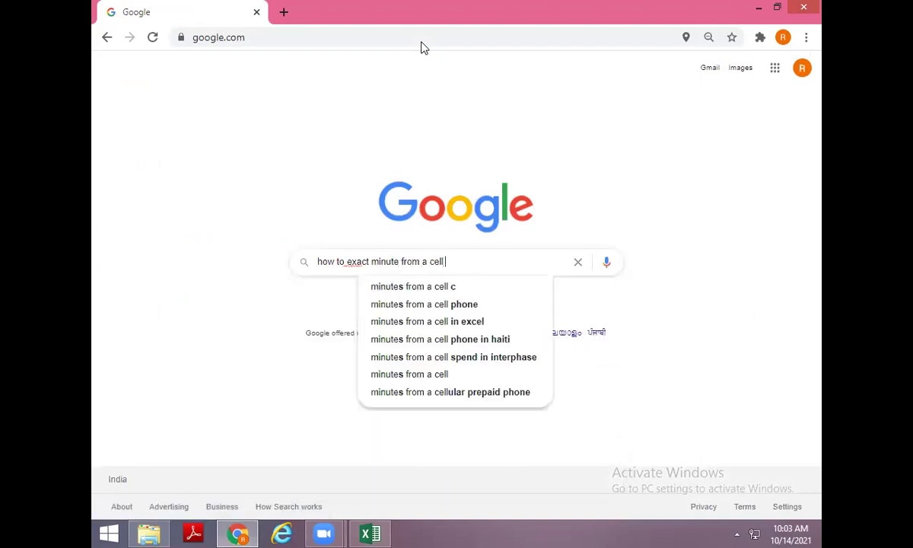
type("with te")
key("BackSpace")
type("text")
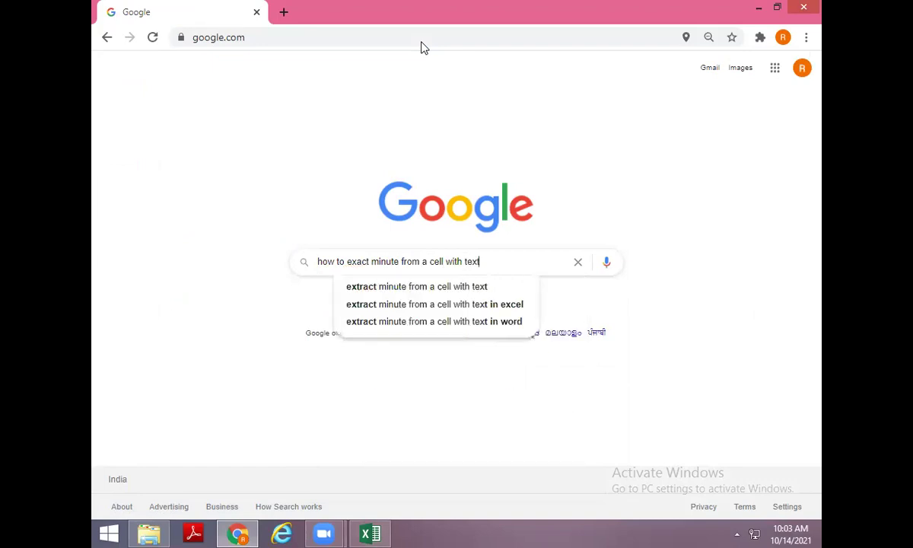
type(" function")
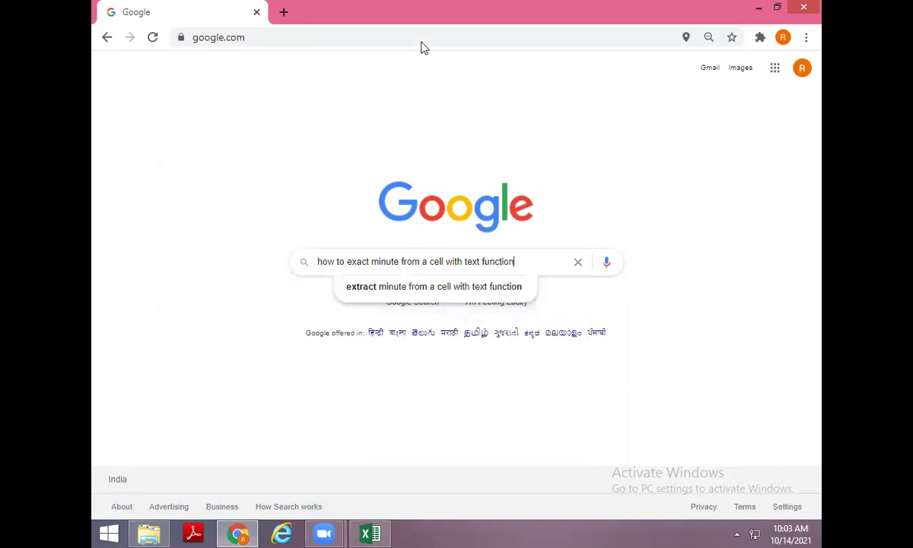
key("Return")
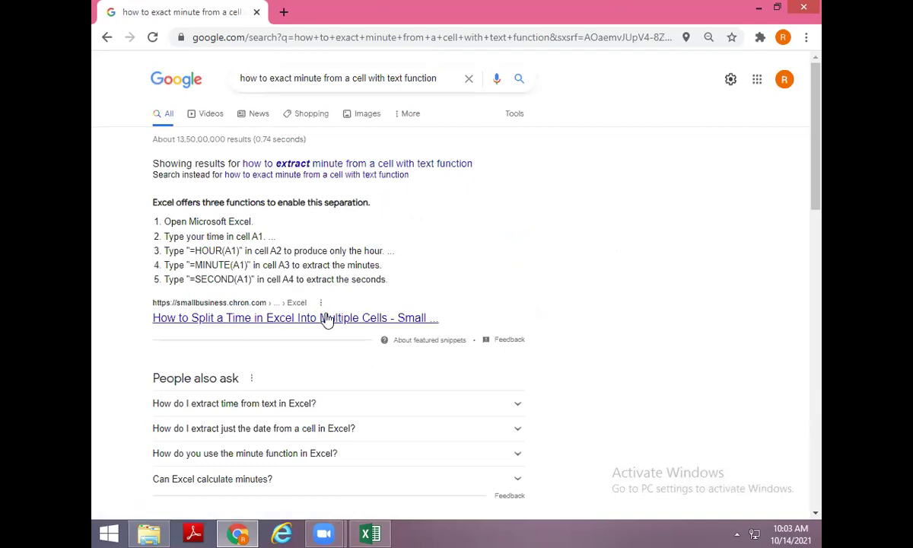
scroll(322, 327, "down", 1)
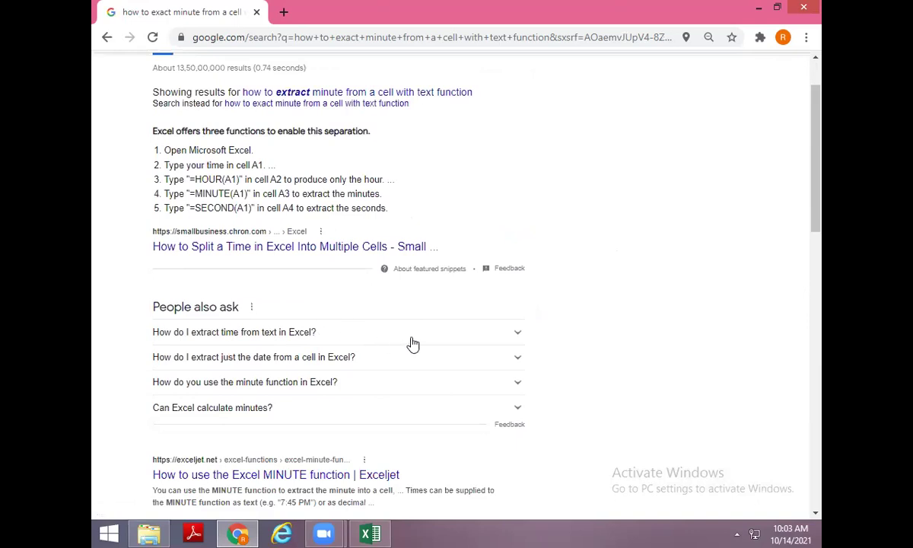
scroll(380, 338, "down", 1)
scroll(380, 338, "down", 1)
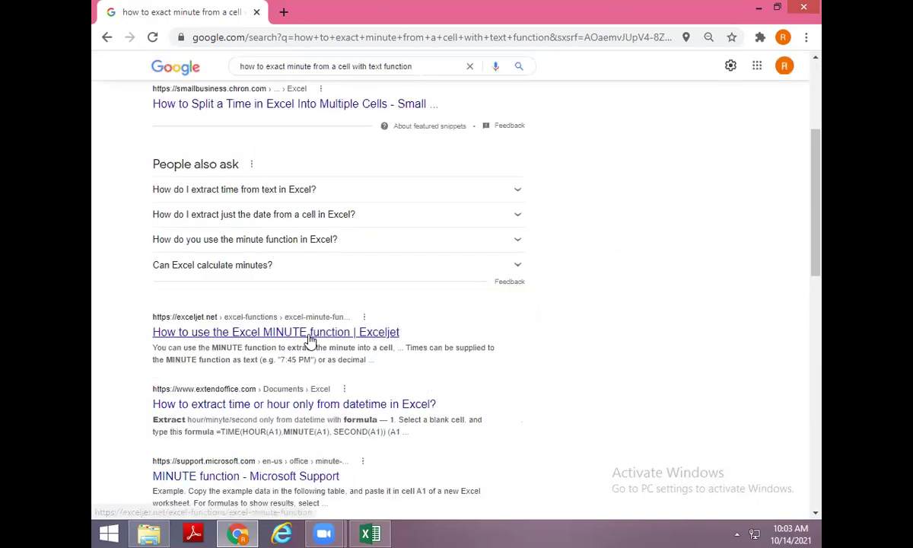
left_click(311, 336)
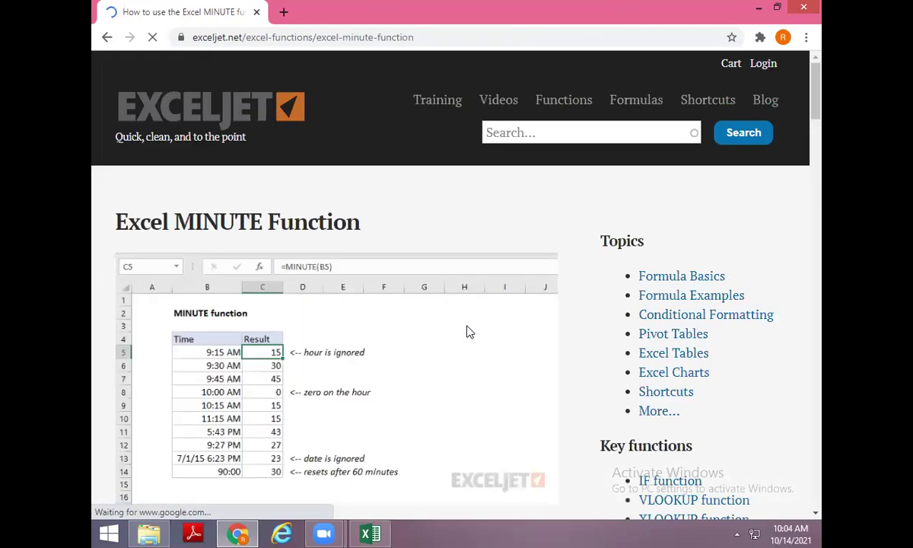
scroll(467, 332, "down", 3)
scroll(467, 333, "down", 6)
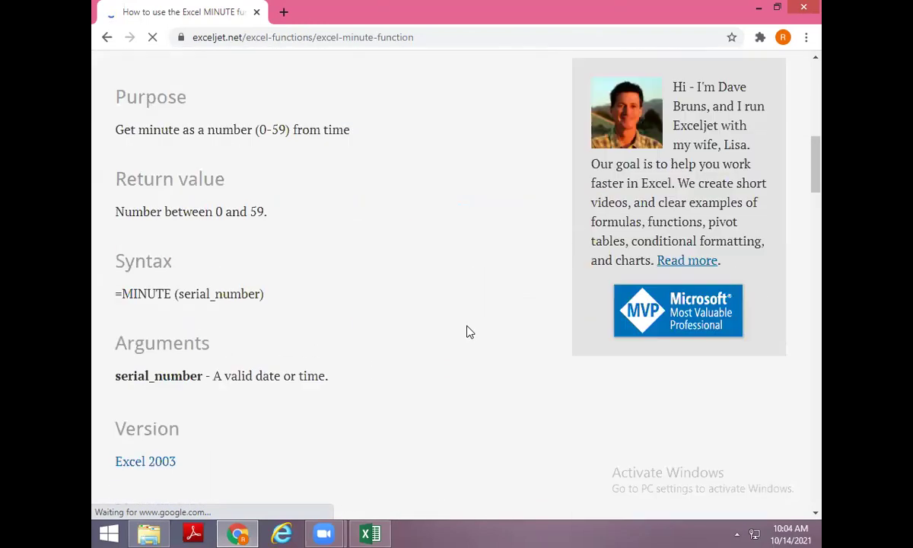
scroll(470, 331, "down", 7)
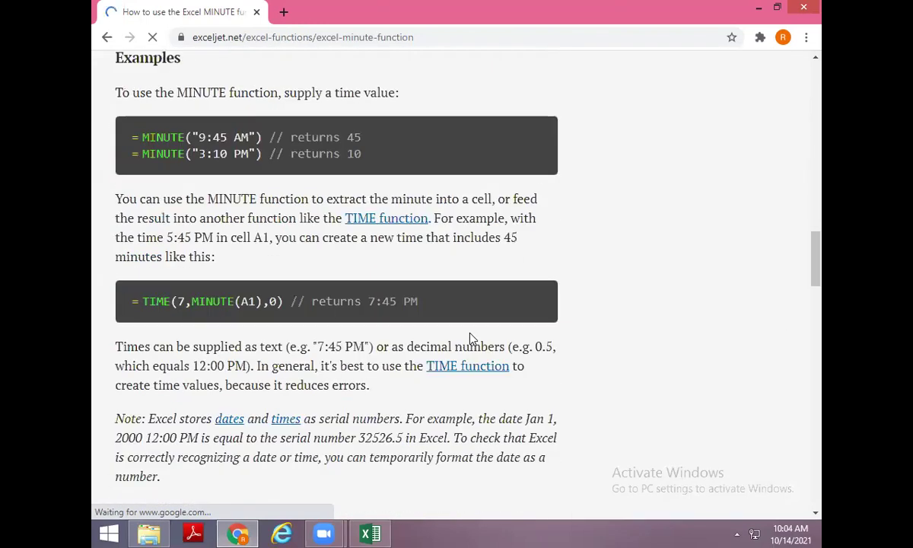
scroll(471, 336, "down", 1)
scroll(471, 336, "down", 3)
scroll(471, 339, "up", 3)
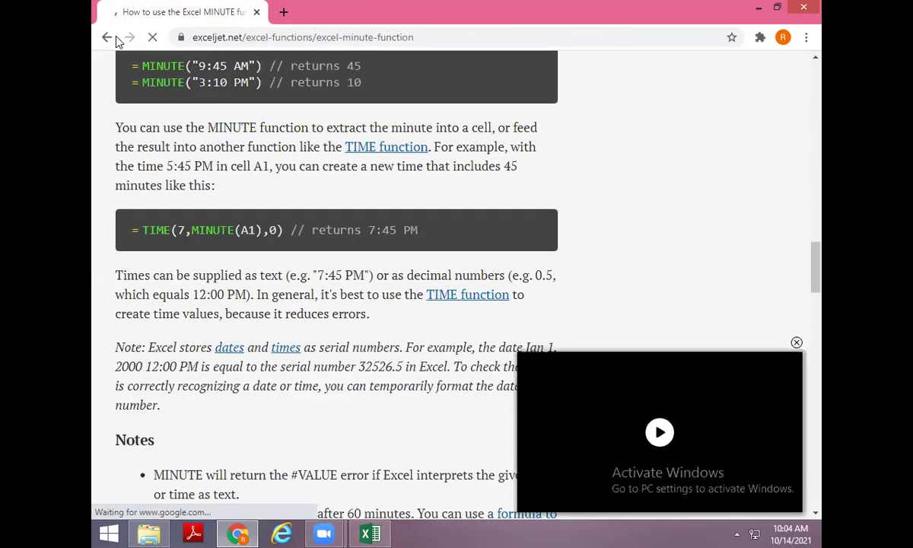
key("alt+Left")
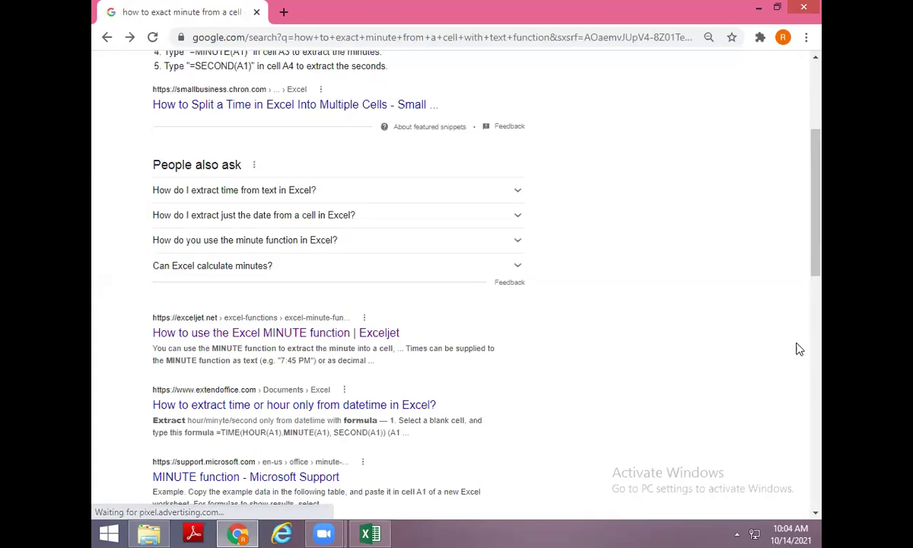
scroll(405, 227, "down", 3)
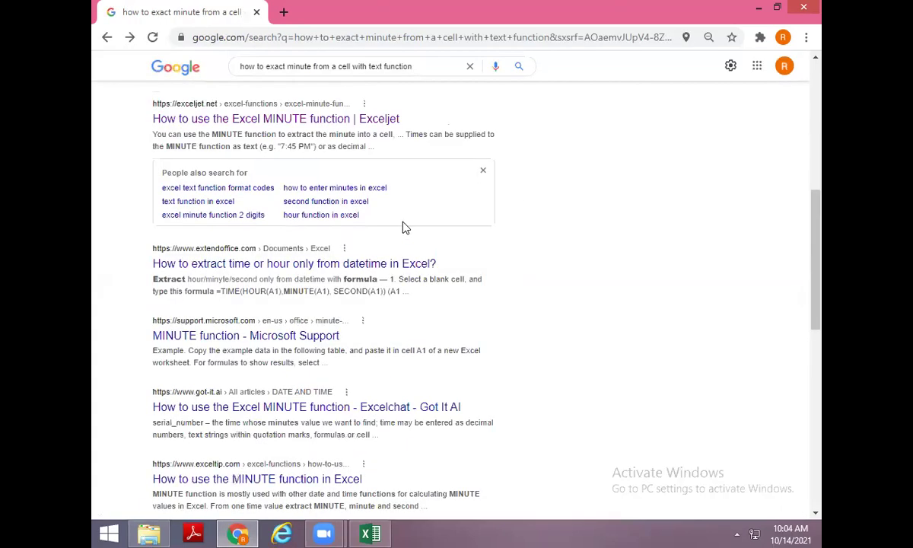
scroll(380, 233, "down", 1)
scroll(380, 233, "down", 1)
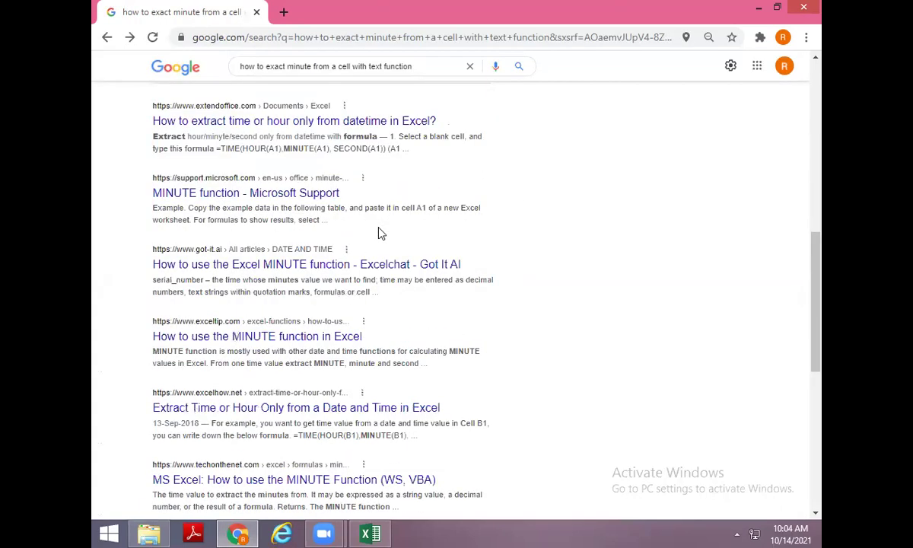
scroll(380, 233, "down", 1)
scroll(381, 233, "down", 2)
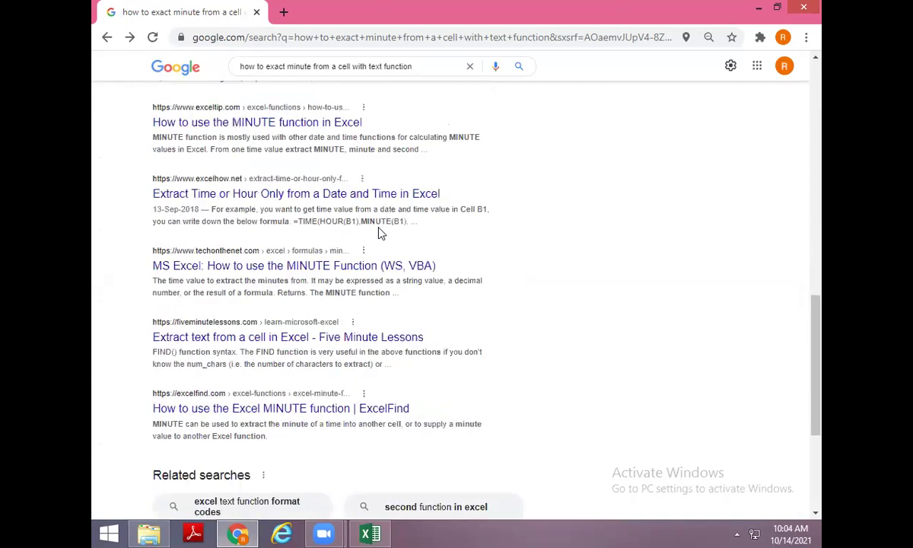
scroll(380, 233, "down", 2)
scroll(388, 220, "up", 9)
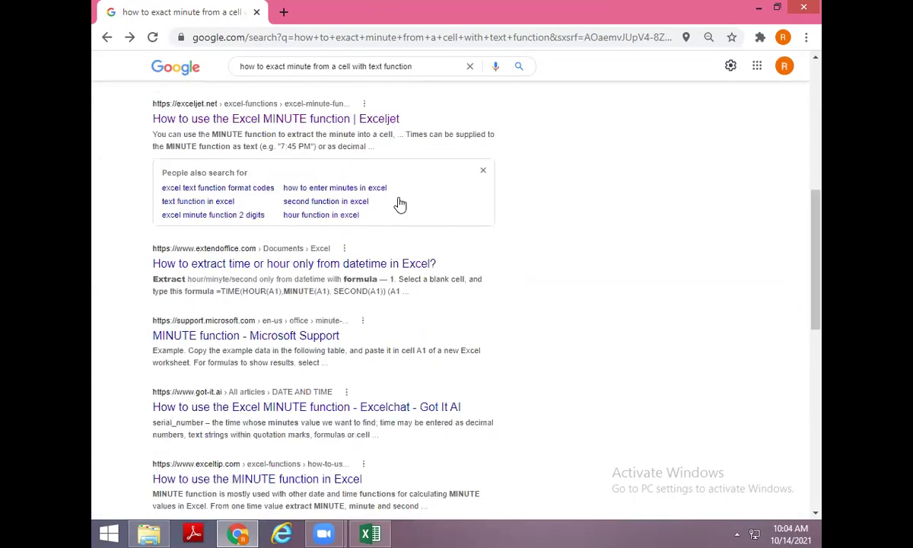
scroll(440, 65, "up", 3)
Refine the minute-extraction Google search by appending 'in excel' to the query.
left_click(441, 65)
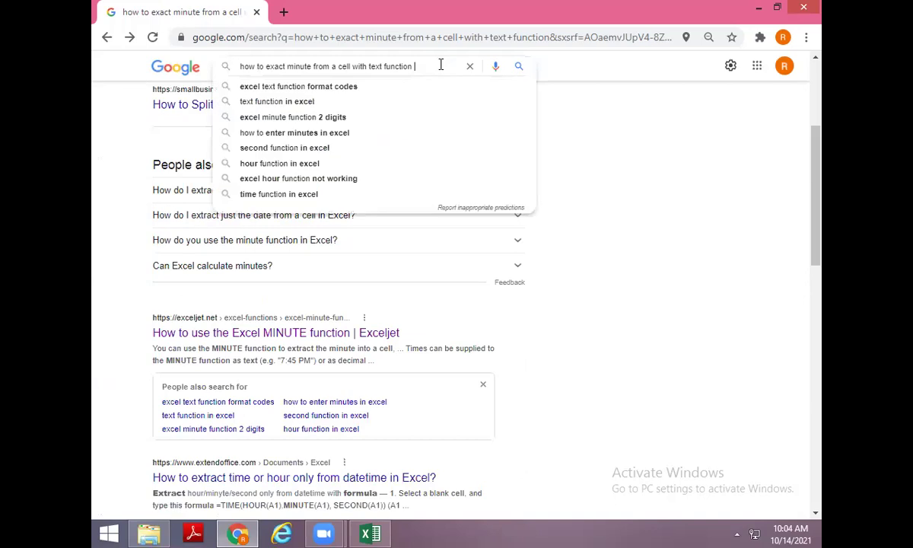
type("in ex")
type("cel")
key("Return")
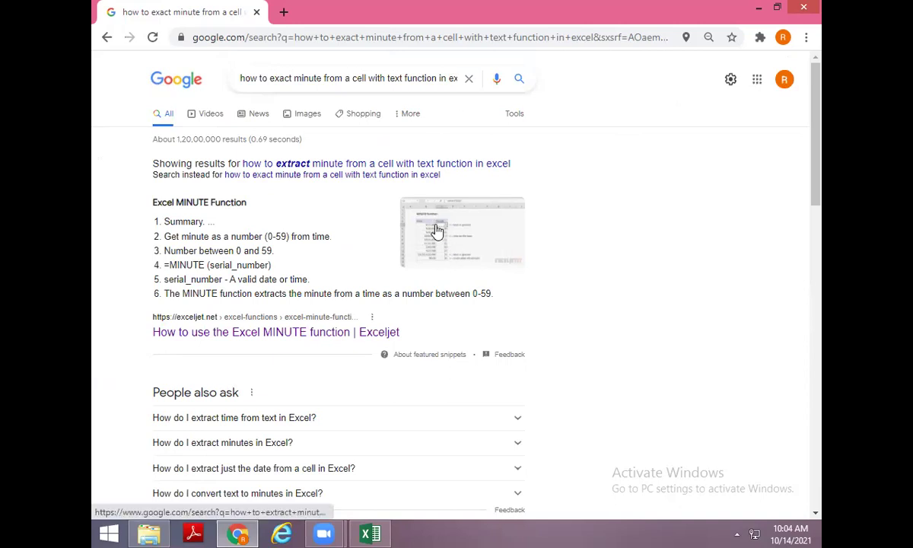
Scroll through the Excel search results, then minimize Chrome to reveal the Excel workbook.
scroll(438, 232, "down", 2)
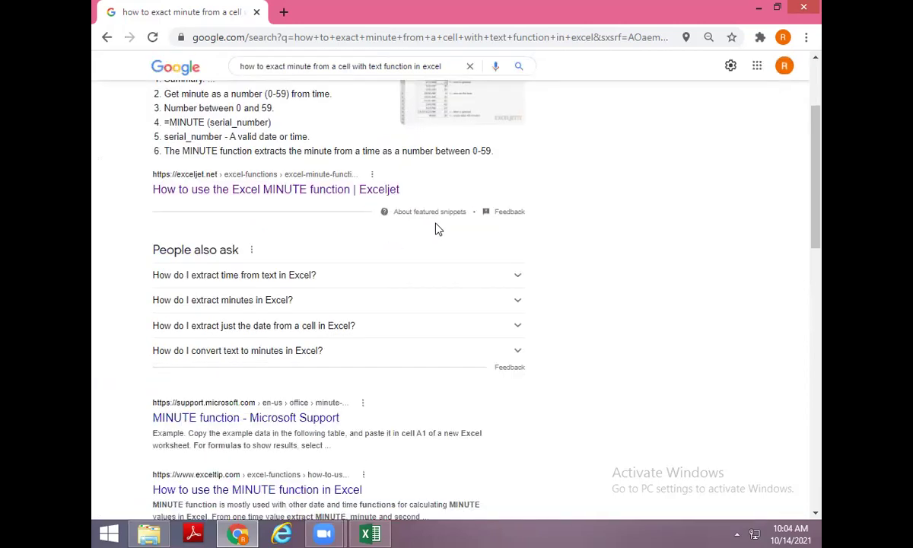
scroll(438, 229, "down", 2)
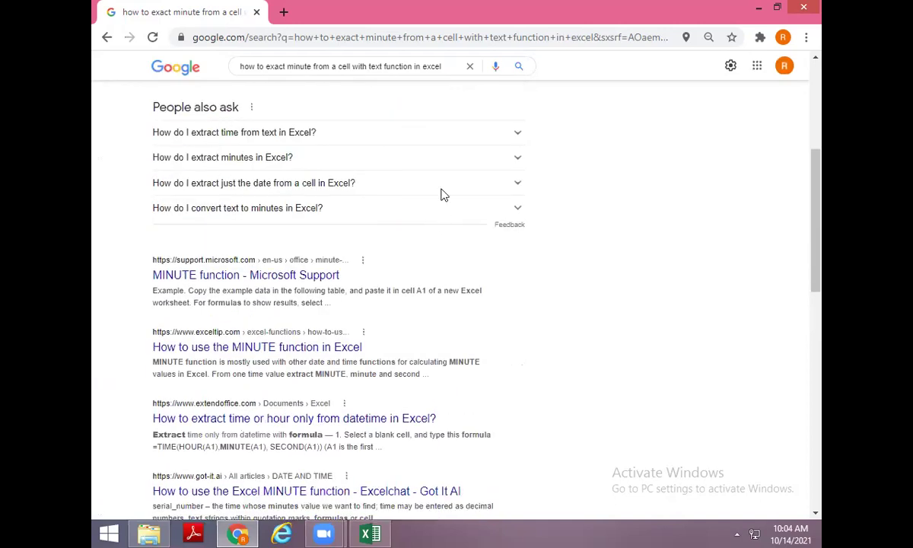
scroll(432, 169, "down", 2)
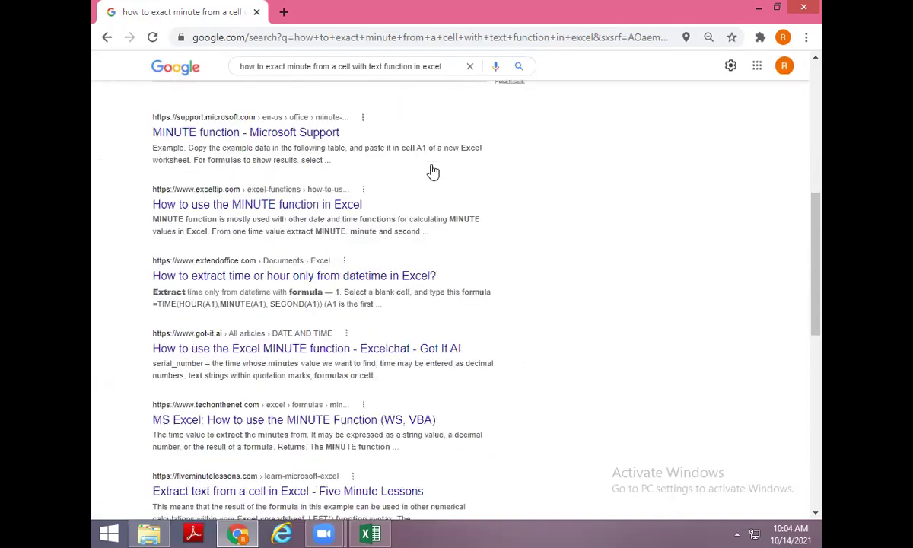
scroll(457, 365, "down", 3)
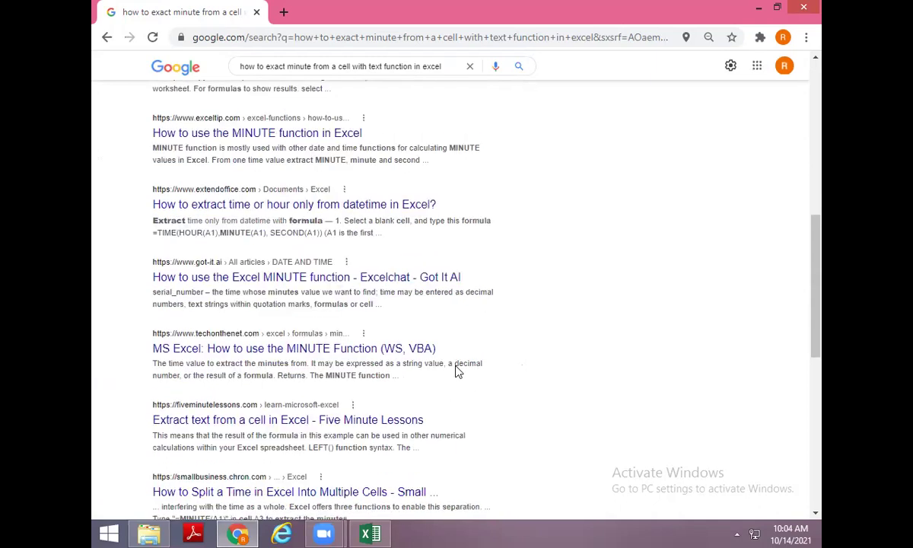
scroll(457, 372, "down", 2)
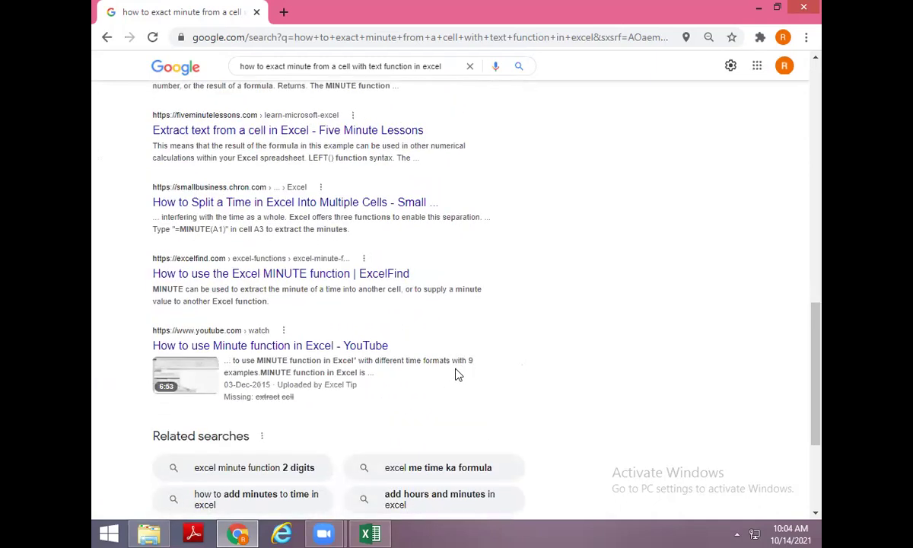
scroll(457, 357, "down", 3)
left_click(759, 7)
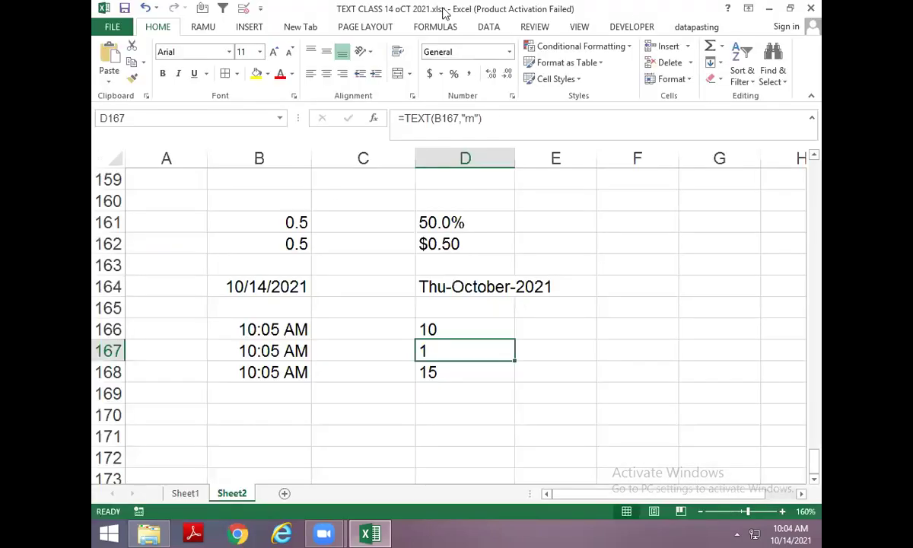
Bring Chrome back and load the Gmail inbox from gmail.com using 'gm' in the address bar.
left_click(238, 533)
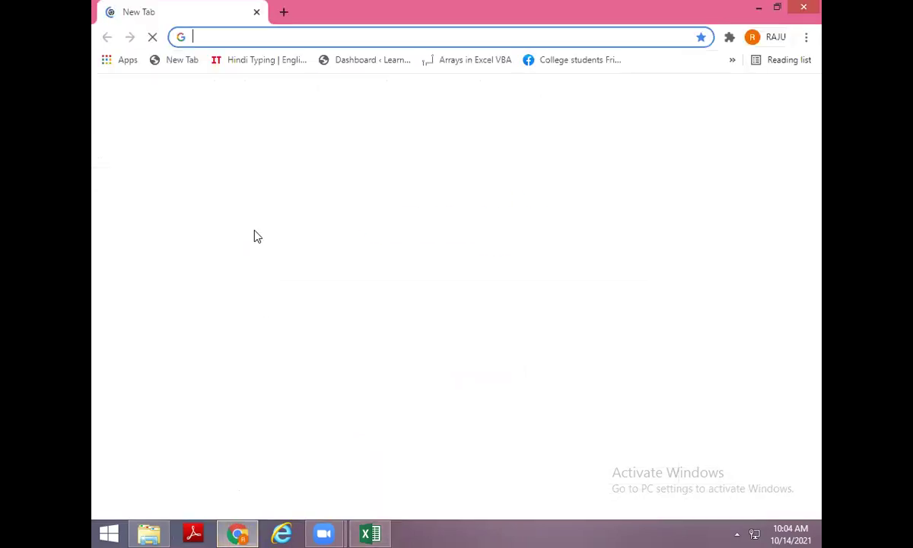
type("gm")
key("Return")
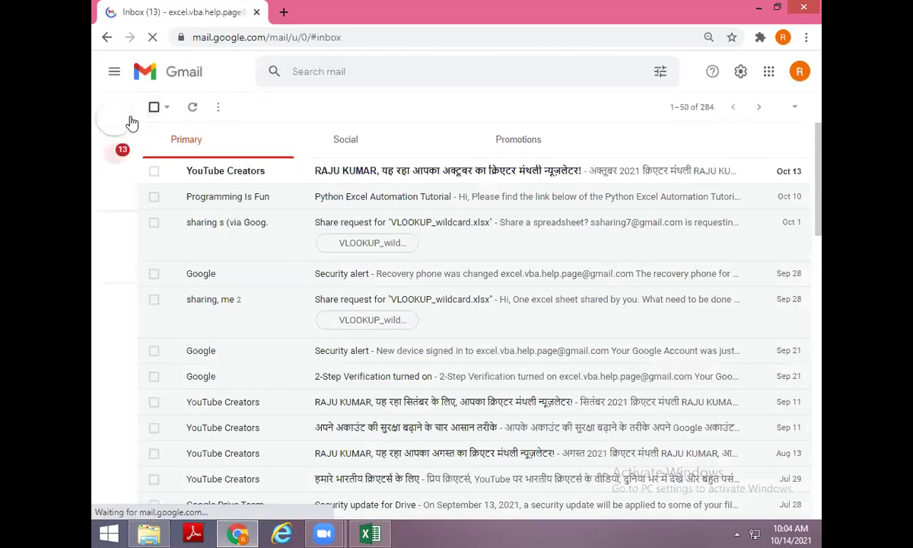
mouse_move(119, 128)
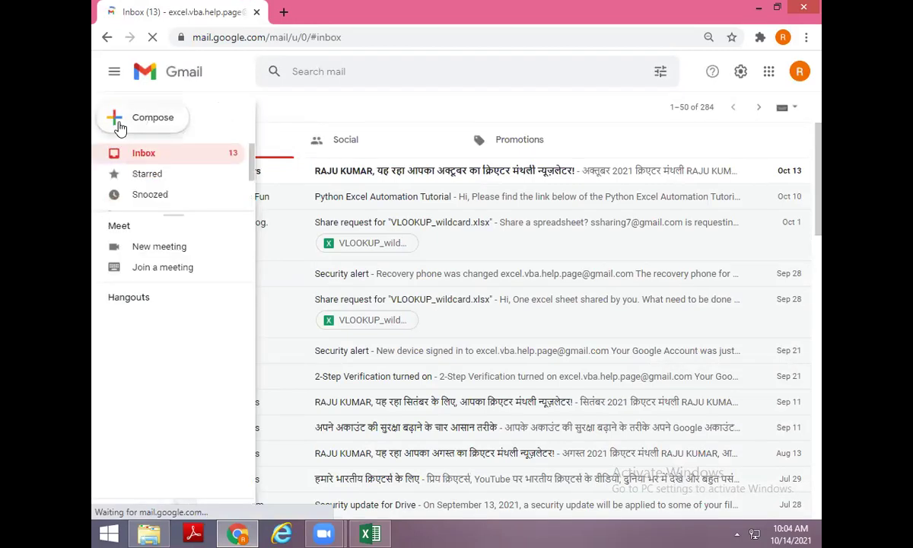
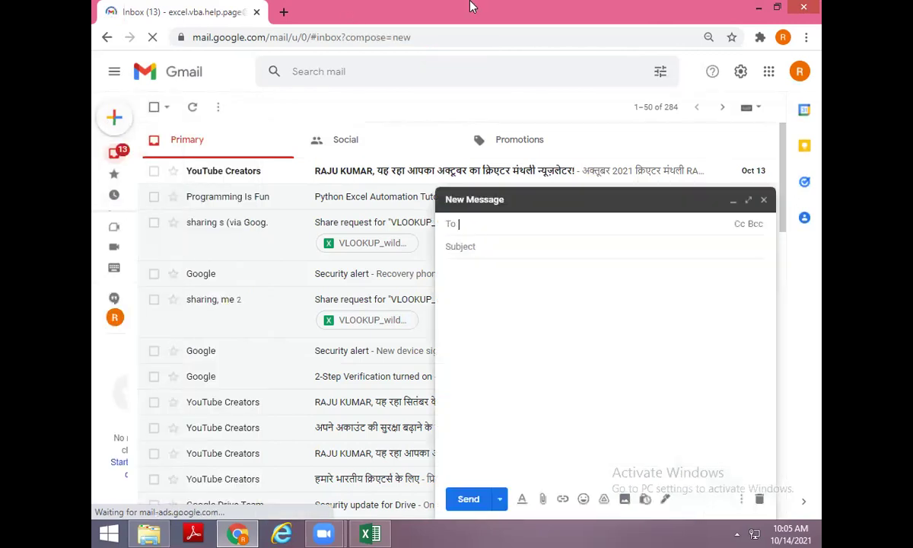
Email the contact with subject 'need to check M WITH TEXT' and body 'FOR MINUTE', then close Chrome.
type("ra")
left_click(580, 270)
left_click(489, 247)
type("need to check M WITH TEXT")
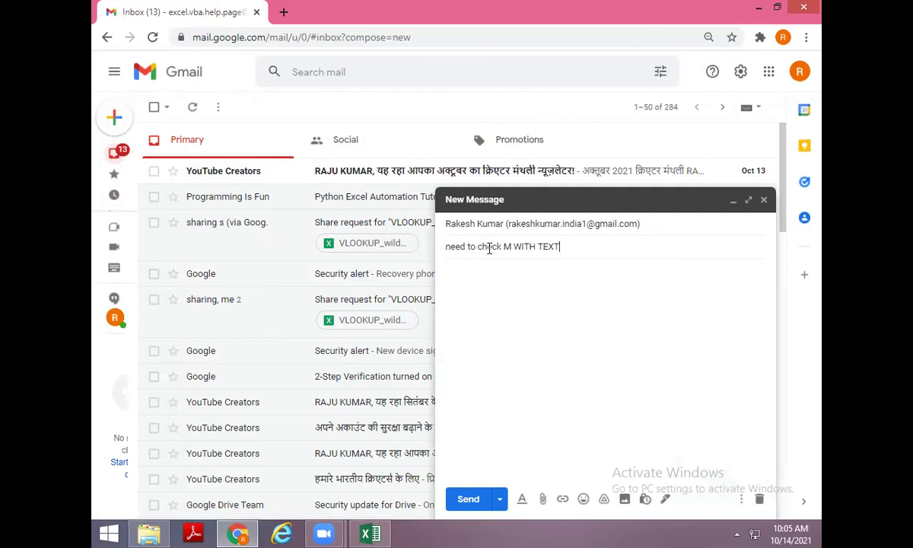
key("Tab")
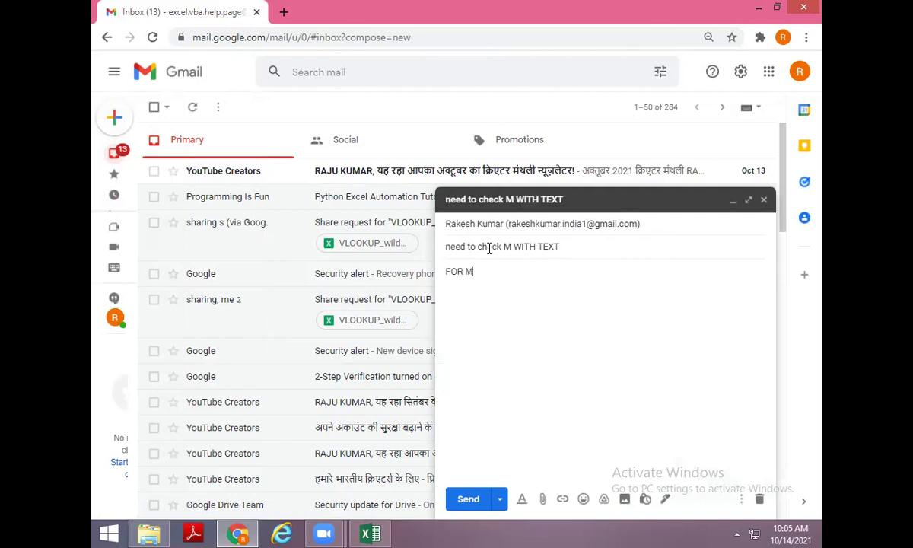
left_click(467, 498)
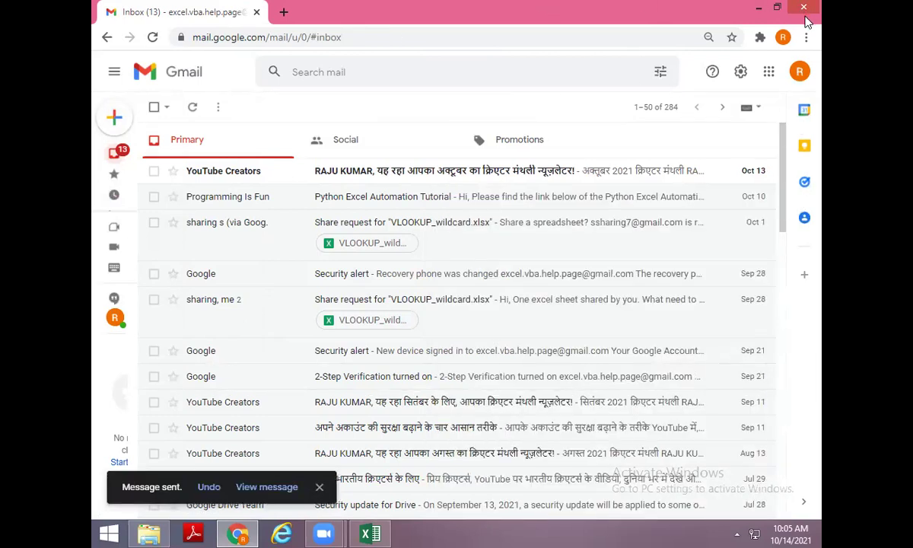
left_click(804, 11)
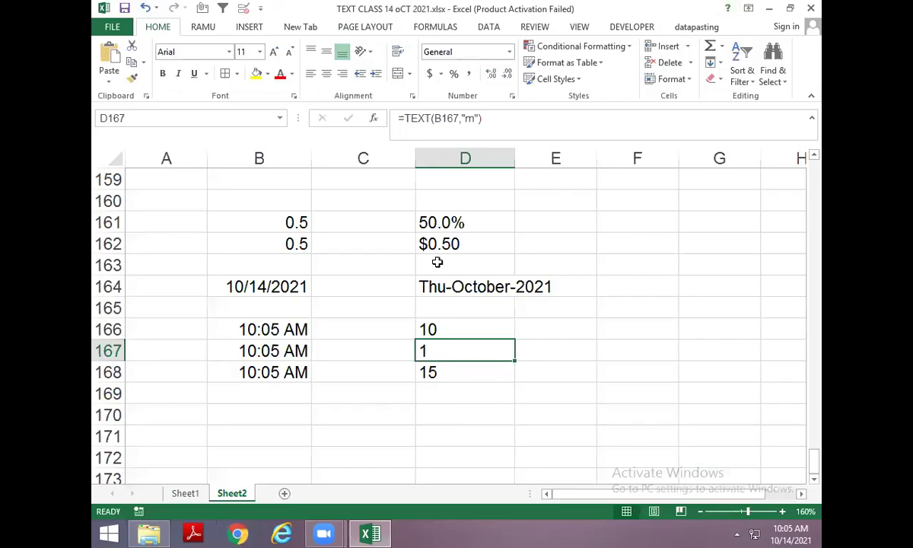
Go to empty cell B170 below the times and enter the heading FIRST.
left_click(327, 327)
left_click(277, 392)
scroll(289, 334, "down", 1)
left_click(251, 344)
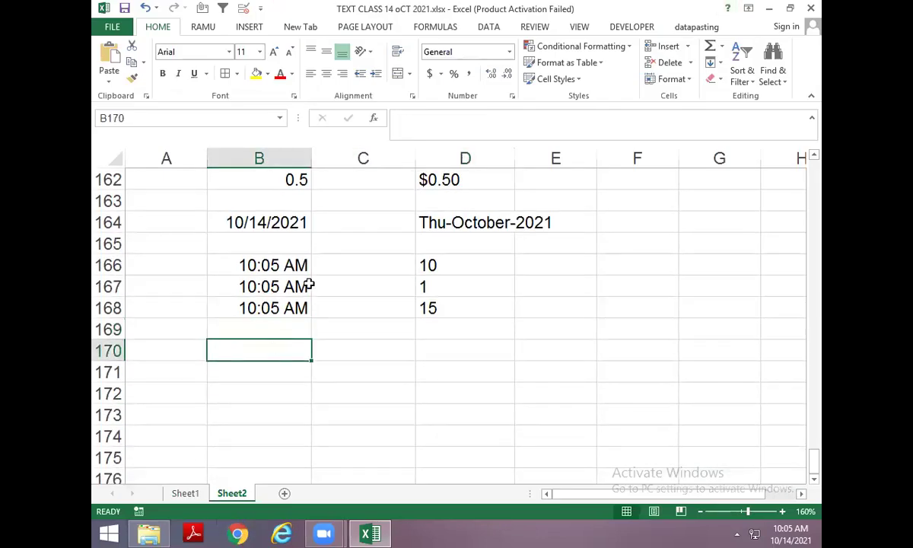
scroll(304, 334, "down", 1)
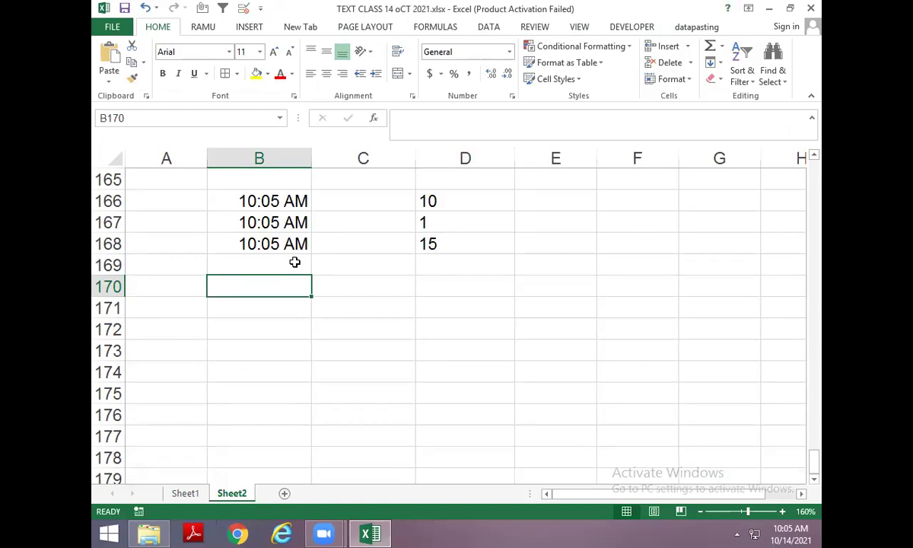
left_click(295, 325)
left_click(285, 291)
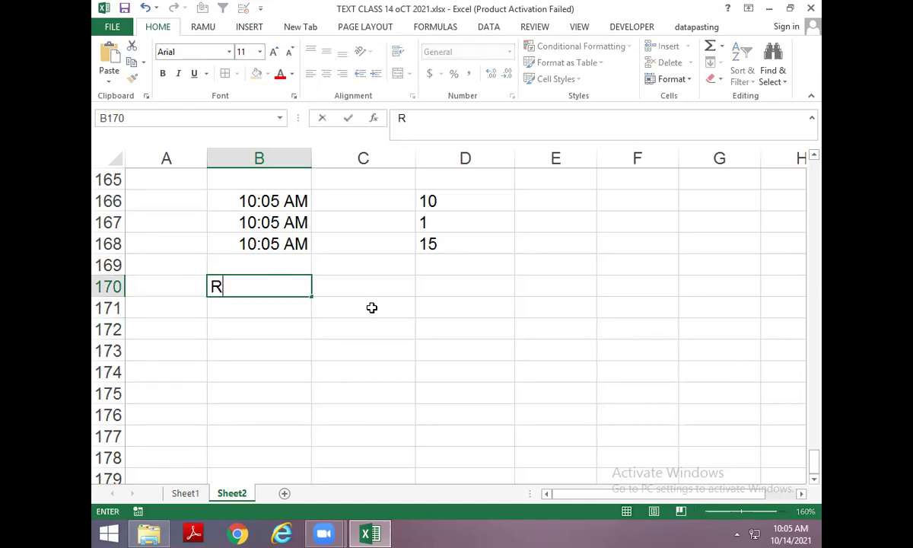
key("Escape")
key("Return")
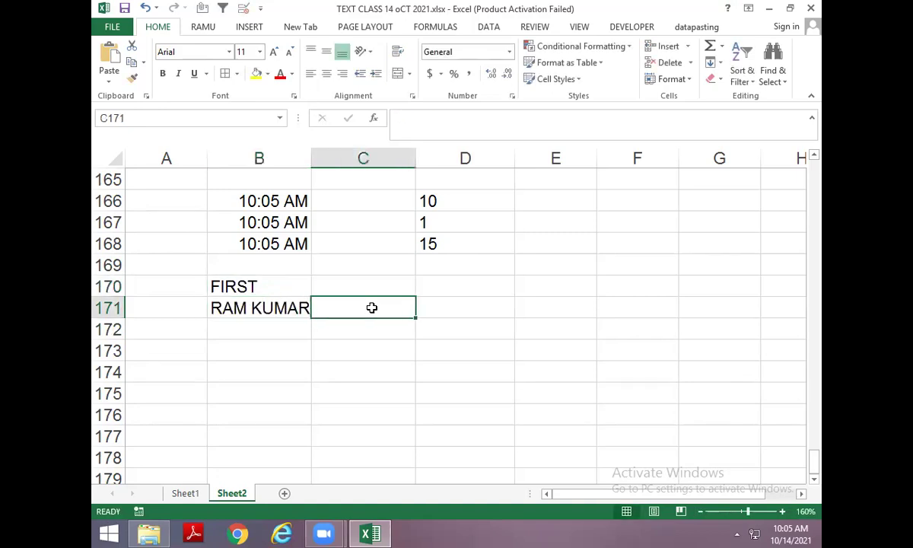
key("Left")
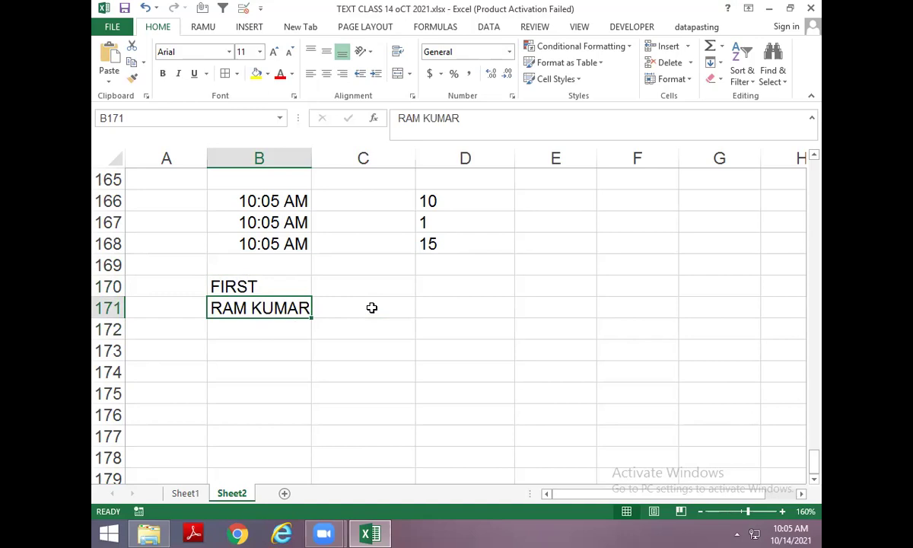
key("Down")
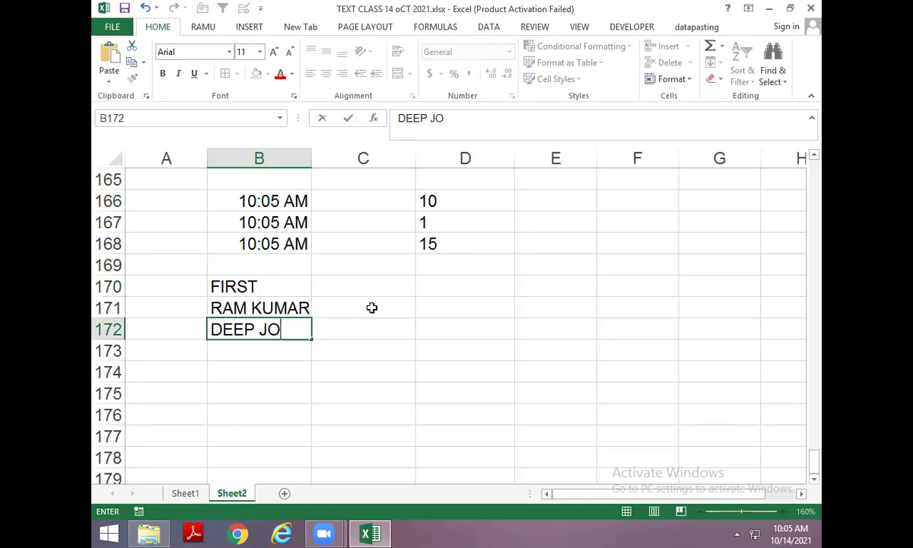
key("ctrl+Return")
key("Down")
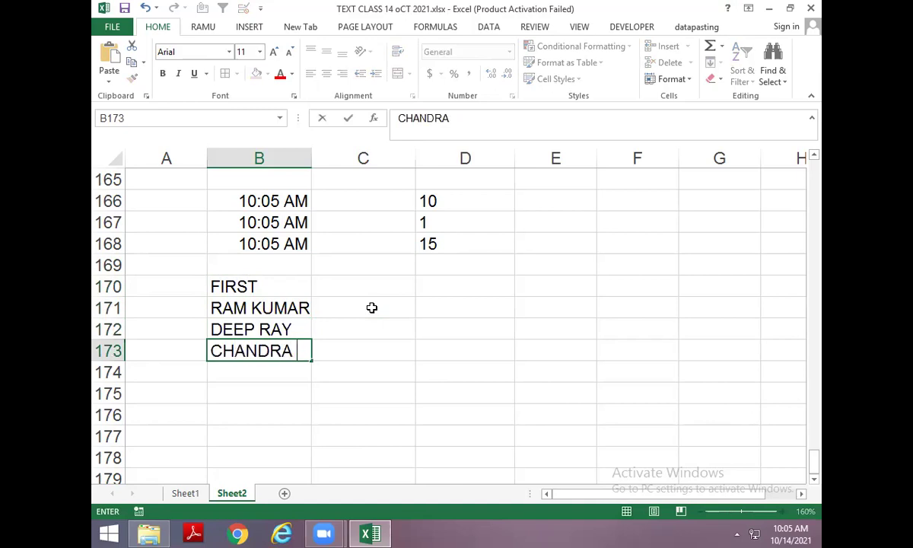
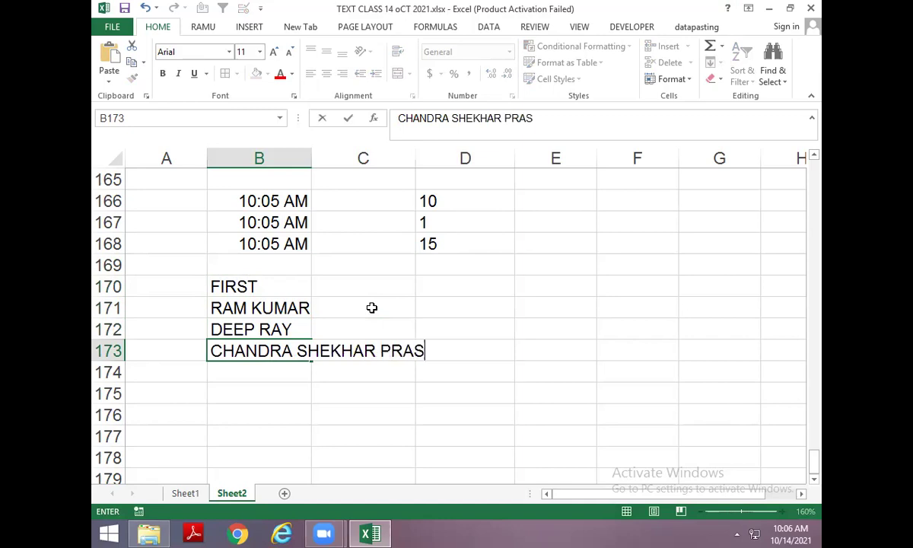
key("ctrl+Return")
AutoFit column B to the names and complete the B170 heading as FIRST NAME.
key("Up")
key("Up")
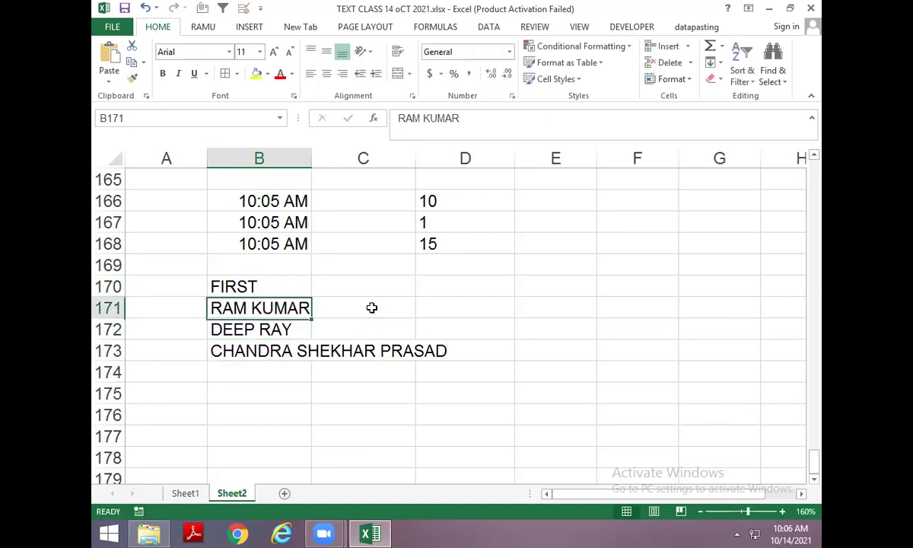
key("Up")
key("shift+Down")
key("shift+Down")
key("shift+Down")
key("alt+h")
key("o")
key("i")
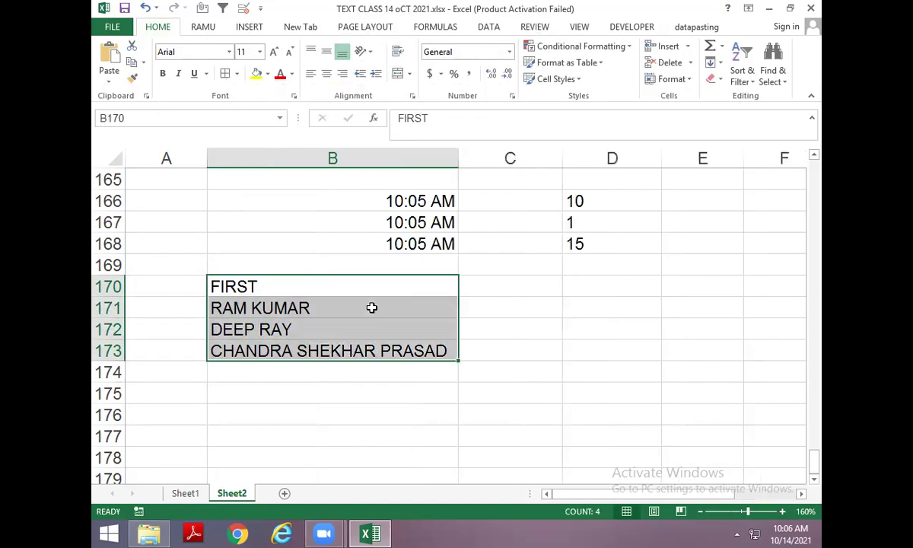
key("F2")
type("NAME")
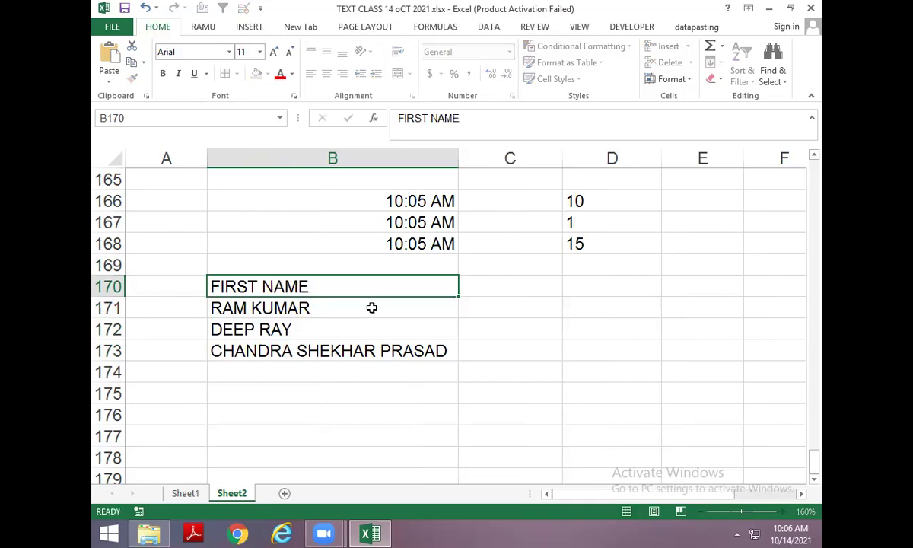
key("Return")
Apply All Borders to the name cells B171:B173.
key("shift+Down")
key("shift+Down")
key("alt")
key("h")
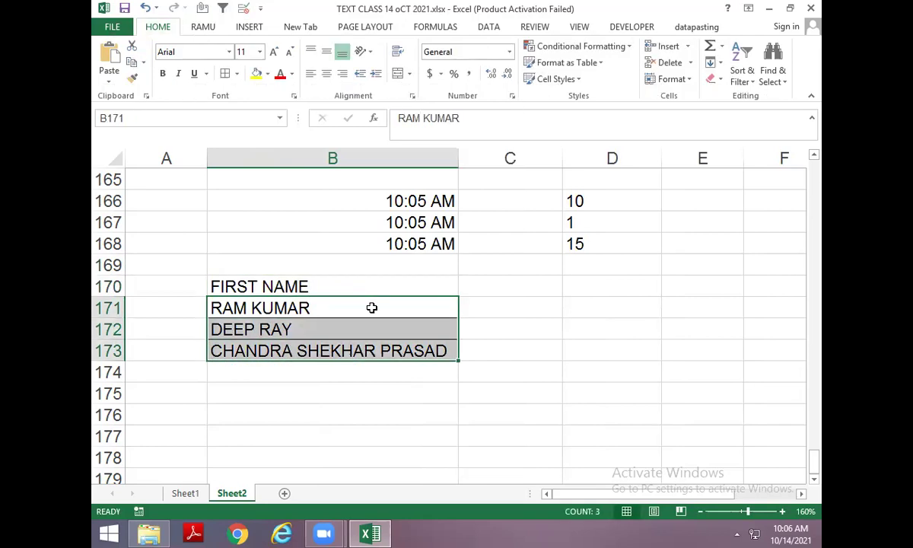
key("b")
key("a")
key("Up")
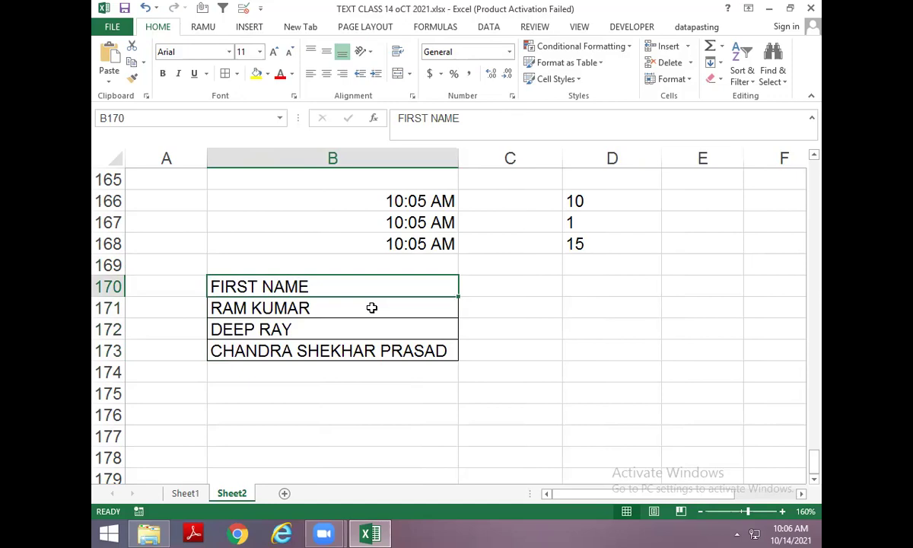
key("Down")
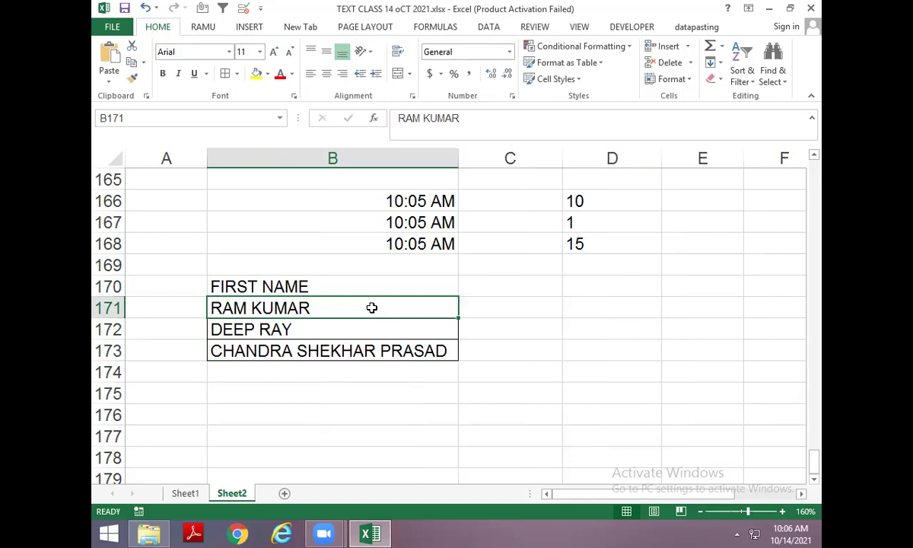
key("Right")
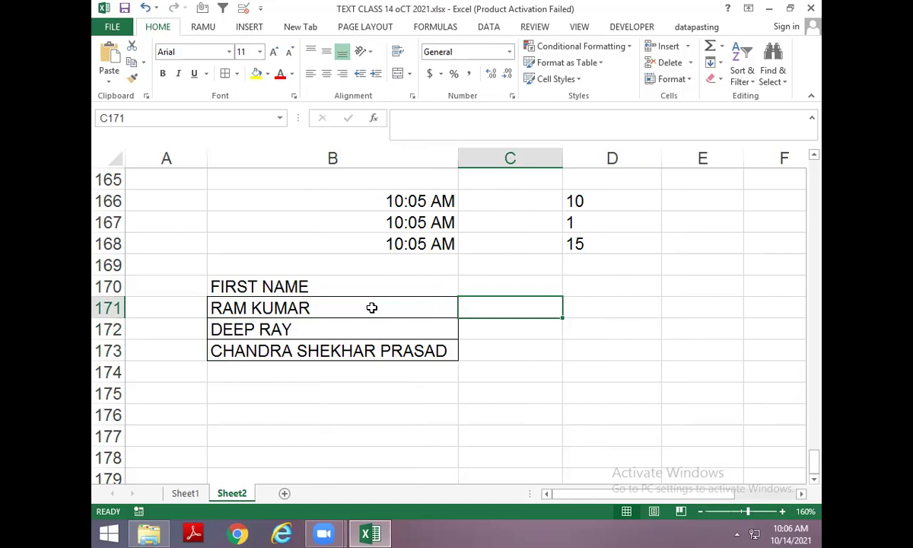
Jump to the FIND section with Ctrl+F and type the heading FIND in F90.
key("Page_Up")
key("Page_Up")
key("Page_Up")
key("Page_Up")
key("Page_Up")
key("ctrl+f")
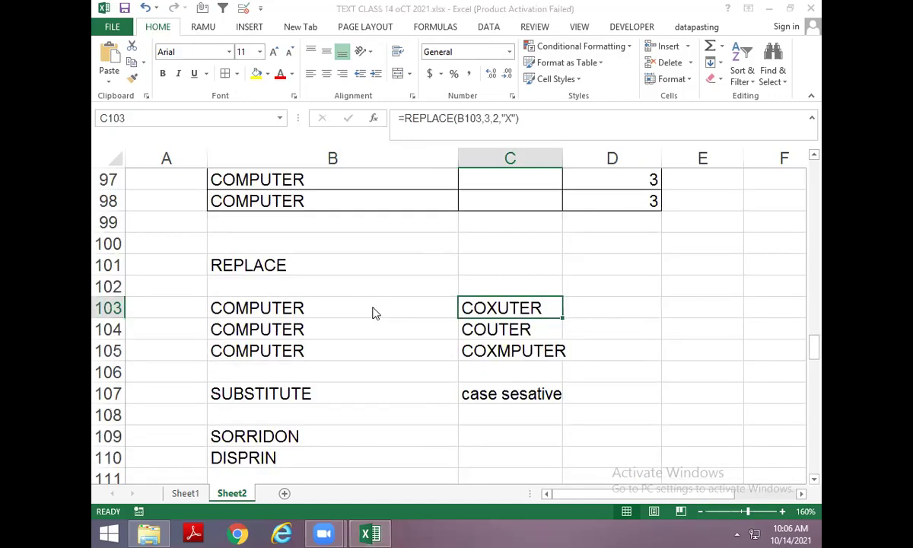
type("FIND")
key("Return")
key("Escape")
key("Right")
key("Right")
key("Right")
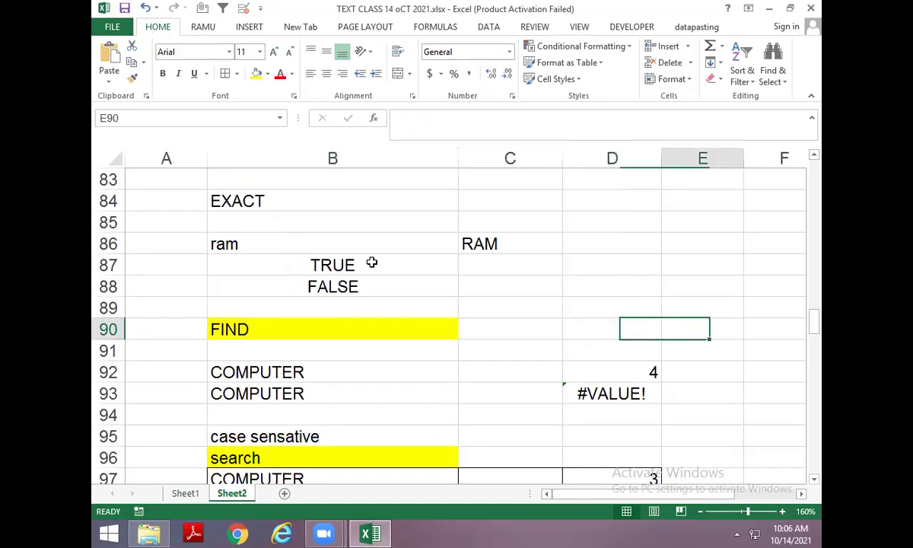
key("Left")
key("Left")
key("Down")
key("Down")
key("Right")
key("Right")
key("Right")
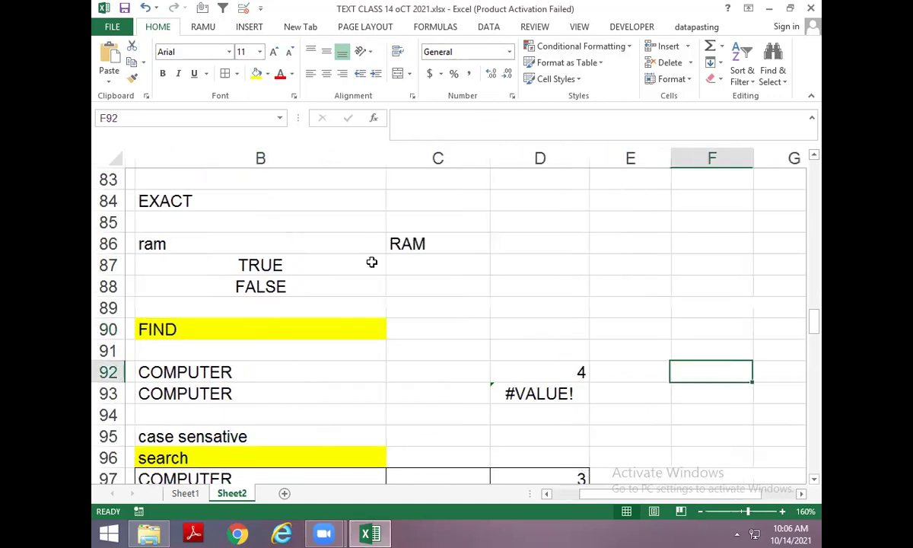
key("Up")
key("Up")
type("FIND")
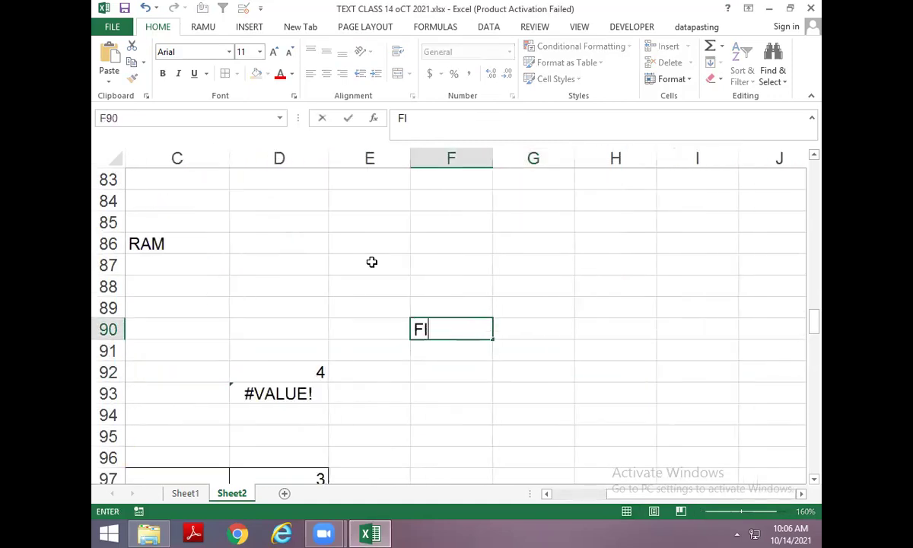
key("Return")
Enter the sample text MY MUMMY in F92.
key("Down")
key("Up")
key("Down")
key("F2")
type("MY MM")
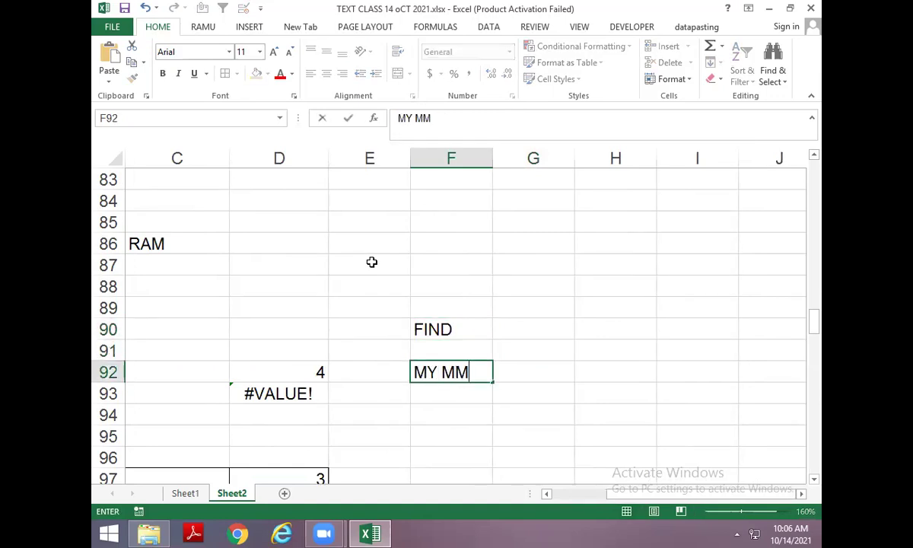
key("BackSpace")
type("UMMY")
key("Return")
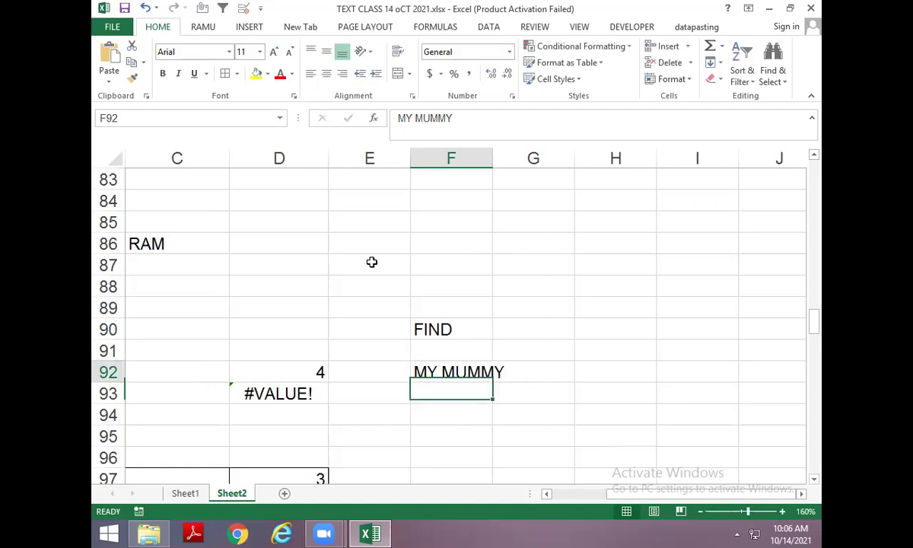
Enter =FIND("M",F92) in H92, returning 1 as the first M position.
key("Up")
key("Right")
key("Right")
type("=FIND(")
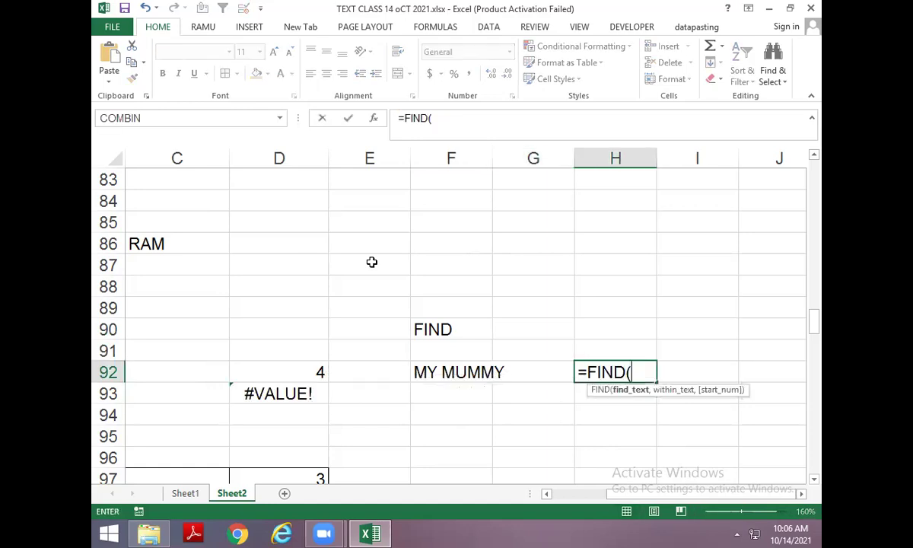
type("\"M\",")
key("Left")
key("Left")
key("Left")
key("Right")
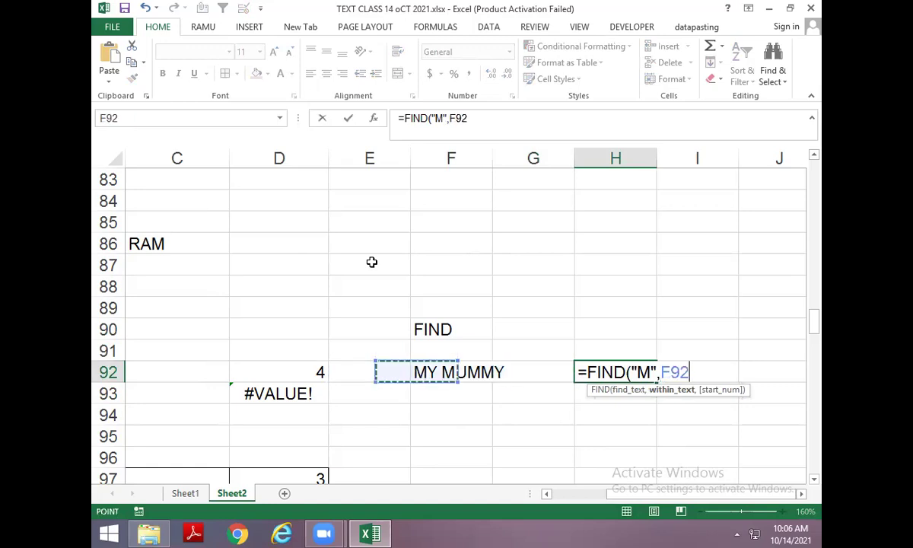
key("Return")
key("Down")
key("Up")
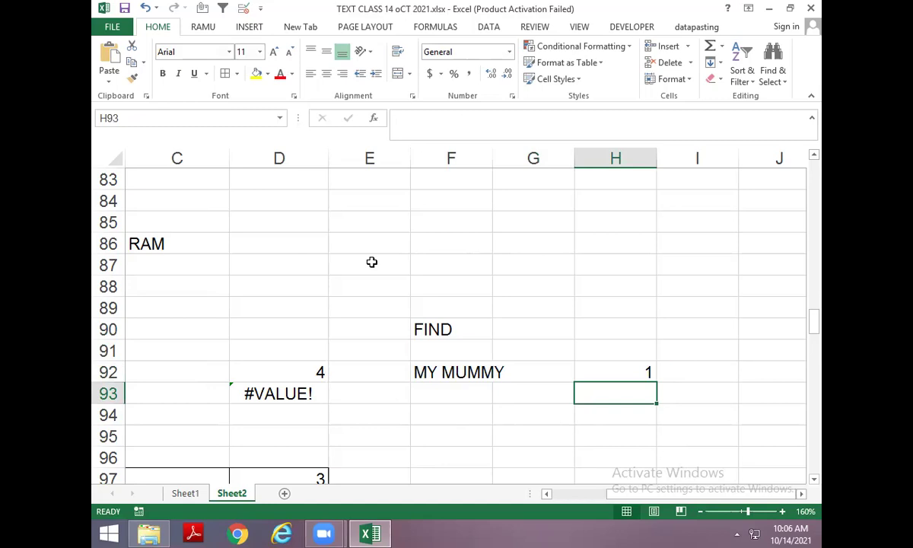
key("Down")
Copy MY MUMMY down into F93 and enter =FIND("M",F93,2) in H93, returning 4.
key("Up")
key("Left")
key("Left")
key("ctrl+d")
key("Right")
key("Right")
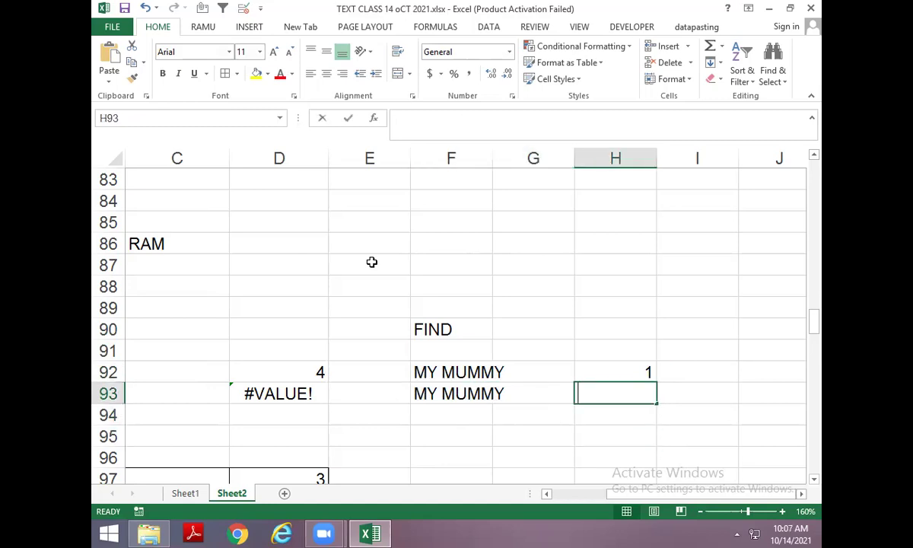
type("=FIND(")
type("\"M\"")
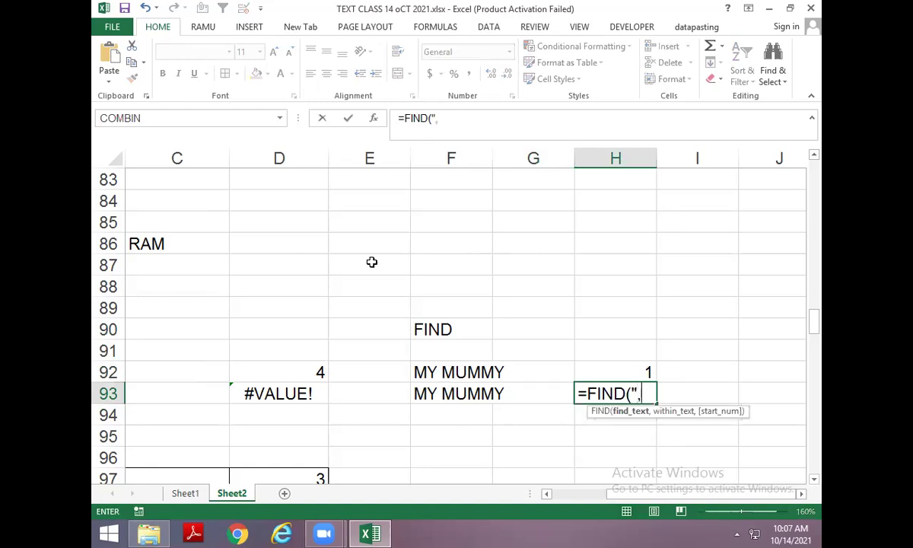
type(",")
key("Left")
key("Left")
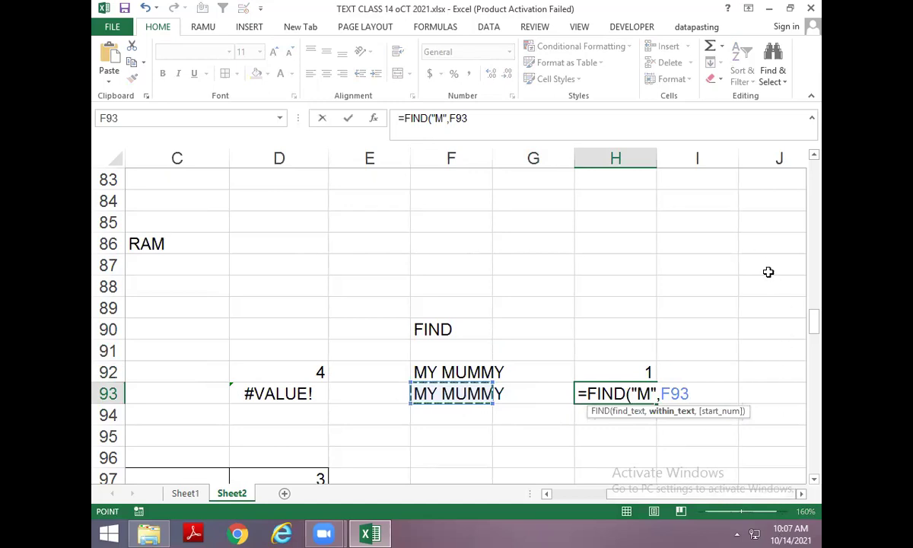
type(",")
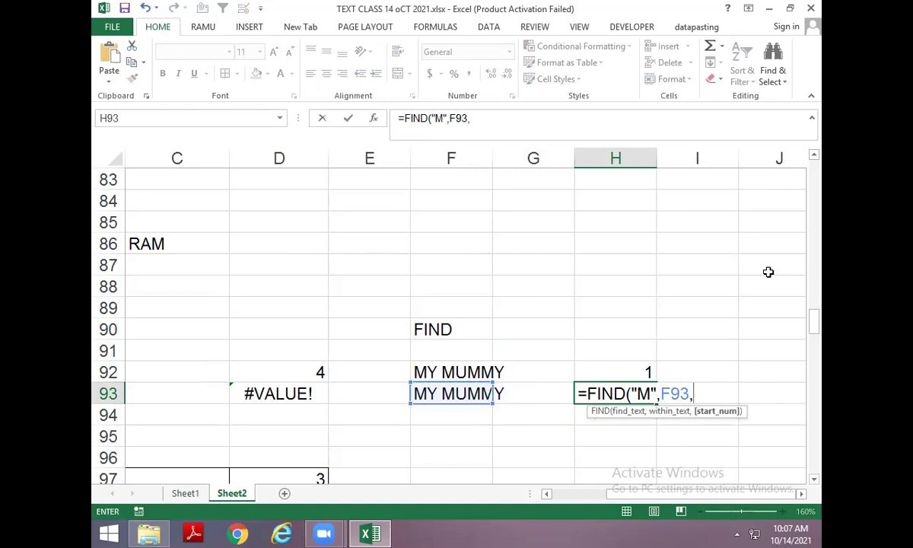
type("2")
key("BackSpace")
key("BackSpace")
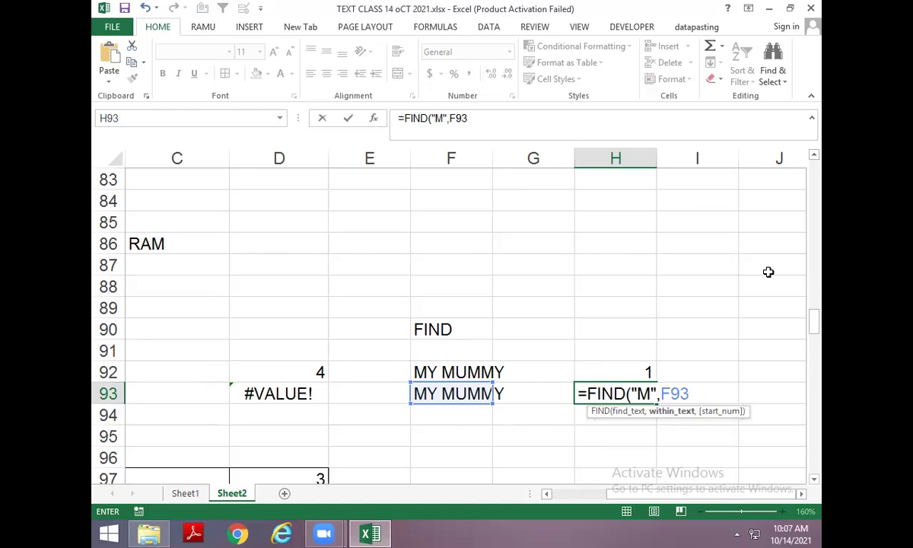
type(",2")
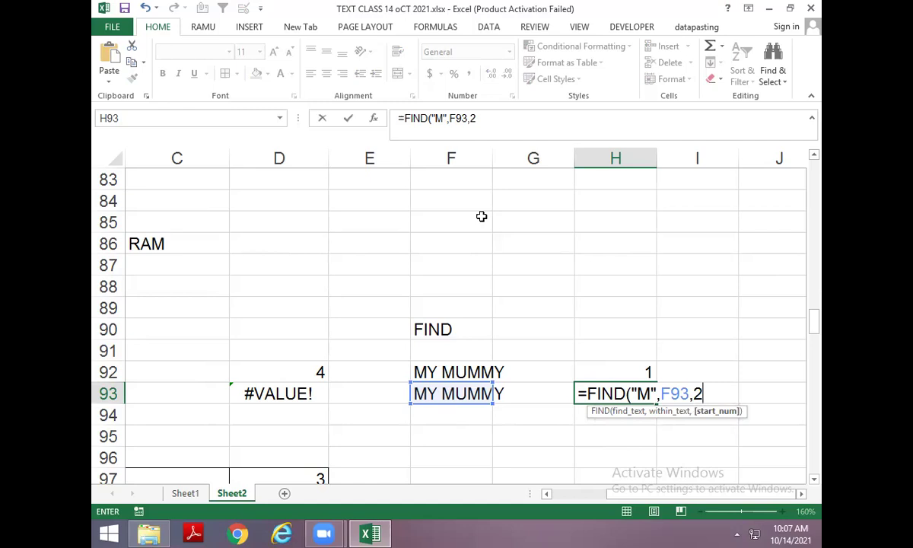
key("Return")
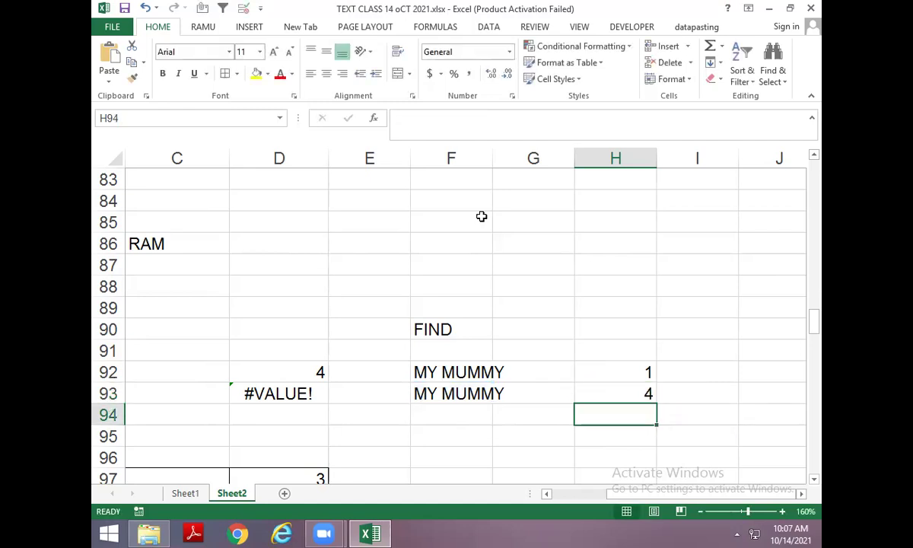
Fill MY MUMMY into F94 and enter =FIND("M",F94) in H94, returning 1.
key("Left")
key("Left")
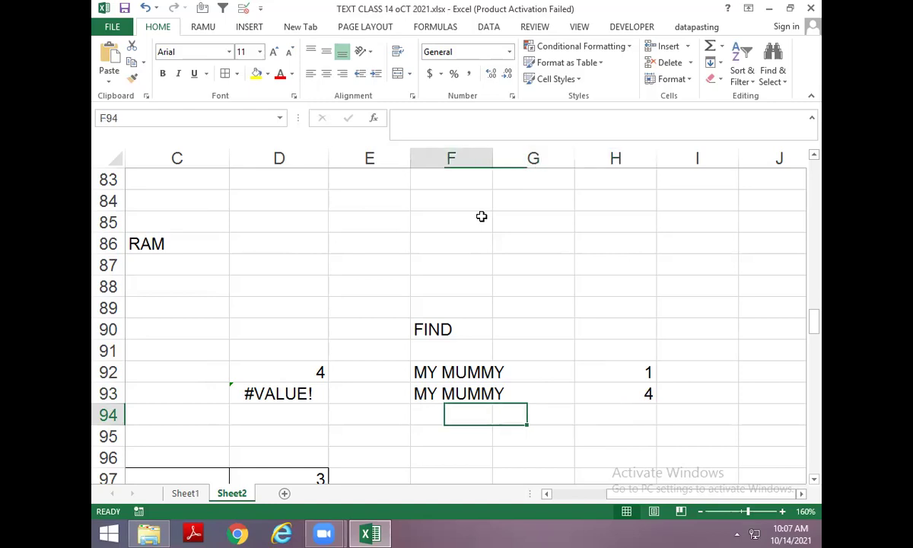
key("ctrl+d")
key("Right")
key("Right")
type("=FIND(")
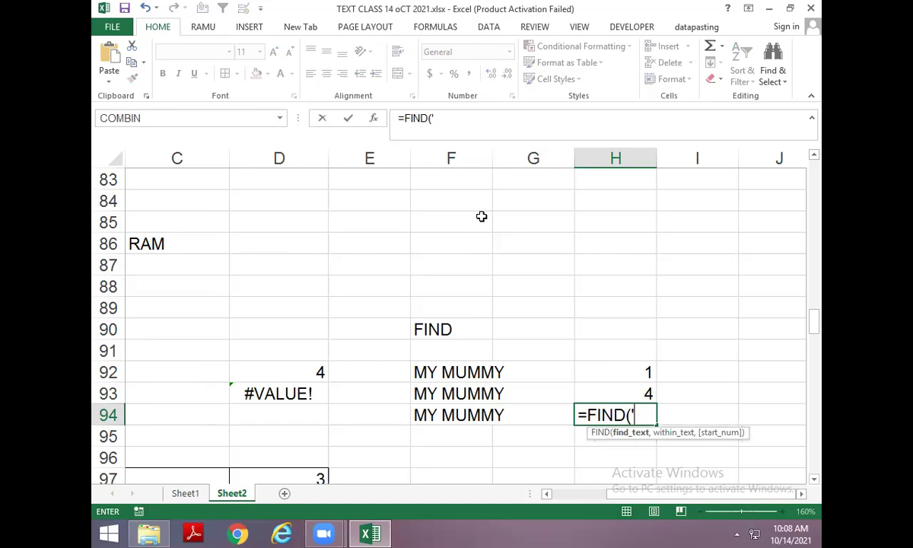
type("'M")
key("BackSpace")
key("BackSpace")
type("\"M\",")
key("Left")
key("Left")
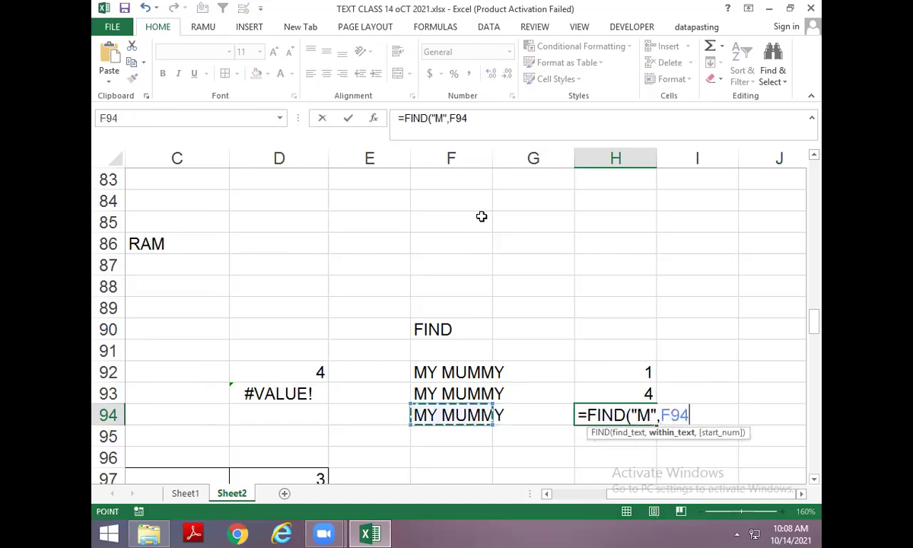
key("ctrl+Return")
Draft a FIND formula in I94 that adds 1 to H94's M position.
key("Right")
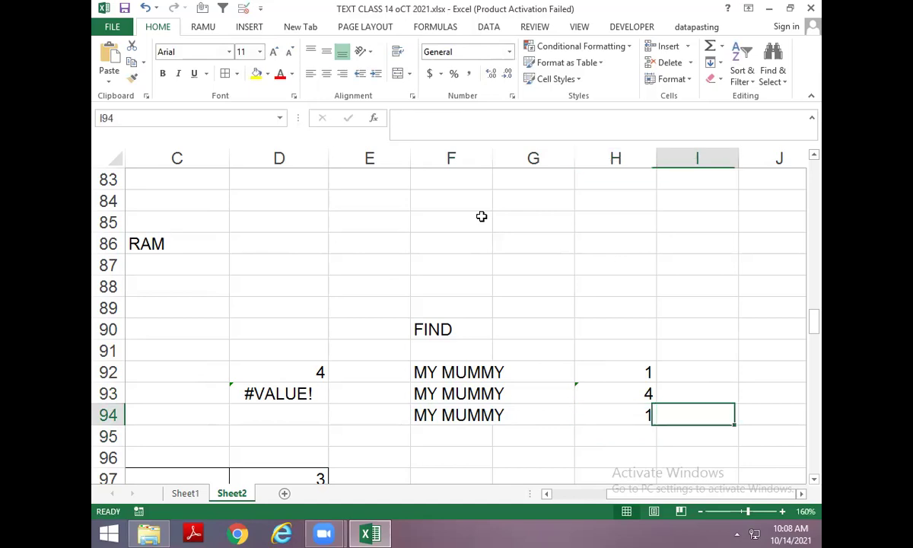
type("=FIND(\"M\",")
key("Left")
key("Left")
key("Left")
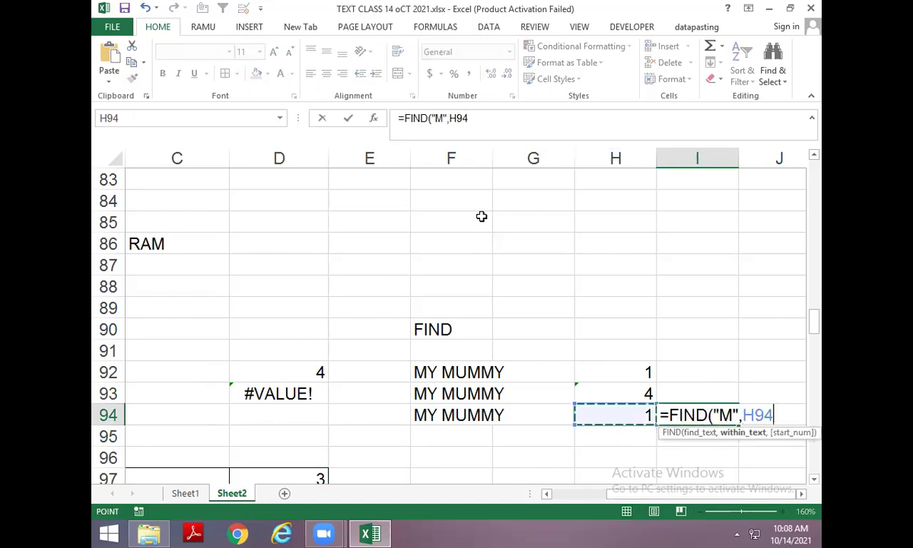
type("+")
key("Left")
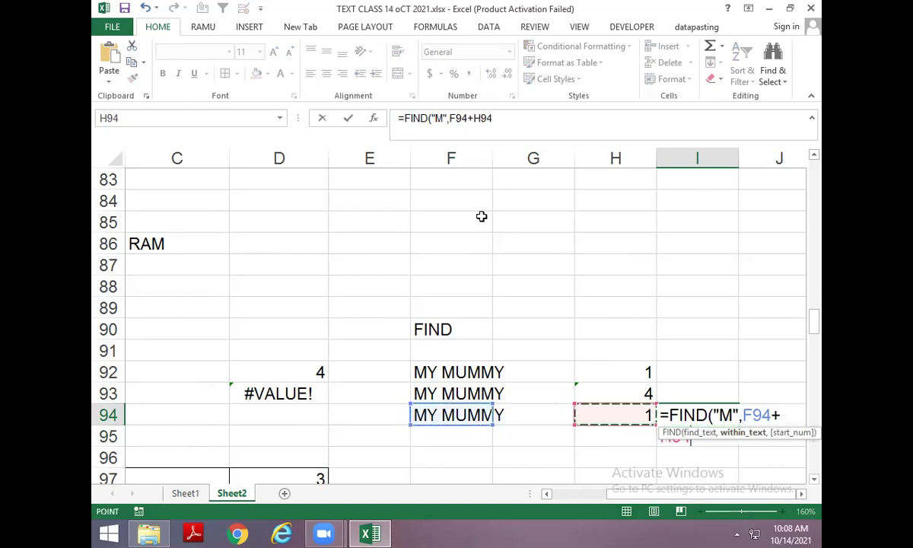
type("+1")
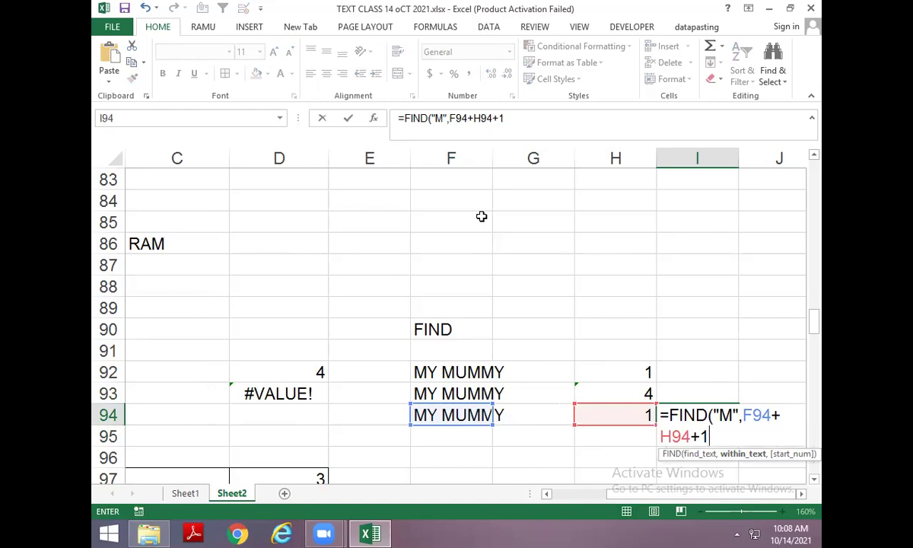
key("ctrl+Return")
key("Left")
key("Right")
key("F2")
key("ctrl+Return")
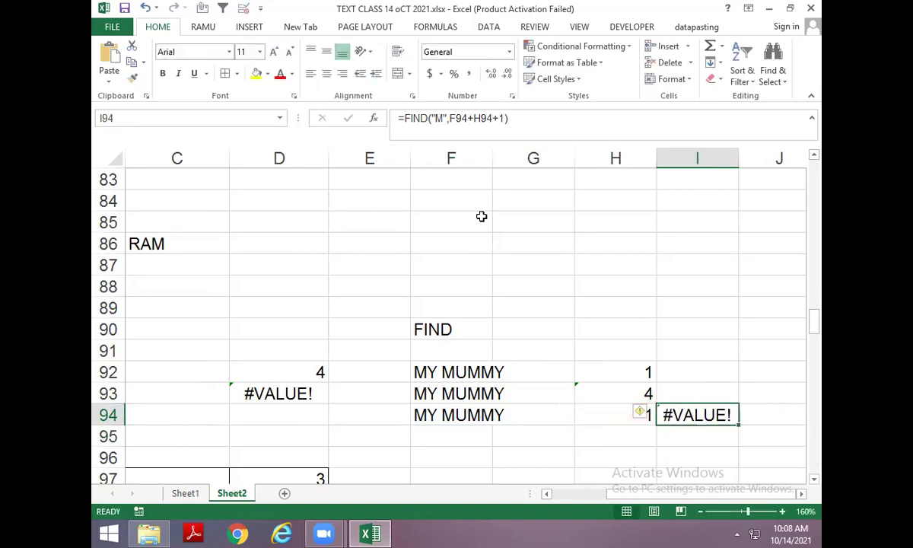
Rewrite I94 as =FIND("M",F94,H94+1) to search after the first M.
key("F2")
key("BackSpace")
key("BackSpace")
key("BackSpace")
key("BackSpace")
key("BackSpace")
key("BackSpace")
key("BackSpace")
key("BackSpace")
key("BackSpace")
key("BackSpace")
key("BackSpace")
key("BackSpace")
key("BackSpace")
key("BackSpace")
type("\"M\"M")
key("BackSpace")
type(",")
key("Left")
key("Left")
key("Left")
type(",")
key("Left")
type("+1")
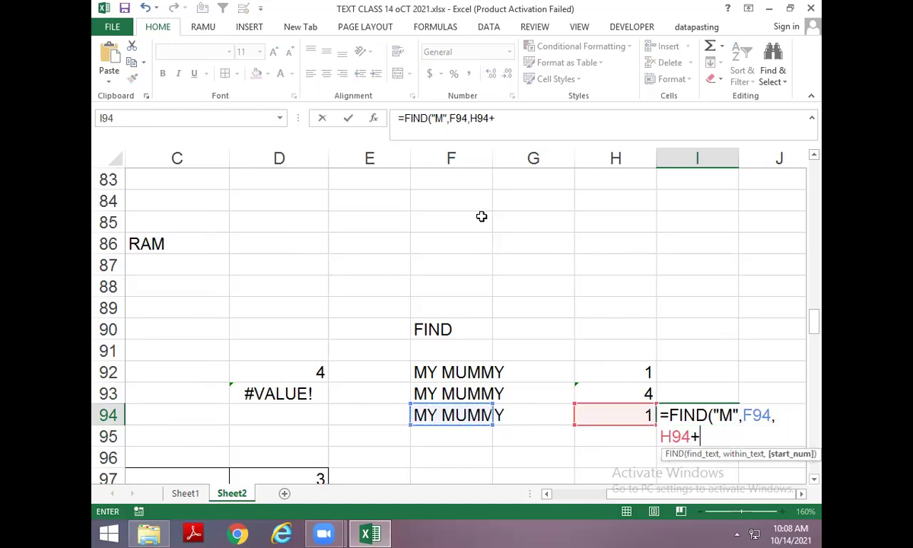
key("Return")
Replace the H94 reference in I94, giving =FIND("M",F94,FIND("M",F94)+1), which returns 4.
key("Up")
key("Left")
key("F2")
key("shift+Left")
key("shift+Left")
key("shift+Left")
key("shift+Left")
key("shift+Left")
key("shift+Left")
key("shift+Left")
key("shift+Left")
key("shift+Left")
key("shift+Left")
key("shift+Left")
key("shift+Left")
key("shift+Left")
key("ctrl+c")
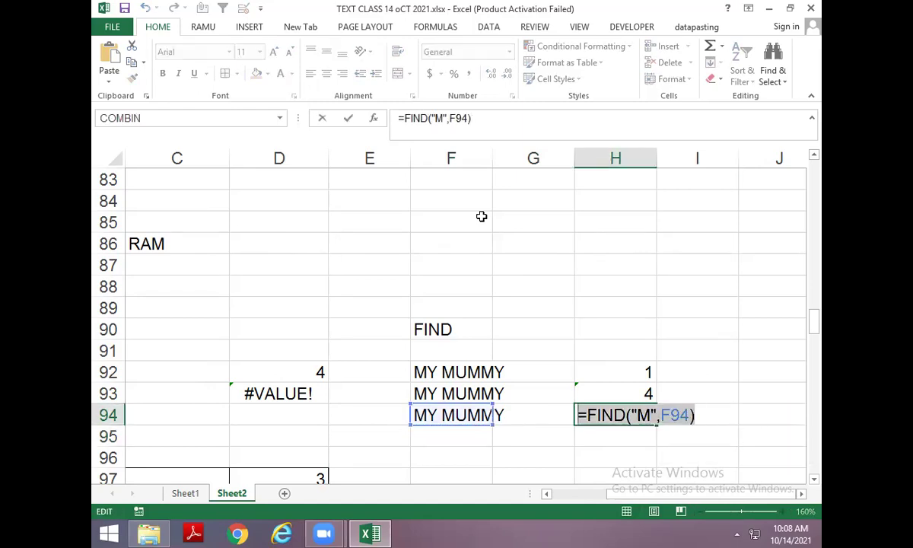
key("Escape")
key("Right")
key("F2")
key("Left")
key("Left")
key("Left")
key("Left")
key("Left")
key("Left")
key("Left")
key("Left")
key("Left")
key("Left")
key("Left")
key("Left")
key("Left")
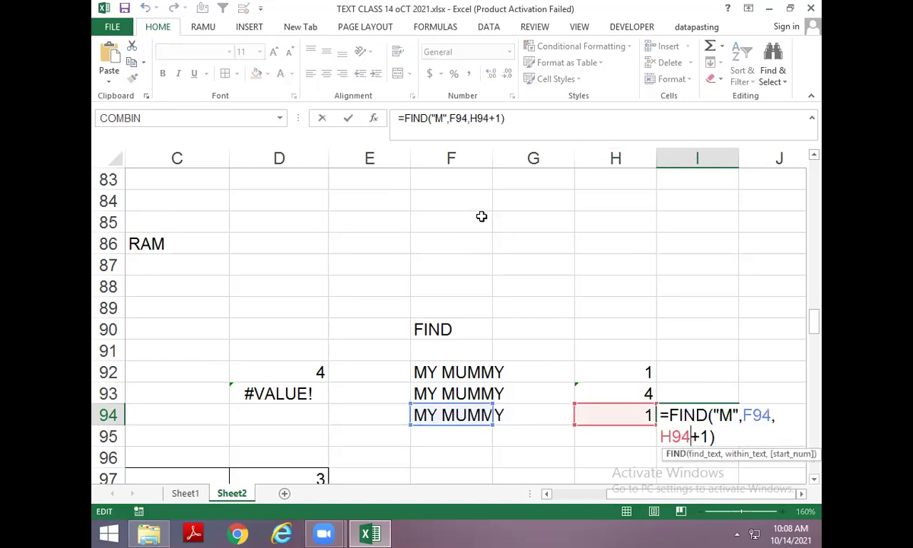
key("Right")
key("Right")
key("Right")
key("Delete")
key("Delete")
key("Delete")
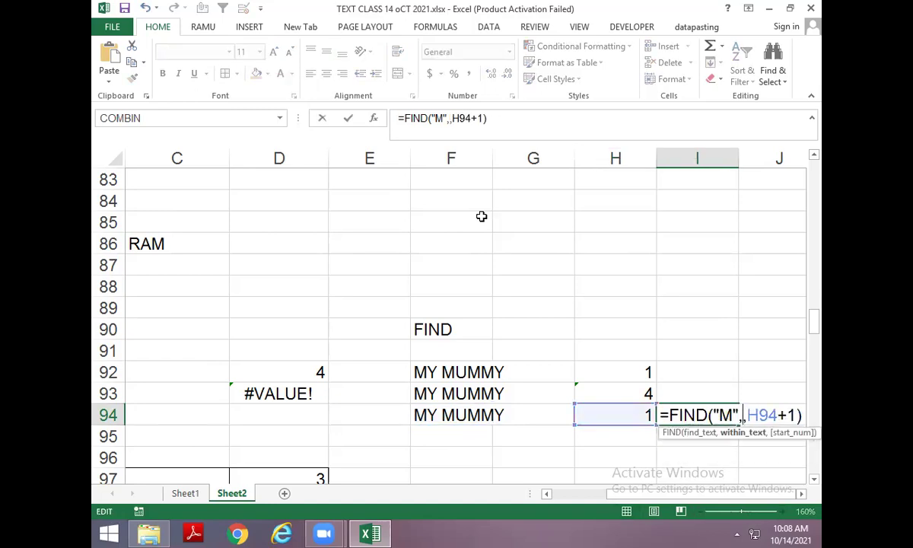
type("F94")
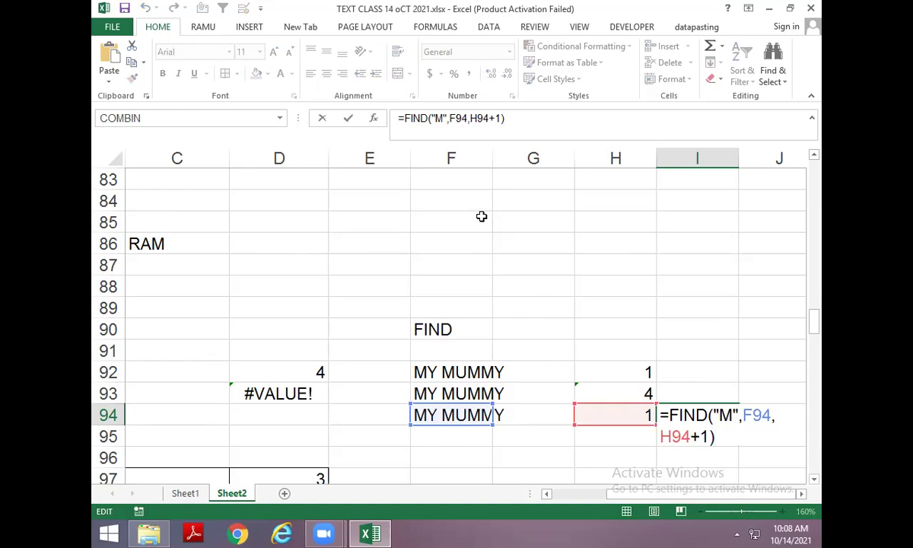
key("Left")
key("Left")
key("Left")
key("Left")
key("Left")
key("Left")
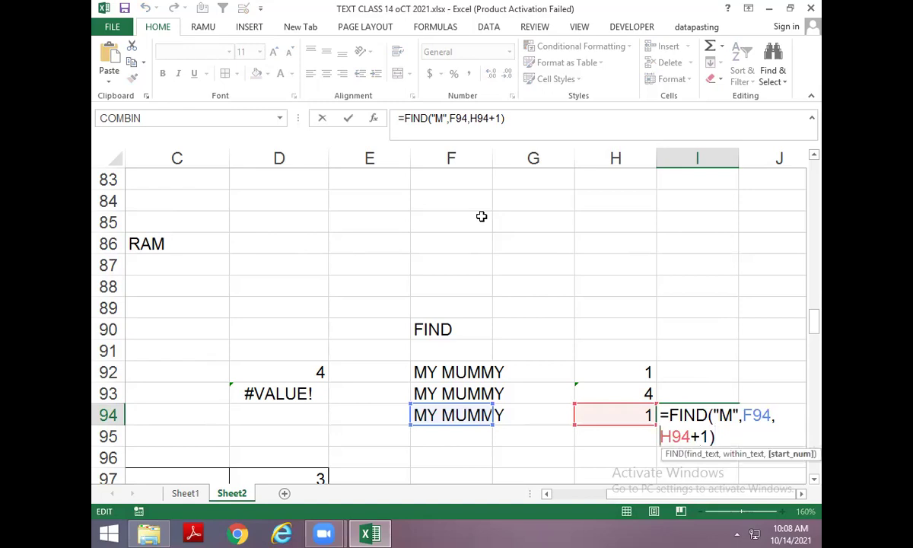
key("Delete")
key("Delete")
key("Delete")
key("ctrl+v")
key("Return")
key("Up")
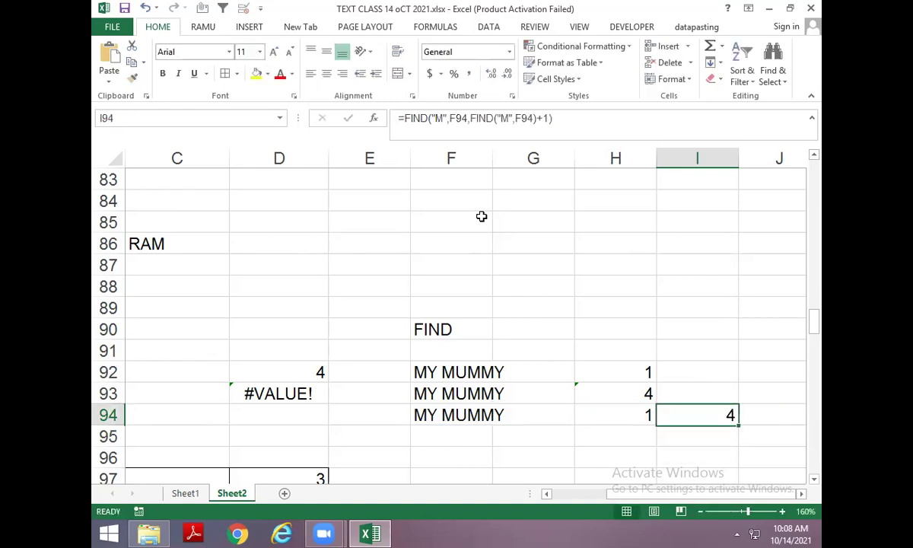
key("Left")
key("Down")
key("Down")
key("Down")
key("Down")
key("Down")
key("Down")
key("Down")
key("Down")
key("Down")
key("Down")
key("Down")
key("Down")
key("Down")
key("Down")
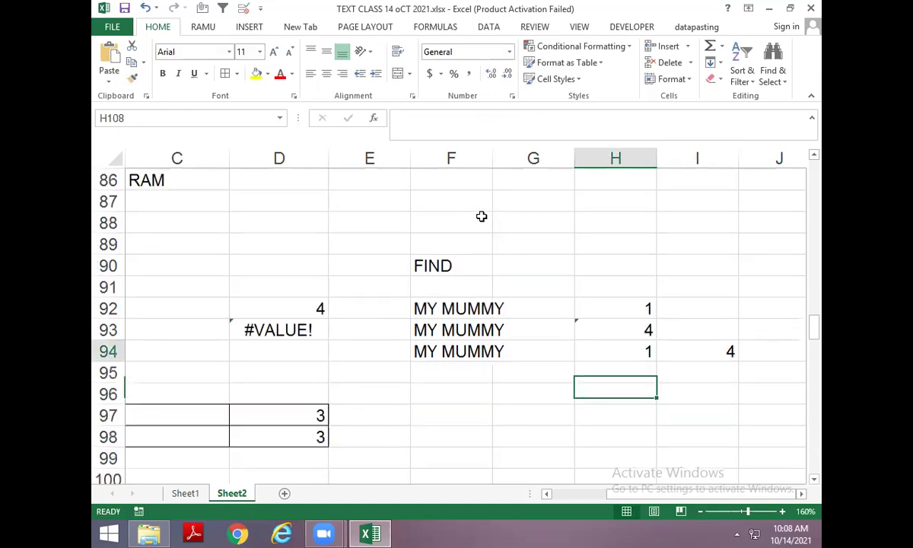
key("Left")
key("Left")
key("Left")
key("Left")
key("Left")
key("Left")
key("Left")
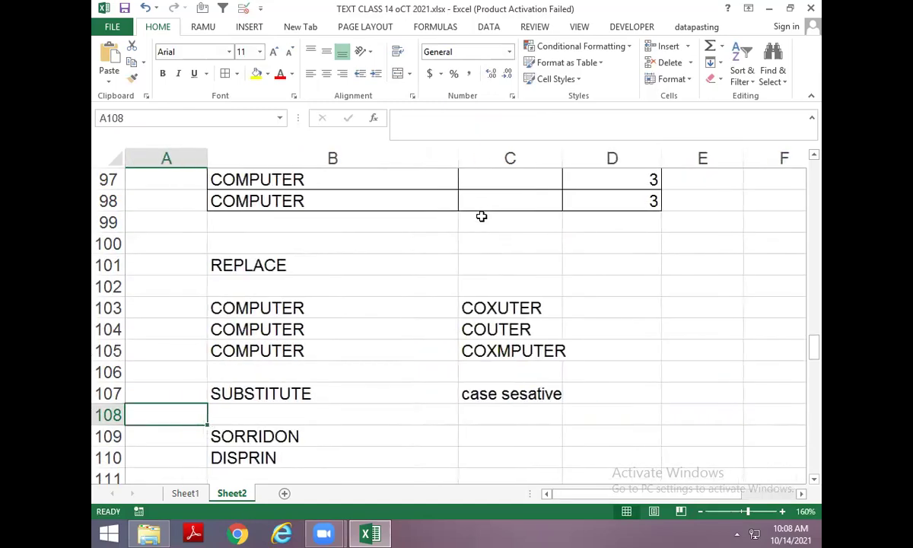
key("Right")
key("Down")
key("Down")
key("Down")
key("Down")
key("Down")
key("Down")
key("Down")
key("Down")
key("Down")
key("Down")
key("Down")
key("Down")
key("Down")
key("Down")
key("Down")
key("Down")
key("Down")
key("Down")
key("Down")
key("Down")
key("Down")
key("Down")
key("Down")
key("Down")
key("Down")
key("Down")
key("Down")
key("Down")
key("Down")
key("Down")
key("Down")
key("Down")
key("Down")
key("Down")
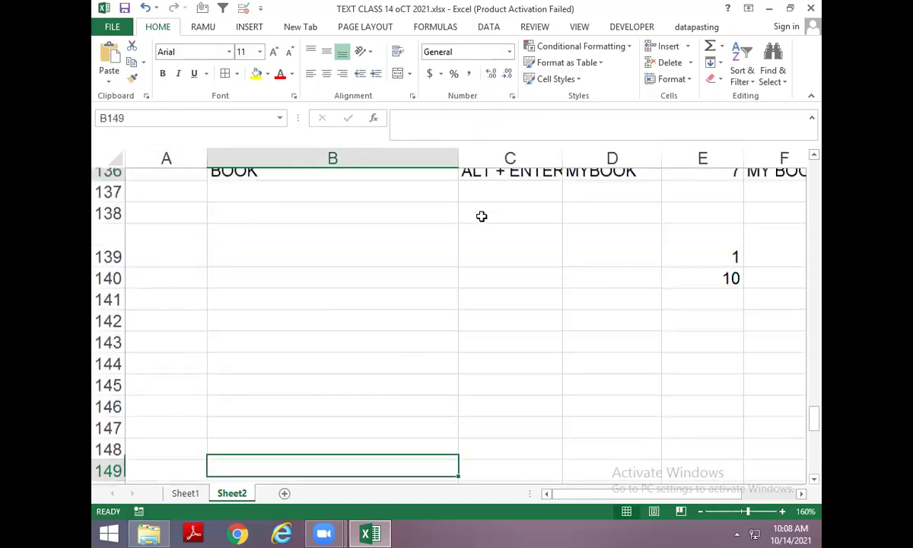
key("Up")
key("Up")
key("Up")
key("Up")
key("Up")
key("Up")
key("Up")
key("Up")
key("Up")
key("Up")
key("Up")
key("Up")
key("Up")
key("Down")
key("Down")
key("Down")
key("Down")
key("Down")
key("Down")
key("Down")
key("Down")
key("Down")
key("Down")
key("Down")
key("Down")
key("Down")
key("Down")
key("Down")
key("Down")
key("Down")
key("Down")
key("Down")
key("Down")
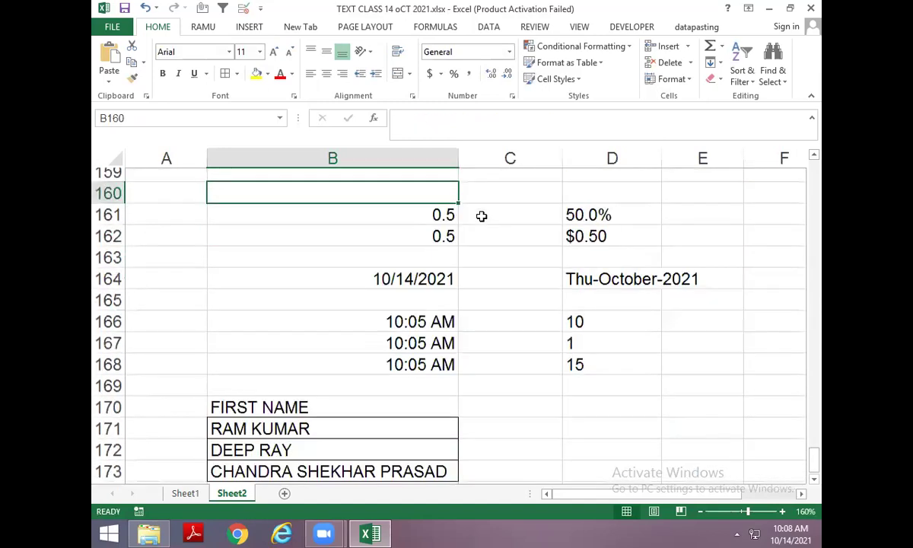
key("Up")
key("Up")
key("Up")
key("Up")
key("Up")
key("Up")
key("Up")
key("Down")
key("Down")
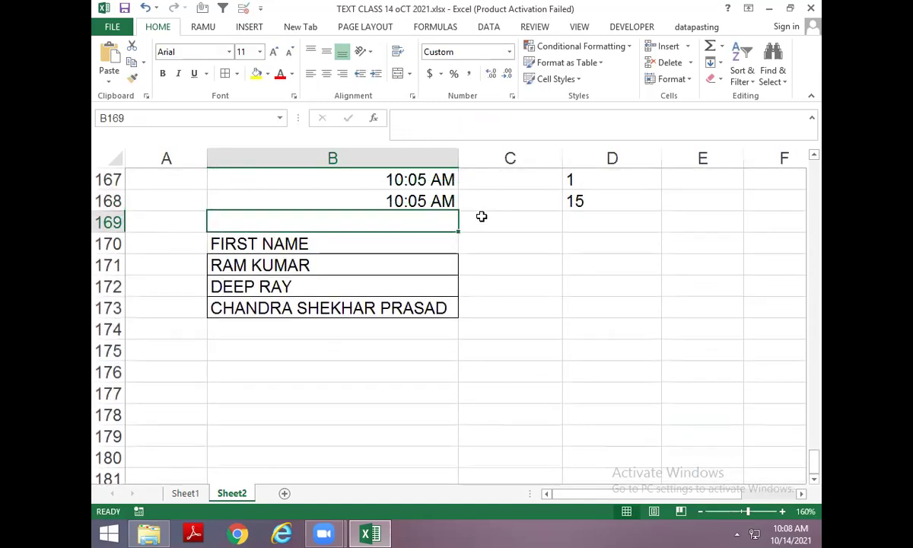
key("Down")
key("Down")
key("Right")
type("=FIND")
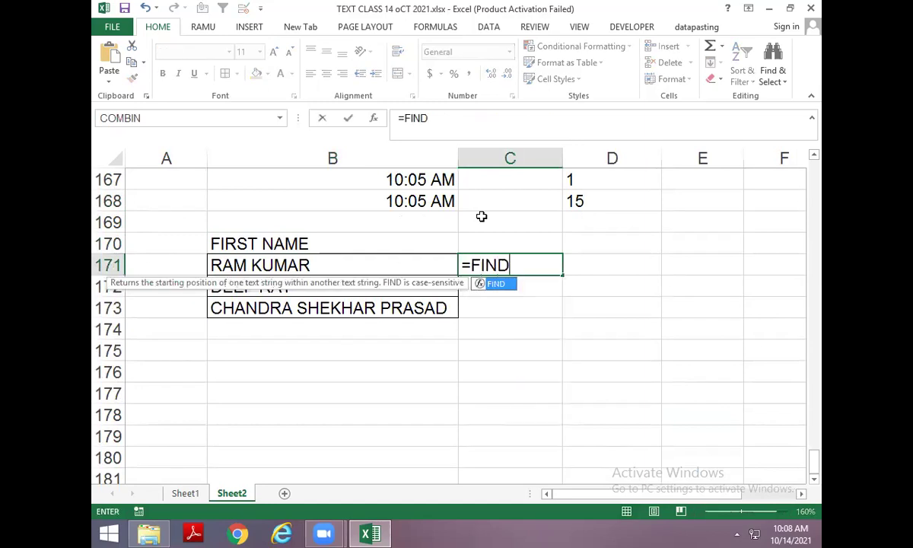
type("(\" \",")
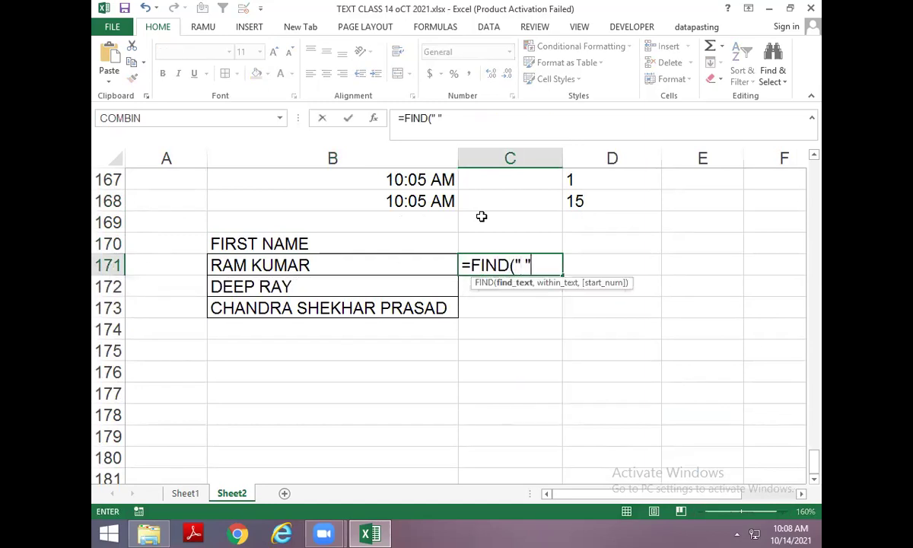
key("Left")
key("ctrl+Return")
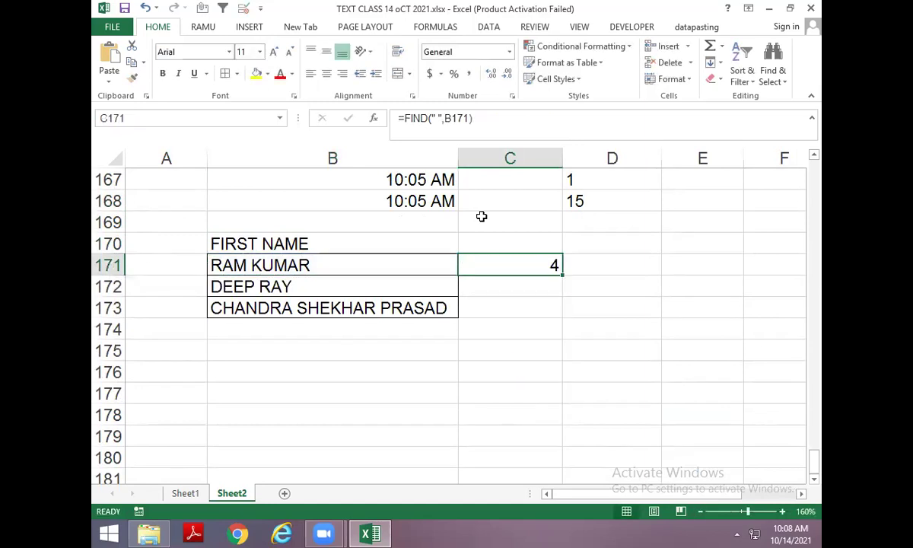
key("F2")
type("-1")
key("Return")
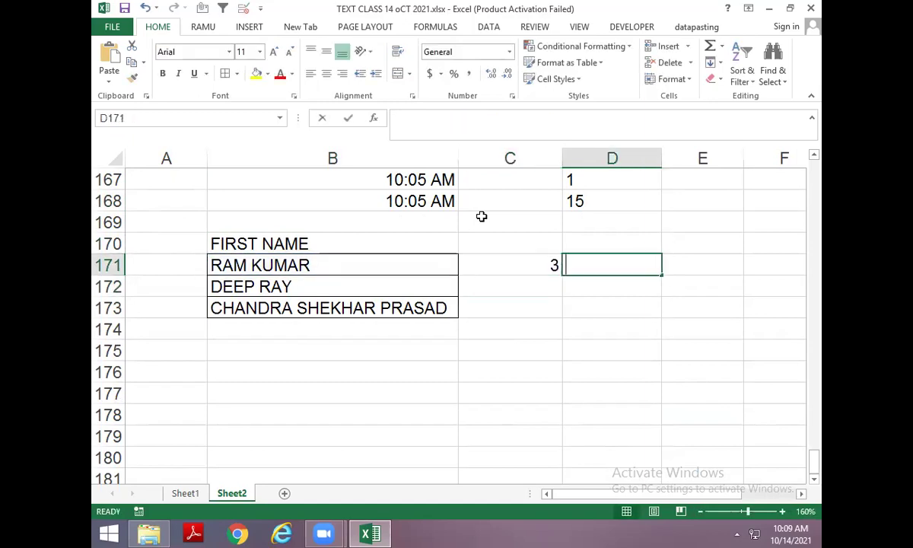
In D171 enter =LEFT(B171,C171) to return the first name RAM.
type("=LEFT(")
key("Left")
key("Left")
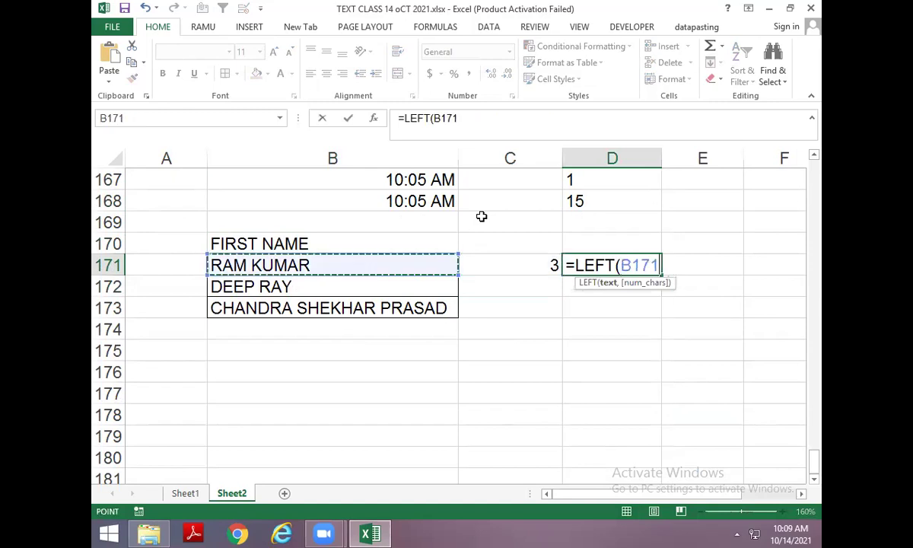
type(",")
key("Left")
key("Return")
Paste the FIND expression into D171's LEFT formula in place of C171 and fill down to D173.
key("Up")
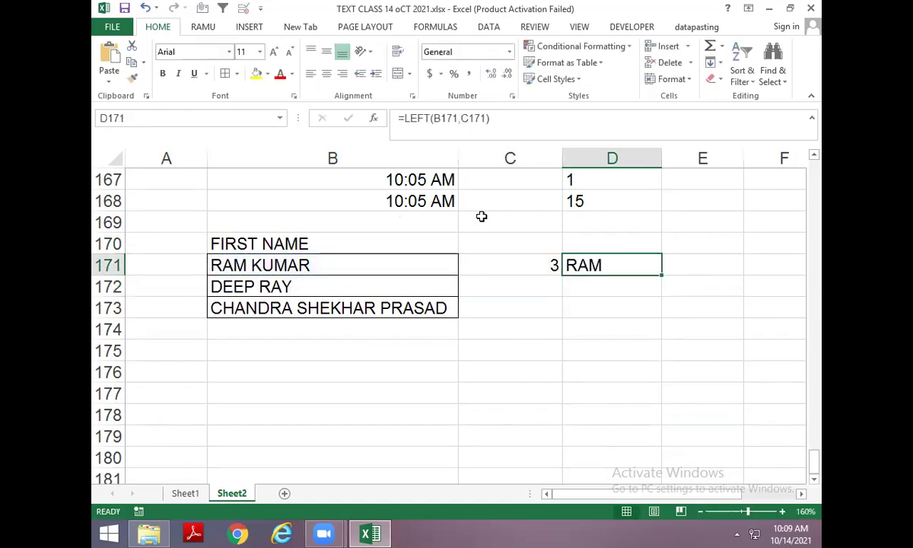
key("Left")
key("F2")
key("shift+Left")
key("shift+Left")
key("shift+Left")
key("shift+Left")
key("shift+Left")
key("shift+Left")
key("shift+Left")
key("shift+Left")
key("shift+Left")
key("shift+Left")
key("shift+Left")
key("shift+Left")
key("shift+Left")
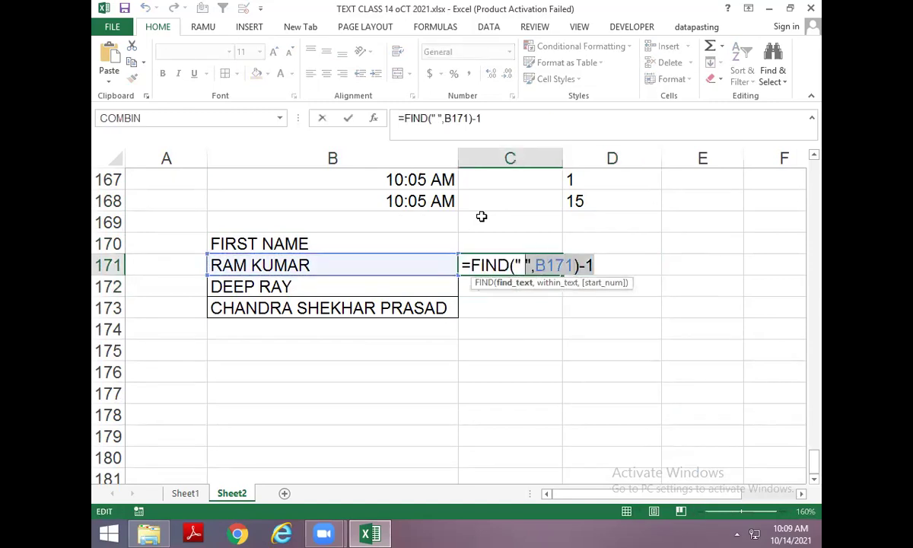
key("shift+Left")
key("shift+Left")
key("Tab")
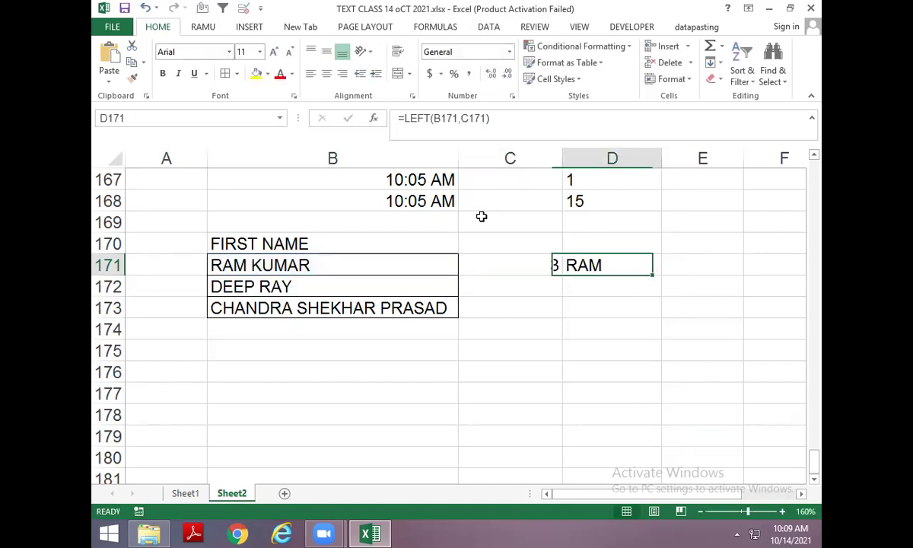
key("F2")
key("Left")
key("Left")
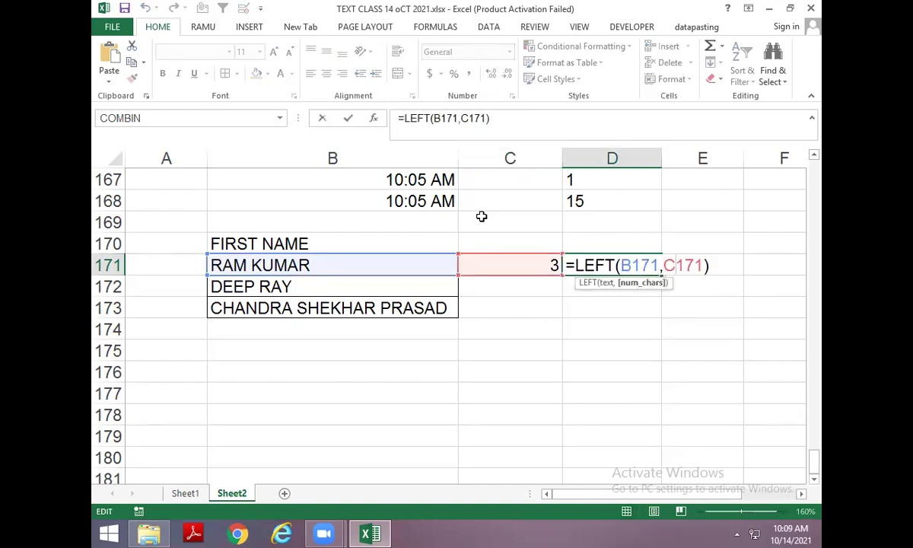
key("BackSpace")
key("BackSpace")
key("BackSpace")
key("BackSpace")
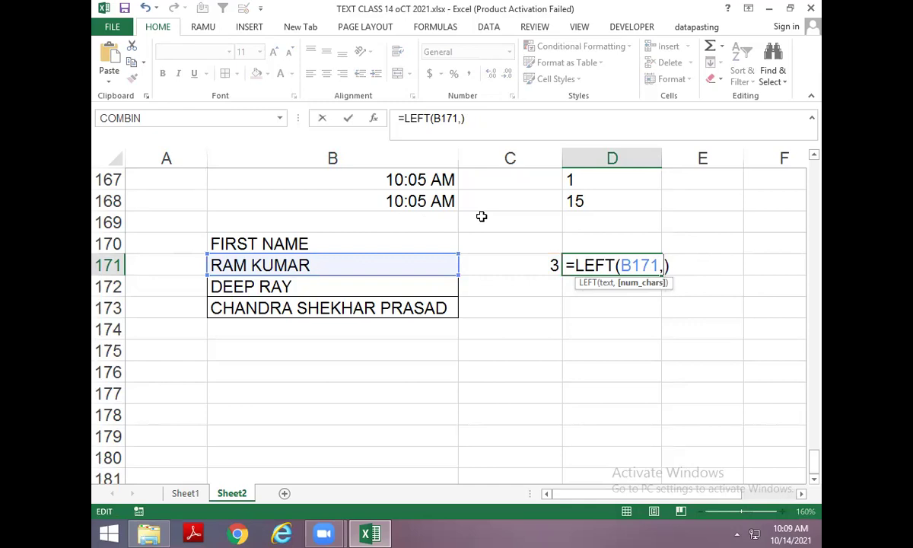
type("FIND(\"M\",F94)")
key("Return")
key("ctrl+d")
key("Down")
key("ctrl+d")
key("Up")
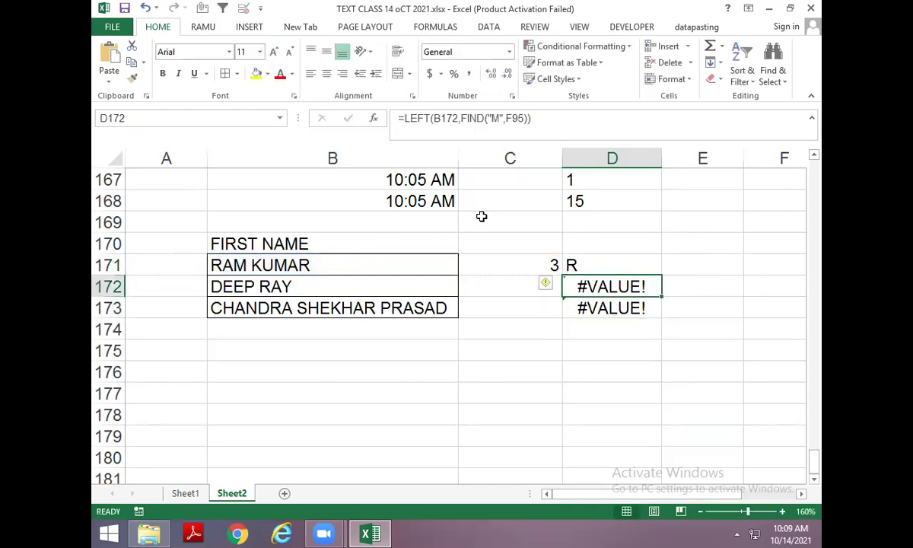
Clear the #VALUE! results from D171:D173.
key("Up")
key("F2")
key("Escape")
key("Down")
key("Down")
key("Delete")
key("Up")
key("Delete")
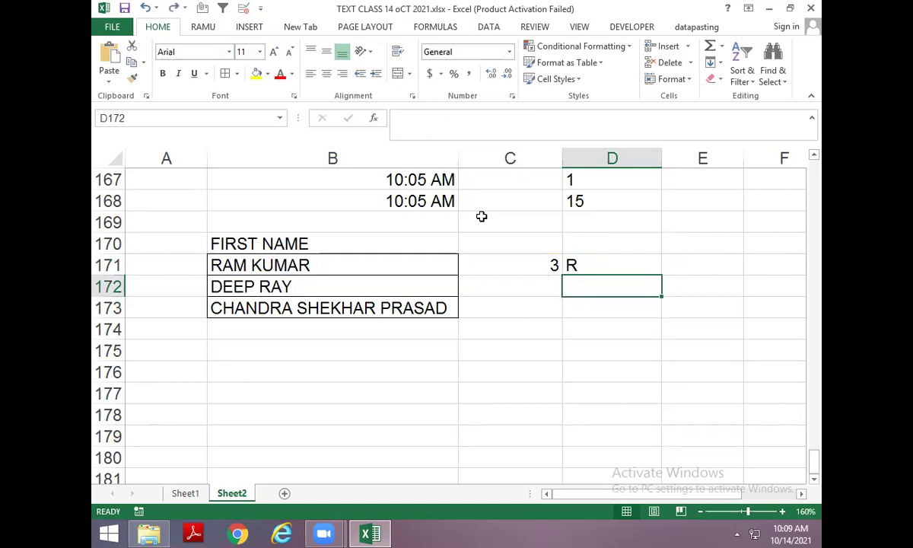
key("Up")
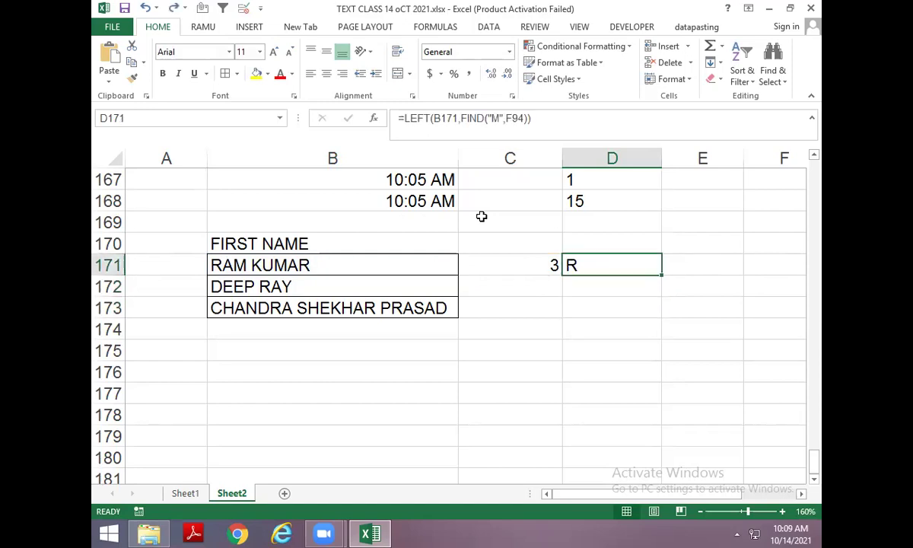
key("Delete")
key("Left")
key("F2")
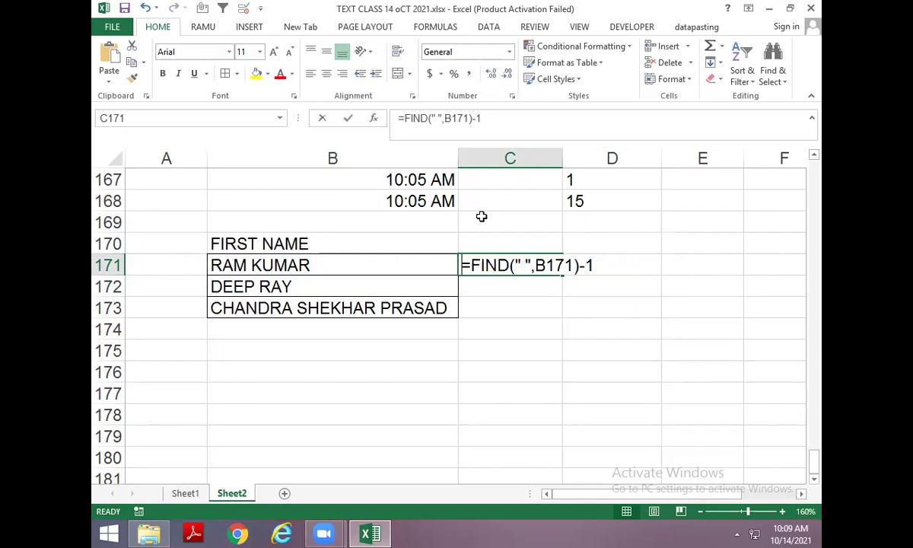
key("Escape")
Re-enter =FIND(" ",B171)-1 in C171 so it returns 3.
type("=FIND(\" \",")
key("Left")
key("Return")
key("Up")
key("Right")
key("Left")
key("F2")
type("-1")
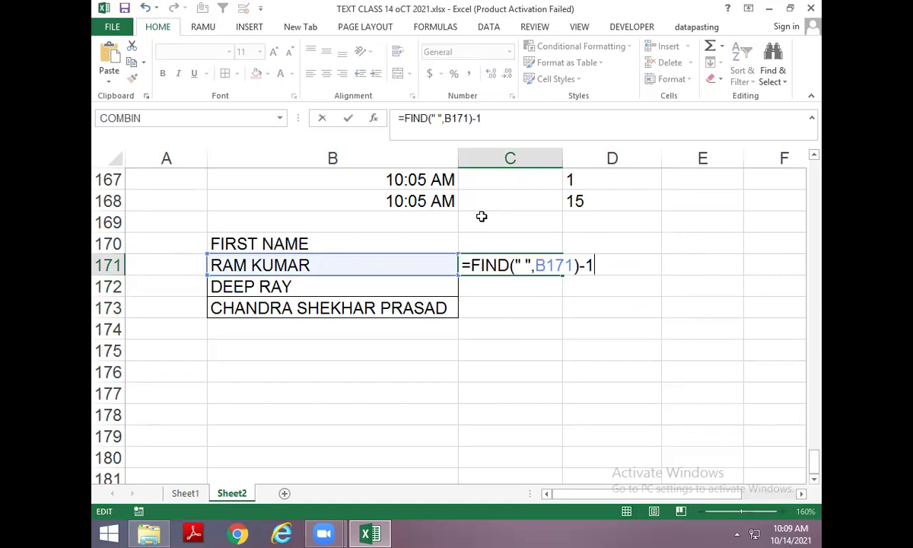
Rebuild =LEFT(B171,C171) in D171 to show RAM.
key("Return")
key("Up")
key("Right")
type("=L")
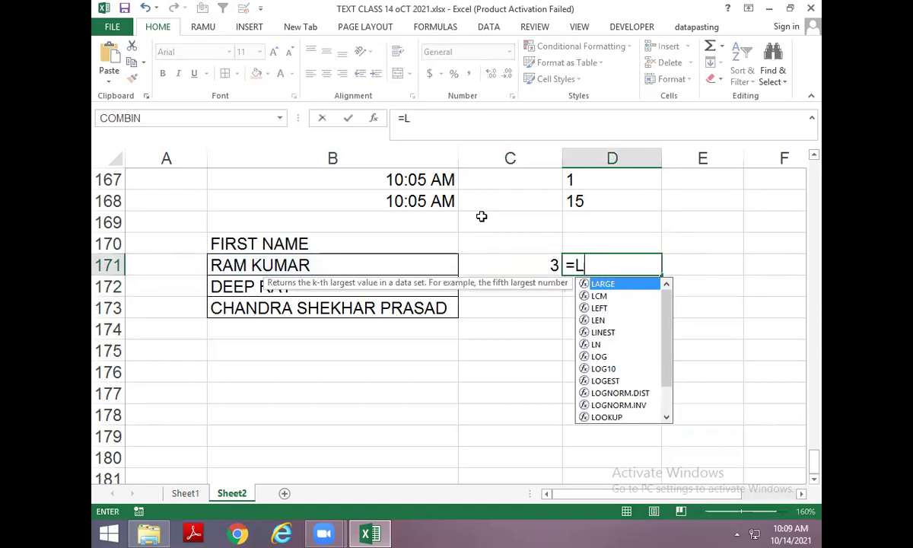
type("EFT(")
key("Left")
key("Left")
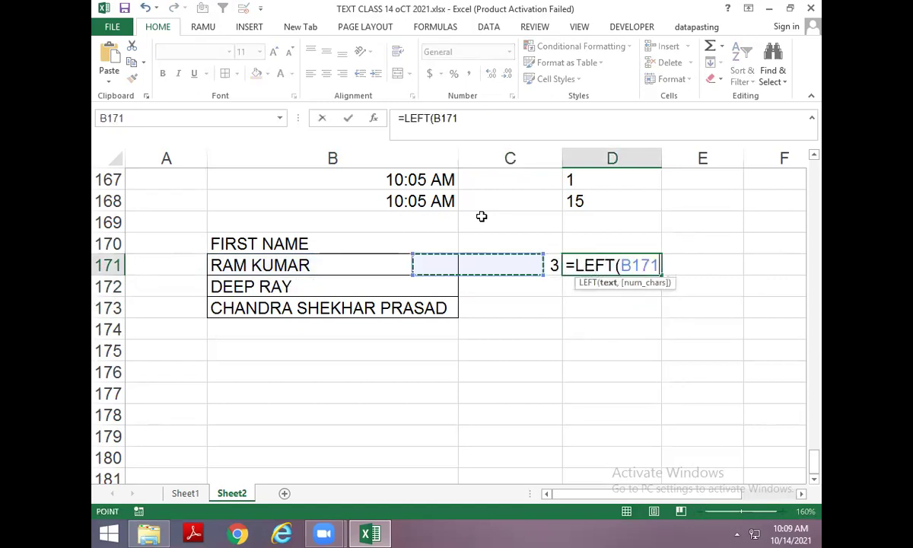
type(",")
key("Left")
key("Return")
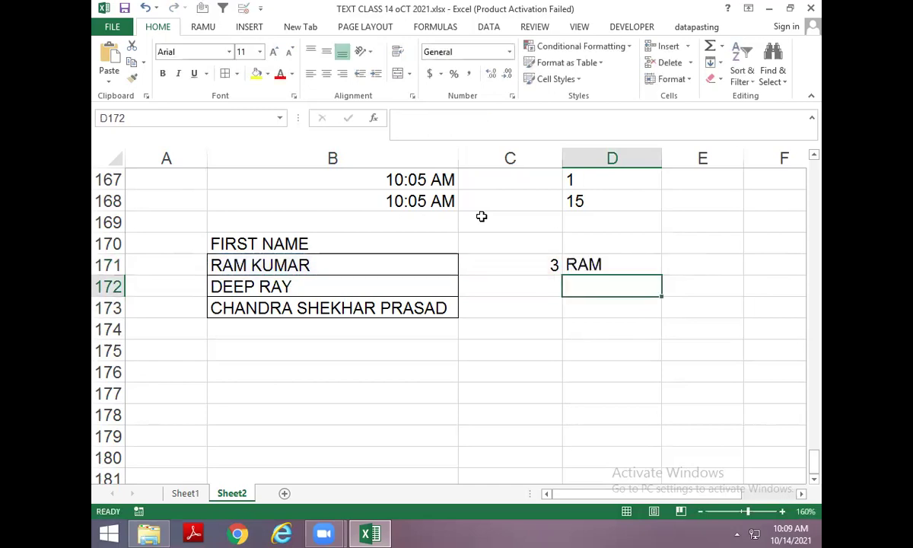
key("Up")
Nest C171's FIND expression inside D171's LEFT formula and fill it down to D173.
key("Left")
key("F2")
key("shift+Left")
key("shift+Left")
key("shift+Left")
key("shift+Left")
key("shift+Left")
key("shift+Left")
key("shift+Left")
key("shift+Left")
key("shift+Left")
key("shift+Left")
key("shift+Left")
key("shift+Left")
key("shift+Left")
key("shift+Left")
key("shift+Left")
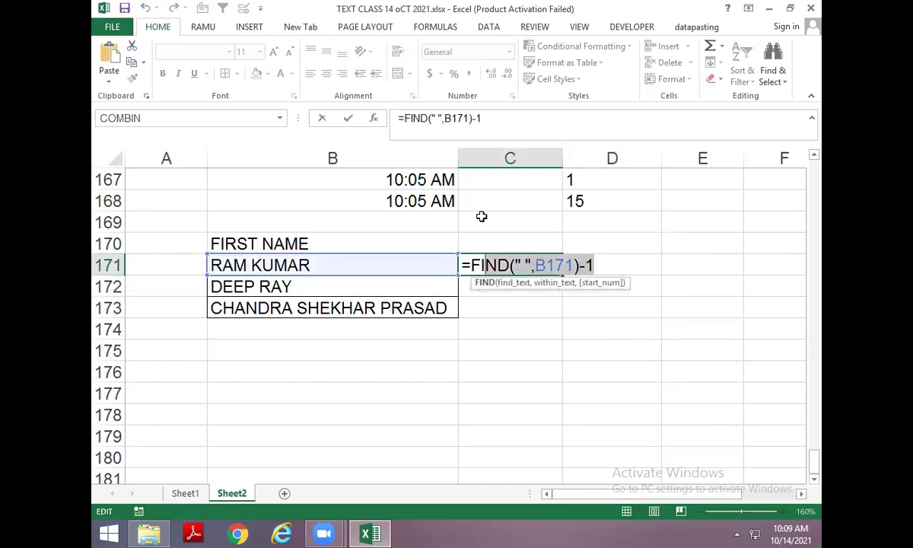
key("shift+Left")
key("ctrl+c")
key("Escape")
key("Right")
key("F2")
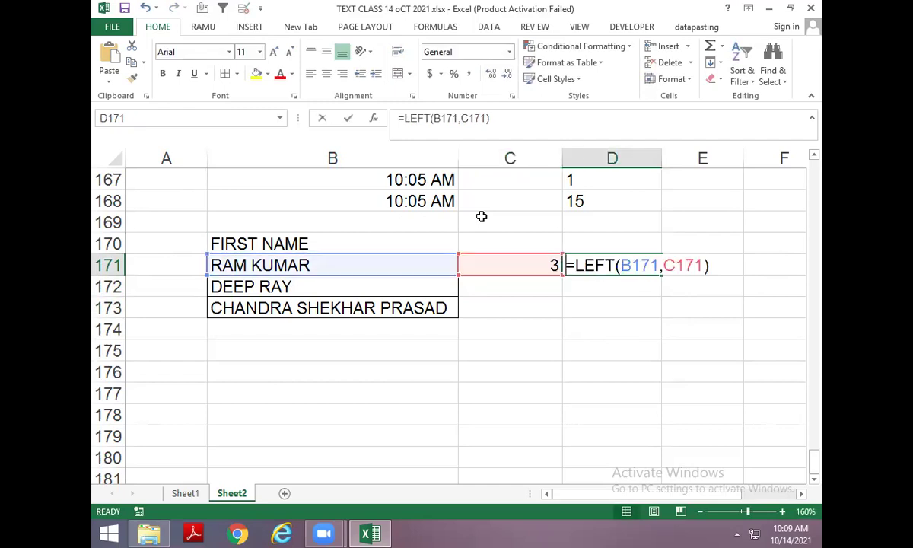
key("Left")
key("Left")
key("Left")
key("BackSpace")
key("BackSpace")
key("BackSpace")
key("BackSpace")
type("1")
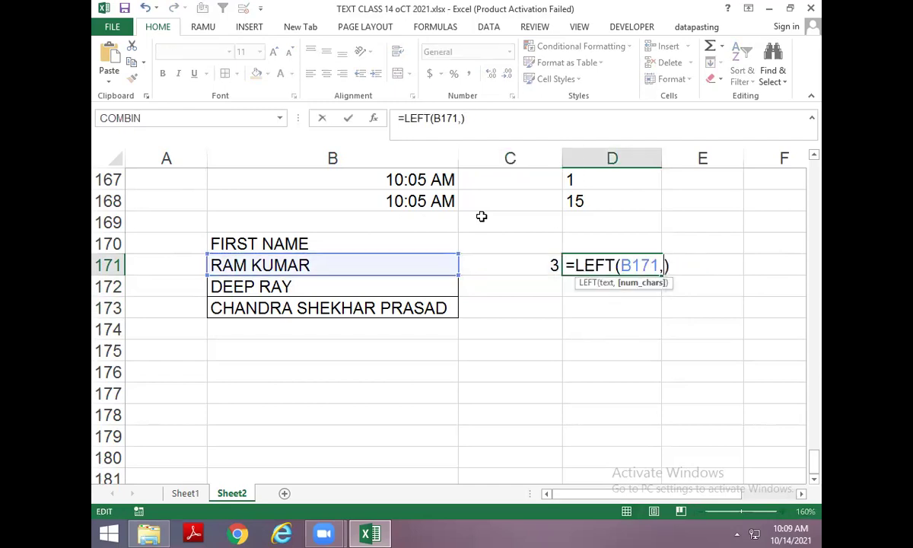
key("ctrl+v")
key("Return")
key("ctrl+d")
key("Return")
key("ctrl+d")
key("Return")
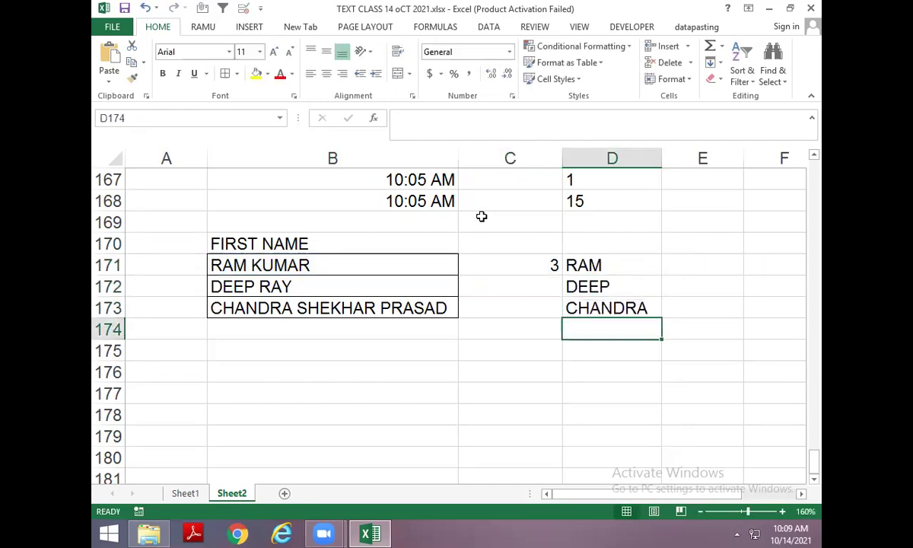
Copy the full names in B171:B173 and paste them into B176:B178.
key("Up")
key("Up")
key("Up")
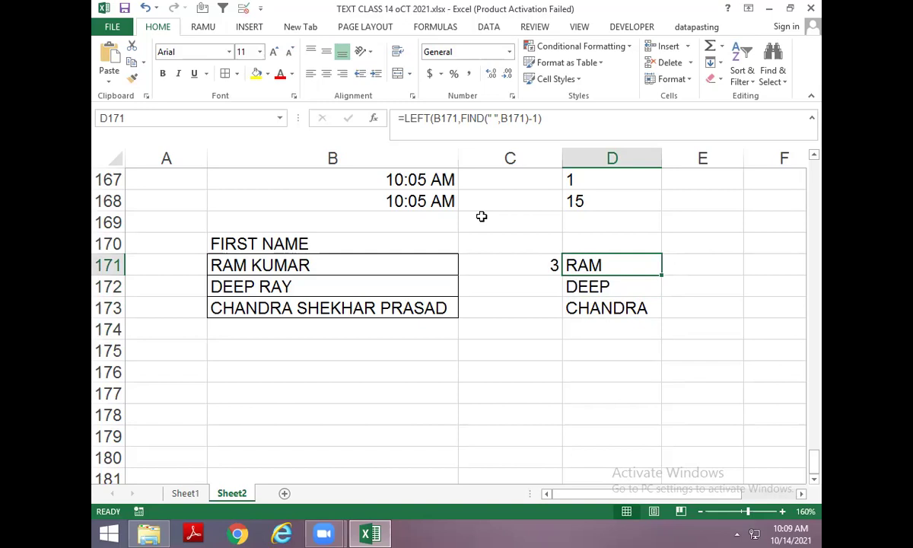
key("Down")
key("Down")
key("Left")
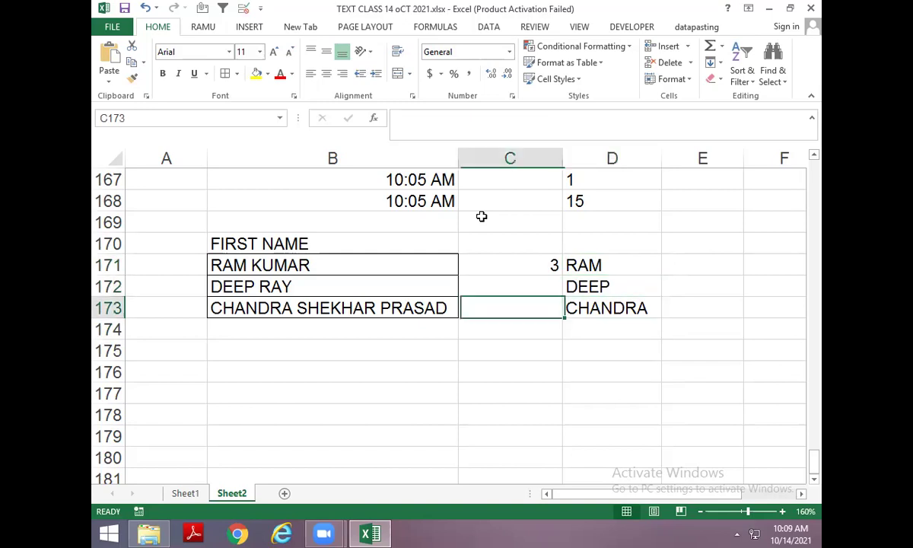
key("Left")
key("Left")
key("Up")
key("Up")
key("Right")
key("Up")
key("Down")
key("shift+Down")
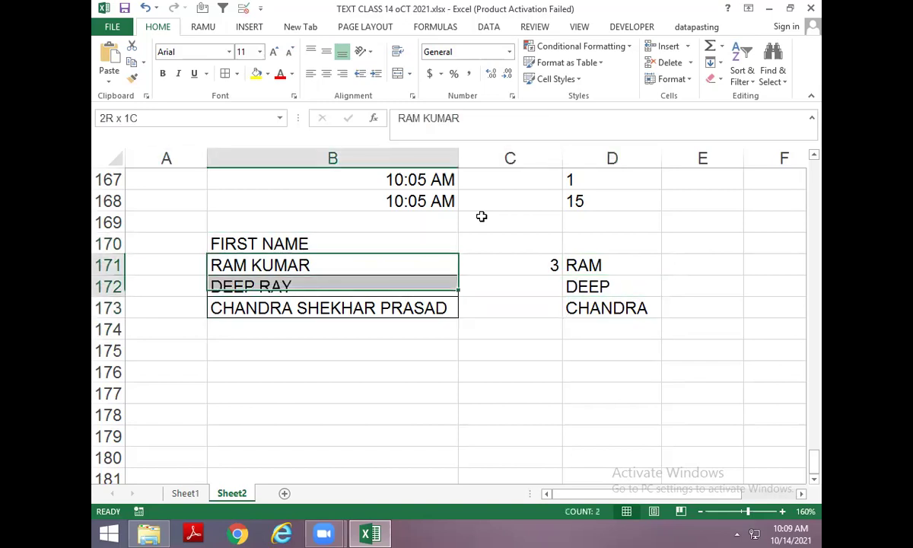
key("shift+Down")
key("ctrl+c")
key("Down")
key("Down")
key("Down")
key("Down")
key("Down")
key("ctrl+v")
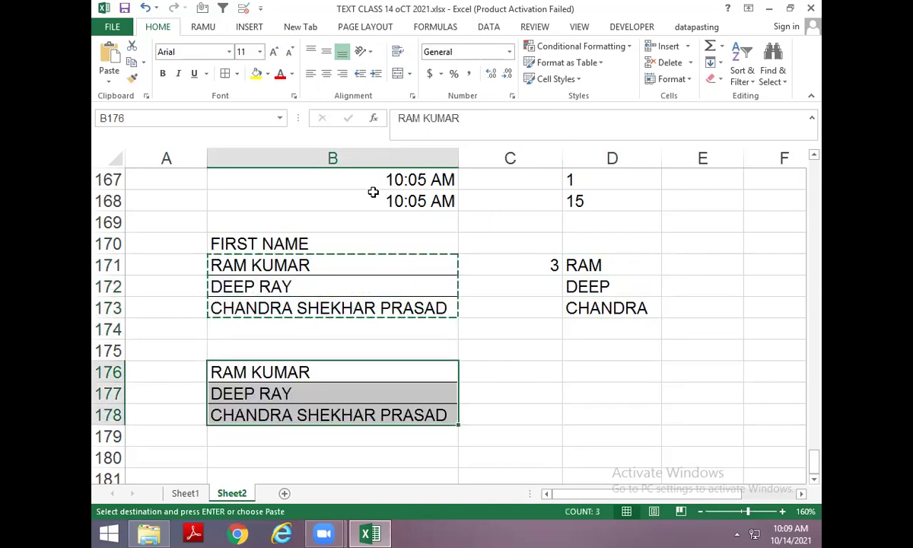
Fill the FIRST NAME heading cell with yellow.
key("Escape")
key("Up")
key("Up")
key("Up")
key("Up")
key("Up")
key("Up")
left_click(261, 79)
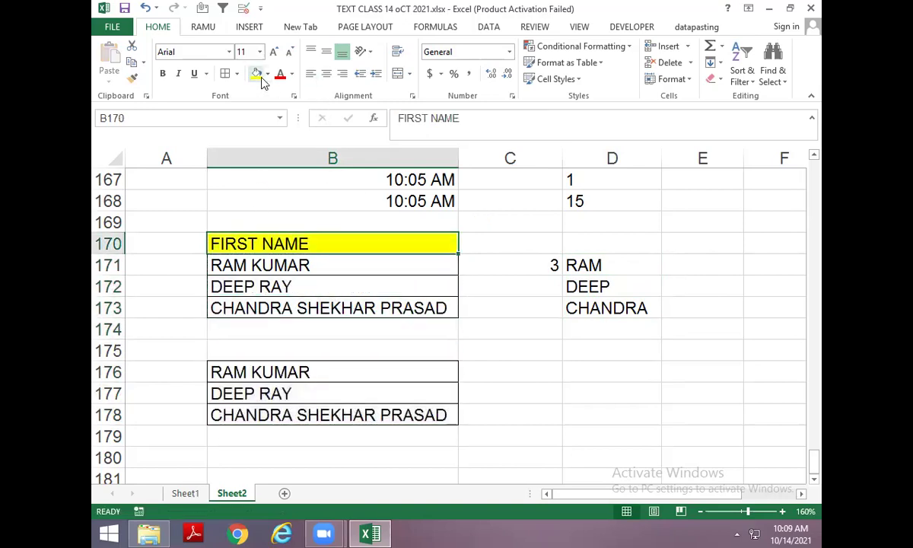
key("Down")
key("Down")
key("Down")
key("Down")
key("Down")
key("Down")
key("F2")
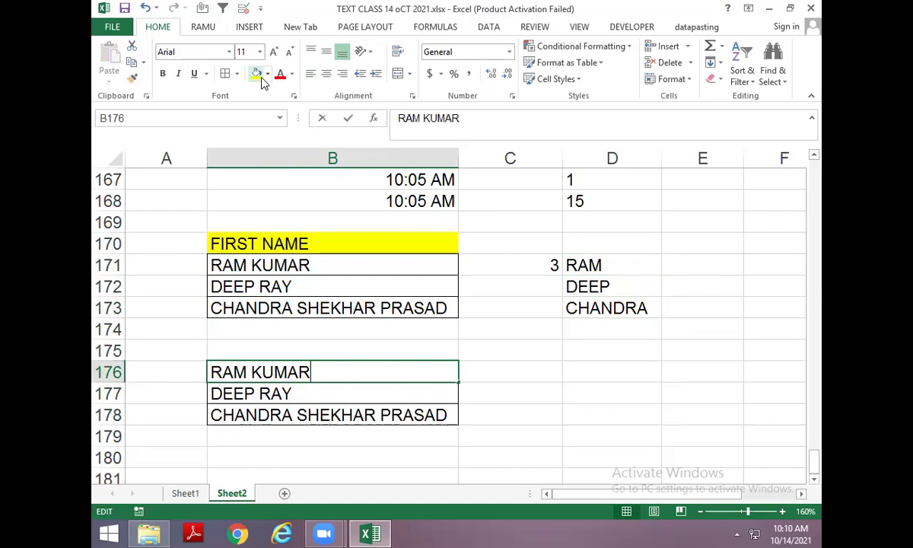
key("Home")
key("Right")
key("shift+End")
key("Delete")
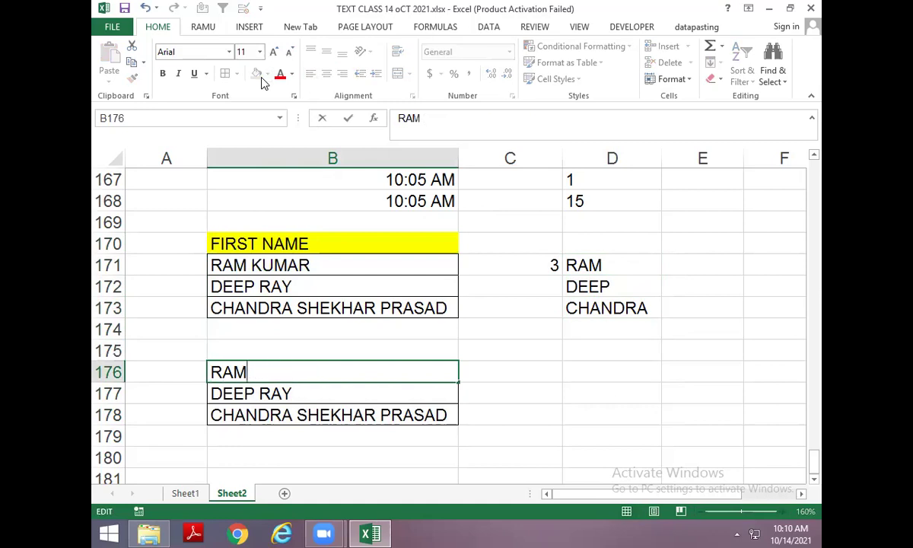
key("Escape")
key("Right")
key("Right")
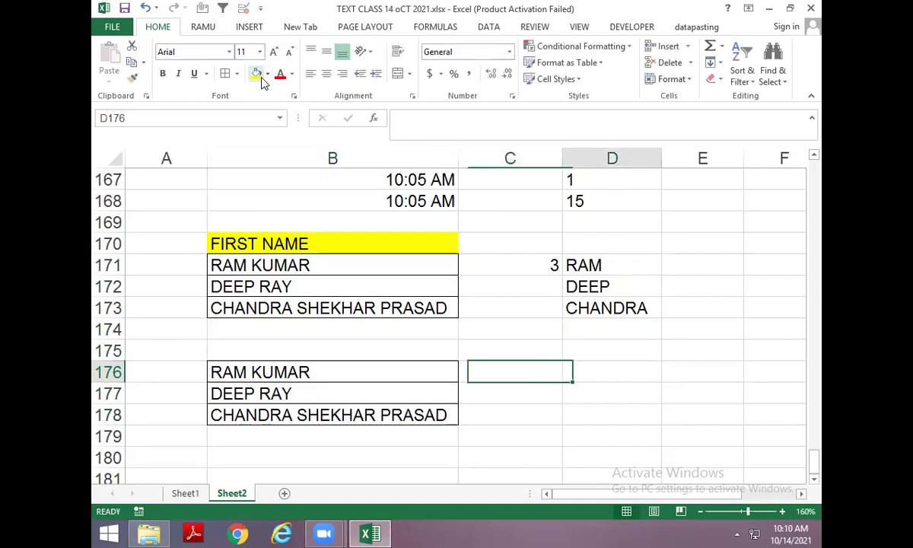
Enter =FIND(" ",B176) in C176 to get the space position 4.
key("Left")
type("=")
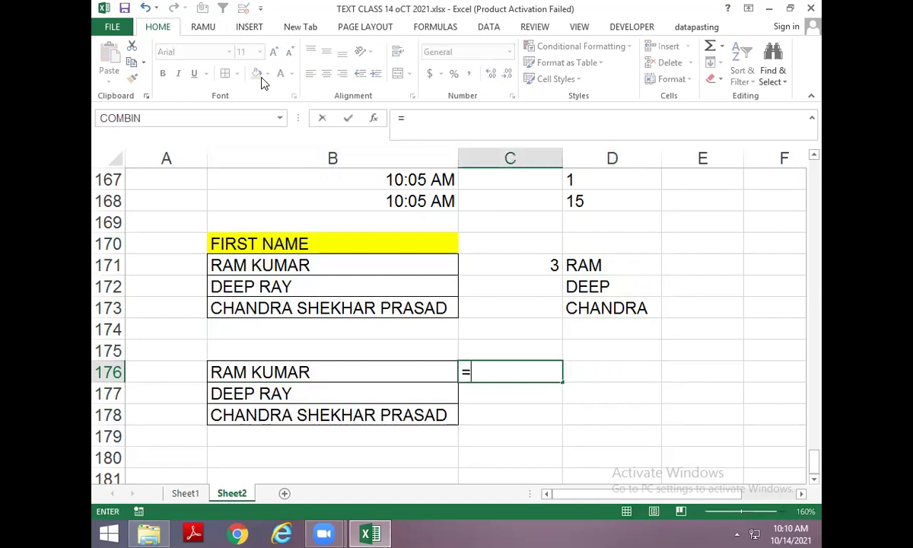
type("FIND(")
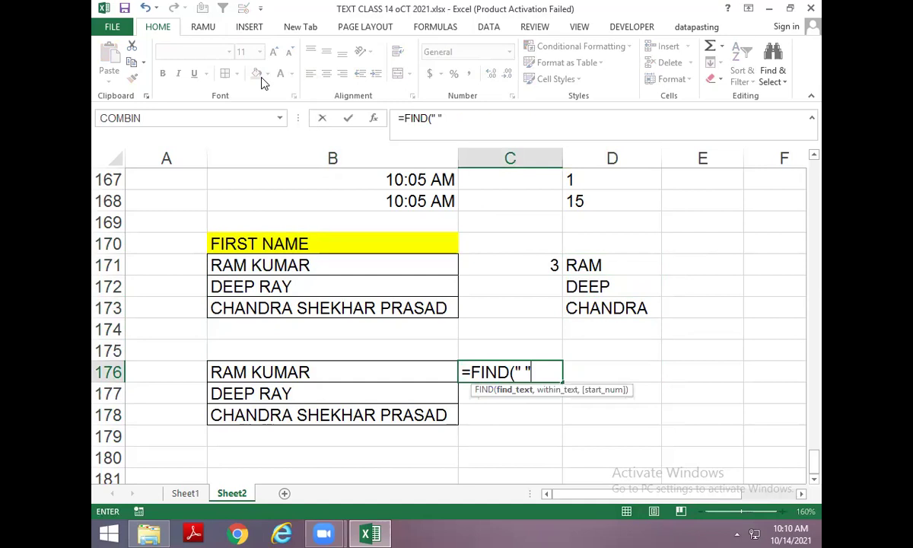
key("Return")
key("Escape")
key("Escape")
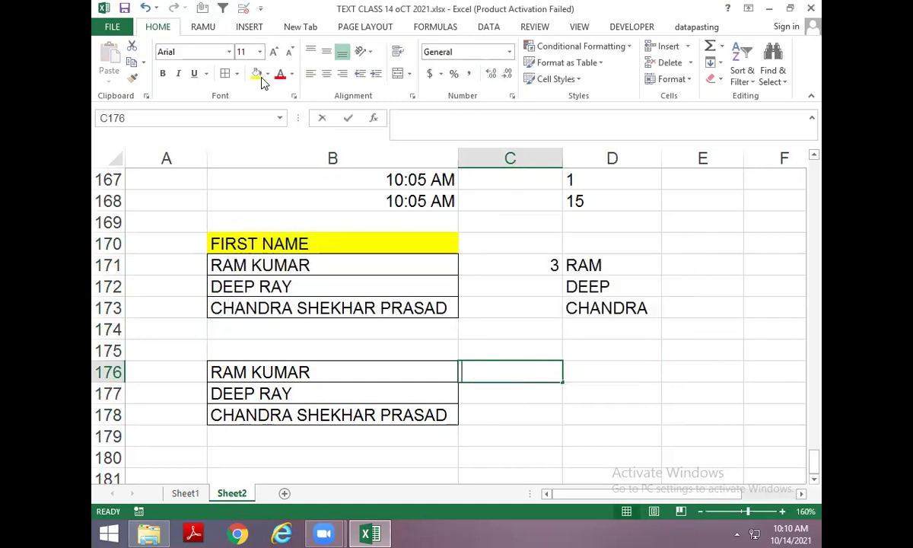
type("=FIND(\" \",")
key("Left")
key("Return")
key("Up")
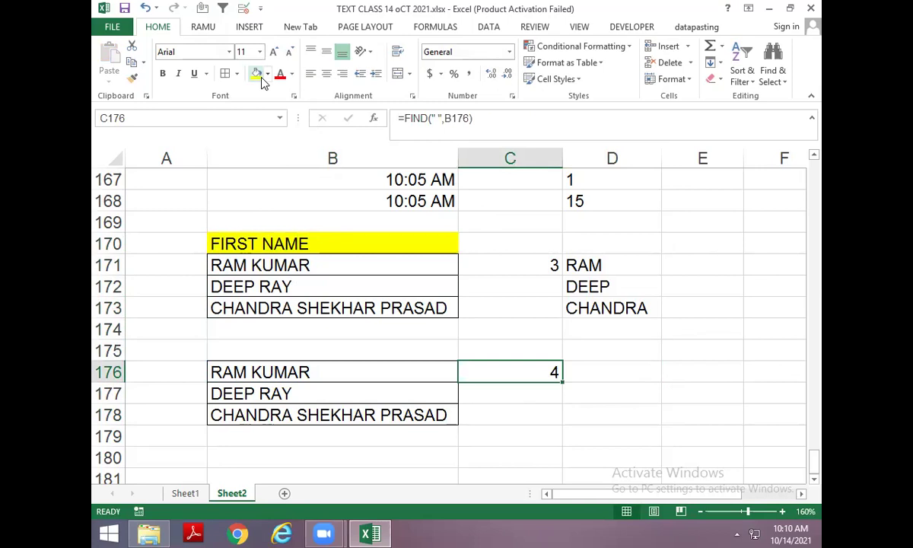
Start a REPLACE formula in D176 using B176, C176 and LEN, then discard the broken entry.
key("Right")
type("=FIN")
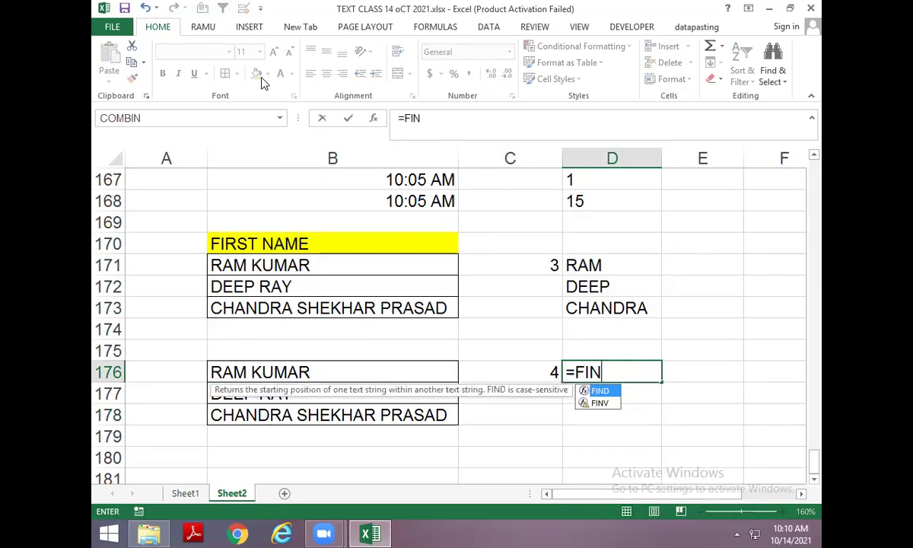
key("Escape")
type("=")
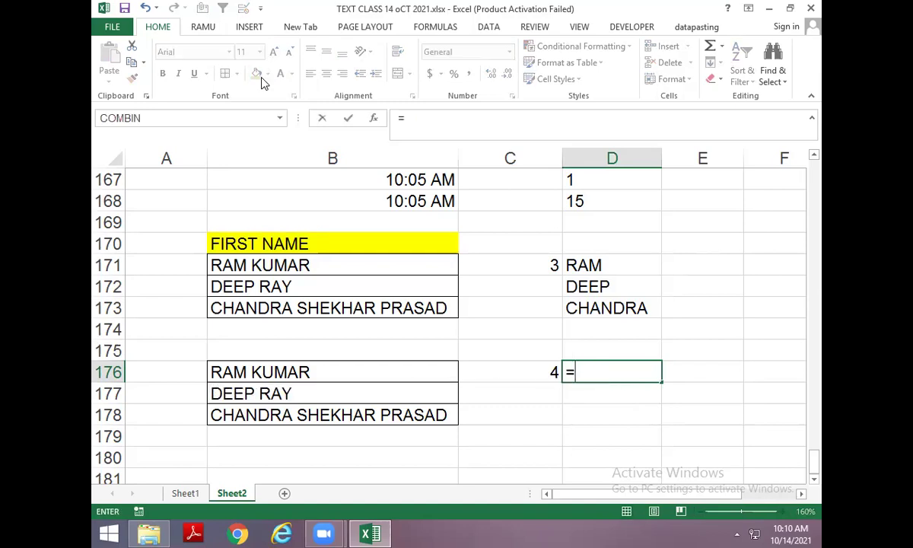
type("REPL")
key("Tab")
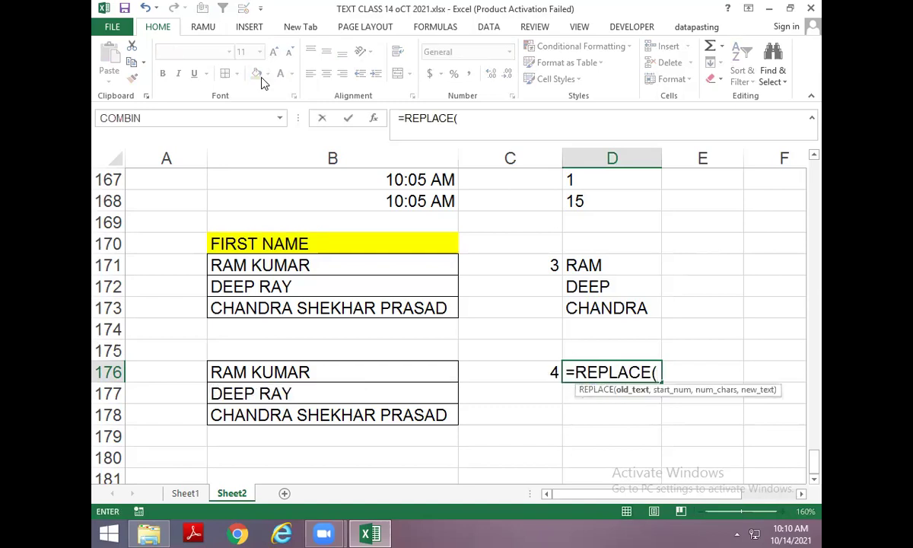
key("Left")
key("Left")
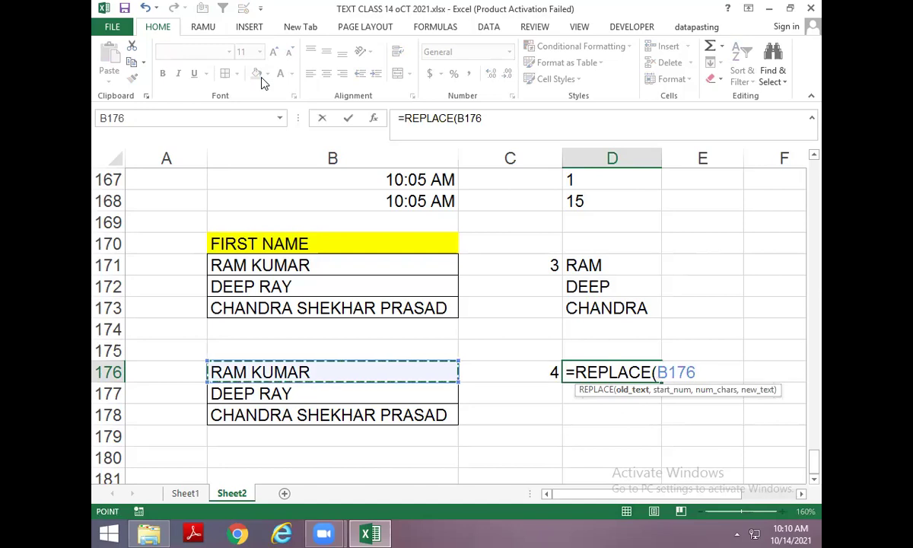
type(",")
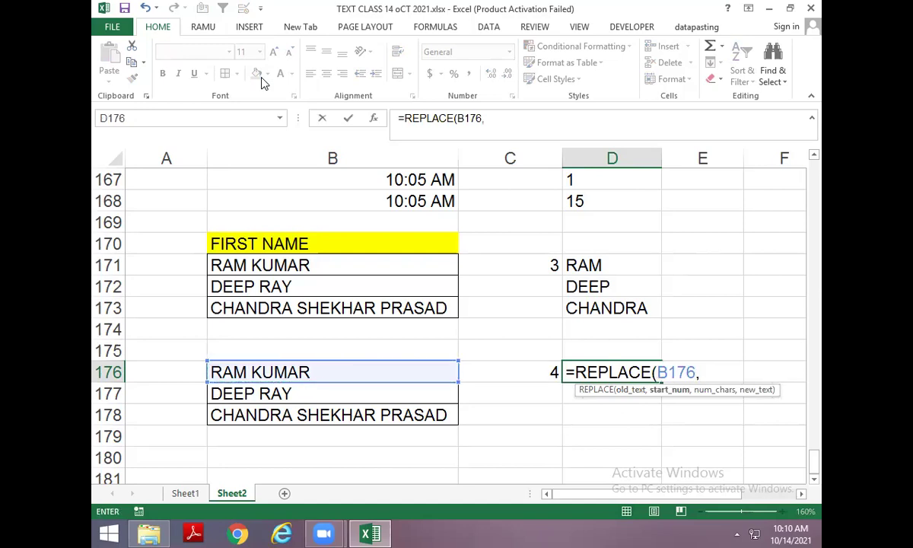
key("Left")
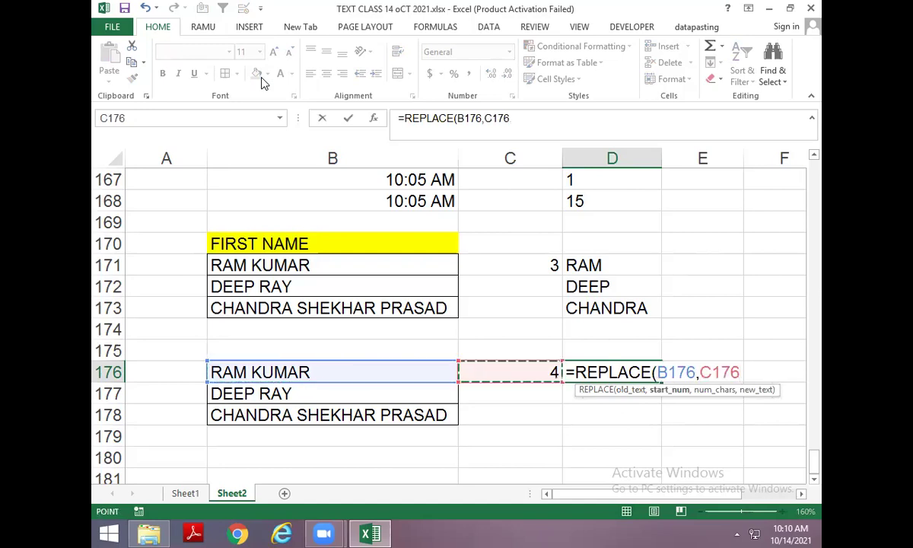
type(",LEN(")
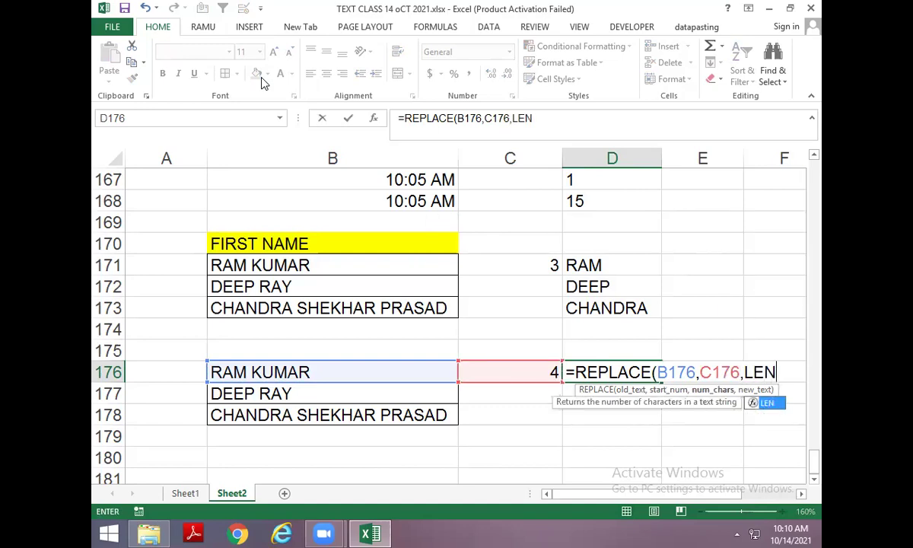
left_click(291, 372)
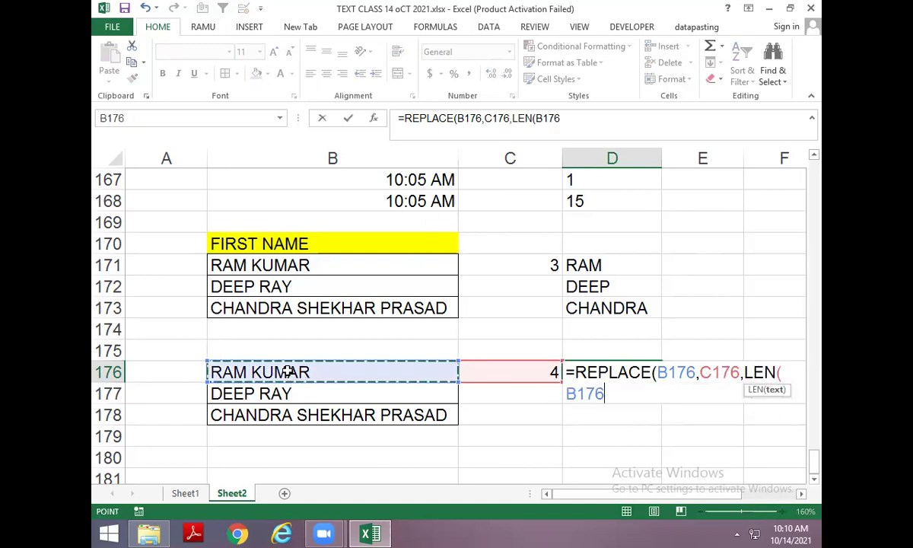
key("Return")
key("Return")
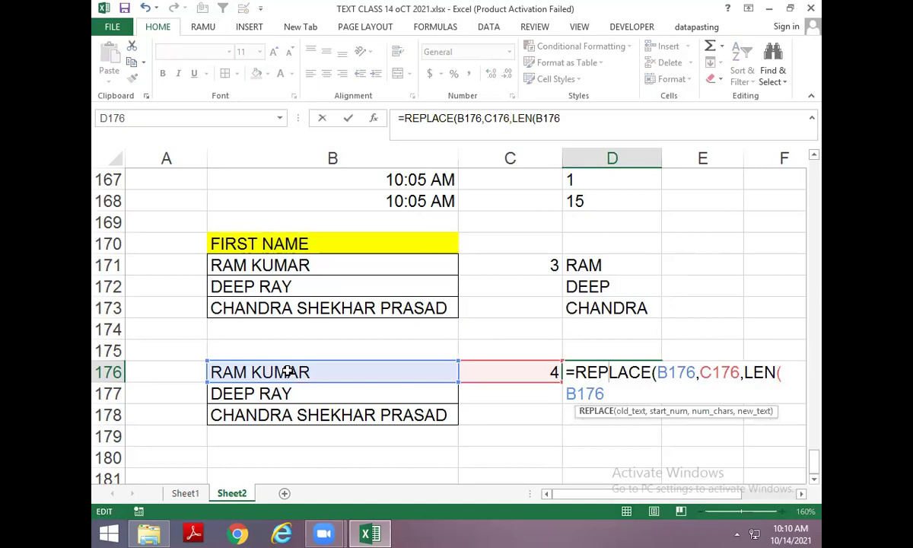
key("Escape")
Enter =REPLACE(B176,C176,LEN(B176),"") in D176 to keep only the first name.
type("=")
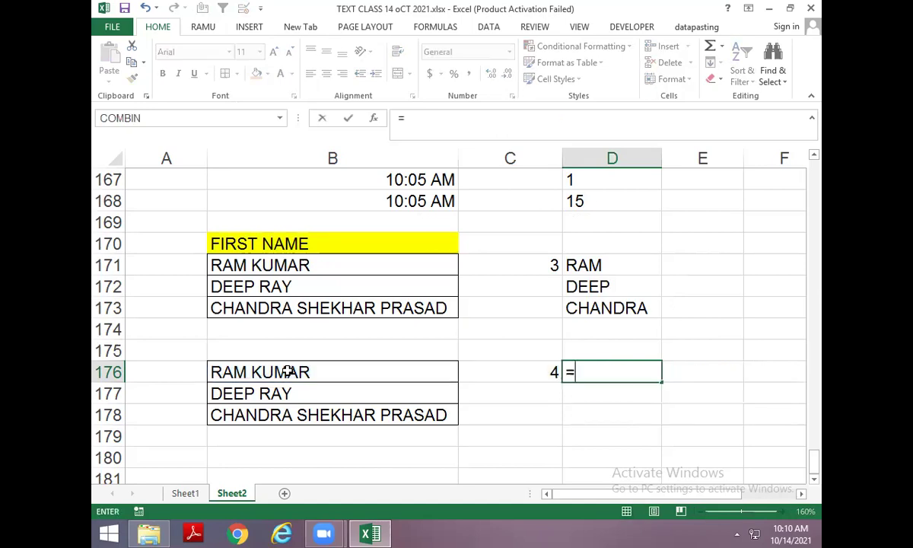
type("REPLACE(")
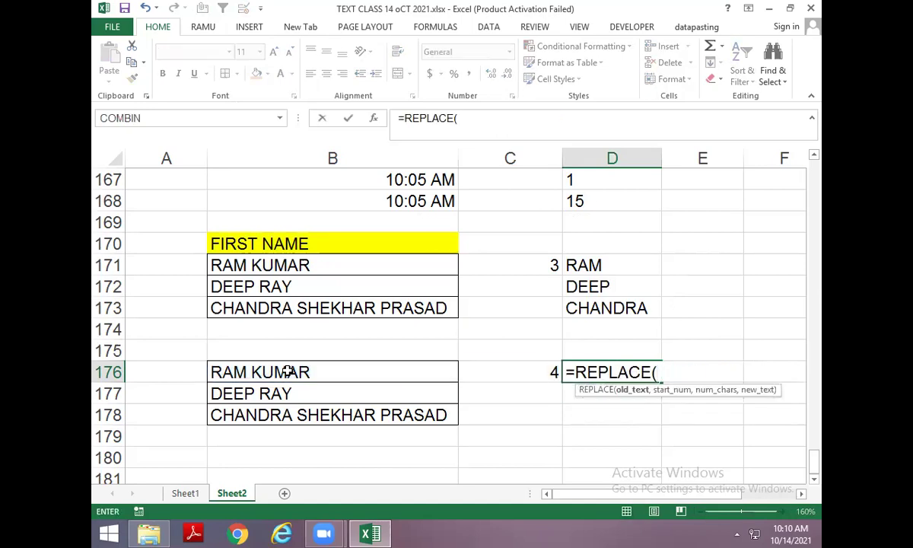
left_click(288, 371)
type(",")
key("Down")
key("Up")
key("Left")
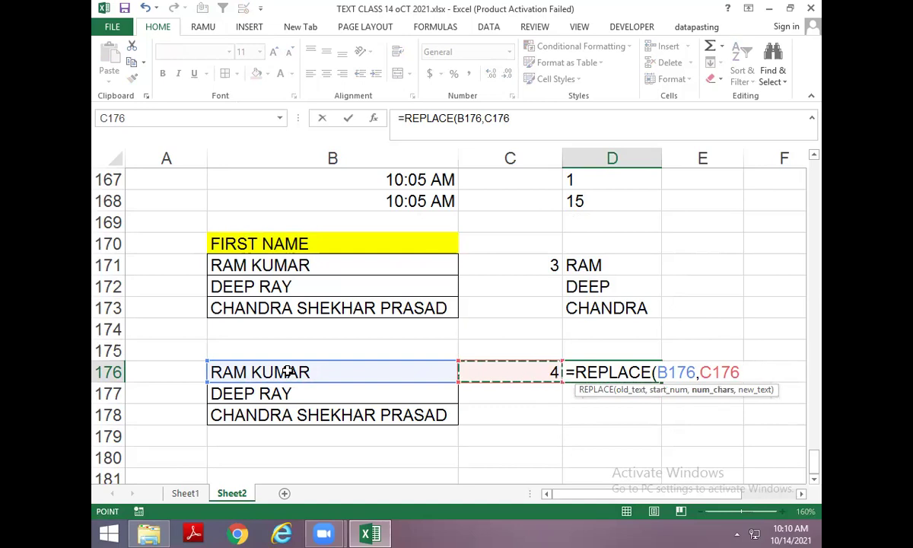
type(",LEN(")
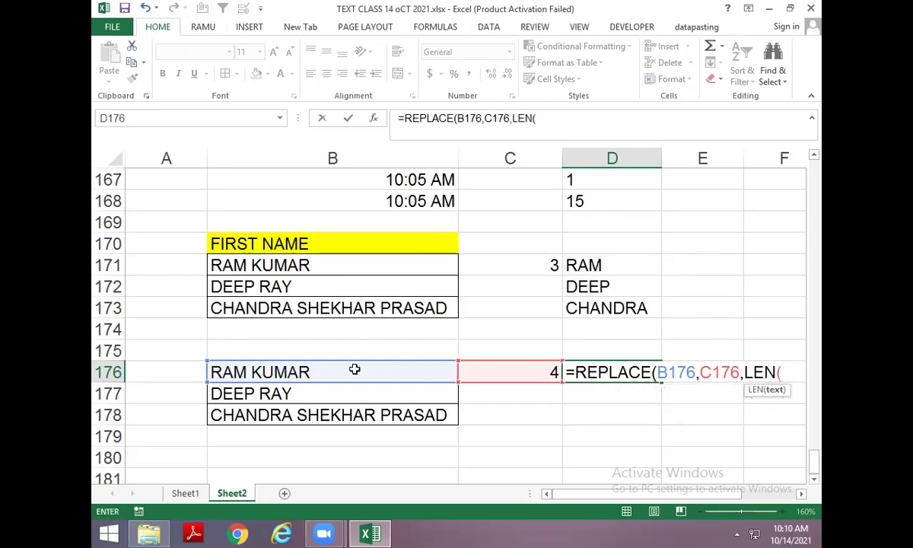
left_click(354, 370)
type("),")
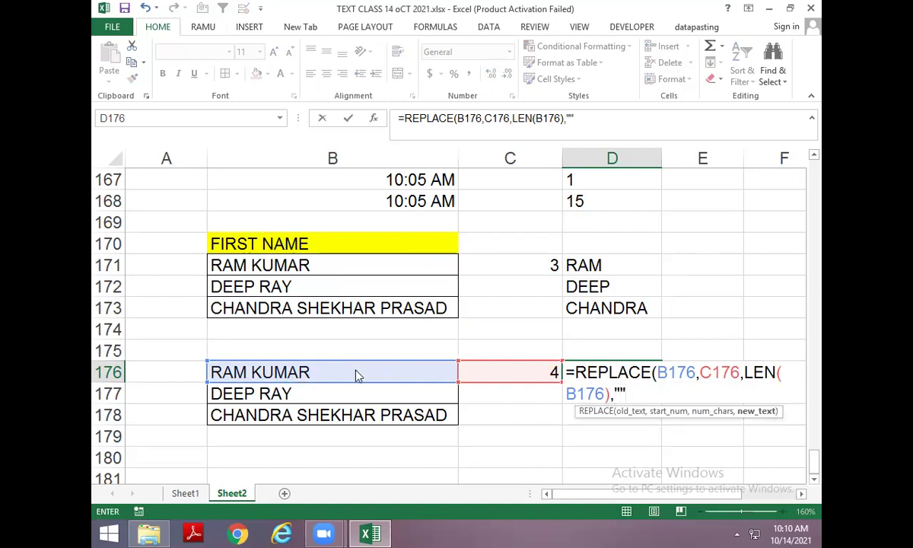
key("Return")
Add a temporary LEN check of D176's result in E176, then clear it.
key("Return")
key("Up")
key("Right")
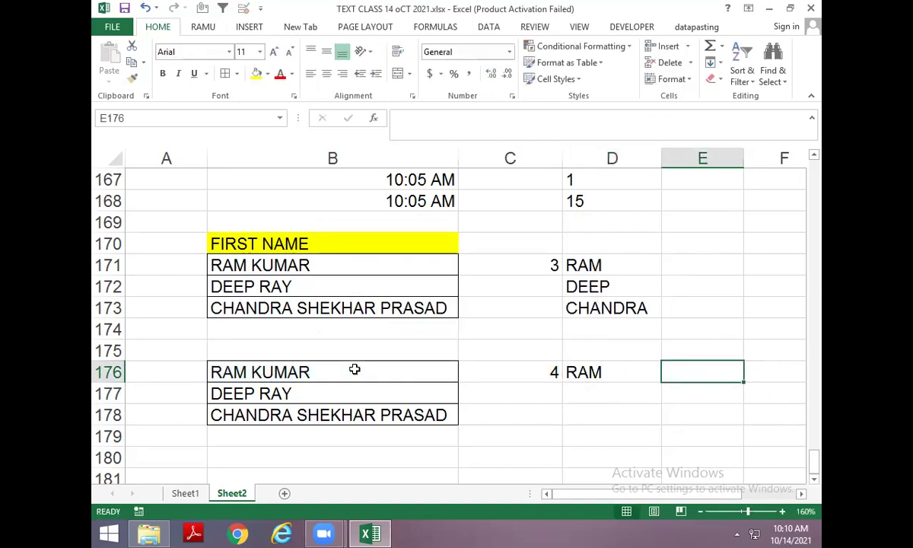
type("=E")
key("BackSpace")
type("LEN(")
key("Left")
key("Return")
key("Up")
key("Delete")
Replace the C176 reference in D176 with FIND(" ",B176) to nest the formula.
key("Left")
key("Left")
key("F2")
key("shift+Left")
key("shift+Left")
key("shift+Left")
key("shift+Left")
key("shift+Left")
key("shift+Left")
key("shift+Left")
key("shift+Left")
key("shift+Left")
key("shift+Left")
key("shift+Left")
key("shift+Left")
key("shift+Left")
key("shift+Left")
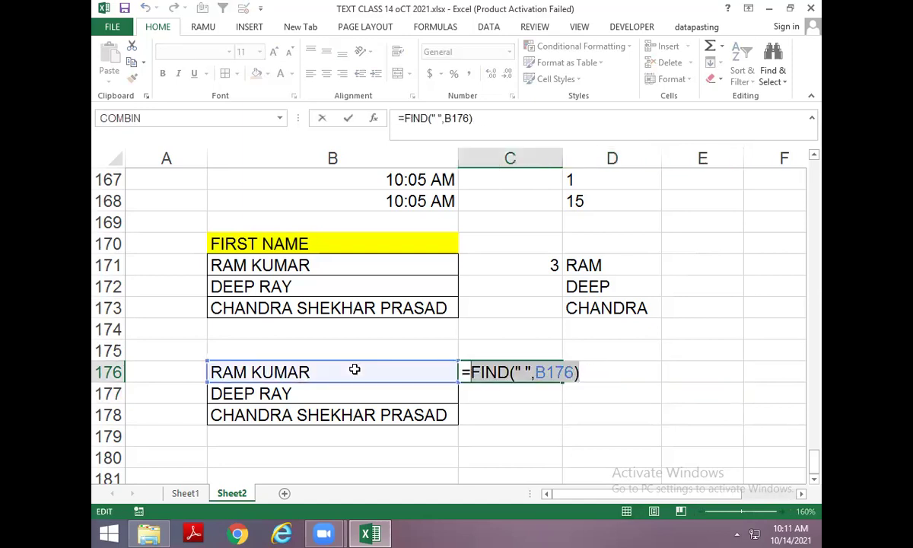
key("Tab")
key("F2")
key("Left")
key("Left")
key("Left")
key("Left")
key("Left")
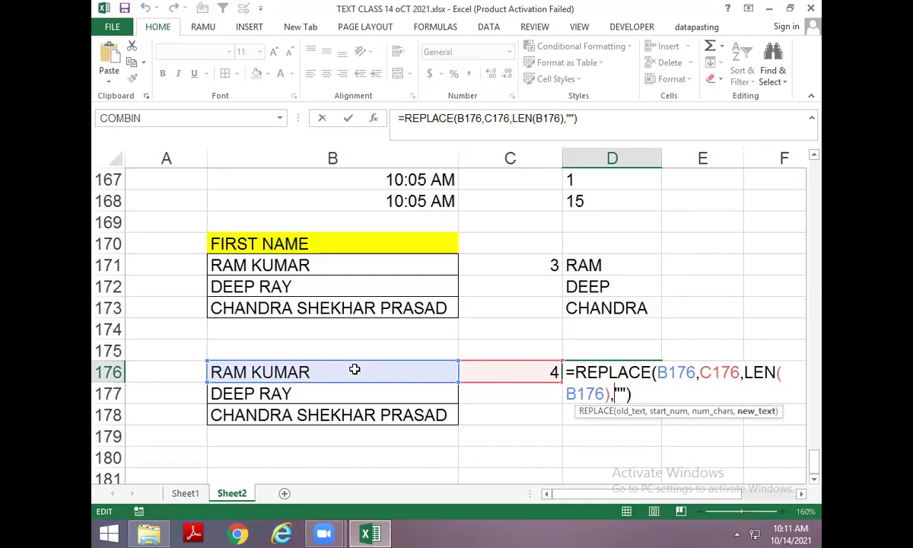
key("Left")
key("Left")
key("Left")
key("Left")
key("Left")
key("Left")
key("Left")
key("Left")
key("Left")
key("Left")
key("Left")
key("Left")
key("Left")
key("Left")
key("Left")
key("Left")
key("Left")
key("Left")
key("Left")
key("Left")
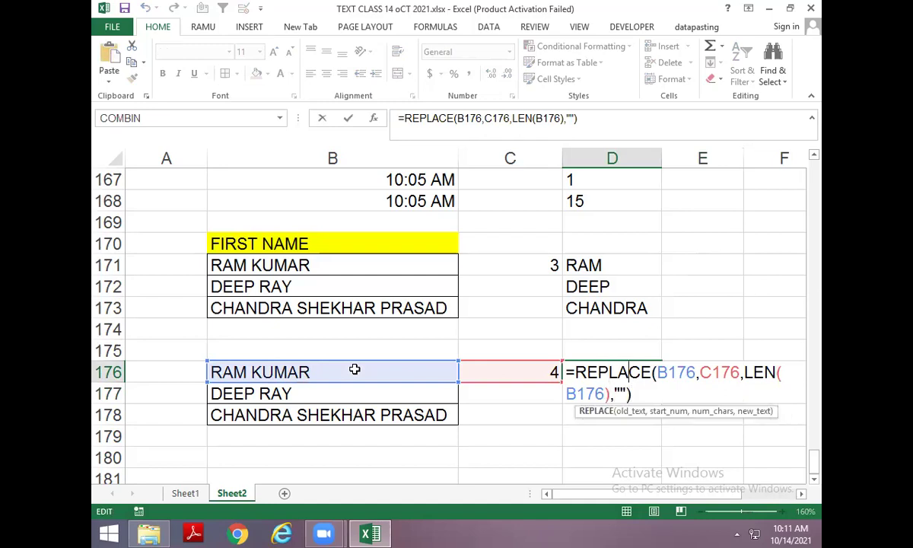
key("Right")
key("Right")
key("Right")
key("Right")
key("Right")
key("Right")
key("Right")
key("Delete")
key("Delete")
key("Delete")
key("Delete")
type("FIND(\" \",B176)")
key("Return")
Fill the nested REPLACE formula down to D178, then select the names B176:B178.
key("ctrl+d")
key("Down")
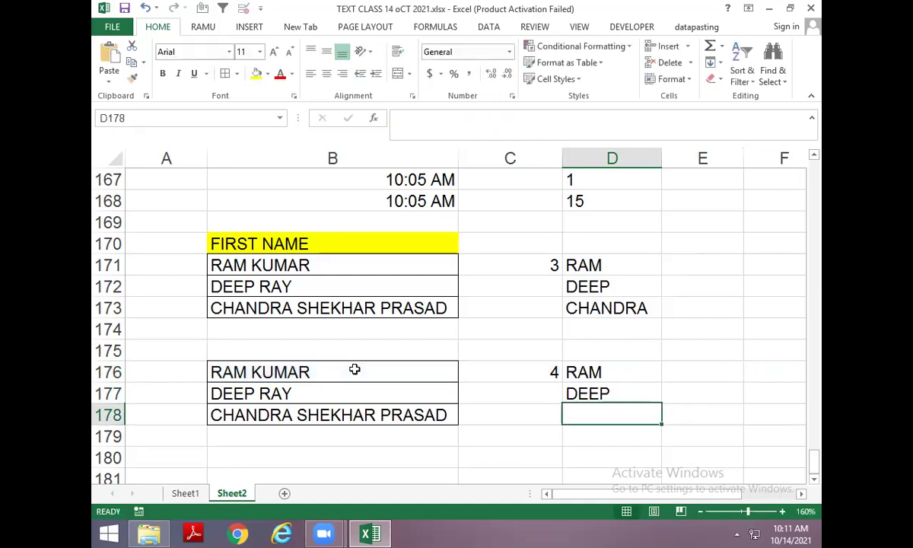
key("ctrl+d")
key("Left")
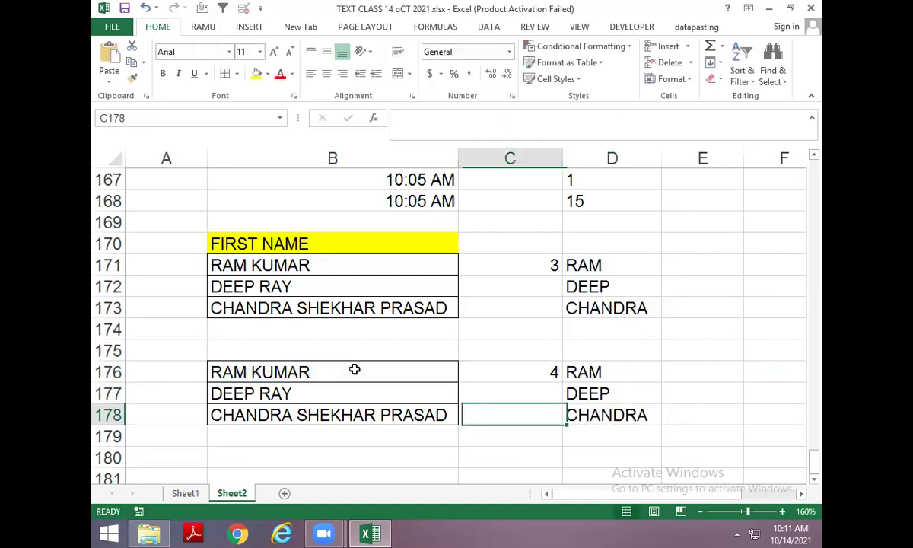
key("Left")
key("Up")
key("Up")
key("Up")
key("Right")
key("Right")
key("Down")
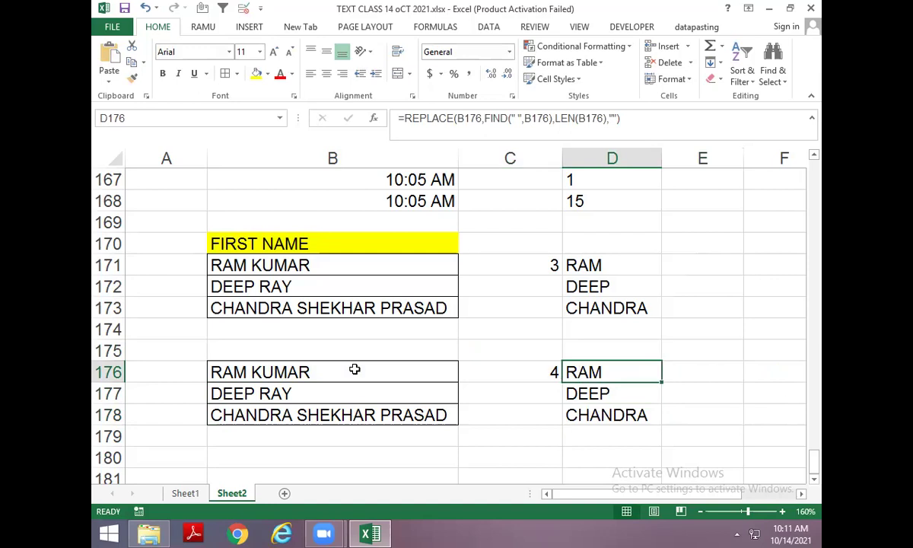
key("Left")
key("Left")
key("shift+Down")
key("shift+Down")
Copy the three full names and paste them into B181:B183.
key("ctrl+c")
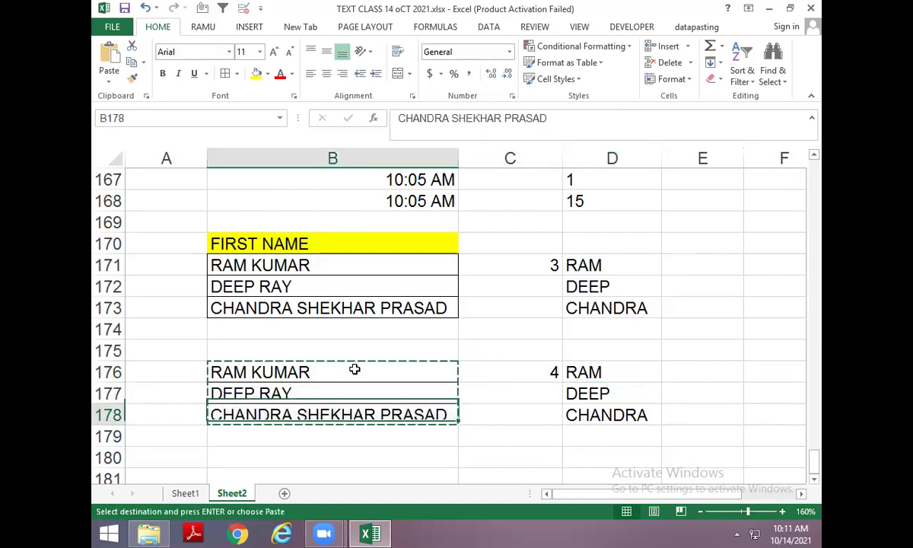
key("Down")
key("Down")
key("Down")
key("Down")
key("Down")
key("Down")
key("Up")
key("Up")
key("Up")
key("Return")
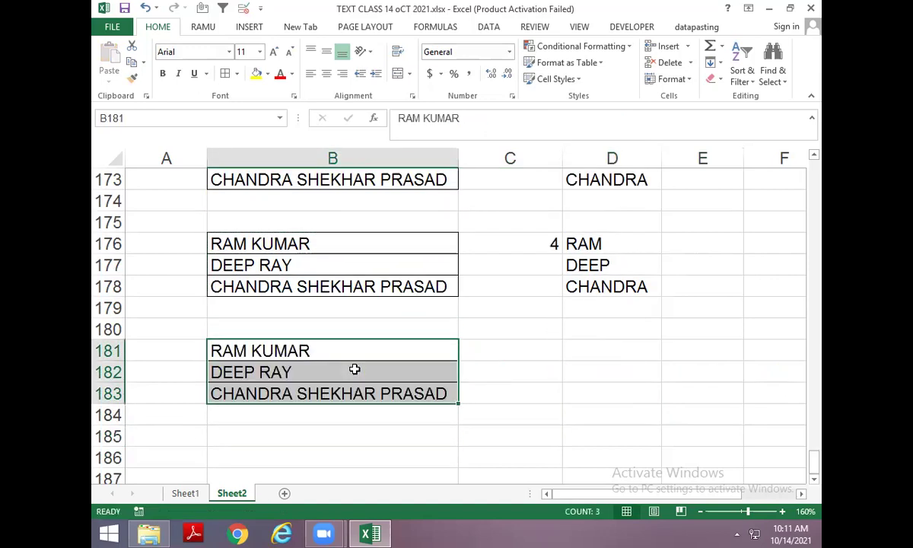
Enter =FIND(" ",B181)-1 in C181, returning 3.
key("Right")
type("=FIND(")
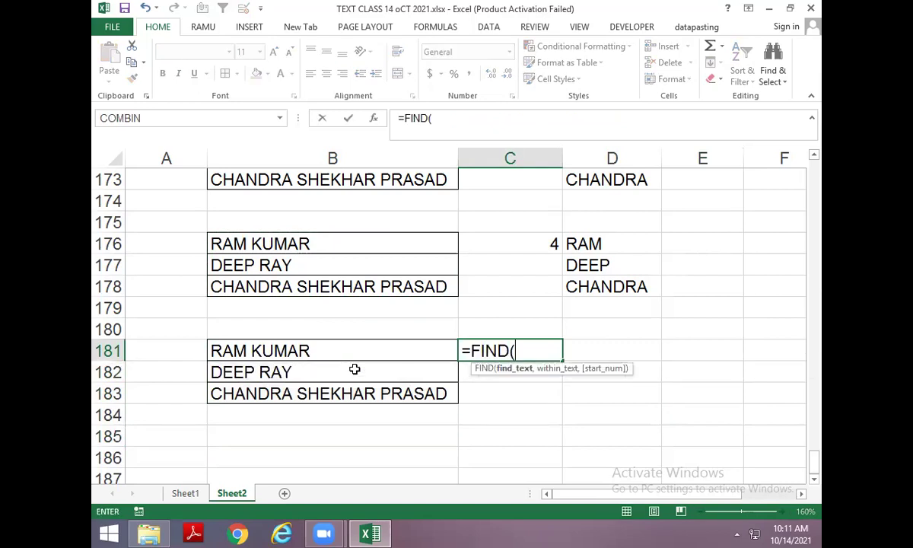
type("\" \",")
key("Down")
key("Down")
key("Up")
key("Up")
key("Left")
key("Left")
key("Right")
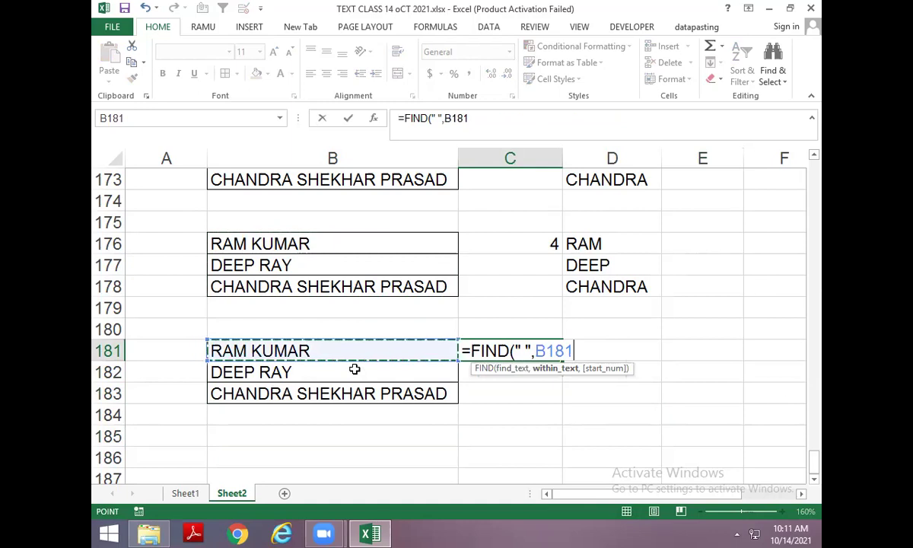
key("Return")
key("Up")
key("F2")
type("-1")
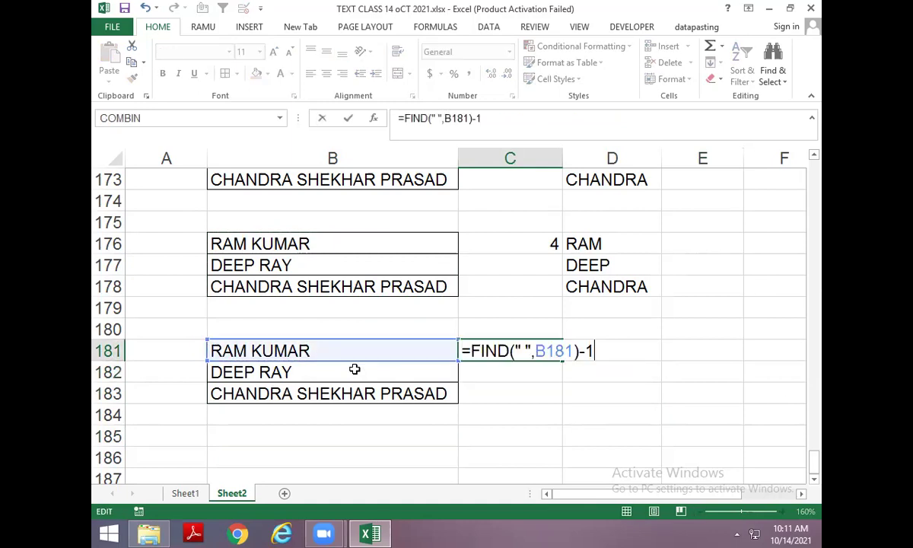
key("Return")
key("Up")
Enter =MID(B181,1,C181) in D181 to extract the first name.
key("Right")
type("=")
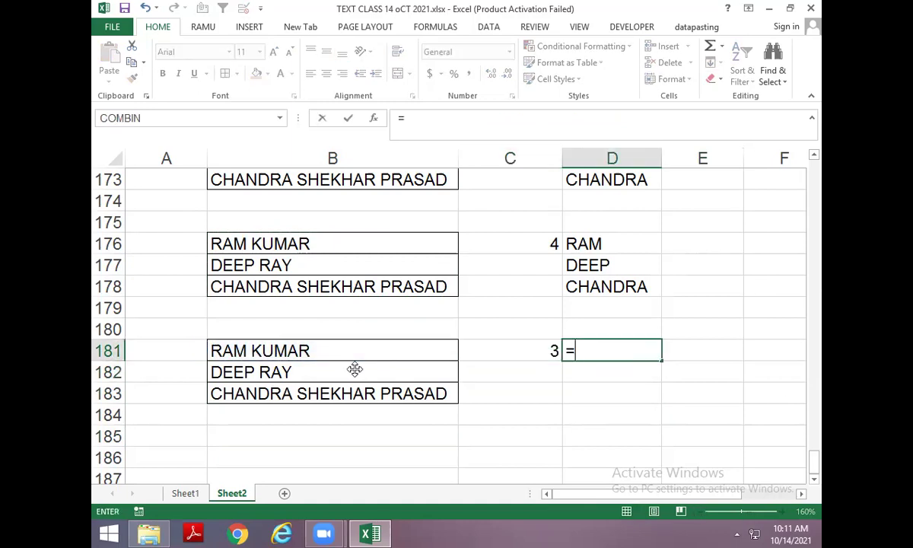
type("MID(")
key("Left")
key("Left")
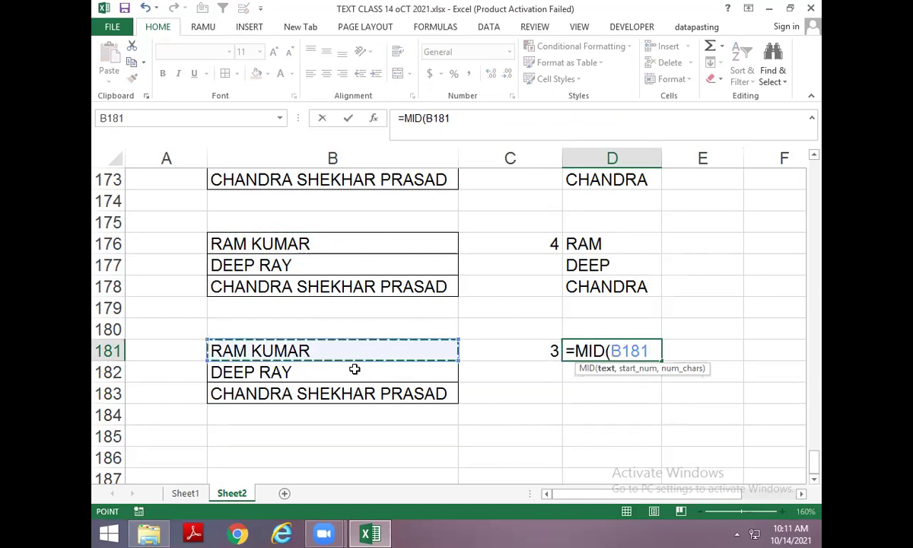
type(",")
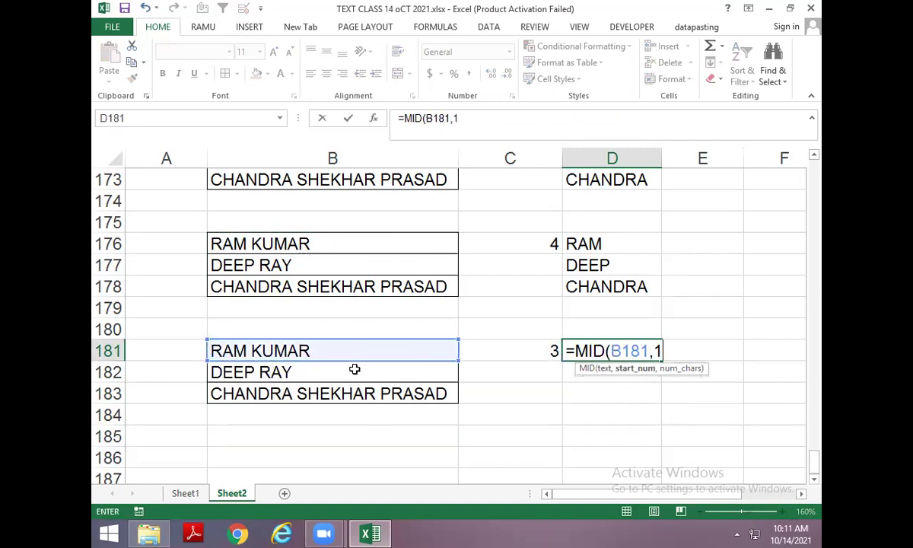
type("1,")
key("Left")
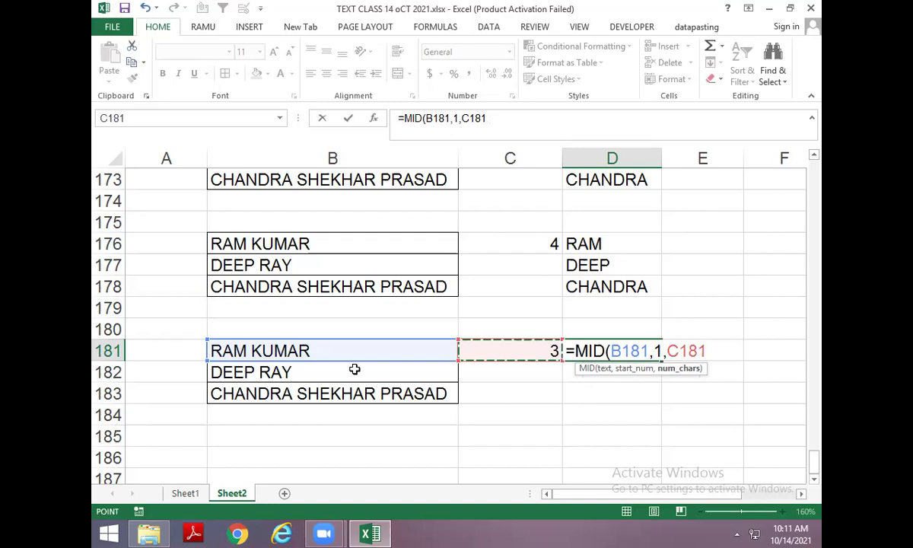
key("Return")
Edit D181's MID formula to use the FIND expression instead of the C181 reference.
key("Up")
key("Left")
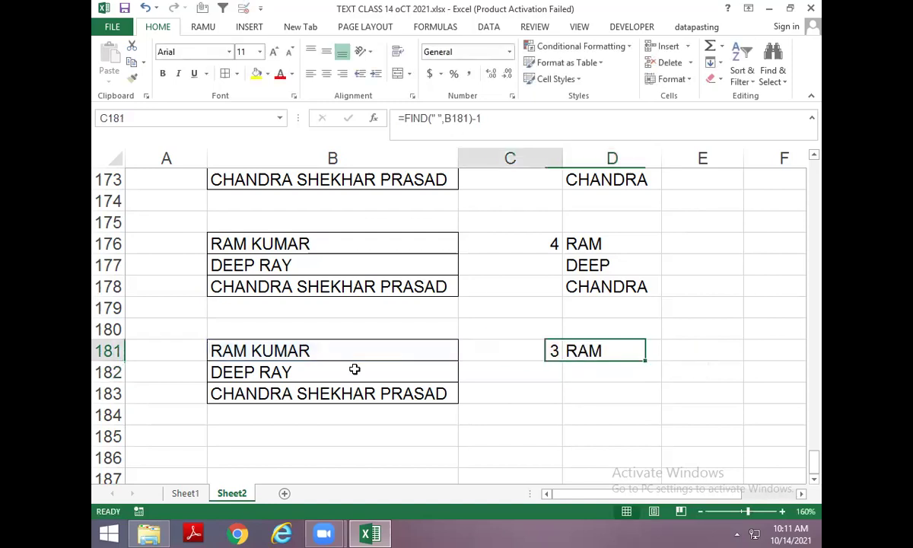
key("F2")
key("ctrl+Return")
key("Right")
key("F2")
key("Left")
key("BackSpace")
key("BackSpace")
key("BackSpace")
key("BackSpace")
type("13")
key("Return")
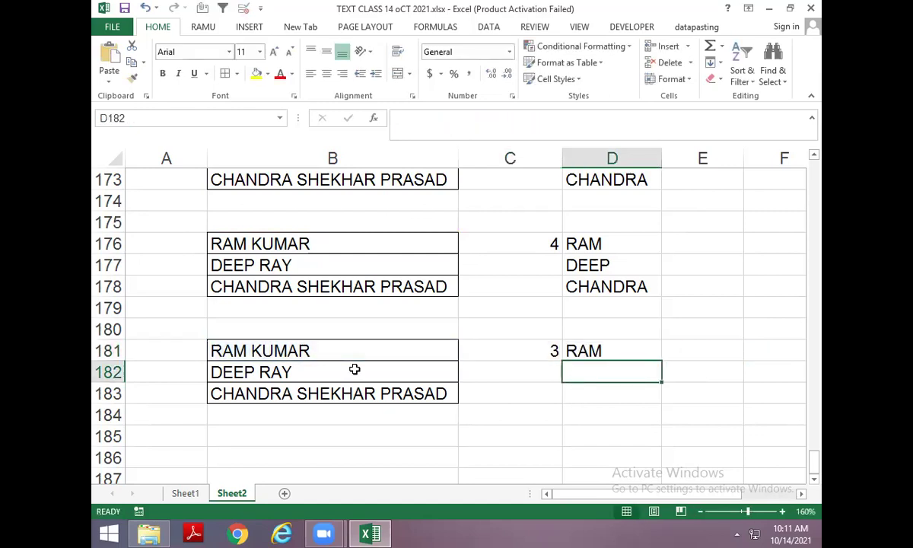
Fill D181's formula down to D183 for DEEP and CHANDRA.
key("ctrl+d")
key("Down")
key("ctrl+d")
key("Up")
key("Up")
key("Left")
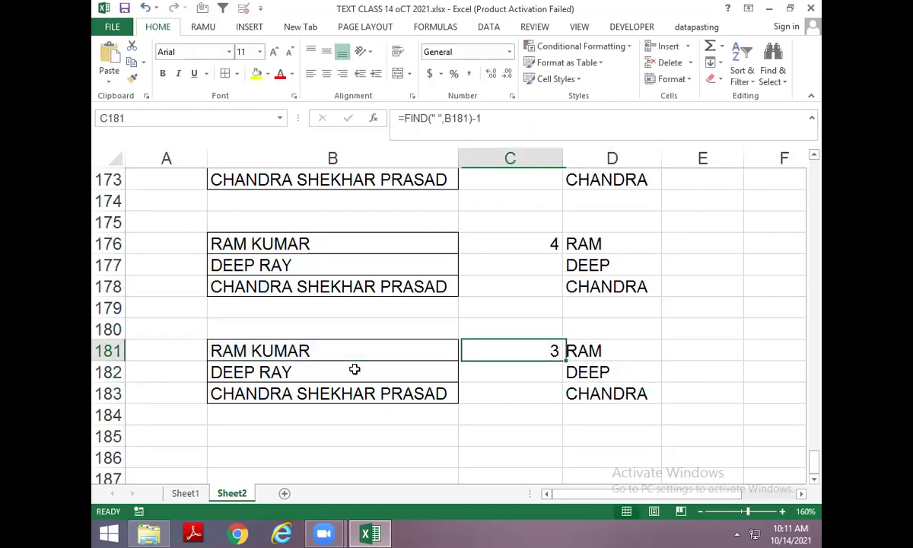
key("Left")
key("ctrl+Up")
key("Up")
key("Up")
key("Up")
key("Up")
key("Up")
key("Up")
key("Up")
key("Up")
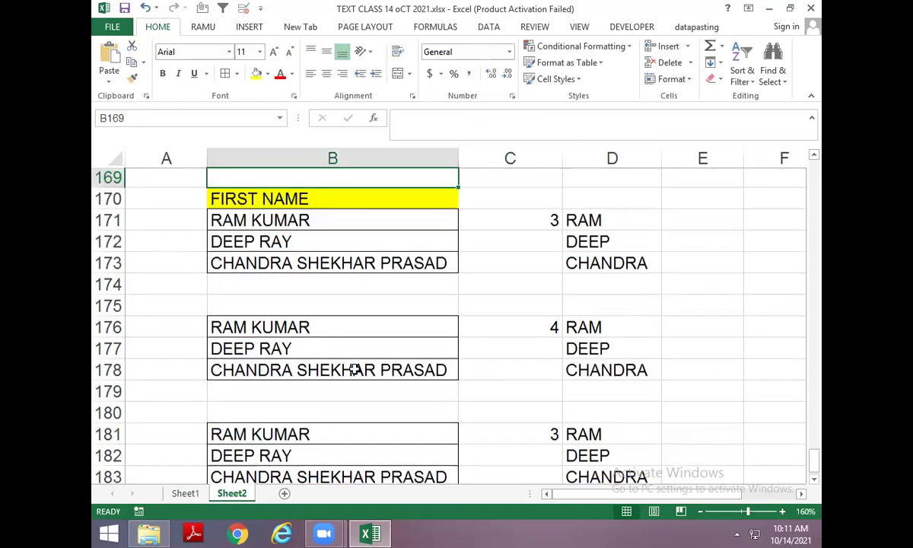
key("Down")
key("Right")
key("Right")
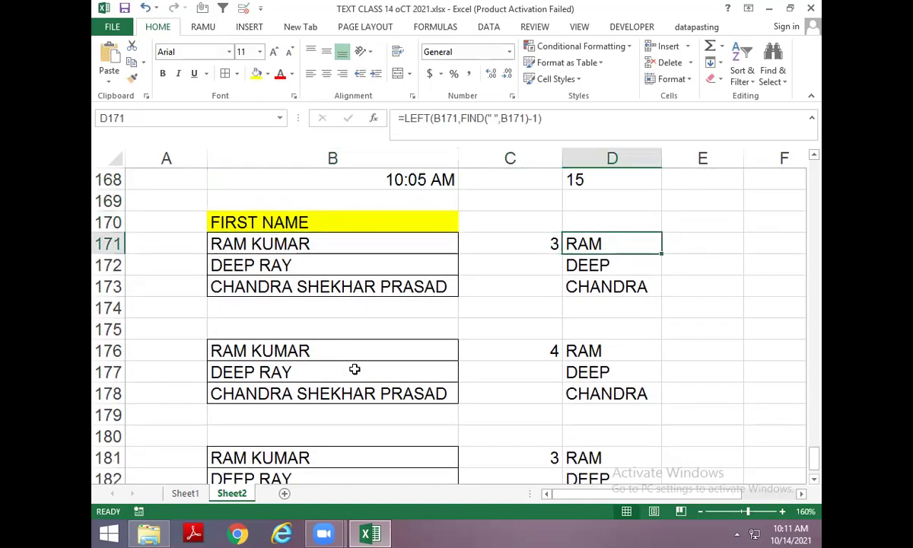
key("Down")
key("Down")
key("Down")
key("Down")
key("Down")
key("Down")
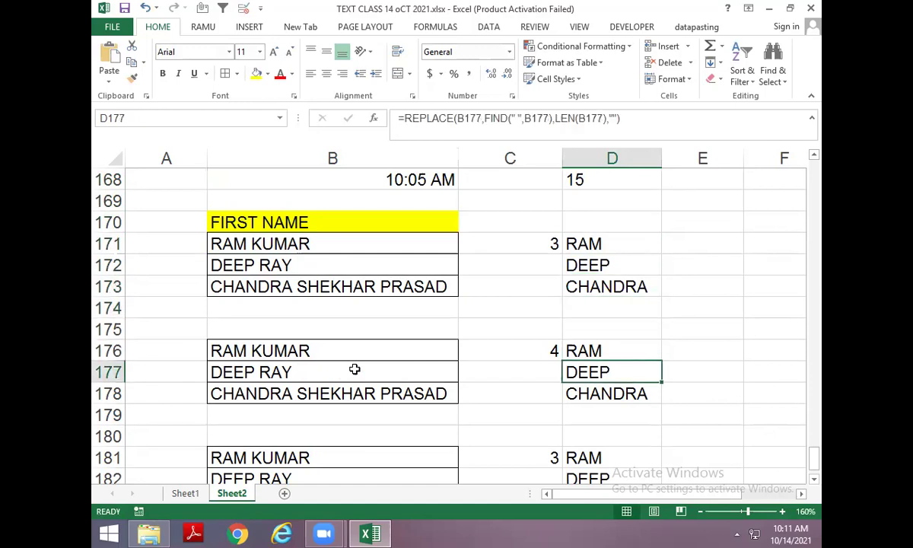
key("Down")
key("Down")
key("Down")
key("Down")
key("Down")
key("Down")
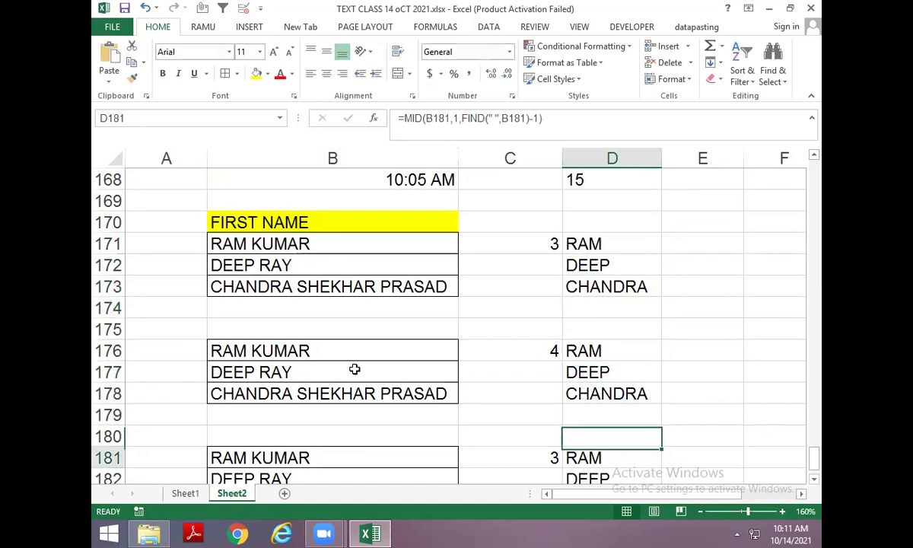
key("Up")
key("Up")
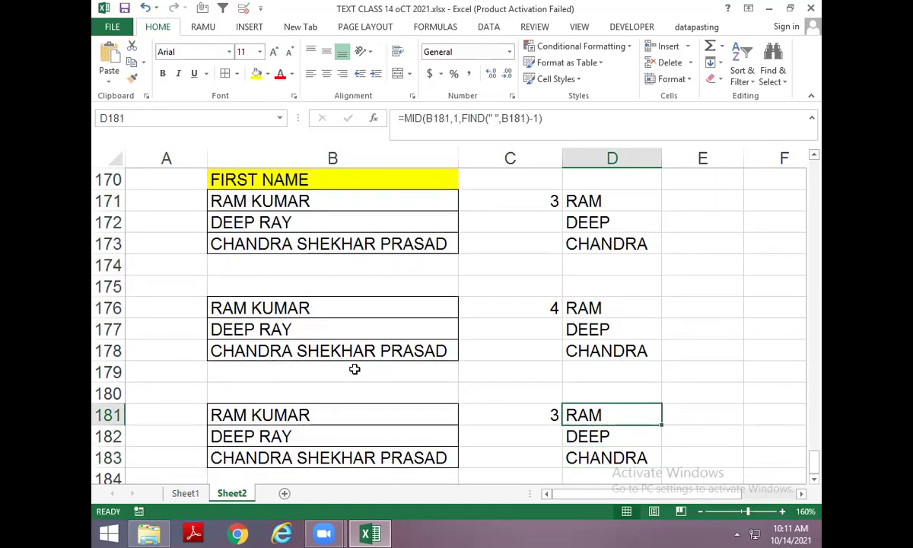
key("Down")
key("Down")
key("Down")
key("Down")
key("Down")
key("Down")
key("Left")
key("Left")
key("Left")
key("Up")
key("Up")
key("Up")
key("Up")
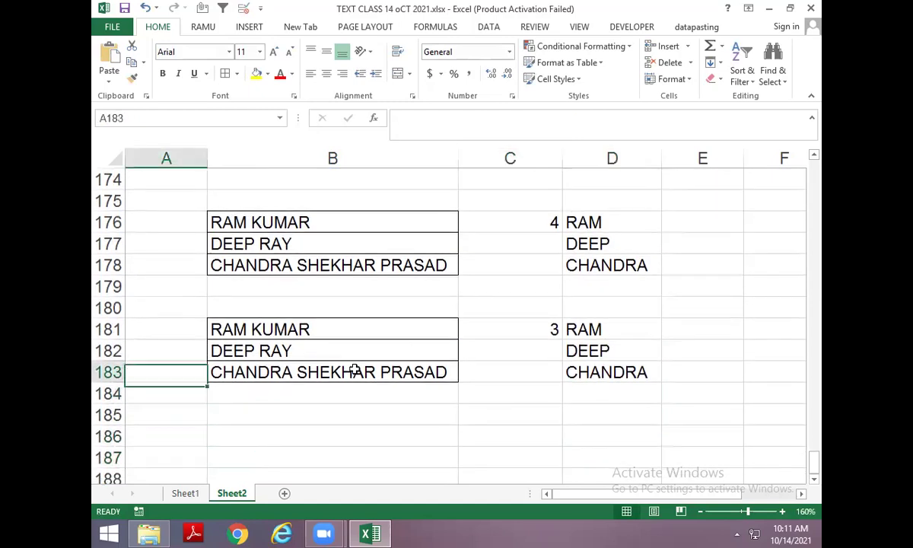
key("Up")
key("Up")
key("Right")
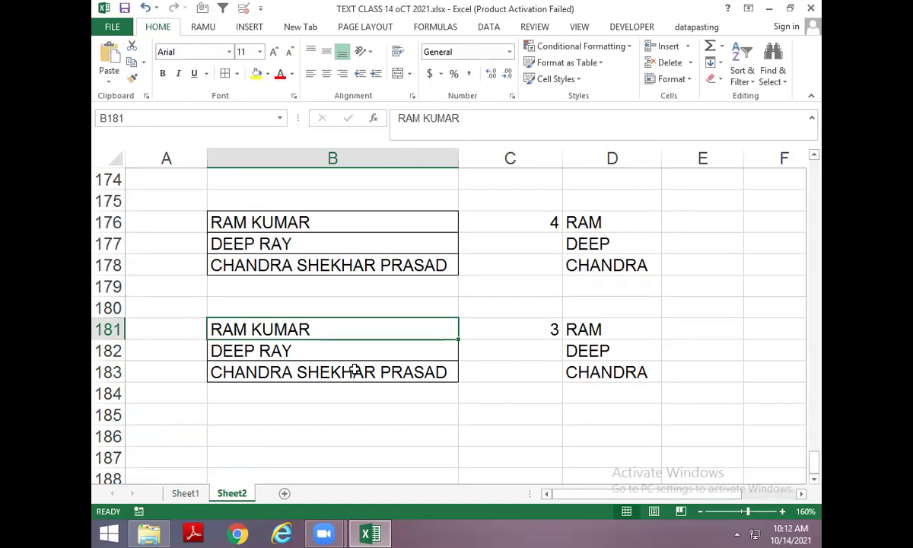
type("4")
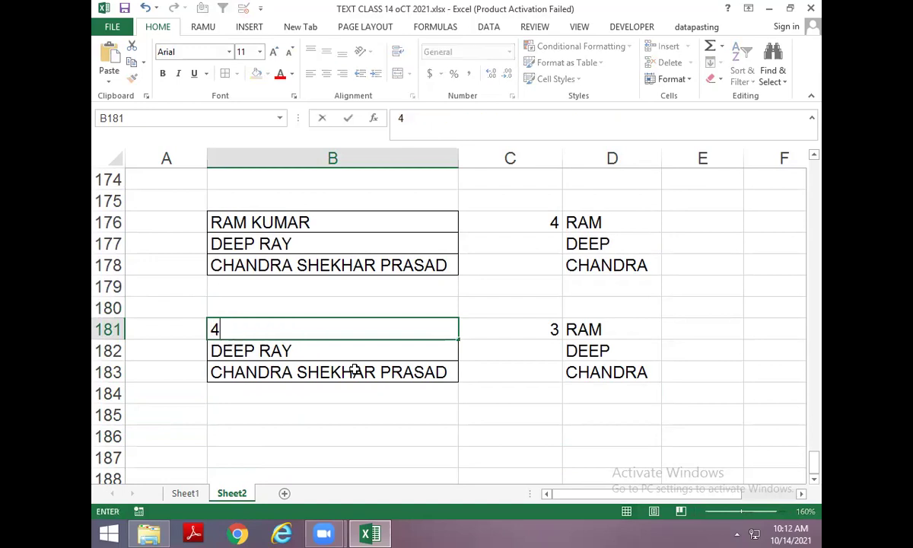
key("Escape")
key("Up")
key("Up")
key("Up")
key("Up")
key("Up")
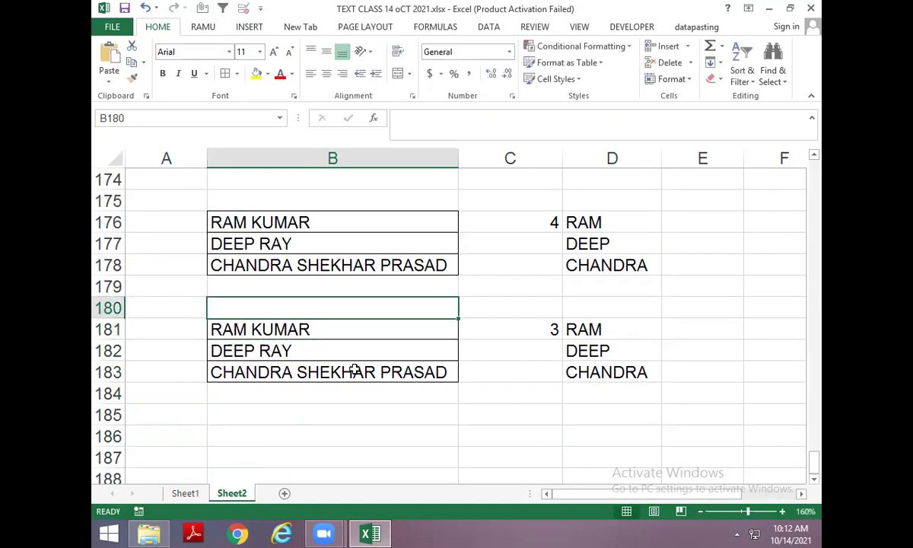
key("Down")
key("Down")
key("Down")
key("Down")
key("Down")
key("Down")
key("Down")
key("Down")
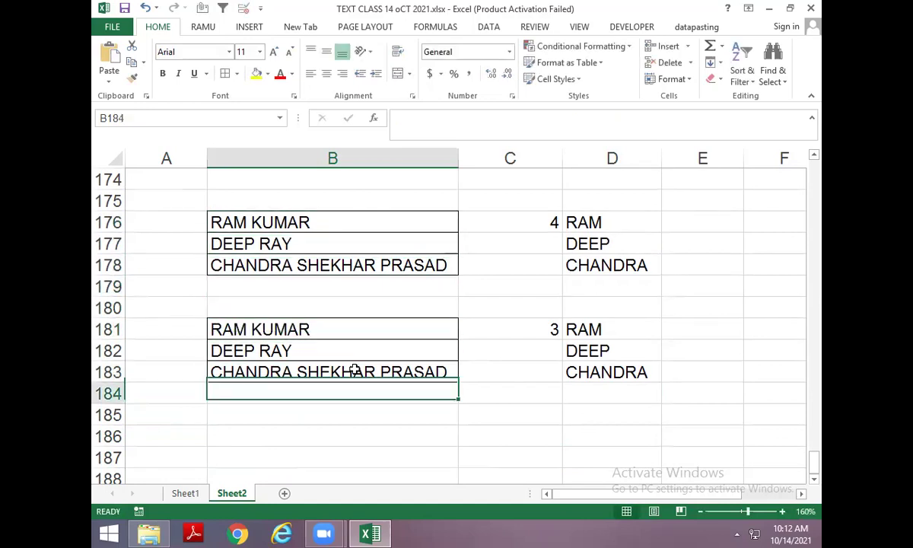
scroll(380, 327, "down", 1)
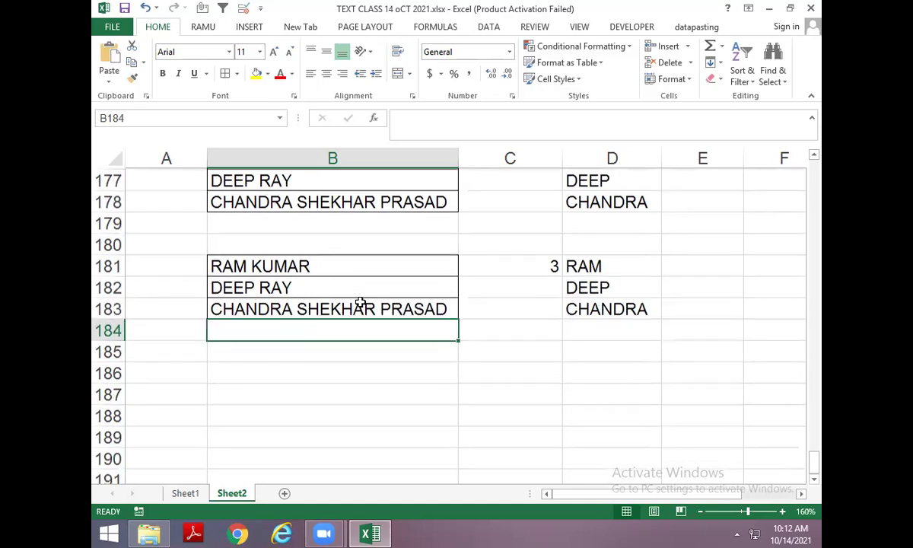
Type the heading SECOND NAME in B185.
left_click(280, 355)
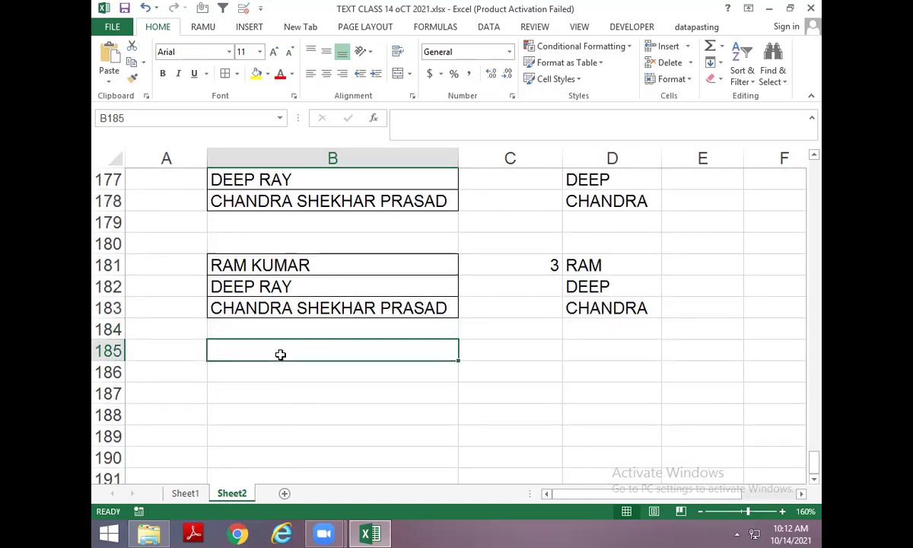
type("2")
key("Escape")
type("SECOND")
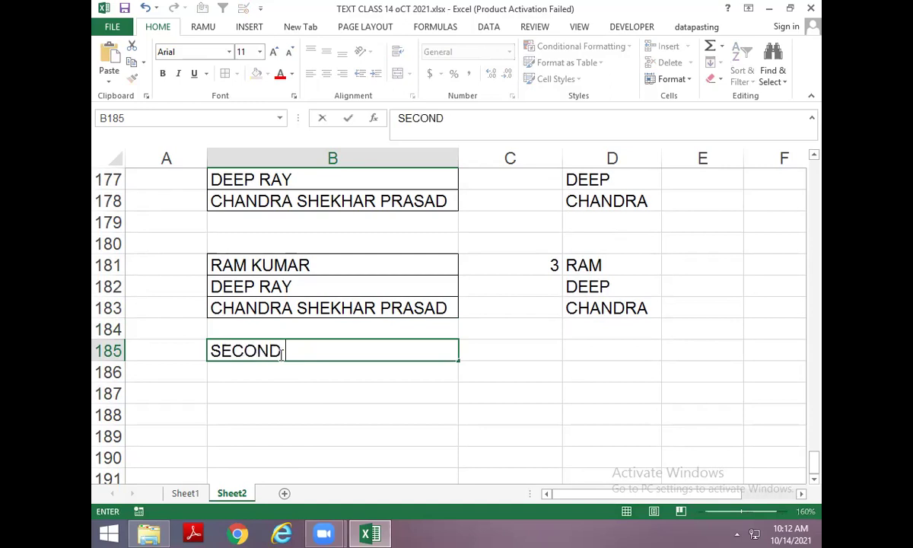
type(" NAME")
key("Return")
key("Up")
key("Up")
key("Up")
key("Up")
key("Up")
key("shift+Down")
key("shift+Down")
key("ctrl+c")
key("Down")
key("Down")
key("Down")
key("Down")
key("Down")
key("Down")
key("ctrl+v")
key("Down")
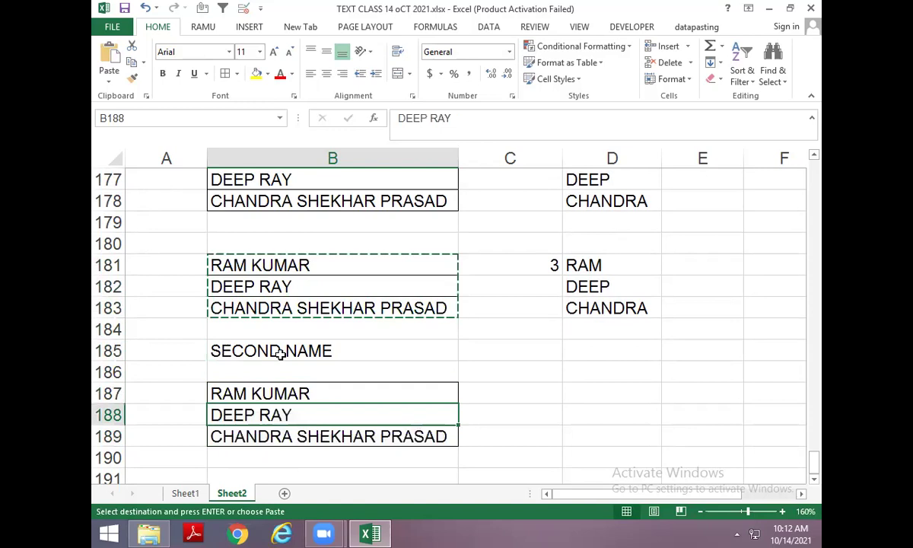
key("Escape")
key("Down")
key("F2")
key("BackSpace")
key("BackSpace")
key("BackSpace")
key("BackSpace")
key("BackSpace")
key("BackSpace")
key("BackSpace")
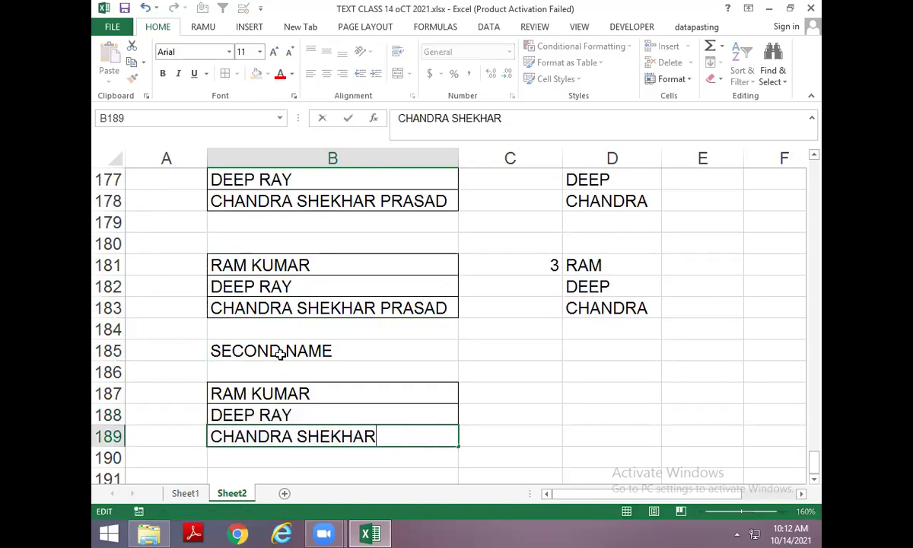
key("Return")
key("Up")
key("Up")
key("Up")
key("Up")
key("Up")
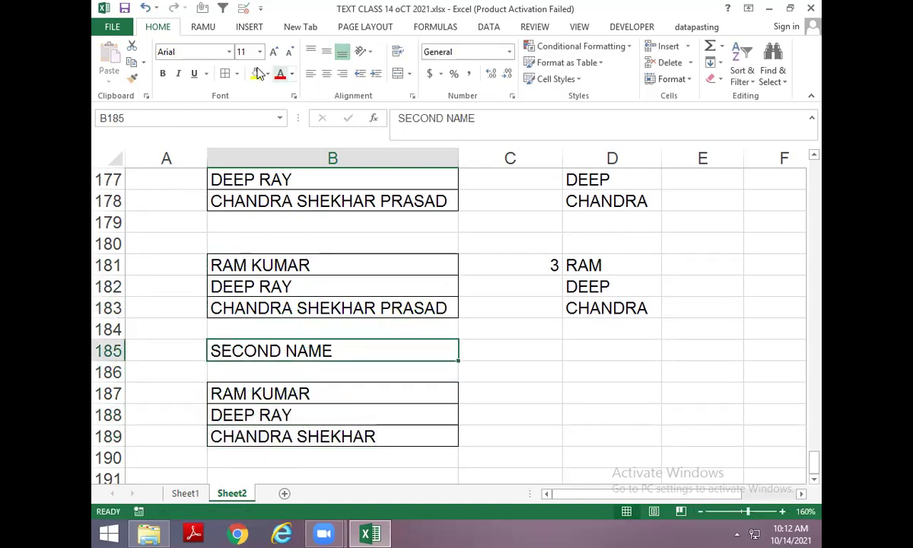
Fill the heading yellow and enter =FIND(" ",B187) in C187, giving 4.
left_click(256, 73)
key("Return")
key("Down")
key("Right")
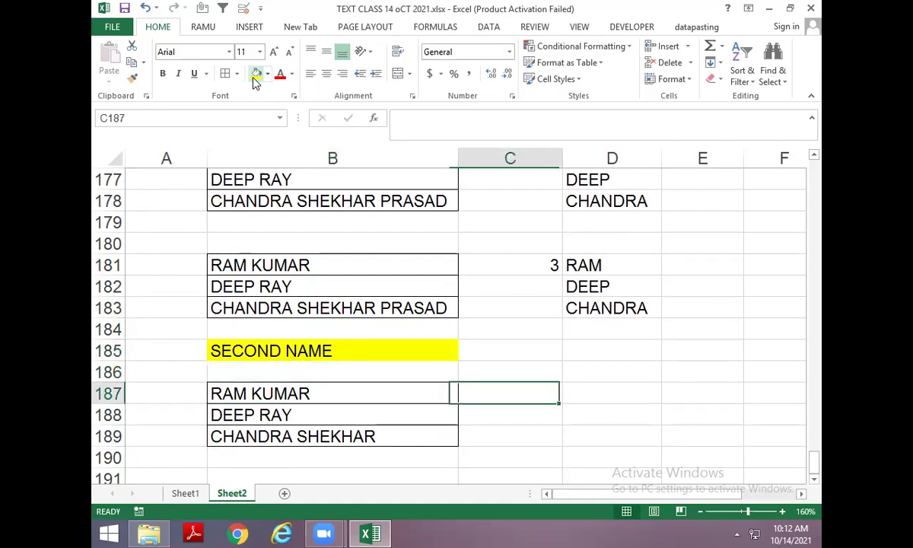
type("=FIND(")
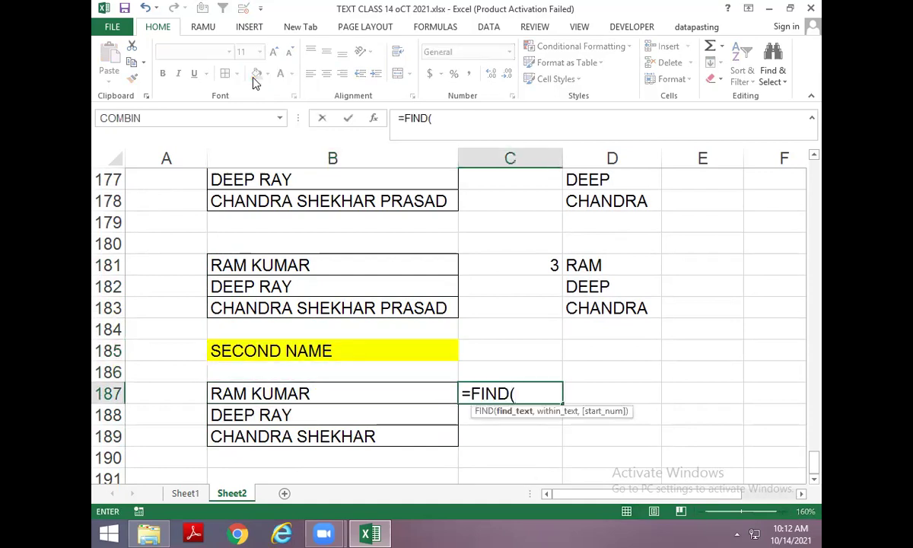
type("\" \",")
key("Left")
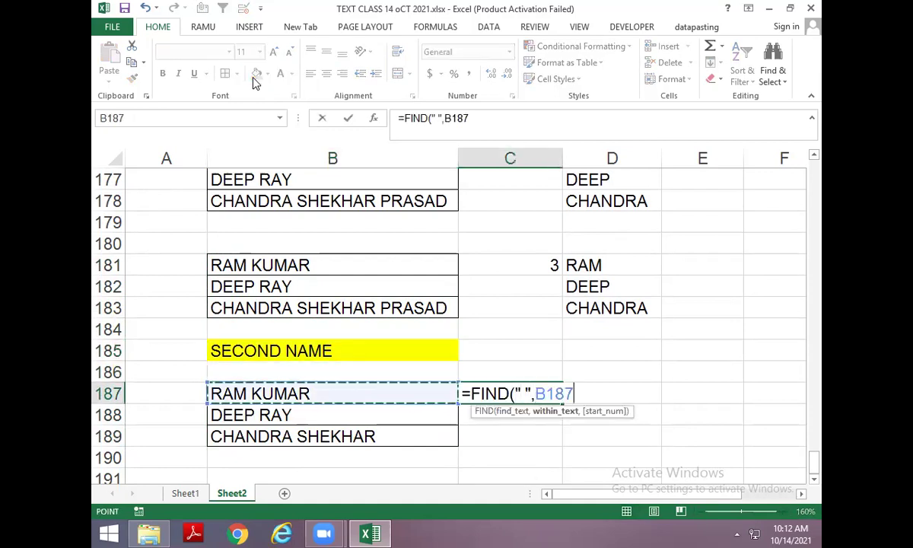
key("ctrl+Return")
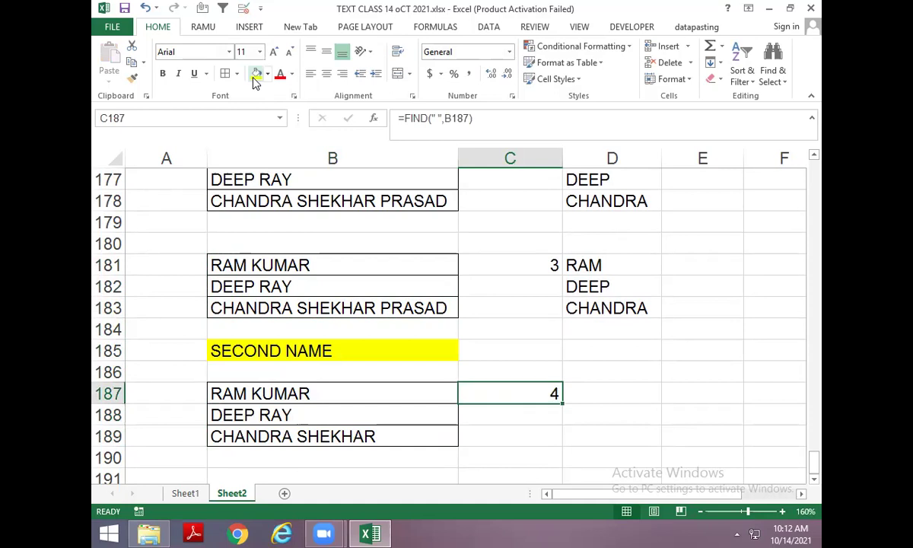
Enter =LEN(B187) in D187 for a length of 9, discarding an abandoned RIGHT attempt.
key("Right")
type("=")
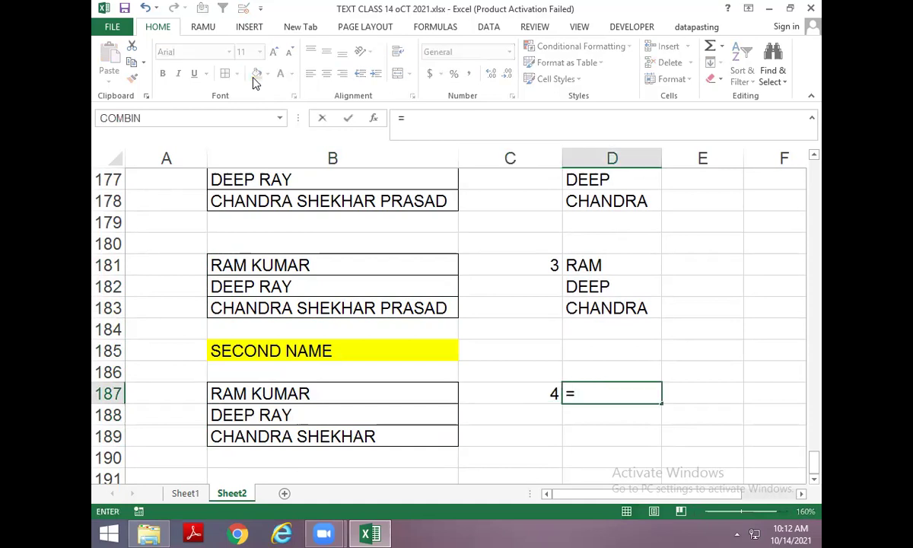
type("RIGHT(")
key("Left")
key("Left")
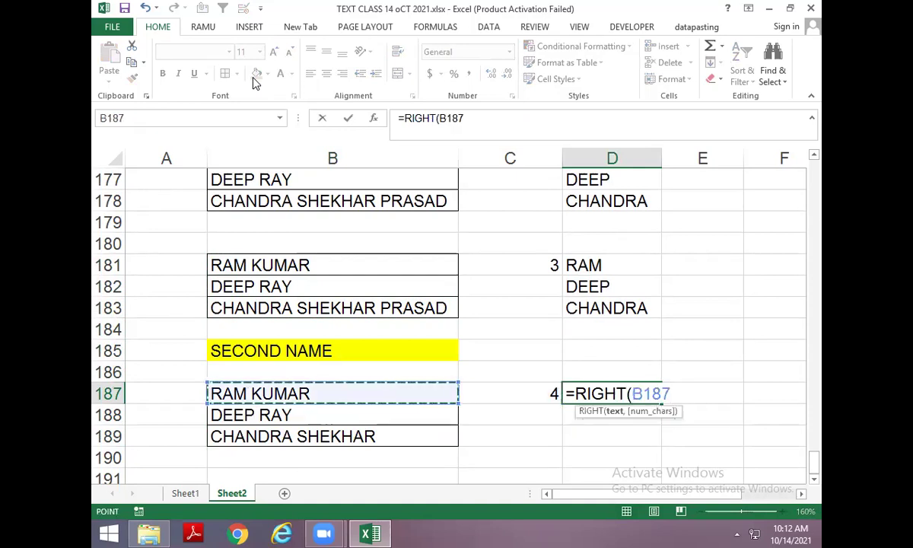
type(",L")
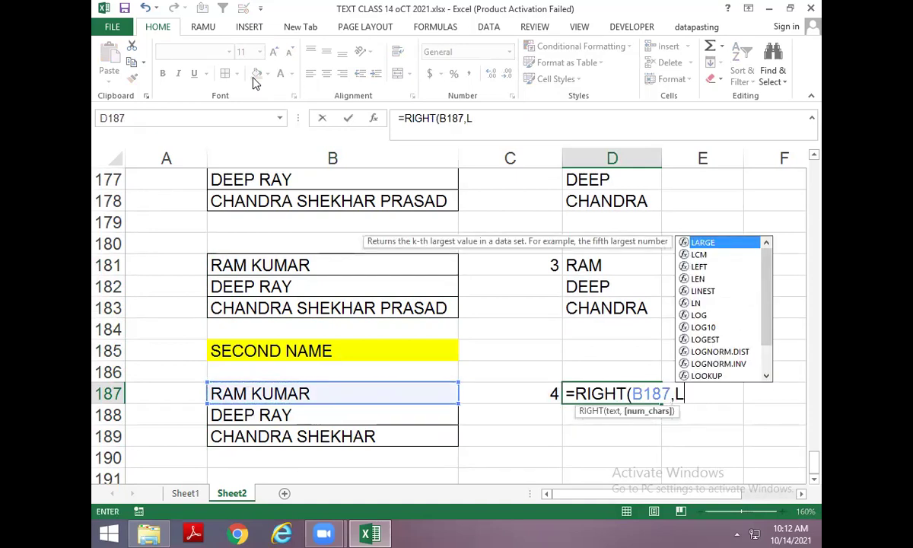
type("EN(")
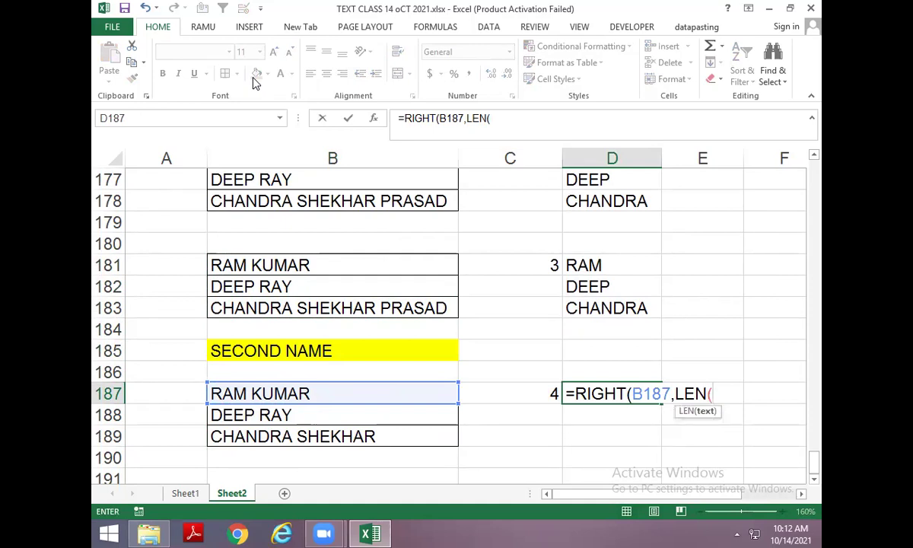
key("Escape")
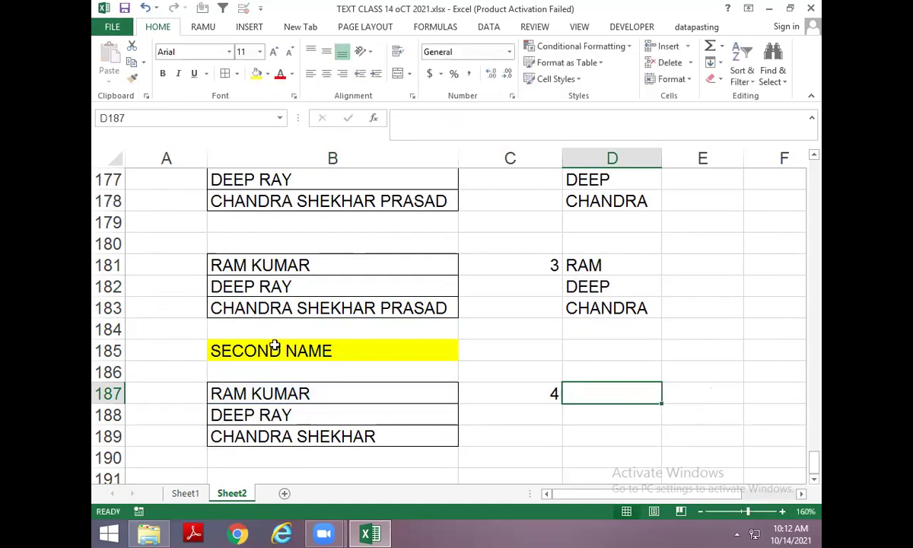
type("=LEN(")
key("Left")
key("Left")
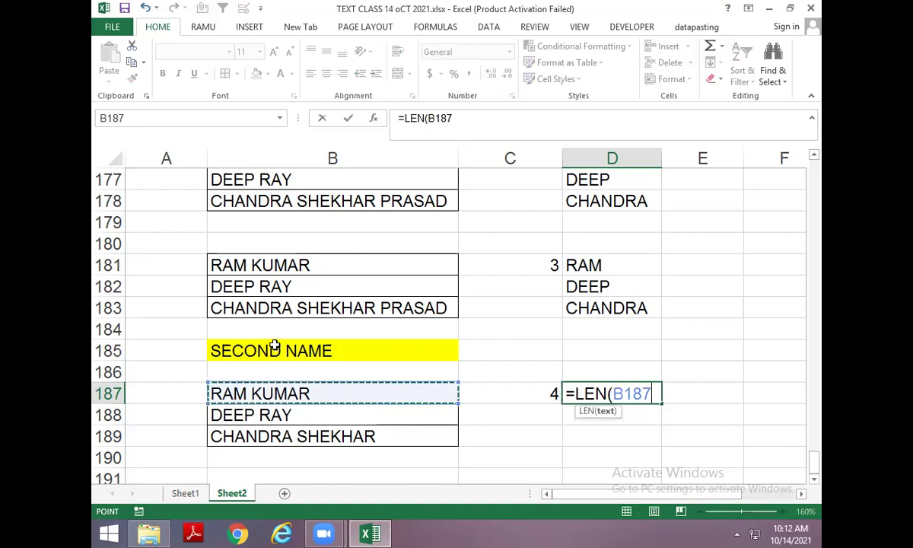
key("Return")
key("Up")
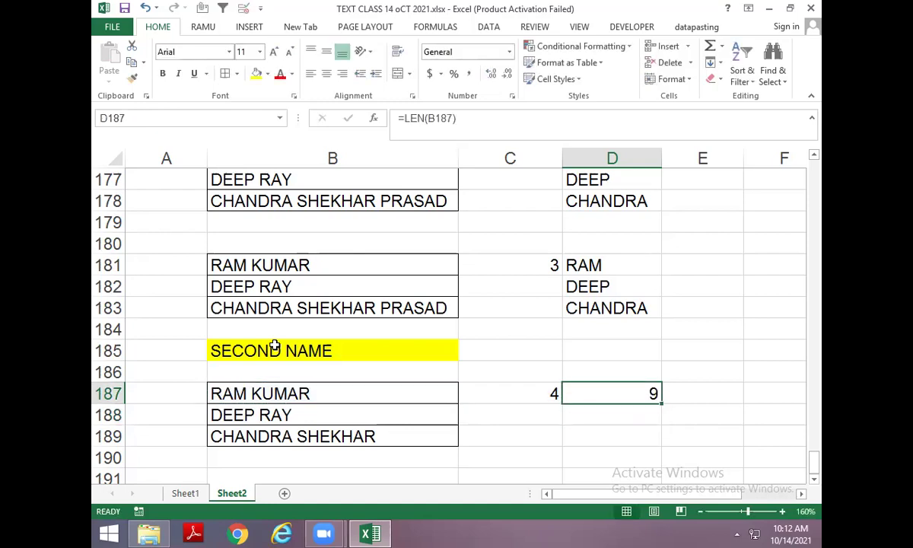
key("Left")
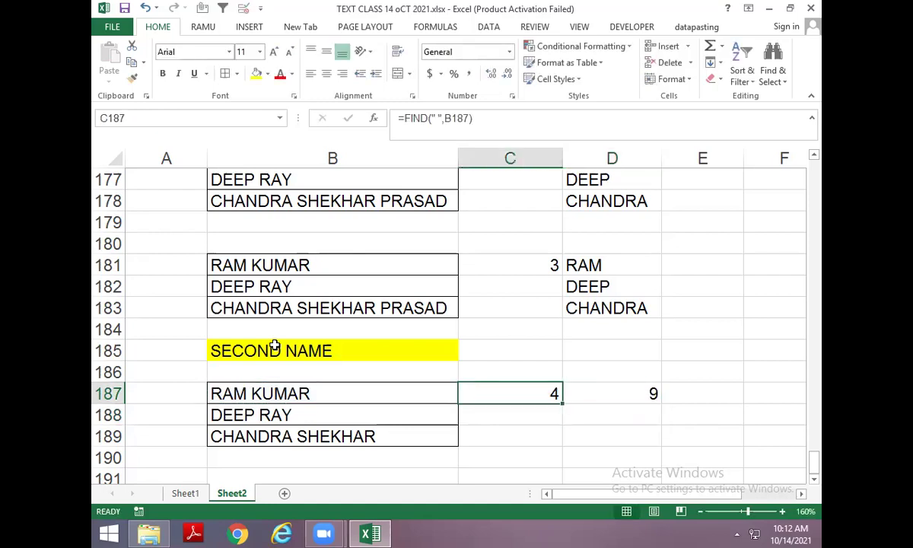
Enter =D187-C187 in E187, giving a difference of 5.
key("Right")
key("Right")
type("=LE")
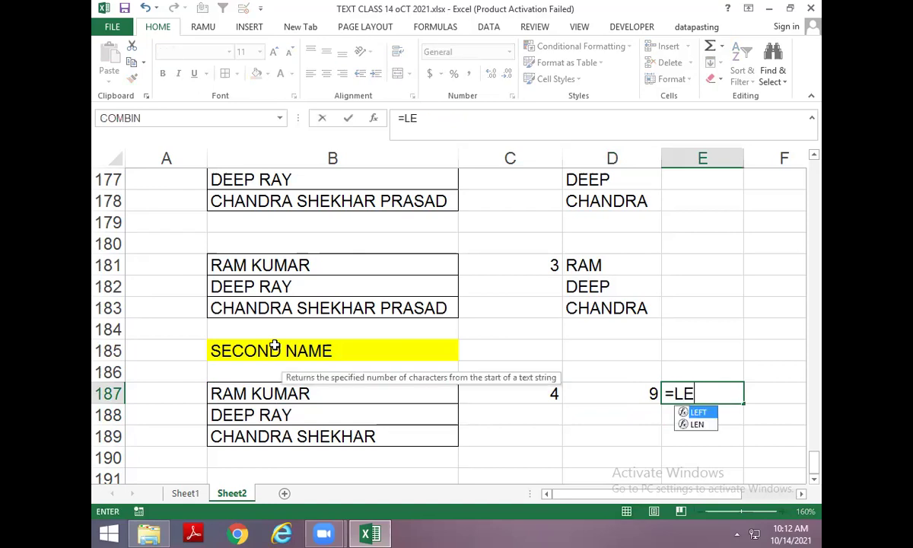
key("BackSpace")
key("BackSpace")
key("Left")
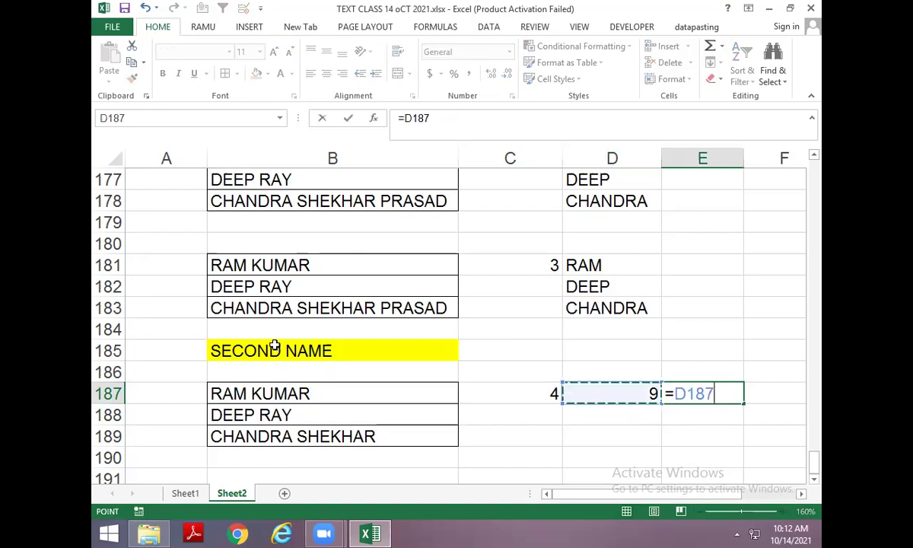
type("-")
key("Left")
Begin a RIGHT formula in F187 to extract the surname.
key("Left")
key("Return")
key("Right")
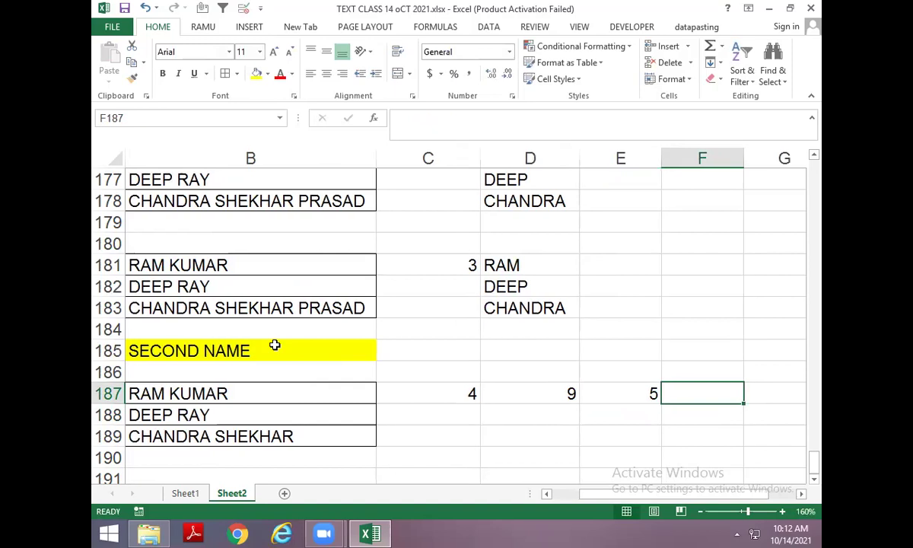
type("=RIGHT(")
key("Left")
key("Left")
key("Left")
key("Left")
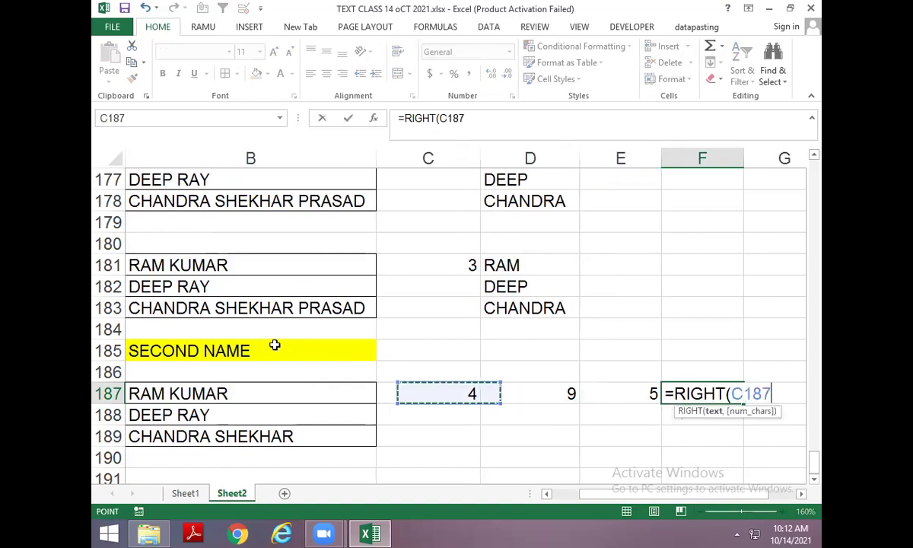
type("M")
key("BackSpace")
type(",")
Replace the E187 reference in F187 with the D187-C187 subtraction.
key("Left")
key("Return")
key("Up")
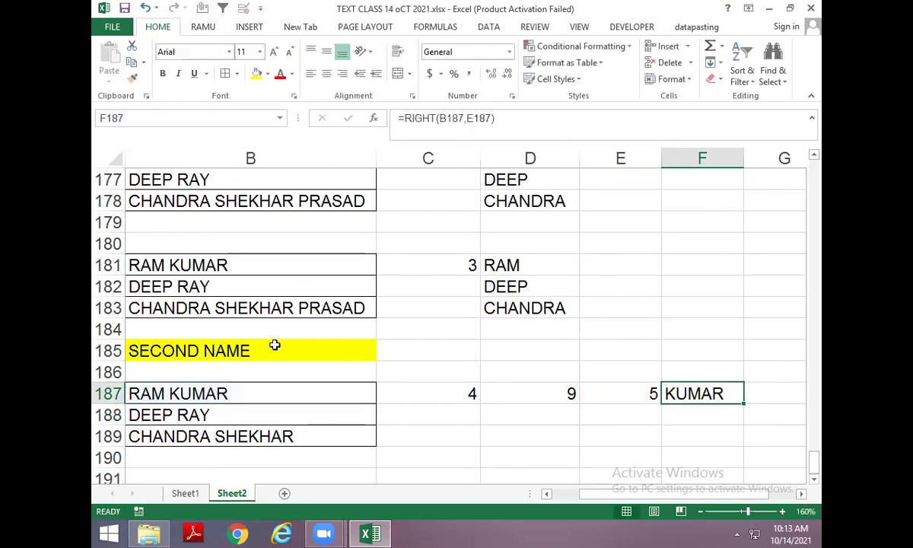
key("Left")
key("F2")
key("shift+Home")
key("shift+Right")
key("ctrl+c")
key("Escape")
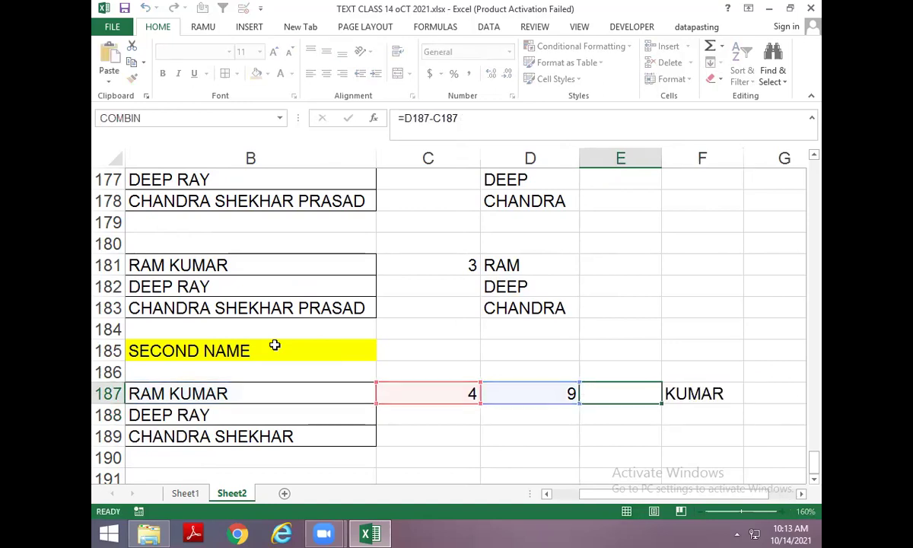
key("Right")
key("F2")
key("Left")
key("Left")
key("Delete")
key("Delete")
key("Delete")
key("Delete")
key("ctrl+v")
key("Return")
Replace the D187 reference in F187 with LEN(B187).
key("Up")
key("Left")
key("Left")
key("F2")
key("shift+Home")
key("shift+Right")
key("ctrl+c")
key("Escape")
key("Right")
key("Right")
key("F2")
key("Left")
key("Left")
key("Left")
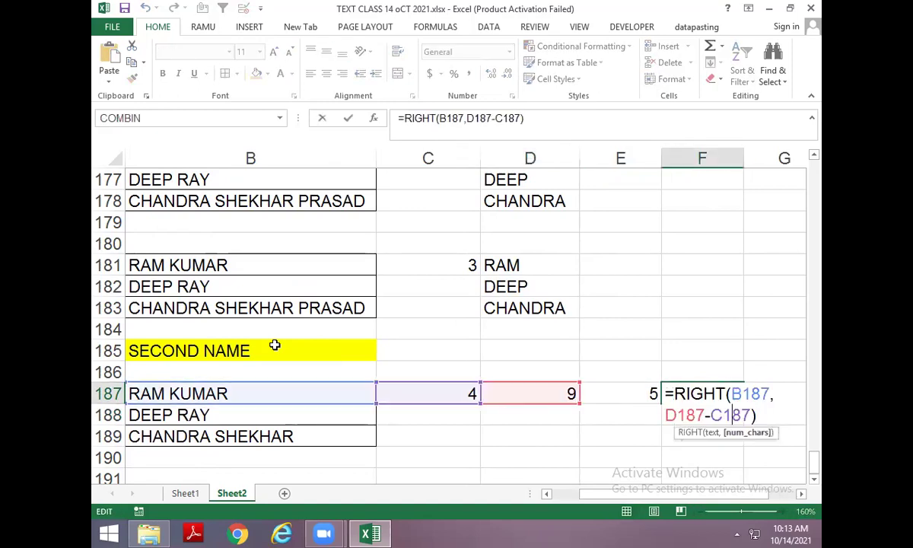
key("BackSpace")
key("Delete")
key("Delete")
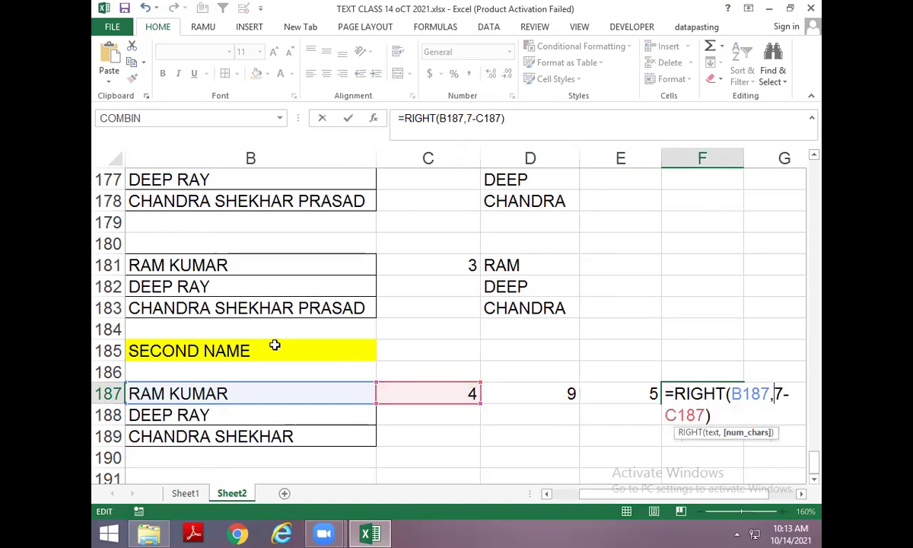
key("Delete")
key("ctrl+v")
key("Return")
Replace the C187 reference in F187 with FIND(" ",B187), still returning KUMAR.
key("Up")
key("Left")
key("Left")
key("Left")
key("F2")
key("shift+Home")
key("shift+Right")
key("ctrl+c")
key("Escape")
key("Right")
key("Right")
key("Right")
key("F2")
key("Left")
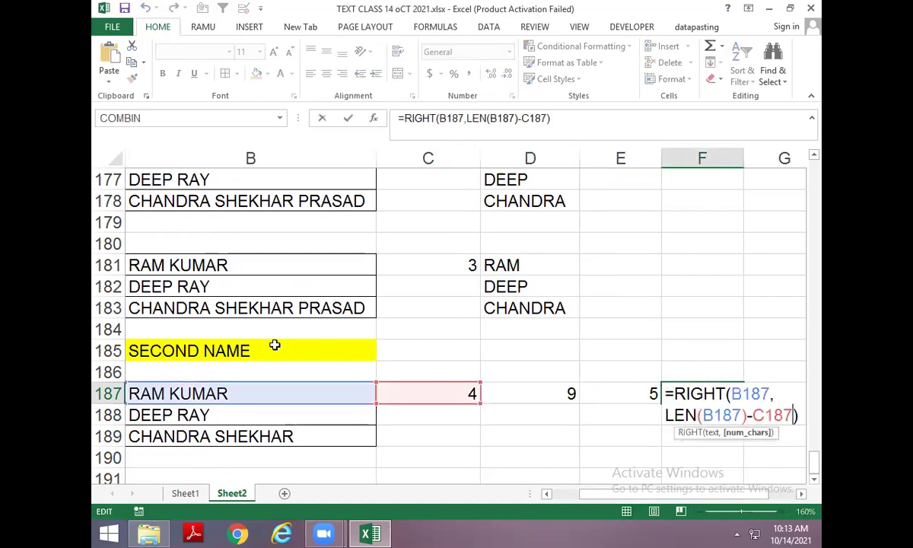
key("Delete")
key("Delete")
key("Delete")
key("Delete")
key("ctrl+v")
key("ctrl+Return")
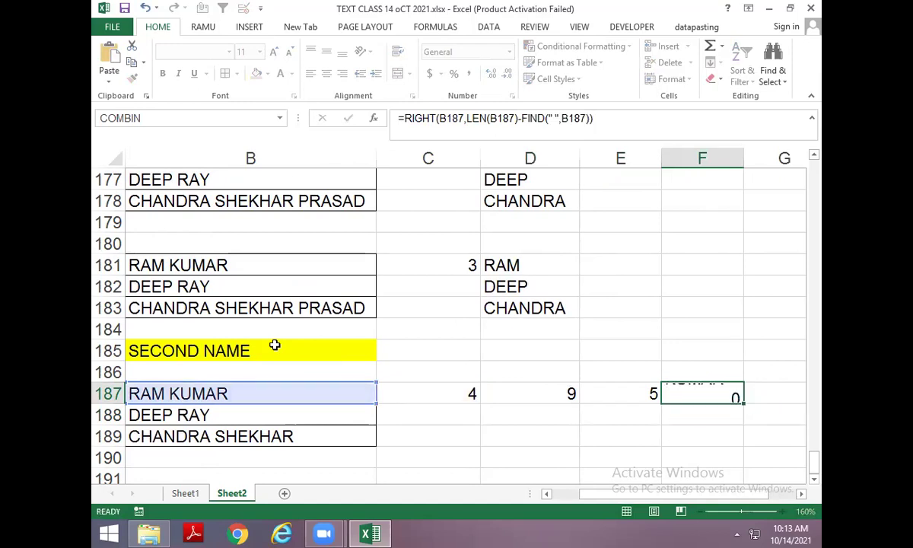
Fill the nested formula down to F189 to get RAY and SHEKHAR.
key("Down")
key("ctrl+d")
key("Down")
key("ctrl+d")
key("Down")
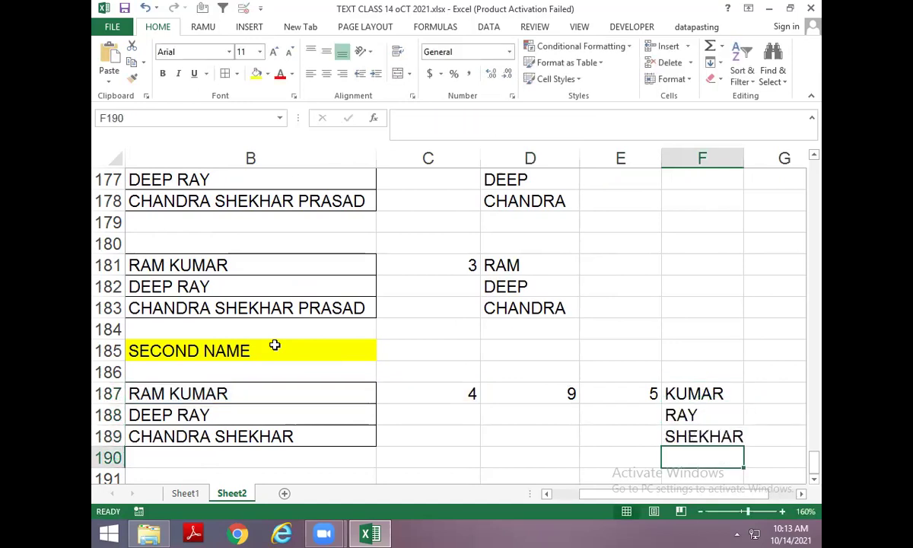
key("Left")
key("Left")
key("Left")
key("Left")
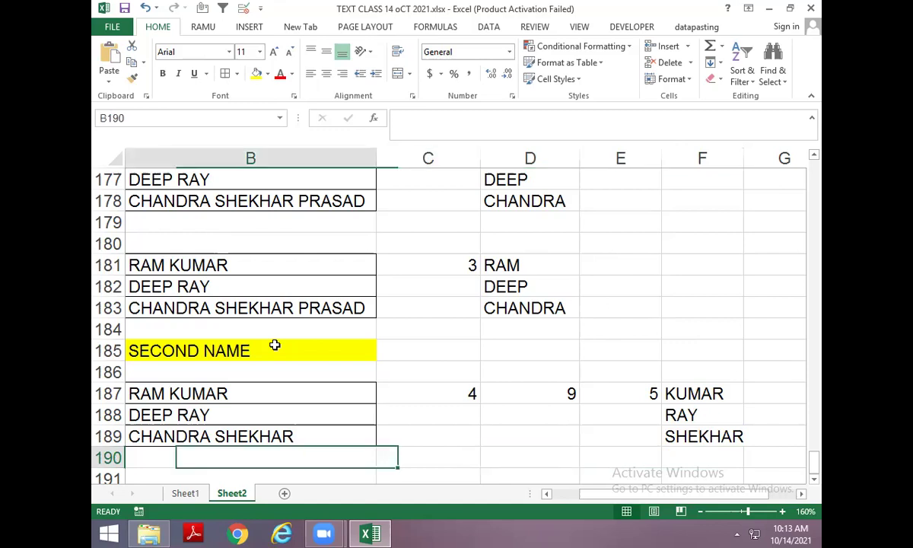
Copy the names in B187:B189 into B191:B193.
key("Up")
key("Up")
key("Up")
key("shift+Down")
key("shift+Down")
key("ctrl+c")
key("Down")
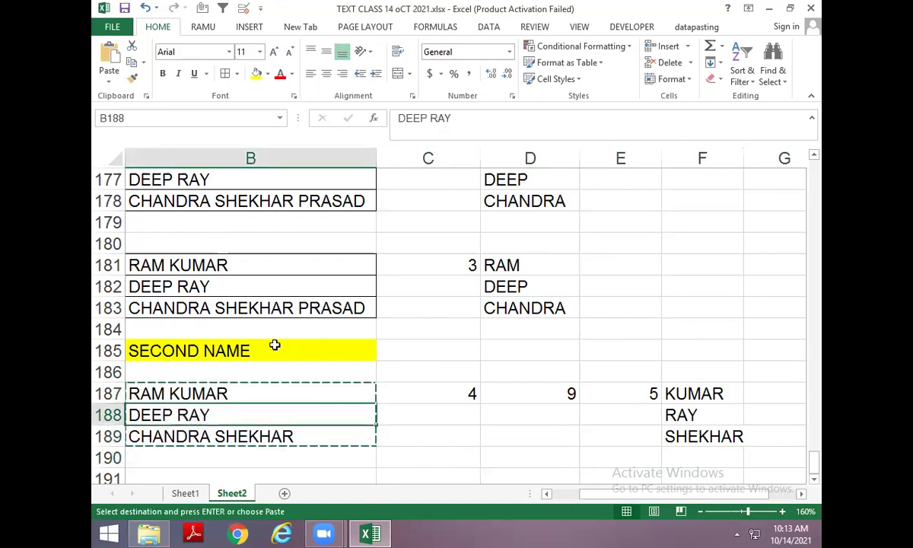
key("Down")
key("Down")
key("Down")
key("Down")
key("Down")
key("Down")
key("Down")
key("Down")
key("Down")
key("Down")
key("Up")
key("Up")
key("Up")
key("Up")
key("Up")
key("Up")
key("Up")
key("ctrl+v")
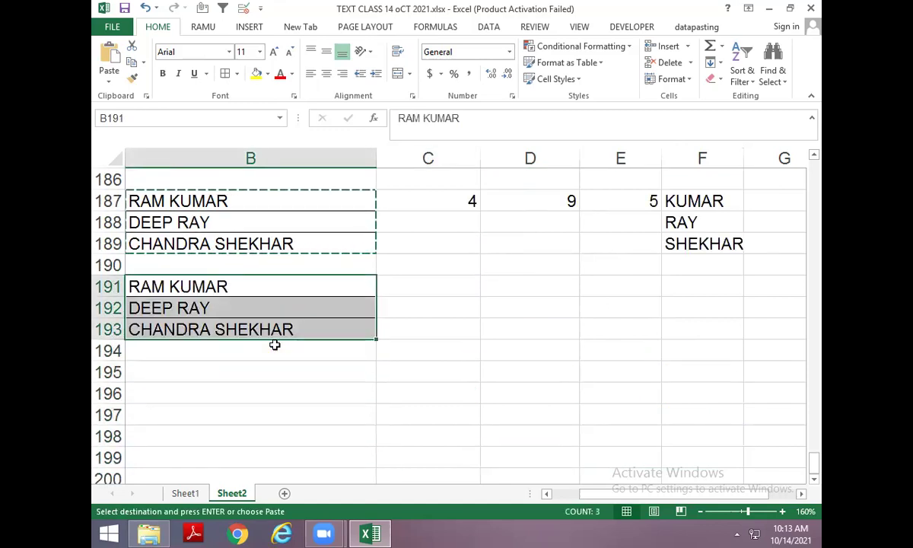
key("Escape")
key("Left")
Enter =FIND(" ",B191) in C191, giving 4.
key("Right")
key("Right")
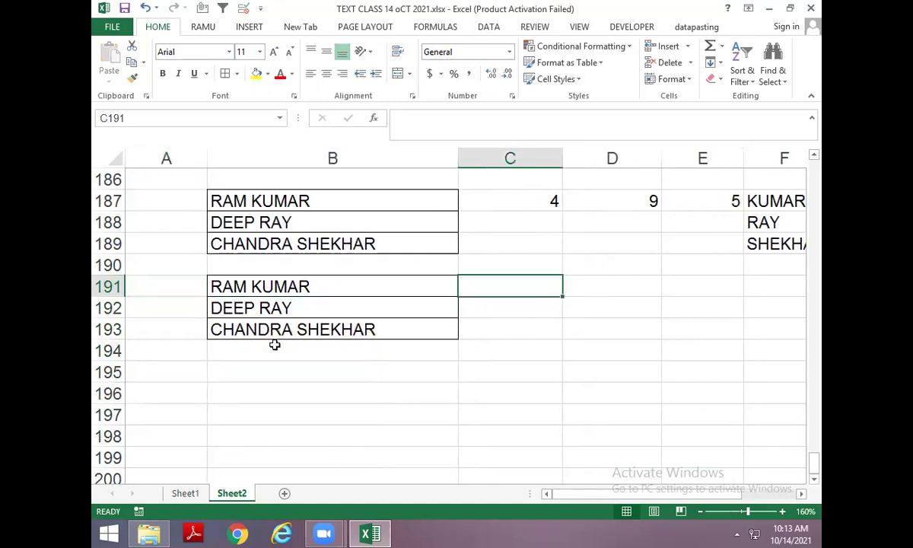
type("=FIND(")
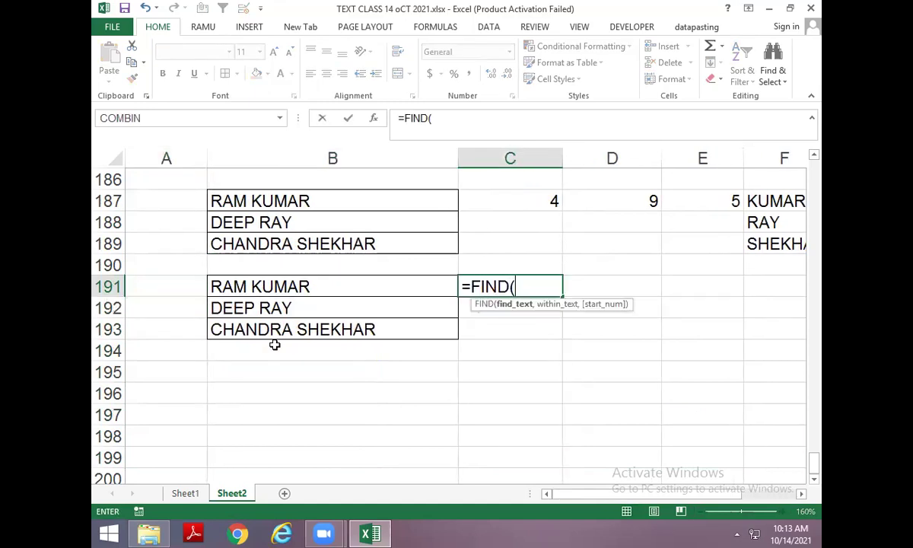
type("\" \",")
key("Left")
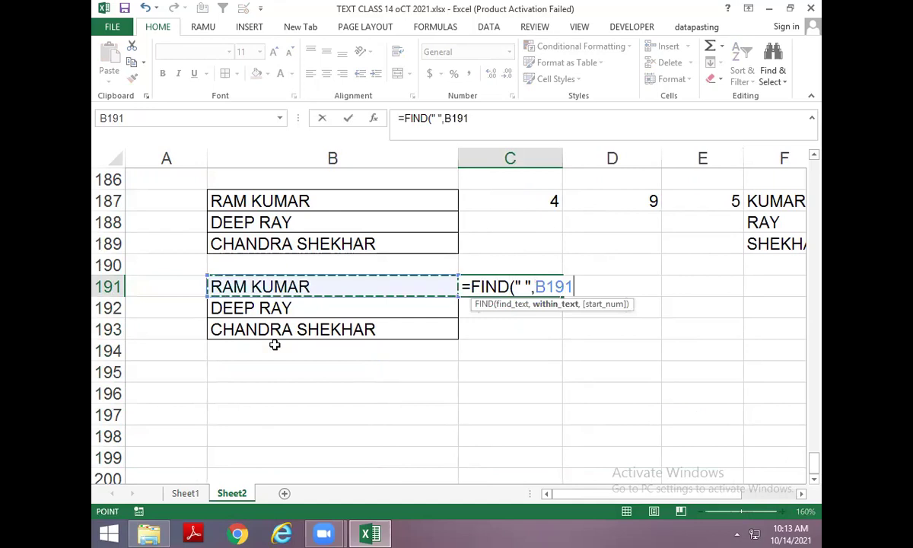
key("ctrl+Return")
key("Right")
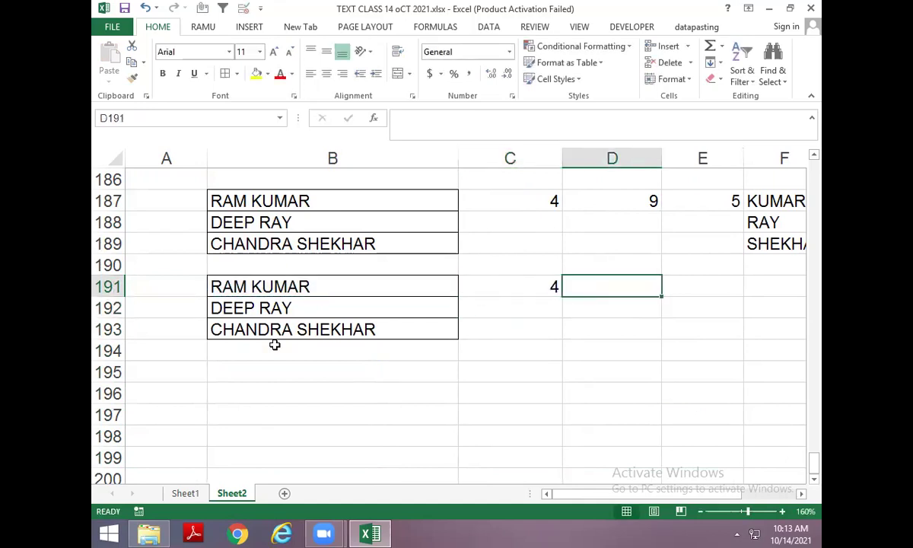
Enter =REPLACE(B191,1,C191,LEN(B191)) in D191, which returns 9KUMAR.
type("=REPLACE(")
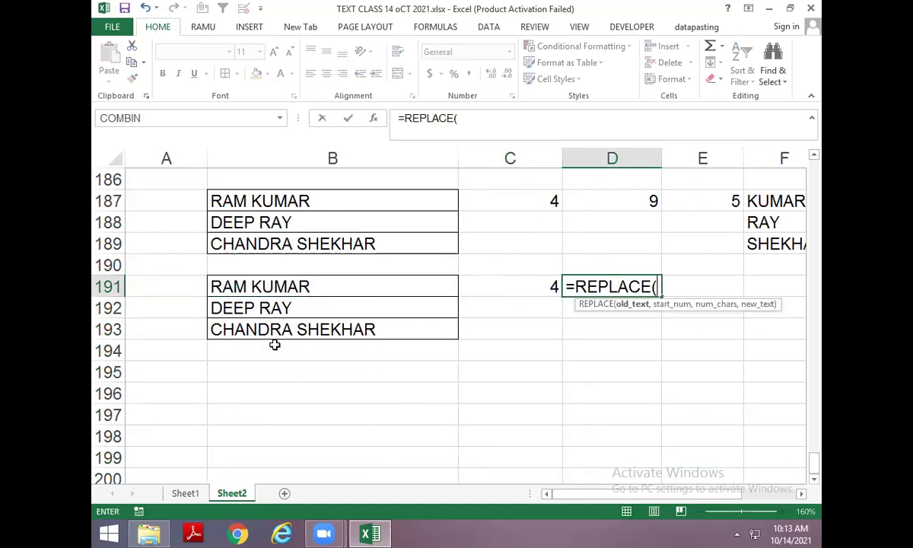
key("Left")
key("Left")
type(",")
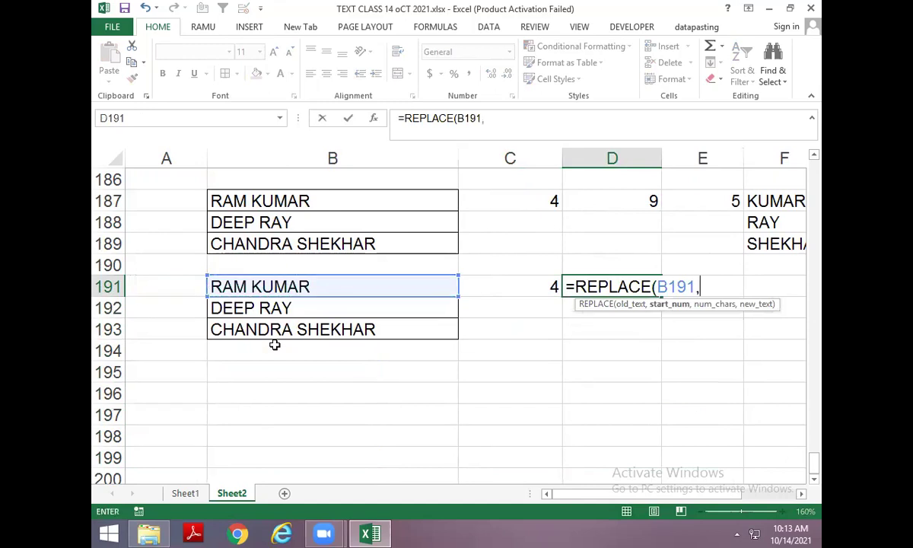
type("1,")
key("Left")
type(",LEN")
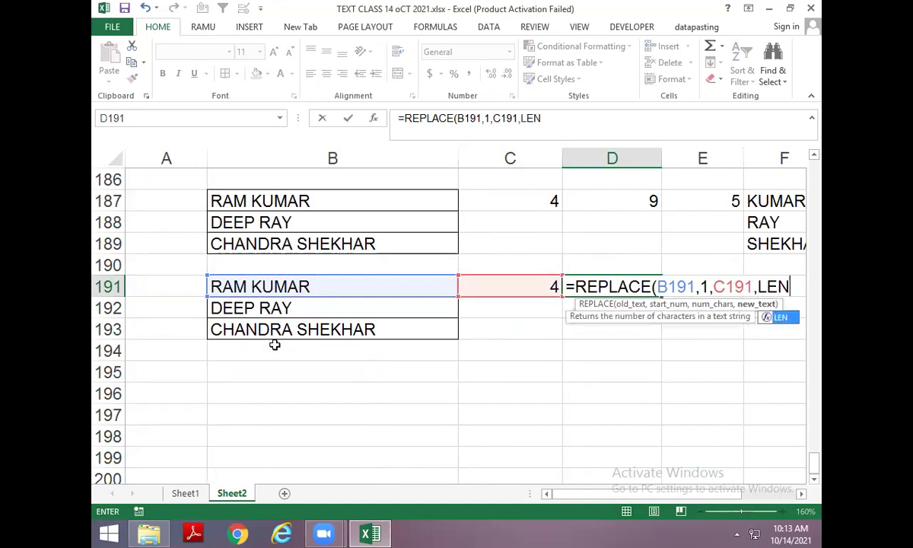
type("(")
left_click(238, 286)
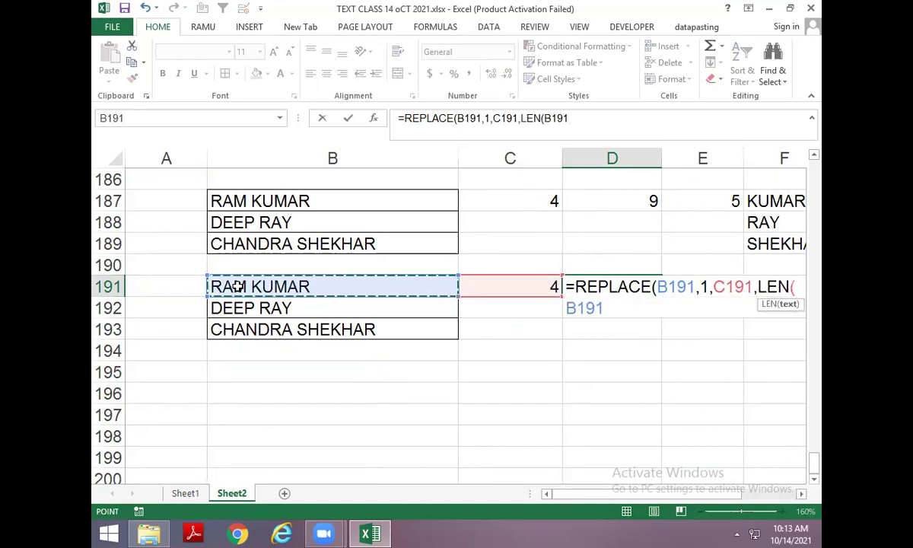
key("Return")
key("Return")
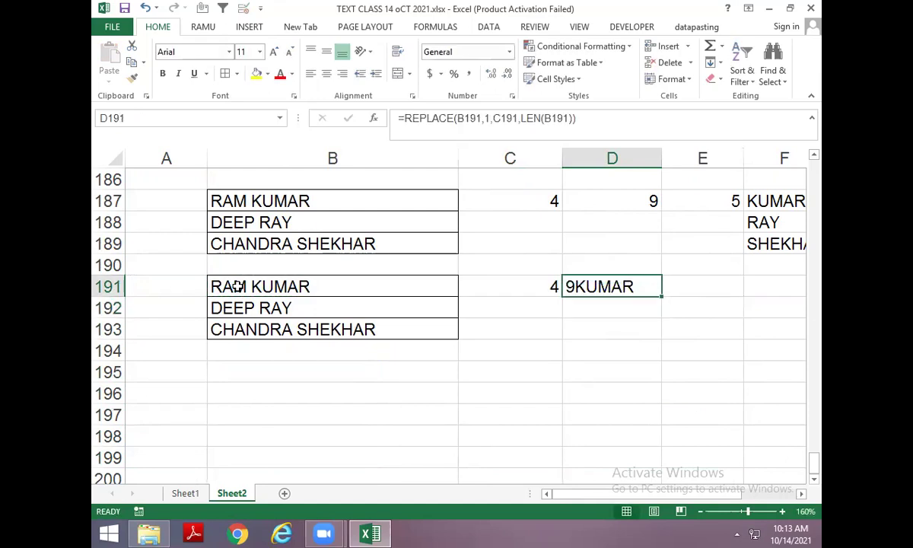
key("F2")
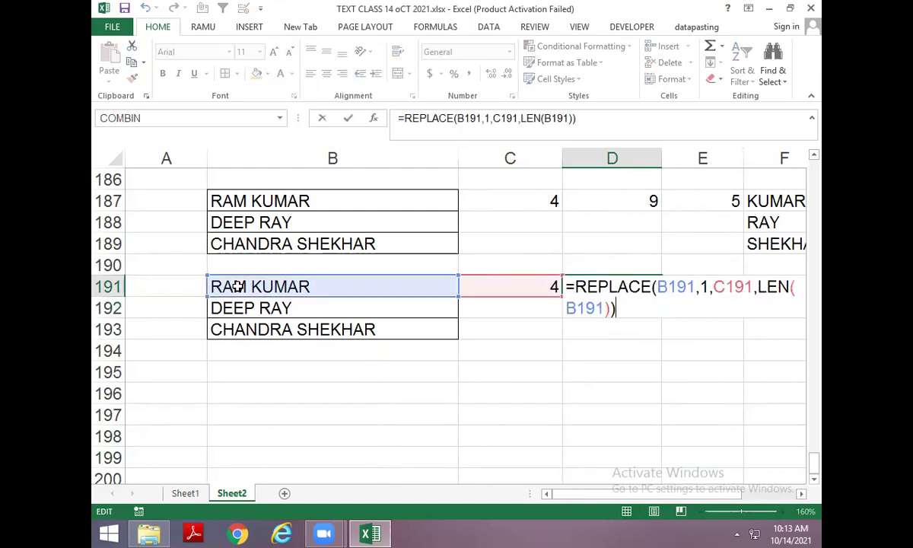
key("Escape")
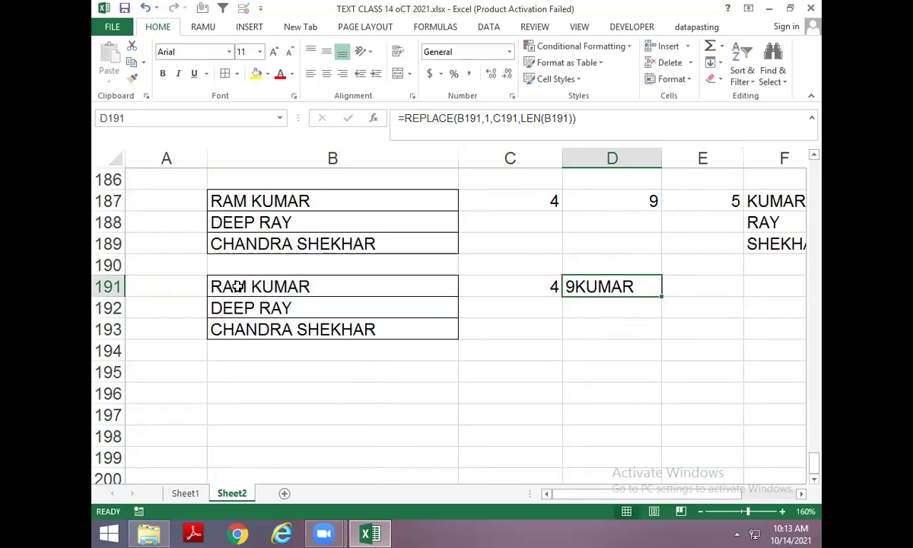
Enter =REPLACE(B191,1,C191,"") in D191 so it shows KUMAR.
key("Delete")
type("=")
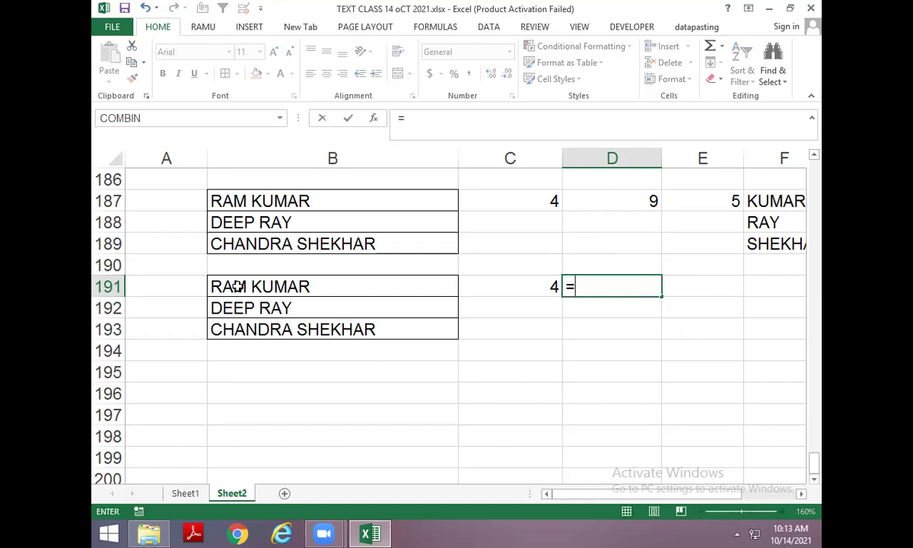
type("REPL")
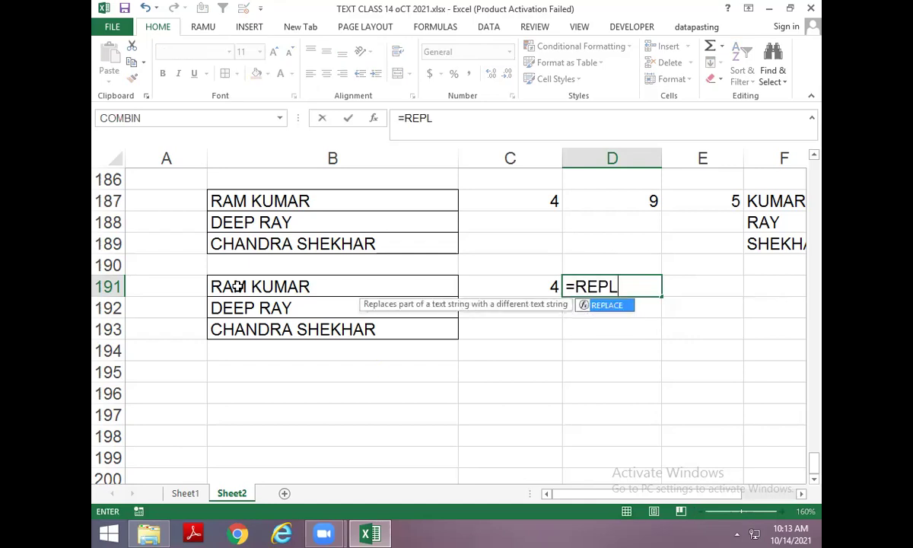
key("Tab")
left_click(237, 285)
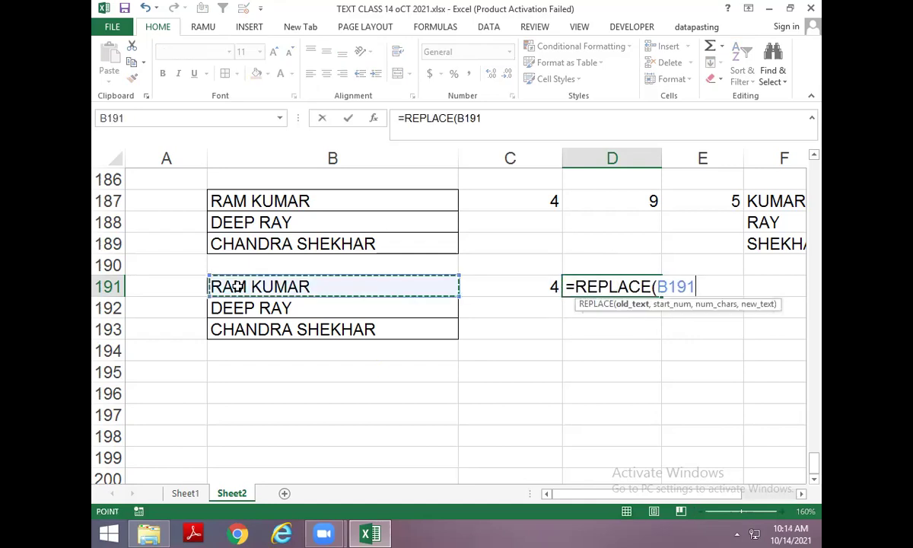
type(",")
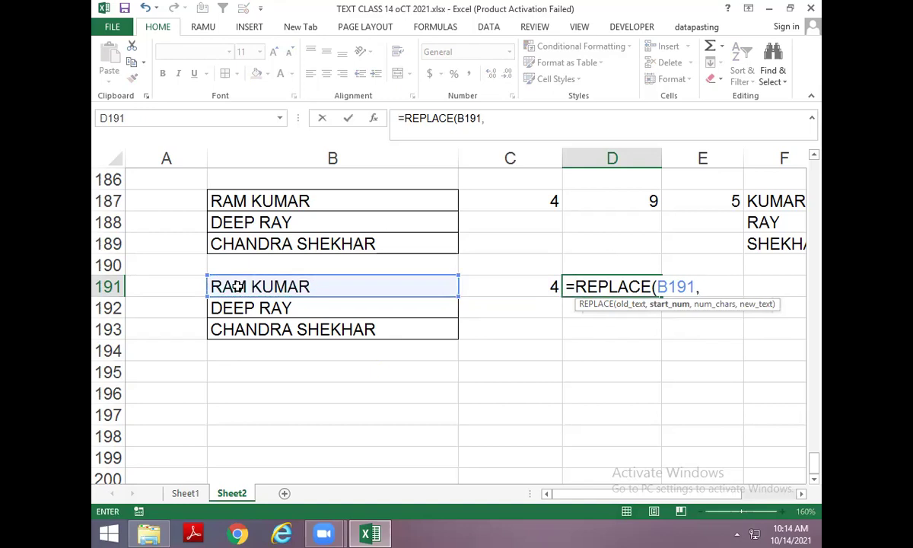
key("Left")
key("BackSpace")
key("BackSpace")
key("BackSpace")
key("BackSpace")
type(",")
key("BackSpace")
type("1,")
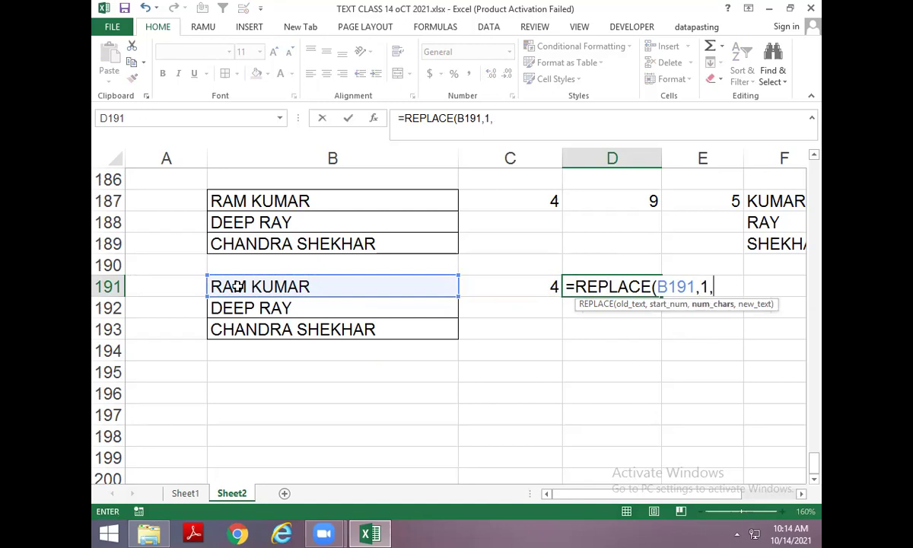
left_click(478, 286)
type(",")
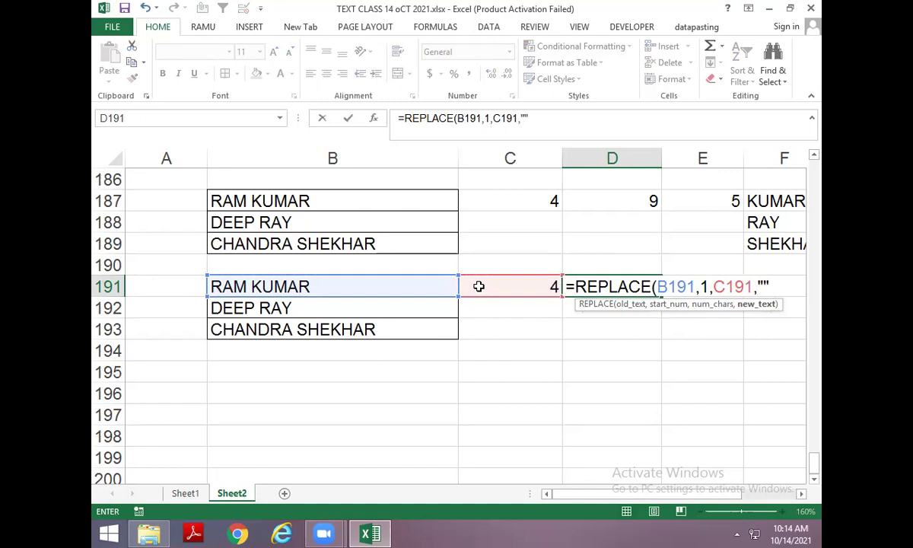
key("Return")
Replace D191's C191 reference with C191's FIND(" ",B191) formula, nesting it inside REPLACE.
left_click(478, 286)
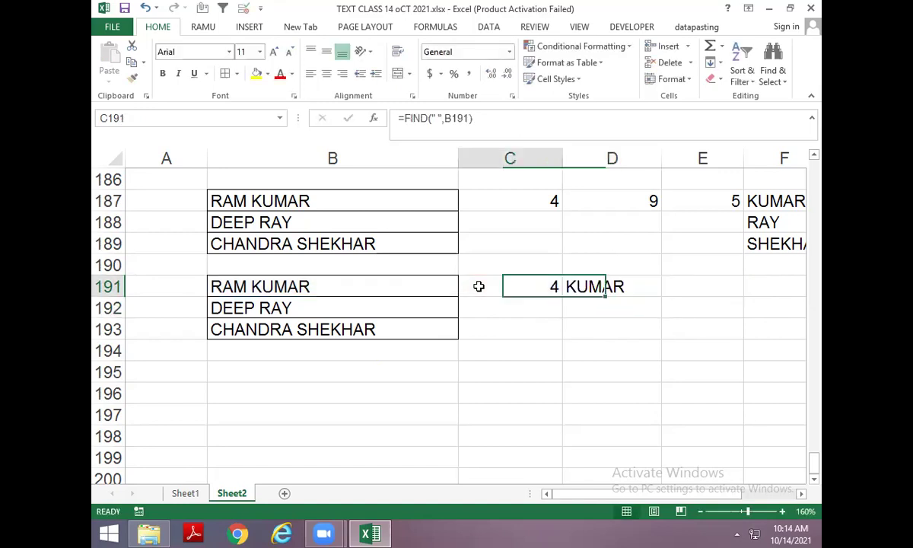
double_click(480, 286)
key("shift+Home")
key("shift+Right")
key("ctrl+c")
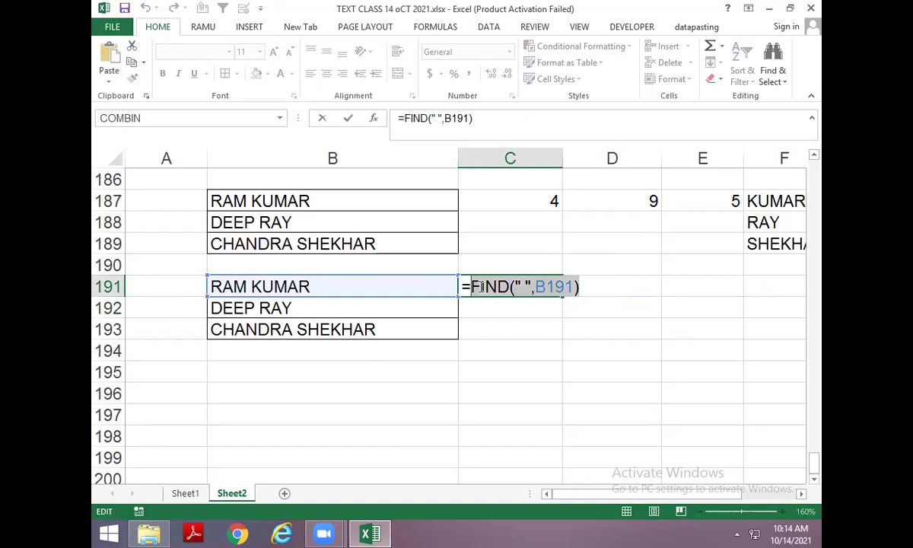
key("Escape")
key("Right")
key("F2")
key("Left")
key("Left")
key("Left")
key("Left")
key("Left")
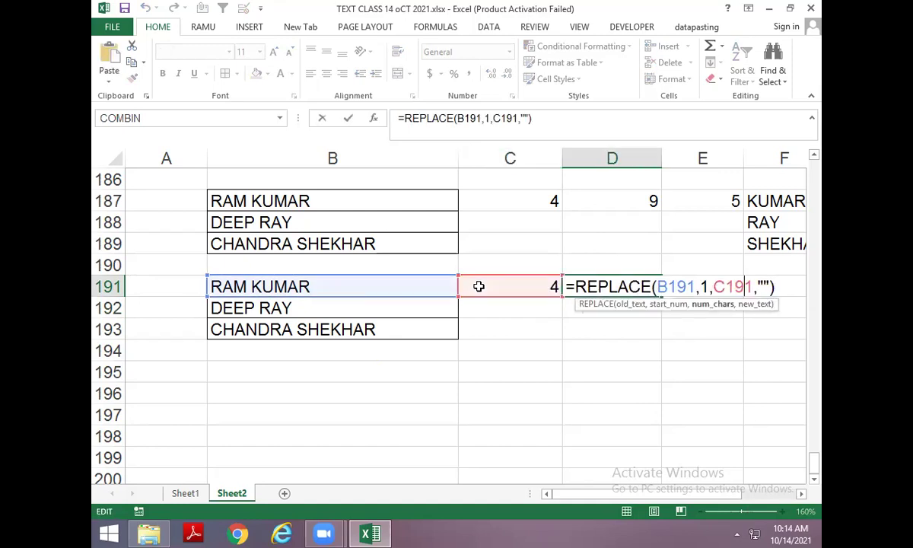
key("Delete")
key("Delete")
key("Delete")
key("Delete")
key("ctrl+v")
key("Return")
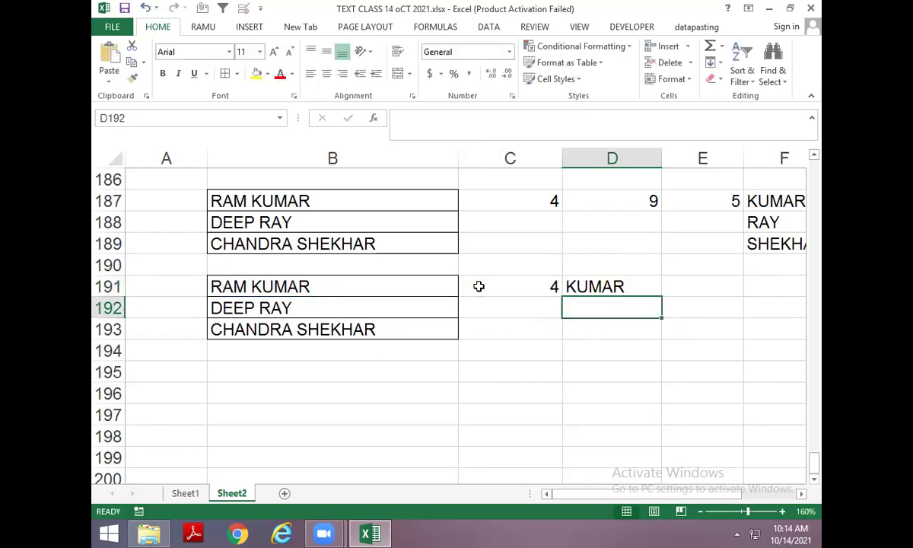
Demonstrate in B191 that deleting the first name RAM leaves KUMAR, then cancel the edit.
left_click(478, 286)
key("Left")
key("F2")
key("Home")
key("shift+Right")
key("shift+Right")
key("shift+Right")
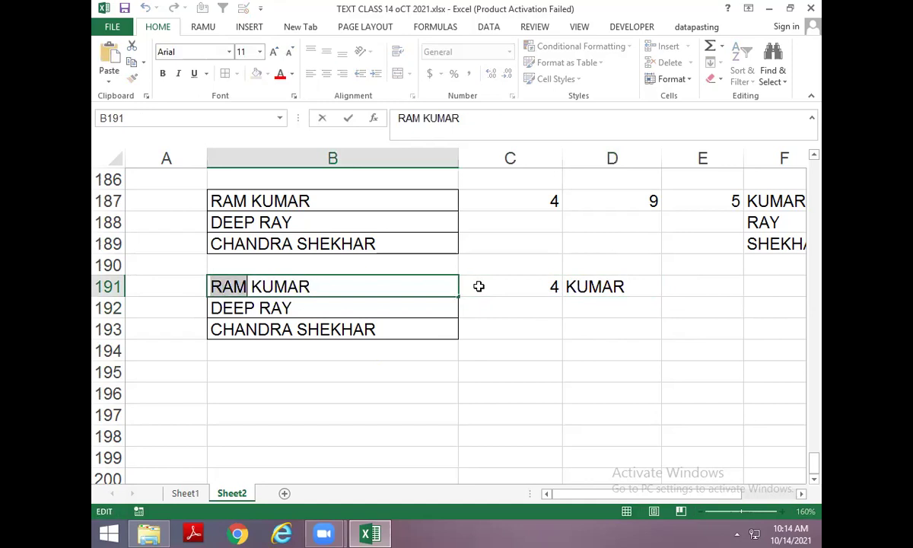
key("Delete")
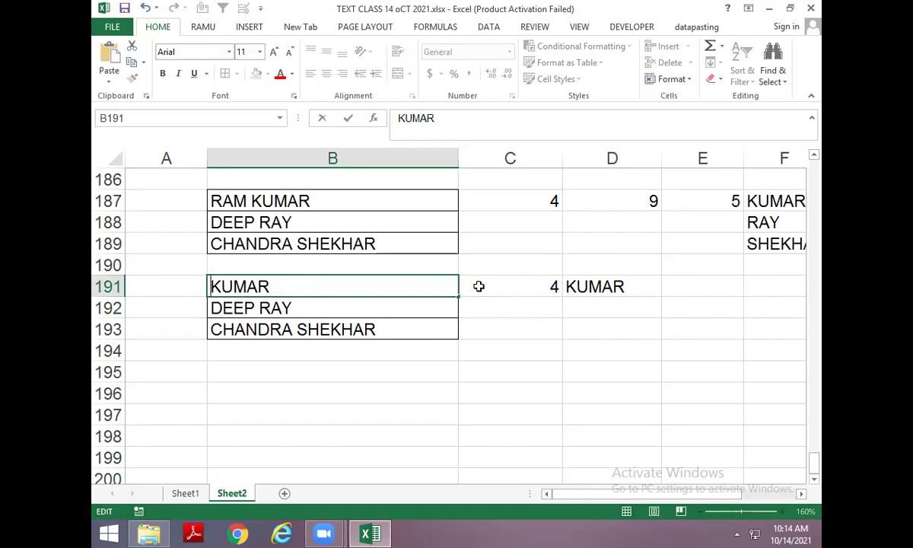
key("Escape")
Fill the nested REPLACE formula from D191 down to D193, giving RAY and SHEKHAR.
key("Right")
key("Right")
key("Down")
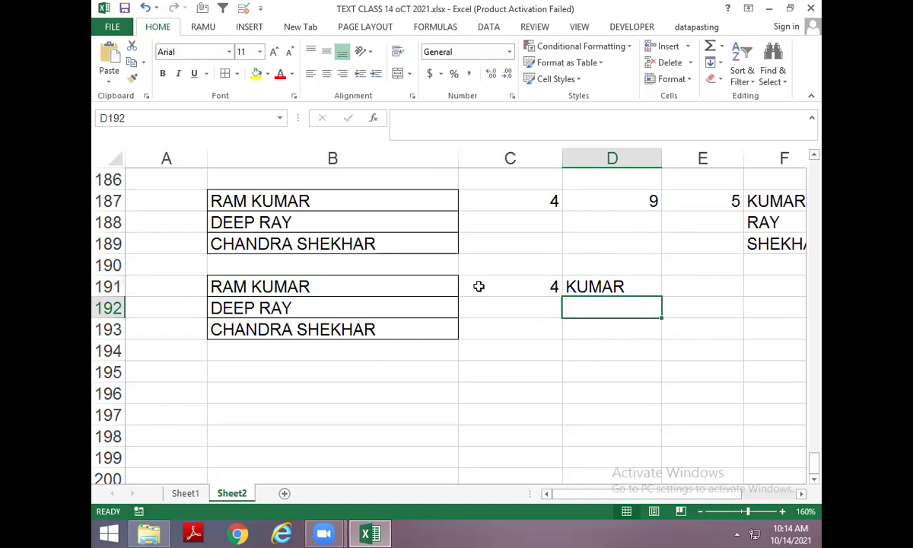
key("ctrl+d")
key("Down")
key("ctrl+d")
key("Down")
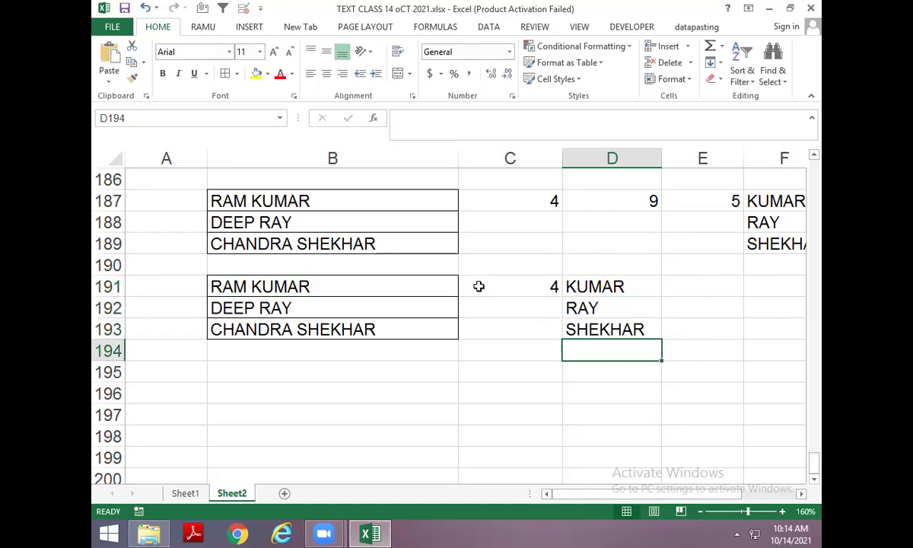
Copy the three names in B191:B193 into B196:B198.
key("Left")
key("Left")
key("Up")
key("Up")
key("Up")
key("shift+Down")
key("shift+Down")
key("ctrl+c")
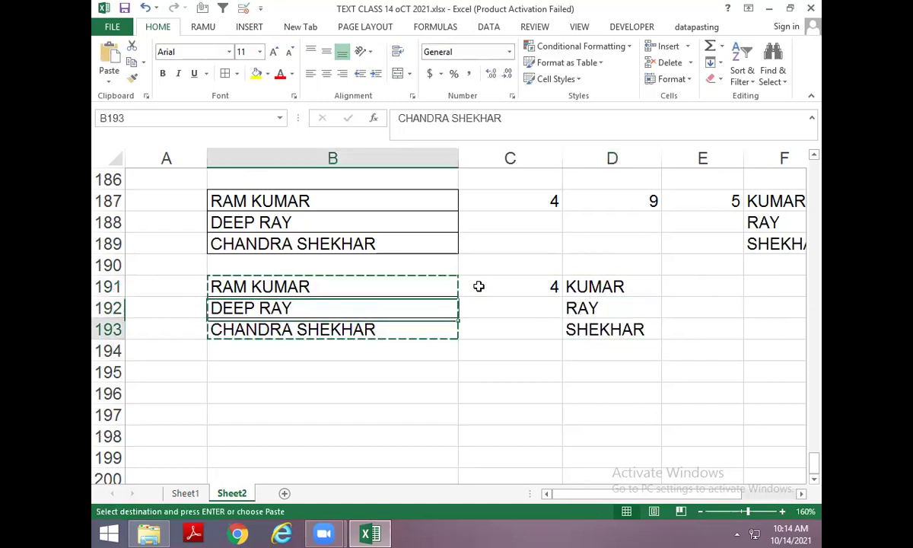
key("Down")
key("Down")
key("Down")
key("Down")
key("Down")
key("ctrl+v")
key("Down")
Enter =FIND(" ",B196) in C196 to locate the space in the name.
key("Up")
key("Right")
key("Escape")
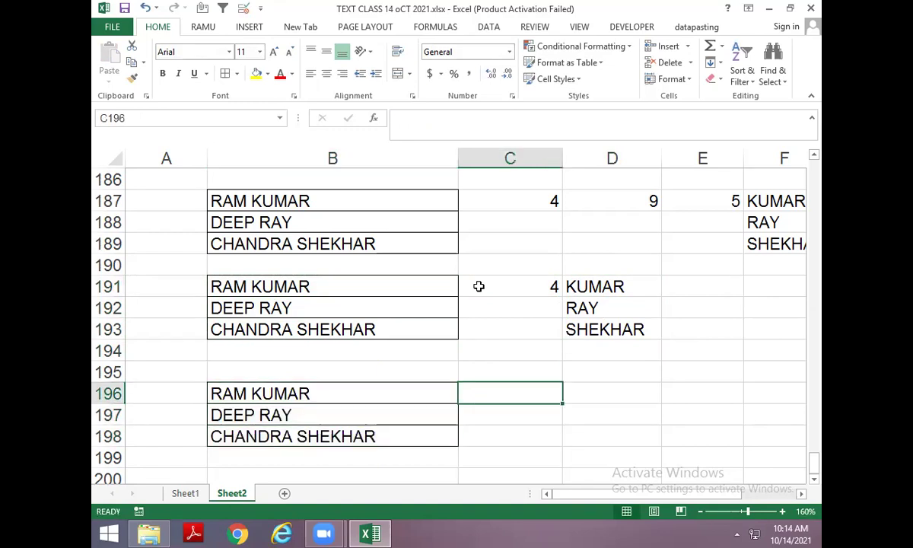
type("=FIND(")
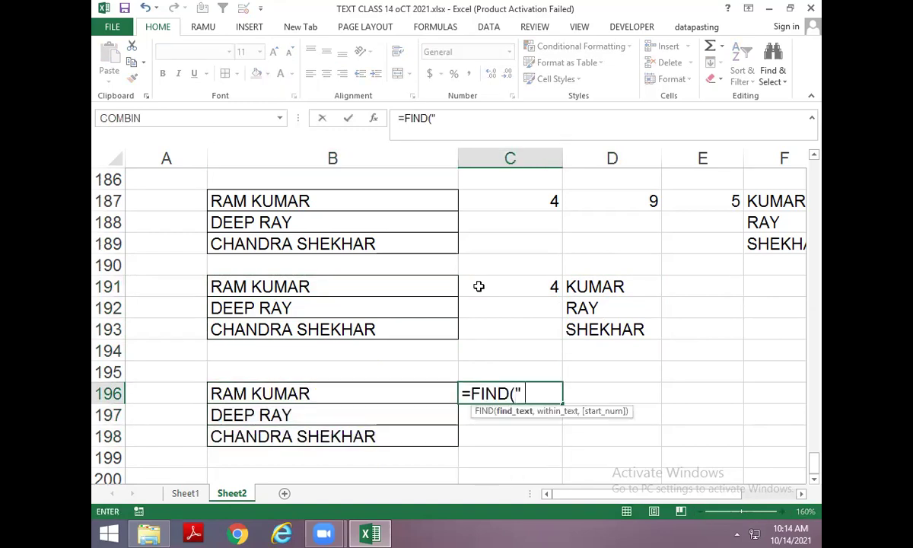
type("\" \",")
key("Left")
key("Left")
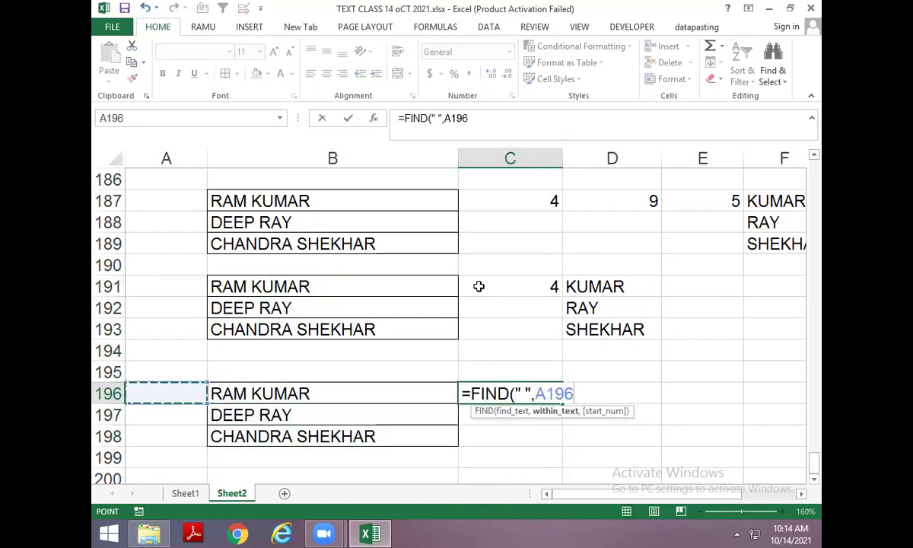
key("Right")
key("Return")
Enter =MID(B196,C196+1,LEN(B196)) in D196 to extract the second name.
key("Up")
key("Right")
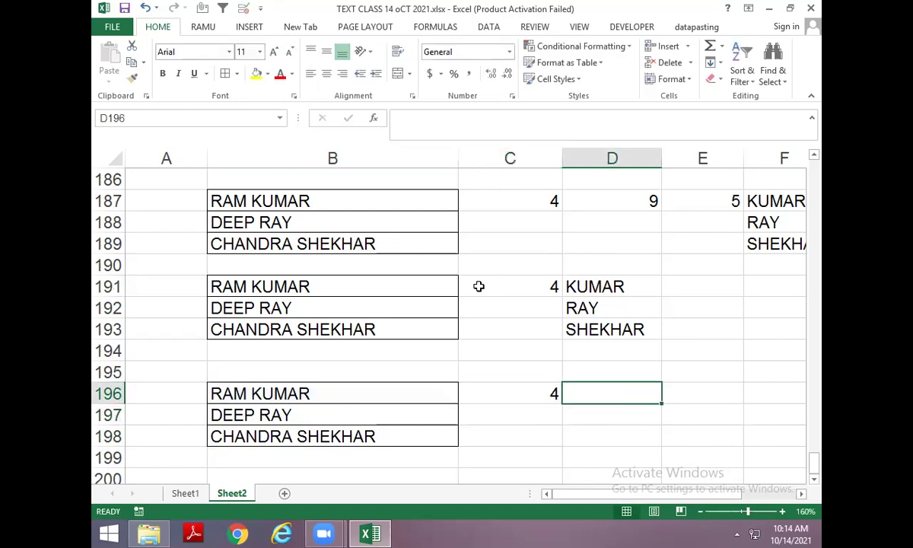
type("=I")
key("BackSpace")
type("M")
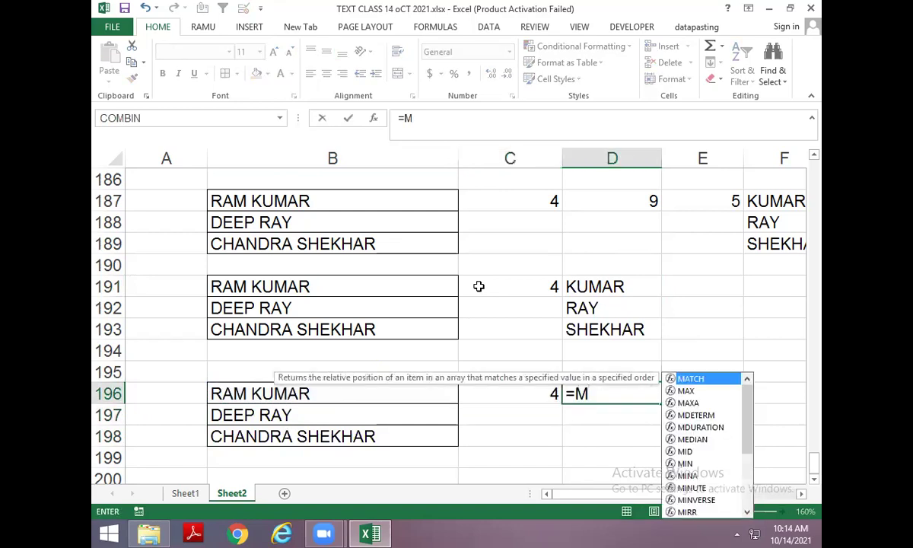
type("ID(")
key("Left")
key("Left")
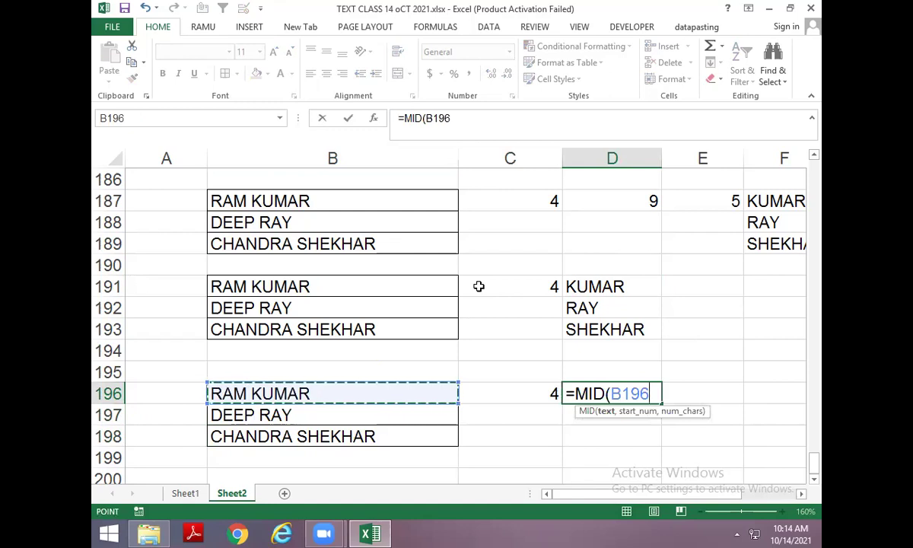
type(",")
key("Left")
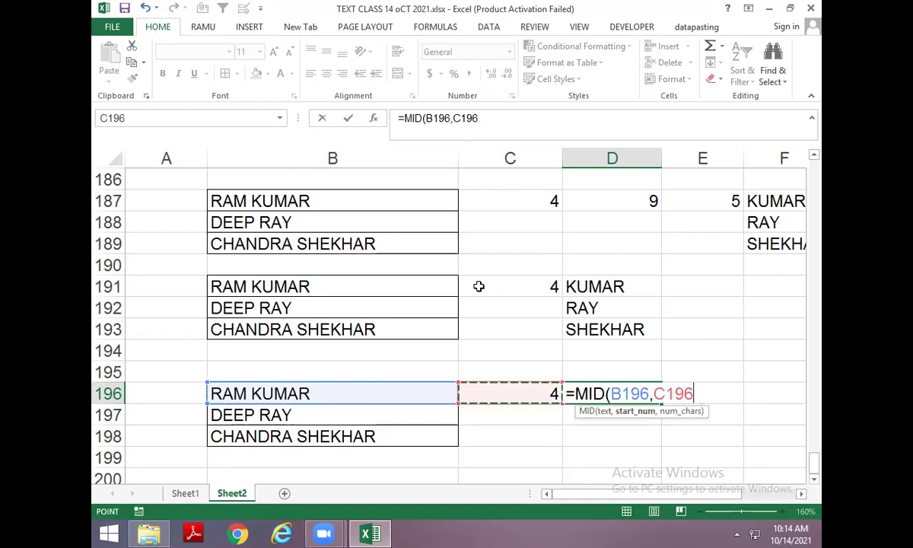
type("+1")
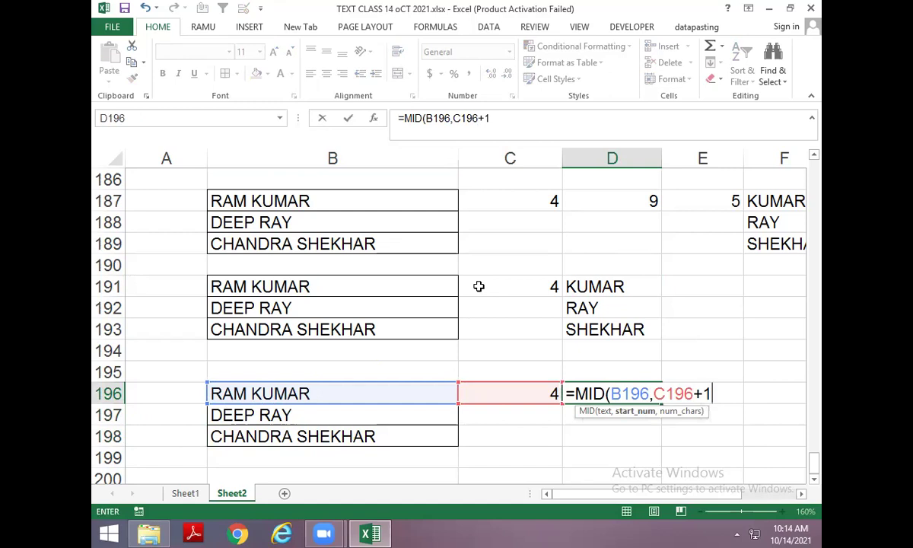
type(",")
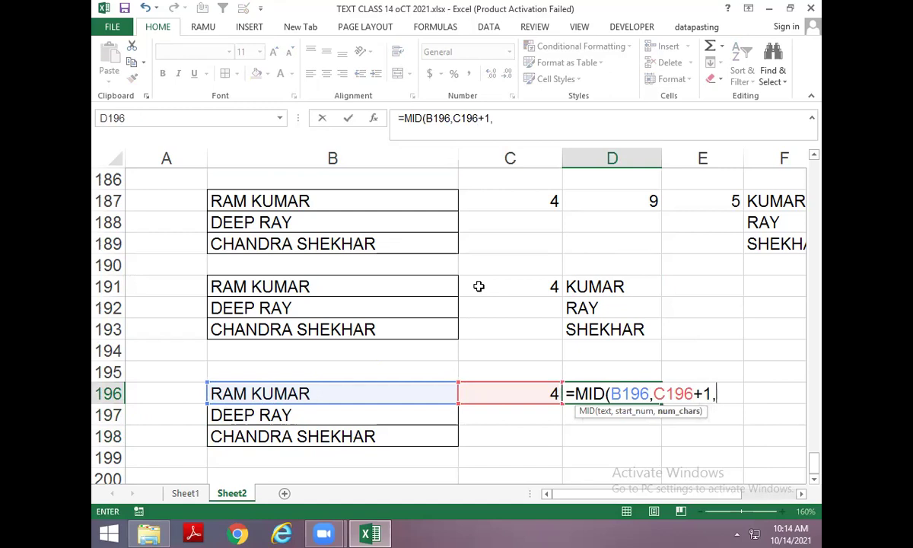
type("LEN(")
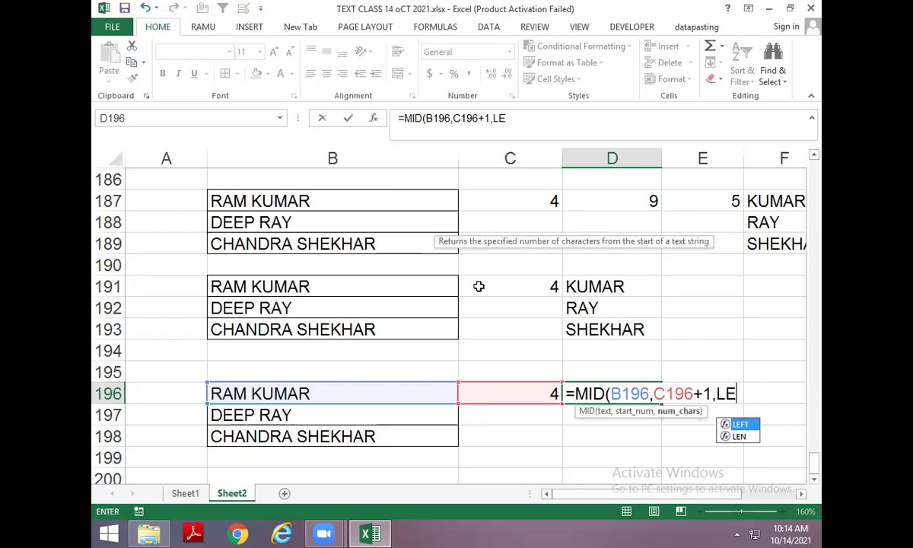
left_click(301, 392)
key("Return")
key("Return")
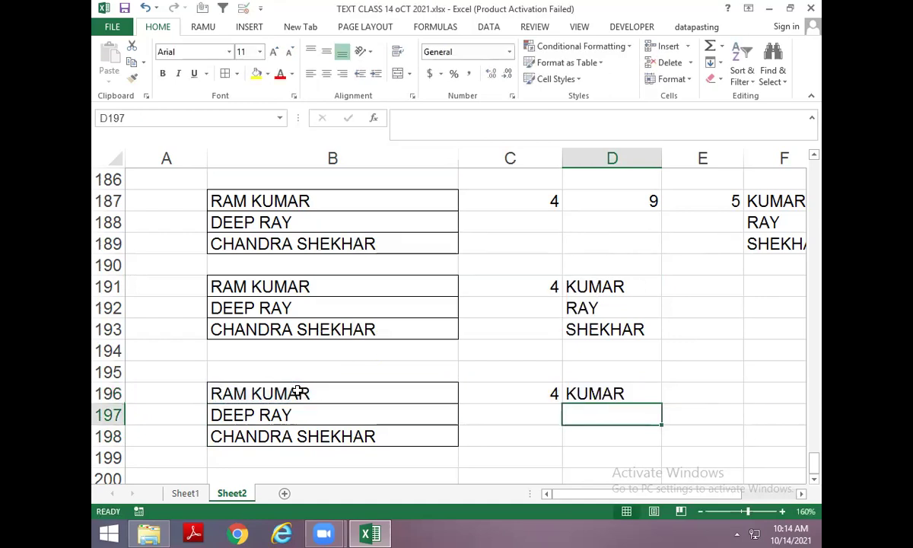
Swap D196's C196 reference for the FIND(" ",B196) formula, nesting it inside MID.
key("Up")
key("Left")
key("F2")
key("shift+Home")
key("Tab")
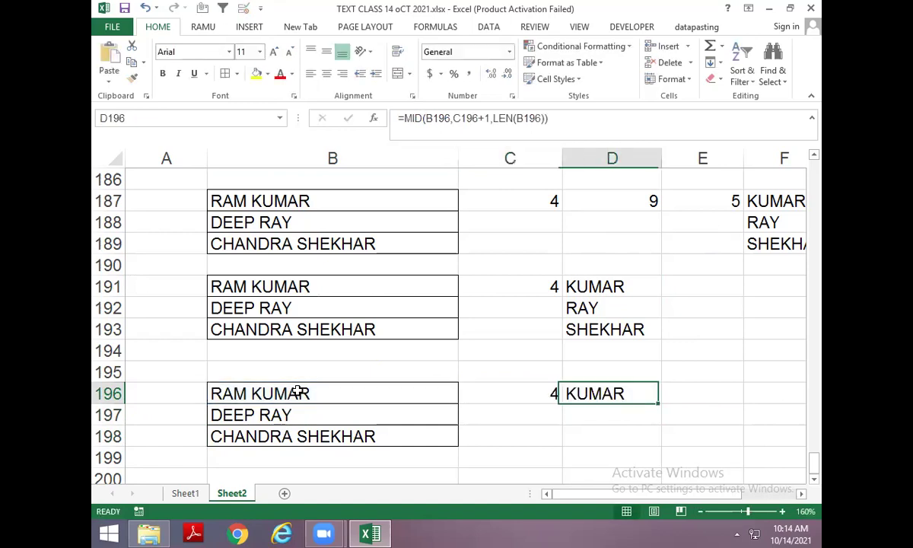
key("F2")
key("Left")
key("Left")
key("Left")
key("Left")
key("Left")
key("Left")
key("Left")
key("Left")
key("Left")
key("Left")
key("Left")
key("Left")
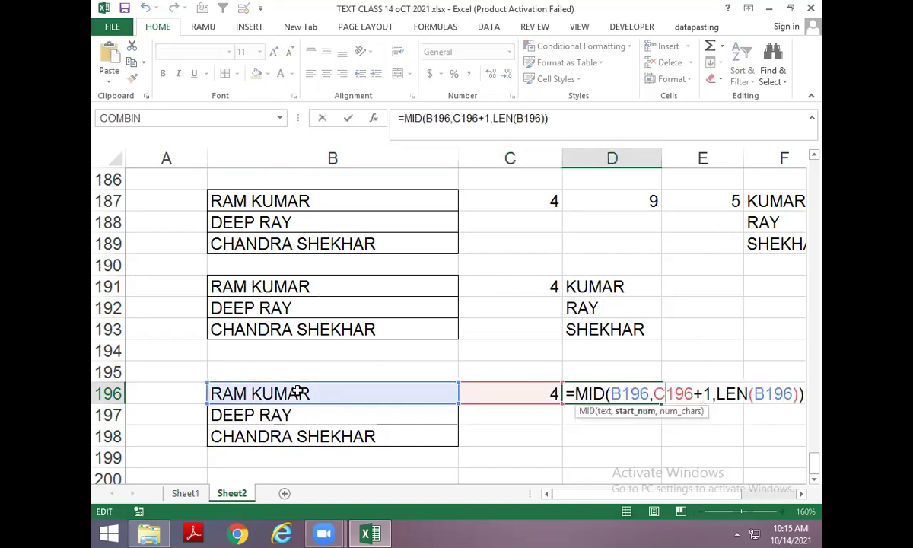
key("Left")
key("Delete")
key("Delete")
key("Delete")
key("Delete")
key("ctrl+v")
key("Return")
Fill the nested MID formula down to D198, returning KUMAR, RAY and SHEKHAR.
key("ctrl+d")
key("Down")
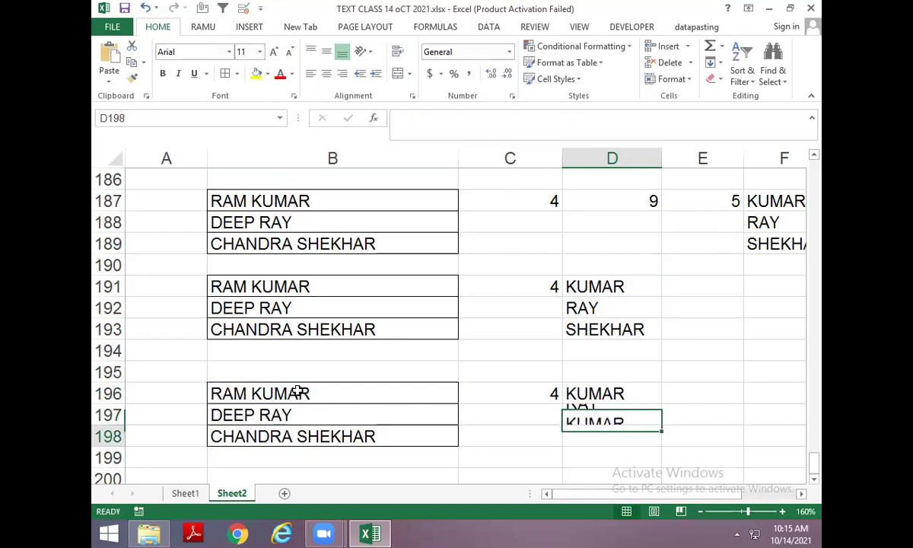
key("ctrl+d")
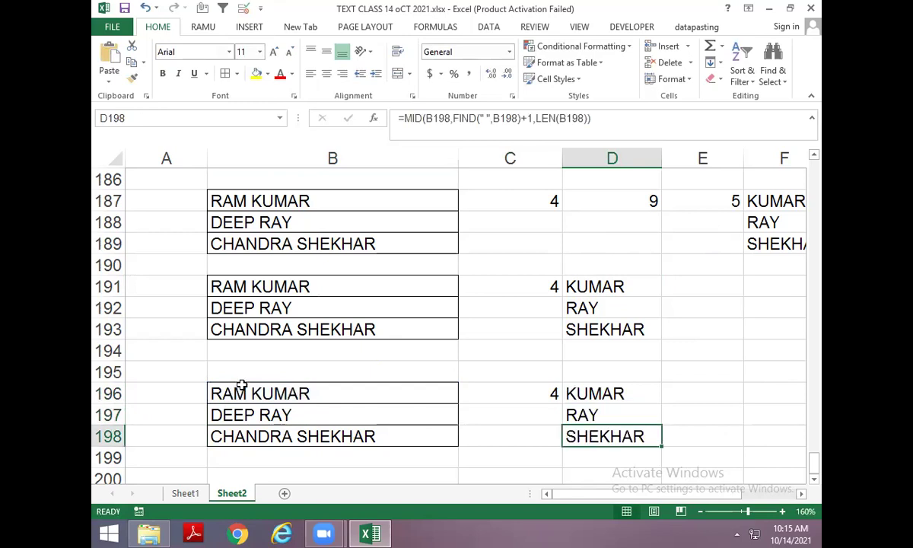
scroll(304, 213, "up", 2)
scroll(302, 327, "down", 2)
scroll(303, 329, "up", 2)
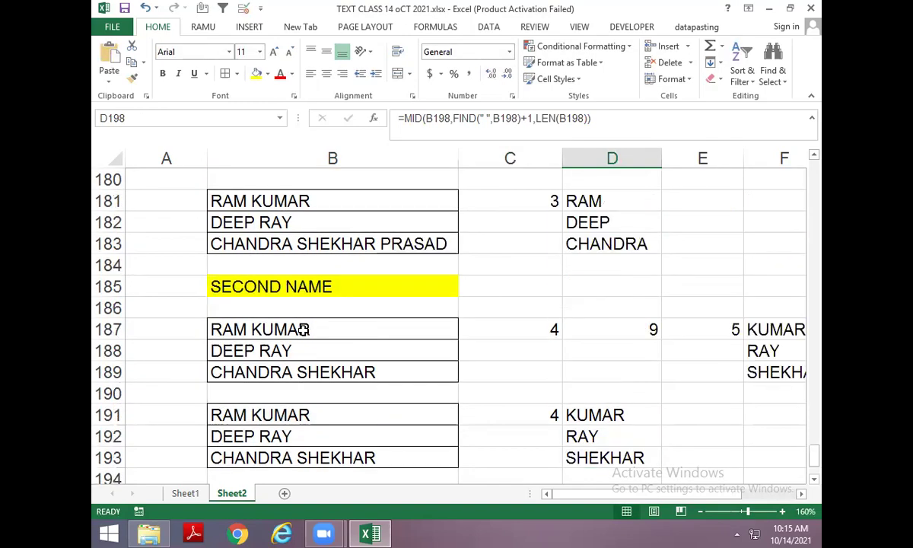
Type the heading MIDDLE NAME in B201 and fill it yellow.
left_click(299, 287)
scroll(289, 312, "down", 5)
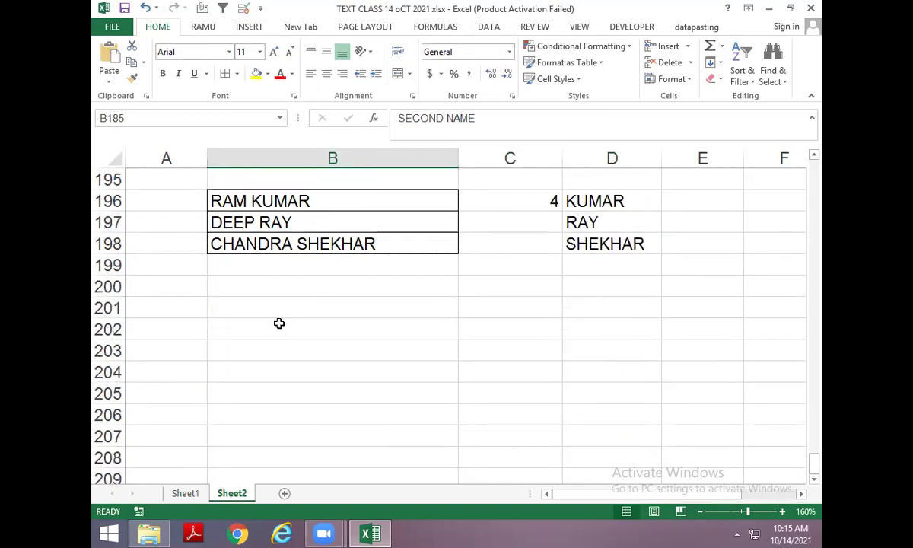
left_click(272, 302)
type("MIDDLE NAME")
key("Return")
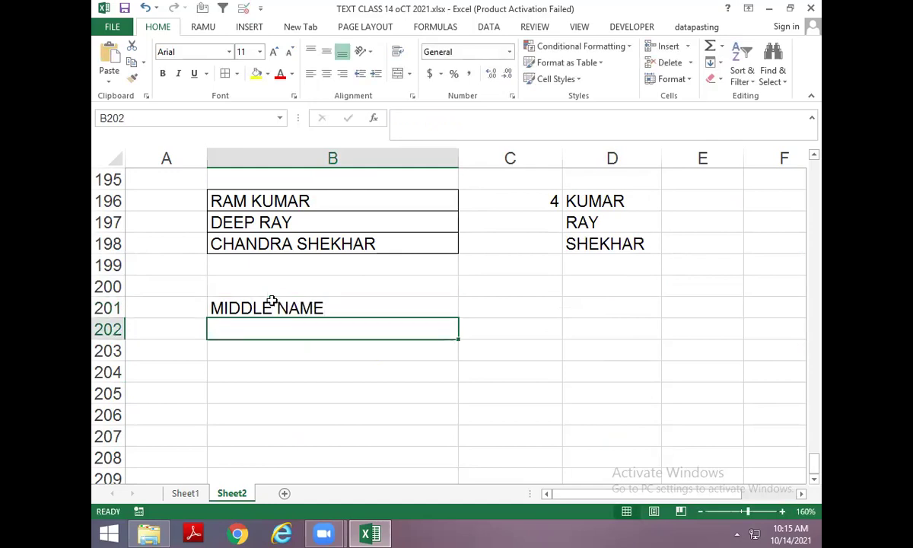
left_click(271, 304)
left_click(255, 73)
Copy the three-part name from B183 into B202.
scroll(294, 271, "up", 3)
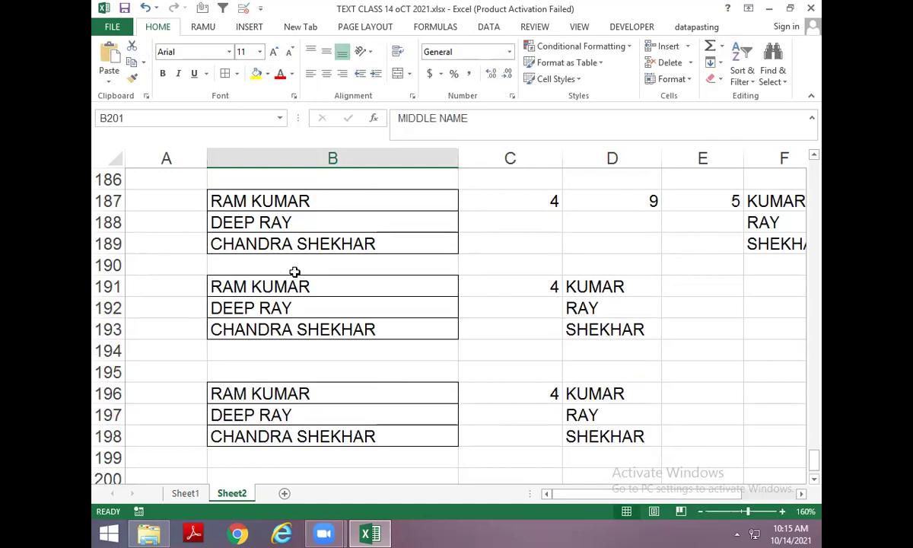
scroll(297, 274, "up", 2)
left_click(303, 240)
key("ctrl+c")
scroll(310, 279, "down", 3)
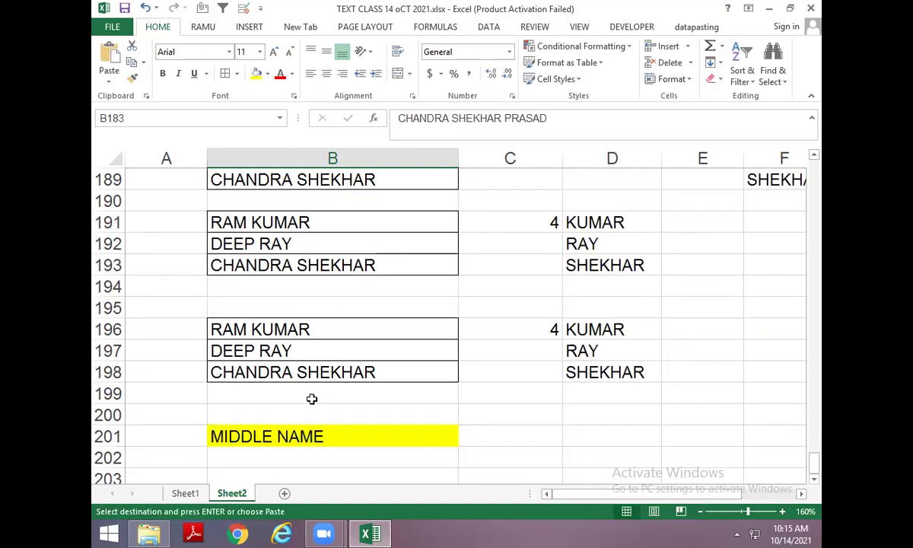
scroll(312, 399, "down", 2)
left_click(265, 336)
key("ctrl+v")
key("Return")
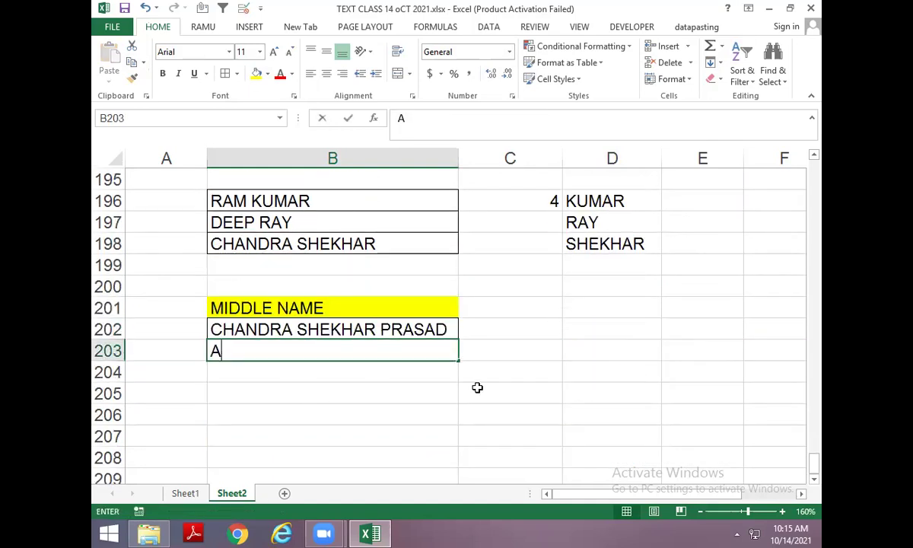
key("Return")
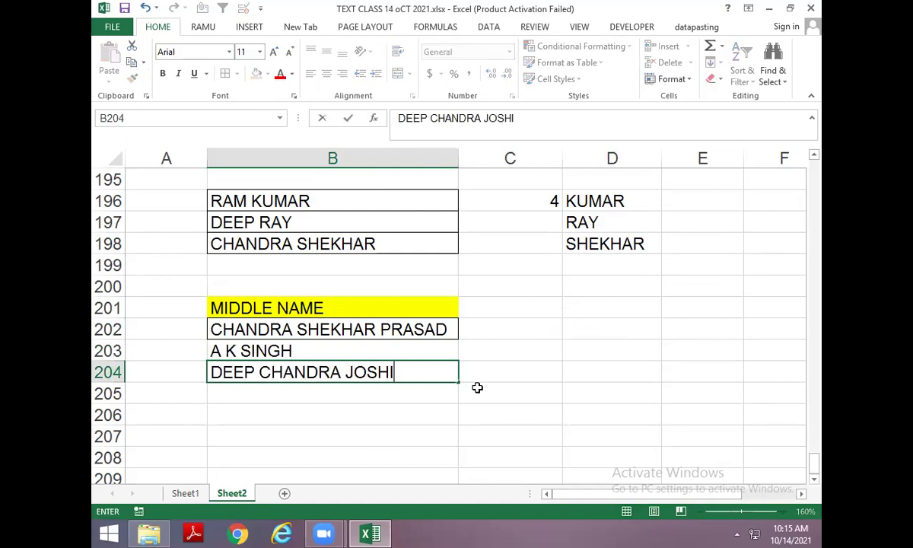
key("Return")
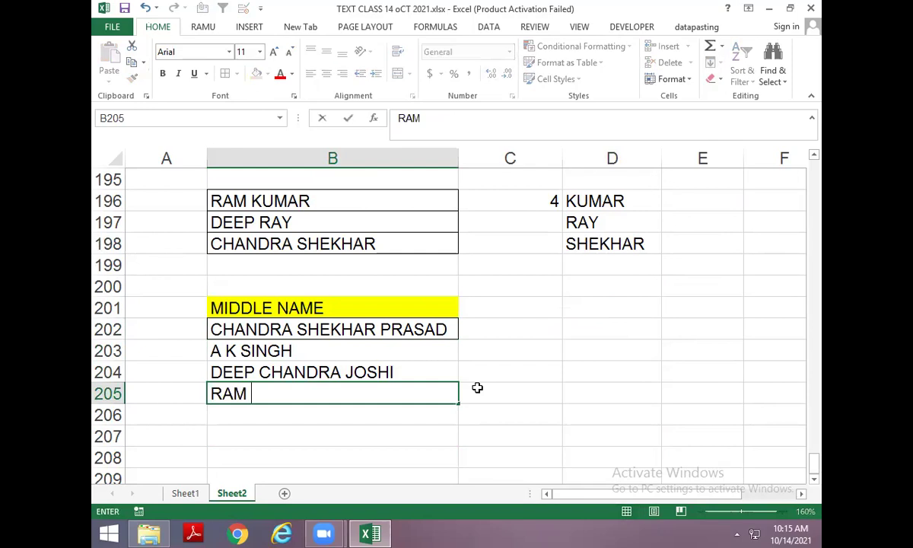
key("BackSpace")
key("BackSpace")
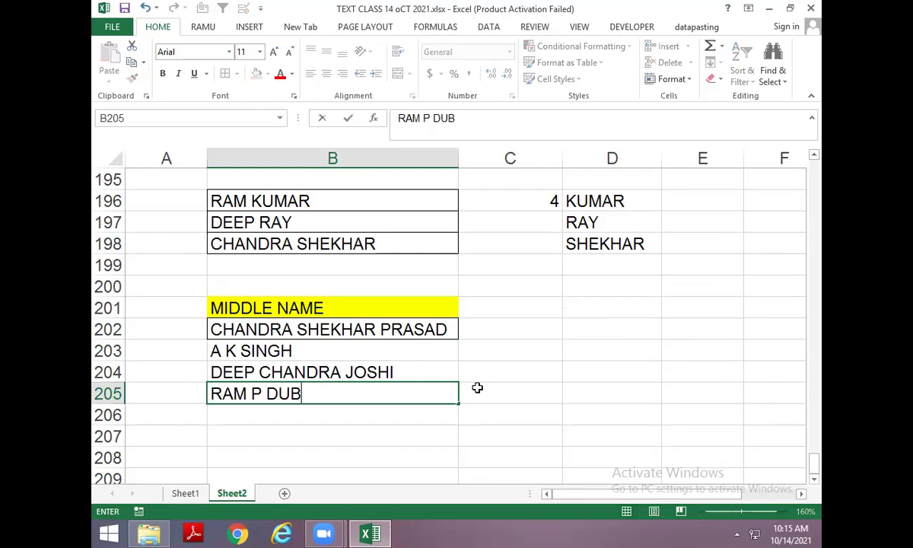
key("BackSpace")
key("BackSpace")
key("BackSpace")
key("Return")
Review the sample names, opening the first one for editing but leaving it unchanged.
key("Up")
key("Up")
key("Up")
key("Up")
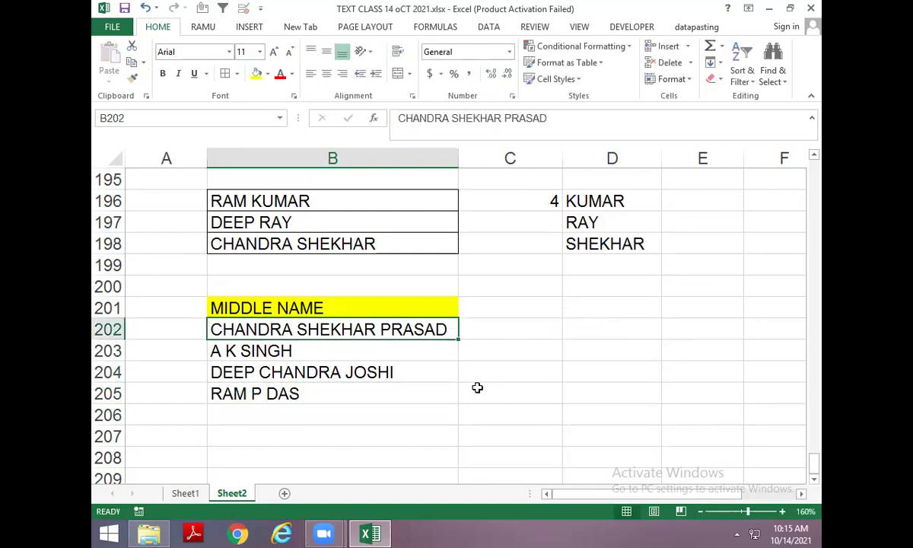
key("Down")
key("Down")
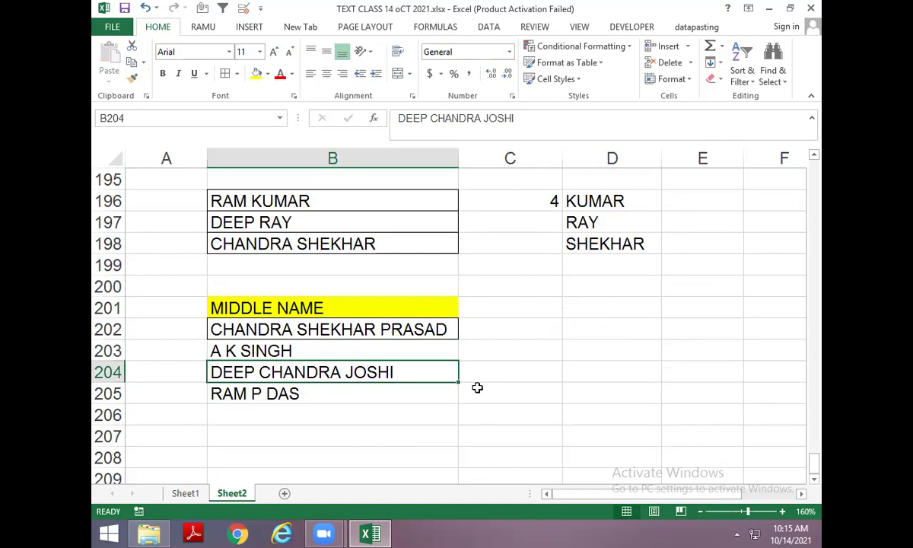
key("Down")
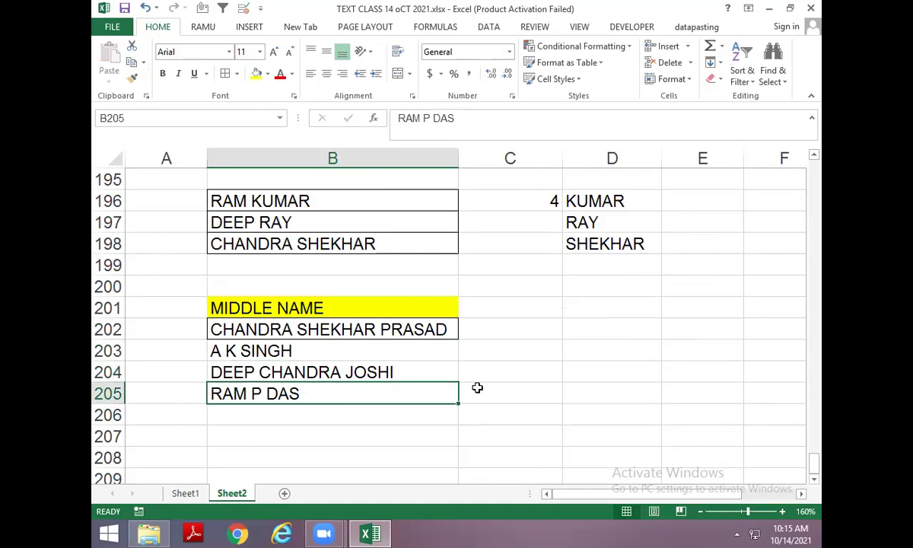
key("Up")
key("Up")
key("Up")
key("F2")
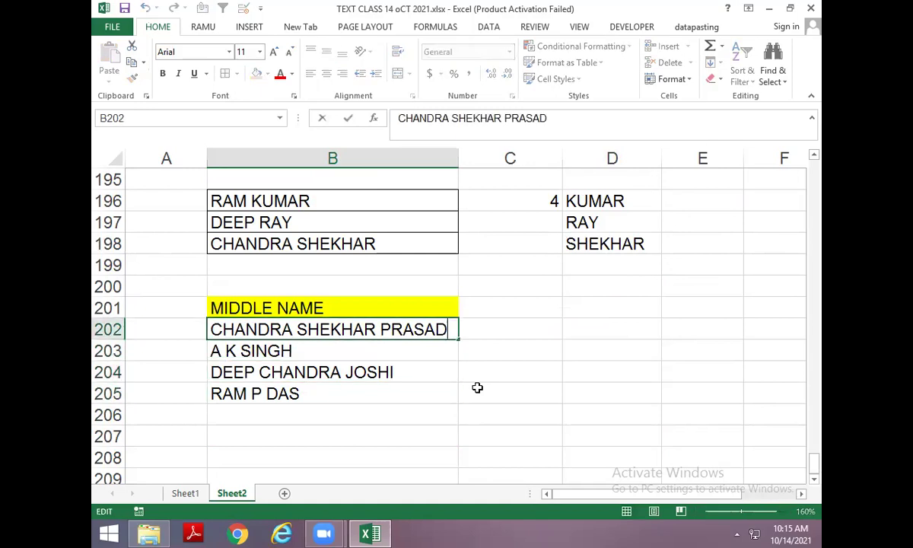
key("Home")
key("shift+Left")
key("shift+Left")
key("shift+Left")
key("shift+Left")
key("shift+Left")
key("shift+Left")
key("shift+Left")
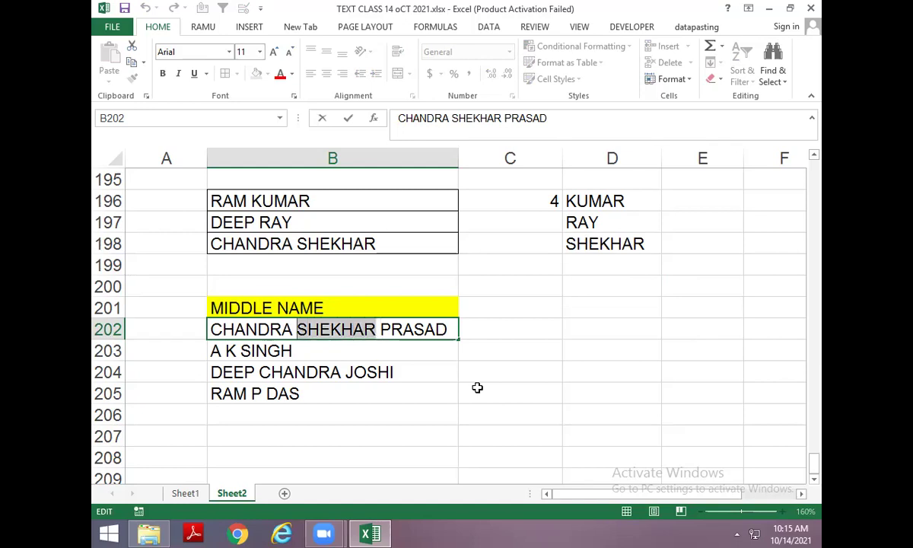
key("Escape")
Enter helper FIND formulas in C202 and D202 locating the first and second spaces in B202.
key("Right")
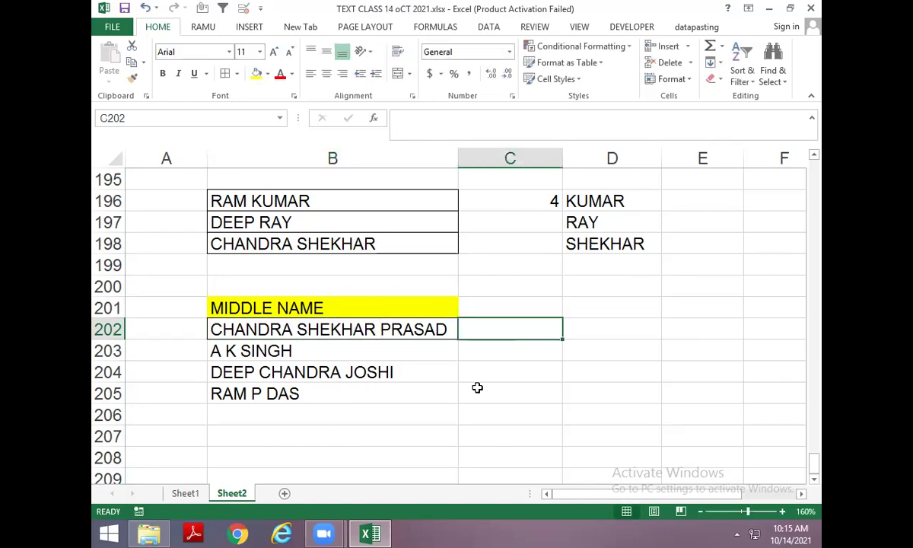
type("=FIND(\" \",")
key("Left")
key("Left")
key("Right")
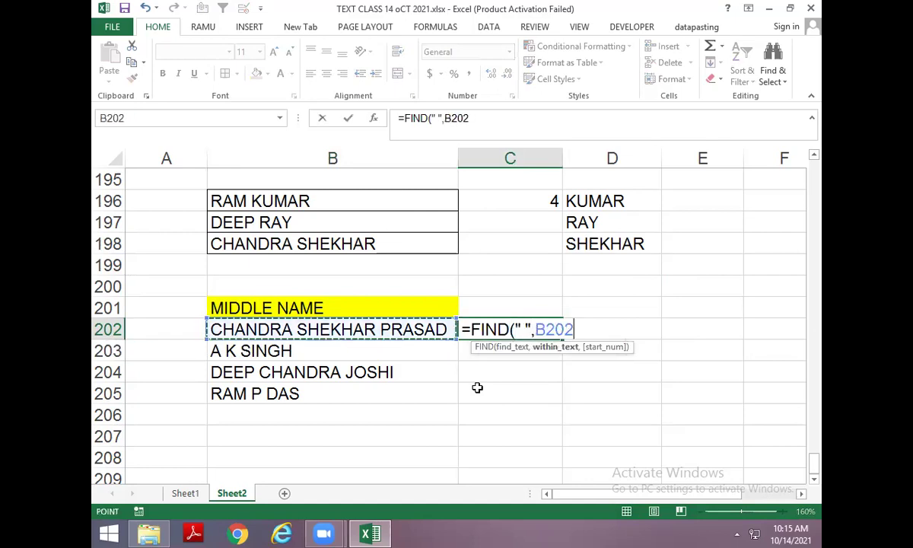
key("Return")
key("Right")
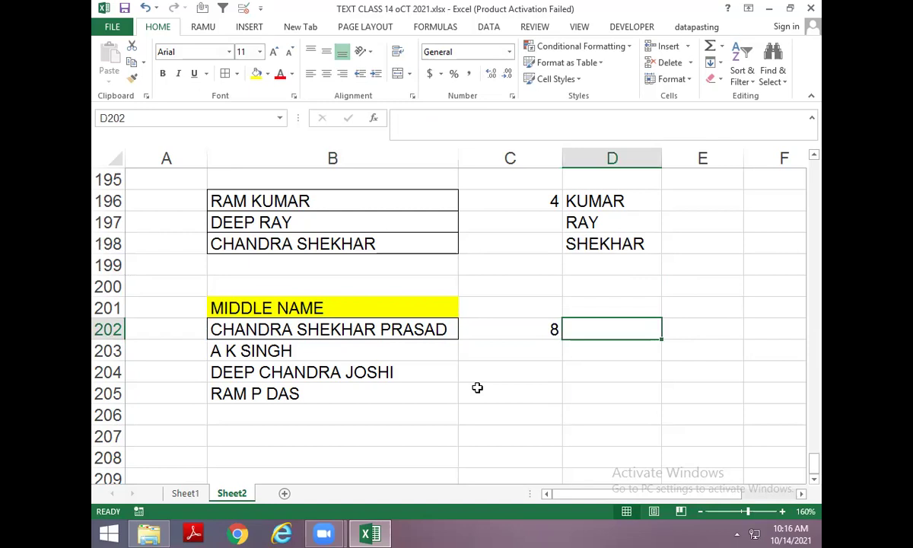
type("=FIND(")
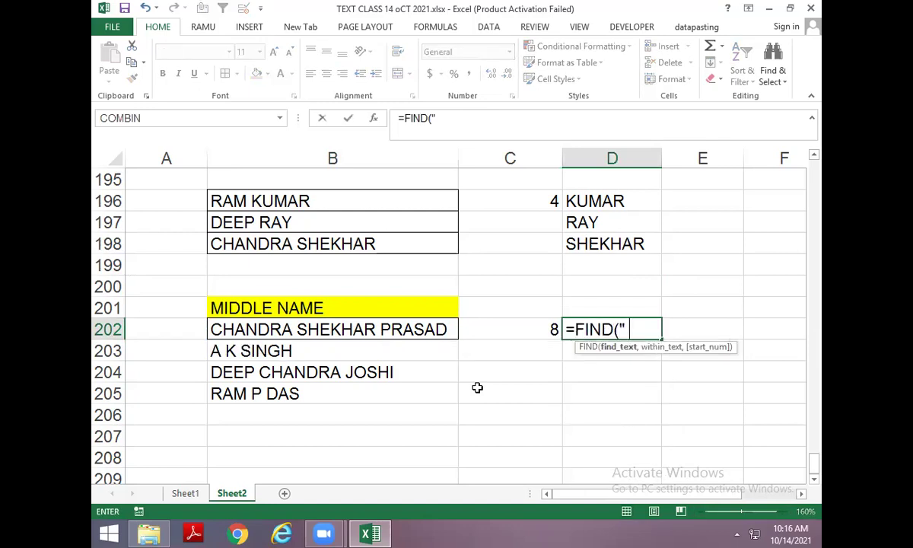
type("\" \",")
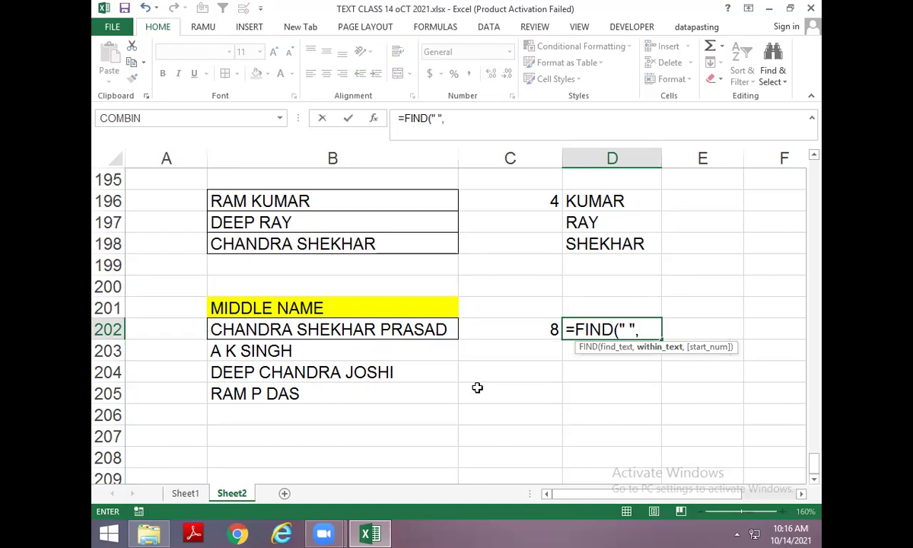
key("Left")
key("Left")
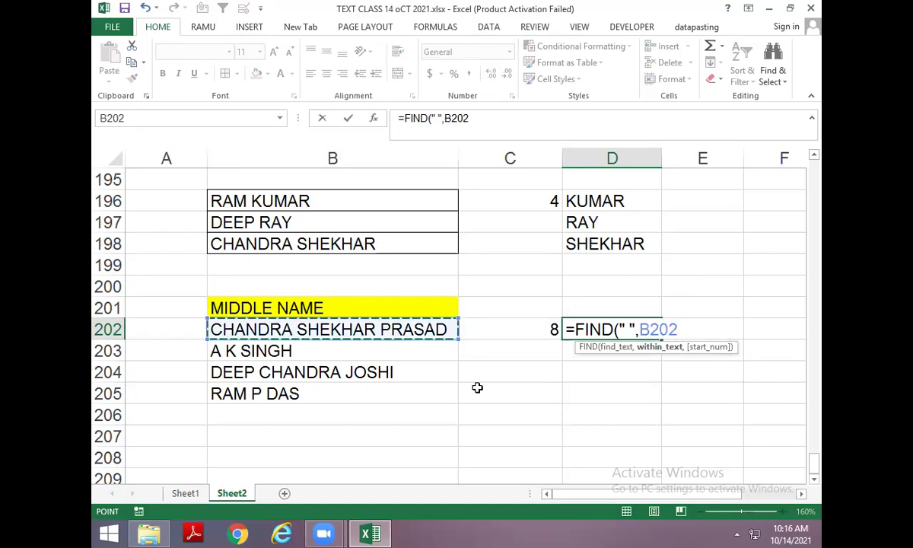
type(",")
key("Left")
type("+1)")
key("Return")
Enter the middle-name length formula =D202-C202 in E202.
key("Up")
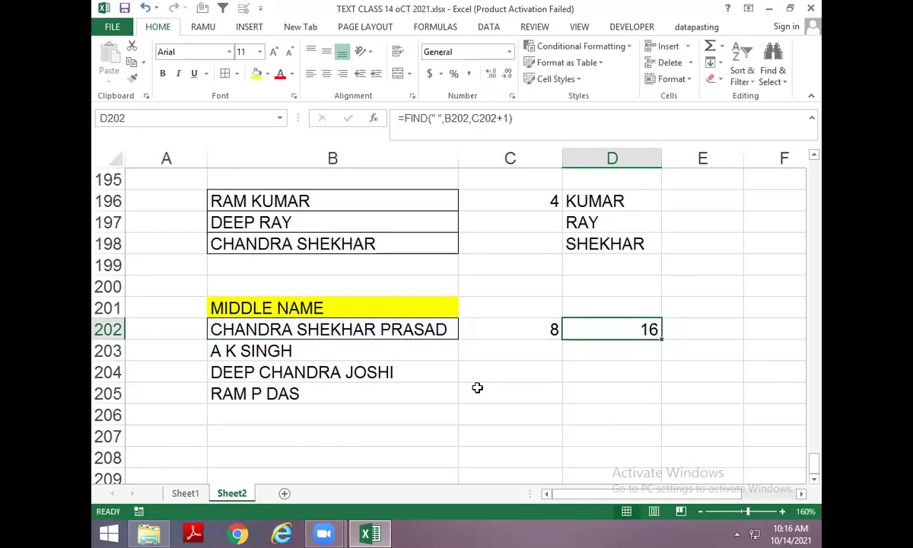
key("Right")
type("=")
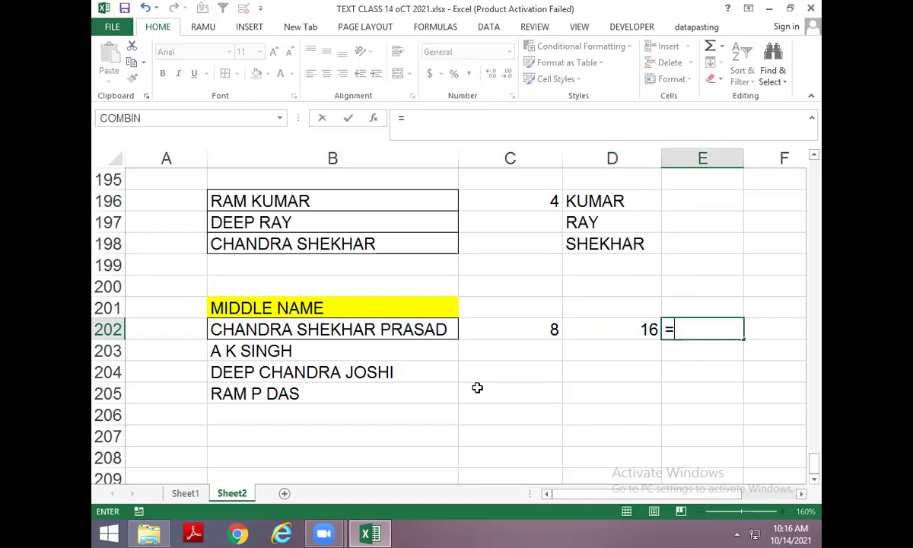
key("Left")
type("-")
key("Left")
key("Left")
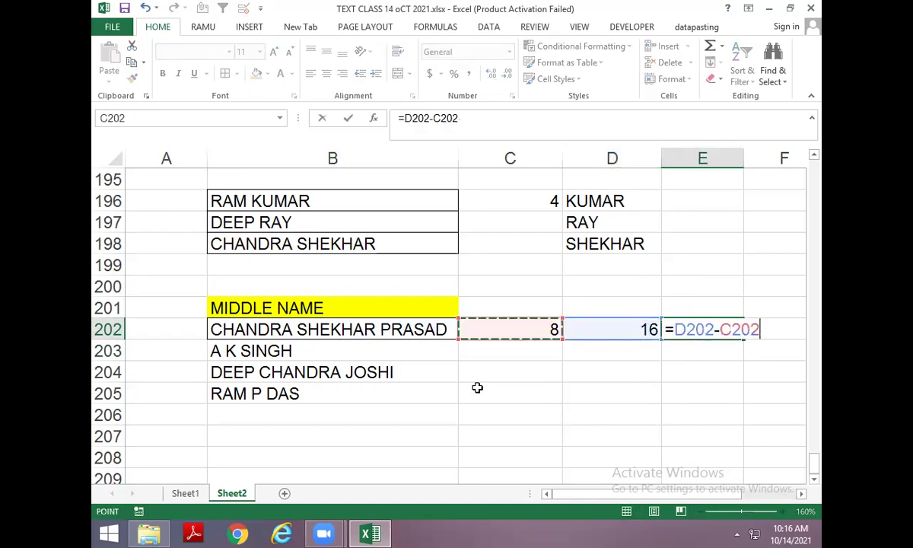
key("ctrl+Return")
Enter a MID formula in F202 extracting SHEKHAR from B202, starting at C202+1 with length E202.
key("Right")
type("=MID(")
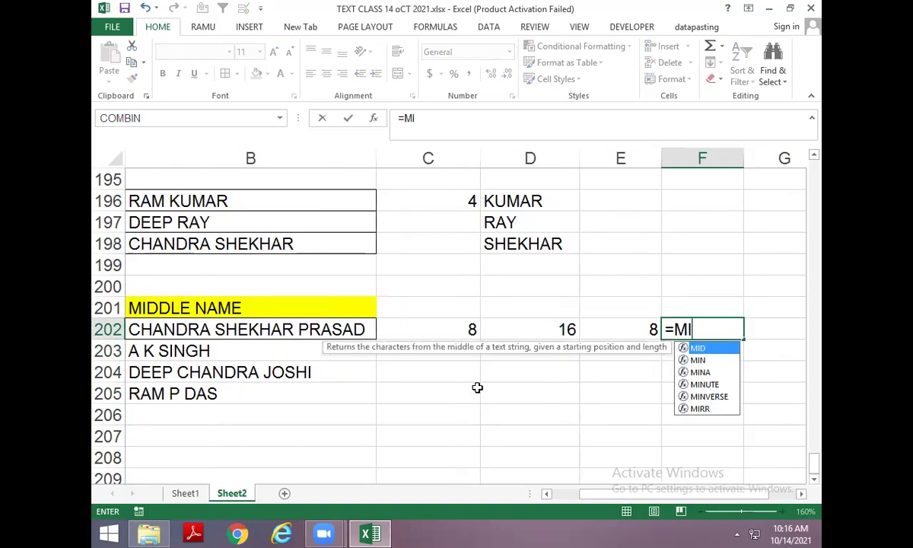
key("Left")
key("Left")
key("Left")
key("Left")
type(",")
key("Left")
key("Left")
key("Left")
type("+")
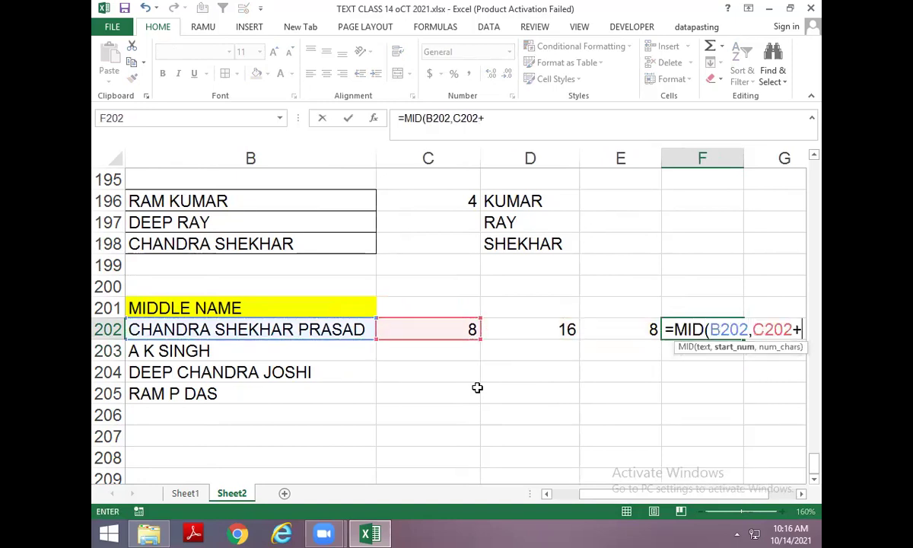
type("1,")
key("Left")
key("Return")
key("Up")
key("Left")
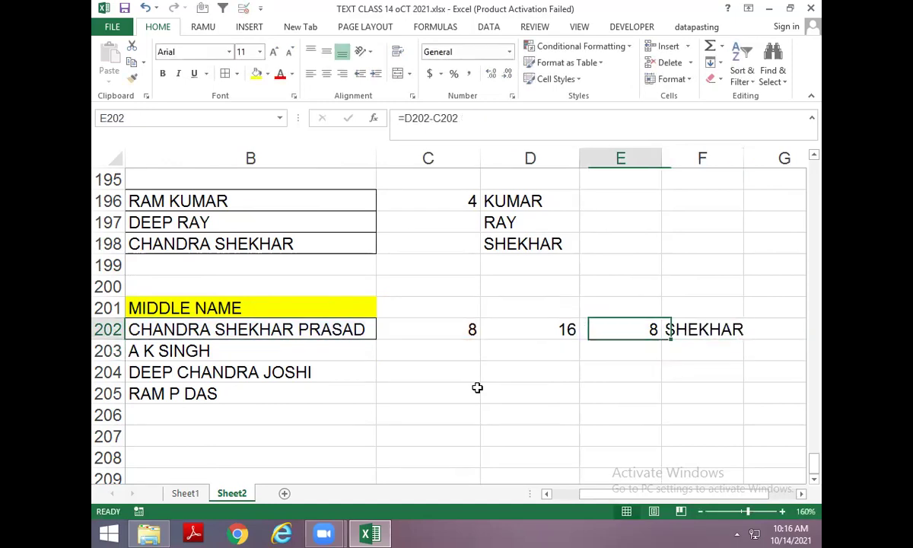
Replace F202's E202 length argument with D202-C202 directly.
key("F2")
key("shift+Home")
key("shift+Right")
key("ctrl+c")
key("Escape")
key("Right")
key("F2")
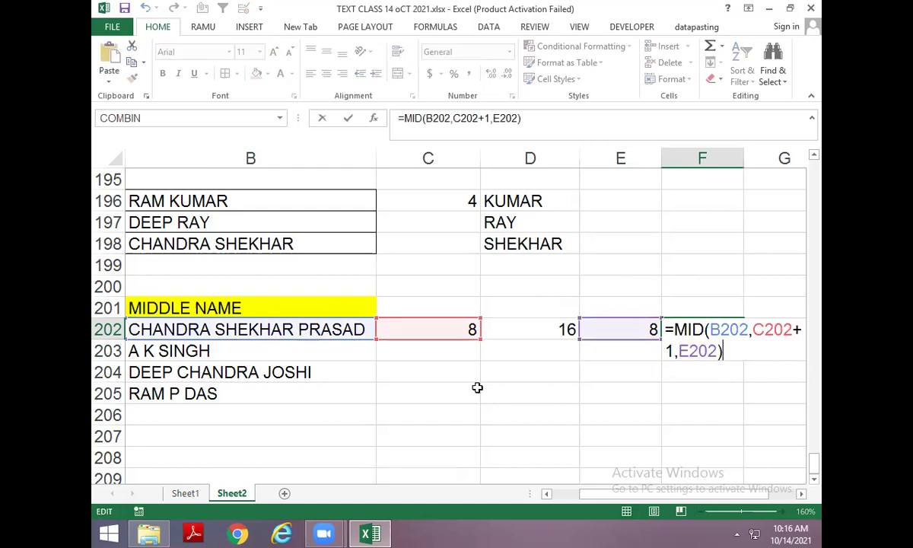
key("BackSpace")
key("BackSpace")
key("BackSpace")
key("BackSpace")
key("BackSpace")
type("D202-C202)")
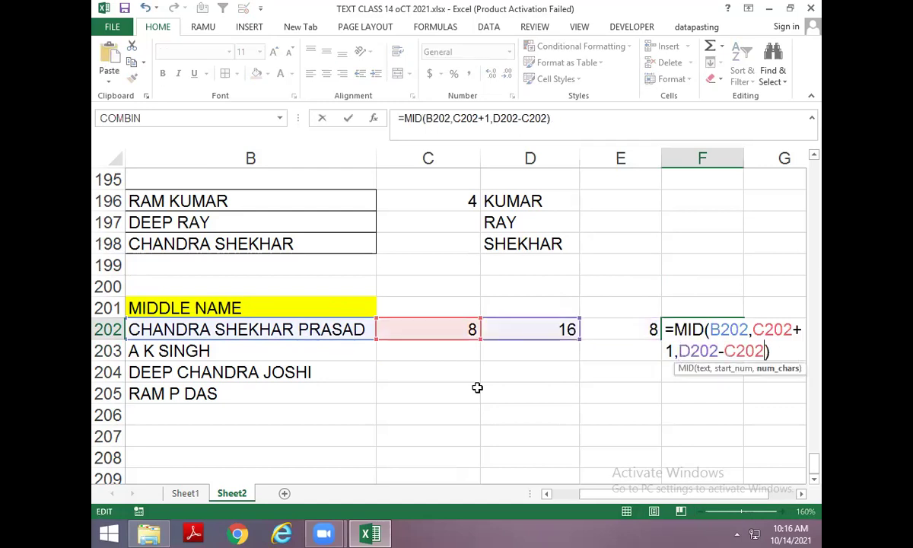
key("Return")
Nest D202's second-space FIND formula into F202 in place of the D202 reference.
key("Up")
key("Left")
key("Left")
key("F2")
key("shift+Home")
key("shift+Right")
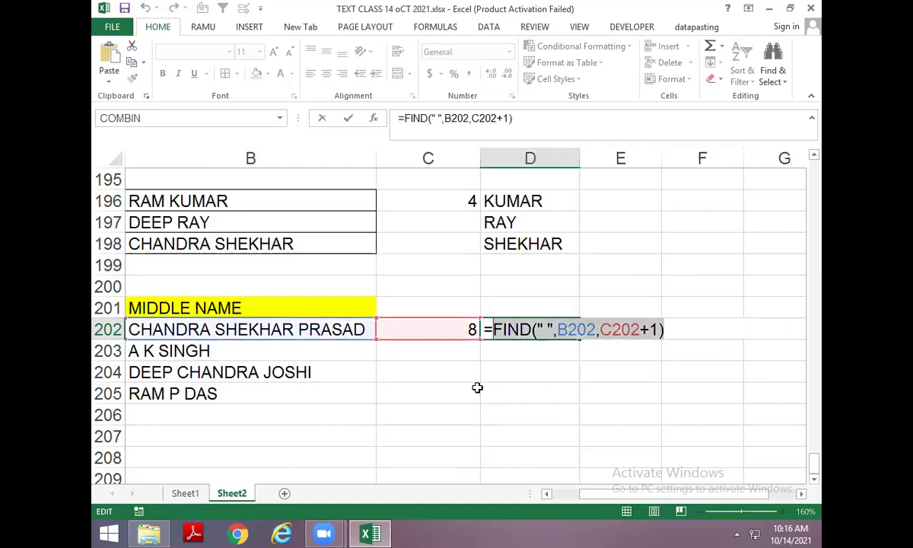
key("ctrl+c")
key("Escape")
key("Right")
key("Right")
key("F2")
key("Left")
key("Left")
key("Left")
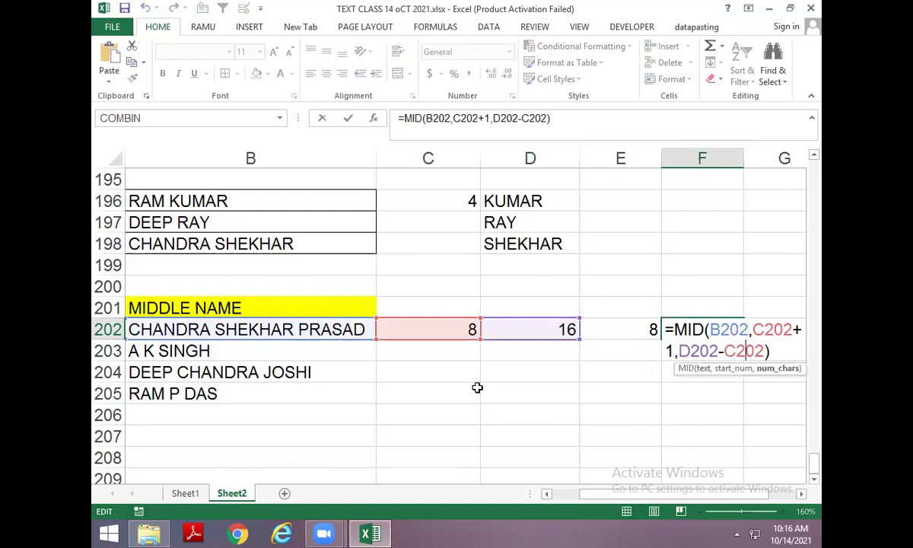
key("Delete")
key("Delete")
key("Delete")
key("Delete")
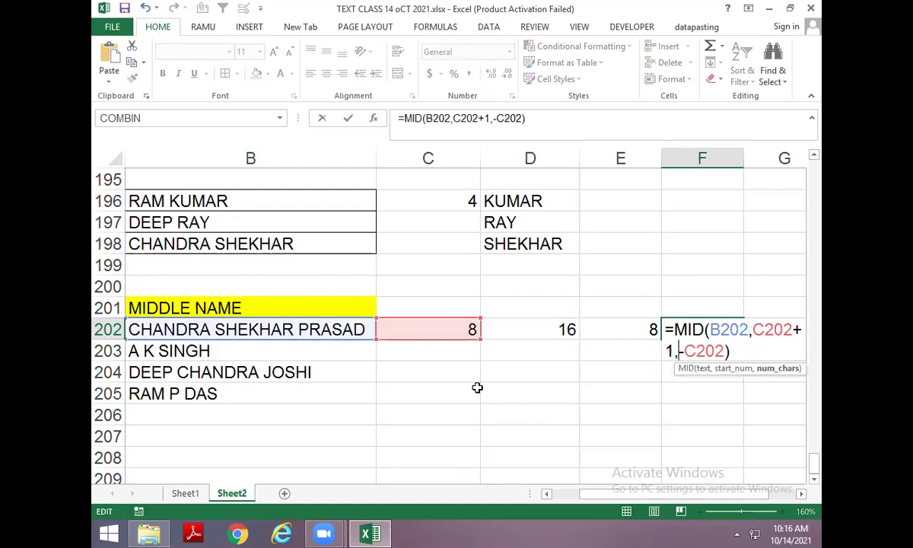
key("ctrl+v")
key("Return")
Replace F202's MID start reference C202 with the first-space FIND formula.
key("Up")
key("F2")
key("Escape")
key("Left")
key("Left")
key("Left")
key("Left")
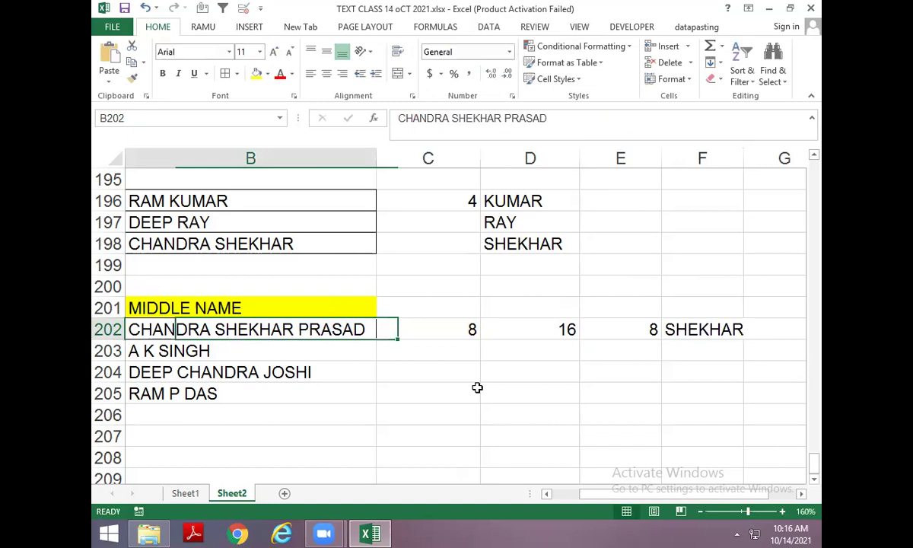
key("Right")
key("F2")
key("shift+Home")
key("ctrl+c")
key("Escape")
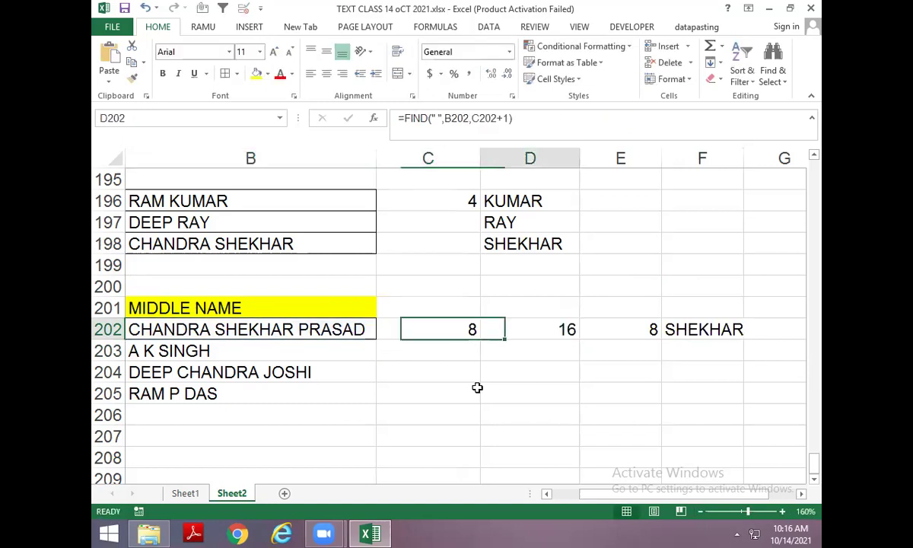
key("Right")
key("Right")
key("Right")
key("F2")
key("Left")
key("Left")
key("Left")
key("Left")
key("Left")
key("Left")
key("Left")
key("Left")
key("Left")
key("Left")
key("Left")
key("Left")
key("Left")
key("Left")
key("Left")
key("Left")
key("Left")
key("Left")
key("Left")
key("Left")
key("Left")
key("Left")
key("Left")
key("Left")
key("Left")
key("Left")
key("Left")
key("Left")
key("Left")
key("Left")
key("Left")
key("Left")
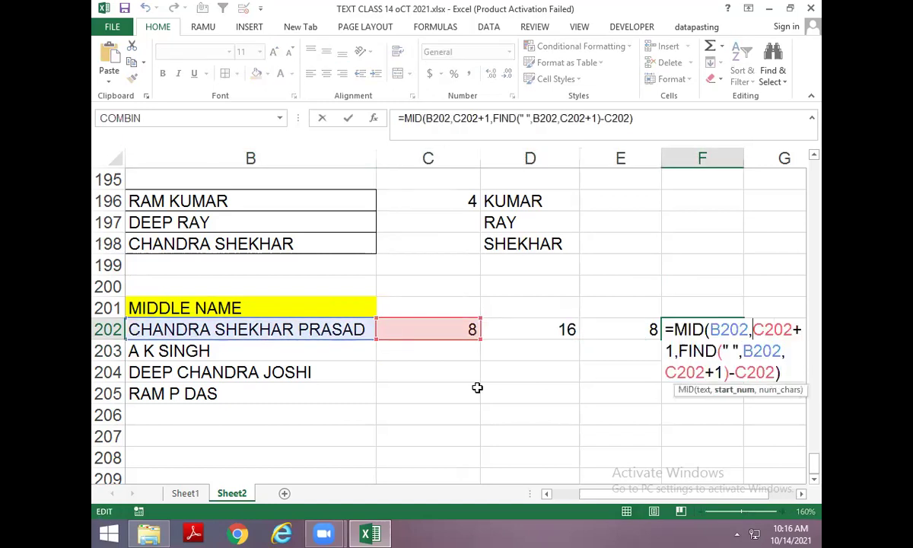
key("Delete")
key("Delete")
key("Delete")
key("Delete")
key("ctrl+v")
key("Return")
Swap the remaining C202 references in F202 for the first-space FIND, fully nesting the formula.
key("Up")
key("F2")
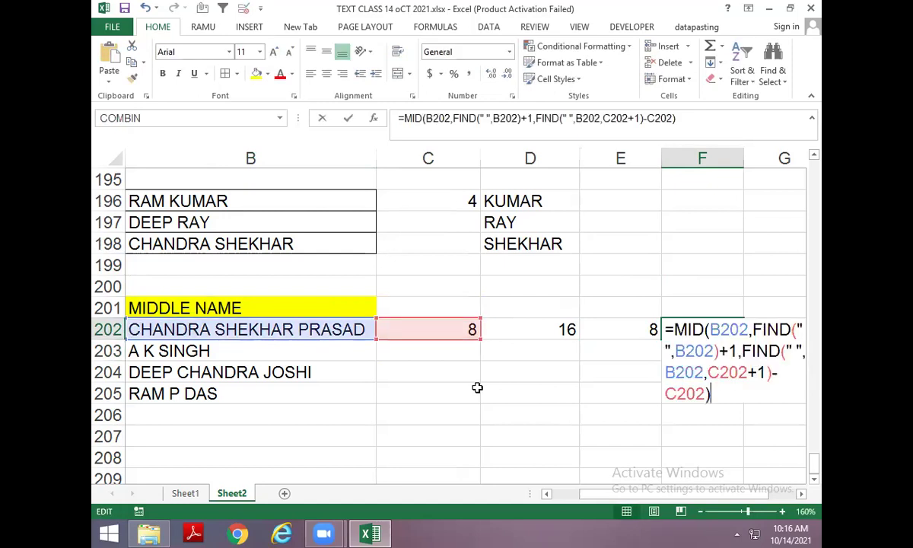
key("Left")
key("Left")
key("Left")
key("Left")
key("Left")
key("Left")
key("Left")
key("Left")
key("Left")
key("Left")
key("Left")
key("Left")
key("Left")
key("Left")
key("Left")
key("Left")
key("Right")
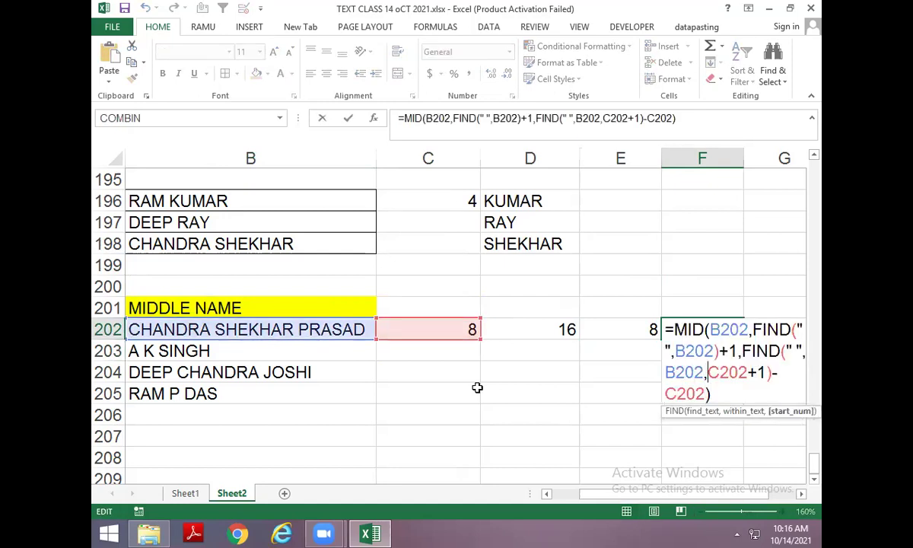
key("Delete")
key("Delete")
key("Delete")
key("Delete")
key("ctrl+v")
key("Return")
key("Up")
key("F2")
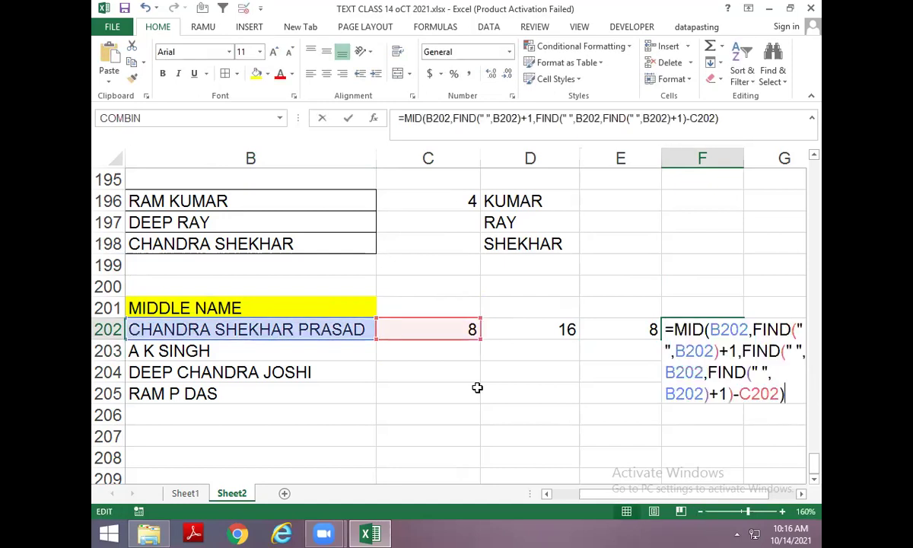
key("Left")
key("Left")
key("Left")
key("Left")
key("Left")
key("Delete")
key("Delete")
key("Delete")
key("Delete")
key("ctrl+v")
key("Return")
Fill the nested formula down to F205, returning K, CHANDRA and P.
key("ctrl+d")
key("Down")
key("ctrl+d")
key("Down")
key("ctrl+d")
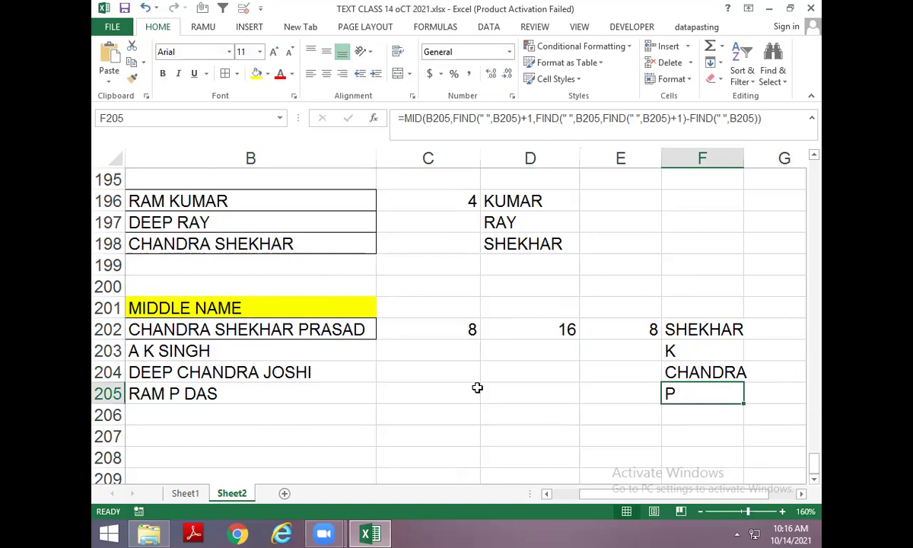
key("Left")
key("Left")
key("Left")
key("Left")
key("Left")
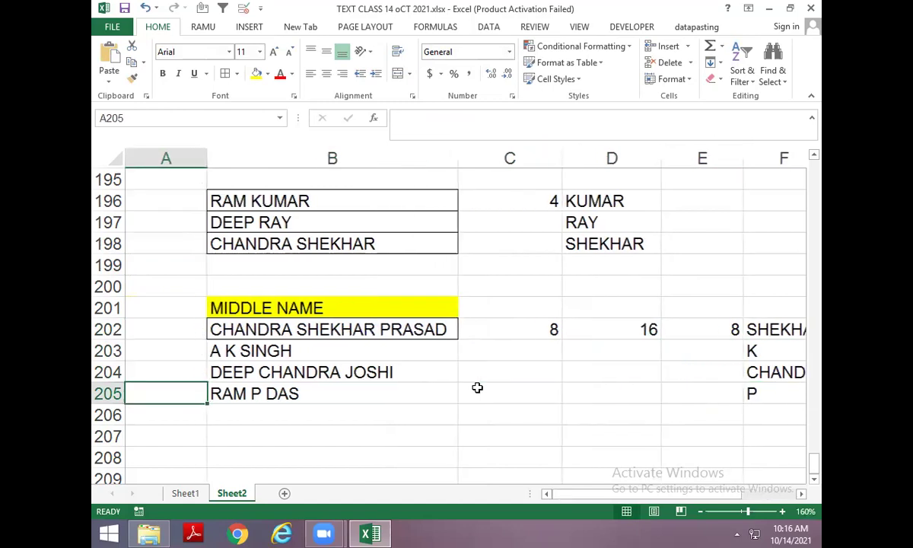
Try deleting CHANDRA from B202's name, then cancel to keep the full name.
key("Up")
key("Up")
key("Right")
key("Up")
key("F2")
key("Home")
key("shift+Right")
key("shift+Right")
key("shift+Right")
key("shift+Right")
key("shift+Right")
key("shift+Right")
key("shift+Right")
key("shift+Right")
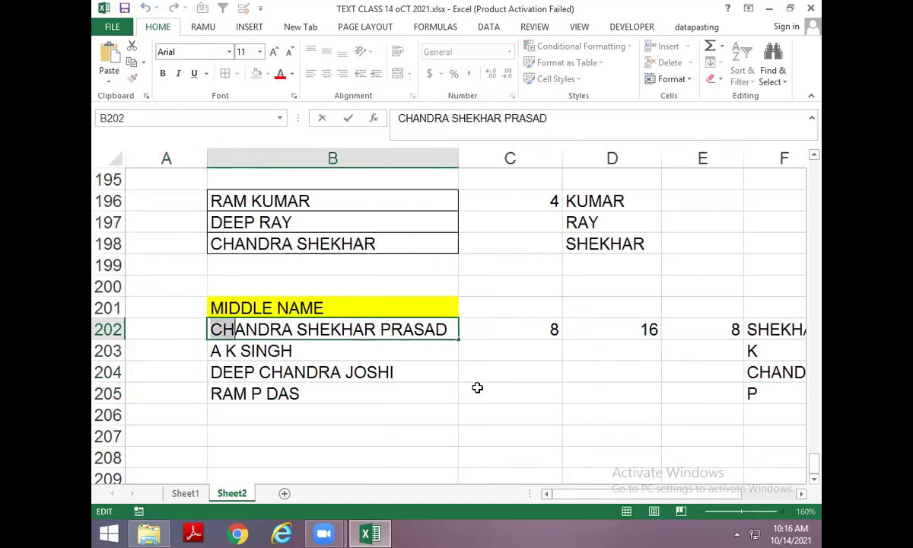
key("Delete")
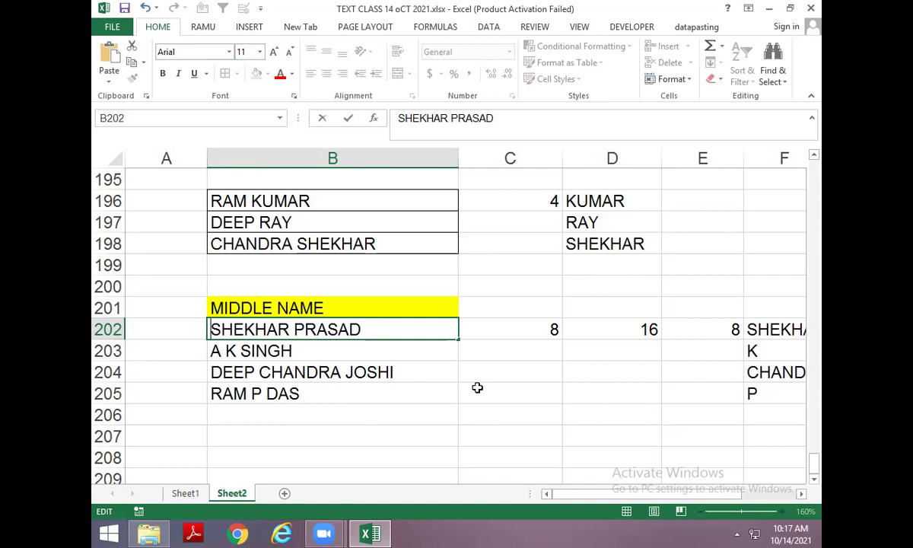
key("Escape")
Copy the MIDDLE NAME heading and its four names, B201:B205, and paste them at B208.
key("Up")
key("Down")
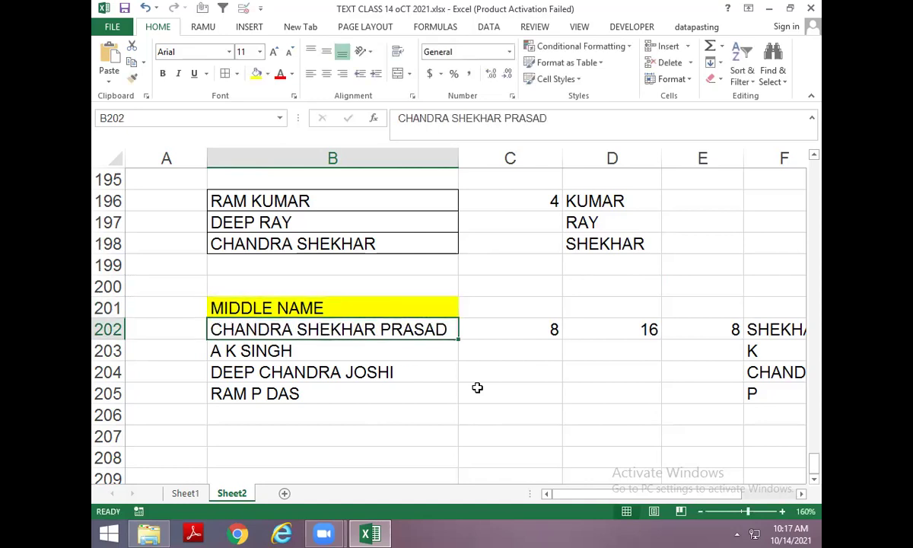
key("Up")
key("ctrl+shift+Down")
key("ctrl+c")
key("Down")
key("Down")
key("Down")
key("Down")
key("Down")
key("Down")
key("Down")
key("ctrl+v")
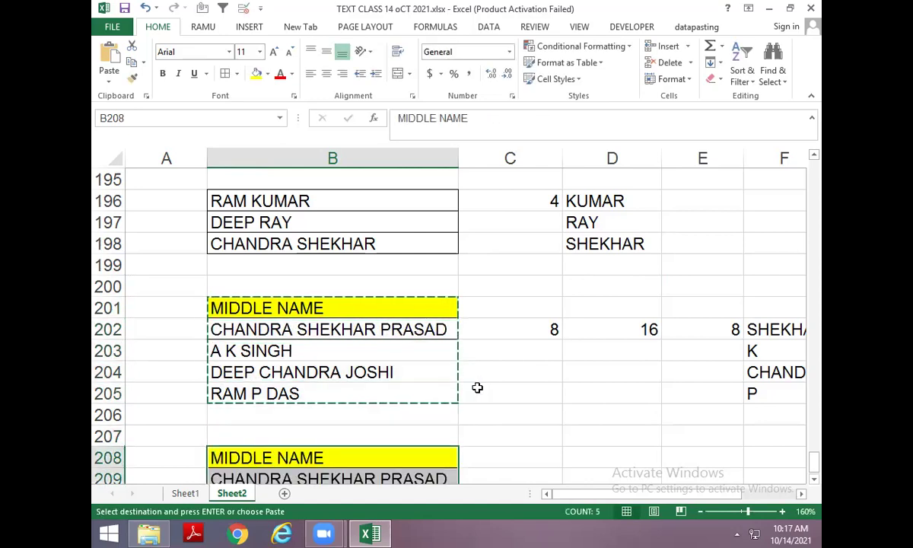
key("Down")
key("Down")
key("Down")
key("Down")
key("Up")
key("Up")
key("Up")
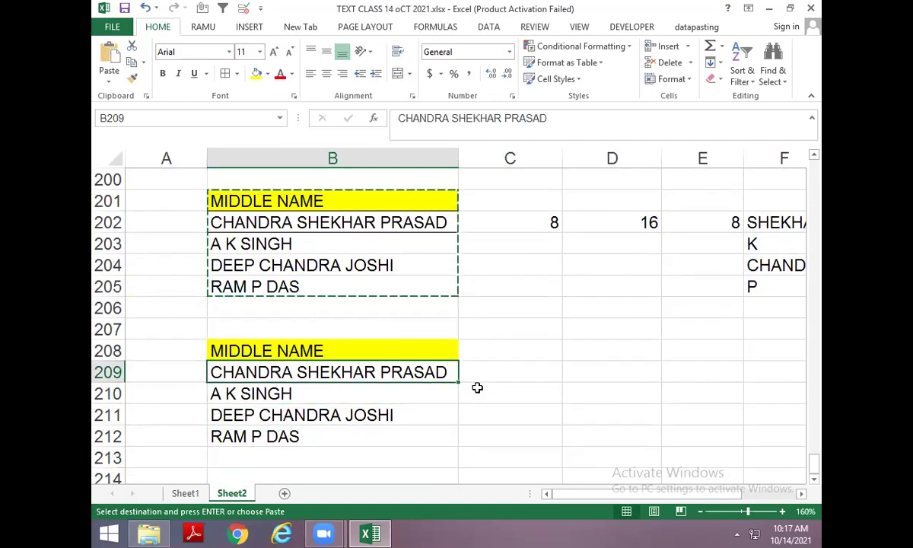
key("Escape")
key("Up")
key("Down")
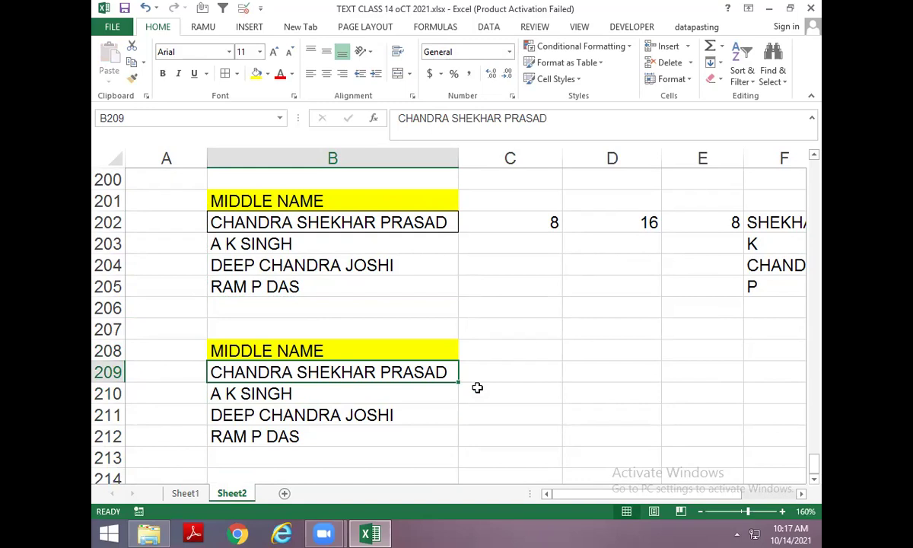
key("Right")
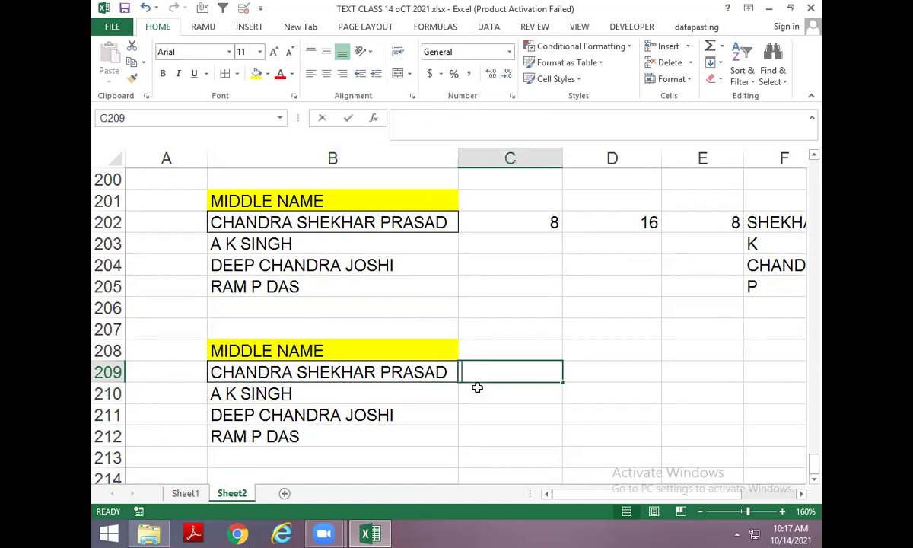
type("=FIND(\" \"")
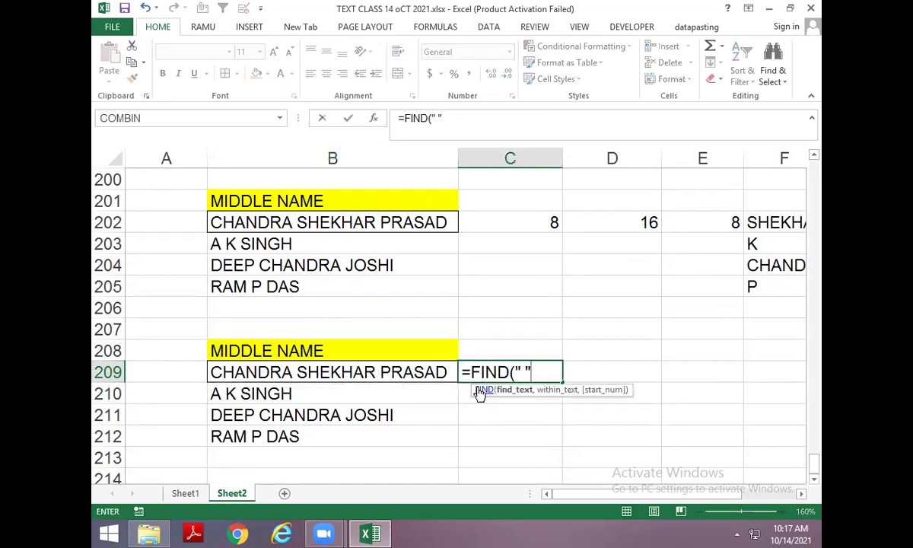
type(",B209")
key("ctrl+Return")
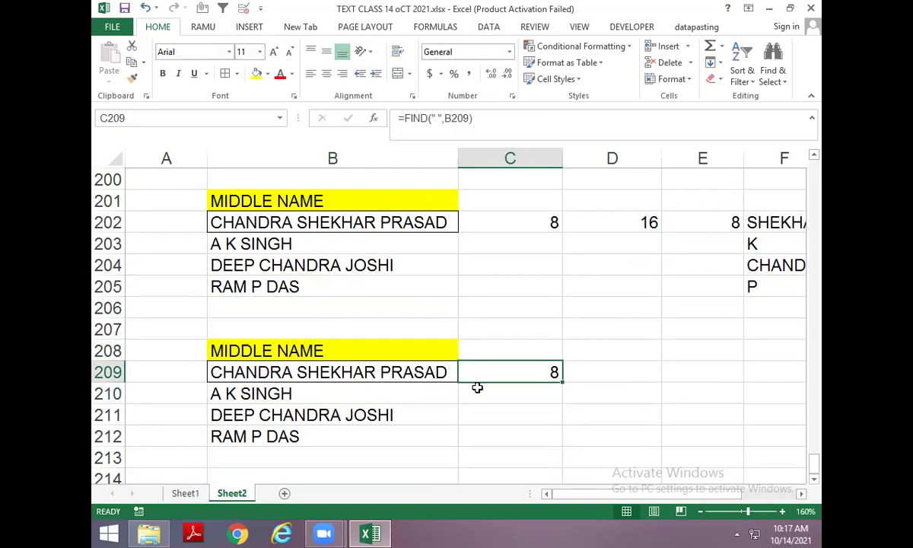
key("Right")
type("=")
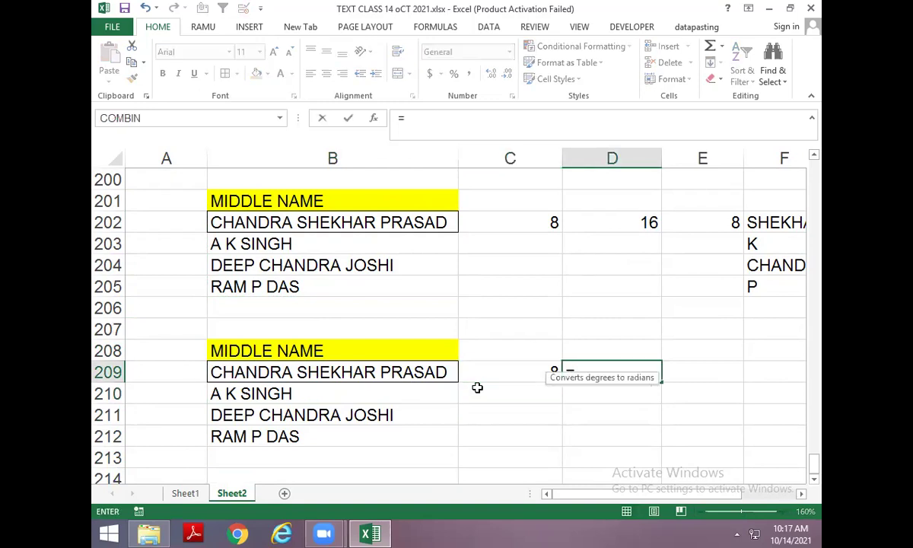
type("REPLACE(")
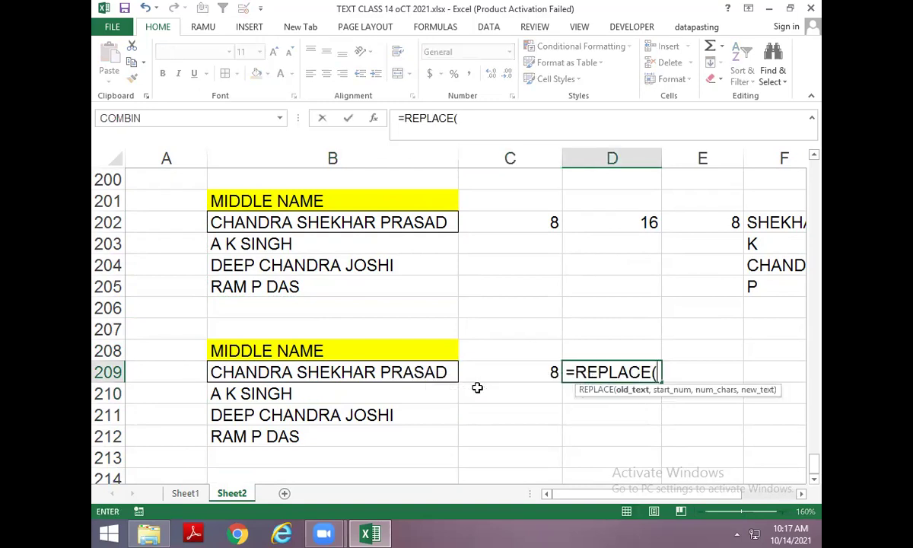
key("Left")
key("Left")
type(",1,")
key("Left")
type(",")
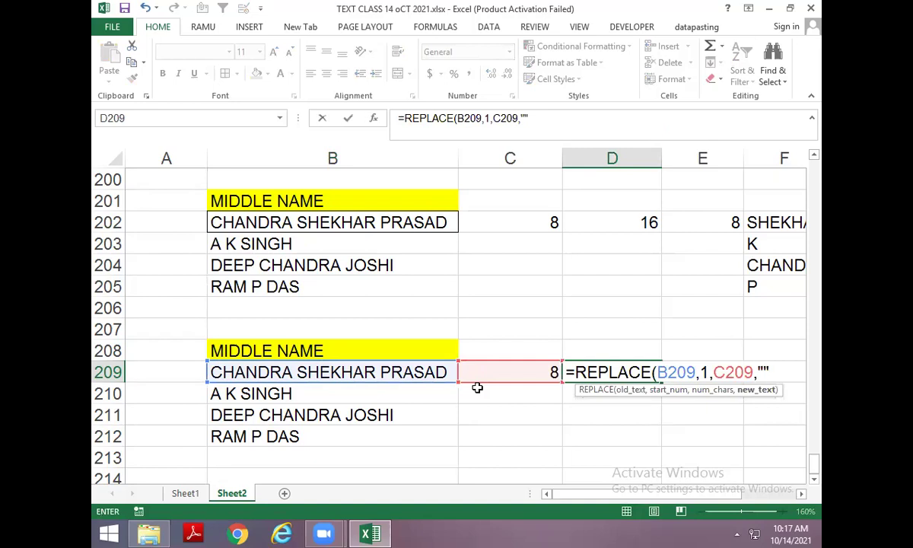
type("\"\"")
key("ctrl+Return")
Move to E209 and begin a new space-position formula there.
key("Up")
key("Up")
key("Down")
key("Down")
key("Right")
key("F2")
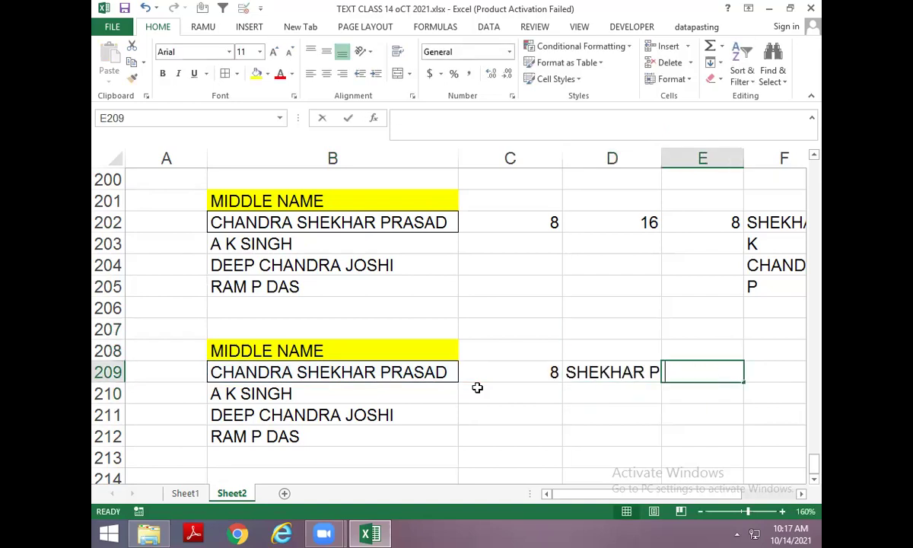
Locate the space in the shortened name in E209 and build =LEFT(D209,E209) in F209.
type("=FIND(\" \"")
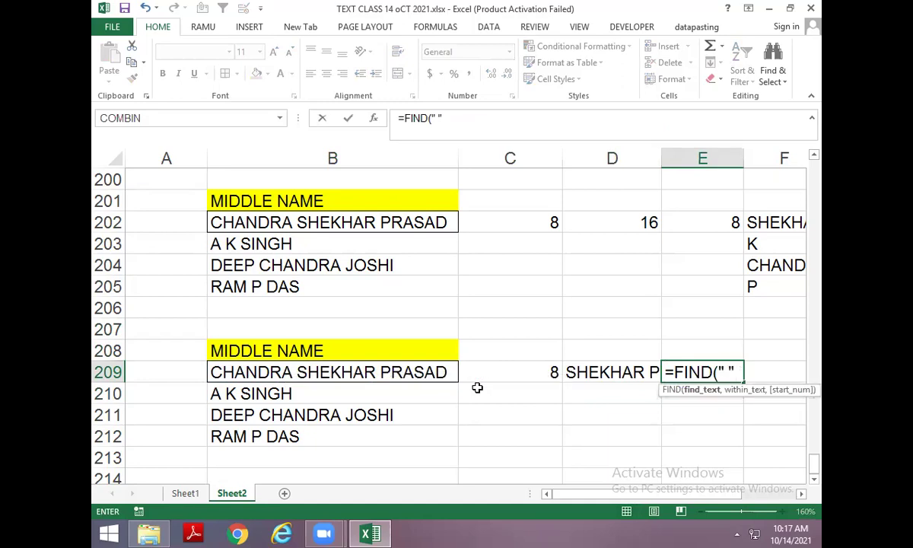
type(",")
key("Left")
key("ctrl+Return")
key("Right")
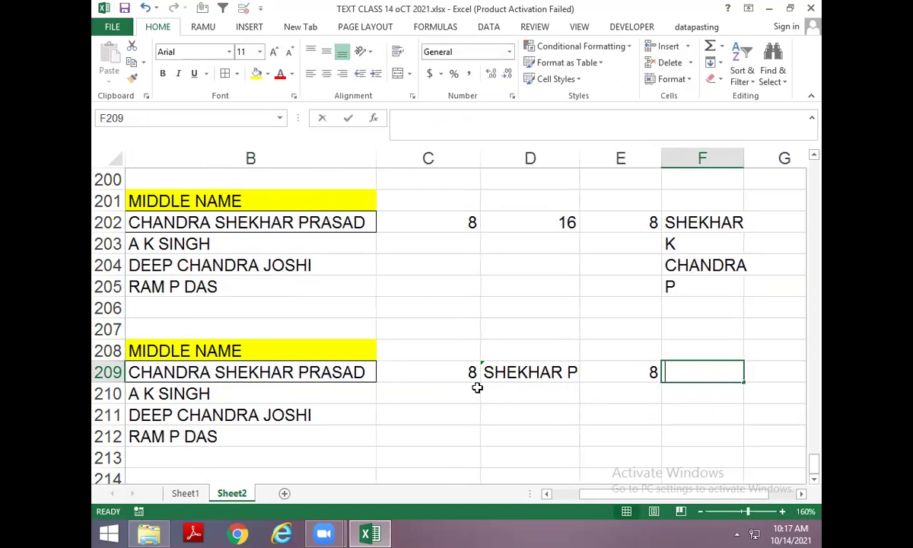
type("=LEFT(")
key("Left")
key("Left")
type(",")
key("Left")
key("Return")
Replace F209's E209 reference with the FIND expression copied from E209.
key("Up")
key("Left")
key("F2")
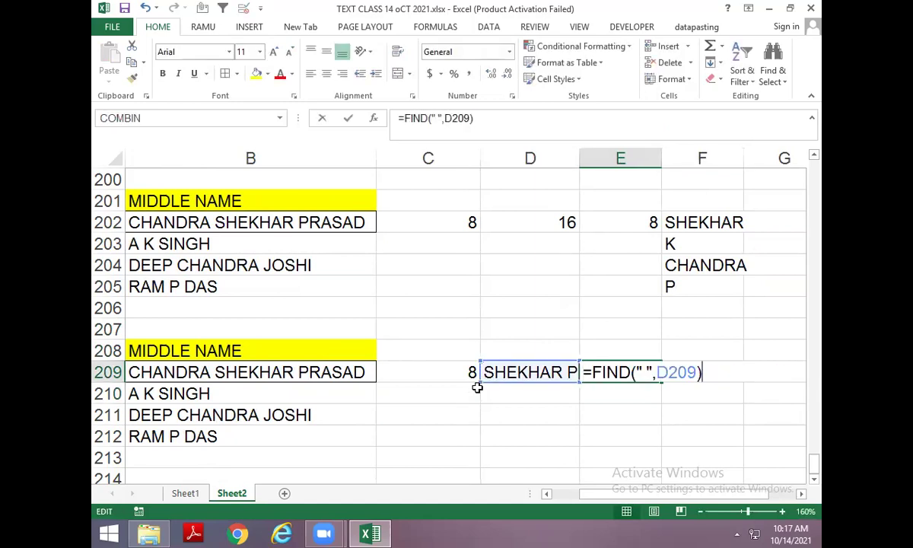
key("shift+Home")
key("shift+Right")
key("ctrl+c")
key("Tab")
key("F2")
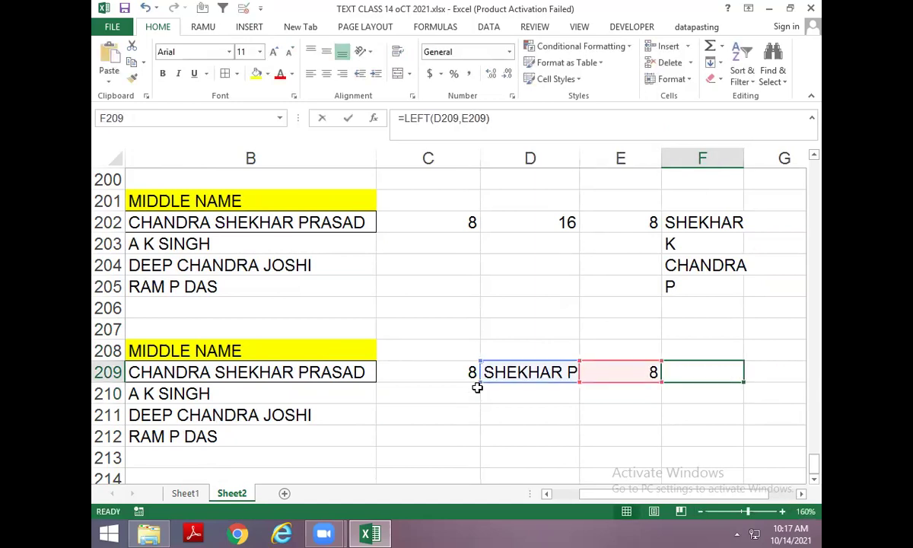
key("BackSpace")
key("BackSpace")
key("BackSpace")
key("BackSpace")
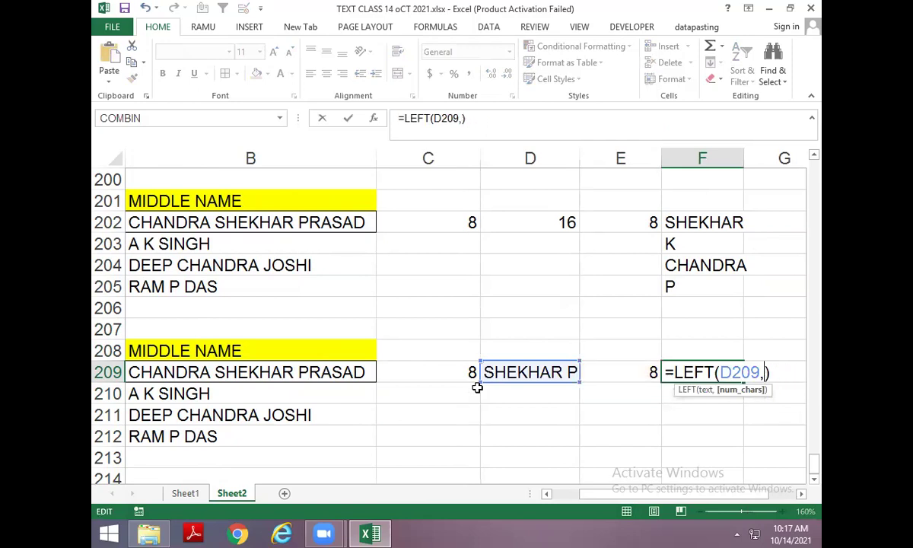
key("ctrl+v")
key("Return")
Substitute D209's REPLACE expression for the D209 reference inside F209's FIND part.
key("Up")
key("Left")
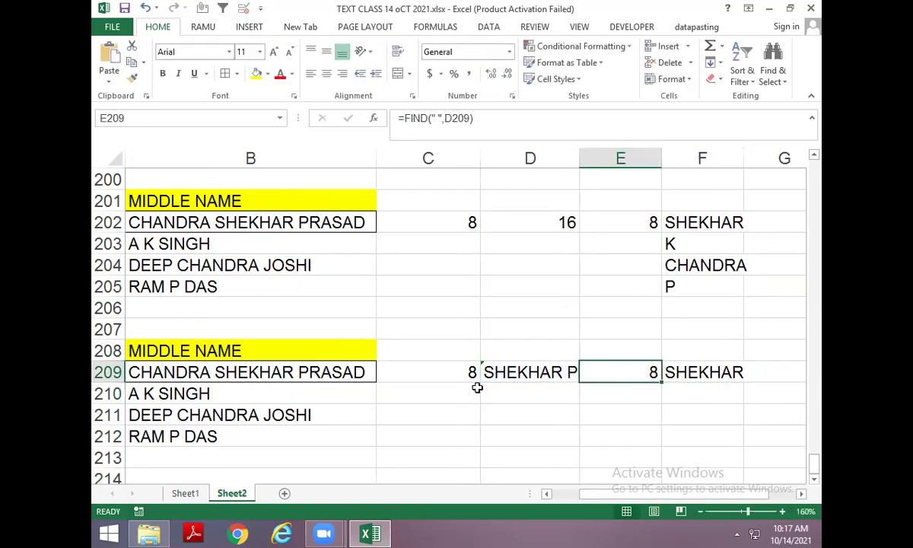
key("Left")
key("F2")
key("Escape")
key("Right")
key("Right")
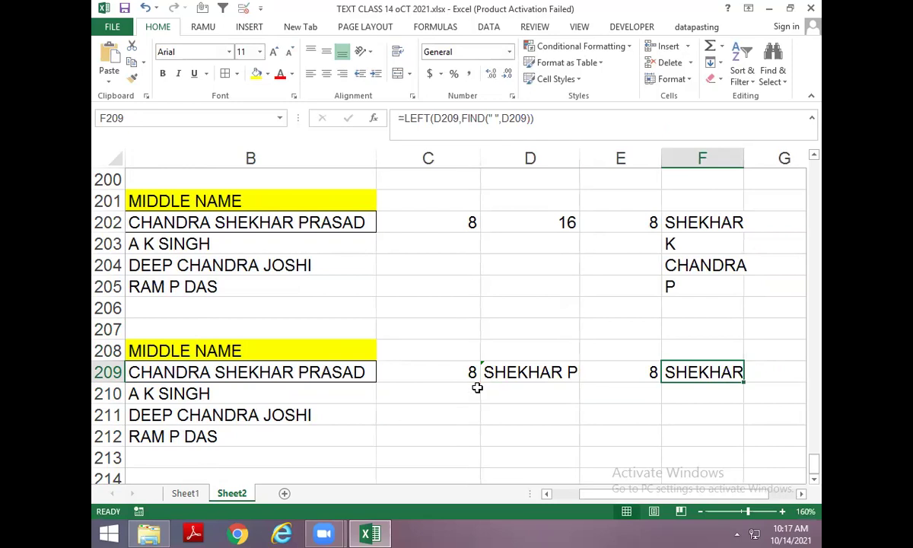
key("F2")
key("BackSpace")
key("Delete")
key("Delete")
key("Delete")
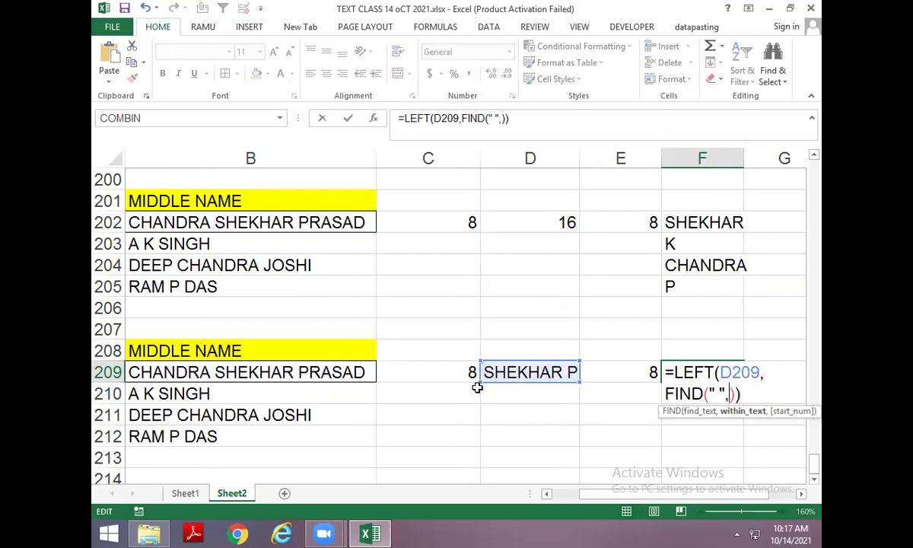
key("ctrl+v")
key("Return")
key("Up")
key("Up")
Substitute the REPLACE expression for D209 as LEFT's text argument in F209.
key("Down")
key("F2")
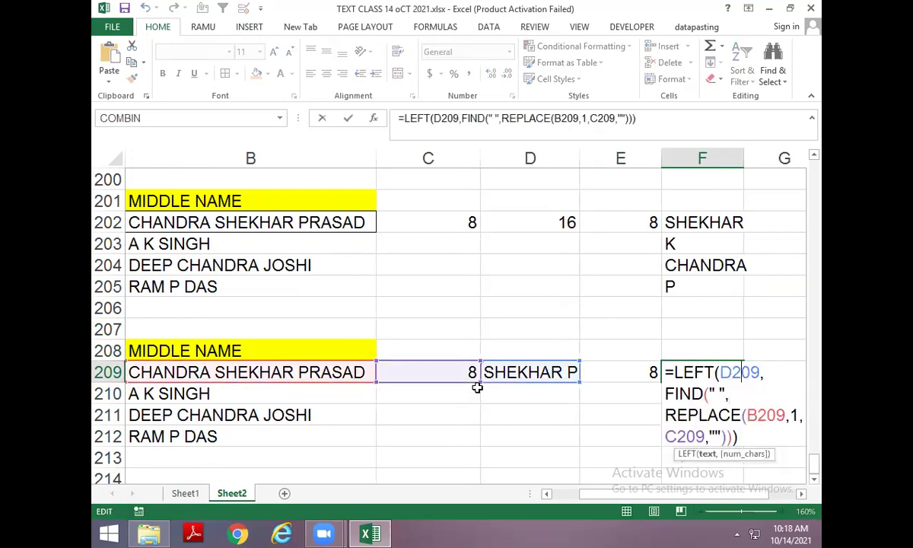
key("Delete")
key("Delete")
key("Delete")
key("Delete")
key("ctrl+v")
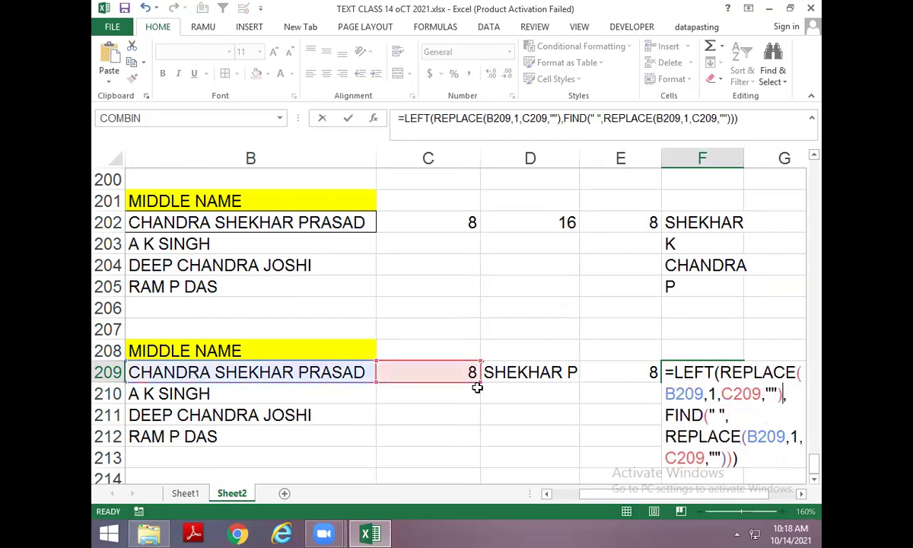
key("Return")
key("Up")
Replace the first C209 reference in F209 with FIND(" ",B209) copied from C209.
key("Left")
key("Left")
key("Left")
key("F2")
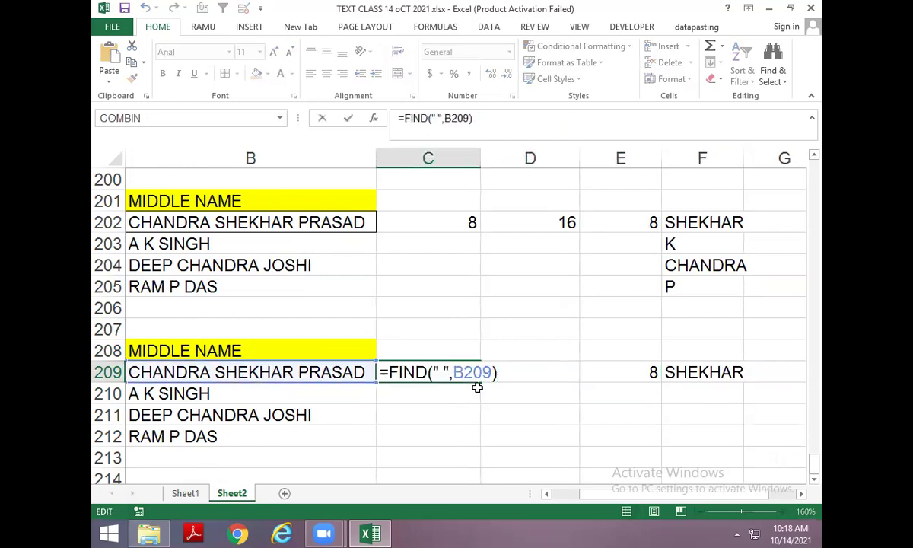
key("Return")
key("Up")
key("Right")
key("Right")
key("Right")
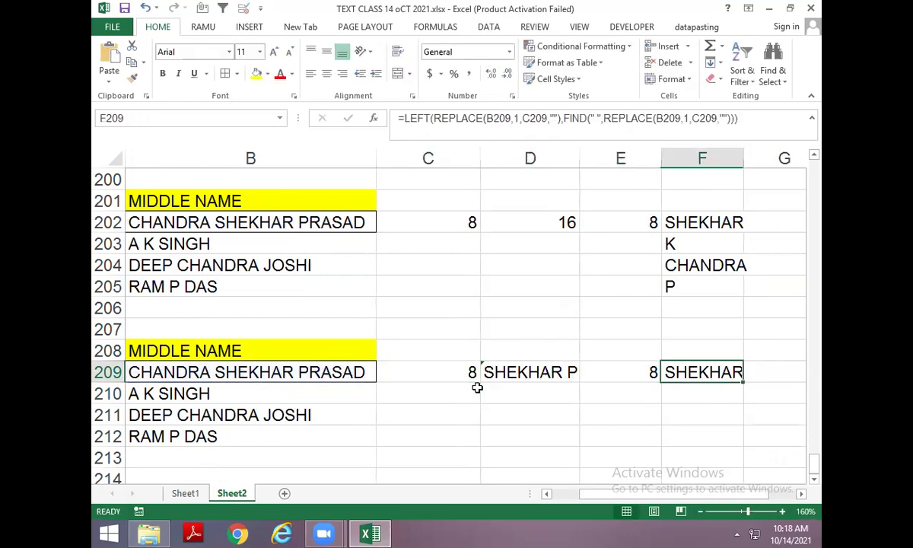
key("F2")
key("Left")
key("Left")
key("Left")
key("Left")
key("Left")
key("Left")
key("Left")
key("Left")
key("Left")
key("Left")
key("Left")
key("Left")
key("Left")
key("Left")
key("Left")
key("Left")
key("Left")
key("Left")
key("Left")
key("Left")
key("Delete")
key("Delete")
key("Delete")
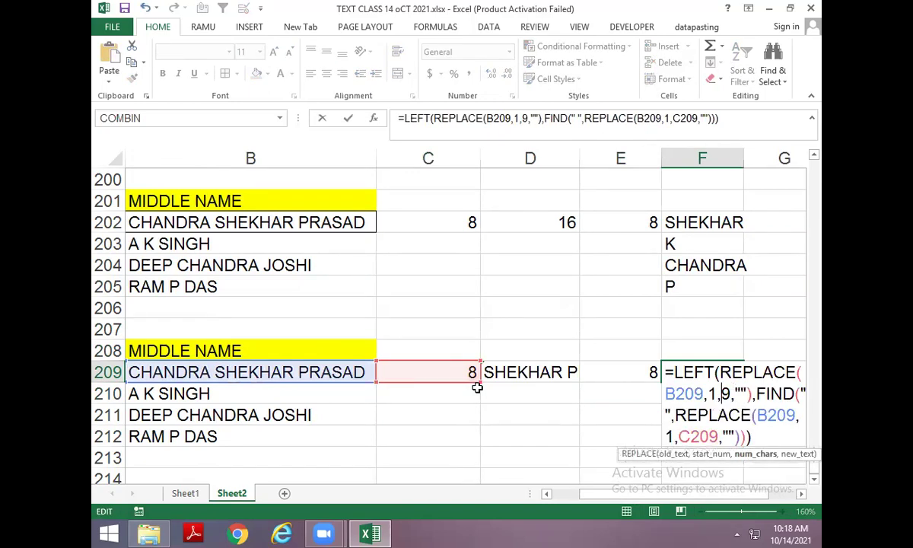
key("Delete")
key("ctrl+v")
key("Return")
Replace the remaining C209 reference with FIND(" ",B209), making F209 self-contained.
key("Up")
key("F2")
key("Left")
key("Left")
key("Left")
key("Left")
key("Left")
key("Left")
key("Left")
key("Left")
key("Left")
key("Delete")
key("Delete")
key("Delete")
key("Delete")
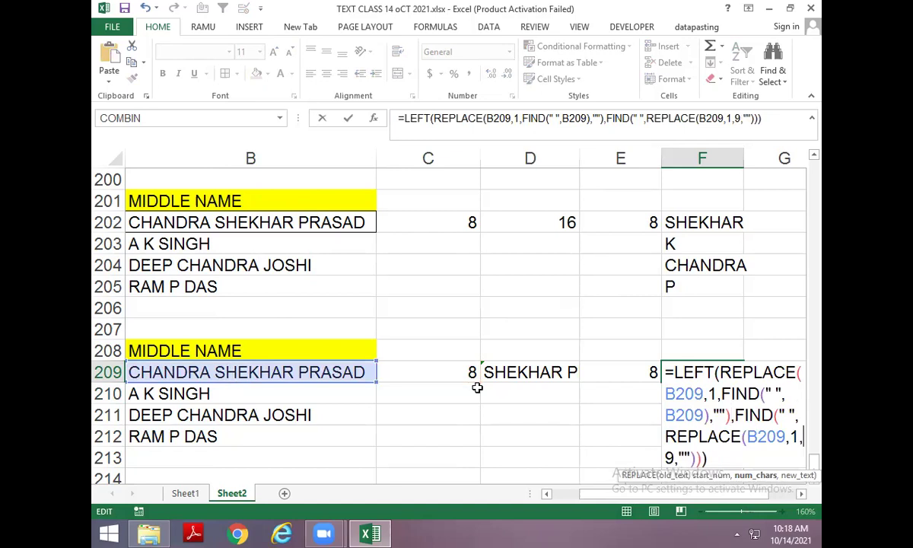
key("ctrl+v")
key("Return")
Fill the formula down to F212, returning SHEKHAR, K, CHANDRA and P, then save.
key("Up")
key("Down")
key("ctrl+d")
key("Down")
key("ctrl+d")
key("Down")
key("ctrl+d")
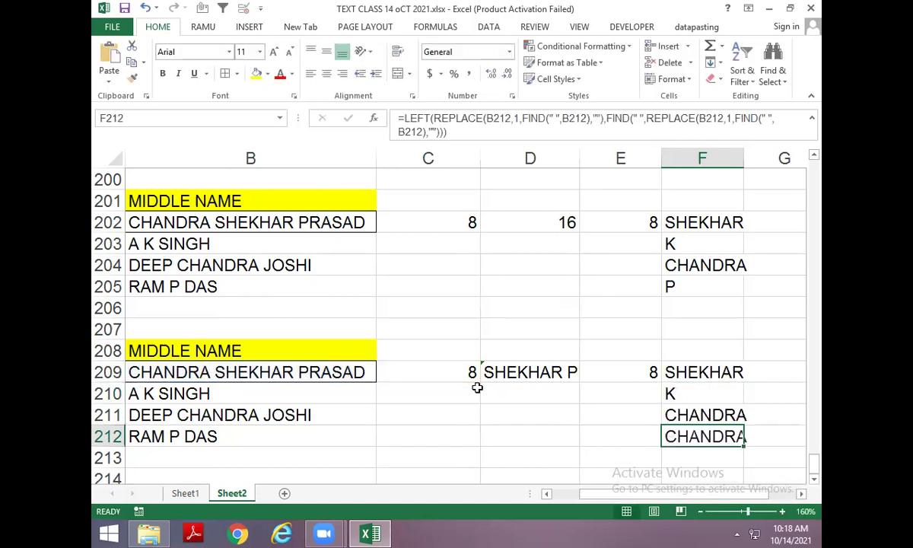
key("Left")
key("Left")
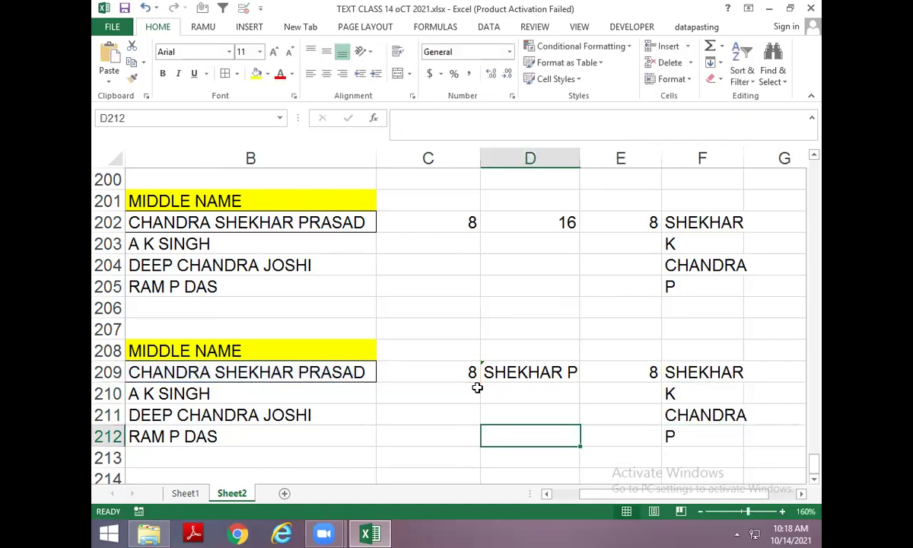
key("Left")
key("Up")
key("Up")
key("Left")
key("Up")
key("ctrl+s")
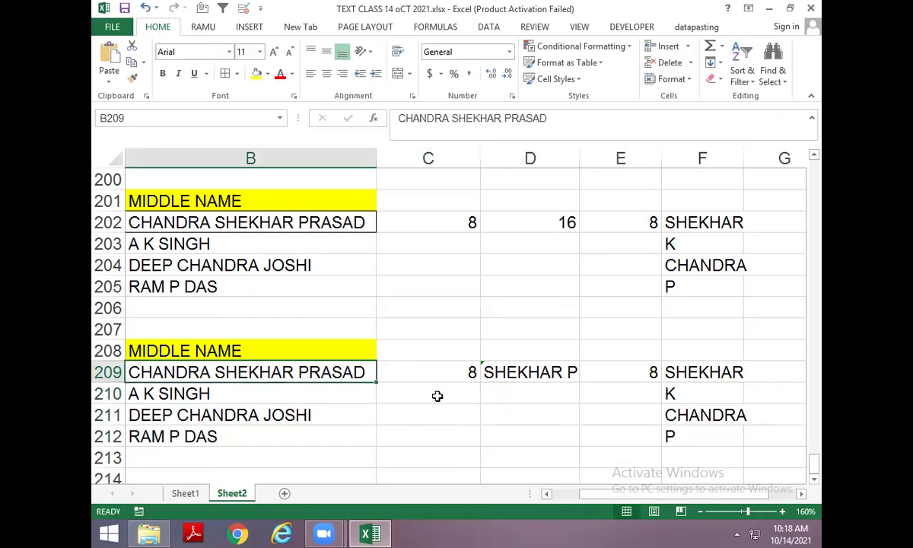
scroll(277, 397, "down", 1)
left_click(277, 397)
key("Left")
key("Up")
key("Up")
key("Up")
key("Right")
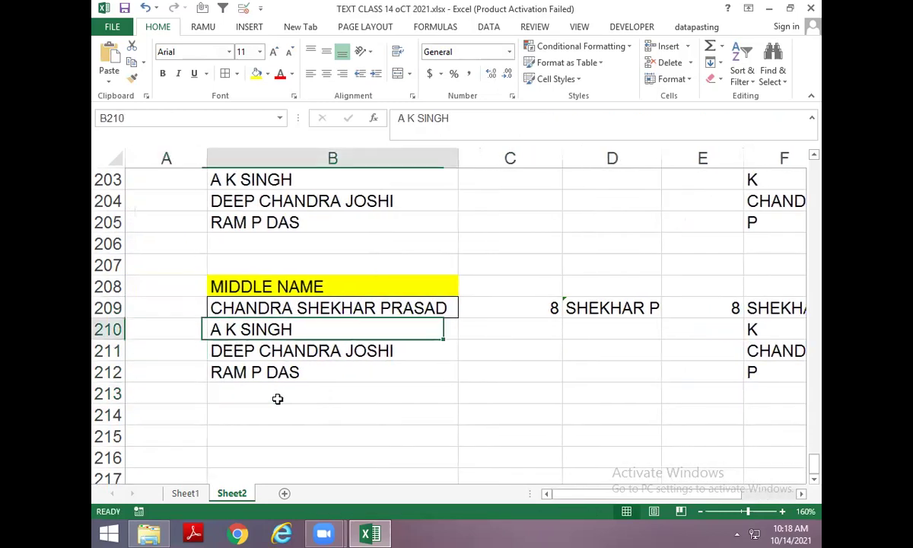
key("Up")
key("ctrl+c")
key("Down")
key("Down")
key("Down")
key("Down")
key("Down")
key("ctrl+v")
key("Escape")
key("Down")
key("Down")
key("Down")
key("Down")
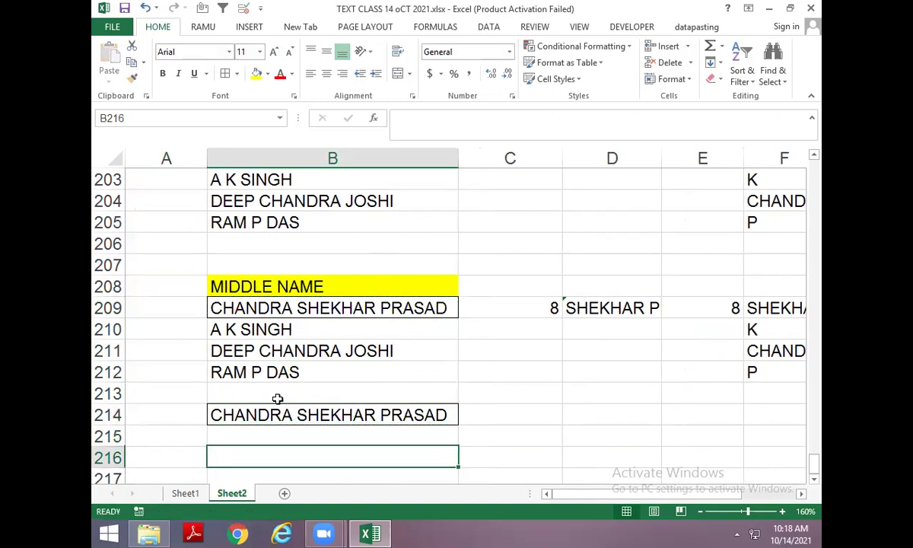
Enter the sentence 'I AM GOING TO MARKET' in B215.
key("Up")
key("Up")
key("Up")
type("MY")
key("BackSpace")
key("BackSpace")
key("BackSpace")
type("i AM GOTIN")
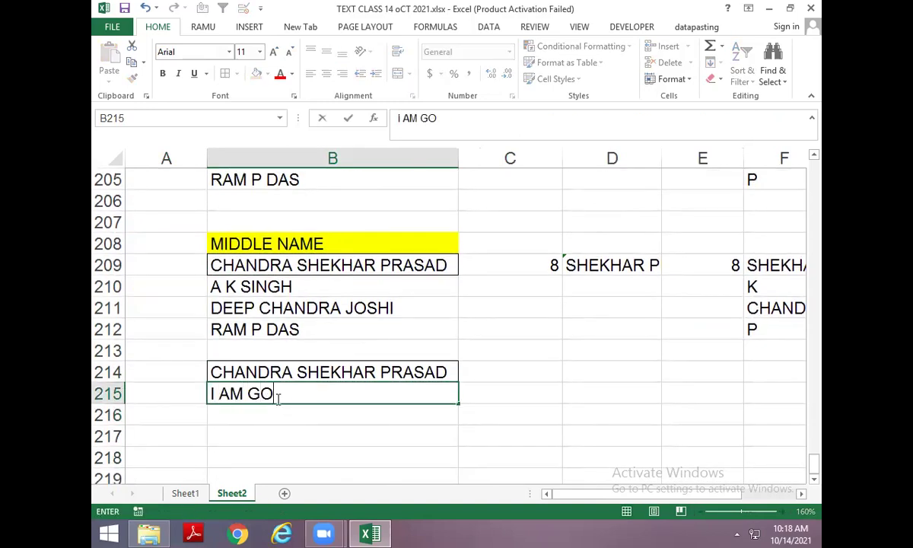
key("BackSpace")
key("BackSpace")
key("BackSpace")
type("G")
key("BackSpace")
type("ING TO MARKET")
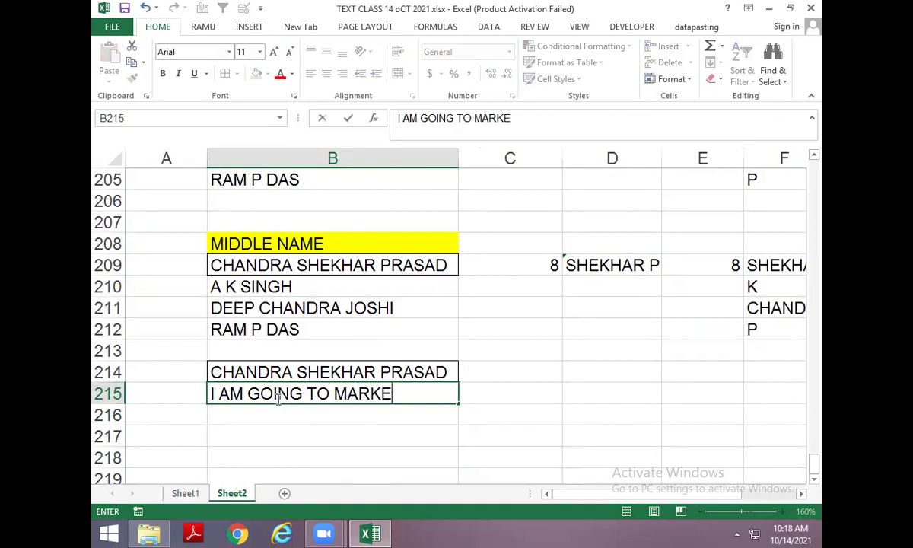
key("Return")
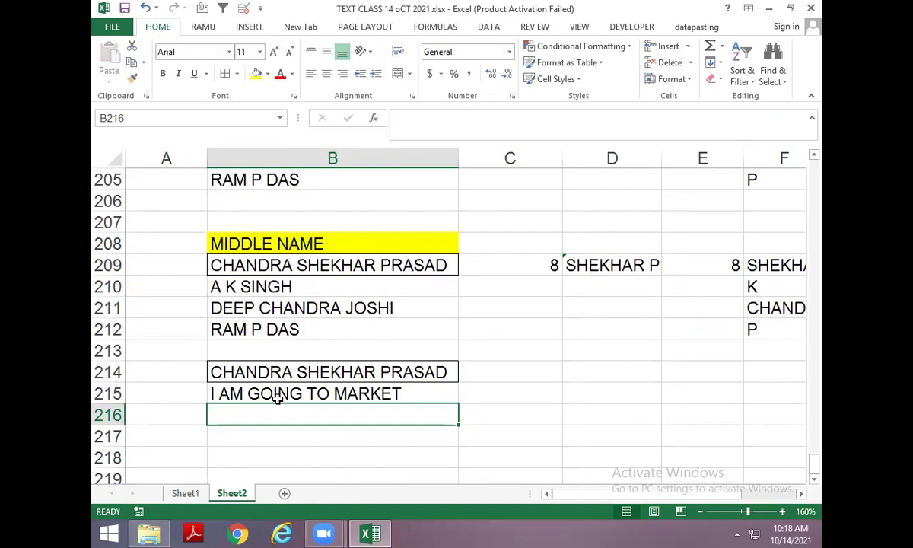
Enter 'Now a days I am living in delhi' in B216 and bring up Excel Help.
type("Now a d")
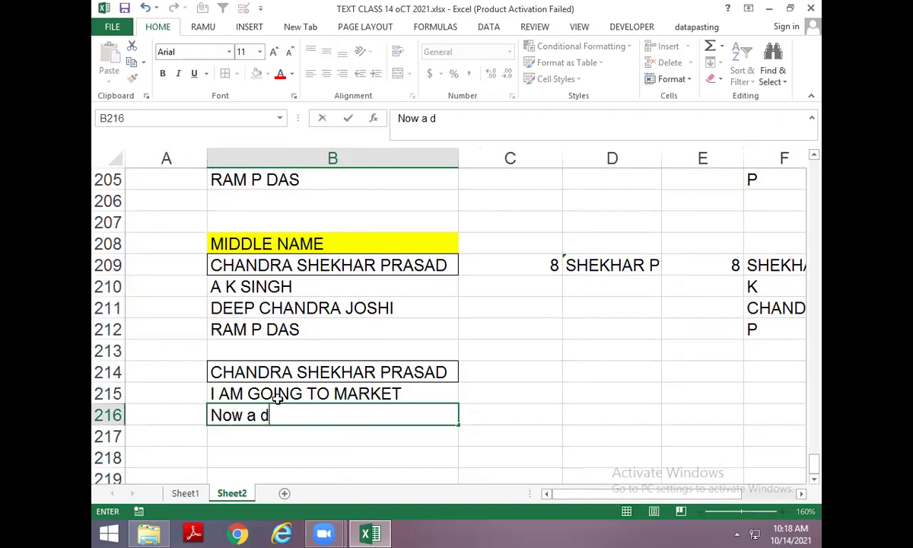
type("ays I ")
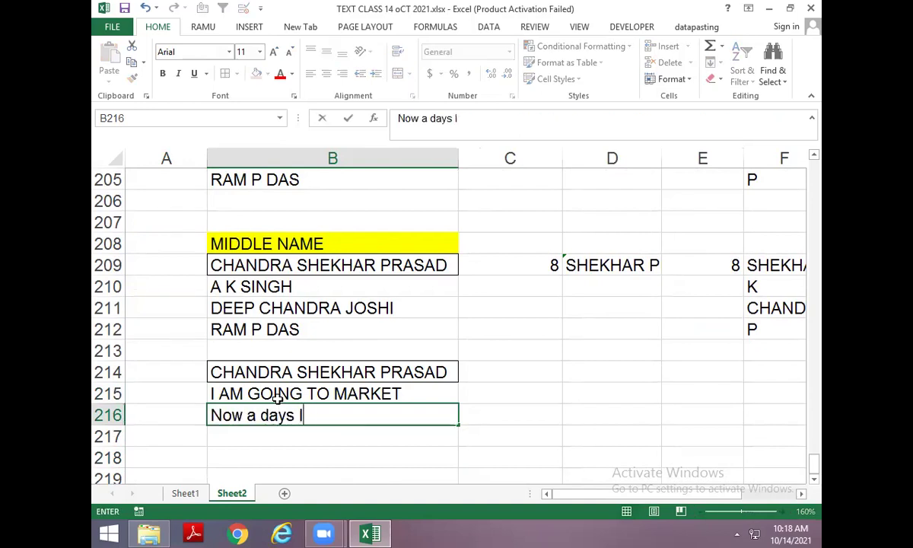
type("A")
key("BackSpace")
type("am living in t")
key("BackSpace")
type("delhi")
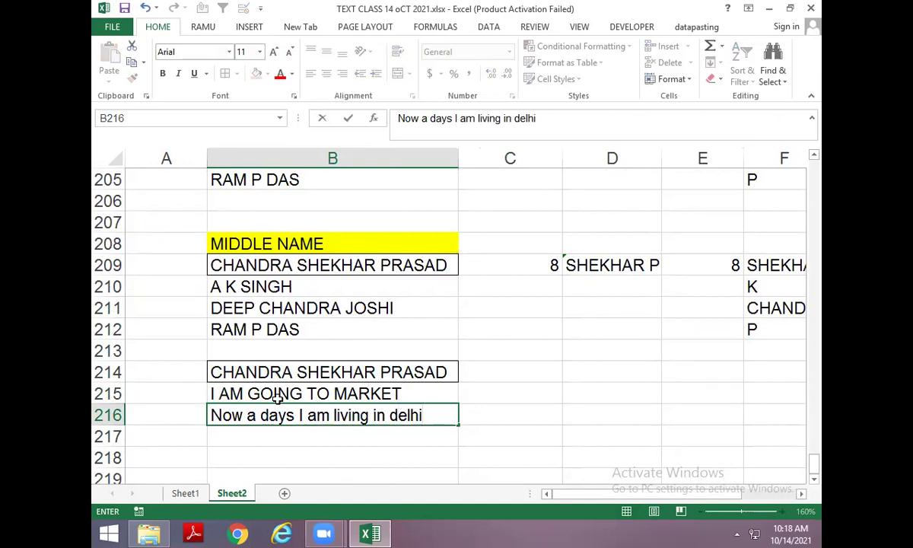
key("Return")
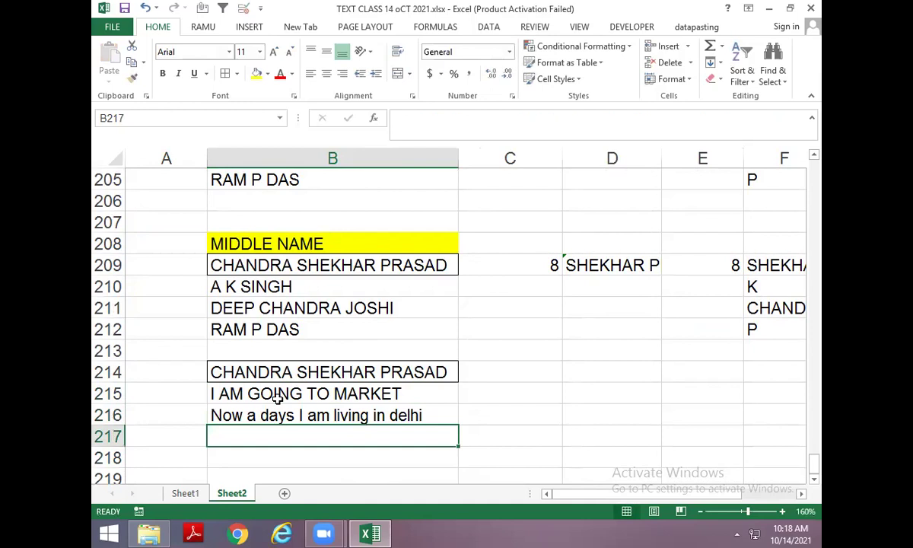
key("F1")
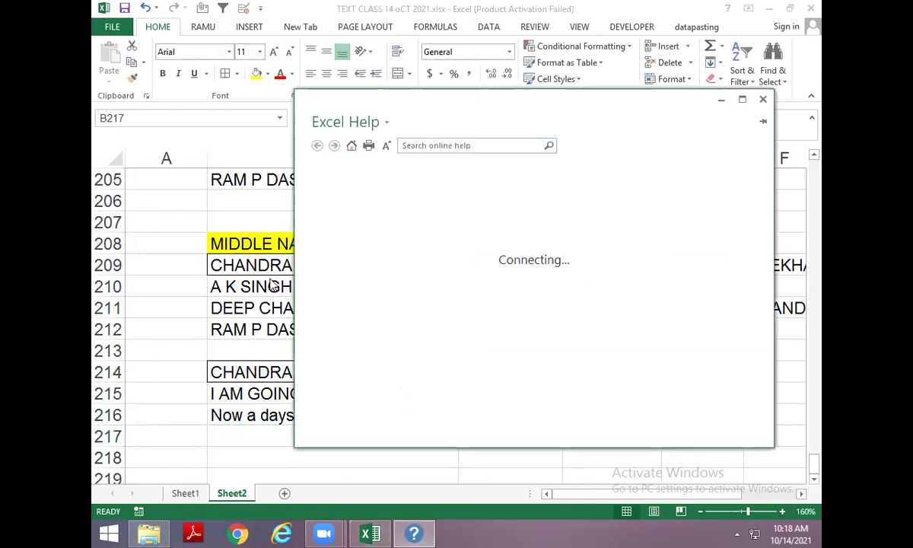
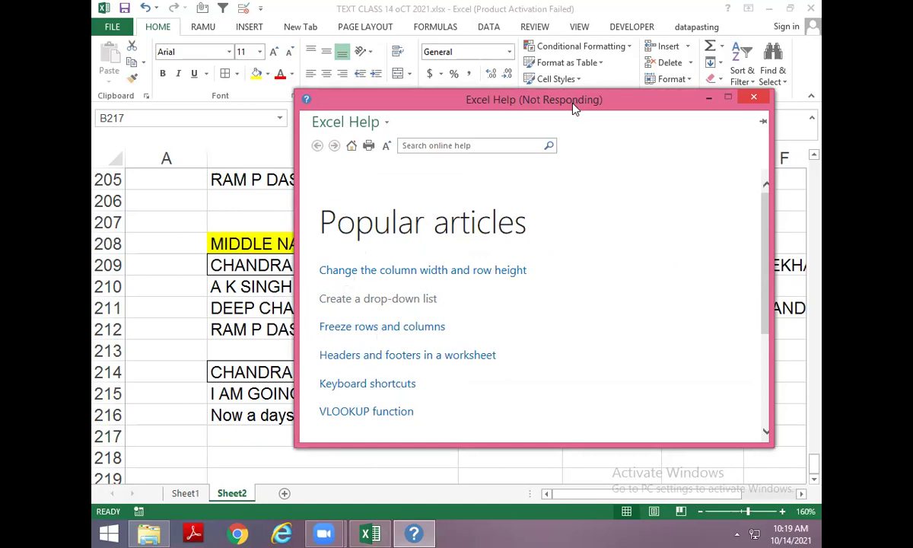
Close the frozen Excel Help window through the not-responding dialog.
left_click_drag(573, 104, 542, 110)
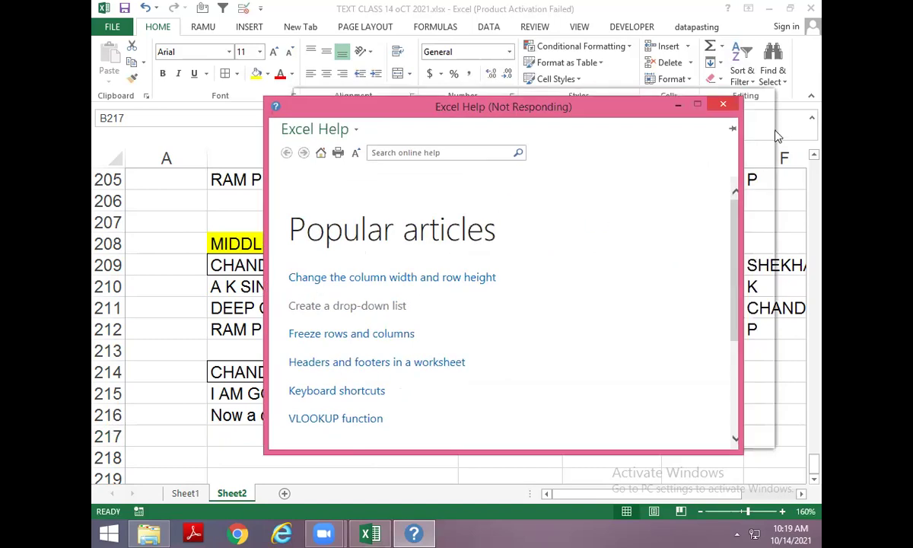
left_click(722, 105)
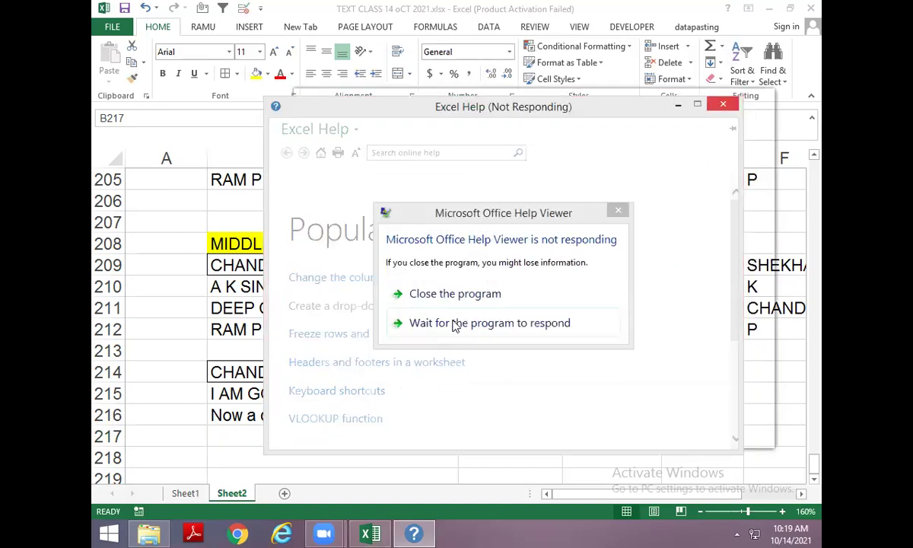
left_click(535, 285)
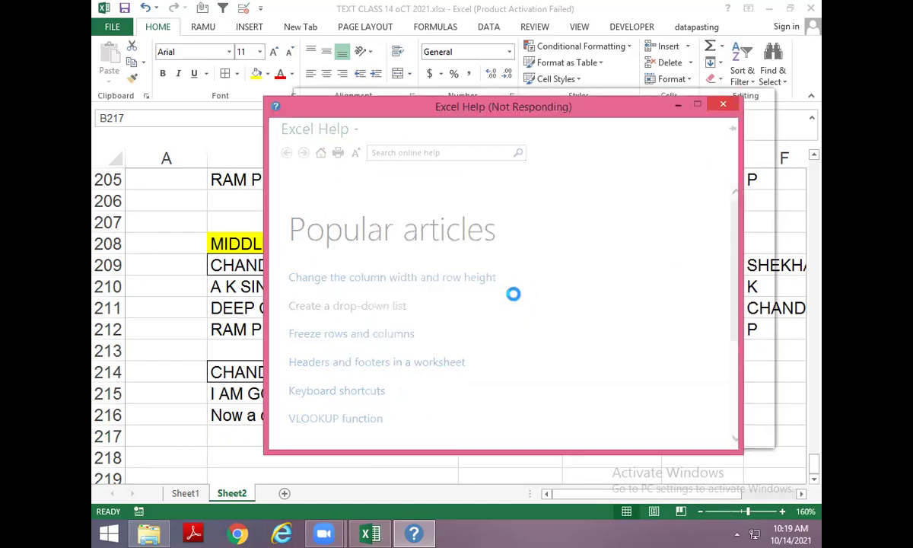
left_click(252, 451)
Reselect B217 and start a new Chrome tab.
left_click(256, 436)
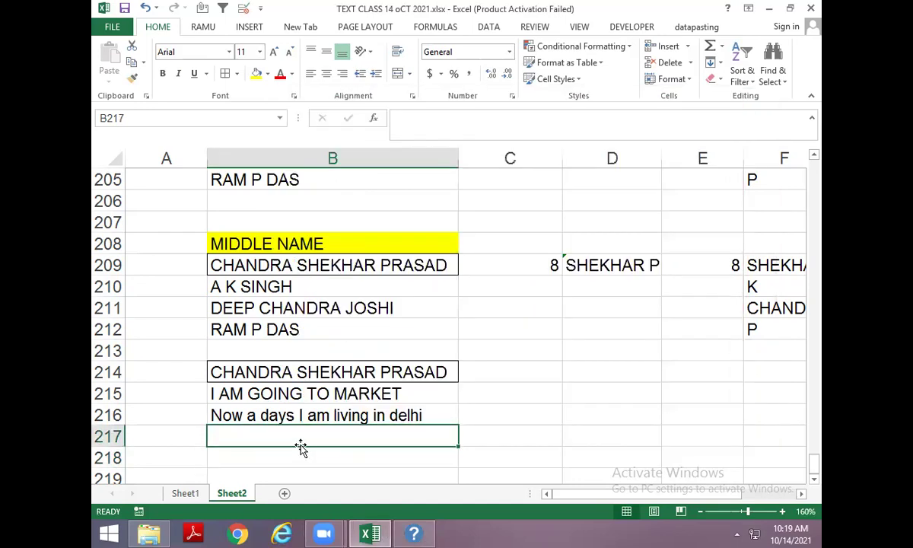
left_click(415, 533)
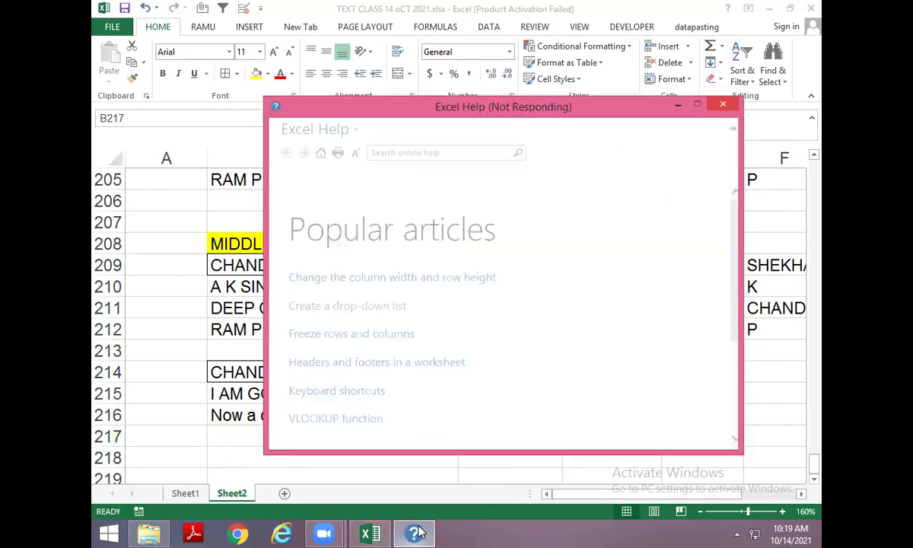
left_click(238, 533)
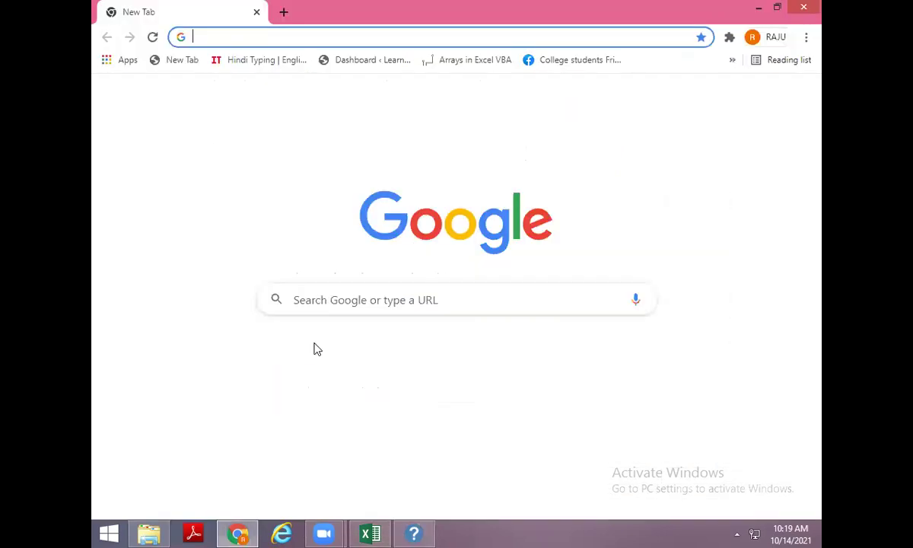
Search Google for 'delhi metro fair' and highlight the Delhi Metro description.
type("delh")
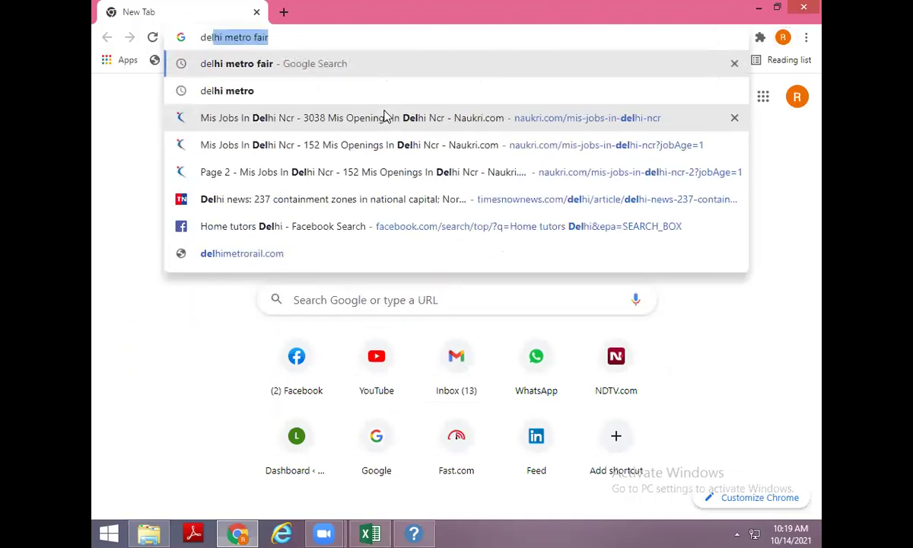
key("Return")
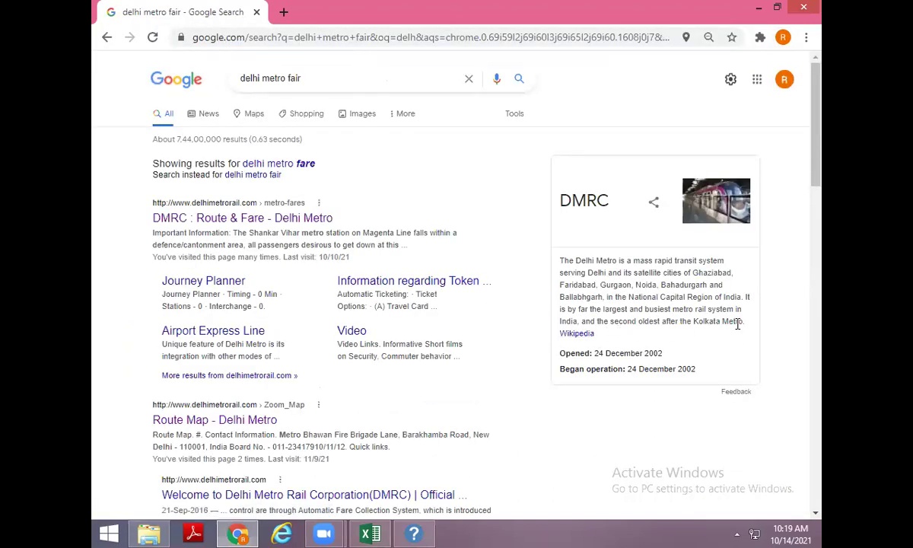
left_click_drag(746, 326, 549, 257)
Copy the drop-down list paragraph from Excel Help and return to the workbook.
key("alt+Tab")
key("alt+Tab")
key("alt+Tab")
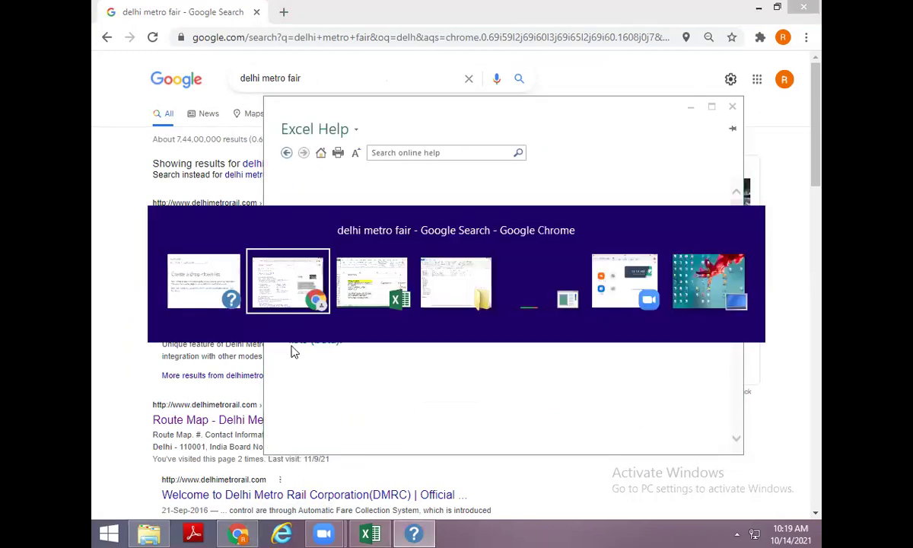
left_click_drag(659, 296, 292, 276)
key("ctrl+c")
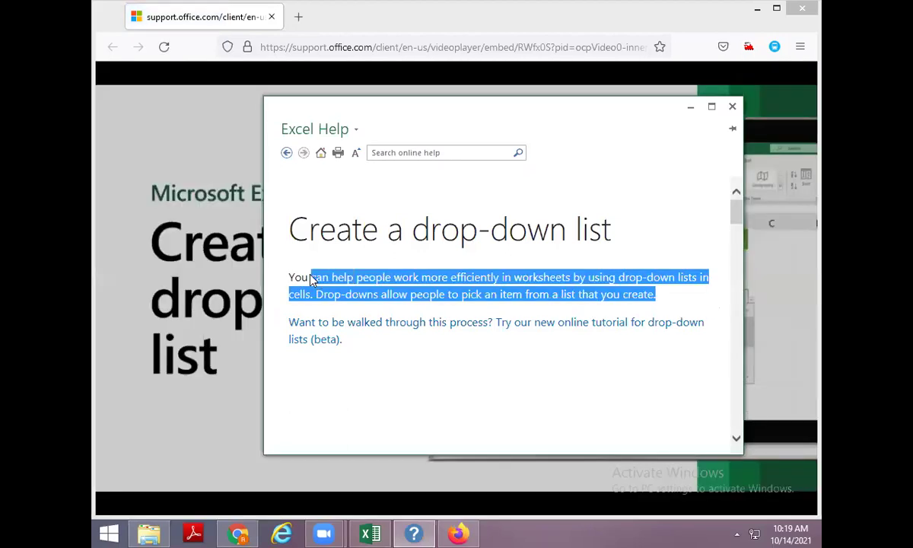
key("alt+Tab")
key("alt+Tab")
key("alt+Tab")
key("alt+Tab")
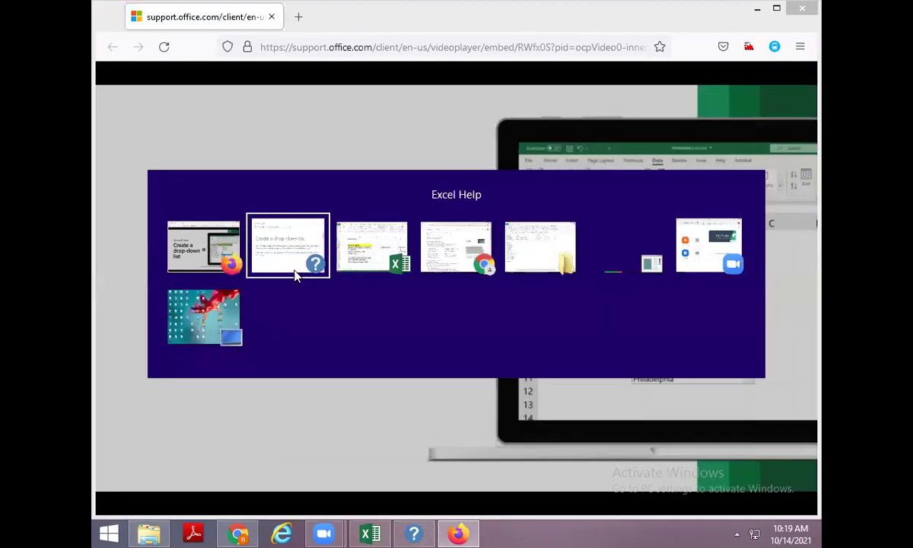
key("alt+Tab")
key("alt+Tab")
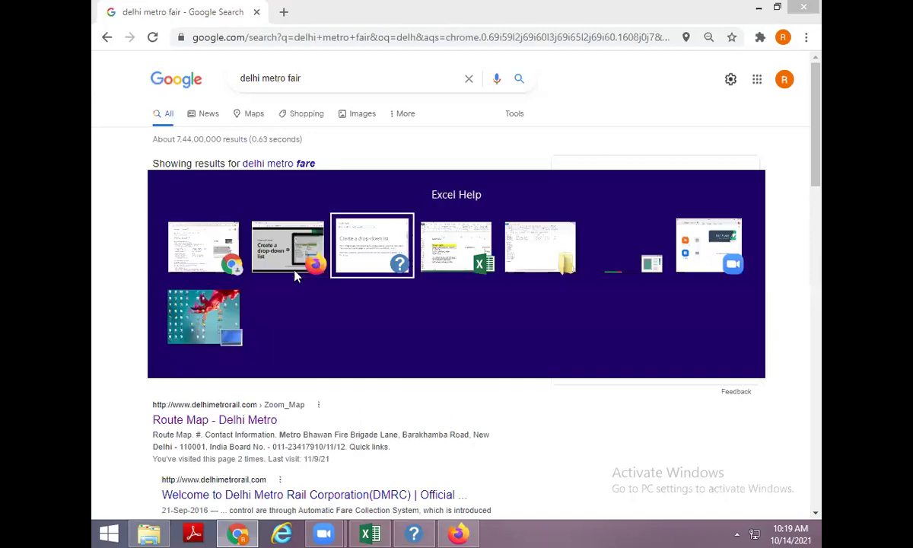
key("alt+Tab")
key("alt+Tab")
key("alt+Tab")
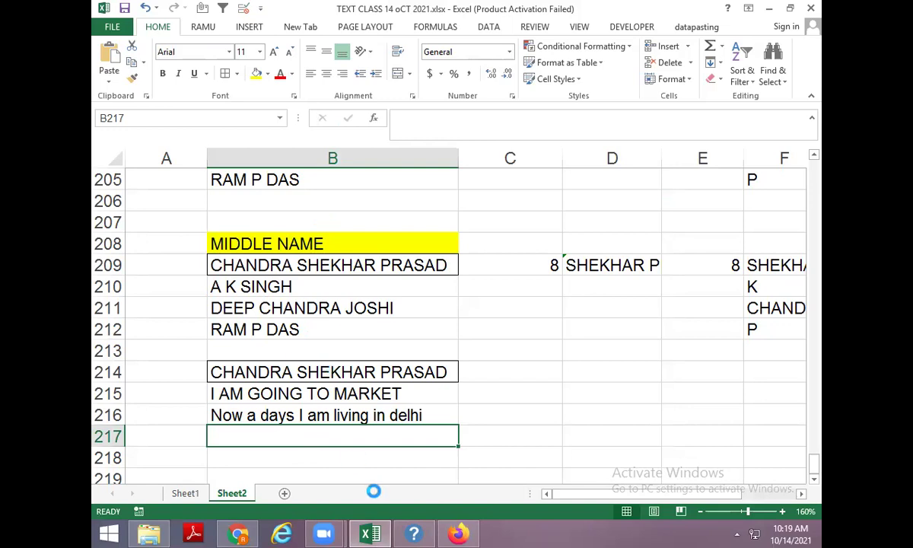
Paste the copied paragraph into B217 and a new Notepad, then clear B217.
key("ctrl+v")
key("super+r")
type("notepad")
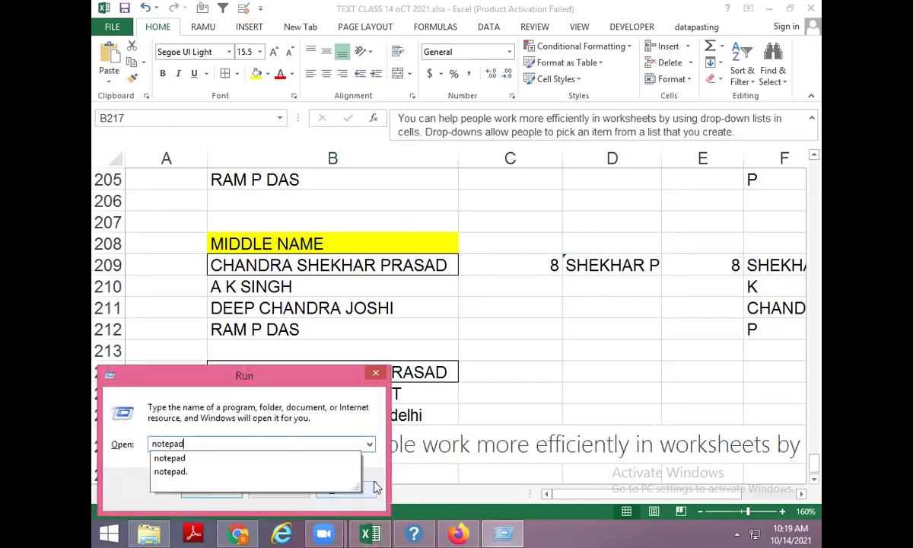
key("Return")
key("ctrl+v")
key("alt+Tab")
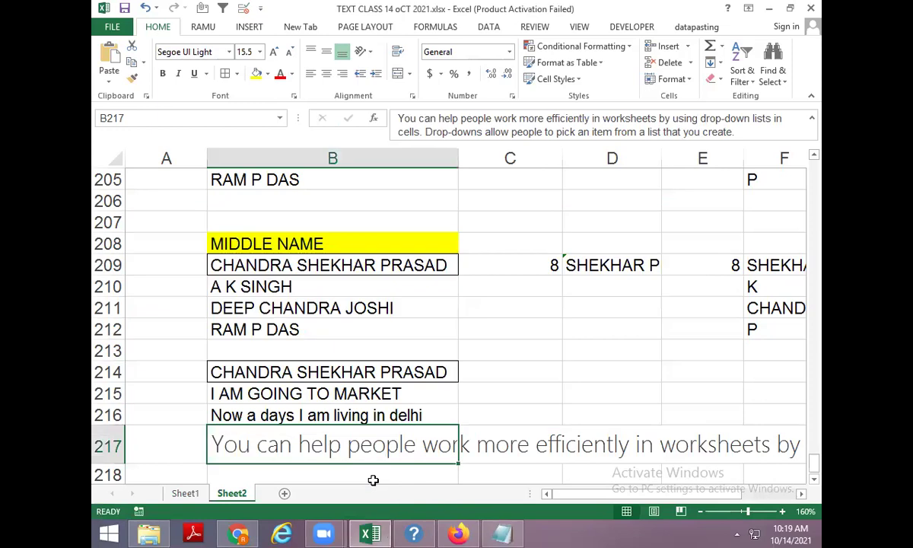
key("Delete")
key("ctrl+d")
key("Delete")
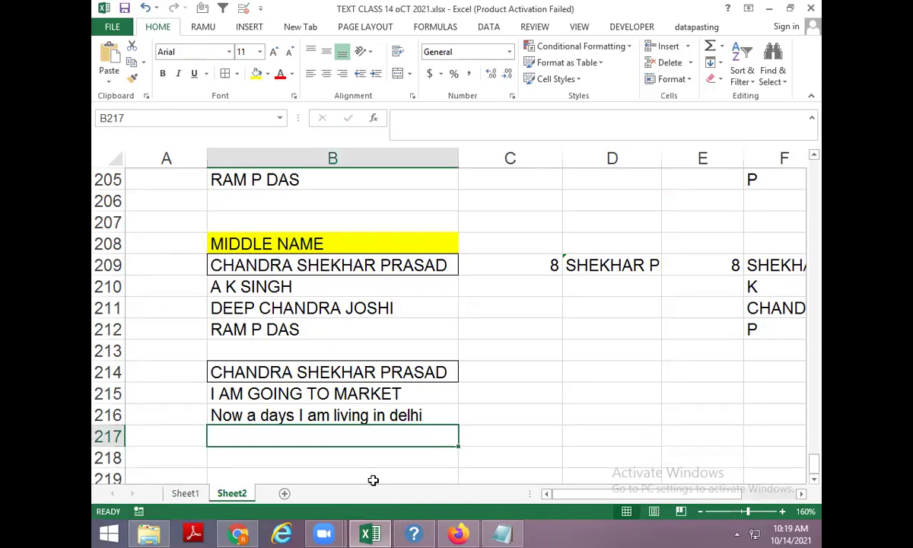
Paste the plain-text paragraph from Notepad into B217 and close Notepad unsaved.
key("alt+Tab")
key("shift+Home")
key("shift+Up")
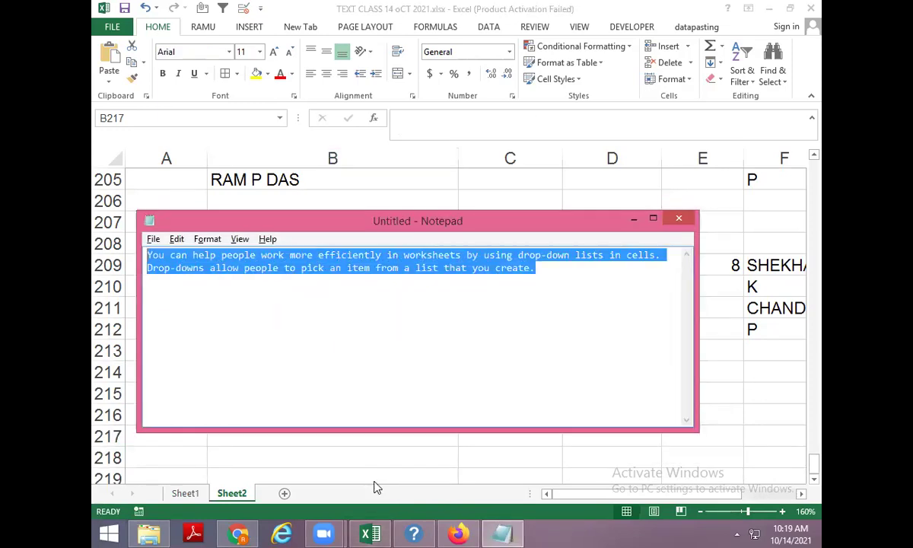
key("ctrl+c")
key("alt+Tab")
key("ctrl+v")
key("alt+Tab")
key("alt+F4")
key("Return")
Close Excel Help and apply All Borders to B214:B217.
key("alt+Tab")
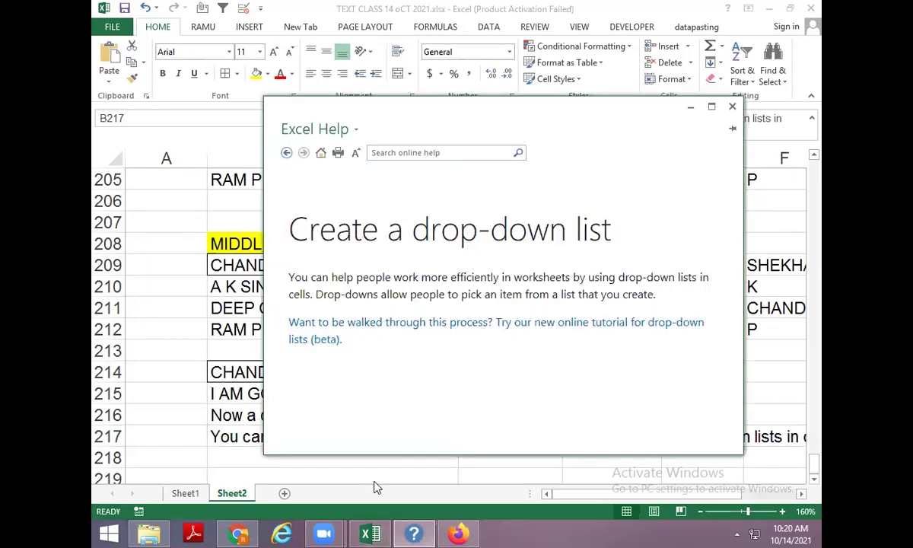
left_click(732, 107)
left_click(232, 387)
left_click(276, 366)
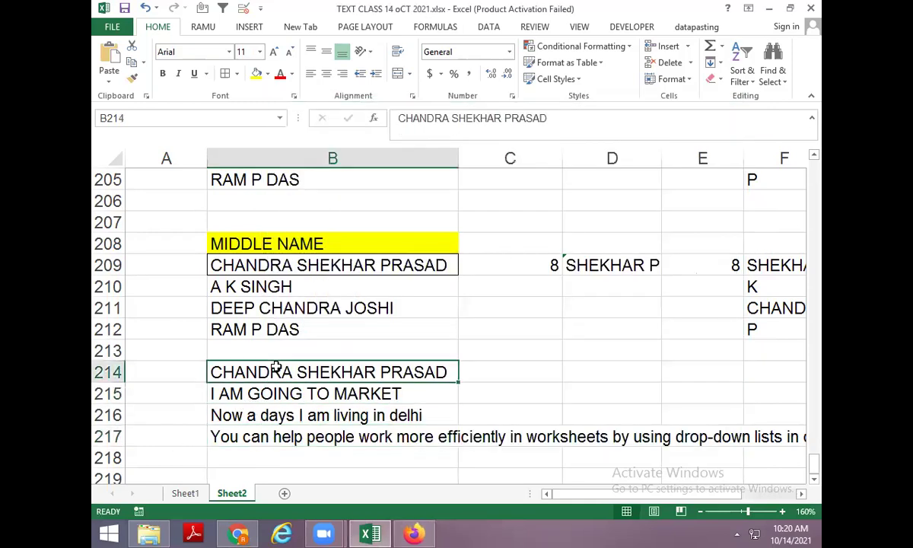
key("shift+Down")
key("shift+Down")
key("shift+Down")
key("alt")
key("h")
key("b")
key("a")
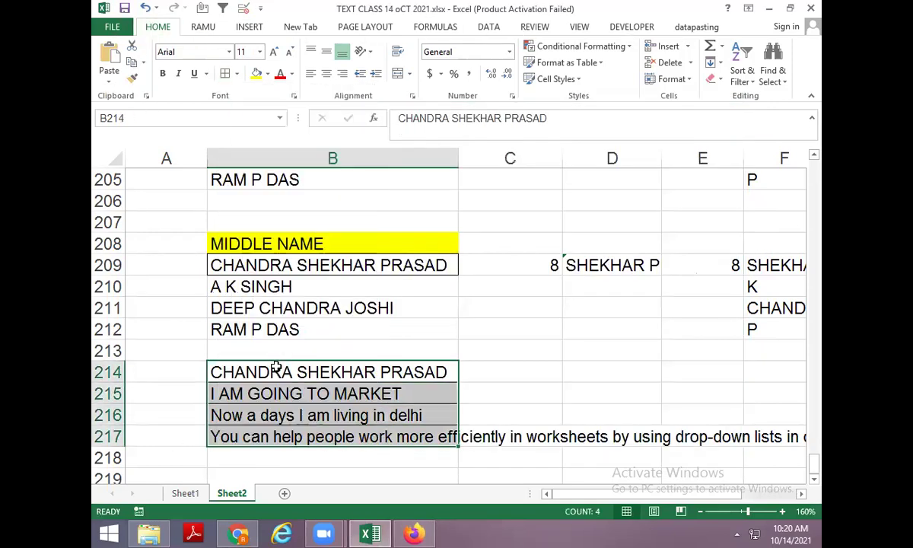
Review the sentences in B214:B217, viewing B217's full text.
key("Up")
key("Down")
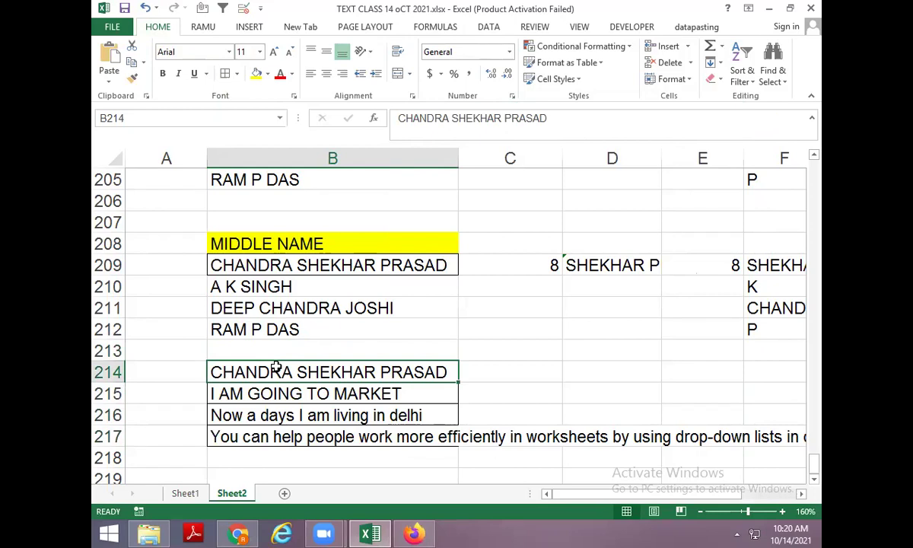
key("Down")
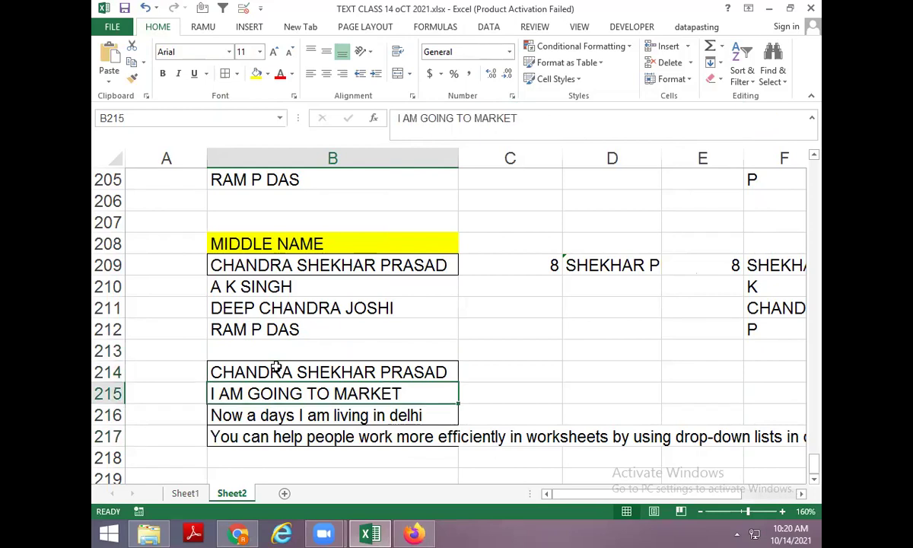
key("Down")
key("Down")
key("F2")
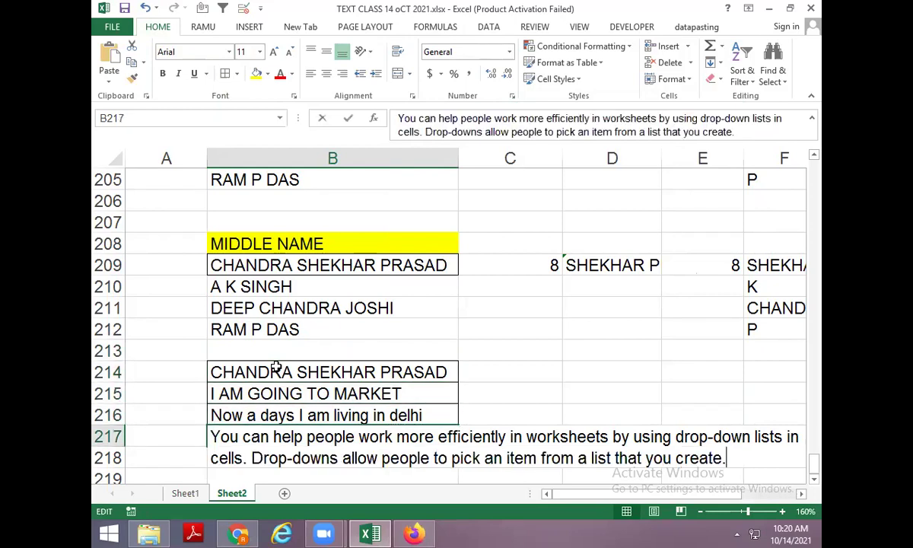
key("Escape")
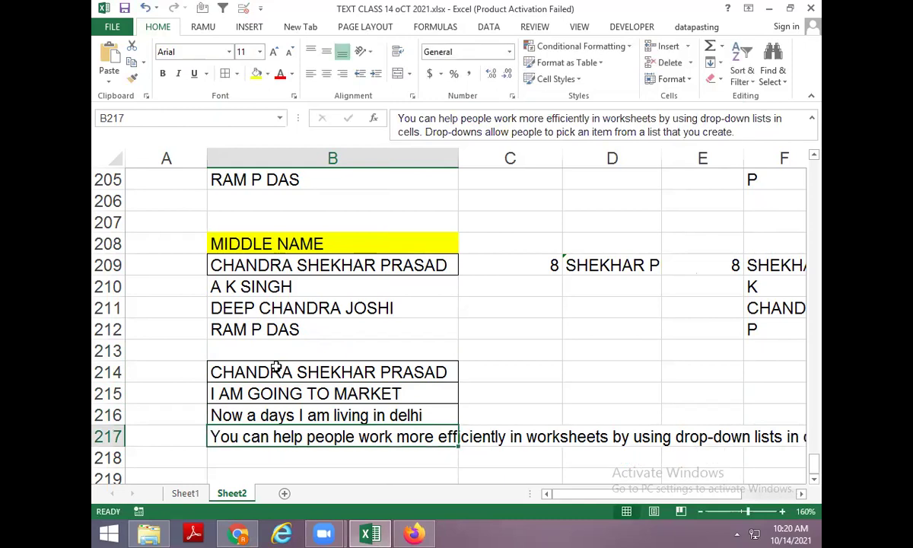
key("Up")
key("Up")
key("Up")
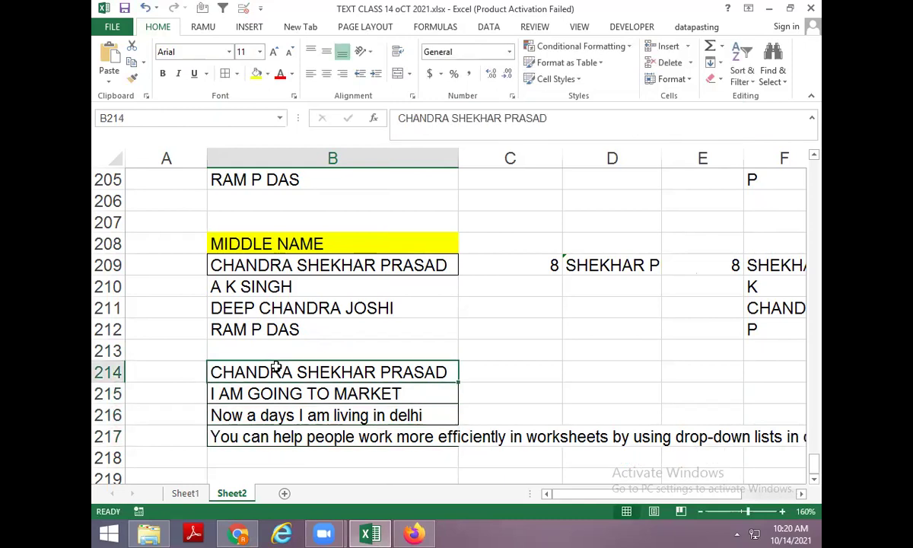
key("Right")
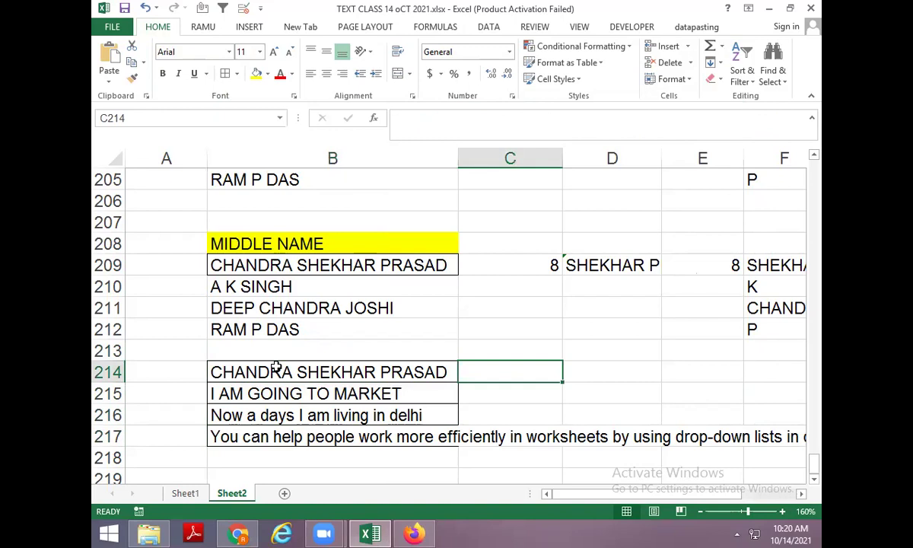
key("Left")
key("Down")
key("Down")
key("Down")
key("F2")
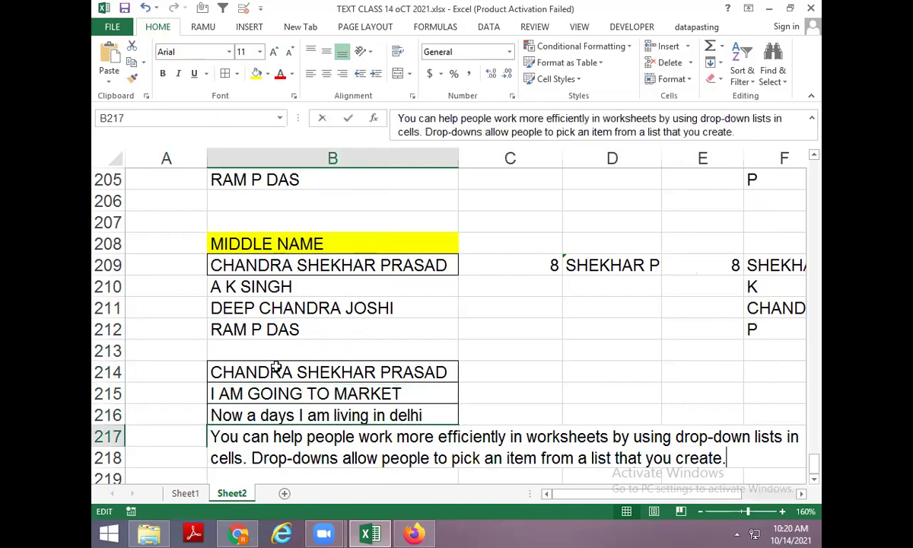
key("Escape")
Close Chrome and Firefox, then copy the four sentences in B214:B217.
key("alt+Tab")
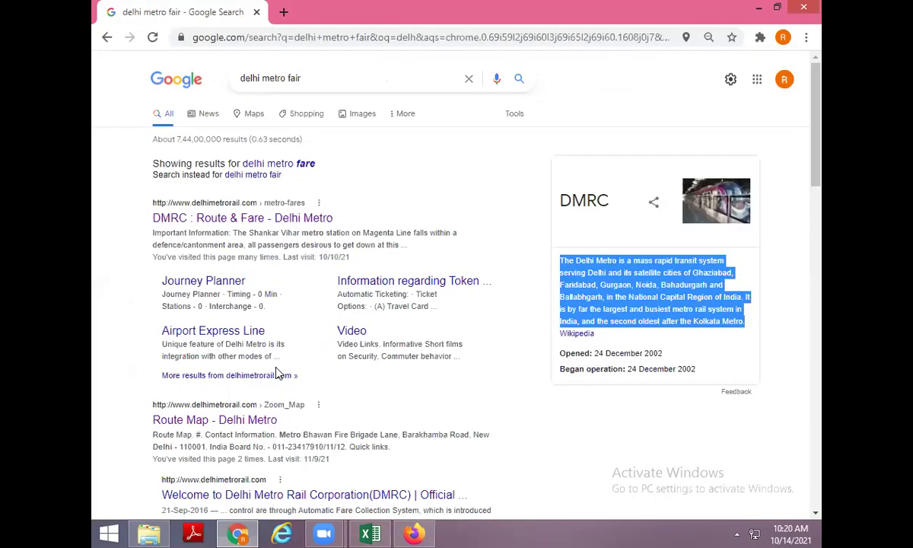
left_click(811, 8)
key("alt+Tab")
key("alt+space")
key("Return")
key("alt+Tab")
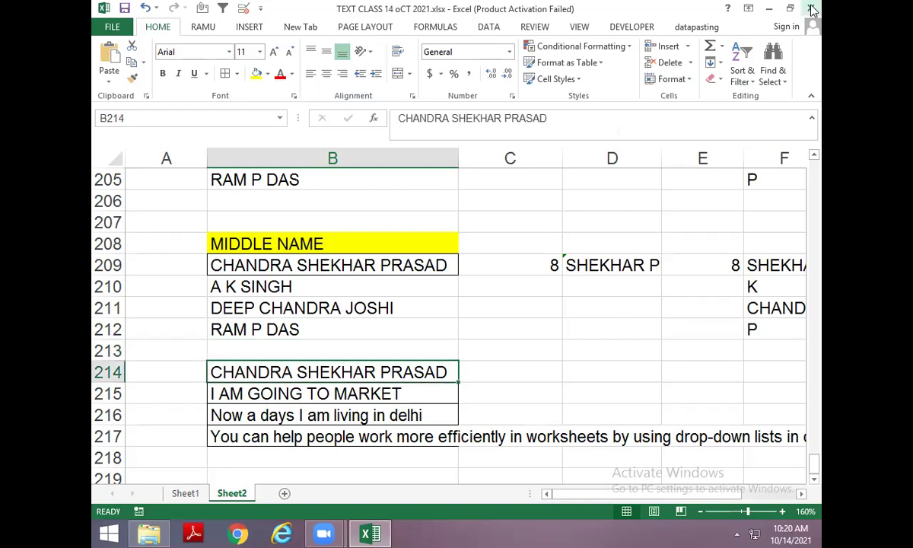
key("ctrl+c")
Launch Notepad and paste in the four sentences.
key("super")
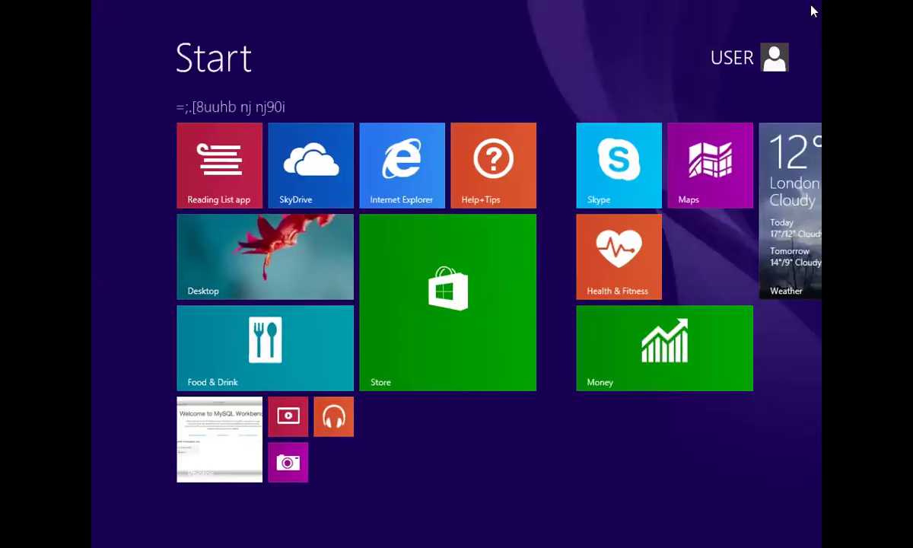
key("super+r")
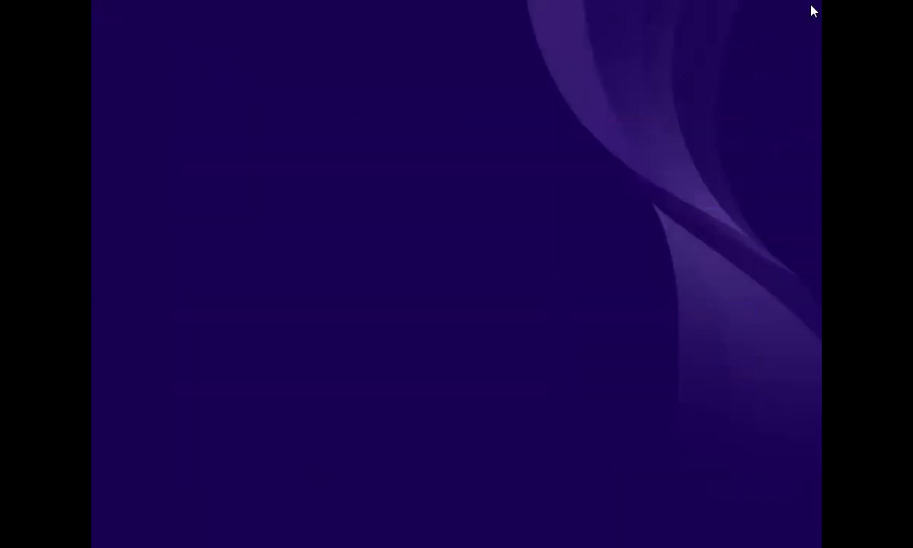
type("notepad")
key("Return")
key("ctrl+v")
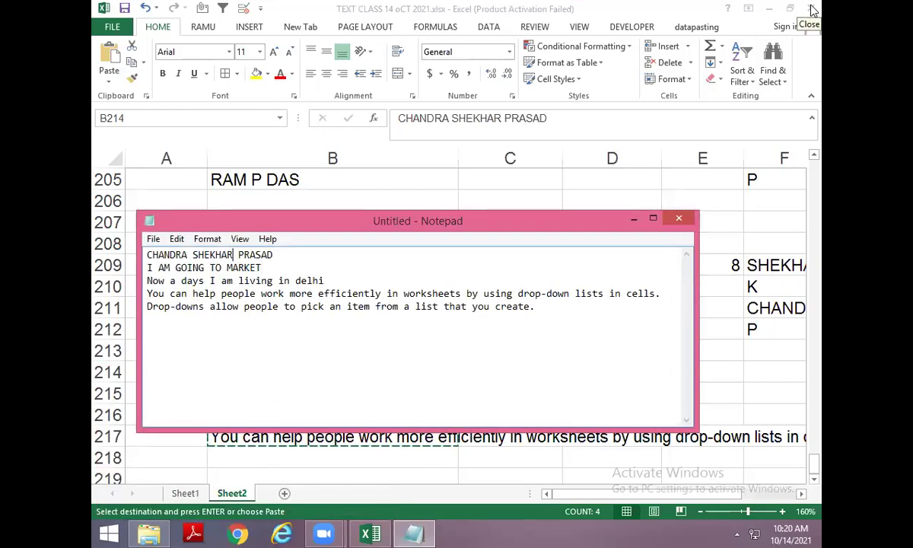
Put an asterisk before each sentence's last word, such as MARKET.
type("*")
key("Down")
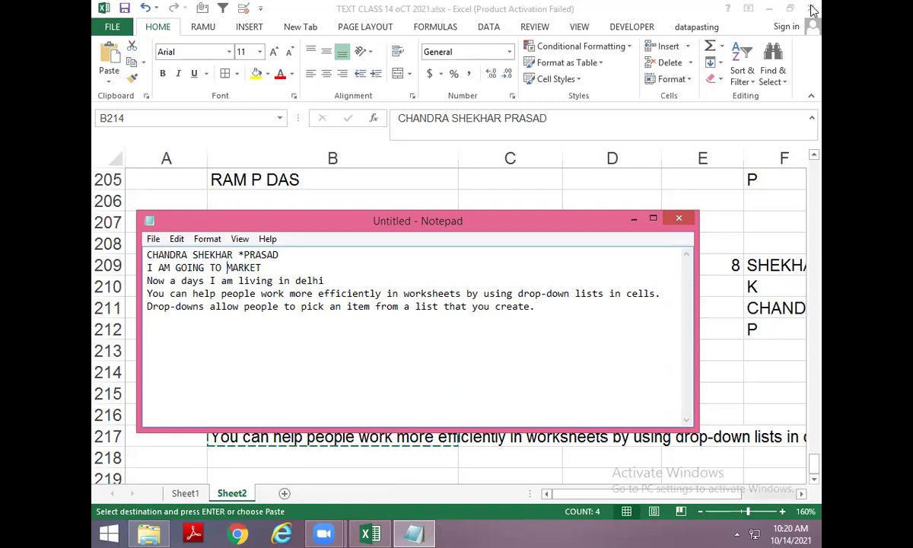
key("Left")
key("Left")
key("Left")
type("*")
type("*")
key("Down")
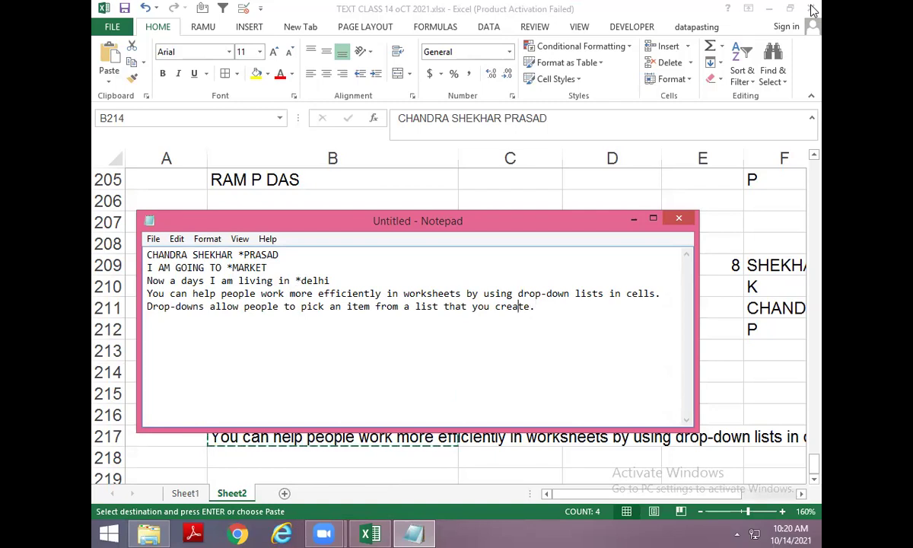
type("*")
Erase the Notepad text, close Notepad unsaved, and move to C214 in Excel.
key("alt+space")
key("Escape")
key("ctrl+a")
key("Delete")
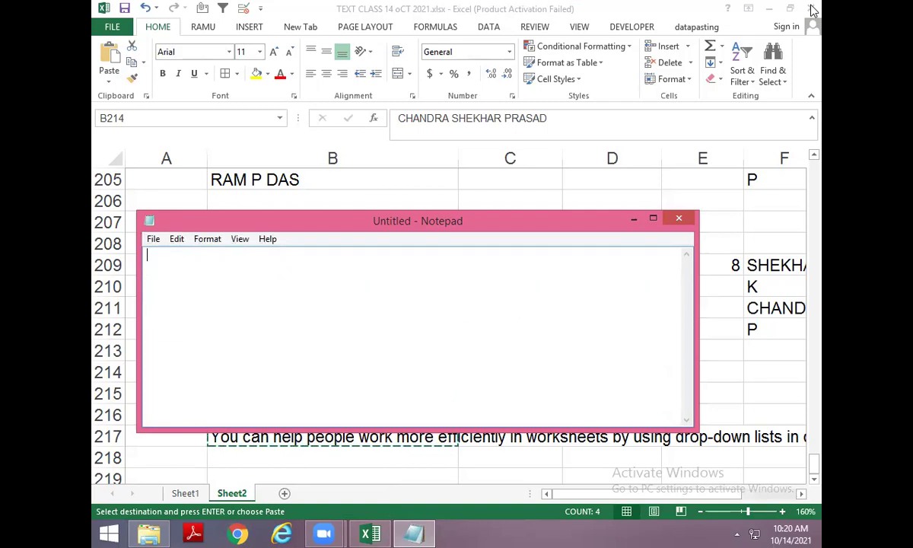
key("alt+F4")
key("Escape")
key("Right")
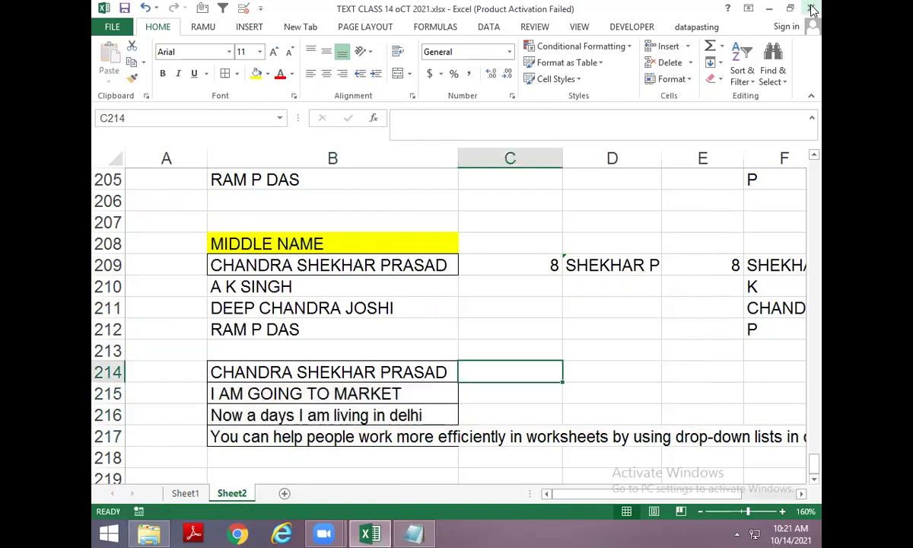
Enter =TRIM(B214) in C214 and fill it down to C217.
type("=find")
key("Escape")
type("=trm")
key("Right")
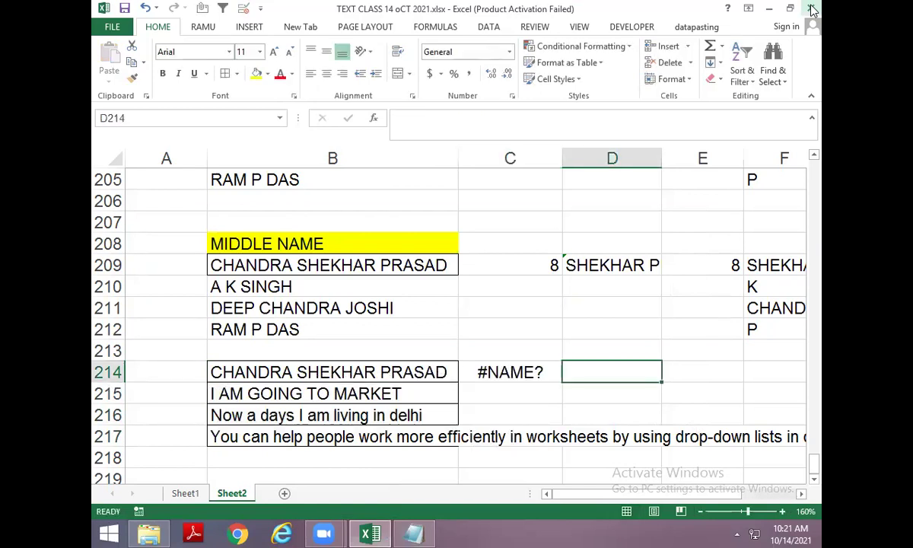
key("Left")
key("F2")
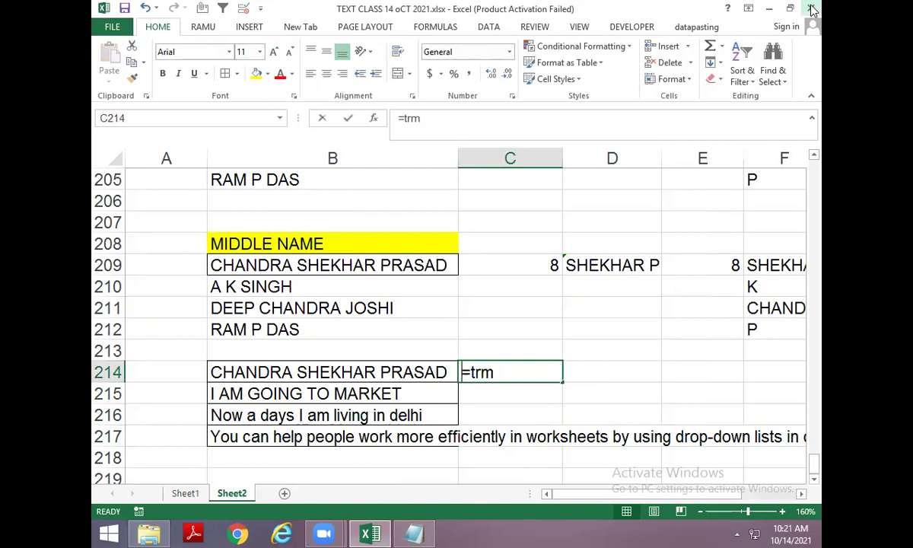
key("BackSpace")
type("IM(")
key("F2")
key("Left")
key("Return")
key("ctrl+d")
key("Down")
key("ctrl+d")
key("Down")
key("ctrl+d")
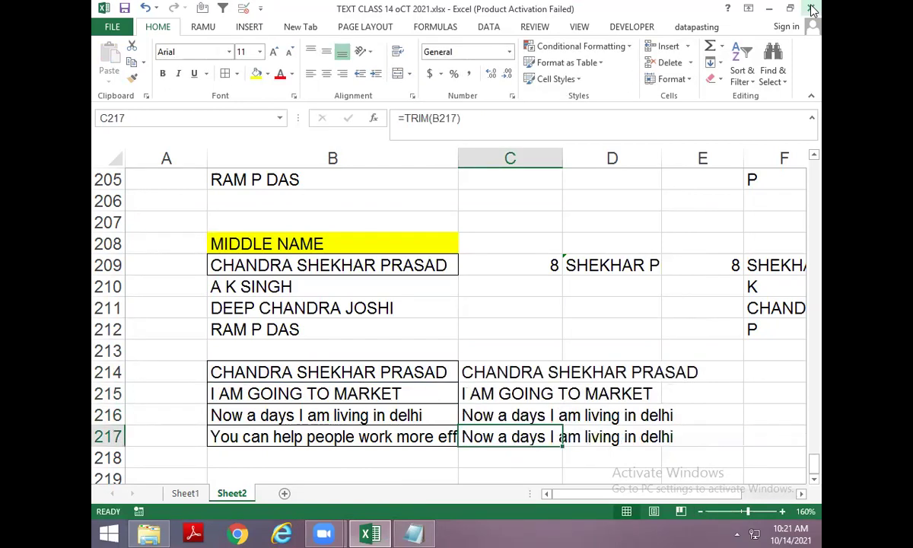
Enter =LEN(C214) in D214 and fill it down to D217.
key("Up")
key("Up")
key("Right")
key("Up")
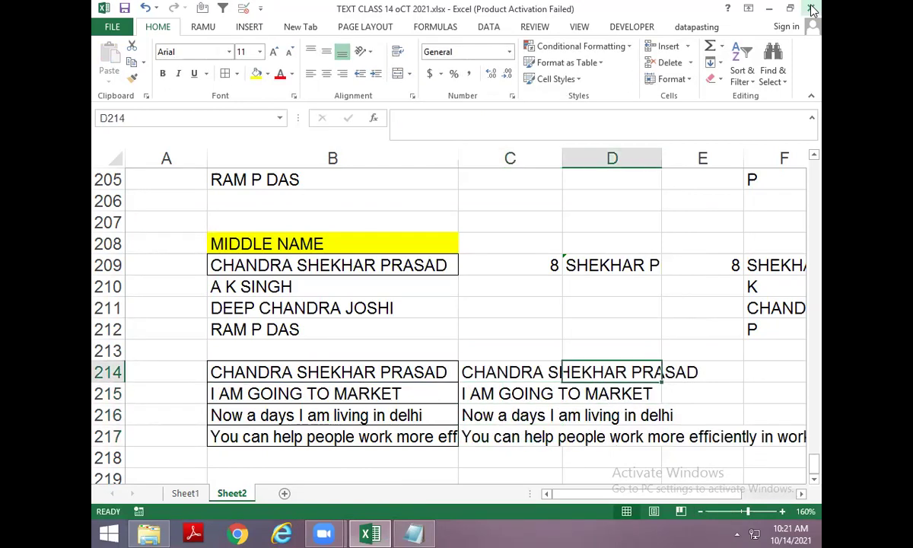
type("=len")
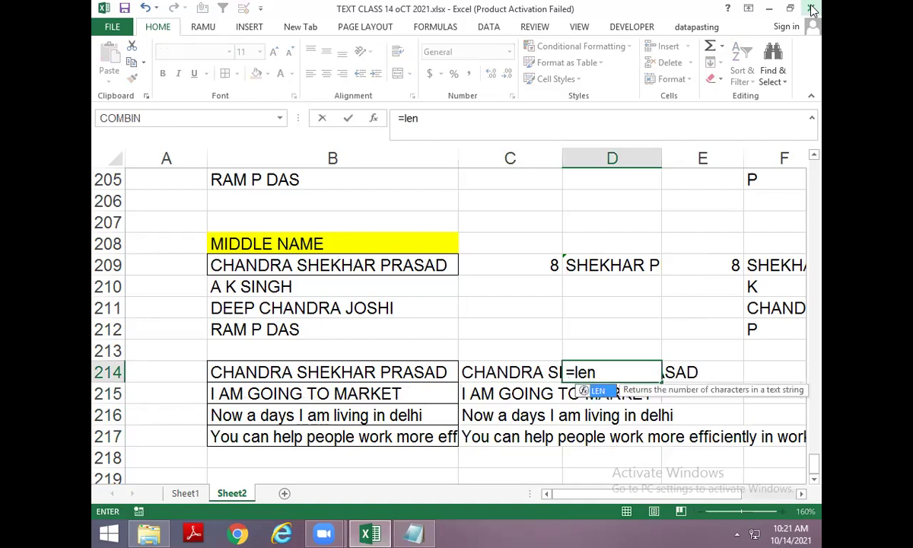
type("(")
key("Left")
key("Left")
key("Right")
key("Return")
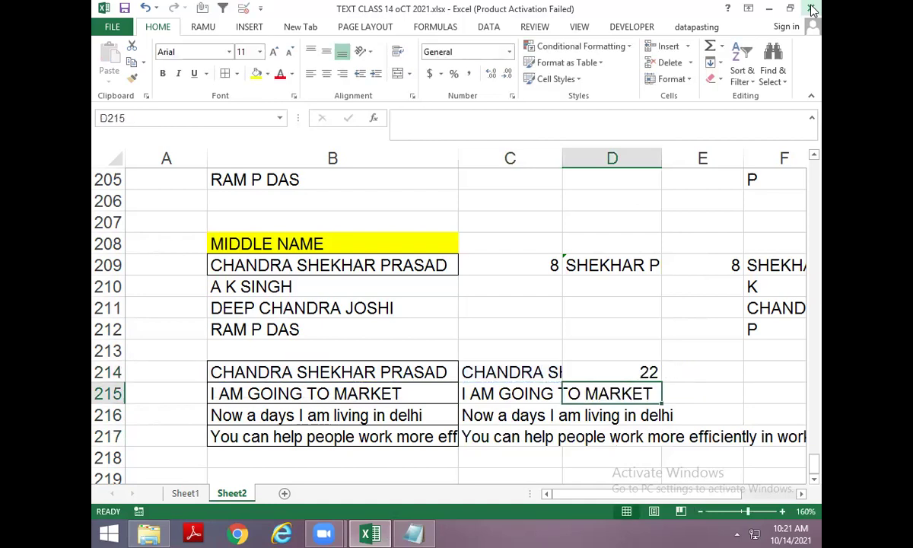
key("ctrl+d")
key("Down")
key("ctrl+d")
key("Down")
key("ctrl+d")
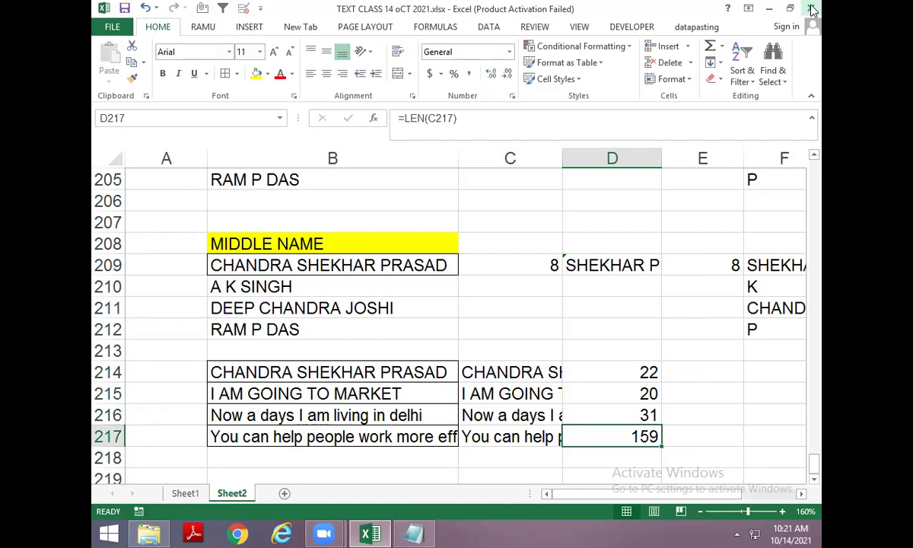
Enter =SUBSTITUTE(B214," ","") in E214 to strip spaces, filled down to E217.
key("Up")
key("Up")
key("Up")
key("Right")
type("=su")
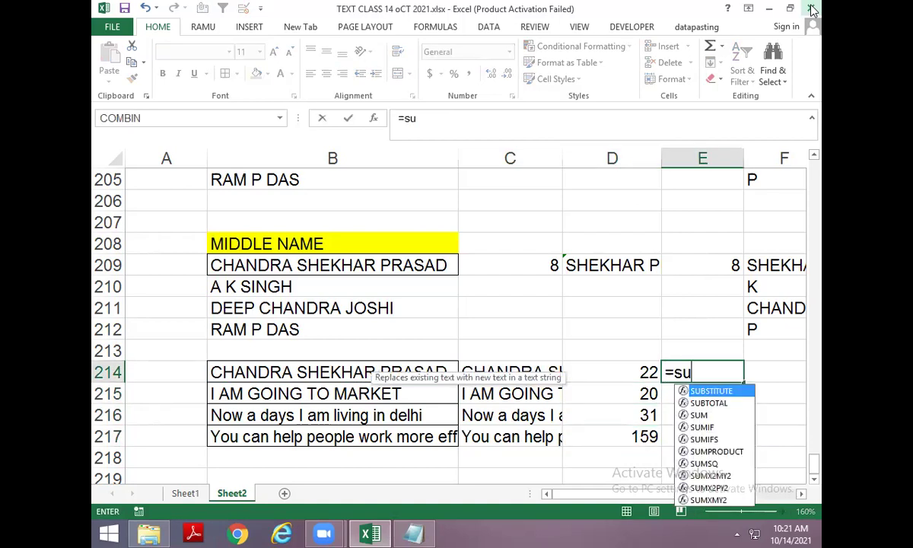
key("Tab")
key("Left")
key("Left")
key("Left")
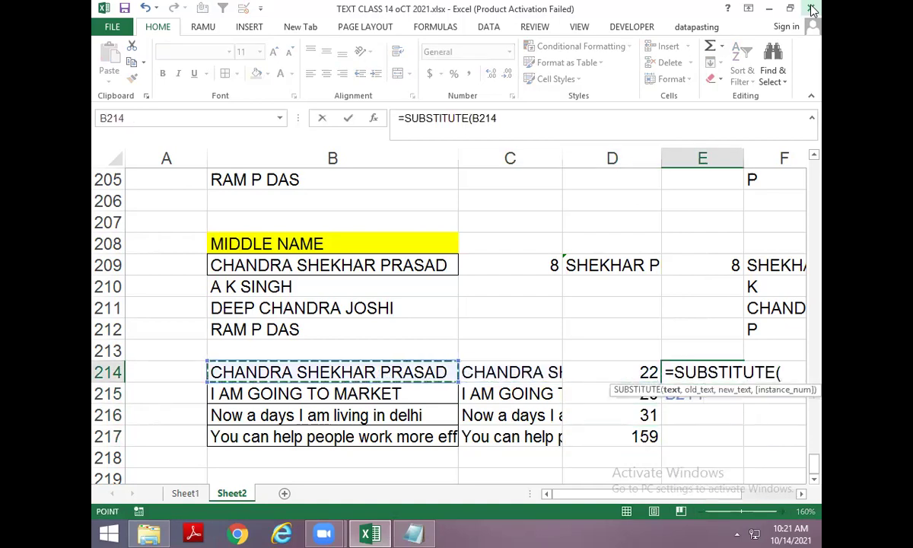
type(",\" \",\"\"")
key("Return")
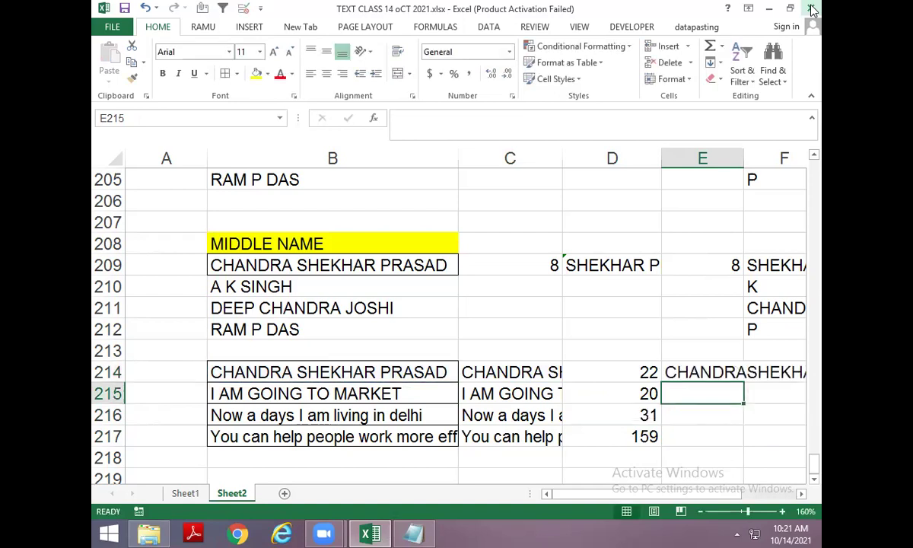
key("ctrl+d")
key("Down")
key("ctrl+d")
key("Down")
key("ctrl+d")
Enter =LEN(E214) in F214 and fill it down to F217.
key("Up")
key("Up")
key("Up")
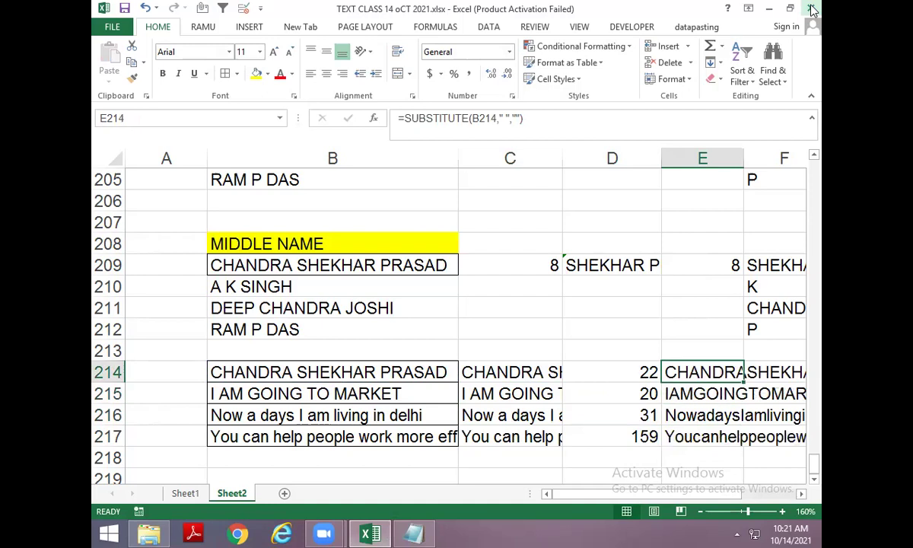
key("Right")
type("=len")
key("Tab")
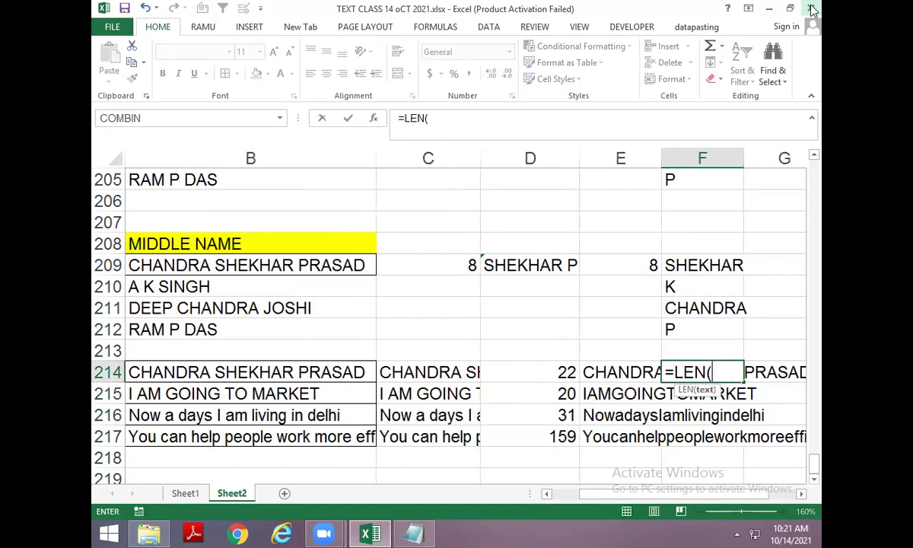
key("Left")
key("Return")
key("ctrl+d")
key("Down")
key("ctrl+d")
key("Down")
key("ctrl+d")
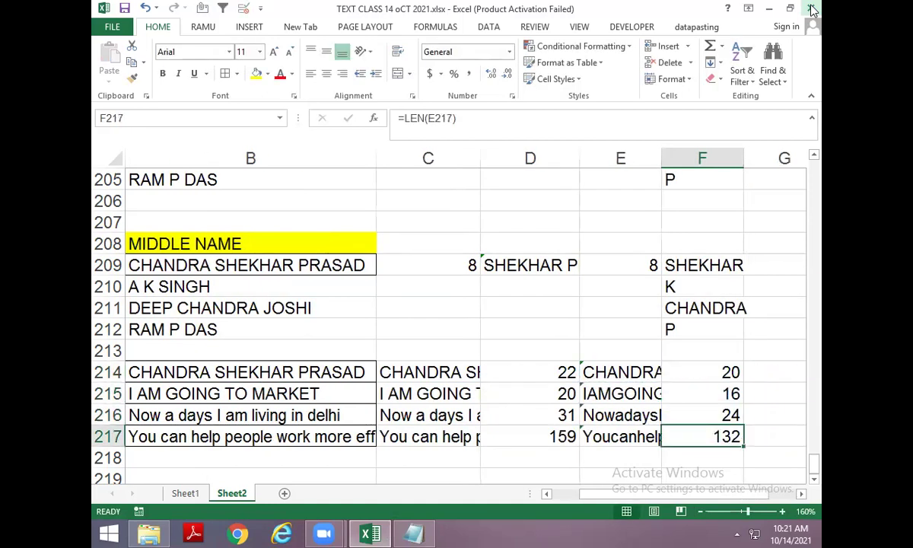
Count spaces with =D214-F214 in G214:G217, giving 2, 4, 7 and 27.
key("Up")
key("Up")
key("Left")
key("Left")
key("Up")
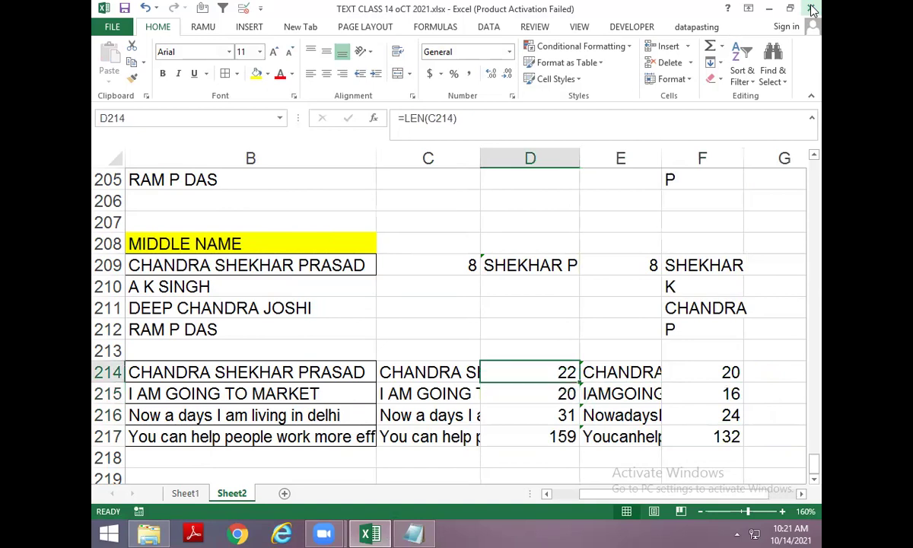
key("Right")
key("Right")
key("Left")
key("Left")
key("Right")
key("Right")
key("Right")
type("=")
key("Left")
key("Left")
key("Left")
type("-")
key("Left")
key("Return")
key("ctrl+d")
key("Down")
key("ctrl+d")
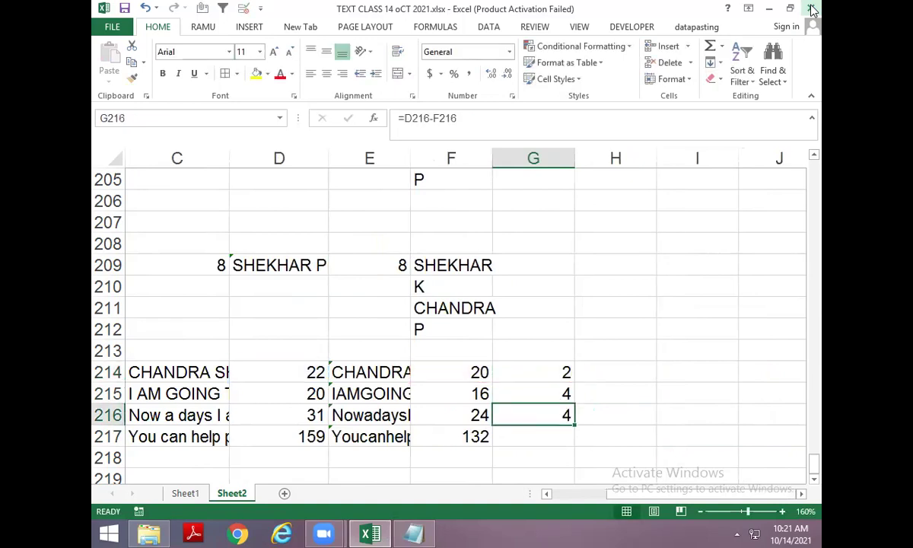
key("Down")
key("ctrl+d")
key("Up")
key("Up")
key("Up")
Begin a SUBSTITUTE formula in H214.
key("Right")
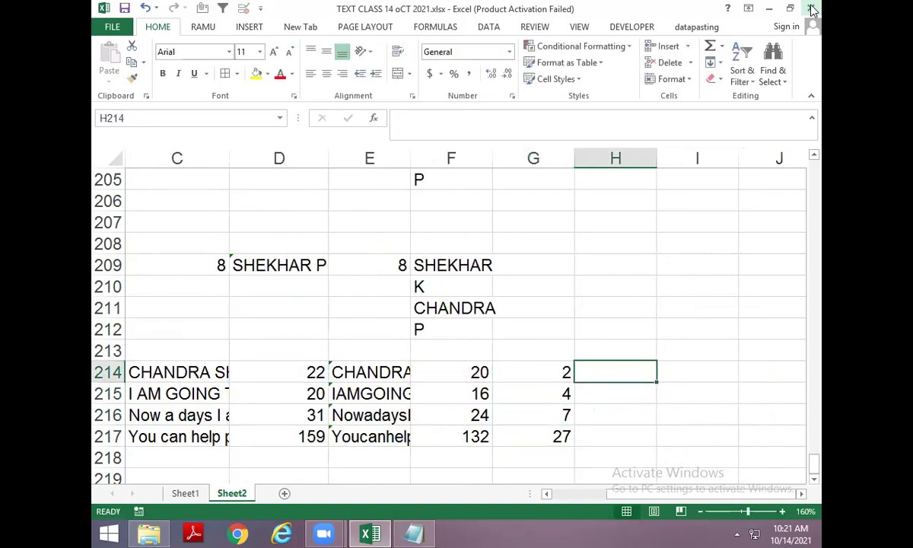
type("=su")
key("Tab")
Complete =SUBSTITUTE(C214," ","*") in H214 and fill it down to H217.
key("Left")
key("Left")
key("Left")
key("Left")
key("Left")
key("Left")
key("Left")
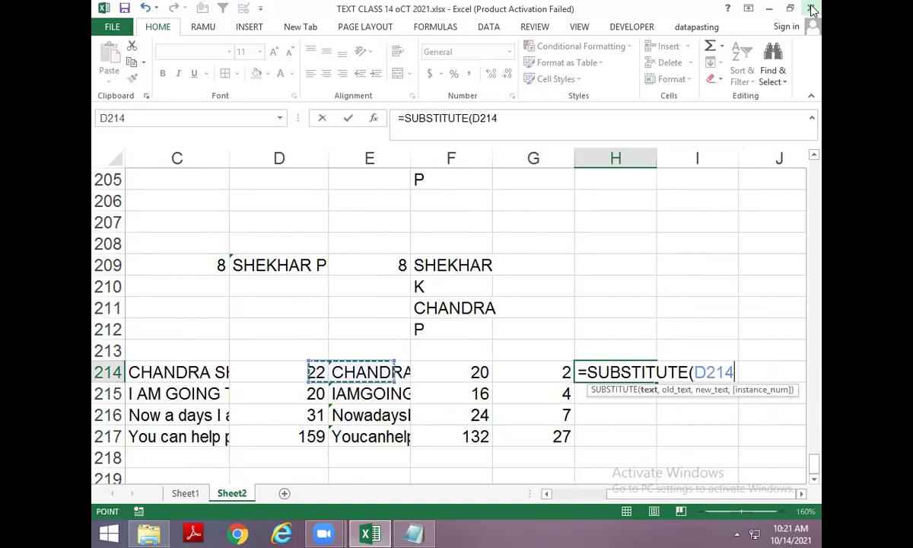
key("Right")
key("Right")
type(",")
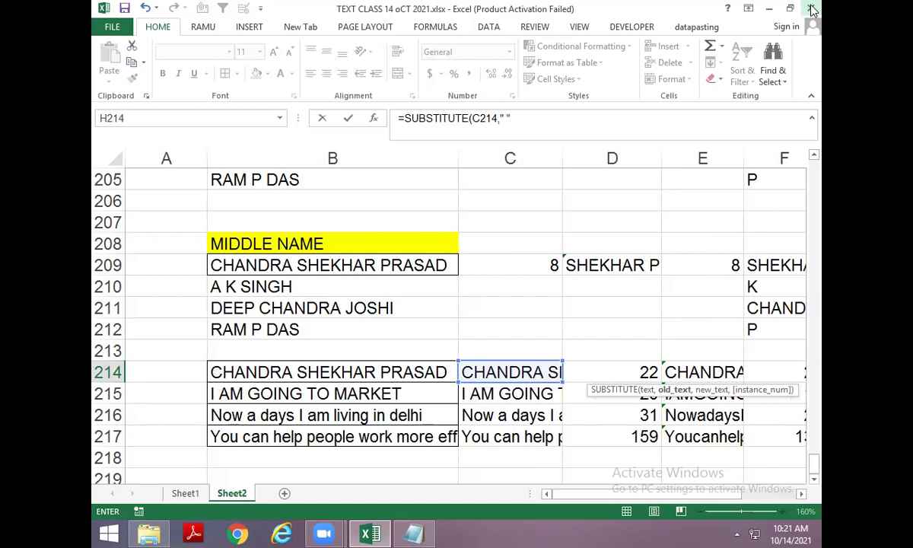
type("\" \",\"*")
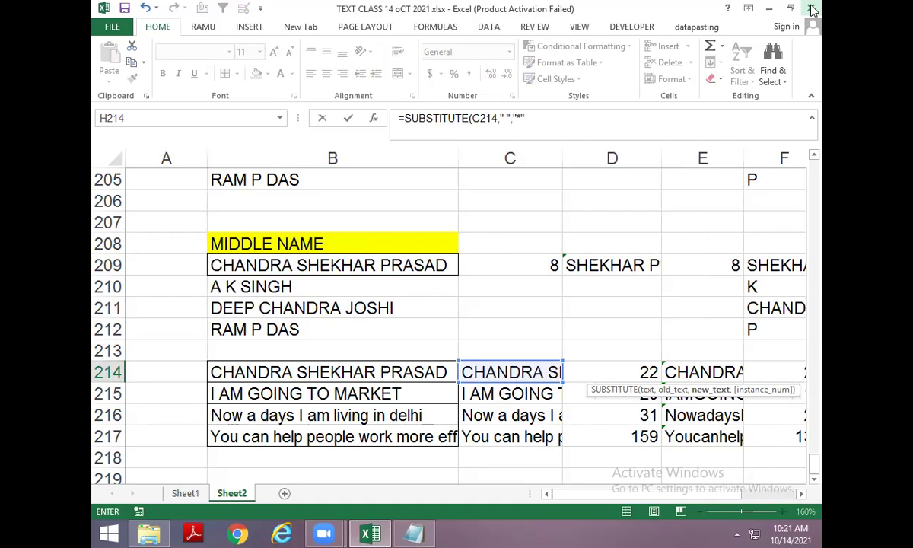
type("\")")
key("Return")
key("ctrl+d")
key("Down")
key("ctrl+d")
key("Down")
Copy H214:H217 into Notepad to inspect the starred sentences.
key("ctrl+d")
key("Up")
key("Up")
key("shift+Down")
key("shift+Down")
key("shift+Down")
key("ctrl+c")
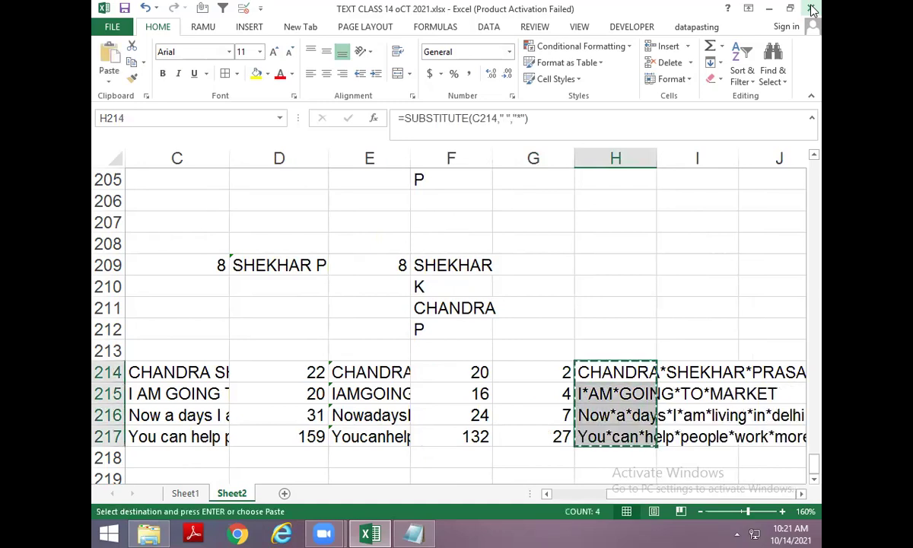
key("alt+Tab")
key("ctrl+v")
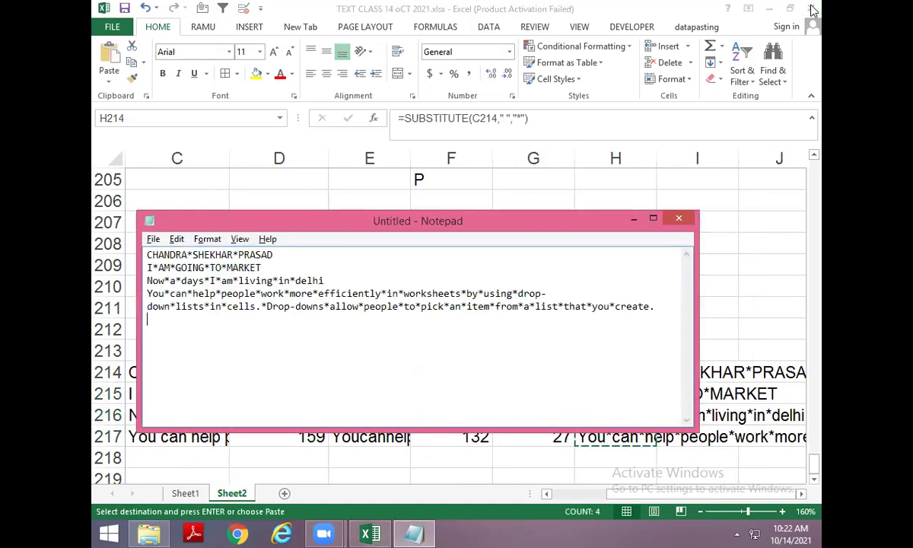
key("ctrl+a")
key("alt+Tab")
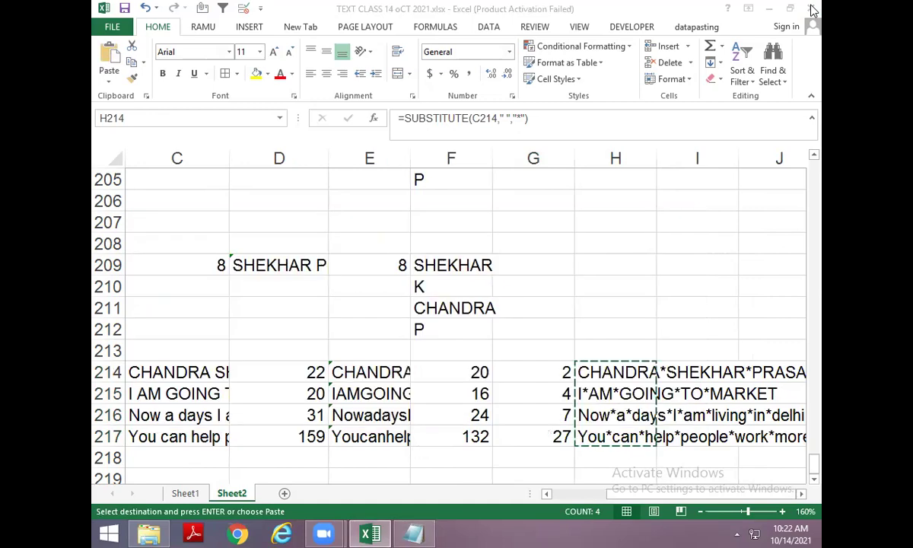
Review the space counts in G214:G217 against the starred results.
key("Up")
key("Down")
key("Escape")
key("Left")
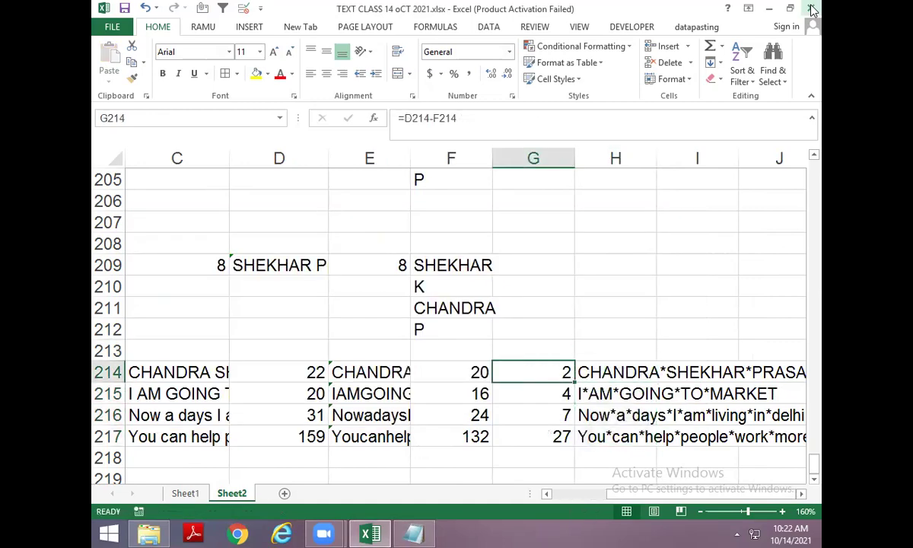
key("Down")
key("Down")
key("Down")
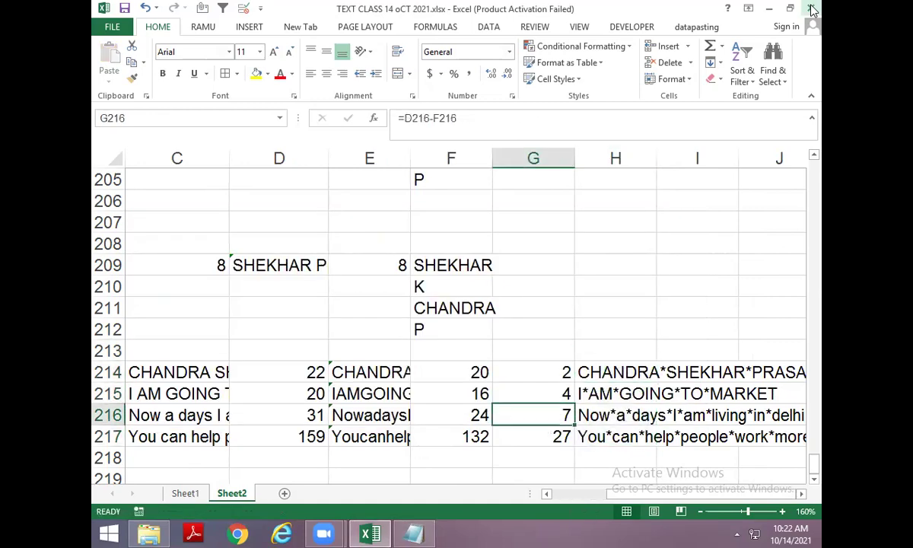
key("Up")
key("Right")
key("Up")
key("Up")
Change H214 to =SUBSTITUTE(C214," ","*",G214) and fill it down to H217.
key("F2")
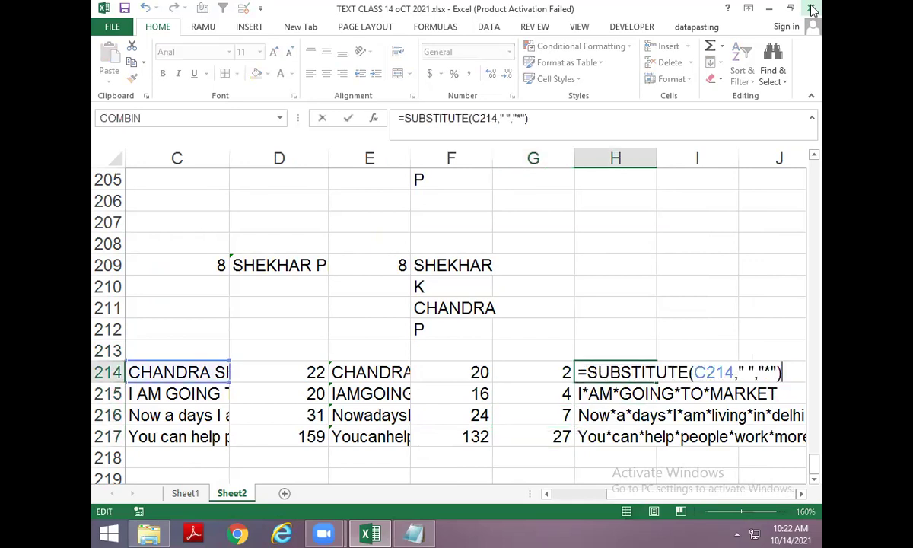
key("BackSpace")
type(",")
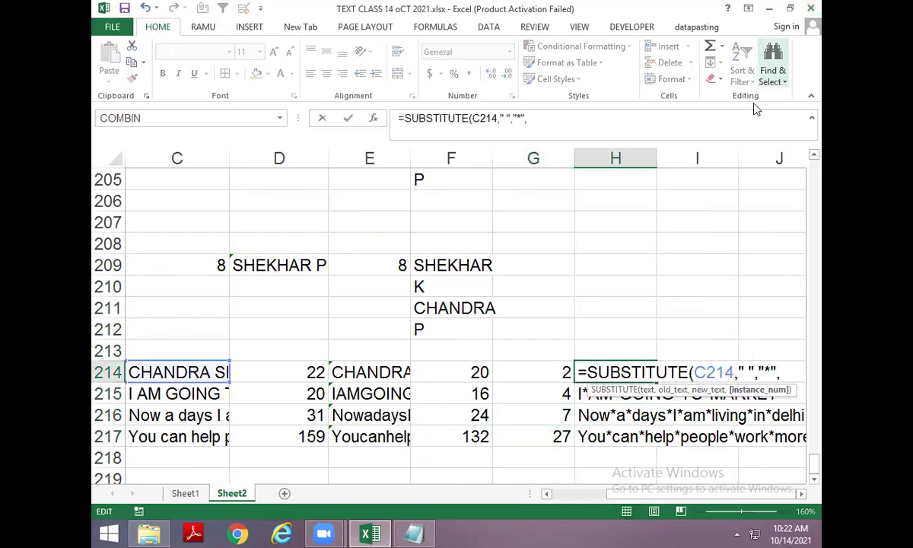
key("Return")
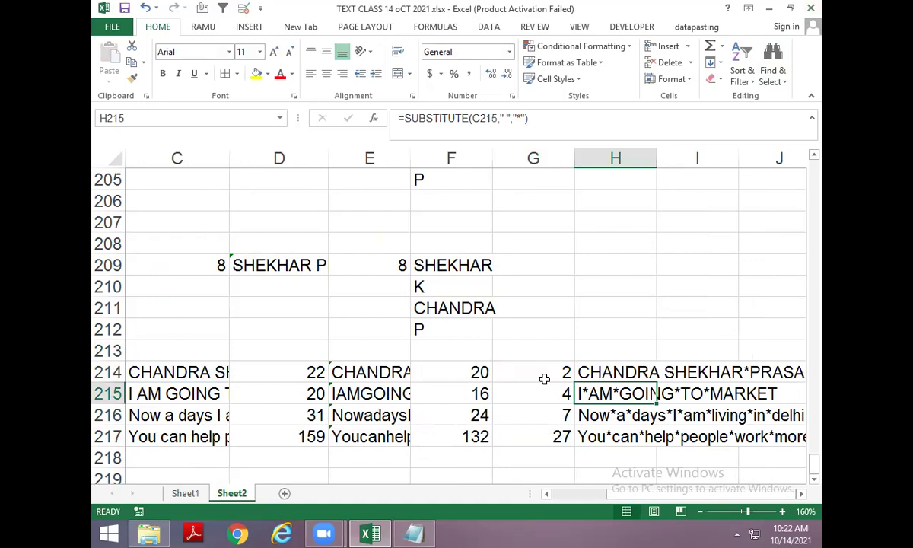
key("ctrl+d")
key("Down")
key("ctrl+d")
key("Down")
key("ctrl+d")
key("Up")
key("Up")
key("Up")
Paste H214:H217 into Notepad again to confirm only the last space is starred, e.g. TO*MARKET.
key("shift+Down")
key("shift+Down")
key("shift+Down")
key("ctrl+c")
key("alt+Tab")
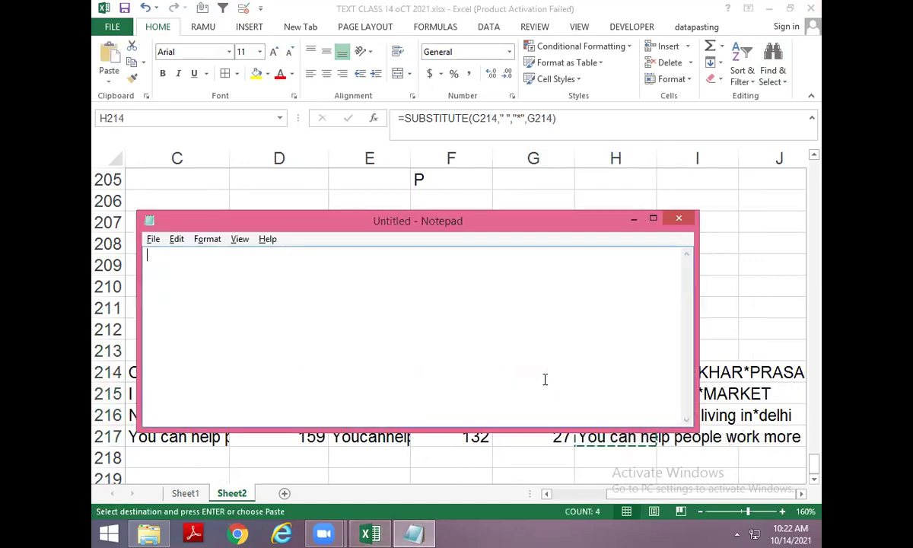
key("ctrl+v")
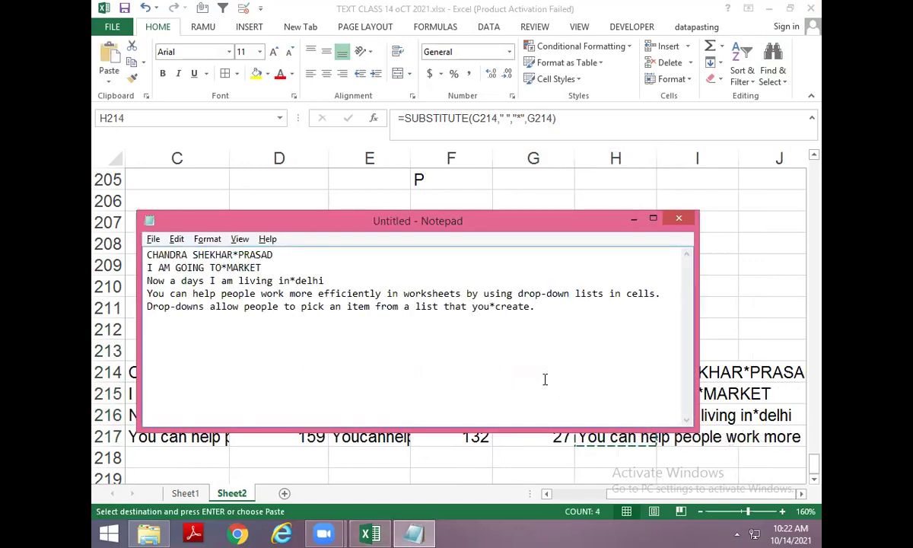
key("alt+Tab")
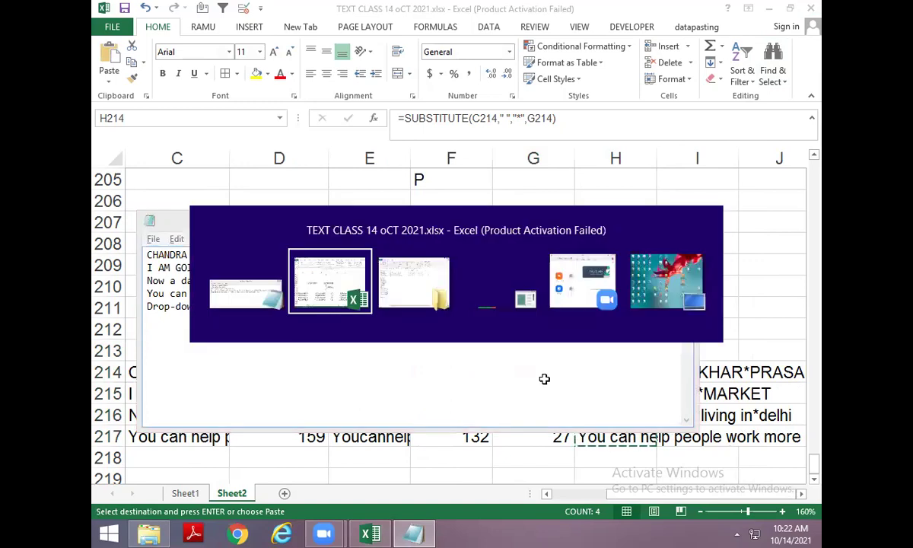
key("Up")
key("Right")
key("Down")
Enter =FIND("*",H214) in I214 and fill down, giving positions 16, 14, 26, 152.
type("=fin")
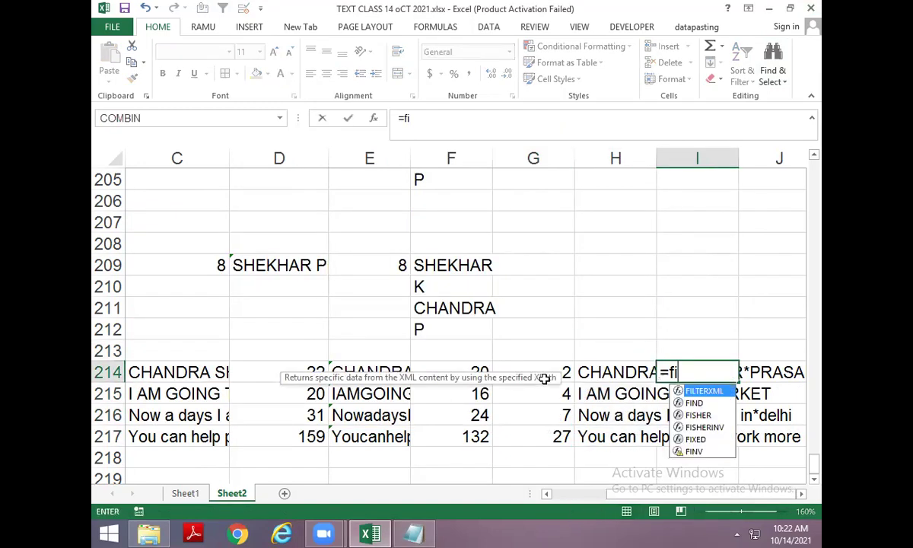
key("Tab")
type("\"")
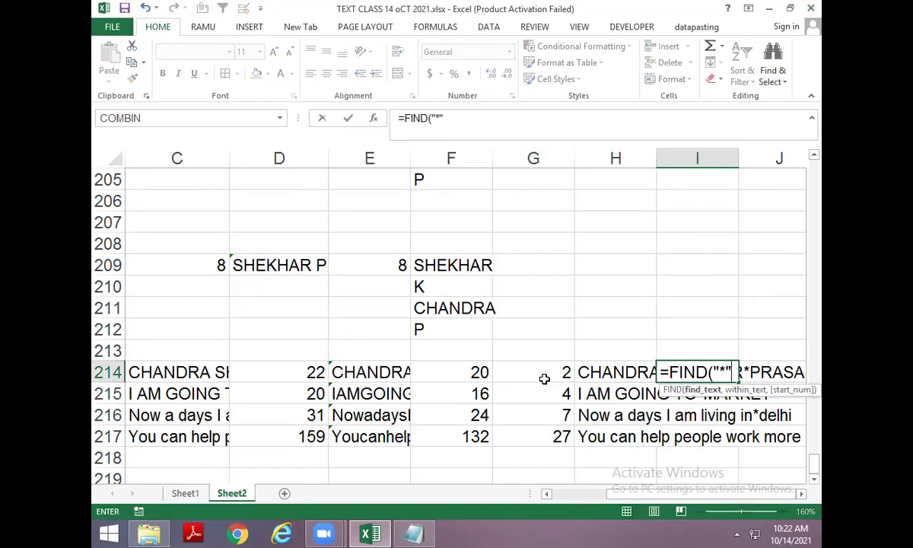
type(",")
key("Left")
key("Return")
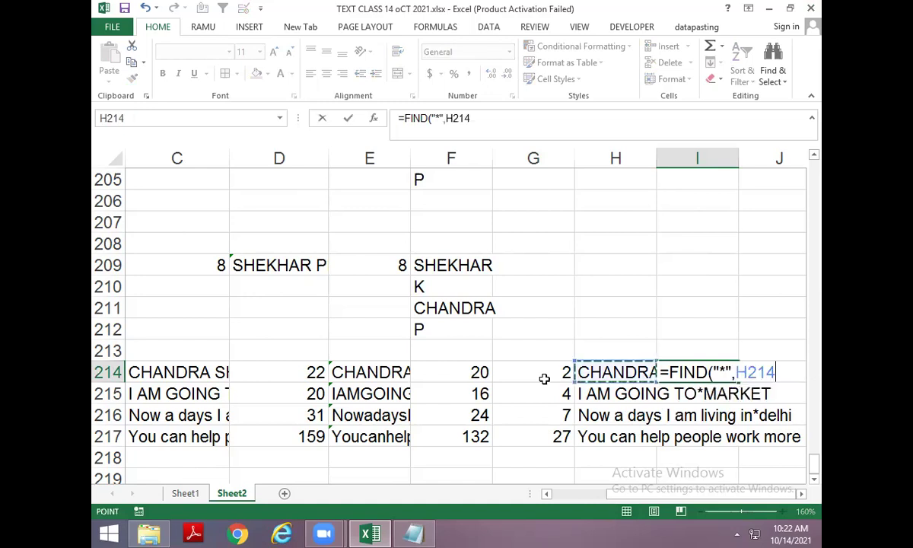
key("ctrl+d")
key("Down")
key("ctrl+d")
key("Down")
key("ctrl+d")
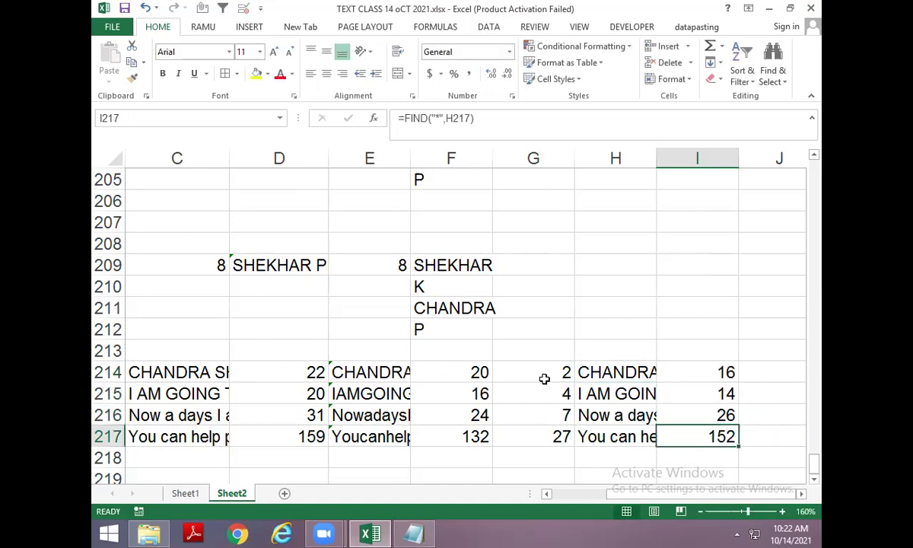
Enter =D214-I214 in J214 and fill down, giving last-word lengths 6, 6, 5, 7.
key("Up")
key("Up")
key("Up")
key("Right")
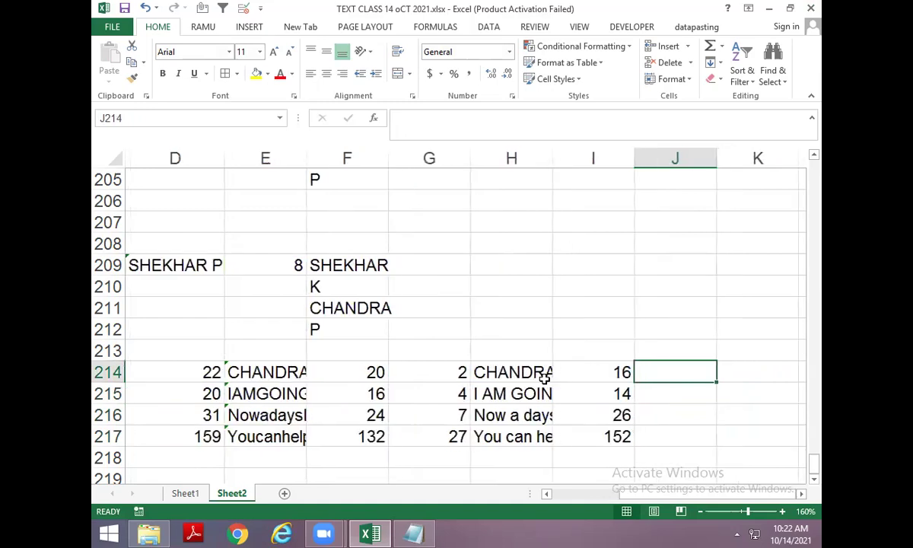
type("=")
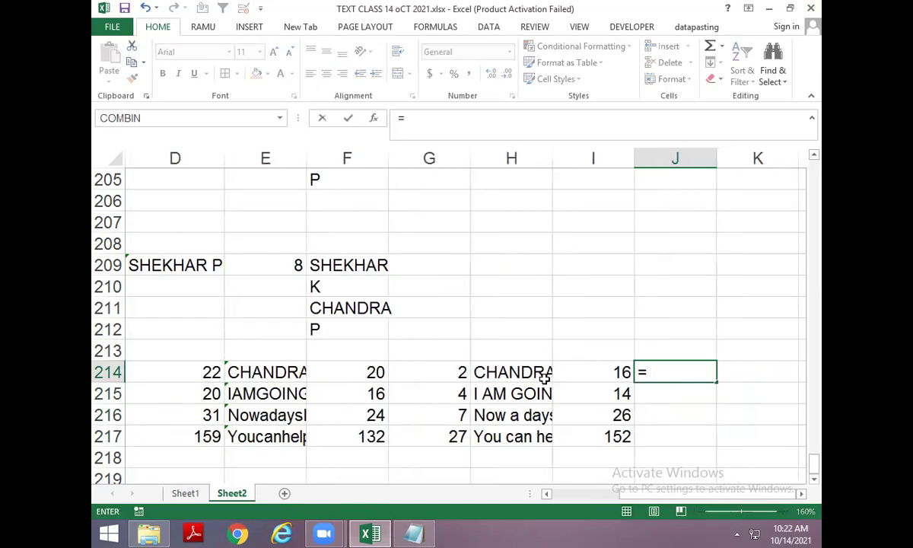
key("Escape")
key("Left")
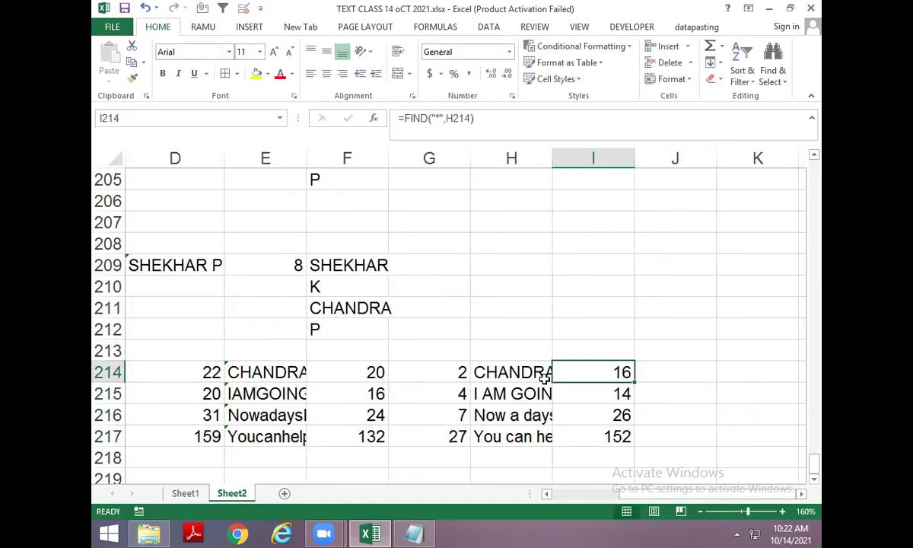
key("Right")
type("=l")
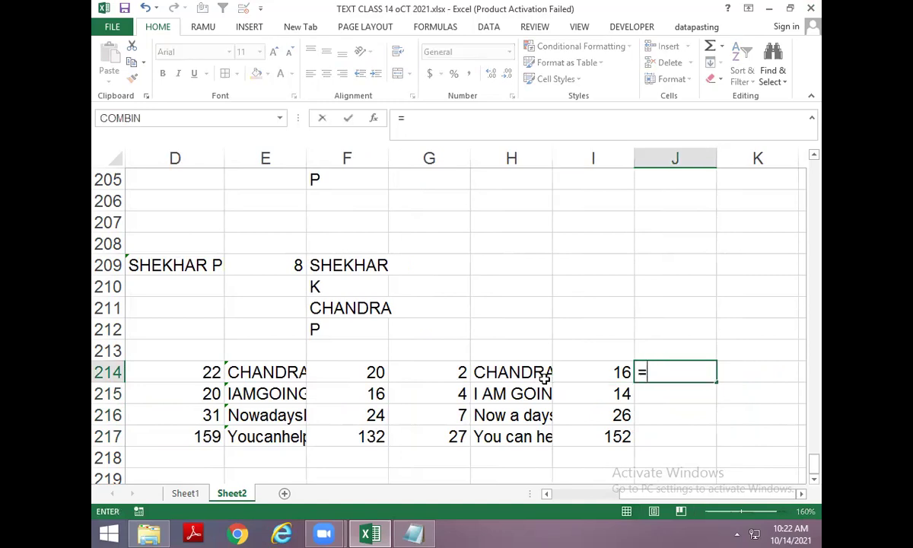
key("BackSpace")
key("Left")
key("Left")
key("Left")
key("Left")
key("Left")
type("-")
key("Left")
key("Return")
key("ctrl+d")
key("Down")
key("ctrl+d")
key("Down")
key("ctrl+d")
Begin a RIGHT formula in K214 for the last word.
key("Up")
key("Up")
key("Up")
key("Right")
type("=")
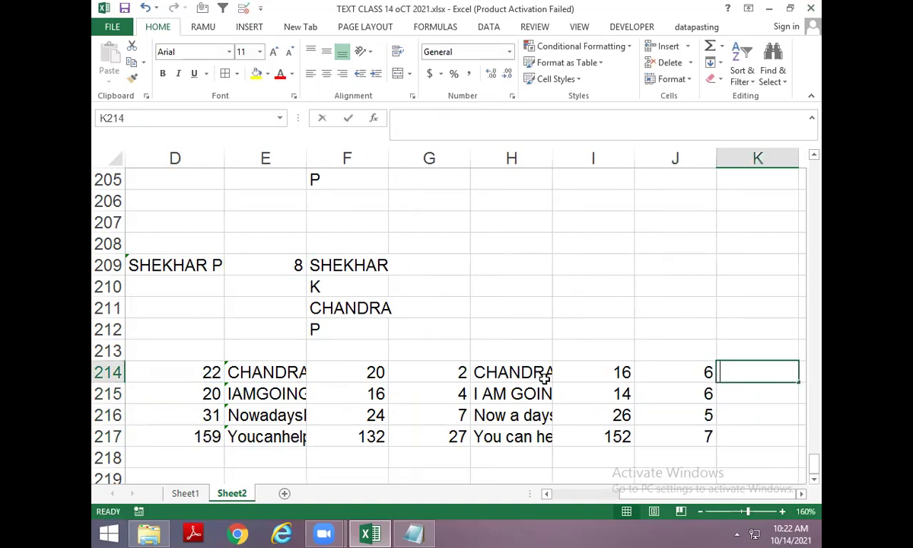
type("=right")
key("Tab")
key("Left")
key("Left")
key("Left")
key("Left")
Enter =RIGHT(C214,J214) in K214 and fill it down through K217.
key("Left")
key("Left")
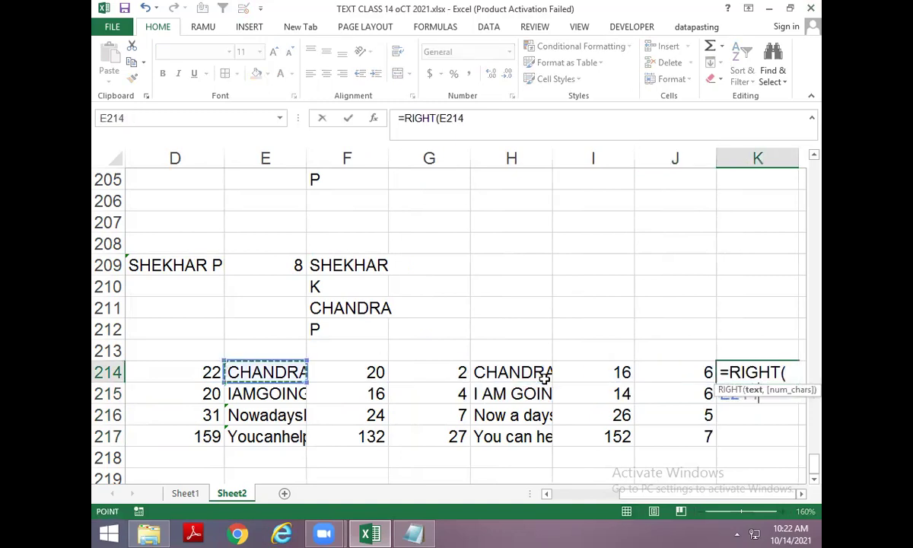
key("Left")
key("Left")
key("Left")
key("Right")
key("Right")
key("Right")
key("Left")
key("Left")
type(",")
key("Right")
key("Right")
key("Right")
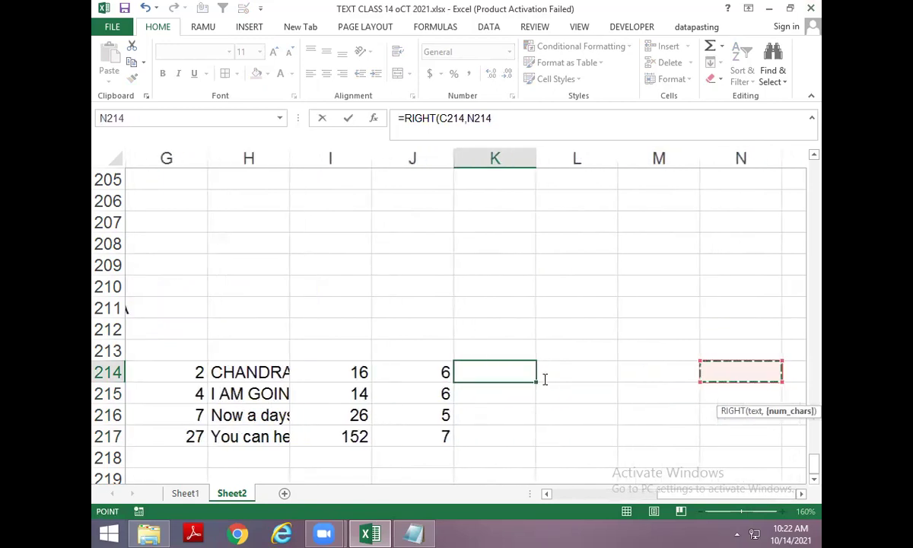
key("Left")
key("Left")
key("Left")
key("Left")
key("Return")
key("ctrl+d")
key("Down")
key("ctrl+d")
key("Down")
key("ctrl+d")
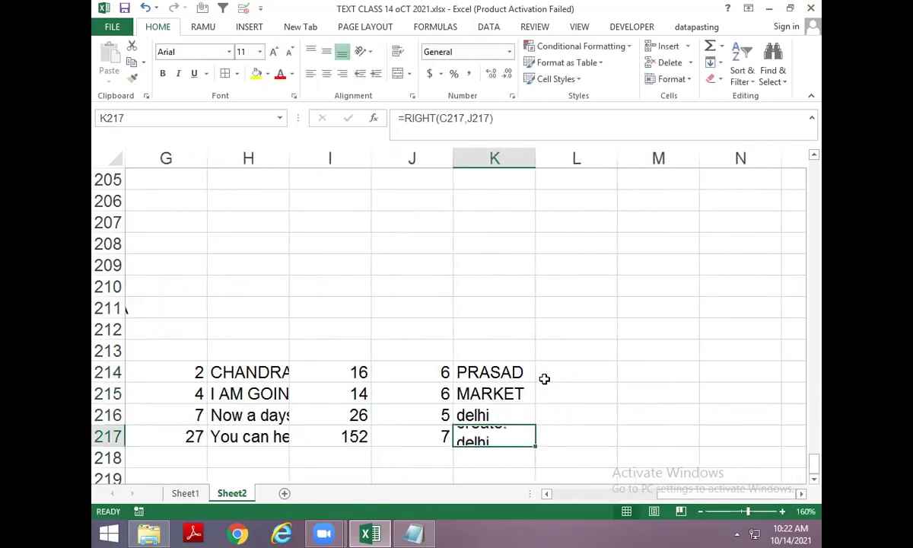
Replace the J214 reference in K214's formula with the D214-I214 calculation.
key("Down")
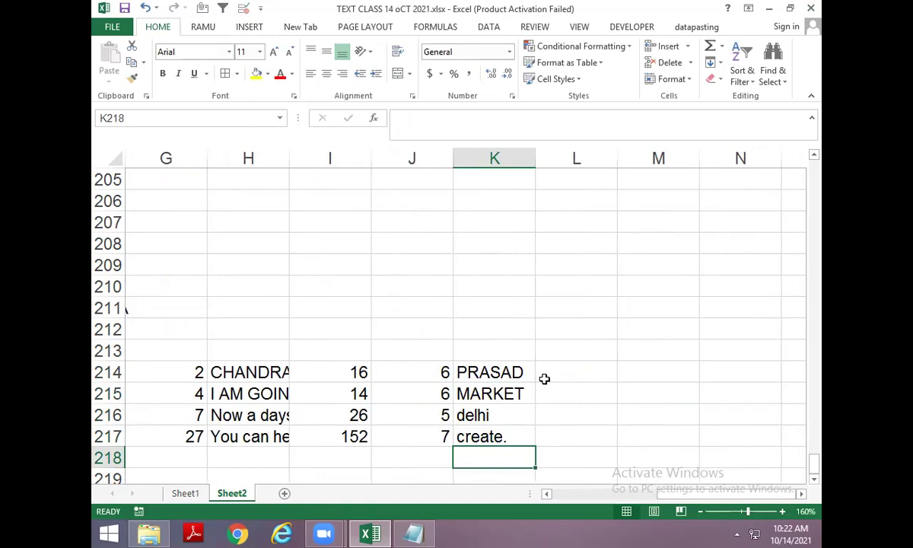
key("Left")
key("Up")
key("Up")
key("Up")
key("Up")
key("F2")
key("ctrl+shift+Left")
key("ctrl+shift+Left")
key("ctrl+shift+Left")
key("ctrl+c")
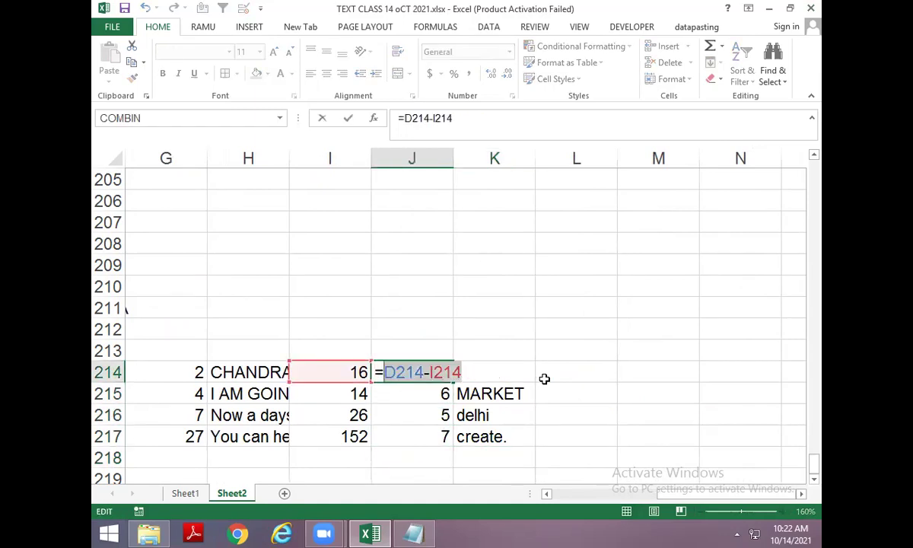
key("Tab")
key("F2")
key("Left")
key("Left")
key("Left")
key("Left")
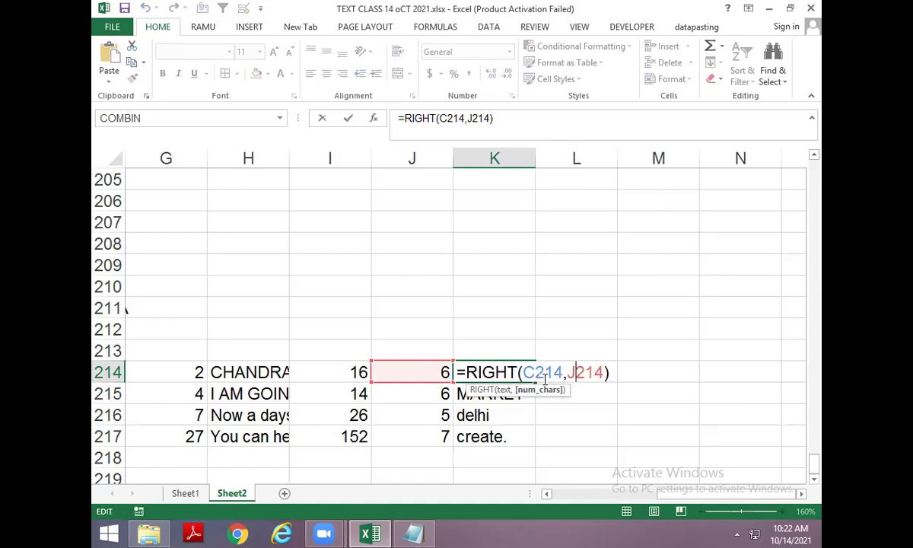
key("Delete")
key("Delete")
key("Delete")
key("Delete")
key("ctrl+v")
key("Return")
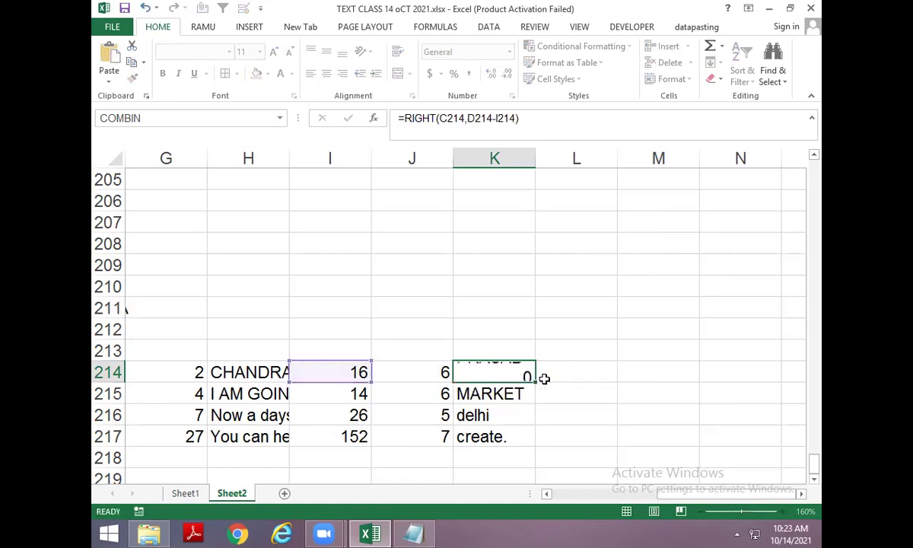
Review the SUBSTITUTE formula in H214 and the FIND formula in I214, leaving both unchanged.
key("Up")
key("Left")
key("Left")
key("Left")
key("F2")
key("Escape")
key("Right")
key("F2")
key("shift+Home")
key("shift+Right")
key("Tab")
Begin removing the I214 reference from K214's formula, then cancel the edit.
key("Right")
key("F2")
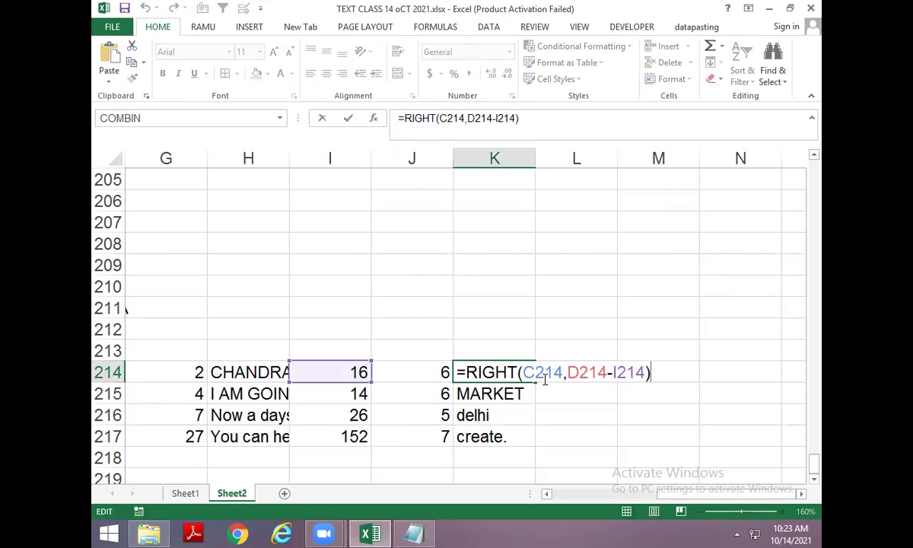
key("Left")
key("Left")
key("Left")
key("BackSpace")
key("BackSpace")
key("Delete")
key("Delete")
key("Escape")
Swap the H214 reference inside K214's FIND for H214's SUBSTITUTE expression.
key("Left")
key("Left")
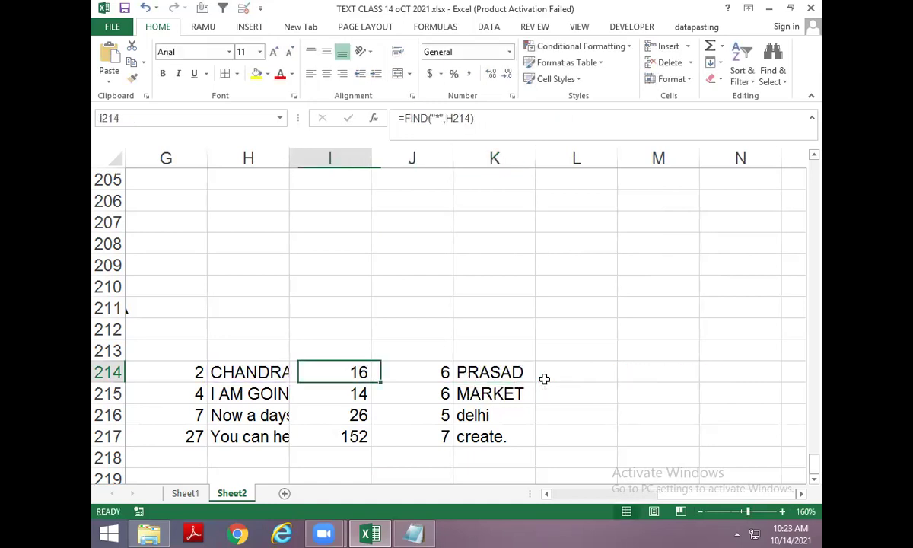
key("Left")
key("F2")
key("shift+Home")
key("shift+Right")
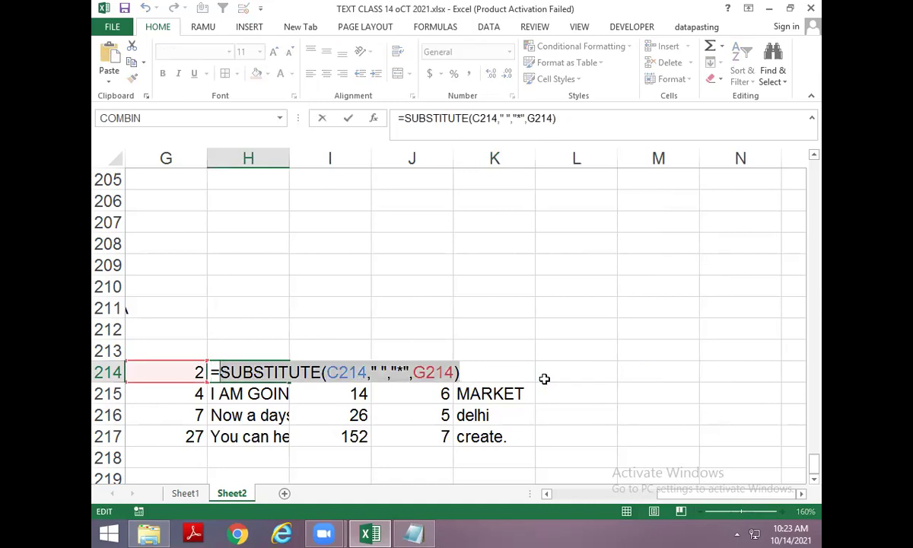
key("ctrl+c")
key("Escape")
key("Right")
key("Right")
key("Right")
key("F2")
key("Left")
key("Left")
key("Left")
key("Left")
key("Left")
key("Left")
key("Left")
key("Left")
key("Left")
key("Left")
key("Left")
key("Left")
key("Left")
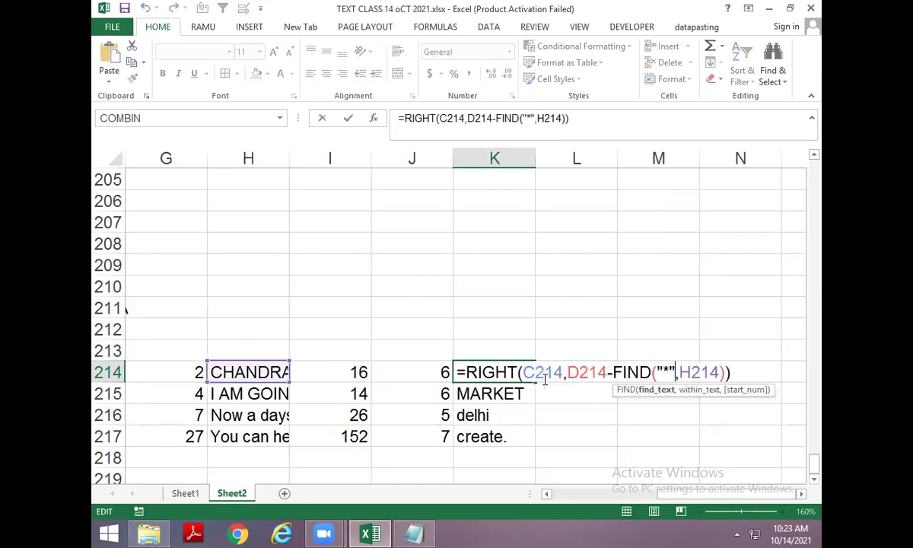
key("Right")
key("Right")
key("Right")
key("Right")
key("Right")
key("Right")
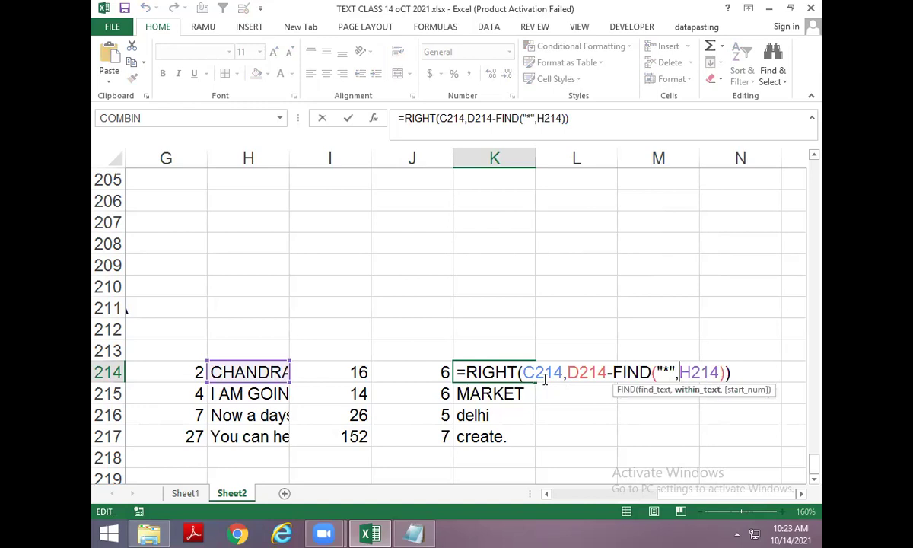
key("Delete")
key("Delete")
key("Delete")
key("Delete")
key("ctrl+v")
key("Return")
Replace the G214 reference in K214's formula with the D214-F214 expression.
key("Up")
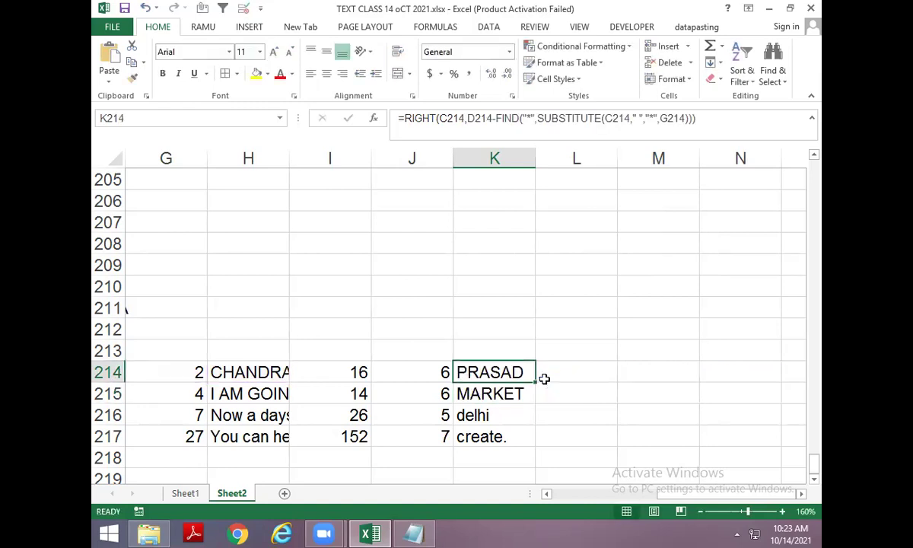
key("Left")
key("Left")
key("Left")
key("Left")
key("F2")
key("shift+Home")
key("shift+Right")
key("ctrl+c")
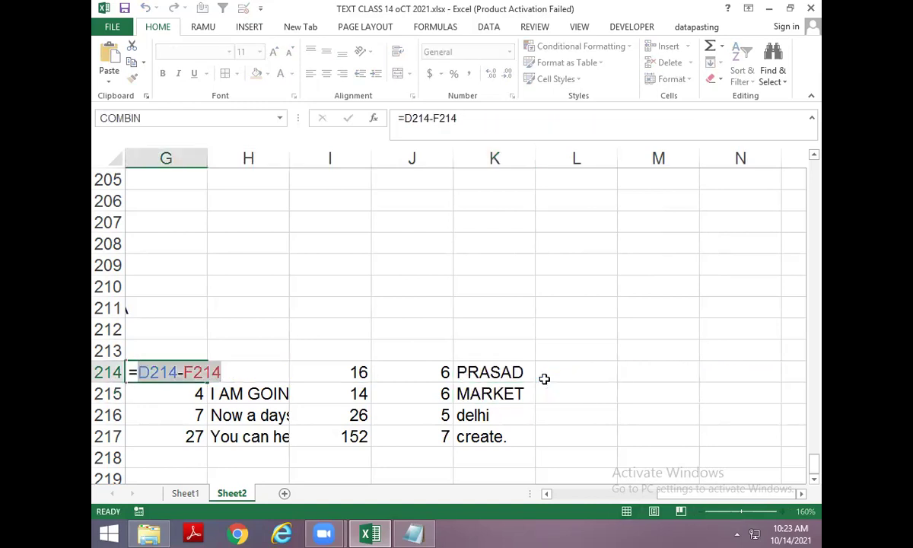
key("Escape")
key("Right")
key("Right")
key("Right")
key("Right")
key("F2")
key("Left")
key("Left")
key("Left")
key("Left")
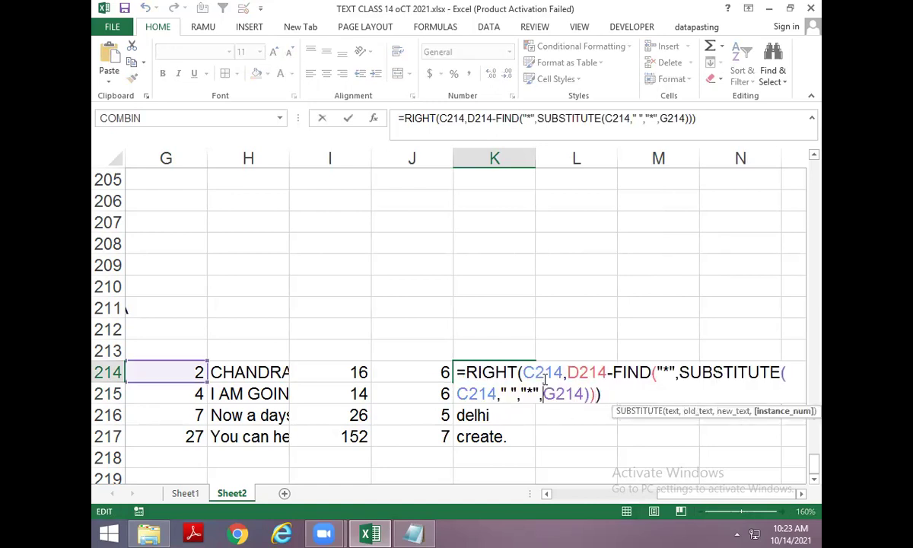
key("Delete")
key("Delete")
key("Delete")
key("Delete")
key("ctrl+v")
key("Return")
Replace the F214 reference in K214's formula with LEN(E214).
key("Up")
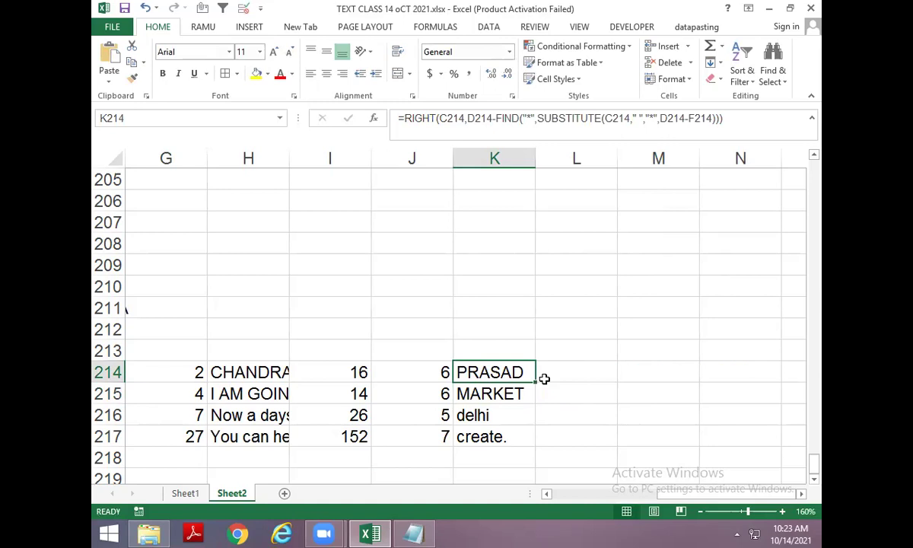
key("Left")
key("Left")
key("Left")
key("Left")
key("F2")
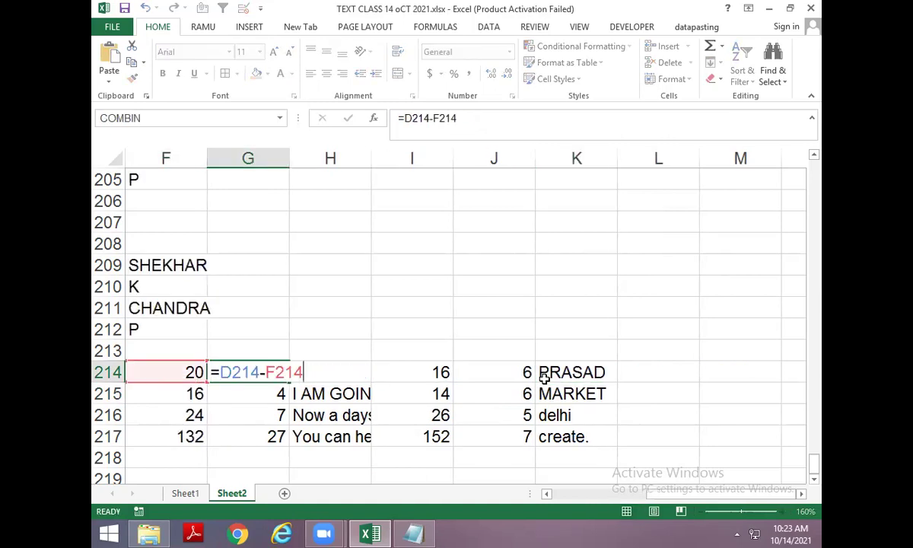
key("Escape")
key("Left")
key("F2")
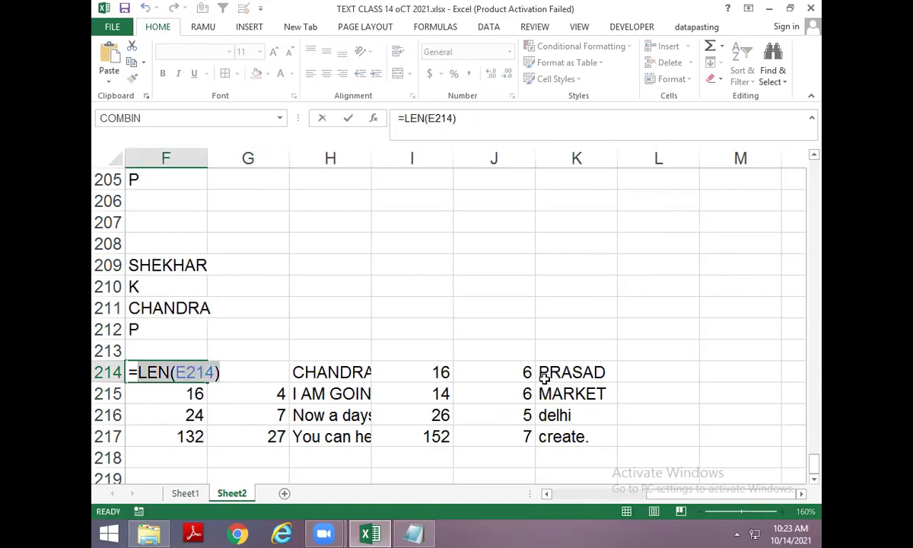
key("Escape")
key("Right")
key("Right")
key("Right")
key("Right")
key("Right")
key("F2")
key("Left")
key("Left")
key("Left")
key("Left")
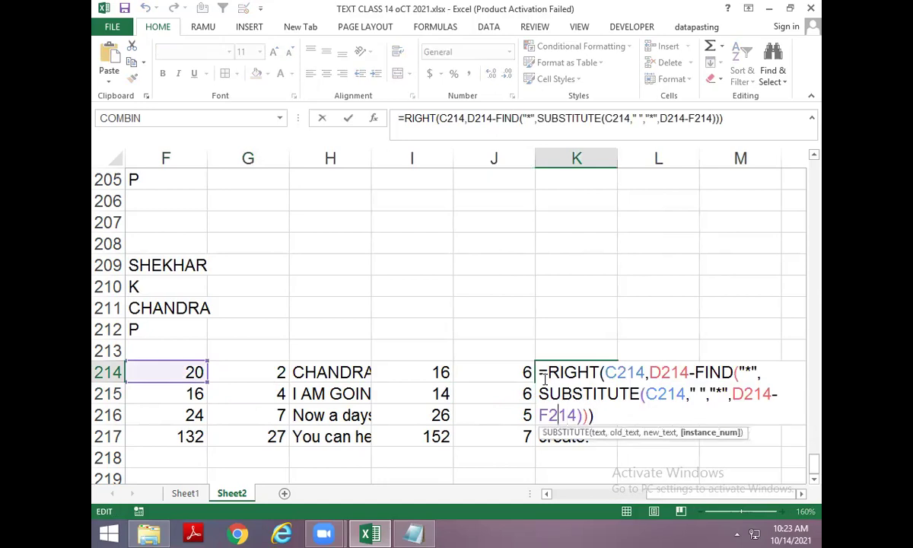
key("Delete")
key("Delete")
key("Delete")
key("ctrl+v")
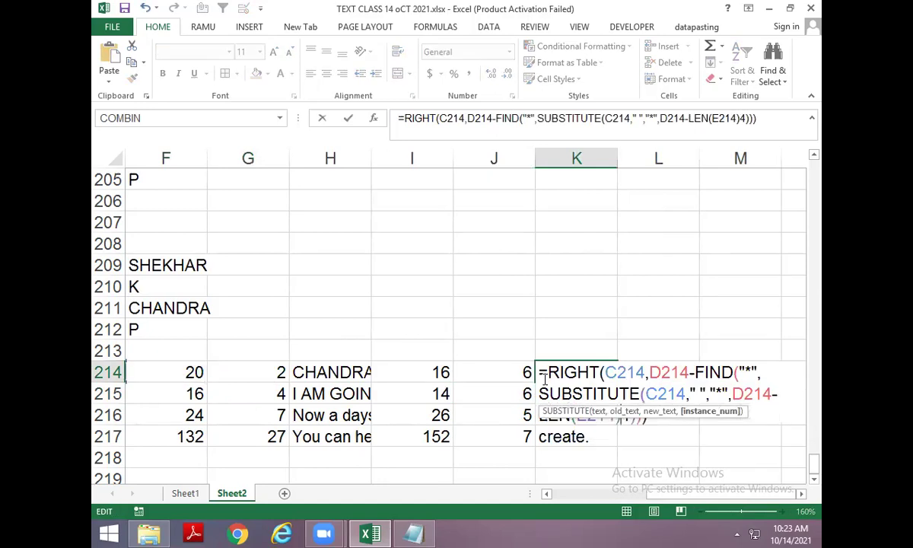
key("Delete")
key("Return")
Replace E214 inside K214's LEN with B214's space-stripping SUBSTITUTE expression.
key("Up")
key("F2")
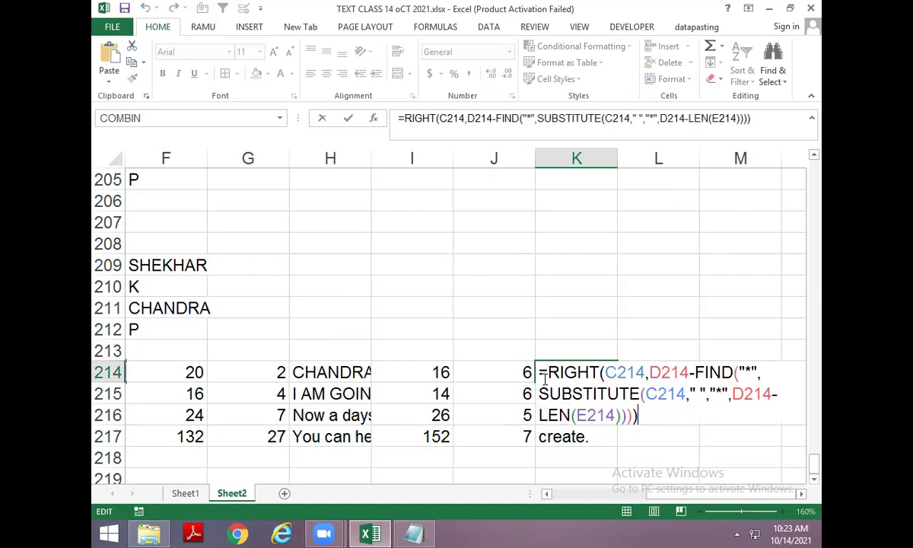
key("Escape")
key("Left")
key("Left")
key("Left")
key("Left")
key("Left")
key("Left")
key("Right")
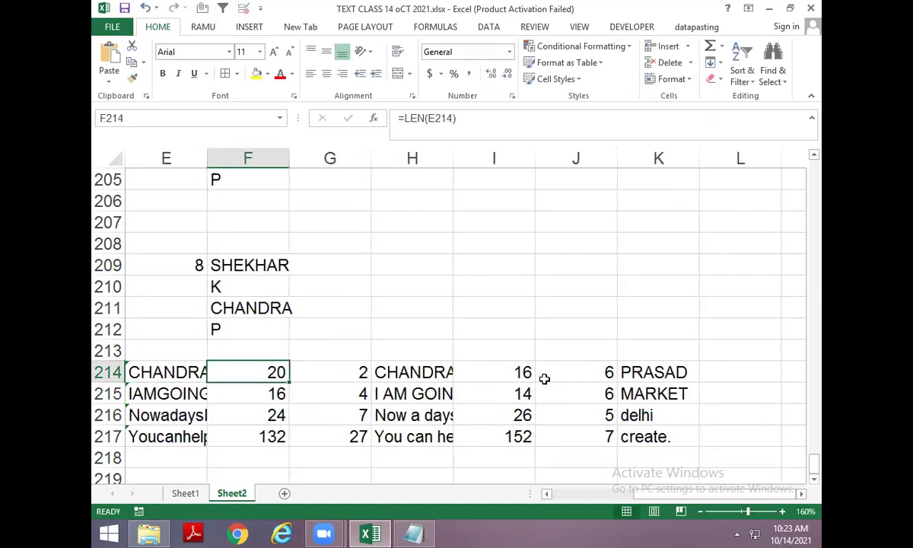
key("Left")
key("F2")
key("shift+Home")
key("Escape")
key("Right")
key("Right")
key("Right")
key("Right")
key("Right")
key("Right")
key("F2")
key("Left")
key("Left")
key("Left")
key("Left")
key("Left")
key("Left")
key("Delete")
key("Delete")
key("Delete")
key("Delete")
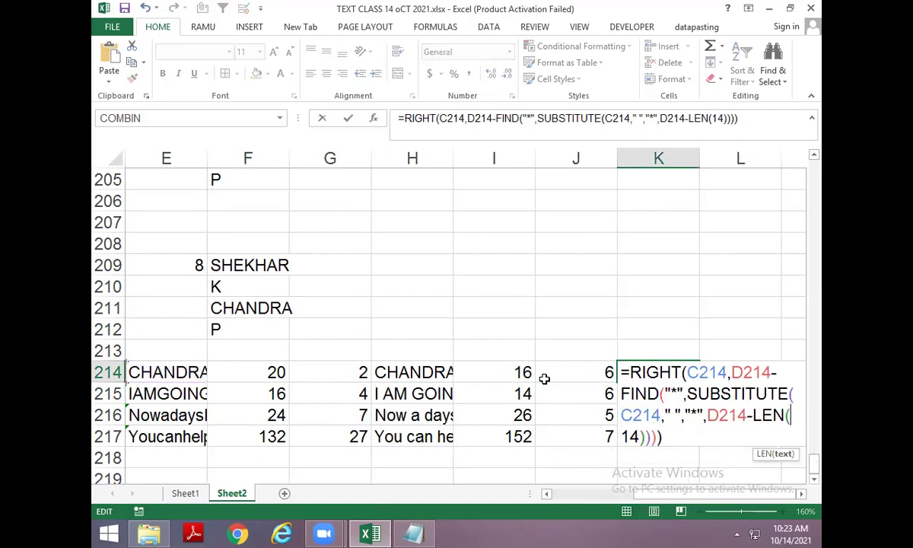
key("ctrl+v")
key("Return")
Copy D214's LEN(C214) expression and locate the matching spot in K214's formula.
key("Up")
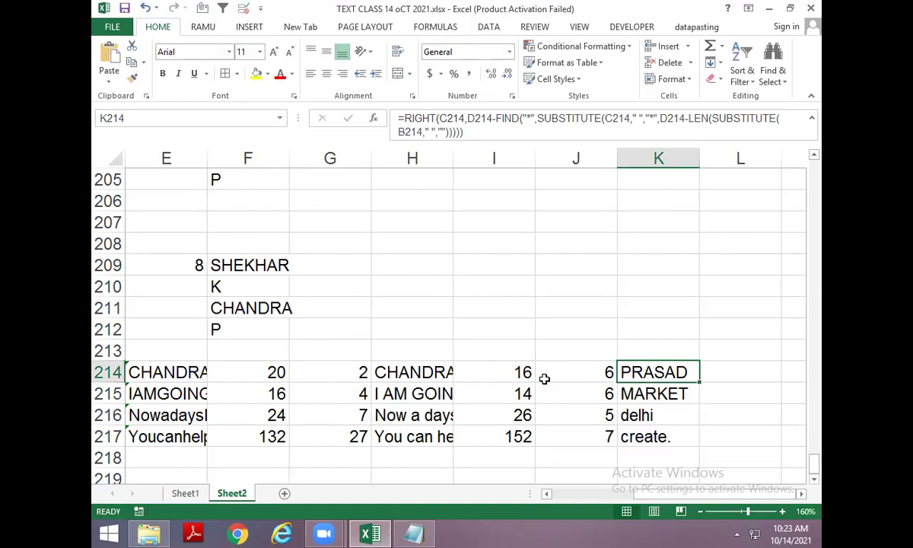
key("Left")
key("Left")
key("Left")
key("Left")
key("Left")
key("Left")
key("Left")
key("F2")
key("shift+Home")
key("shift+Right")
key("ctrl+c")
key("Escape")
key("ctrl+Right")
key("F2")
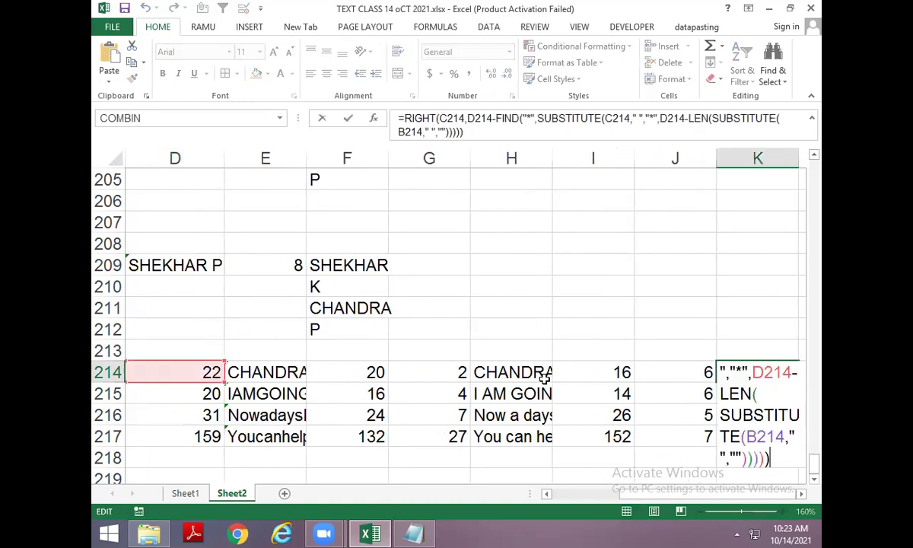
key("Left")
key("Left")
key("Left")
key("Left")
key("Left")
key("Left")
key("Left")
key("Left")
key("Left")
key("Left")
key("Left")
key("Left")
key("Left")
key("Left")
key("Escape")
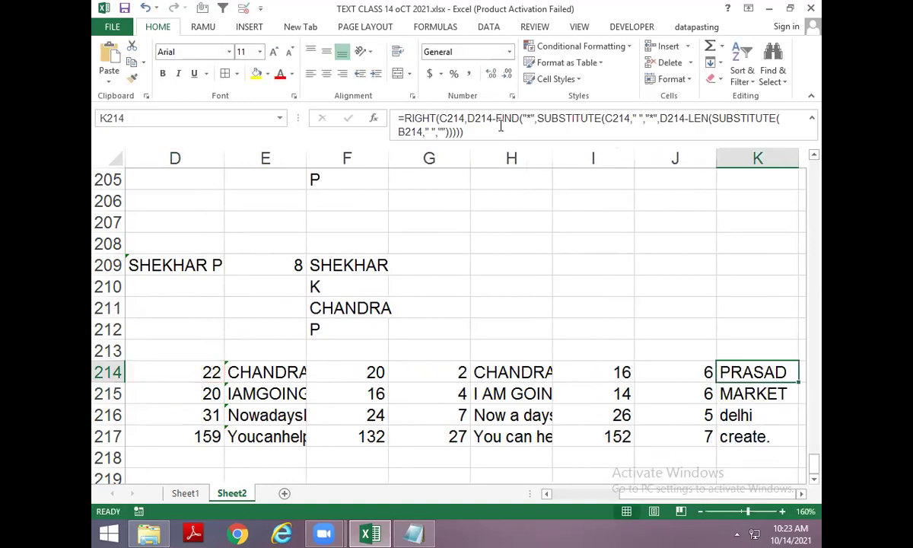
Replace both D214 references in K214 with LEN(C214), confirming K214 still returns PRASAD.
left_click(466, 118)
key("Delete")
key("Delete")
key("Delete")
key("Delete")
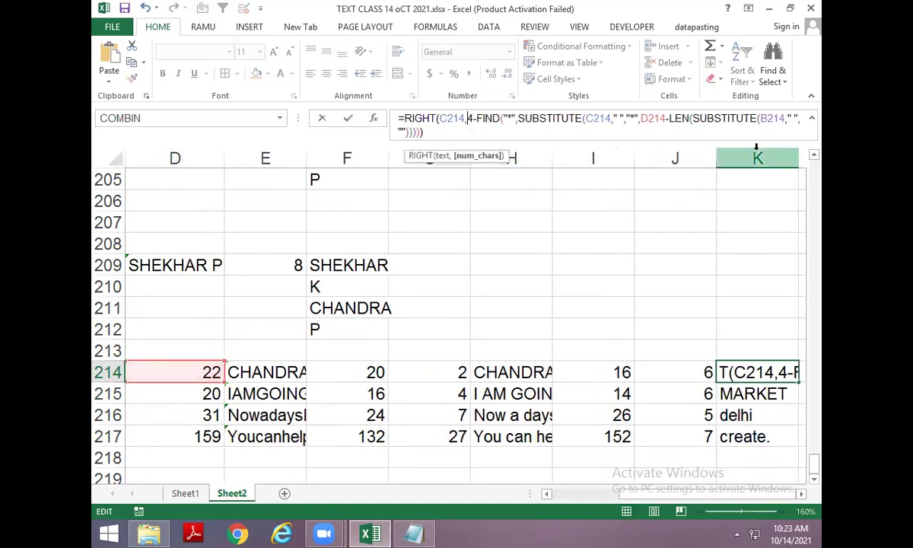
type("LEN(C214)")
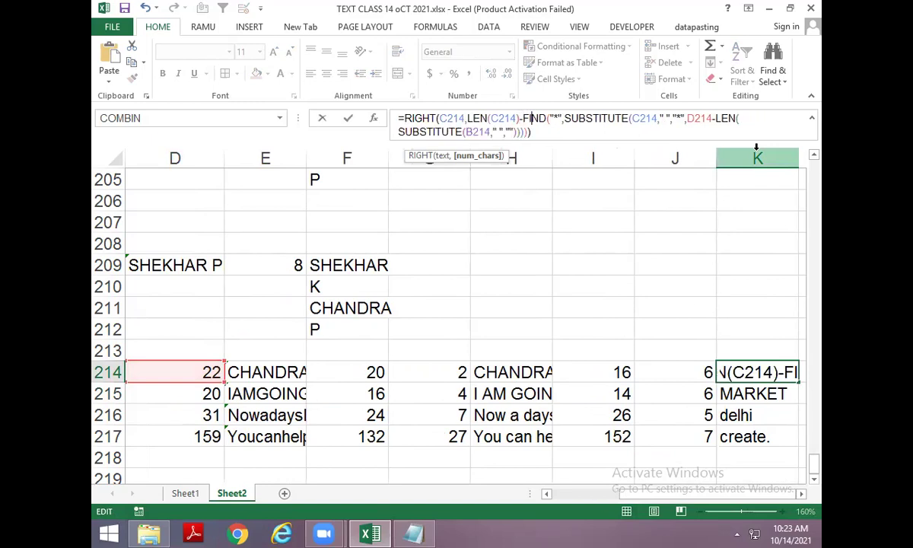
key("Right")
key("Right")
key("Right")
key("Right")
key("Right")
key("Right")
key("Right")
key("Right")
key("Right")
key("Right")
key("Right")
key("Right")
key("Right")
key("Right")
key("Right")
key("Right")
key("Right")
key("Right")
key("Right")
key("Right")
key("Right")
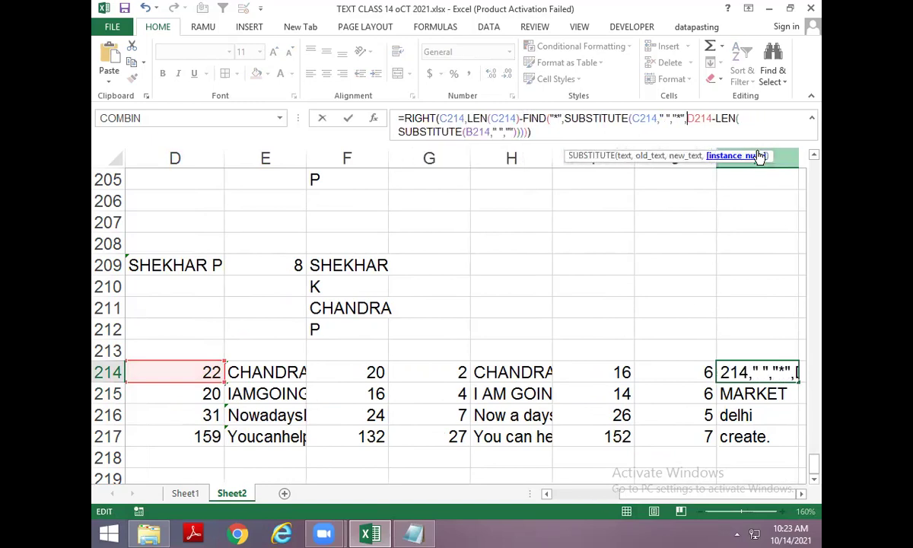
key("Delete")
key("Delete")
key("Delete")
key("Delete")
type("LEN(C214)")
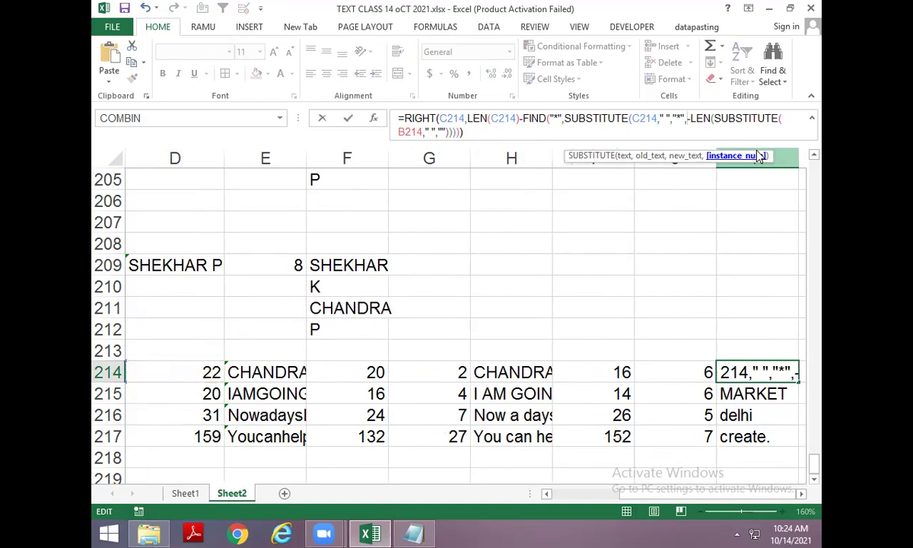
key("Return")
key("F2")
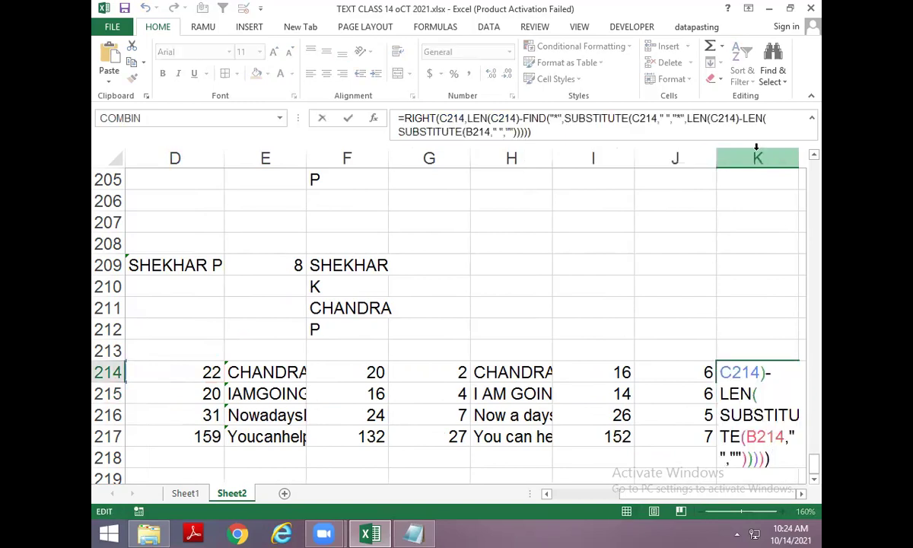
key("Escape")
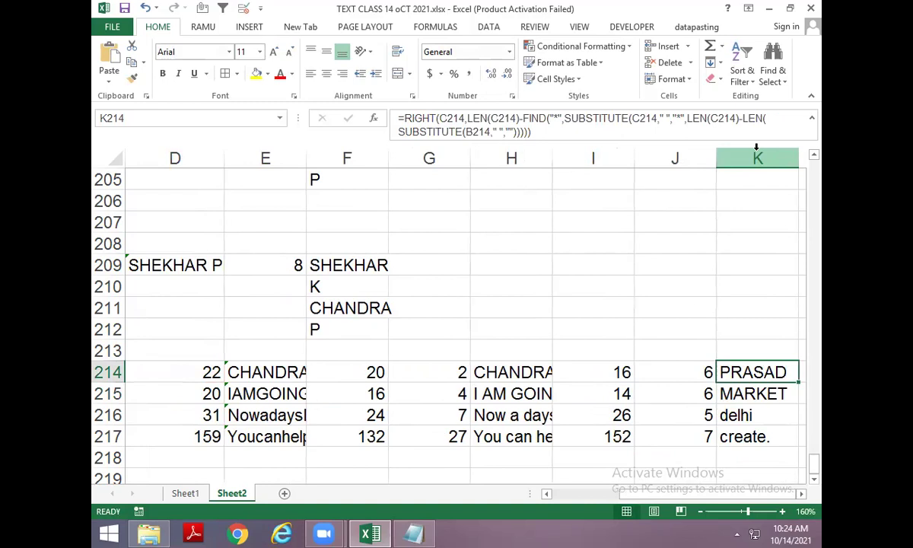
Compare C214's TRIM formula with the C214 text argument of K214's RIGHT formula.
key("Left")
key("Left")
key("Left")
key("Left")
key("Left")
key("Left")
key("Left")
key("Left")
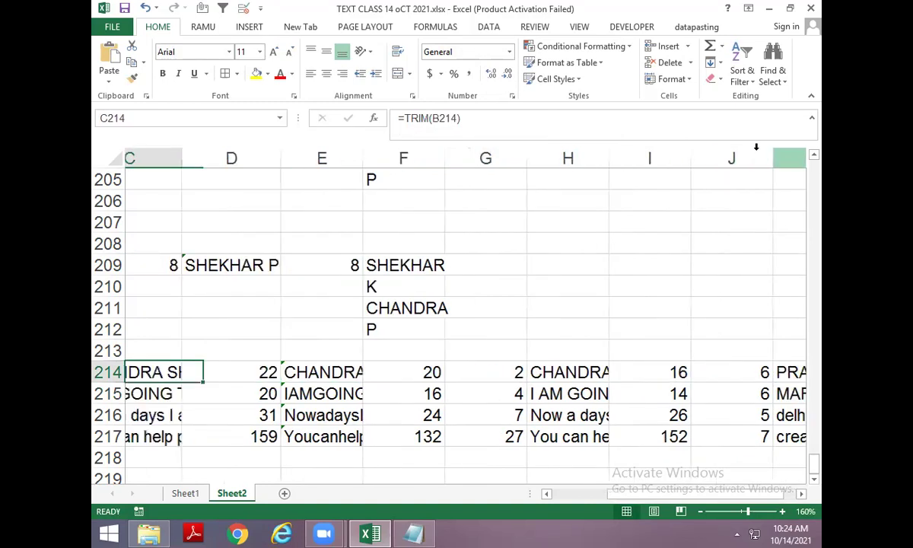
key("F2")
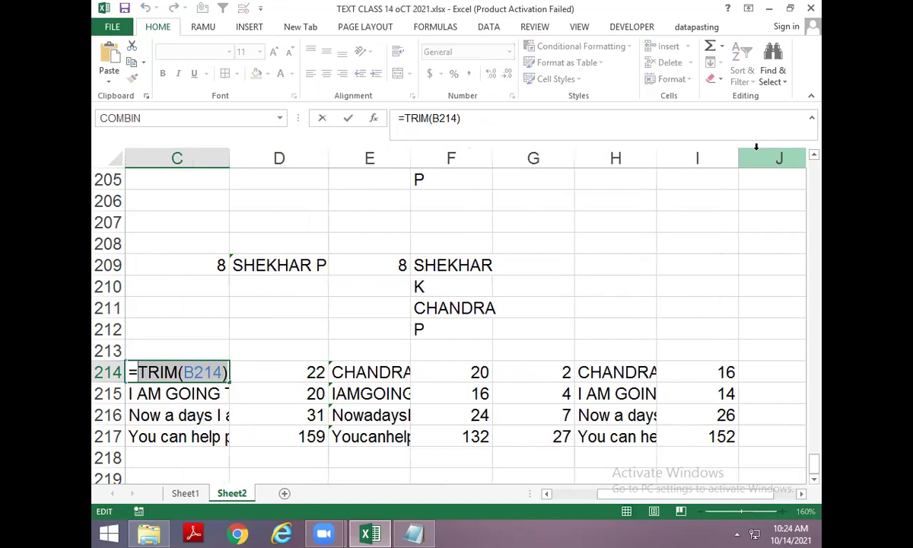
key("Escape")
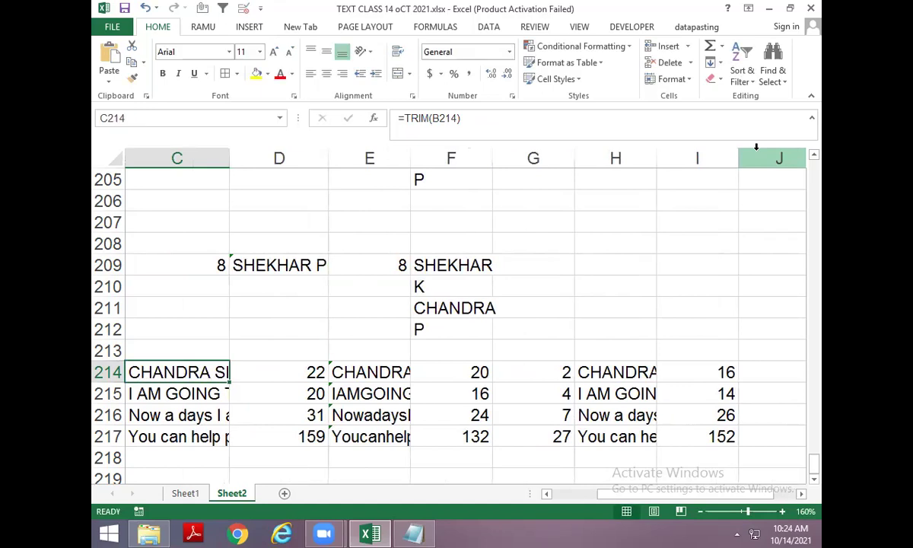
key("Right")
key("Right")
key("Right")
key("Right")
key("Right")
key("Right")
key("Right")
key("Right")
key("Right")
key("Right")
key("Left")
key("Left")
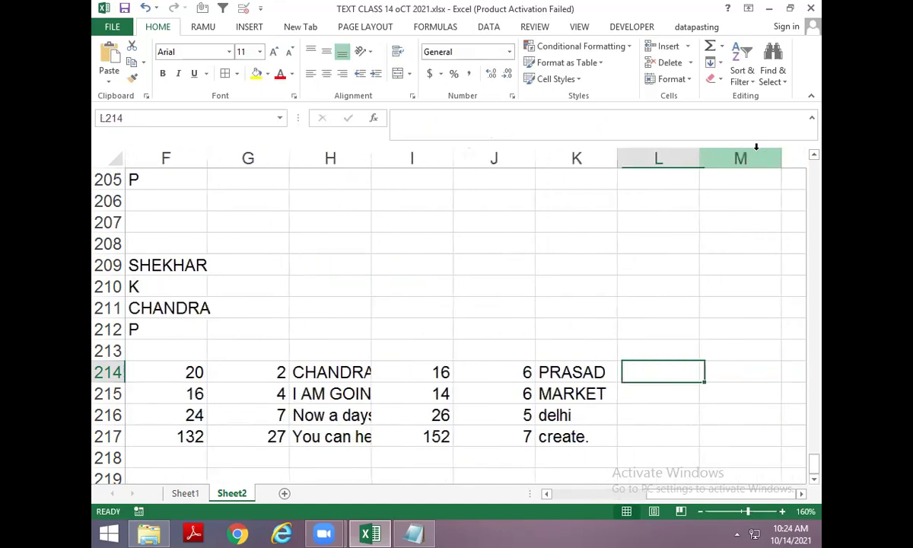
key("F2")
key("Up")
key("Up")
key("Up")
key("Right")
key("Right")
key("Right")
key("Right")
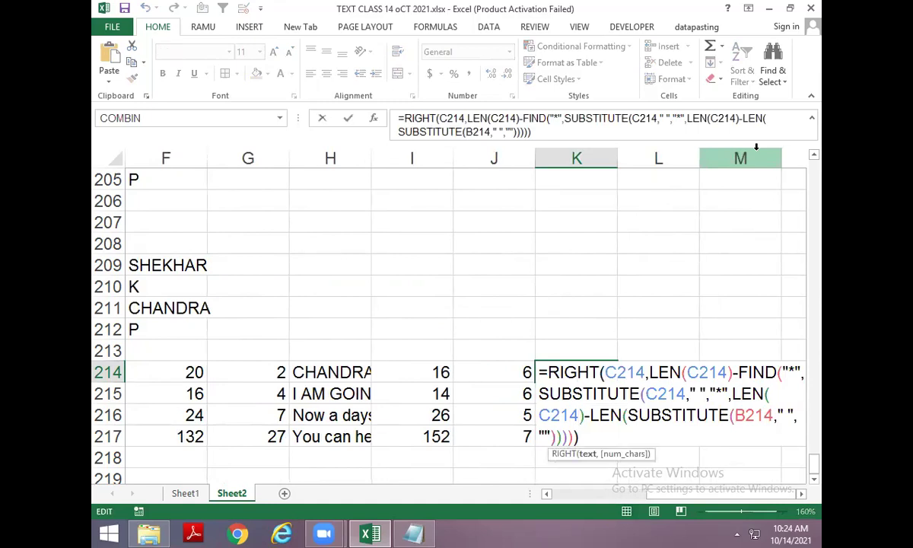
key("Escape")
key("Left")
key("Left")
key("Left")
key("Left")
key("Left")
key("Left")
key("Left")
key("Left")
key("Left")
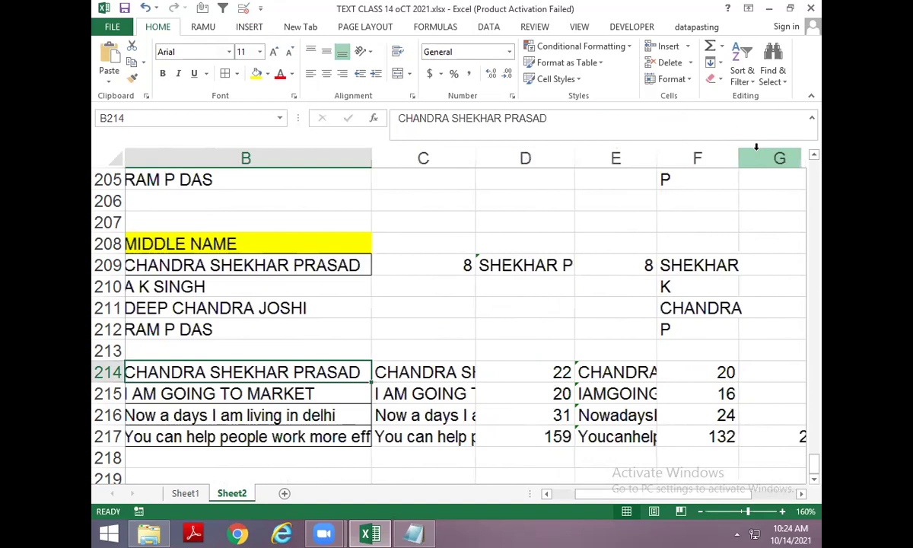
Copy the TRIM(B214) expression from C214's formula without changing C214.
key("Right")
key("F2")
key("shift+Home")
key("ctrl+c")
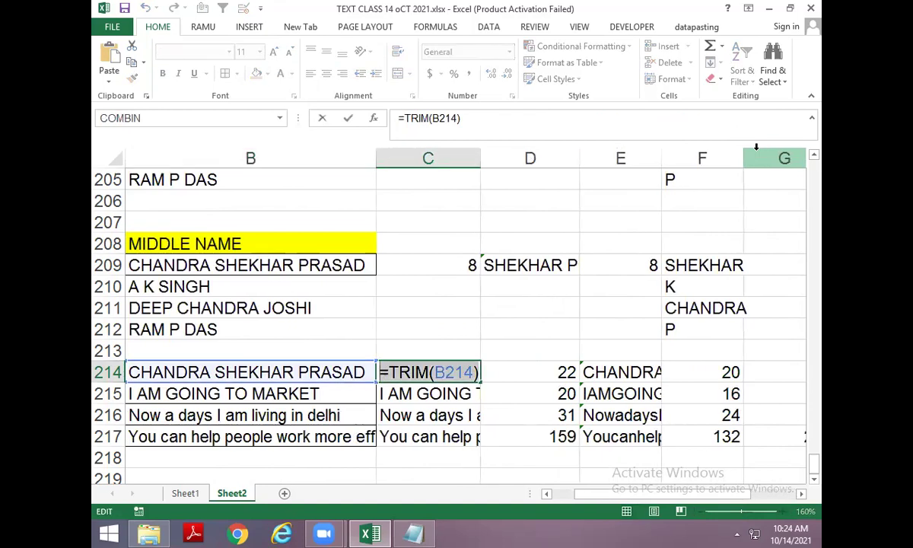
key("Escape")
In K214, replace the C214 in RIGHT and in the first LEN with TRIM(B214).
key("Right")
key("Right")
key("Right")
key("Right")
key("Right")
key("Right")
key("Right")
key("Right")
key("Right")
key("Right")
key("Right")
key("Left")
key("Left")
key("Left")
key("Left")
key("Right")
key("F2")
key("Up")
key("Up")
key("Left")
key("Left")
key("Left")
key("Left")
key("Left")
key("Left")
key("Left")
key("Left")
key("Left")
key("Left")
key("Left")
key("Left")
key("Left")
key("Left")
key("Delete")
key("Delete")
key("Delete")
key("Delete")
type("TRIM(B214)")
key("Right")
key("Right")
key("Right")
key("Right")
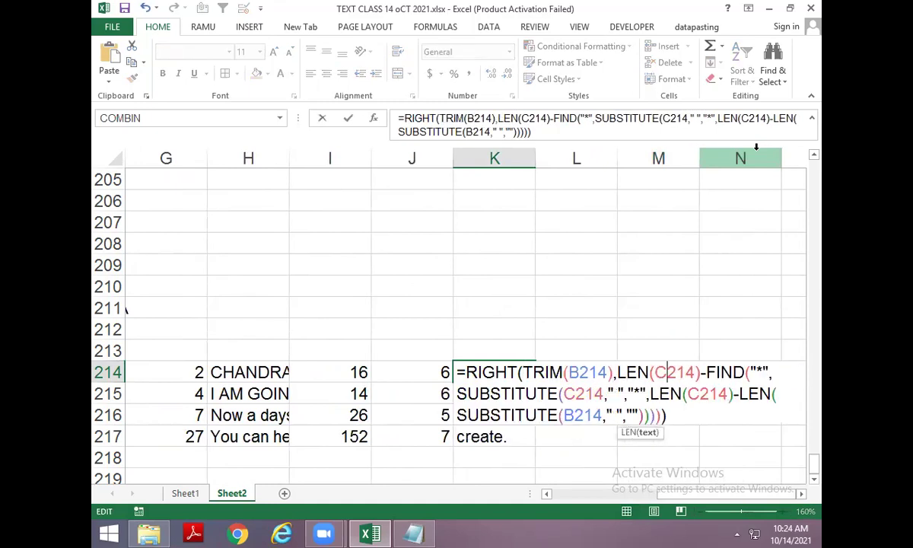
key("Delete")
key("Delete")
key("Delete")
key("Delete")
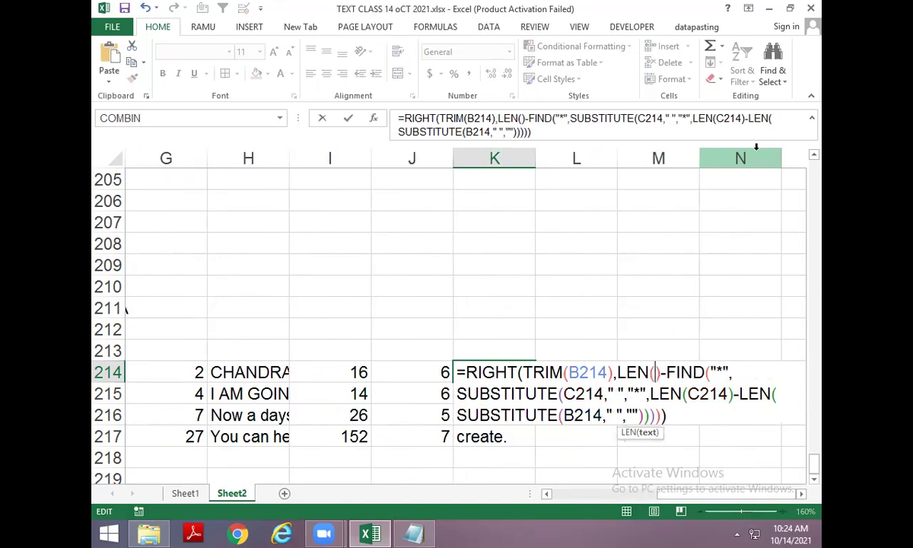
key("ctrl+v")
key("Return")
Replace the C214 inside SUBSTITUTE with TRIM(B214).
key("Up")
key("F2")
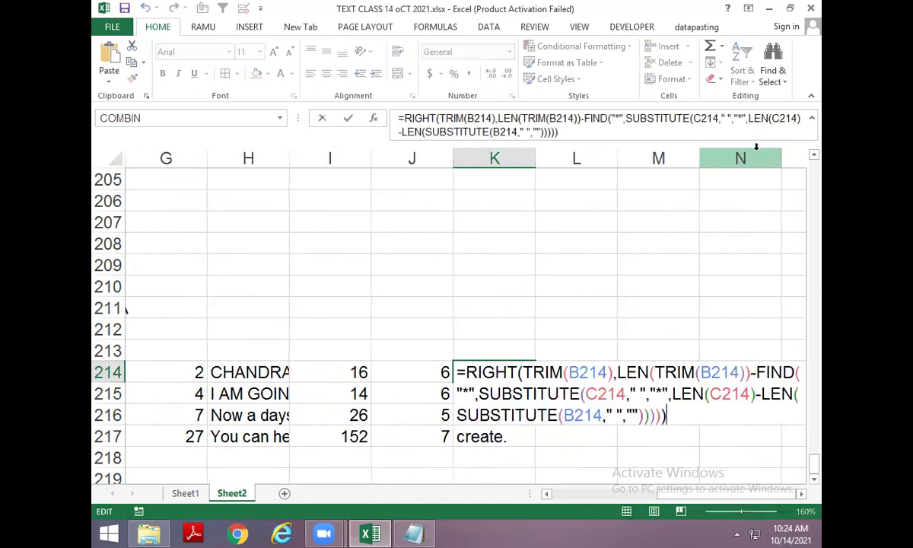
key("Left")
key("Left")
key("Left")
key("Left")
key("Left")
key("Left")
key("Left")
key("Left")
key("Left")
key("Left")
key("Left")
key("Left")
key("Left")
key("Left")
key("Left")
key("Left")
key("Left")
key("Left")
key("Left")
key("Left")
key("Left")
key("Left")
key("Left")
key("Left")
key("Left")
key("Left")
key("Left")
key("Left")
key("Left")
key("Left")
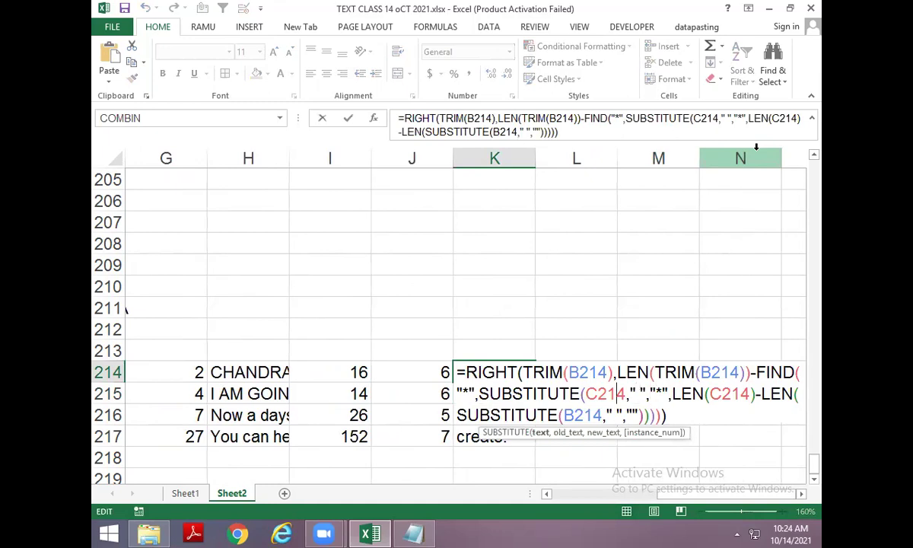
key("Delete")
key("Delete")
key("Delete")
key("Delete")
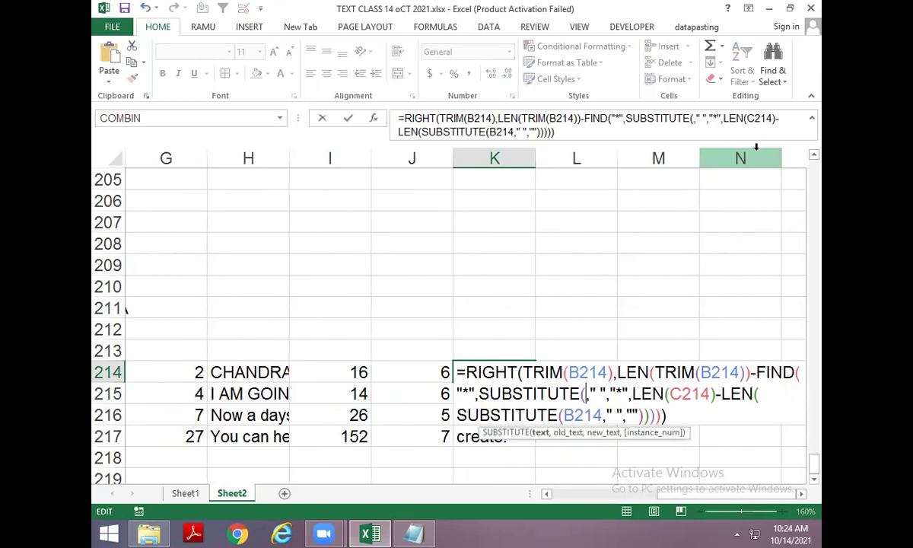
key("ctrl+v")
key("Return")
key("Up")
key("F2")
Replace the last LEN's C214 with TRIM(B214) and commit the K214 formula.
key("Up")
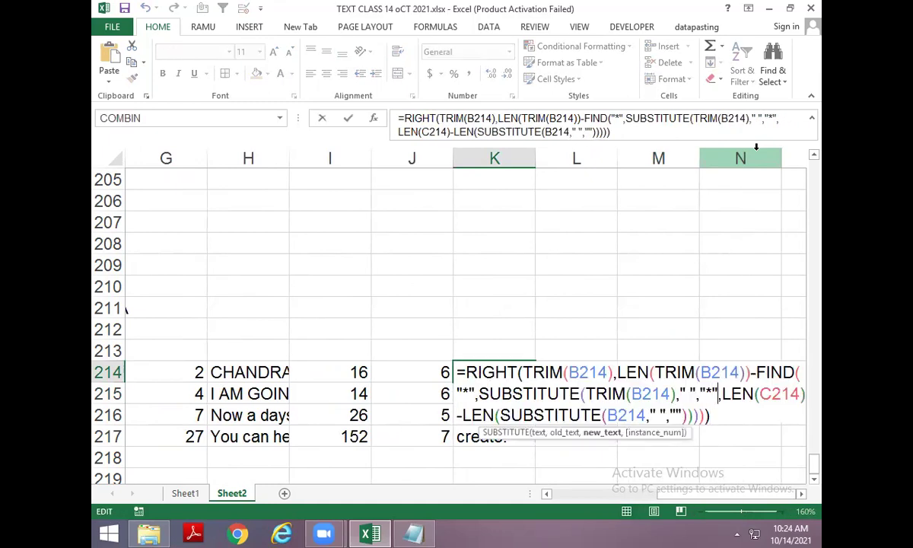
key("Right")
key("Right")
key("Right")
key("Right")
key("Right")
key("Right")
key("Delete")
key("Delete")
key("Delete")
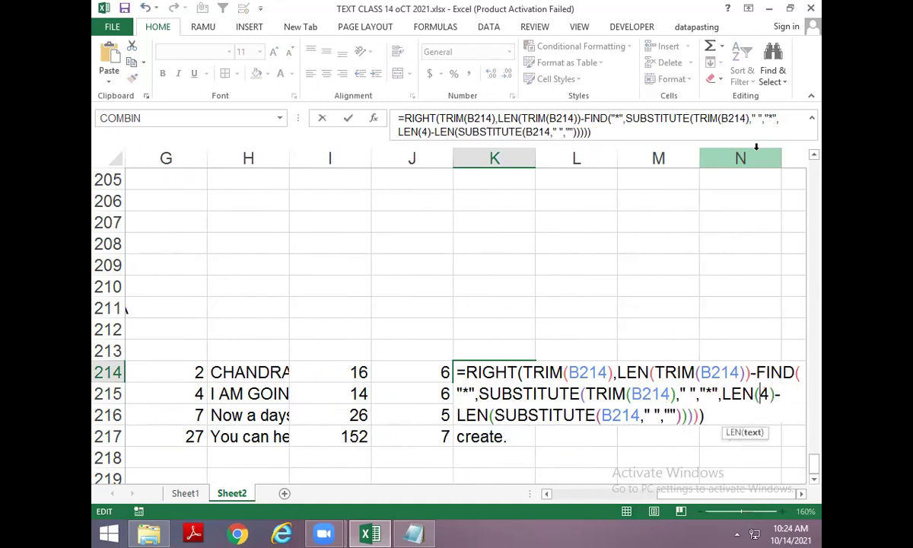
key("Delete")
key("ctrl+v")
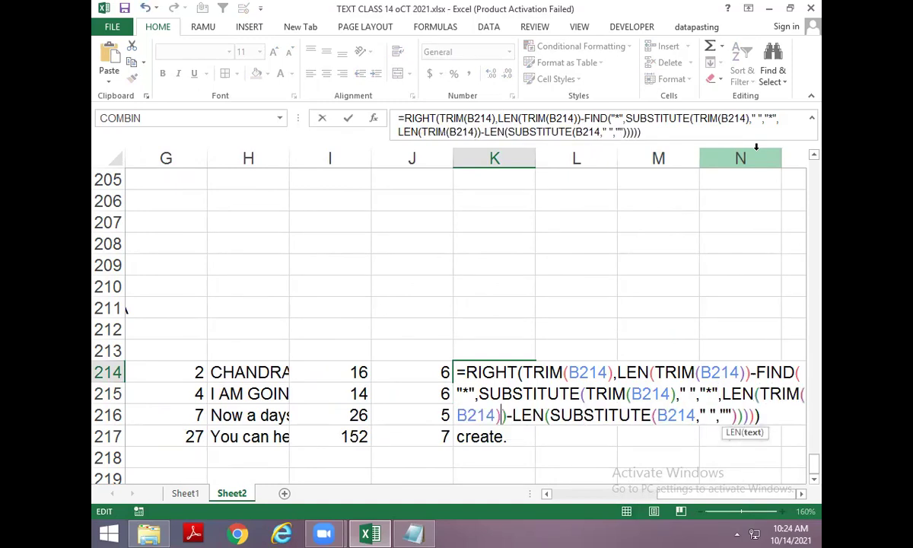
key("Return")
key("Up")
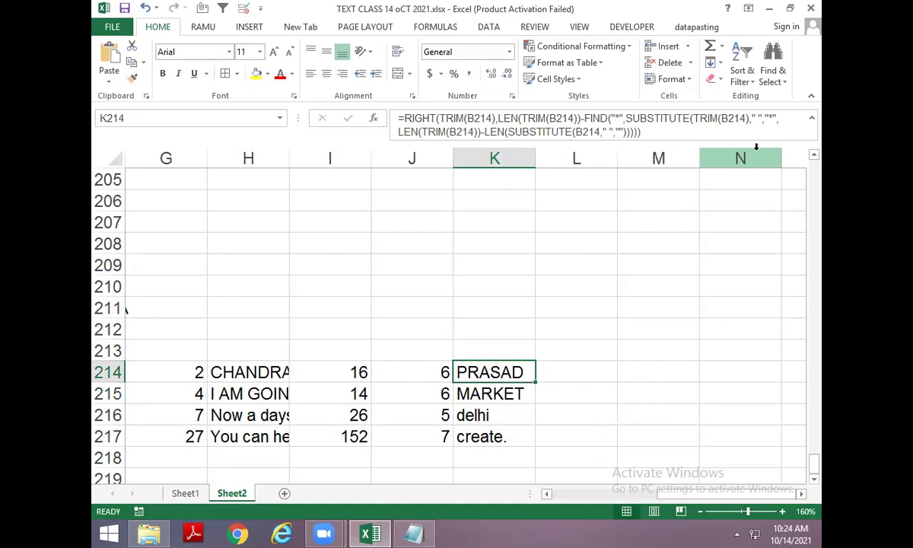
Check the K214:K217 results and review K214's formula, which still returns PRASAD.
key("ctrl+shift+Down")
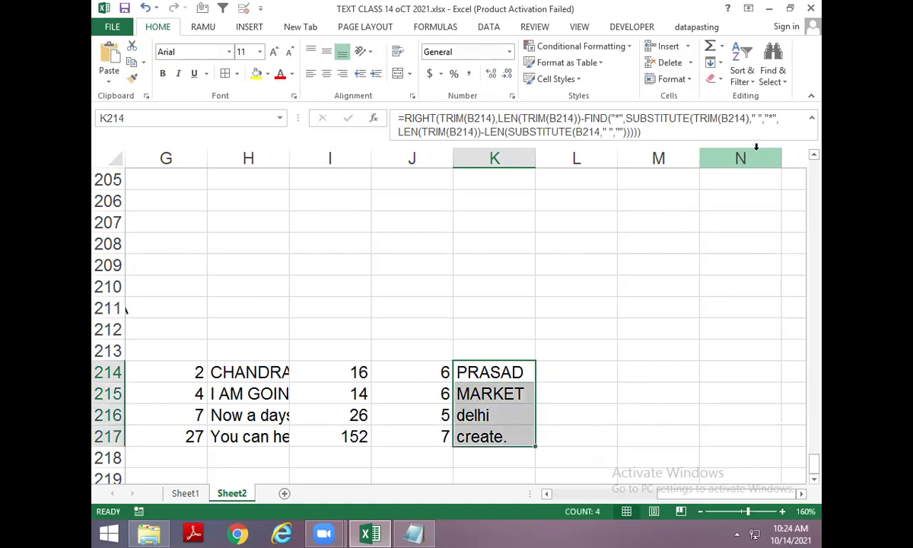
key("ctrl+shift+Up")
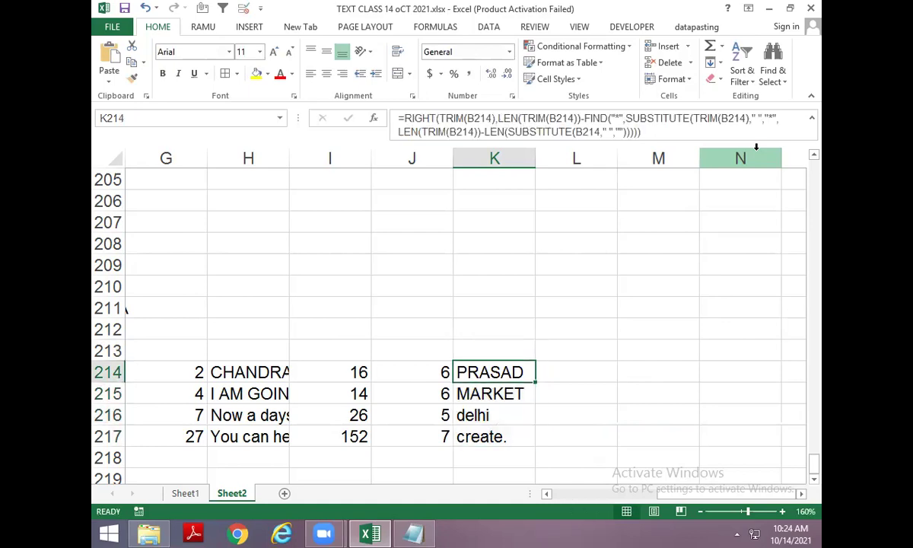
key("F2")
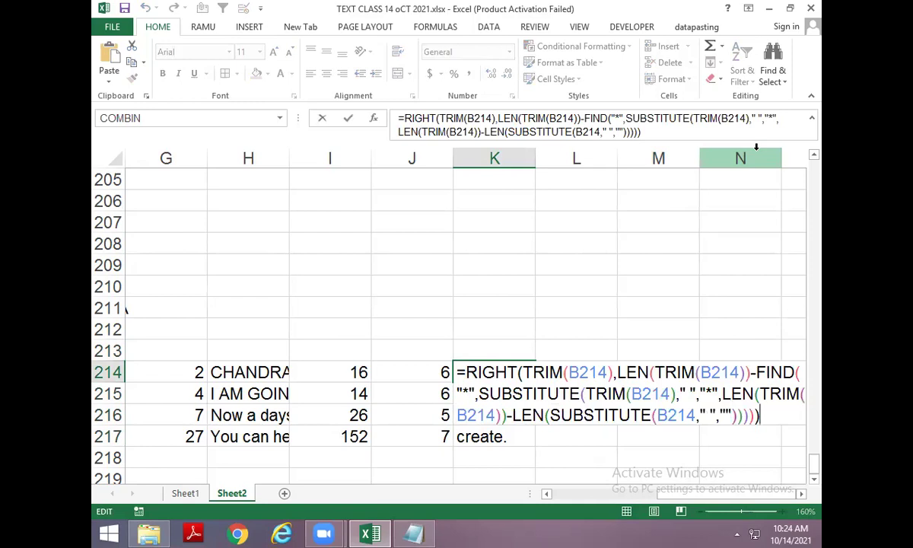
key("Escape")
key("ctrl+Left")
key("Left")
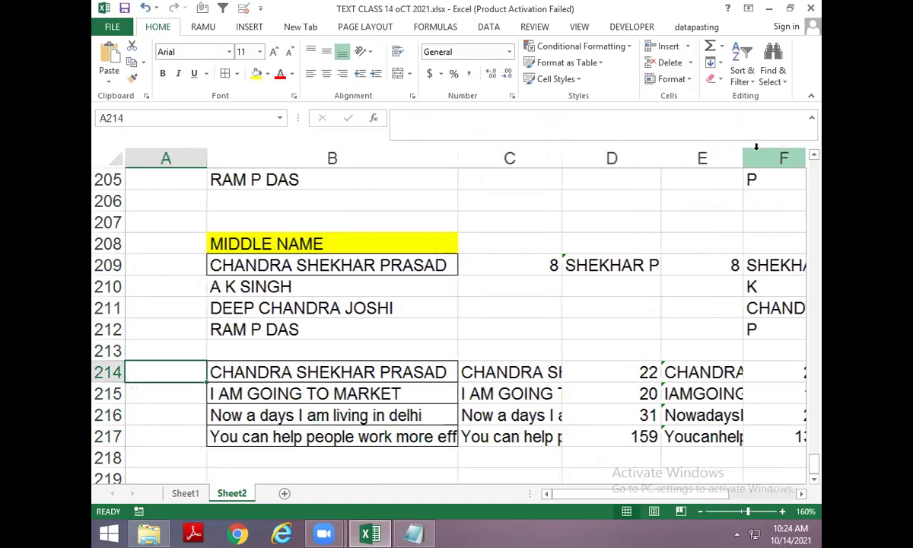
key("Right")
key("Right")
key("ctrl+shift+Down")
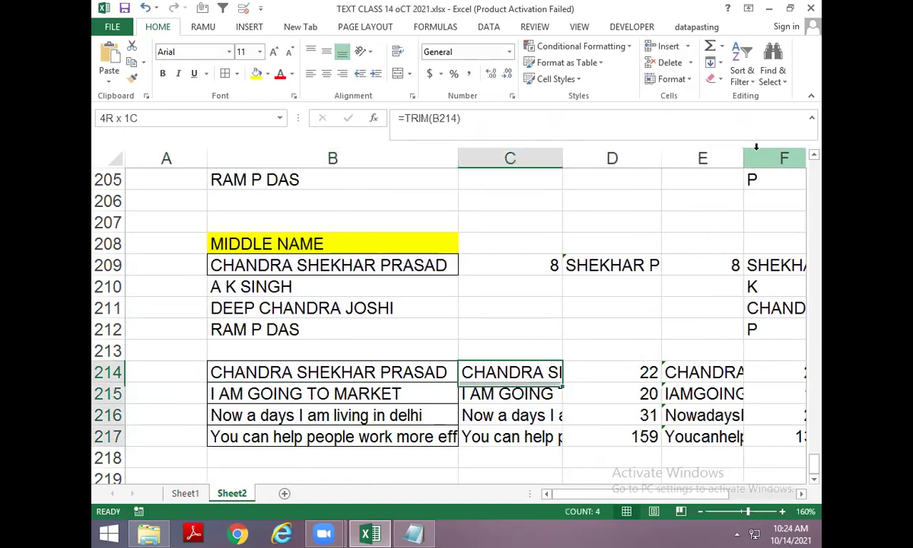
key("ctrl+shift+Right")
key("shift+Left")
key("Delete")
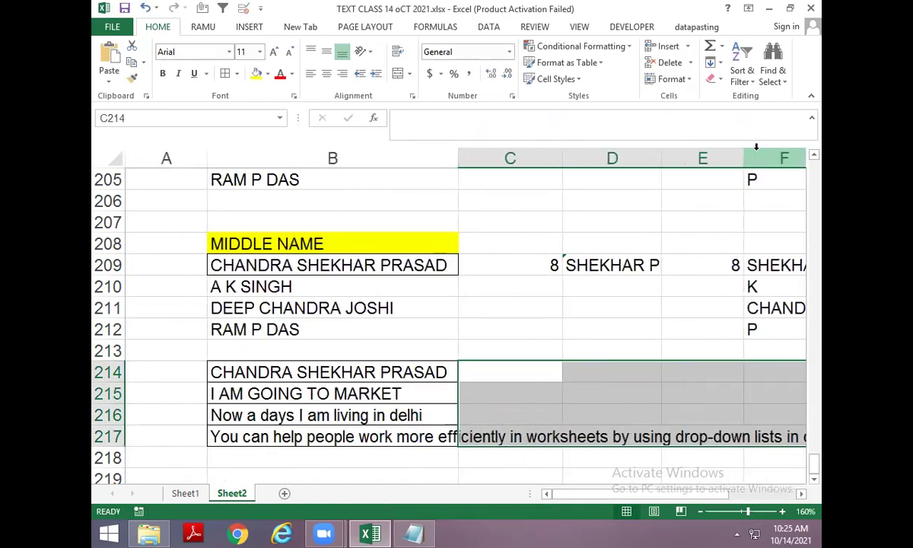
key("Right")
key("Right")
key("Right")
key("Right")
key("Right")
key("Right")
key("Right")
key("Right")
key("Right")
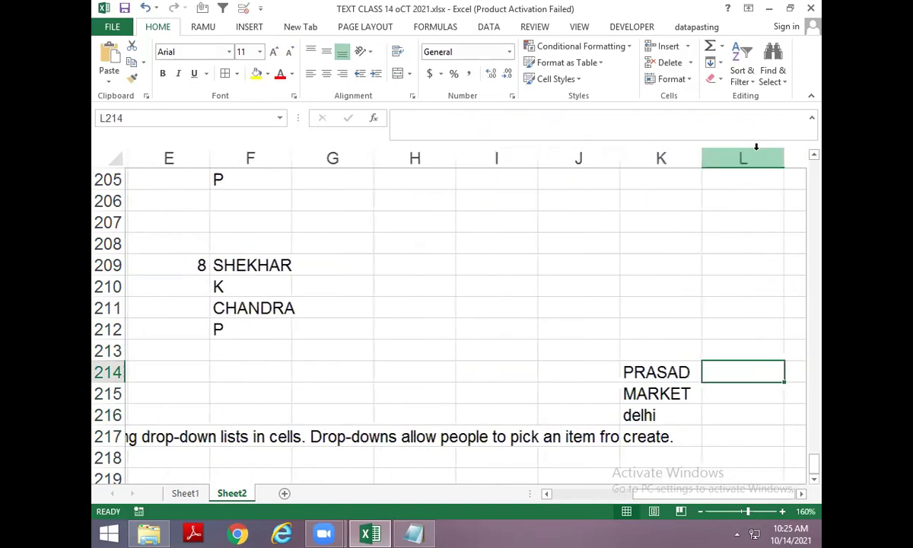
key("Left")
key("Left")
key("Left")
key("Left")
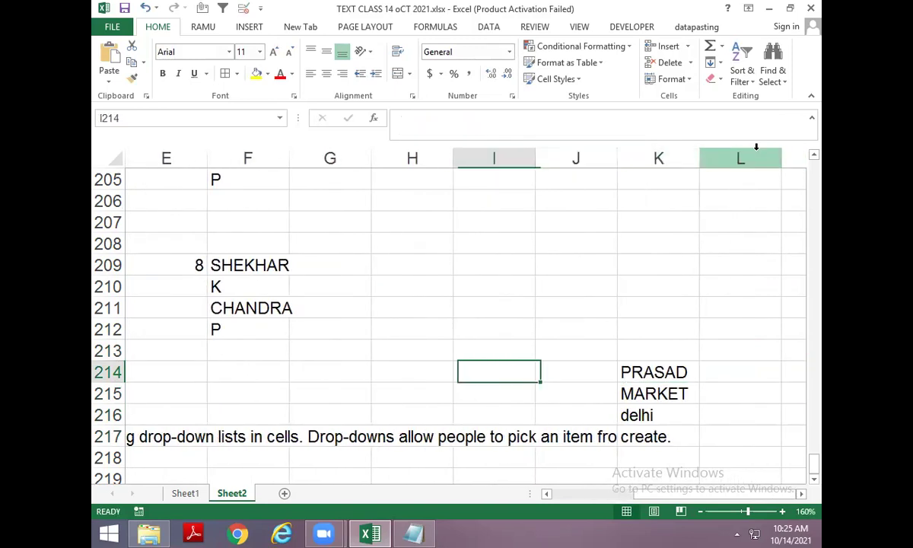
key("Home")
key("Right")
key("Down")
key("Down")
key("Down")
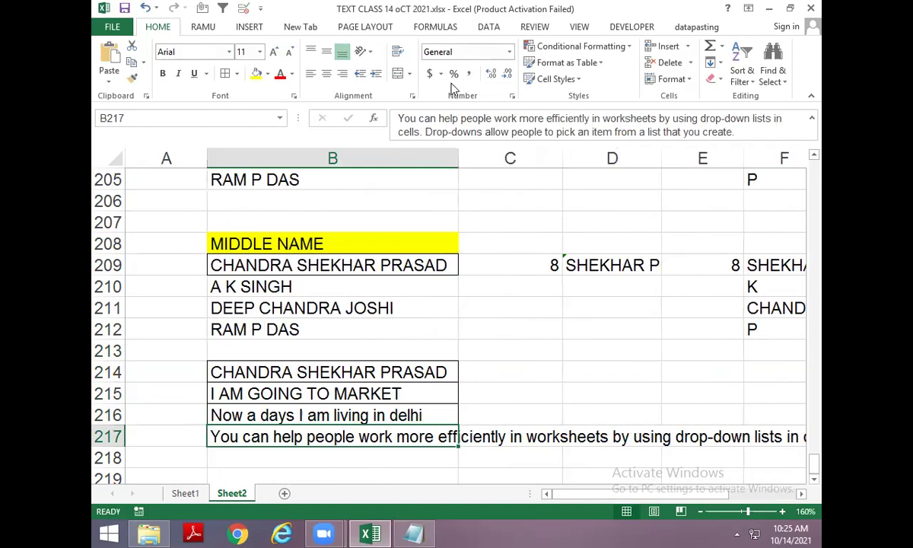
key("ctrl+z")
Turn on Wrap Text for B217 so its long sentence shows in full.
left_click(384, 437)
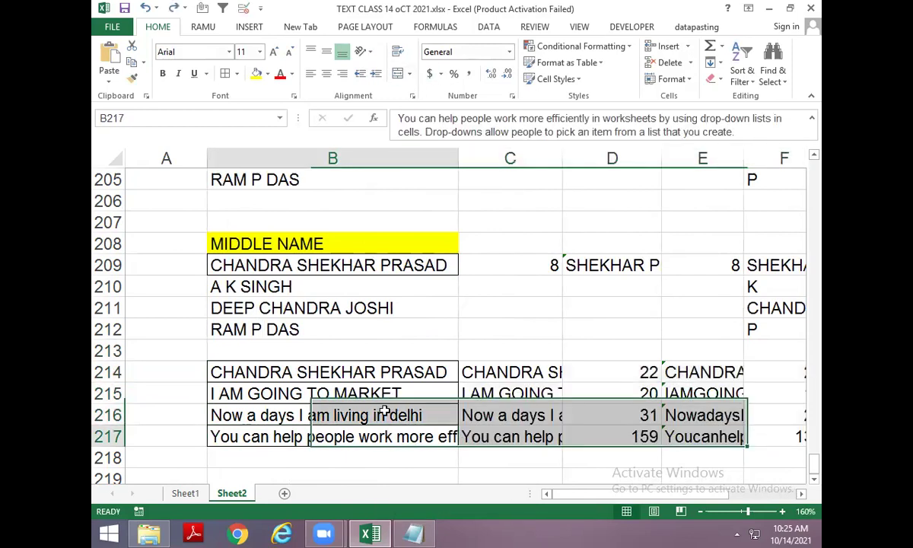
left_click(363, 52)
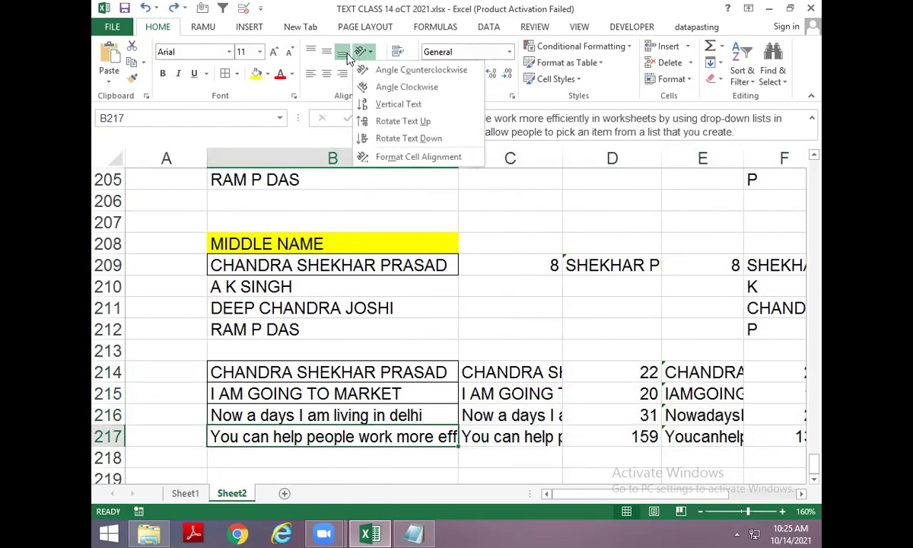
left_click(363, 56)
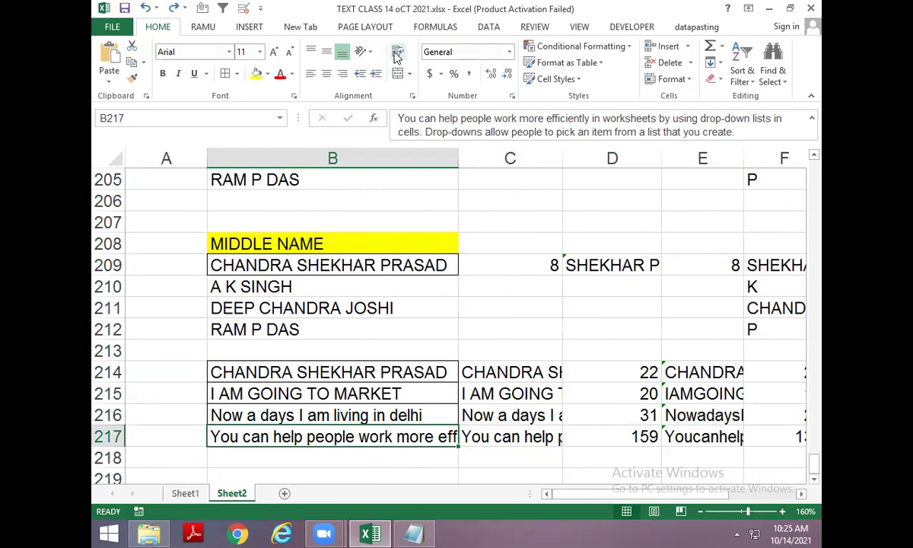
left_click(396, 53)
Return to K214 and save the workbook with Ctrl+S.
key("Right")
key("Right")
key("Right")
key("Right")
key("Right")
key("Right")
key("Right")
key("Right")
key("Right")
key("Right")
key("Right")
key("Right")
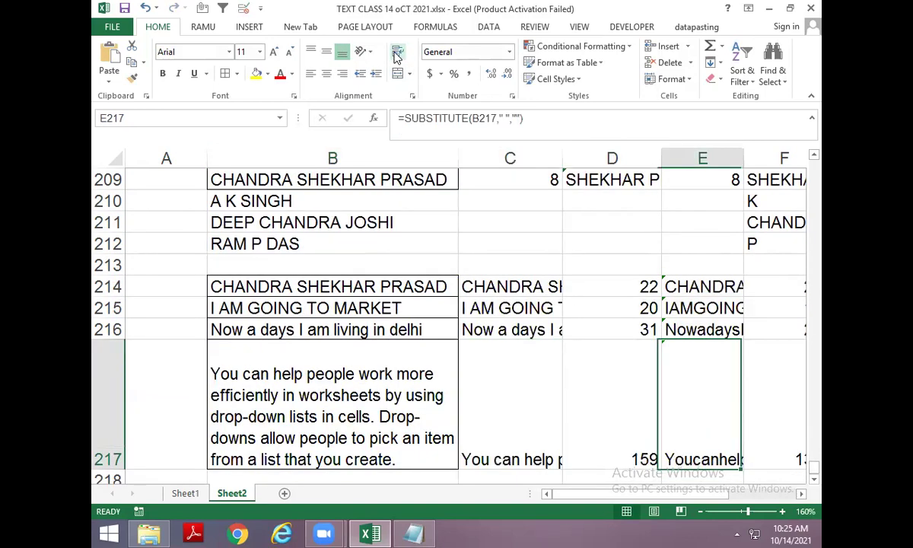
key("Left")
key("Left")
key("Left")
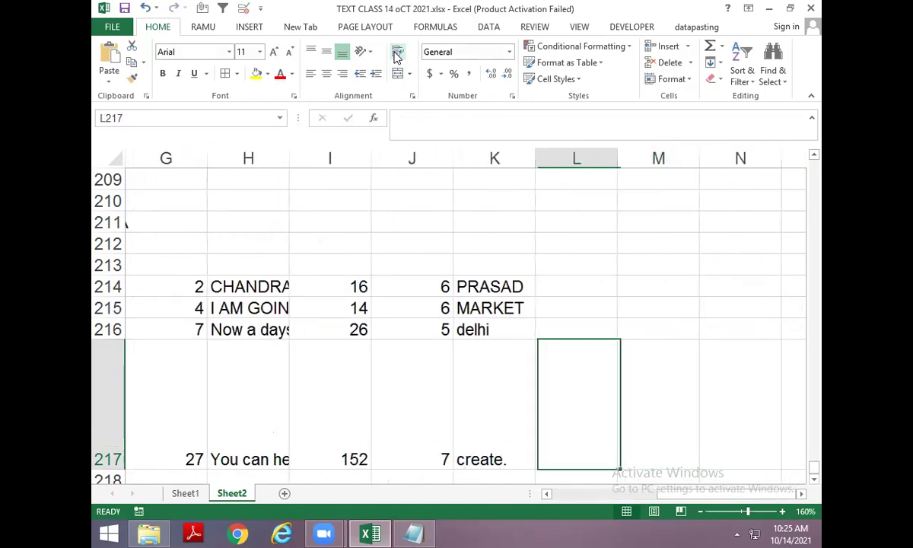
key("Up")
key("Up")
key("Up")
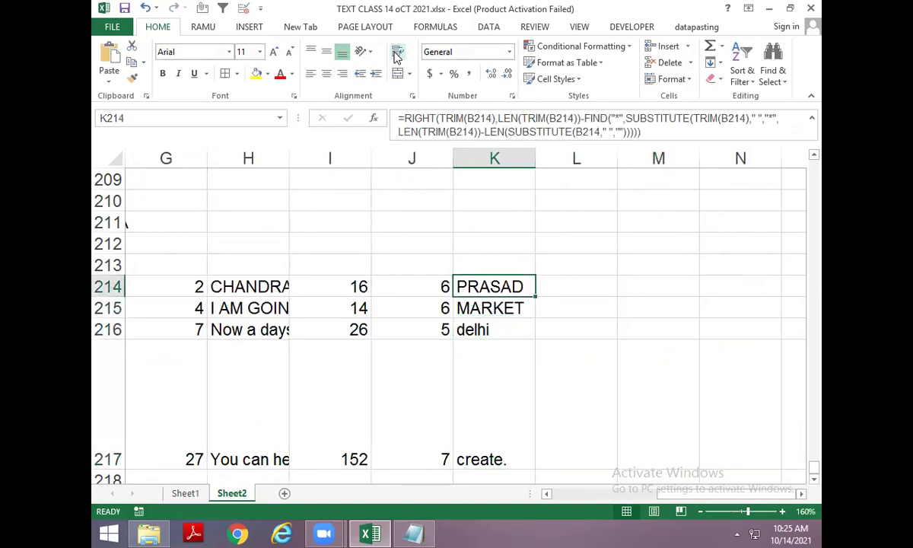
key("ctrl+s")
Close Excel, then close Notepad choosing Don't Save for the untitled notes.
left_click(103, 8)
left_click(114, 107)
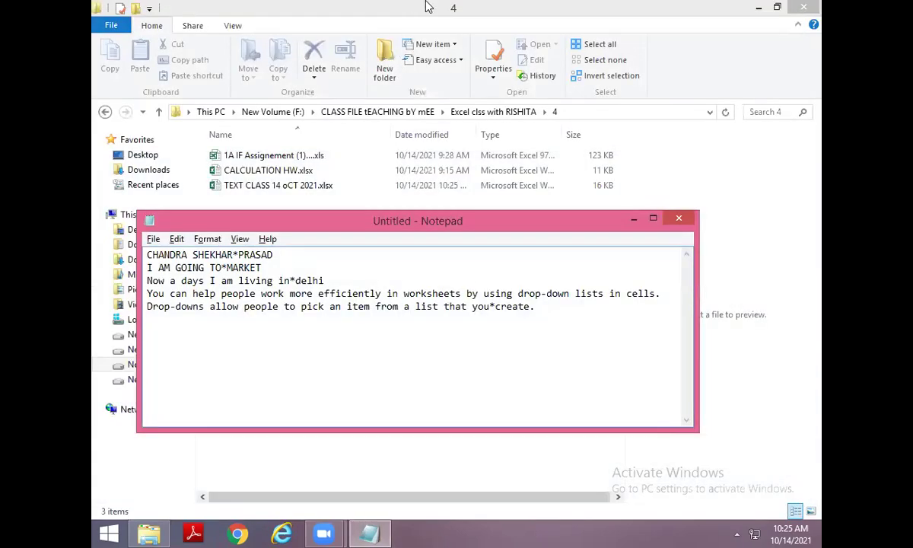
left_click(678, 218)
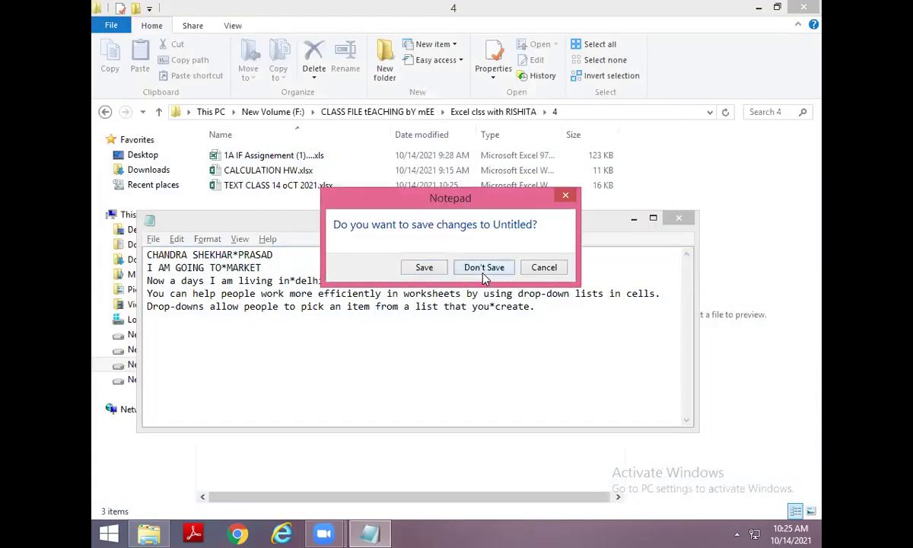
left_click(482, 267)
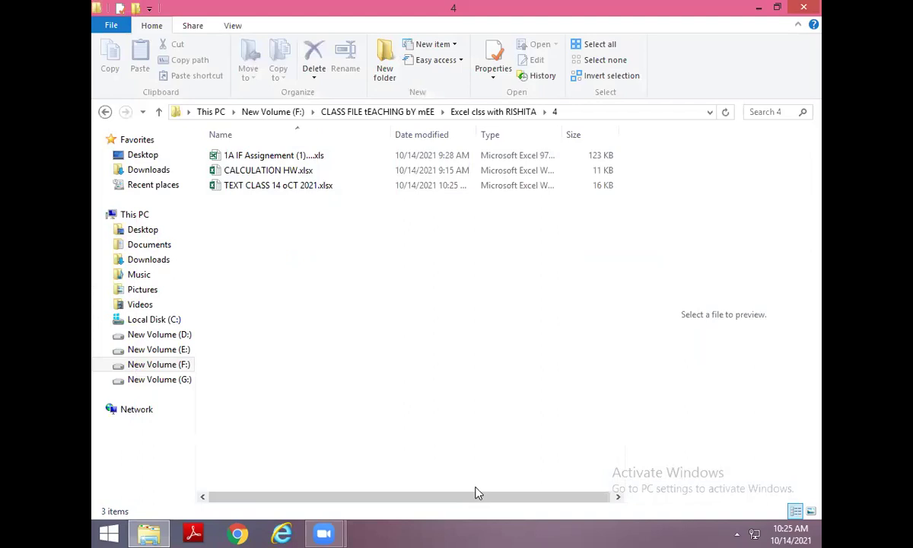